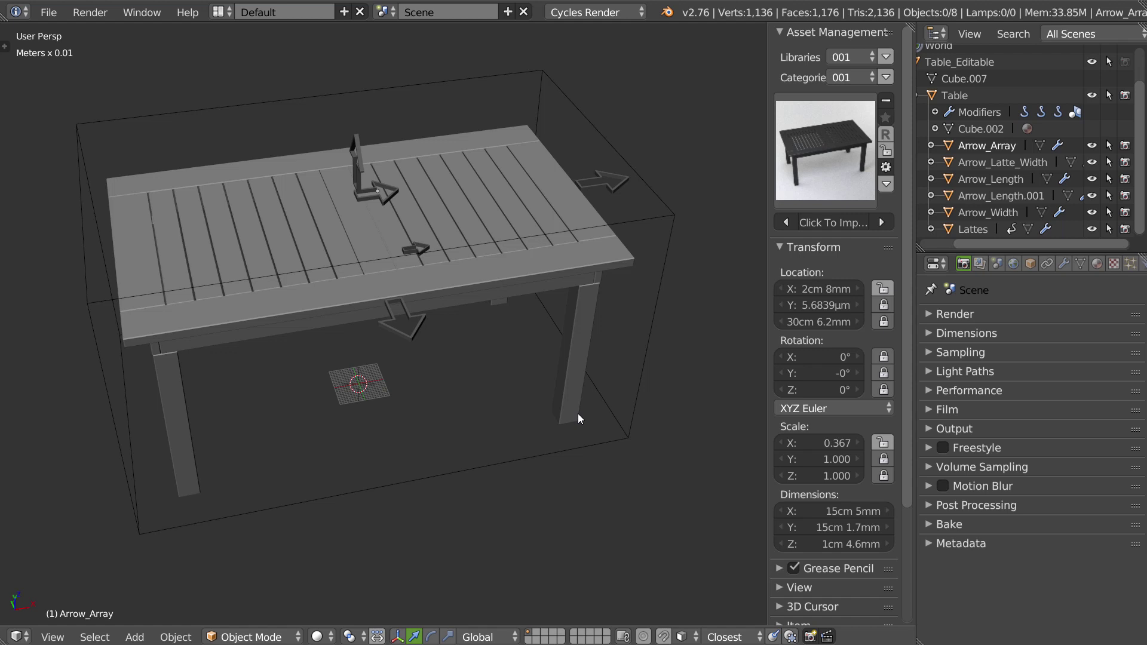
# Orbit around the table and hide Table_Editable with its bounding box in the outliner.
pyautogui.moveTo(466, 343)
pyautogui.mouseDown(button='middle')
pyautogui.moveTo(468, 325)
pyautogui.moveTo(489, 325)
pyautogui.moveTo(467, 343)
pyautogui.moveTo(487, 346)
pyautogui.moveTo(495, 331)
pyautogui.moveTo(474, 330)
pyautogui.mouseUp(button='middle')
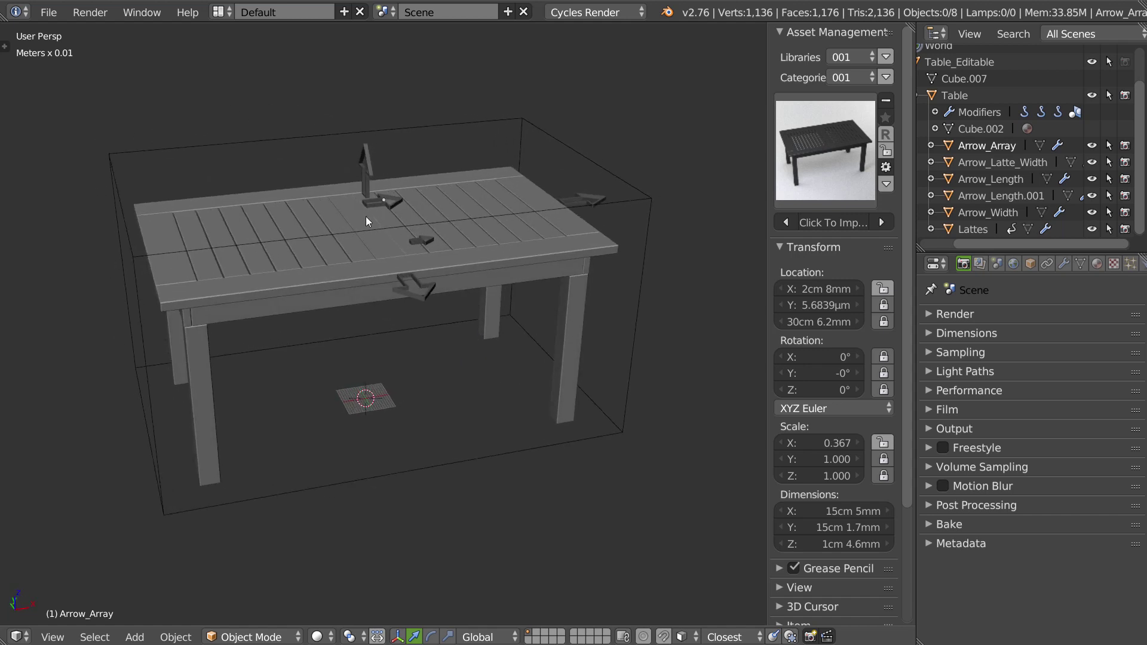
pyautogui.click(790, 161)
pyautogui.moveTo(561, 232); pyautogui.dragTo(442, 233, button='middle')
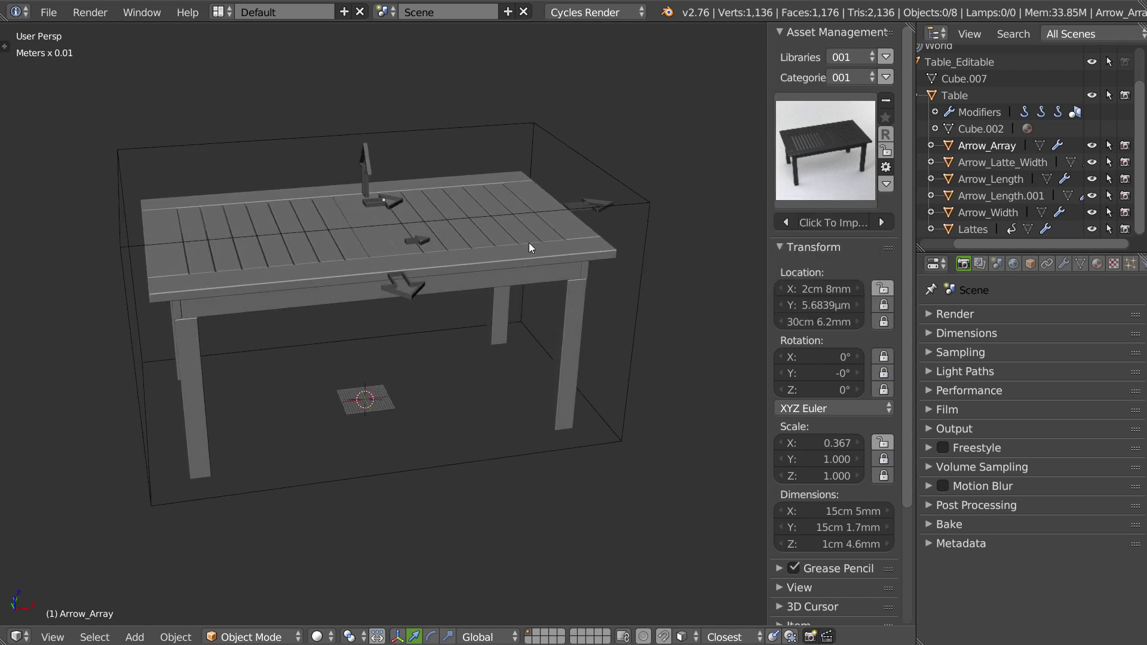
pyautogui.moveTo(529, 244); pyautogui.dragTo(372, 223, button='middle')
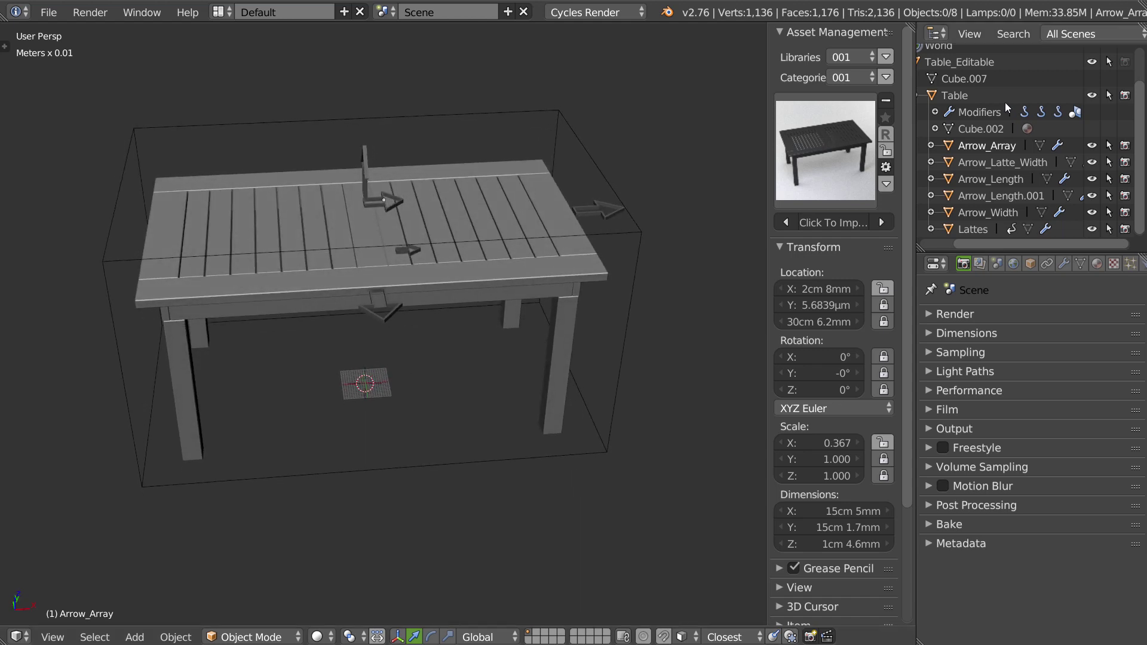
pyautogui.scroll(2, 1008, 108)
pyautogui.moveTo(574, 206)
pyautogui.mouseDown(button='middle')
pyautogui.moveTo(546, 209)
pyautogui.moveTo(586, 227)
pyautogui.mouseUp(button='middle')
pyautogui.click(1092, 82)
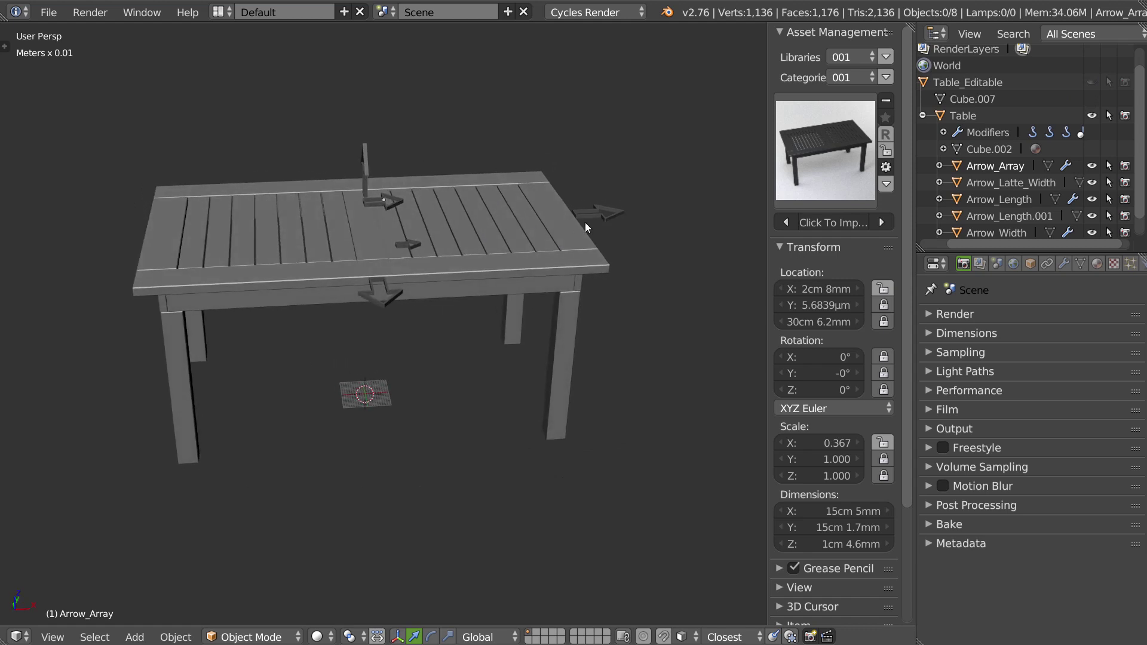
# Drag the height arrow Arrow_Length.001 down to lower the tabletop.
pyautogui.rightClick(367, 170)
pyautogui.moveTo(366, 171); pyautogui.dragTo(371, 137, button='middle')
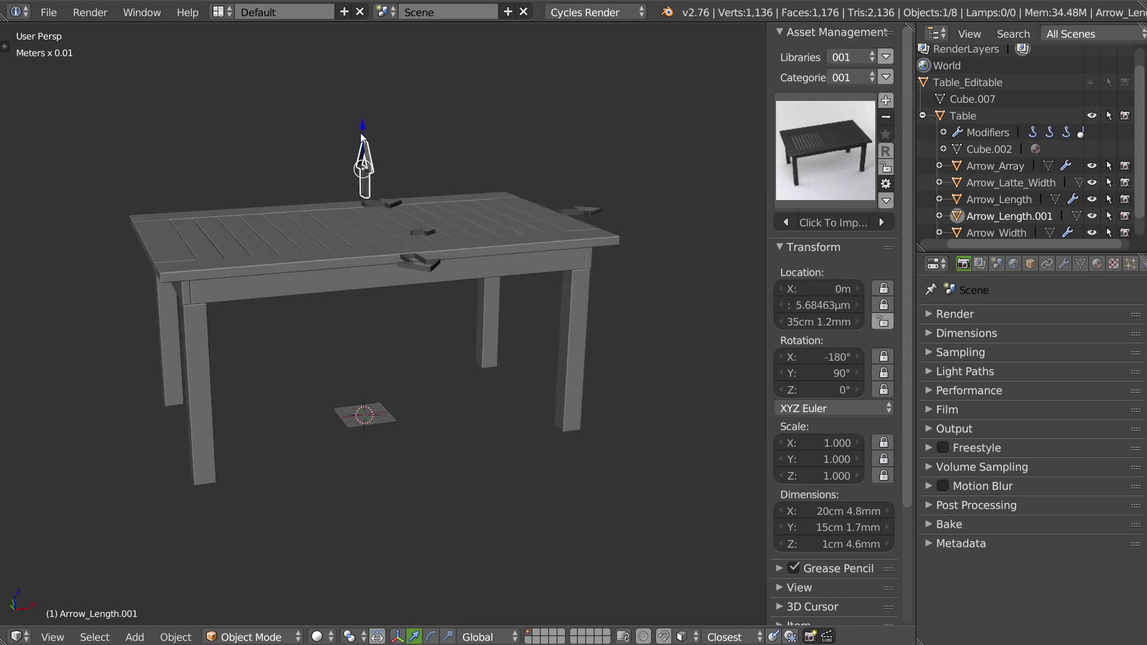
pyautogui.moveTo(362, 138); pyautogui.dragTo(370, 248)
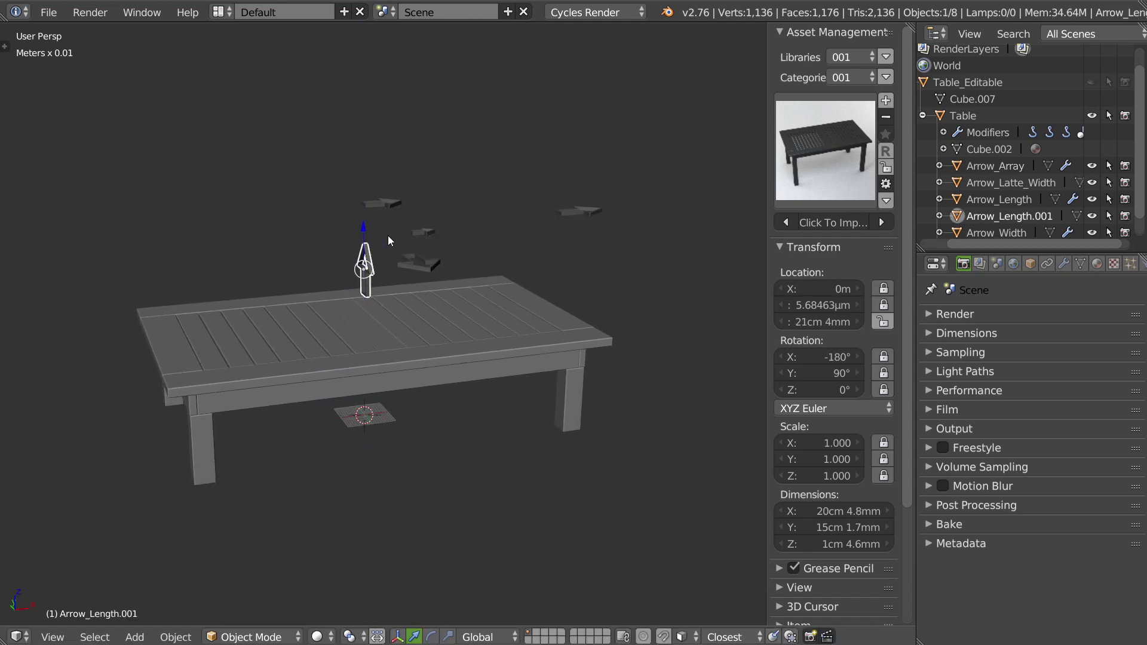
# Move Arrow_Width outward to widen the tabletop, then raise Arrow_Length.001 again.
pyautogui.moveTo(389, 240)
pyautogui.mouseDown(button='middle')
pyautogui.moveTo(343, 292)
pyautogui.moveTo(215, 247)
pyautogui.mouseUp(button='middle')
pyautogui.rightClick(224, 255)
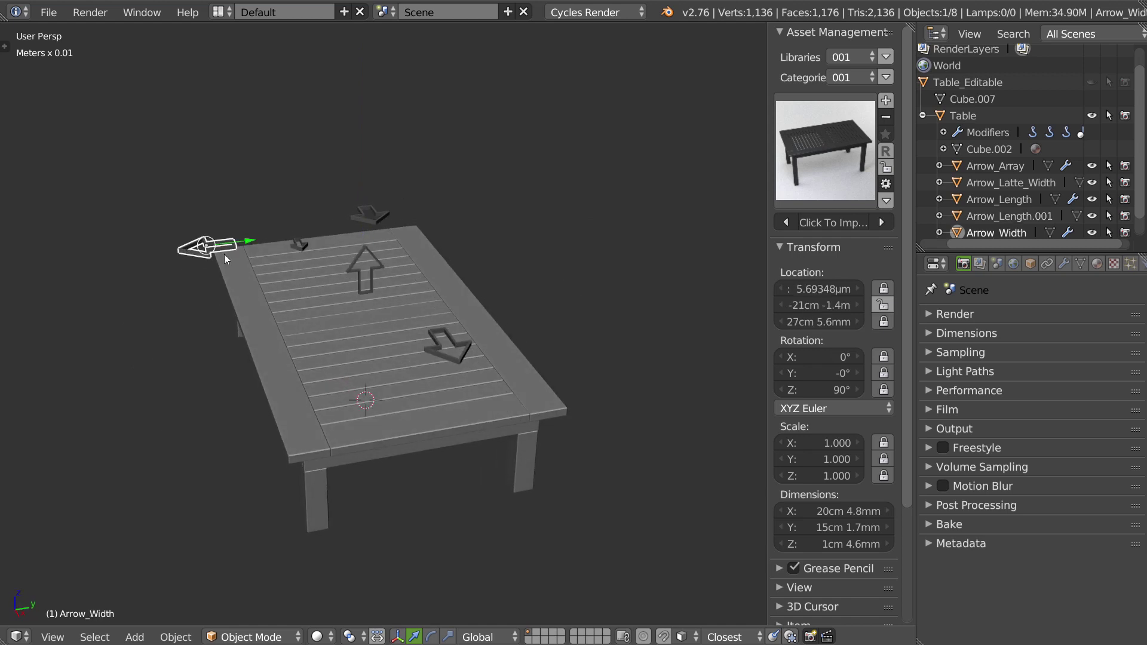
pyautogui.moveTo(224, 254)
pyautogui.mouseDown()
pyautogui.moveTo(162, 264)
pyautogui.moveTo(211, 256)
pyautogui.mouseUp()
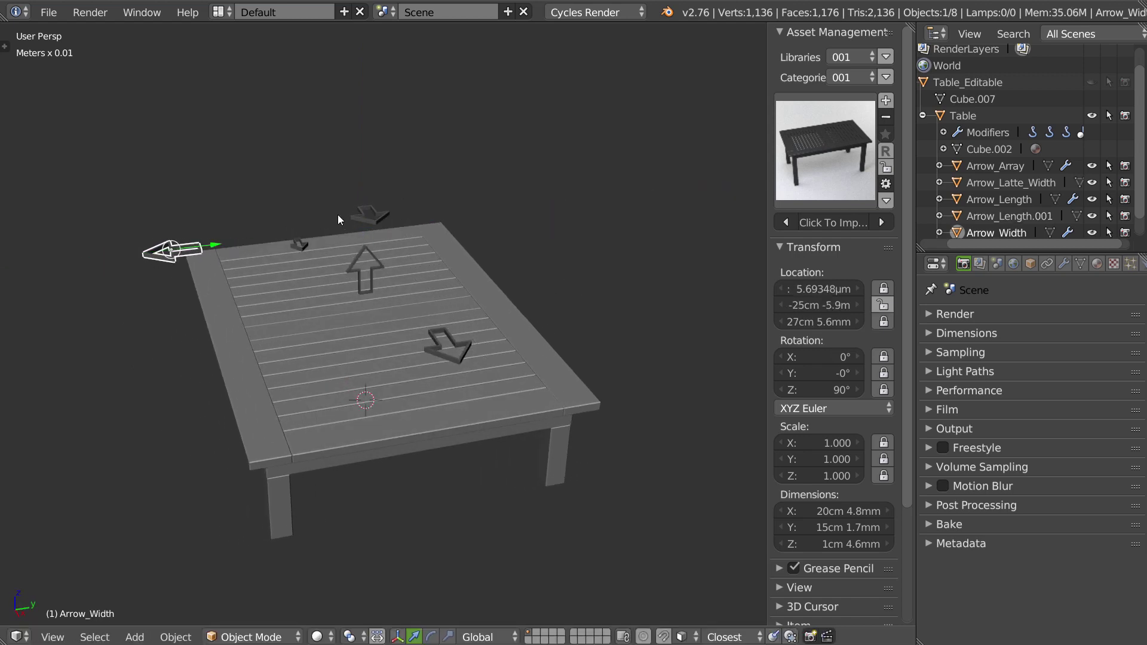
pyautogui.rightClick(366, 254)
pyautogui.moveTo(366, 254); pyautogui.dragTo(366, 227, button='middle')
pyautogui.moveTo(365, 228); pyautogui.dragTo(360, 128)
# Lengthen the table with Arrow_Length and nudge Arrow_Array and Arrow_Latte_Width.
pyautogui.moveTo(319, 148)
pyautogui.mouseDown(button='middle')
pyautogui.moveTo(413, 263)
pyautogui.moveTo(490, 228)
pyautogui.mouseUp(button='middle')
pyautogui.rightClick(592, 215)
pyautogui.moveTo(600, 214); pyautogui.dragTo(718, 220)
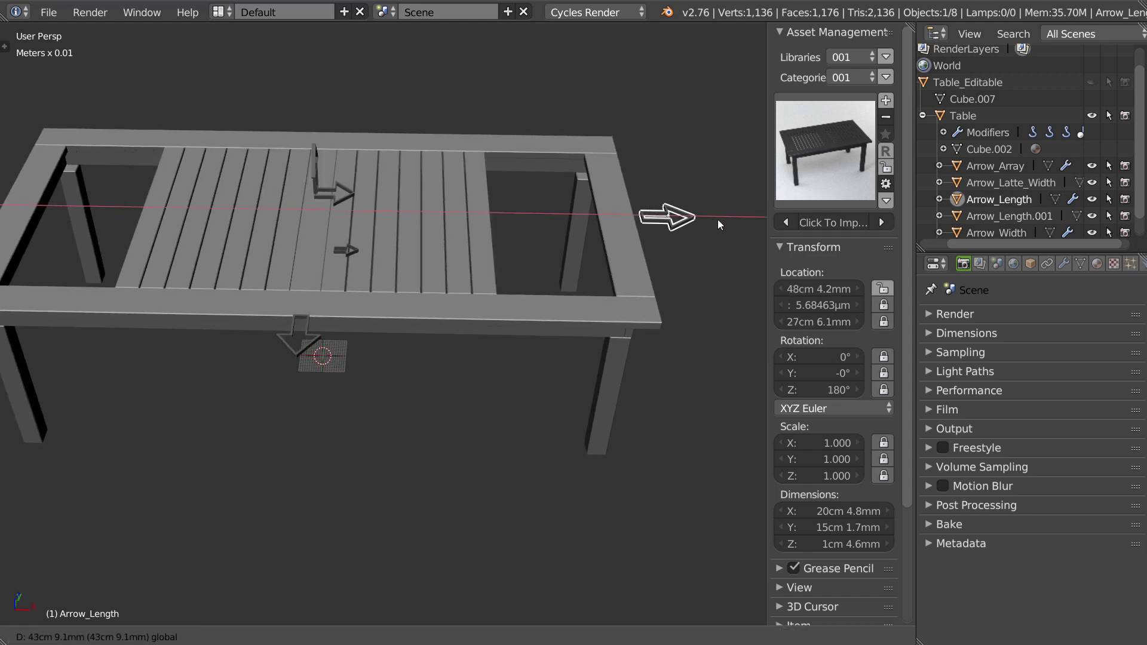
pyautogui.rightClick(349, 195)
pyautogui.moveTo(377, 194); pyautogui.dragTo(378, 195)
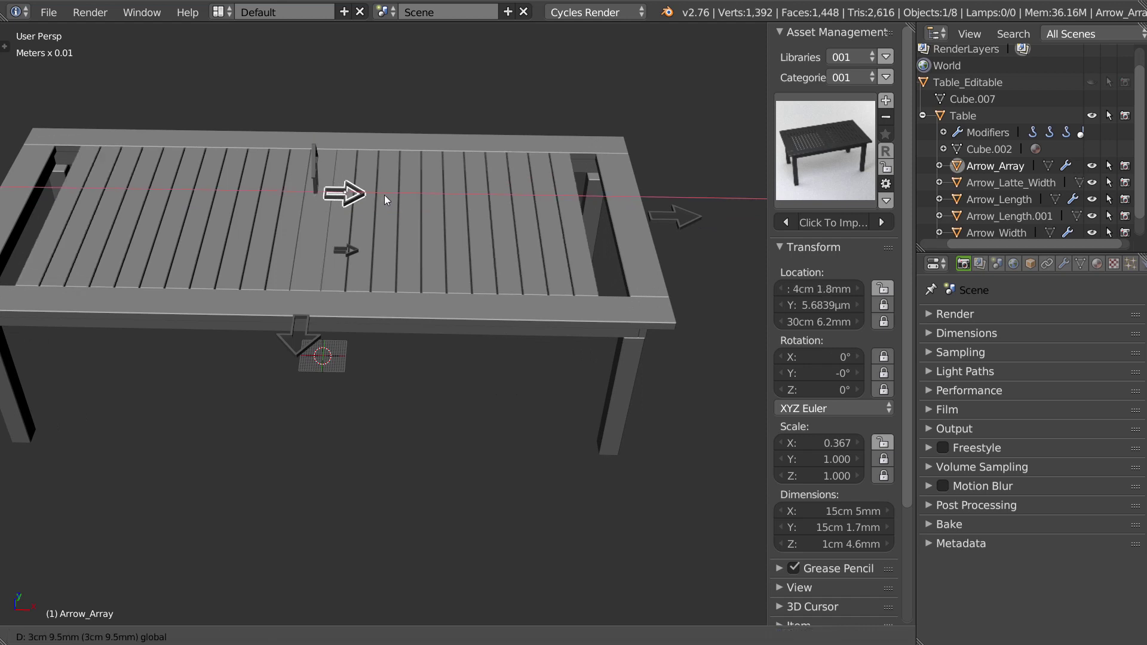
pyautogui.click(378, 195)
pyautogui.rightClick(351, 252)
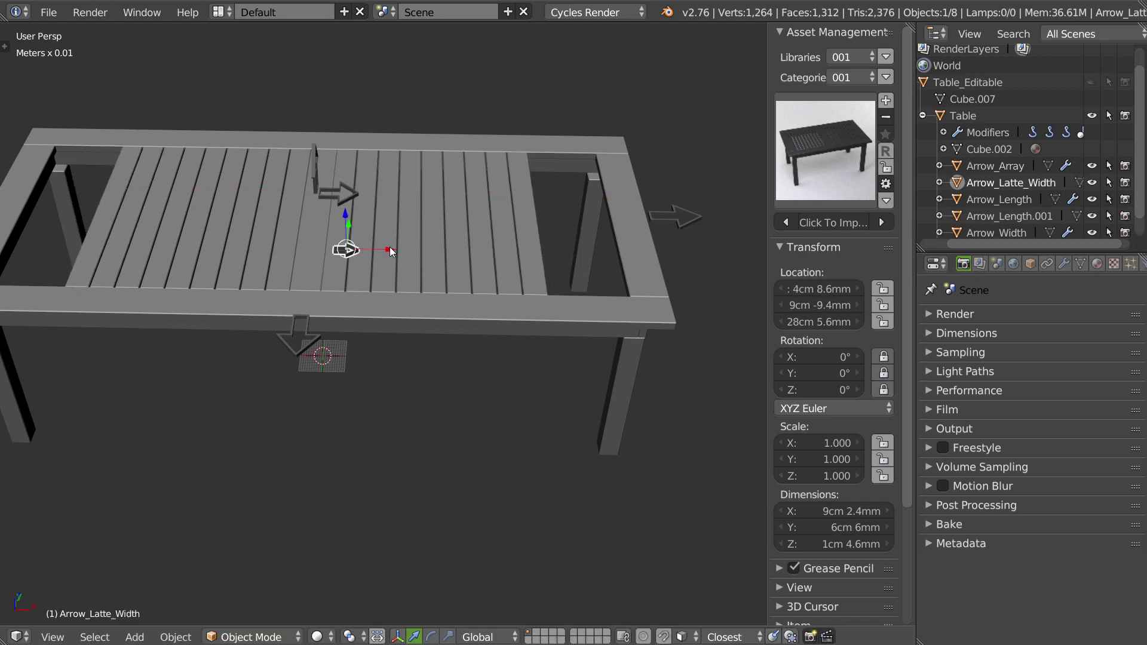
pyautogui.moveTo(389, 247); pyautogui.dragTo(401, 249)
pyautogui.click(401, 249)
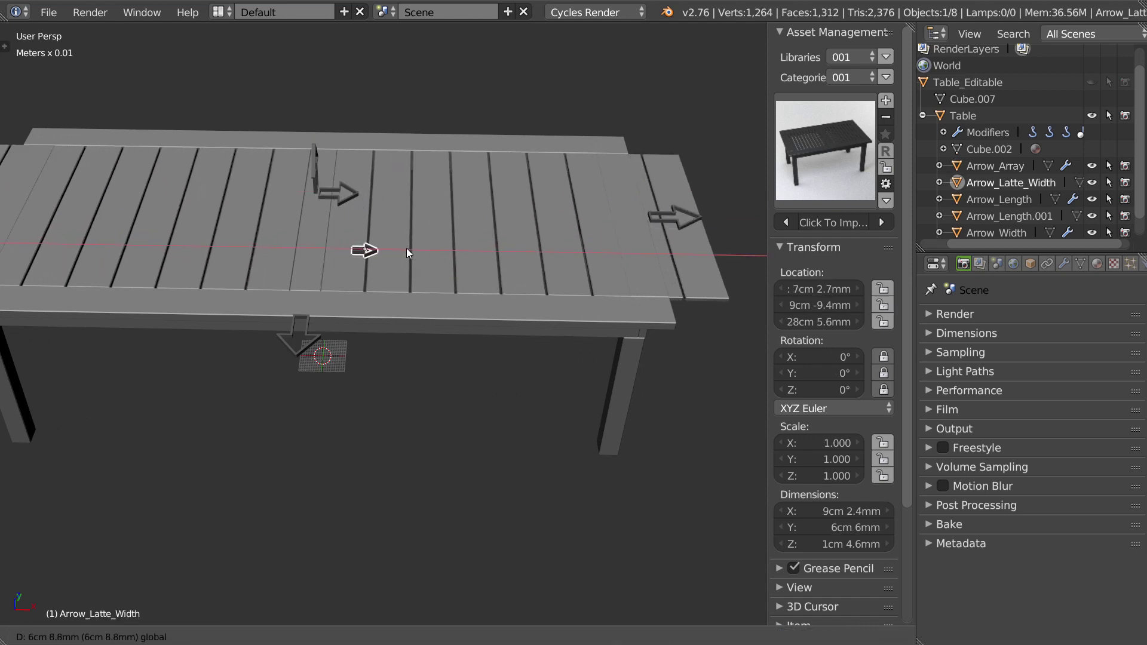
# Scale Arrow_Array to 0.419 and reposition it along X.
pyautogui.rightClick(345, 196)
pyautogui.press('s')
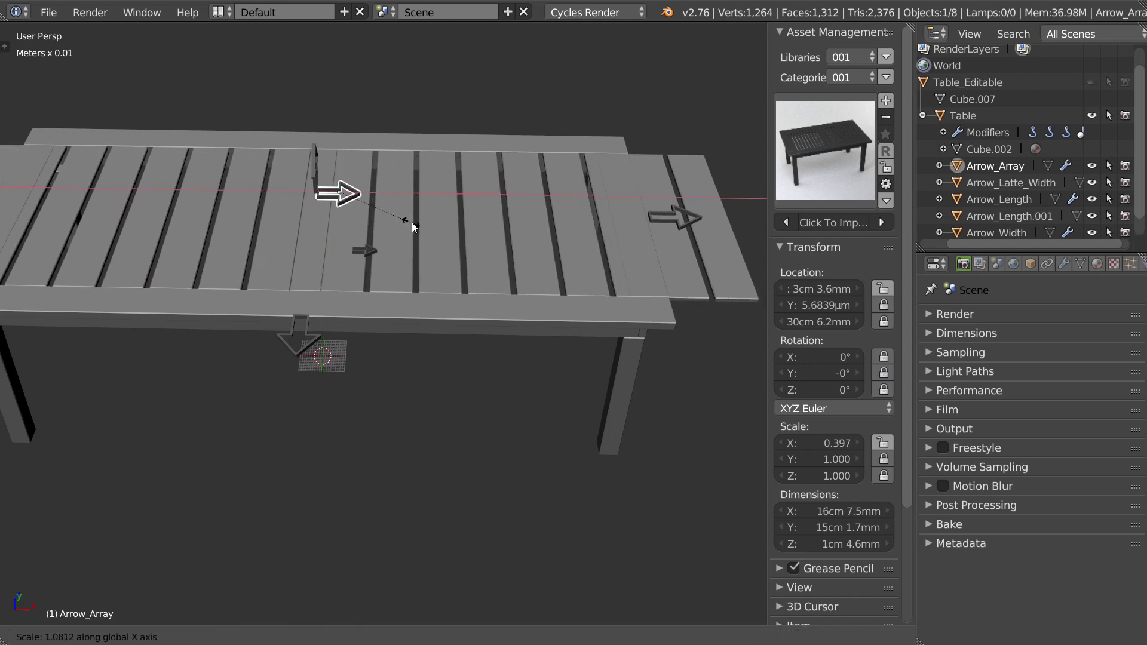
pyautogui.click(411, 223)
pyautogui.press('g')
pyautogui.press('x')
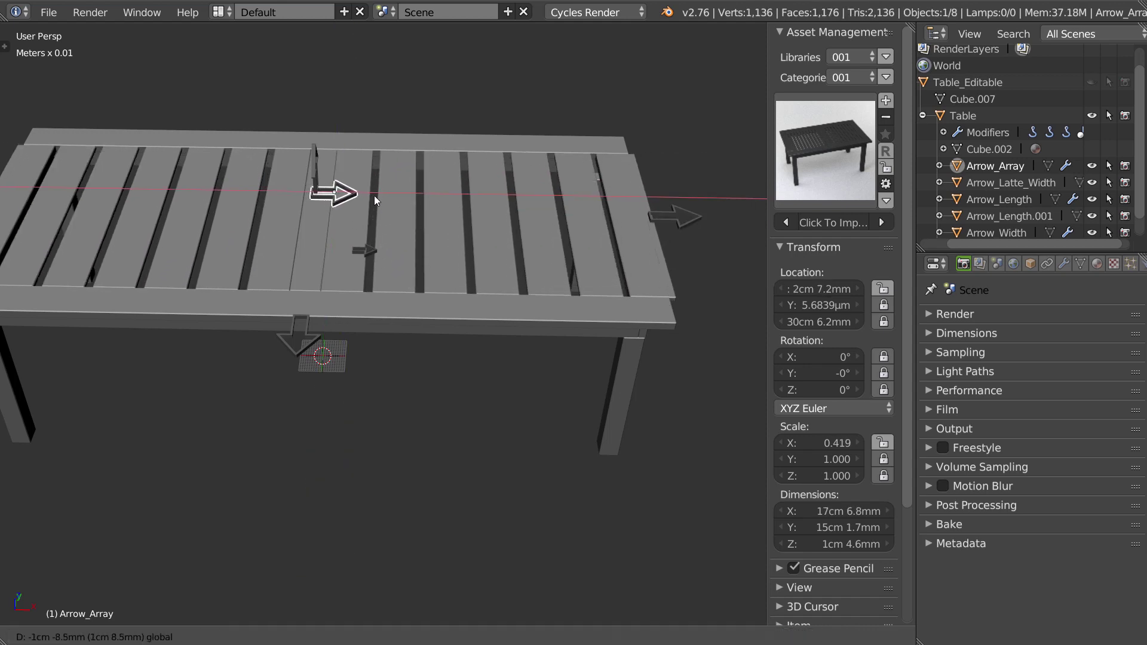
pyautogui.click(372, 196)
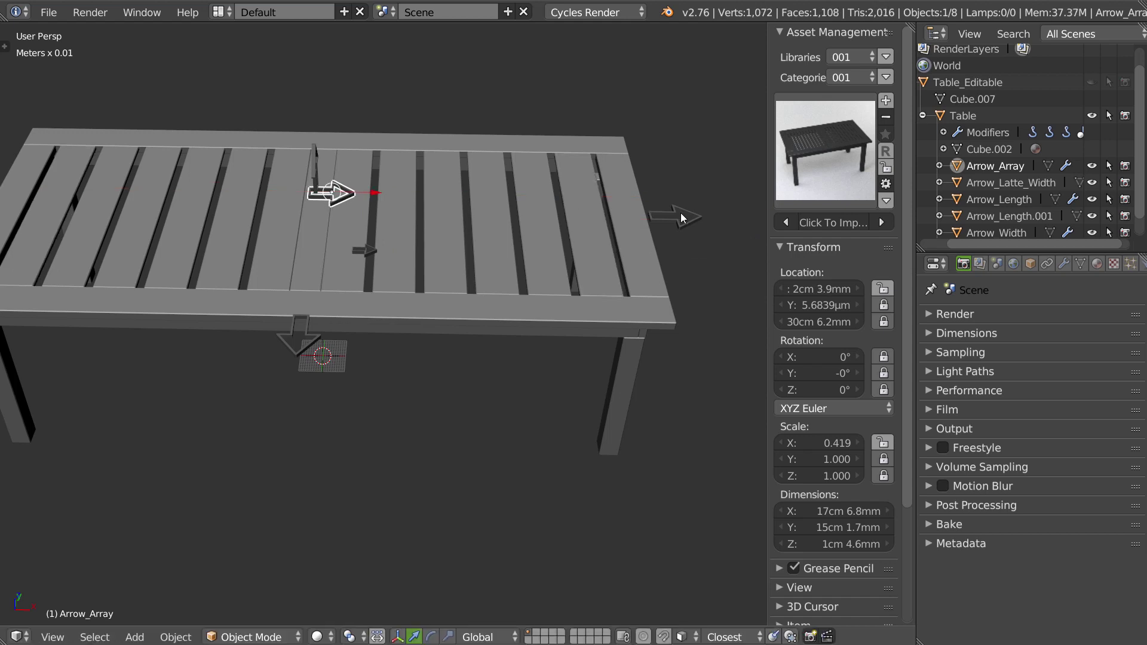
# Move Arrow_Length along X to lengthen the table, then fine-tune it.
pyautogui.rightClick(691, 221)
pyautogui.press('g')
pyautogui.press('x')
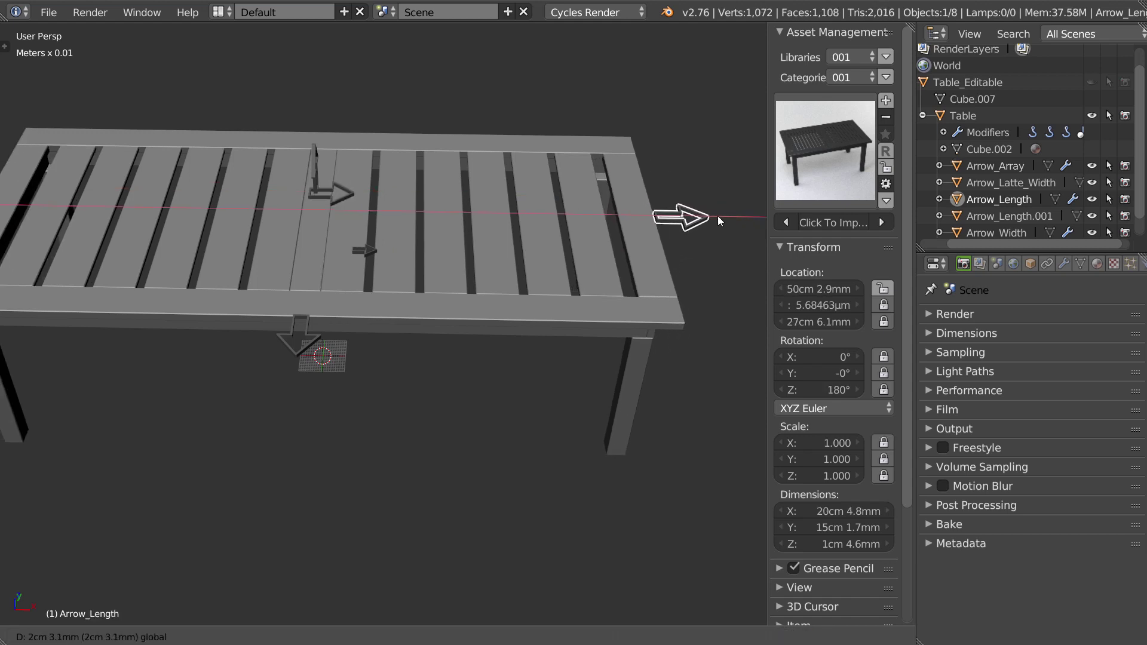
pyautogui.click(718, 218)
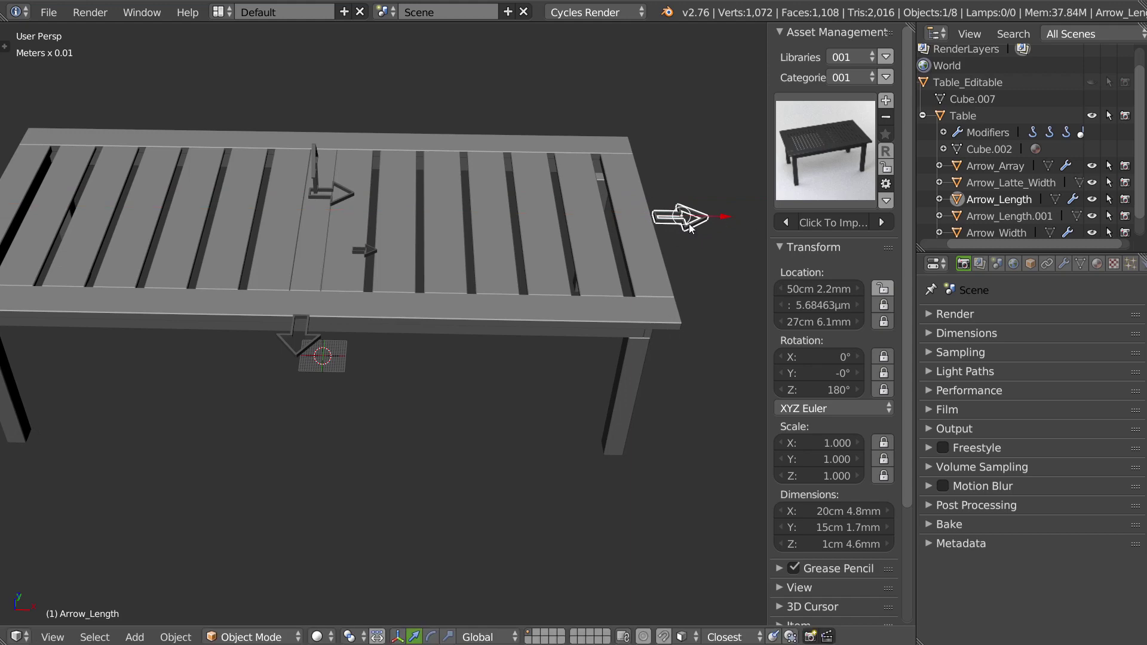
pyautogui.moveTo(718, 218)
pyautogui.mouseDown(button='middle')
pyautogui.moveTo(605, 285)
pyautogui.moveTo(721, 221)
pyautogui.mouseUp(button='middle')
pyautogui.press('g')
pyautogui.press('x')
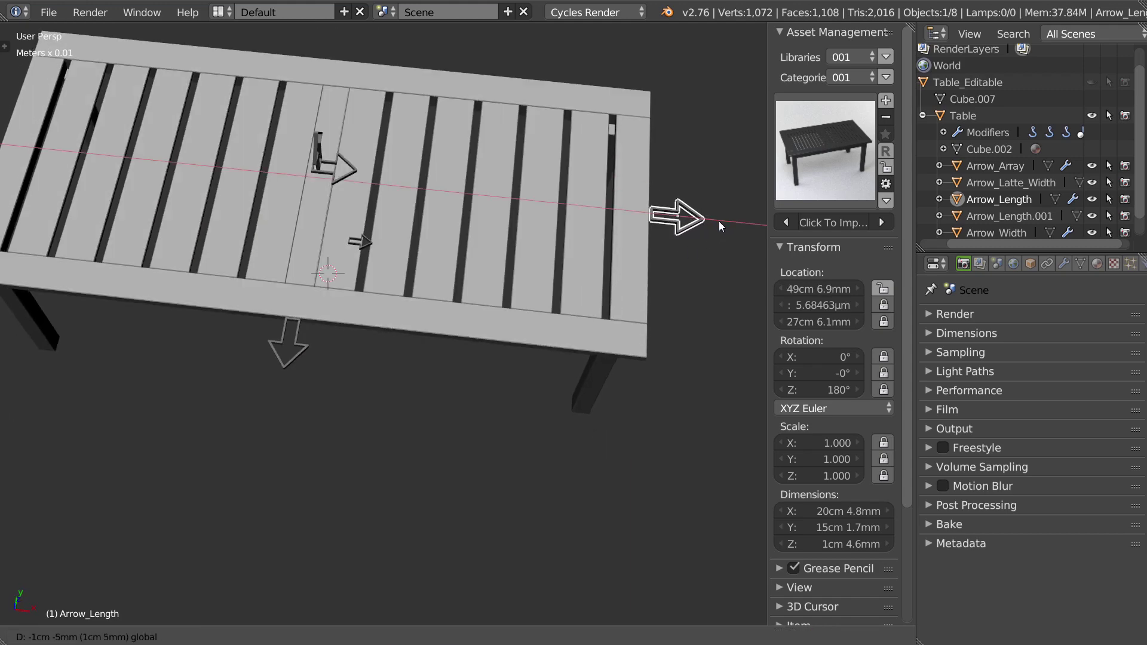
pyautogui.click(718, 221)
# Move Arrow_Latte_Width along X to make the slats narrower and re-spaced.
pyautogui.moveTo(546, 279)
pyautogui.mouseDown(button='middle')
pyautogui.moveTo(422, 223)
pyautogui.moveTo(548, 218)
pyautogui.moveTo(474, 294)
pyautogui.moveTo(435, 252)
pyautogui.mouseUp(button='middle')
pyautogui.scroll(3, 435, 255)
pyautogui.rightClick(459, 227)
pyautogui.press('s')
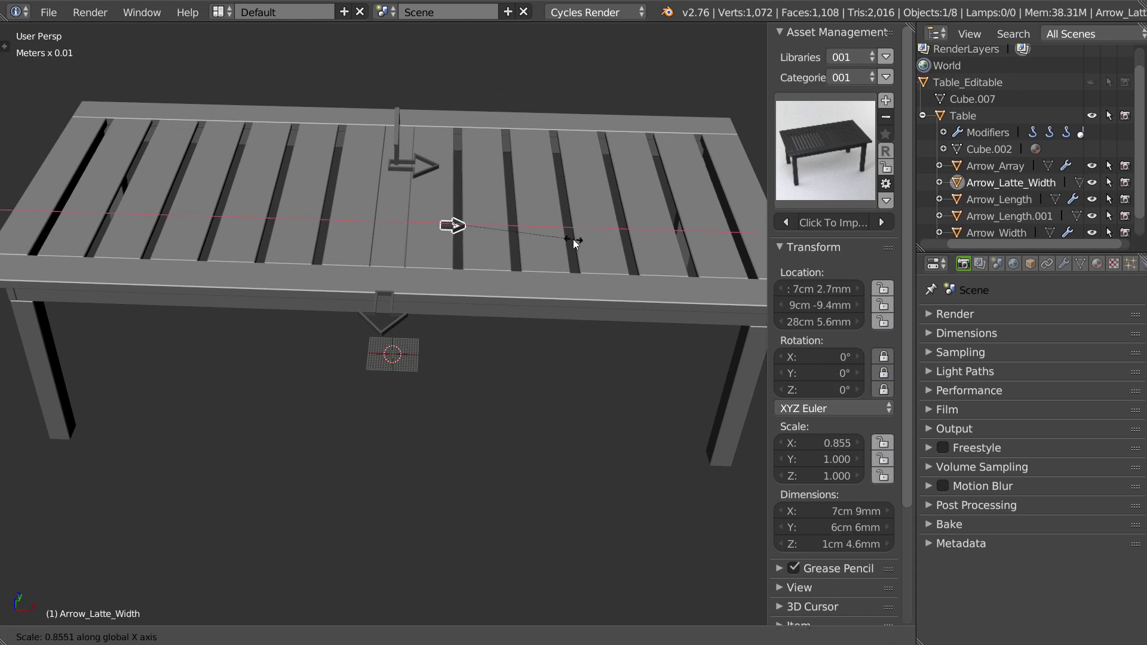
pyautogui.rightClick(572, 240)
pyautogui.press('g')
pyautogui.press('x')
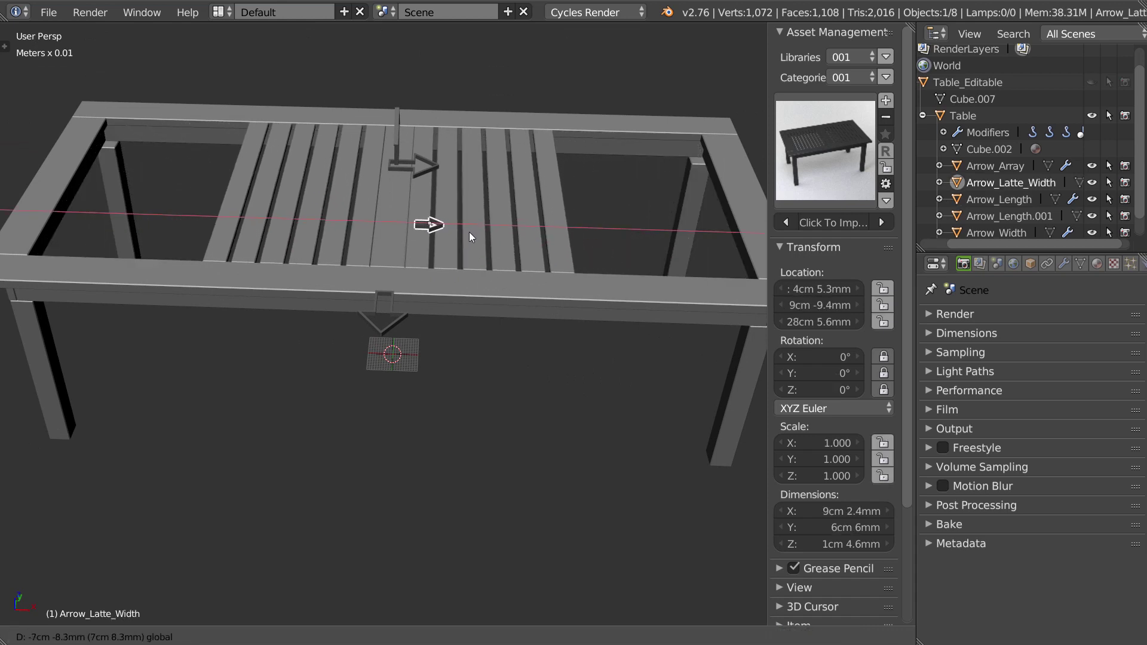
pyautogui.click(468, 233)
# Move Arrow_Array along X to add slats and scale it on X to 0.430.
pyautogui.keyDown('shift'); pyautogui.moveTo(511, 193); pyautogui.dragTo(484, 209, button='middle'); pyautogui.keyUp('shift')
pyautogui.rightClick(401, 176)
pyautogui.press('g')
pyautogui.press('x')
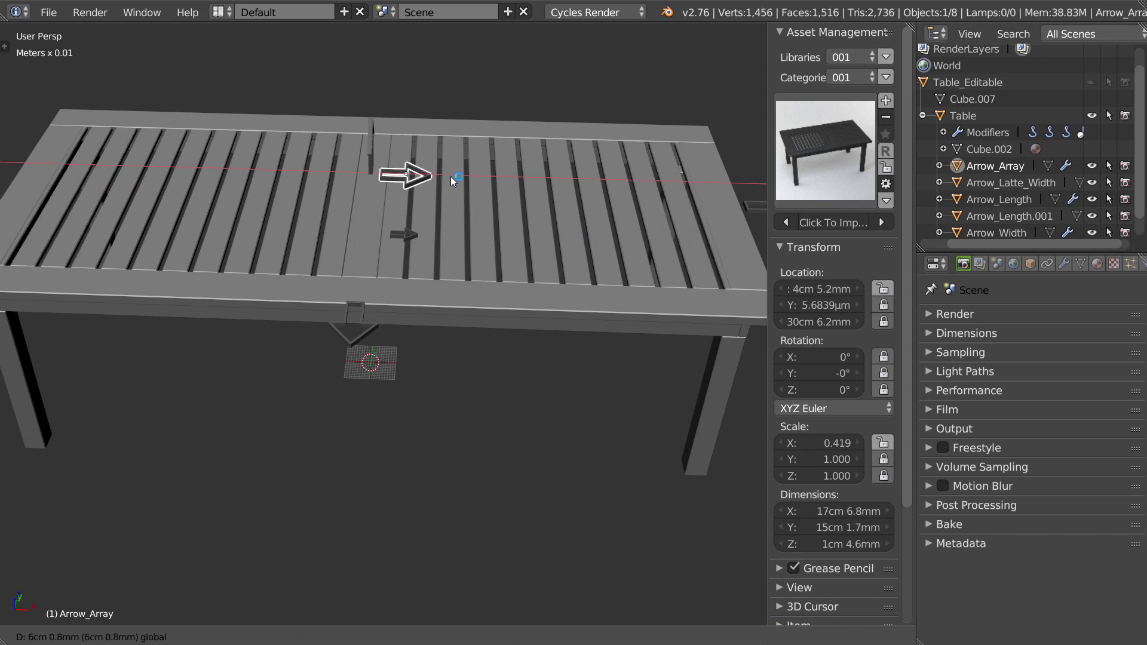
pyautogui.click(449, 179)
pyautogui.press('s')
pyautogui.press('x')
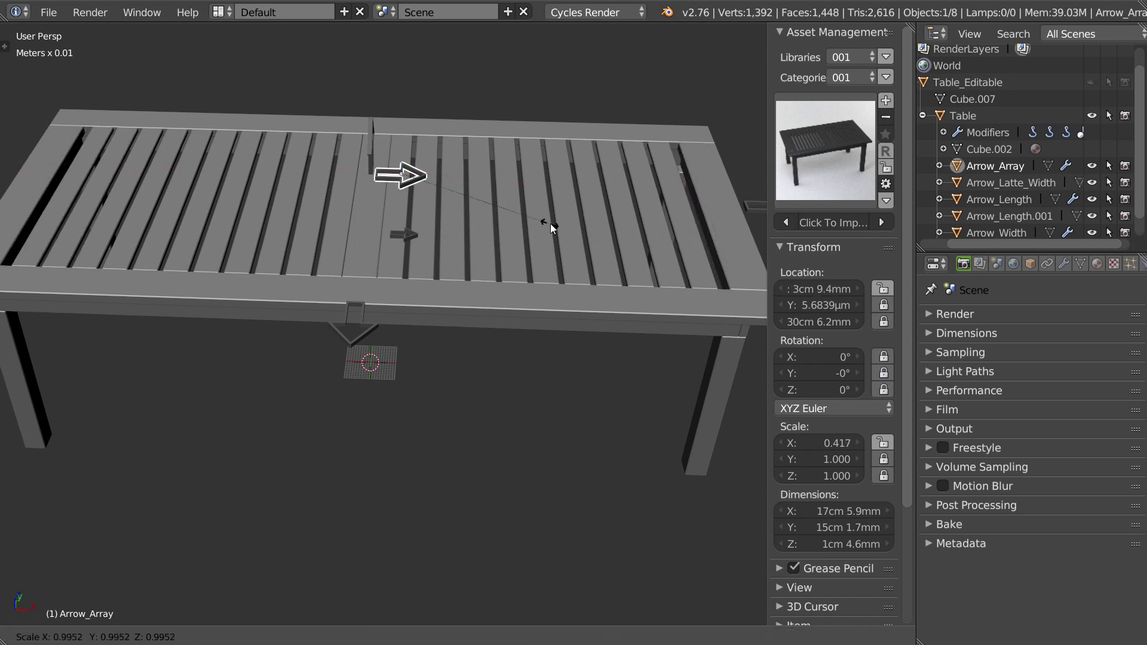
pyautogui.click(555, 223)
pyautogui.scroll(-2, 448, 284)
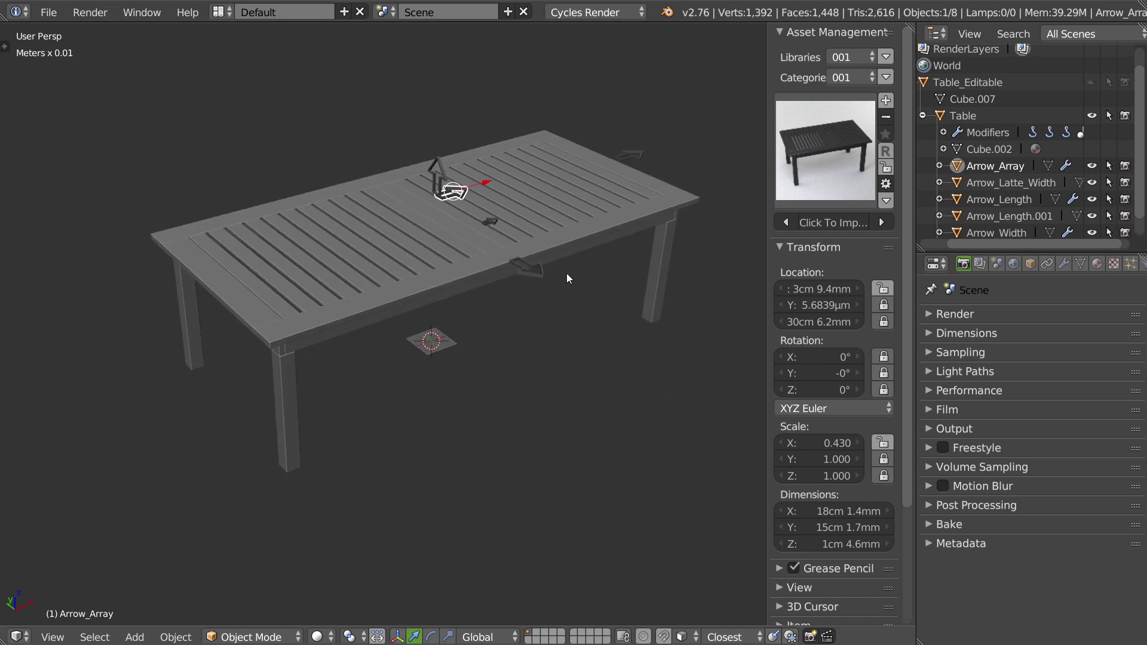
# Widen the table with Arrow_Width along Y and lower it with Arrow_Length.001 along Z.
pyautogui.rightClick(517, 274)
pyautogui.moveTo(517, 274)
pyautogui.mouseDown(button='middle')
pyautogui.moveTo(478, 267)
pyautogui.moveTo(424, 222)
pyautogui.moveTo(428, 280)
pyautogui.moveTo(553, 262)
pyautogui.moveTo(506, 211)
pyautogui.moveTo(380, 293)
pyautogui.moveTo(504, 276)
pyautogui.moveTo(467, 275)
pyautogui.moveTo(478, 246)
pyautogui.moveTo(675, 408)
pyautogui.mouseUp(button='middle')
pyautogui.press('g')
pyautogui.press('y')
pyautogui.click(505, 271)
pyautogui.rightClick(492, 198)
pyautogui.press('g')
pyautogui.press('z')
pyautogui.click(484, 222)
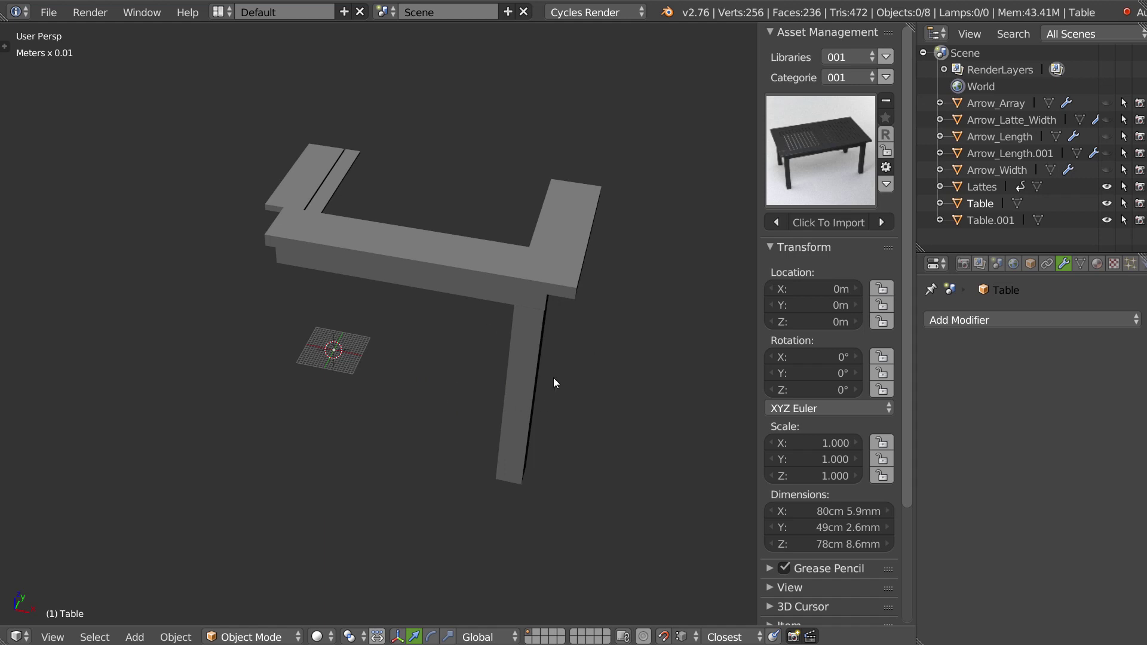
# Select the Table object and orbit around the single-leg quarter-table corner piece.
pyautogui.rightClick(531, 377)
pyautogui.moveTo(467, 392); pyautogui.dragTo(409, 244, button='middle')
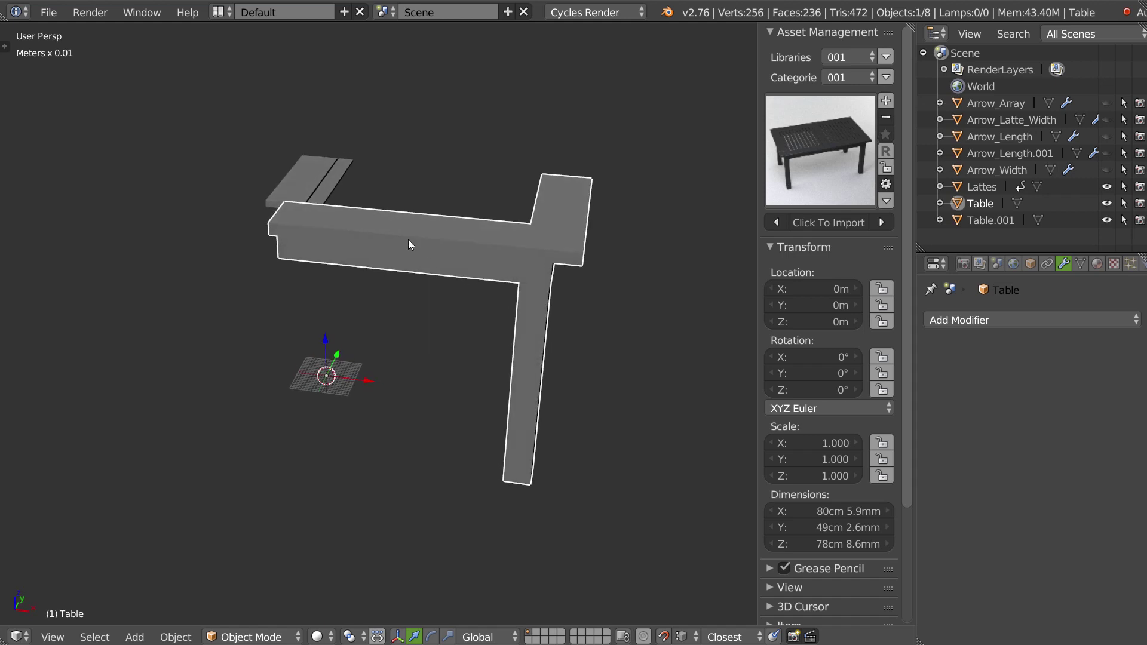
pyautogui.moveTo(425, 413)
pyautogui.mouseDown(button='middle')
pyautogui.moveTo(415, 418)
pyautogui.moveTo(425, 414)
pyautogui.mouseUp(button='middle')
pyautogui.rightClick(318, 197)
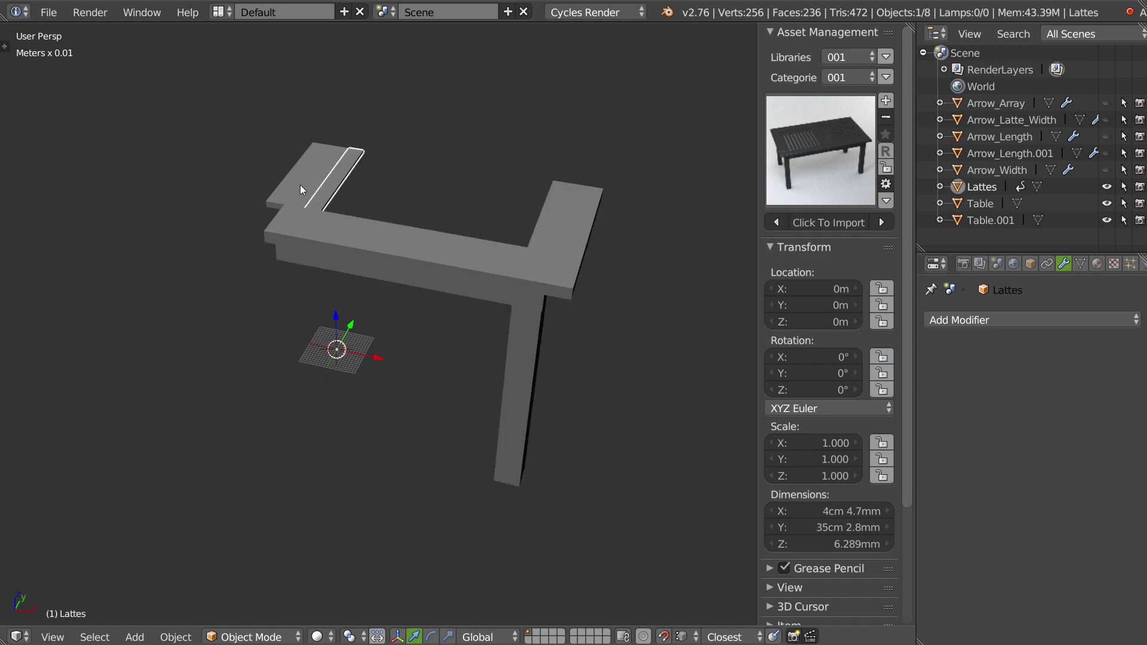
pyautogui.rightClick(378, 245)
pyautogui.moveTo(561, 243)
pyautogui.mouseDown(button='middle')
pyautogui.moveTo(459, 279)
pyautogui.moveTo(394, 202)
pyautogui.mouseUp(button='middle')
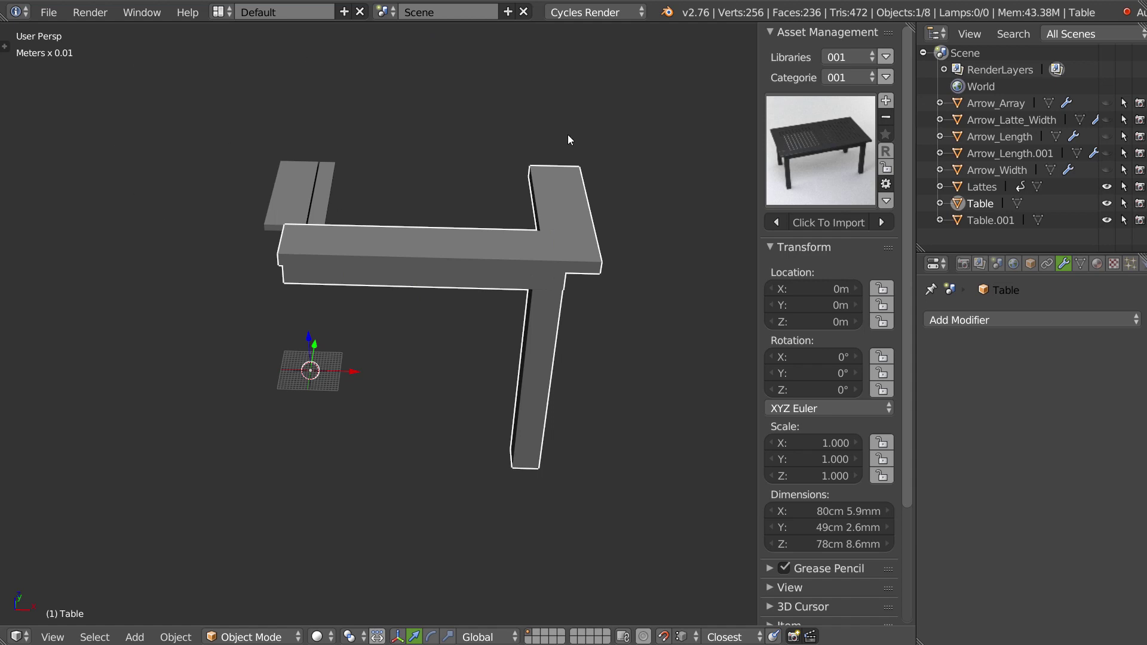
pyautogui.moveTo(175, 316); pyautogui.dragTo(453, 261, button='middle')
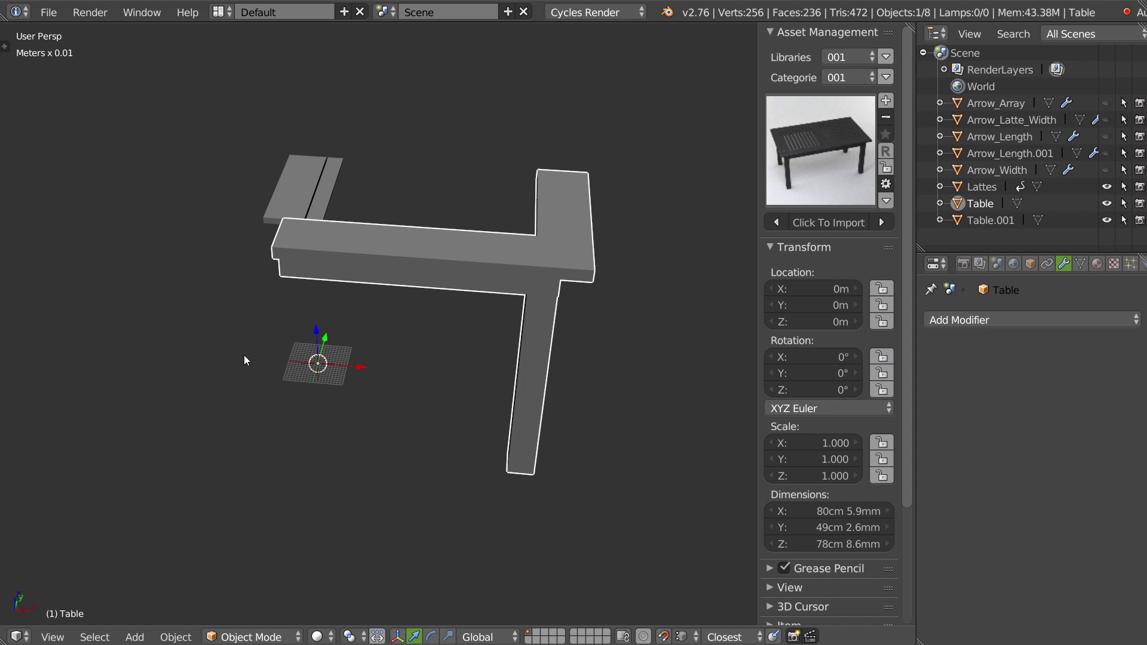
pyautogui.moveTo(453, 278); pyautogui.dragTo(320, 212, button='middle')
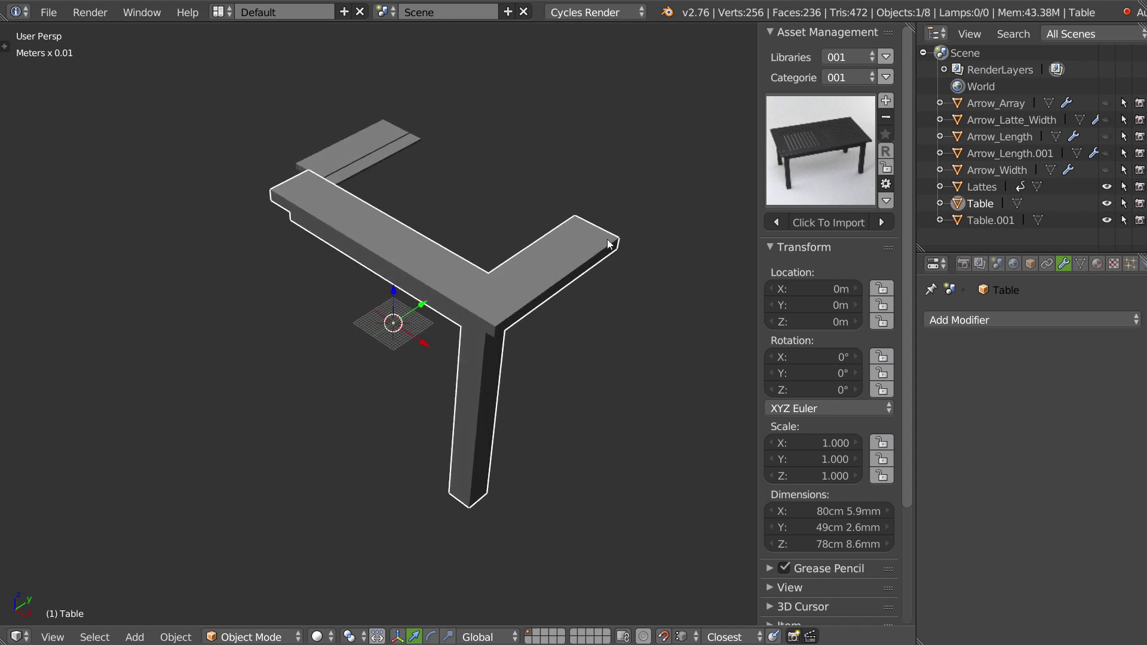
pyautogui.moveTo(607, 240); pyautogui.dragTo(446, 297, button='middle')
# Add a Mirror modifier to Table on X and Y, forming the full four-legged frame.
pyautogui.click(985, 321)
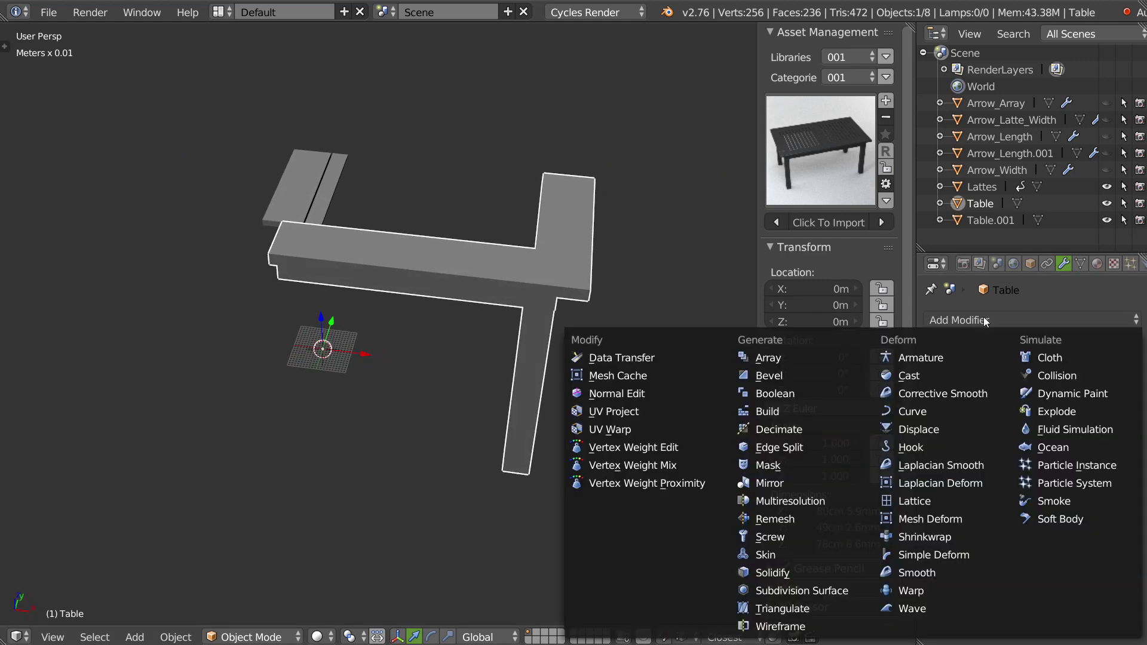
pyautogui.click(789, 485)
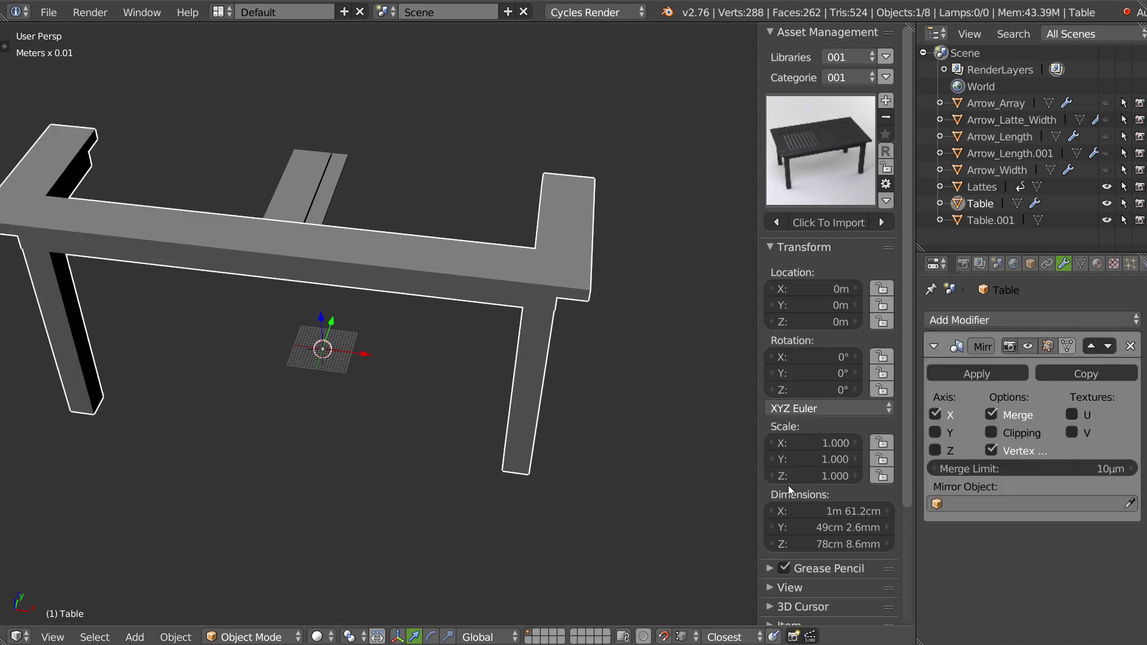
pyautogui.click(936, 434)
pyautogui.moveTo(500, 309)
pyautogui.mouseDown(button='middle')
pyautogui.moveTo(509, 304)
pyautogui.moveTo(381, 235)
pyautogui.mouseUp(button='middle')
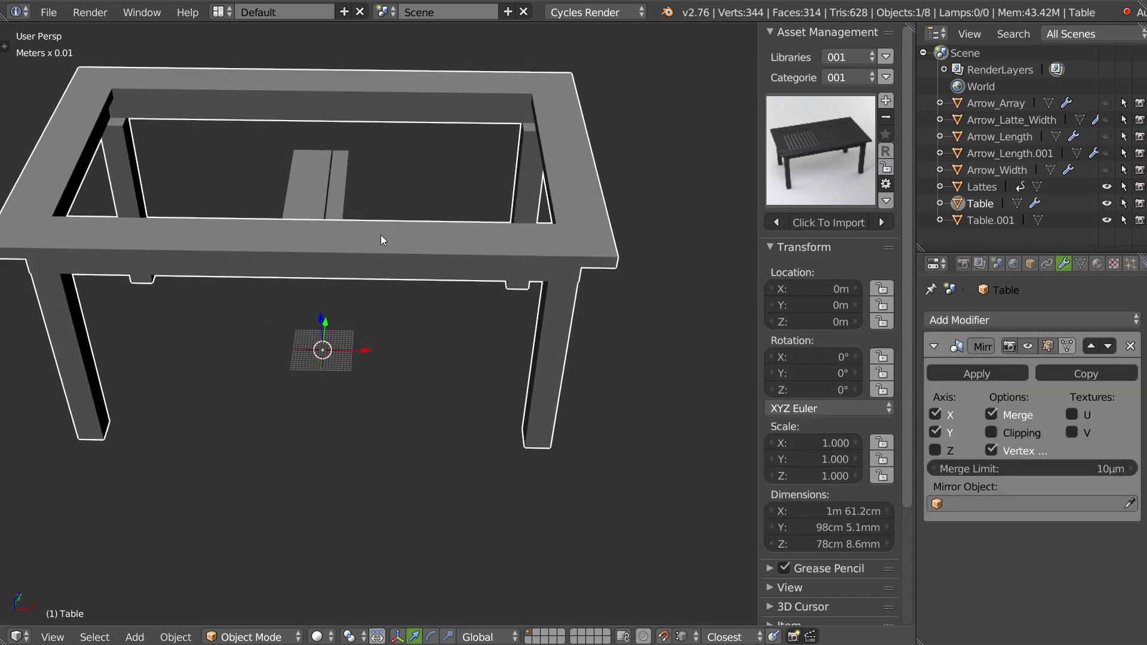
# Add a Mirror modifier on X and Y to the centre rail Table.001.
pyautogui.click(314, 177)
pyautogui.click(974, 321)
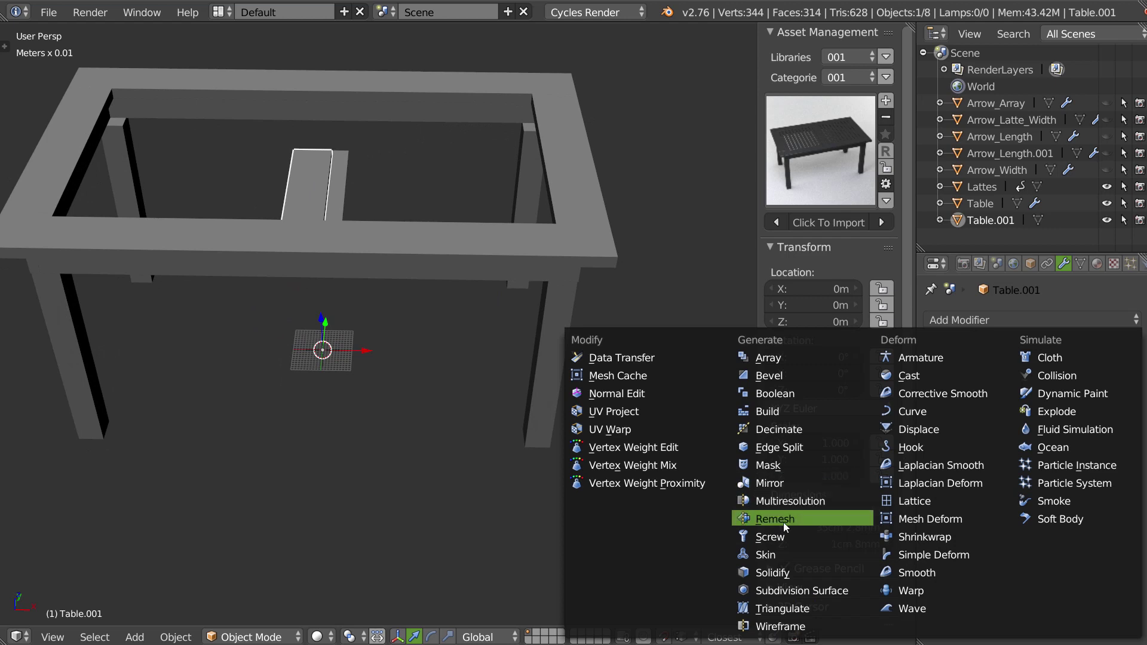
pyautogui.click(778, 485)
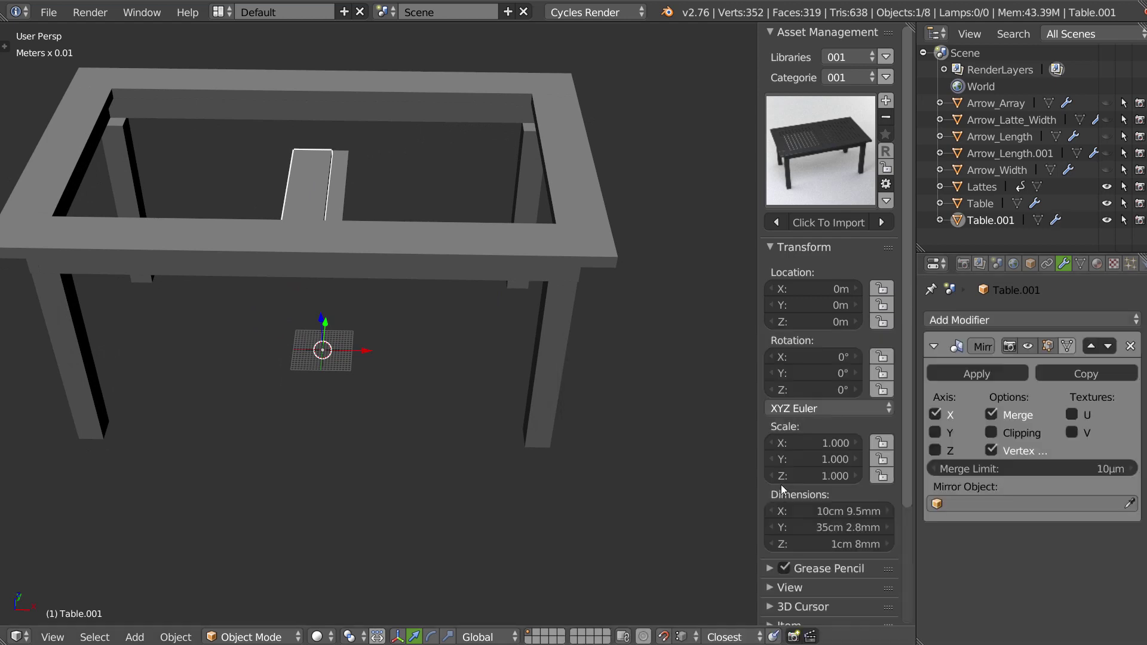
pyautogui.click(936, 433)
# Mirror the Lattes slats on X and Y, then reframe the view of the whole table.
pyautogui.click(329, 163)
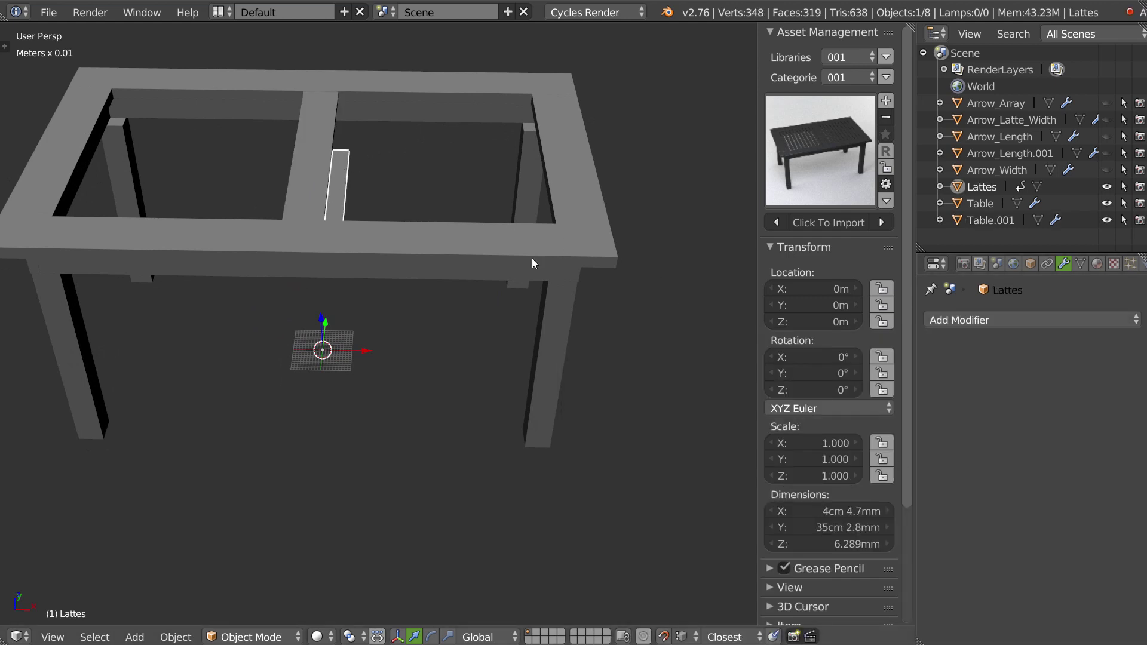
pyautogui.click(974, 323)
pyautogui.click(780, 485)
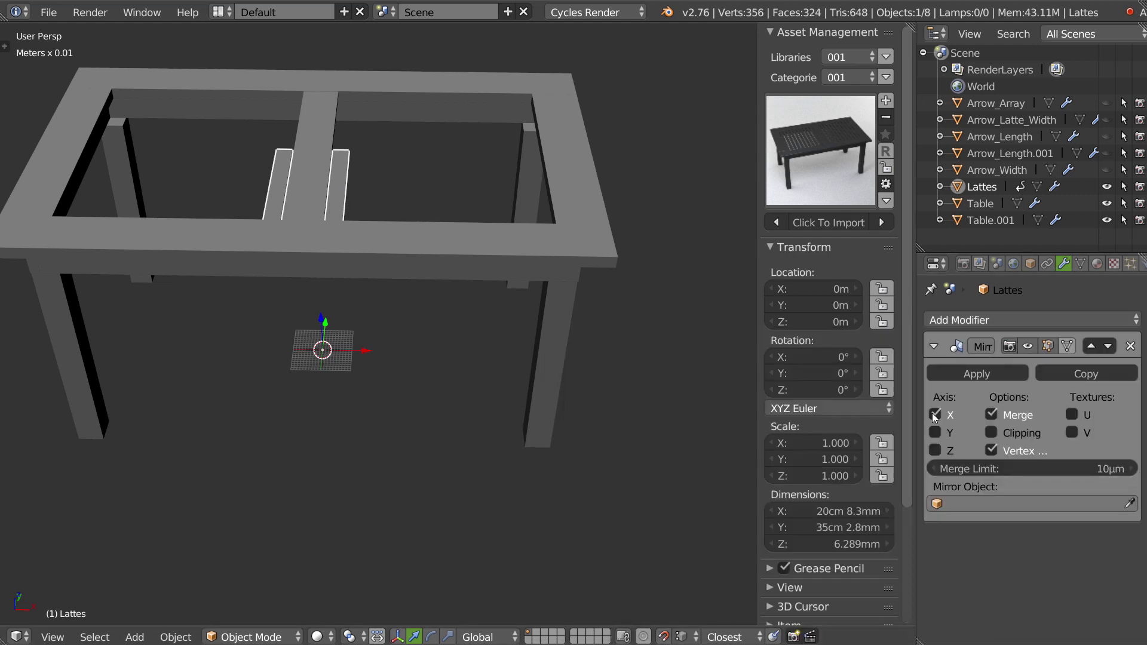
pyautogui.click(936, 414)
pyautogui.moveTo(673, 317)
pyautogui.mouseDown(button='middle')
pyautogui.moveTo(382, 241)
pyautogui.moveTo(433, 214)
pyautogui.mouseUp(button='middle')
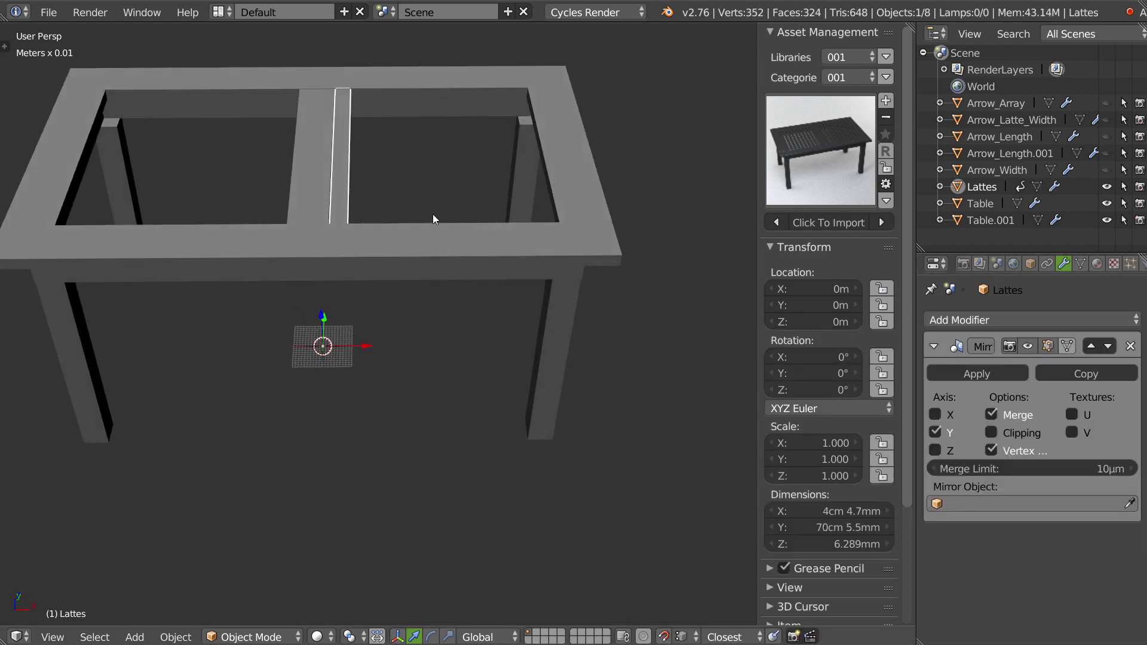
pyautogui.click(935, 415)
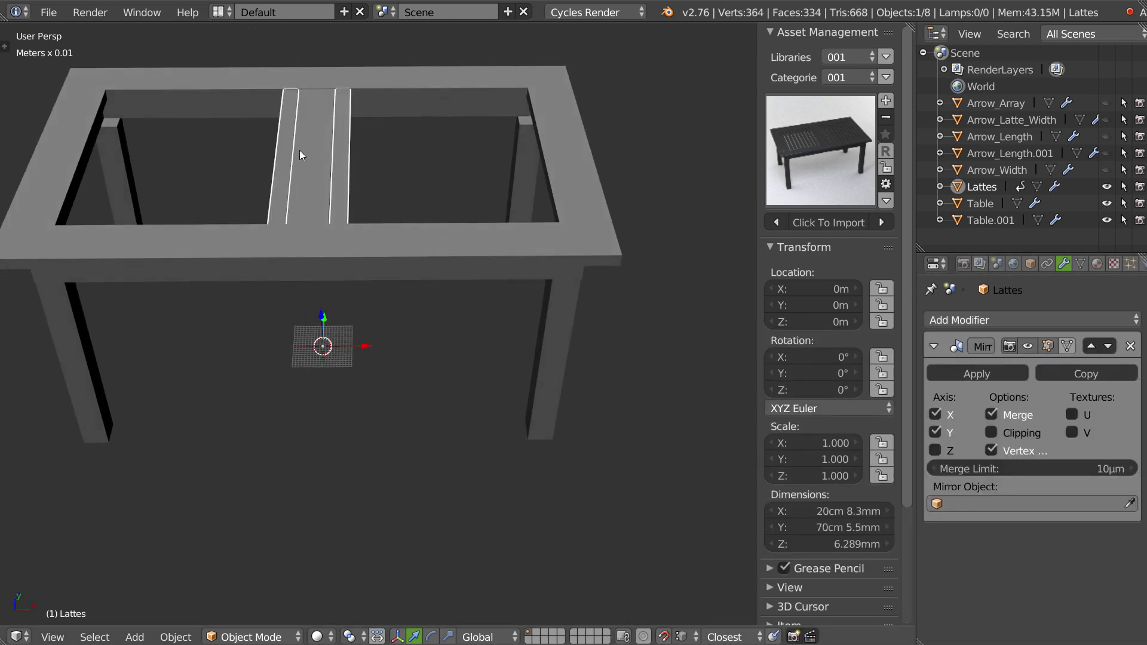
pyautogui.moveTo(281, 158)
pyautogui.mouseDown(button='middle')
pyautogui.moveTo(488, 232)
pyautogui.moveTo(505, 288)
pyautogui.mouseUp(button='middle')
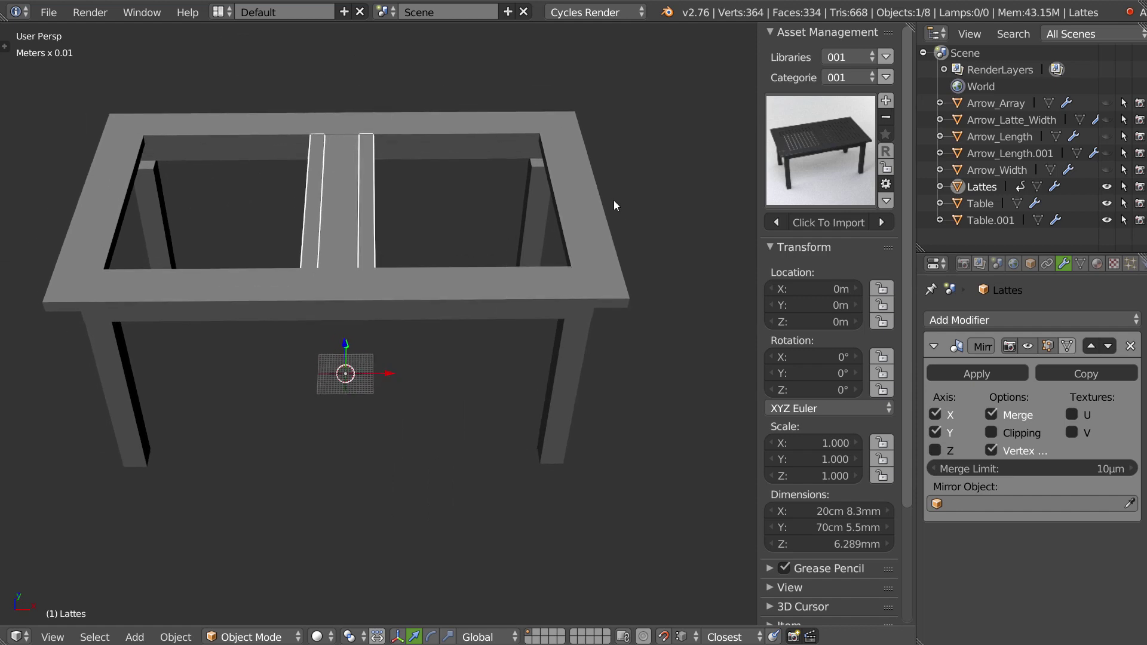
pyautogui.moveTo(574, 101)
pyautogui.mouseDown(button='middle')
pyautogui.moveTo(504, 247)
pyautogui.moveTo(459, 252)
pyautogui.mouseUp(button='middle')
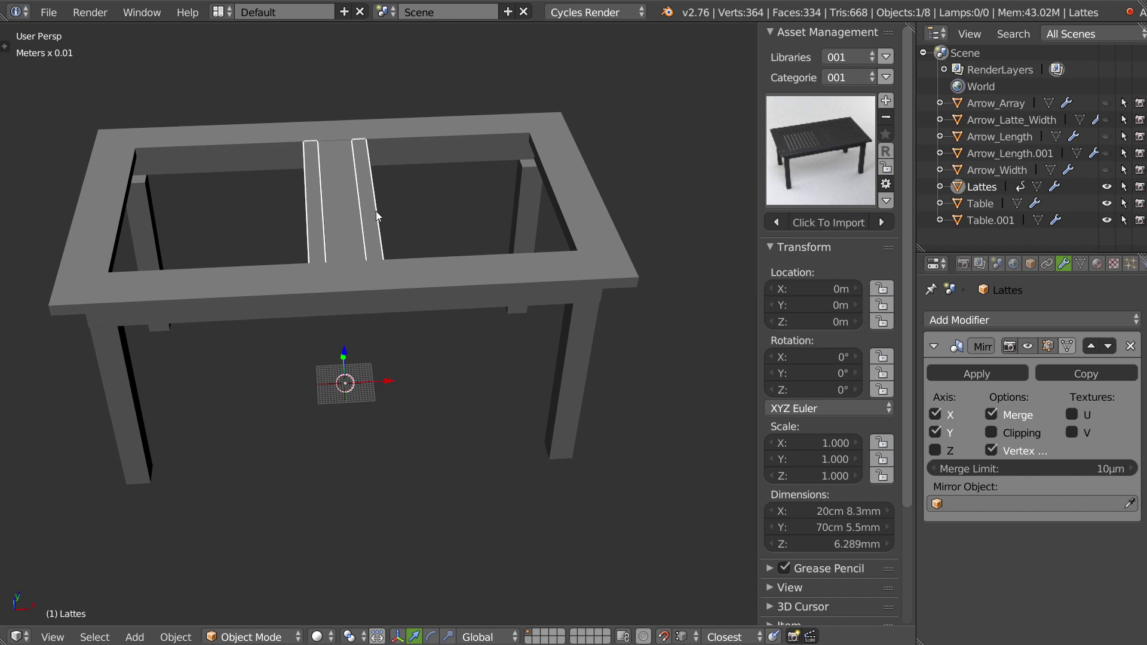
pyautogui.click(972, 322)
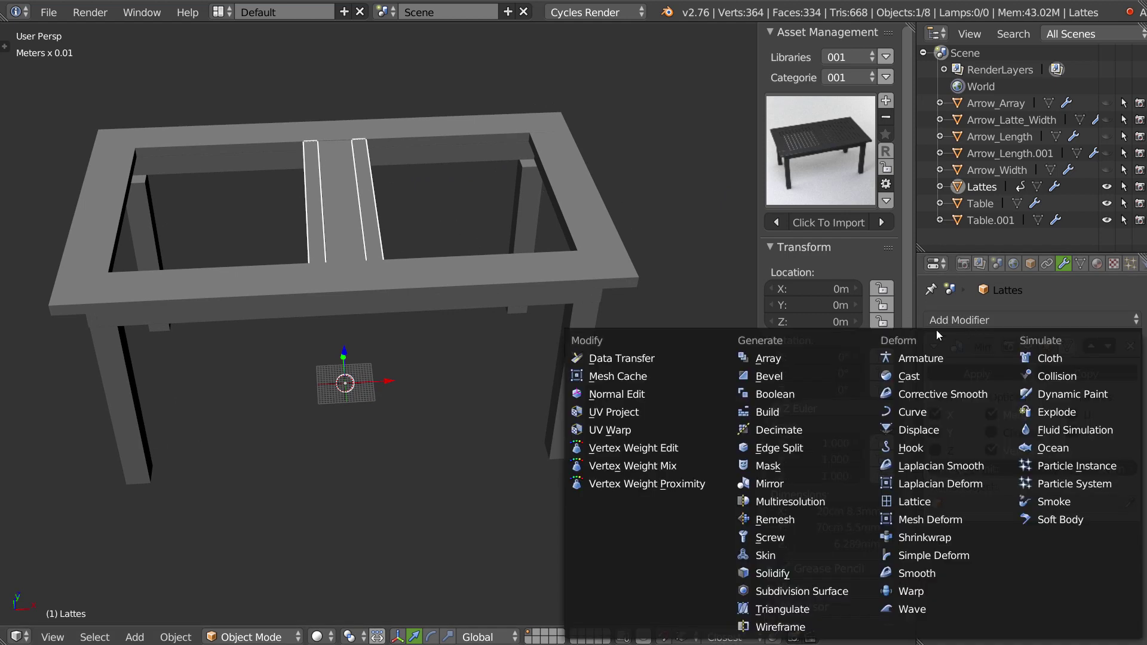
# Add an Array modifier to Lattes above the Mirror, with offset about 1.5 and count 7.
pyautogui.click(781, 361)
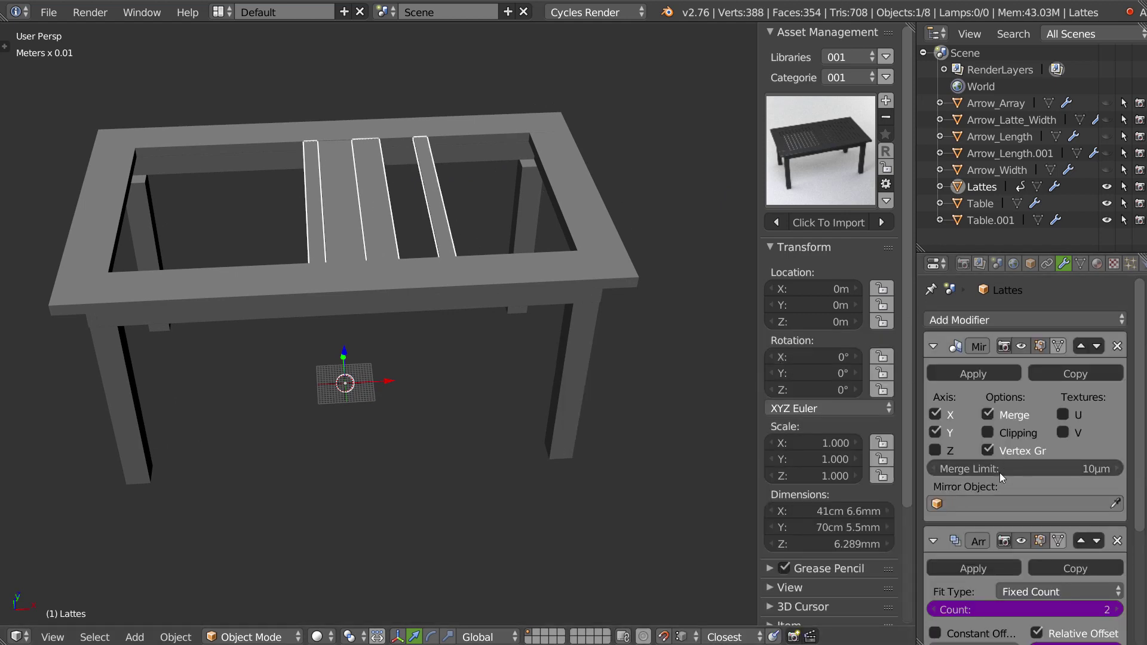
pyautogui.scroll(-3, 1010, 469)
pyautogui.scroll(-1, 1028, 465)
pyautogui.scroll(-1, 1038, 463)
pyautogui.scroll(-3, 1041, 466)
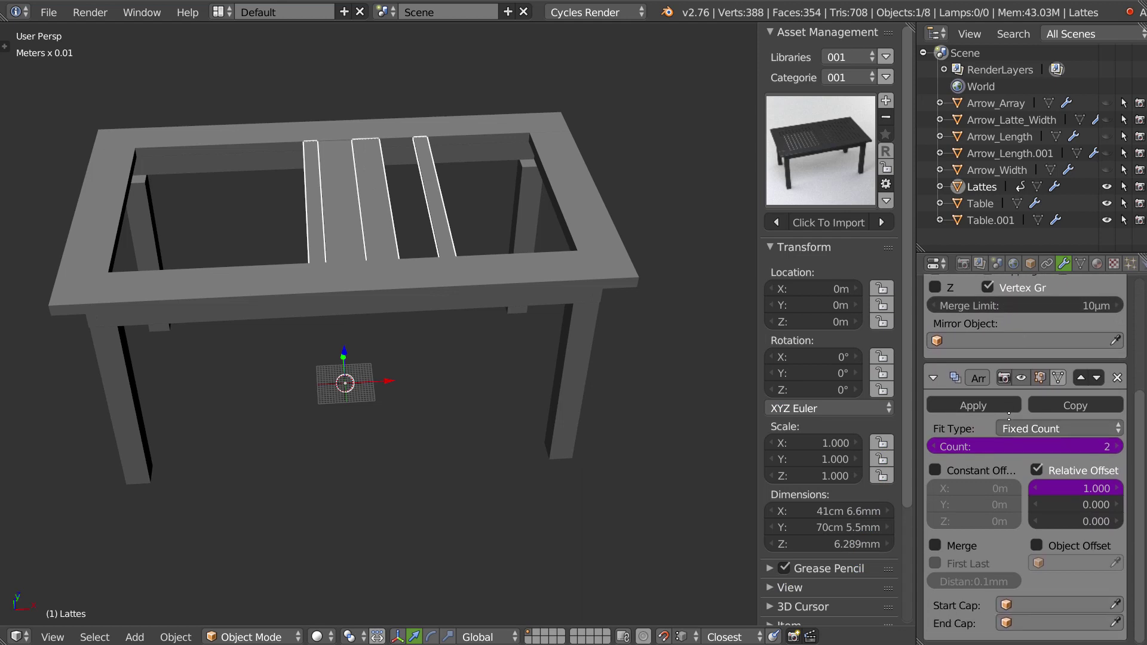
pyautogui.scroll(5, 1041, 499)
pyautogui.click(1083, 470)
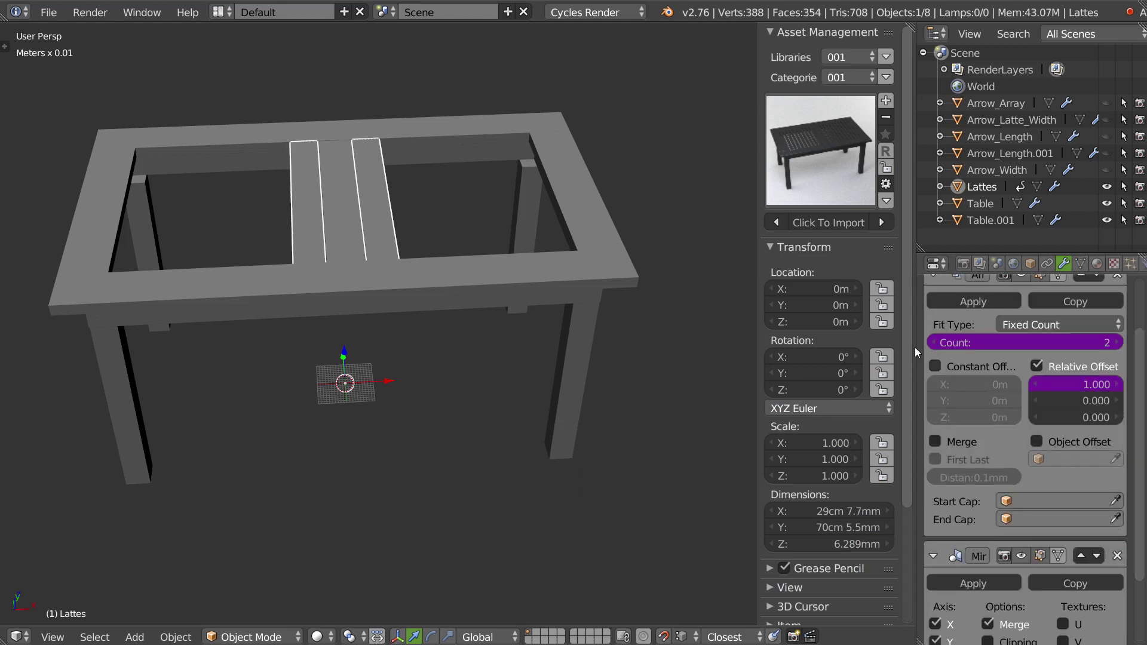
pyautogui.scroll(3, 1026, 437)
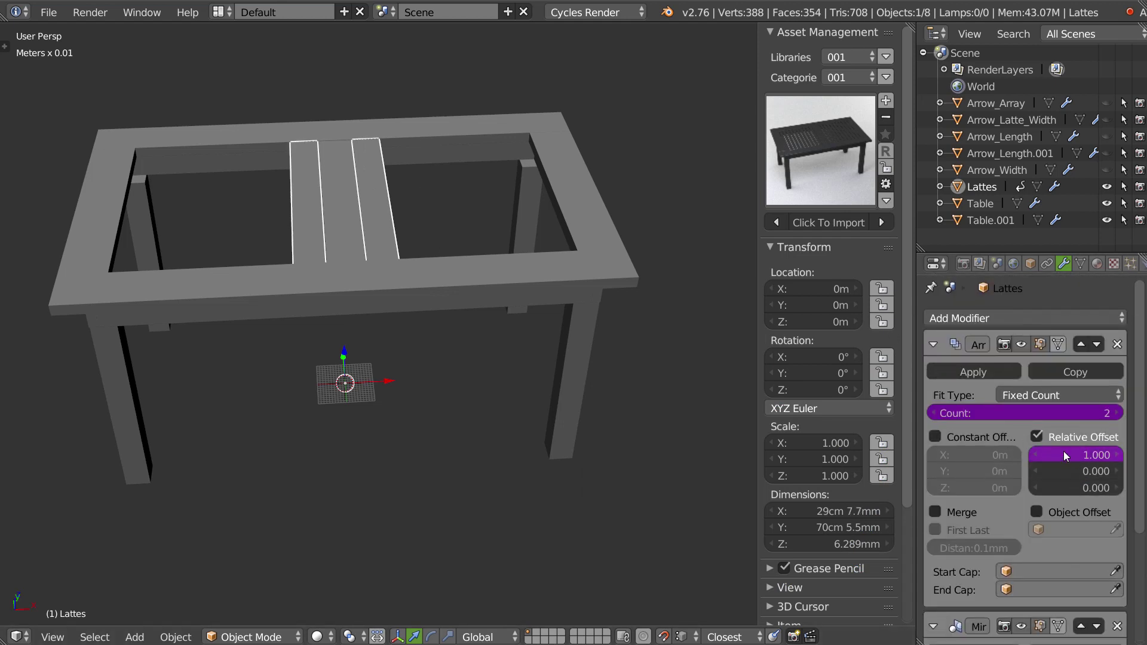
pyautogui.moveTo(1075, 455); pyautogui.dragTo(1083, 459)
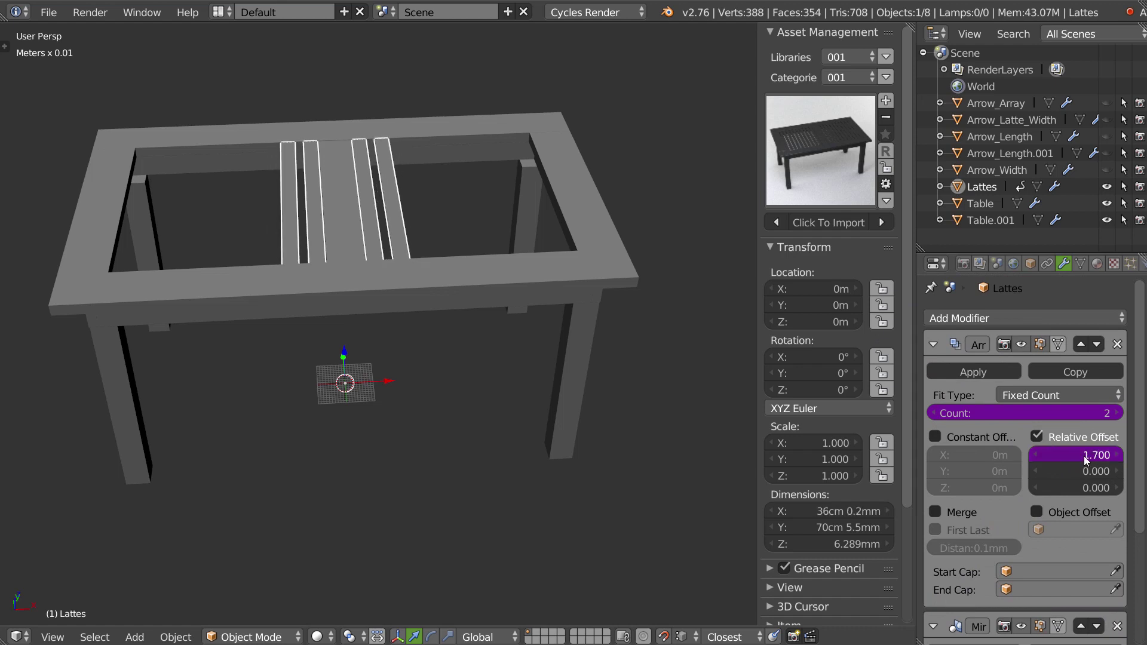
pyautogui.click(1085, 459)
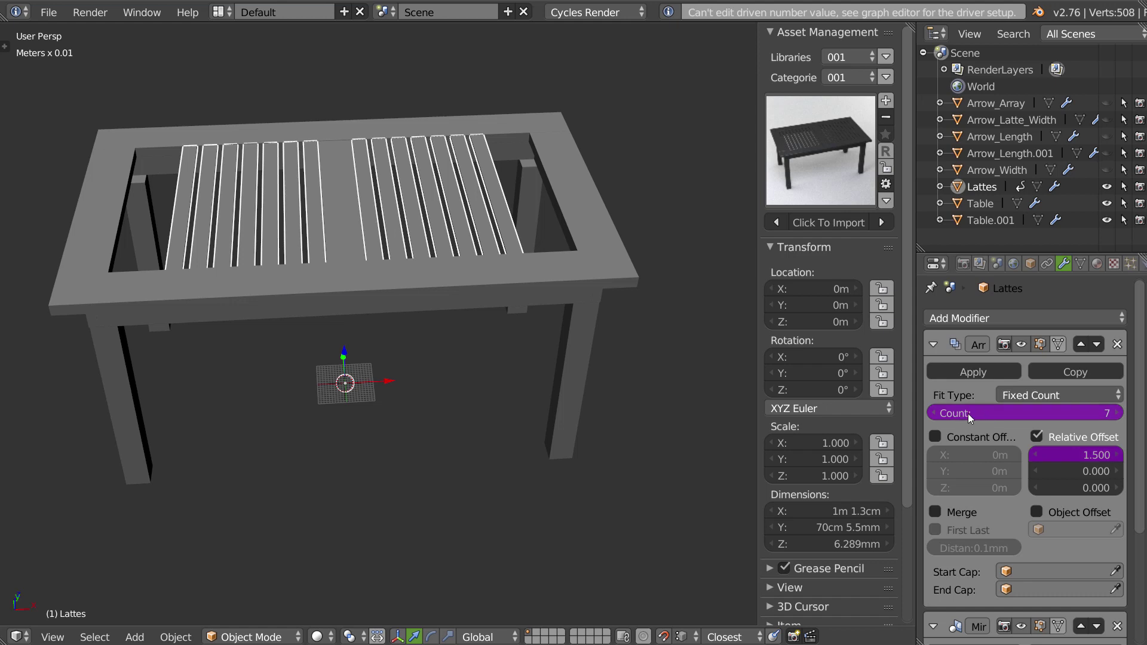
# Delete the Count and Offset drivers and set the slat count to 9 at 1.54 offset.
pyautogui.rightClick(1019, 414)
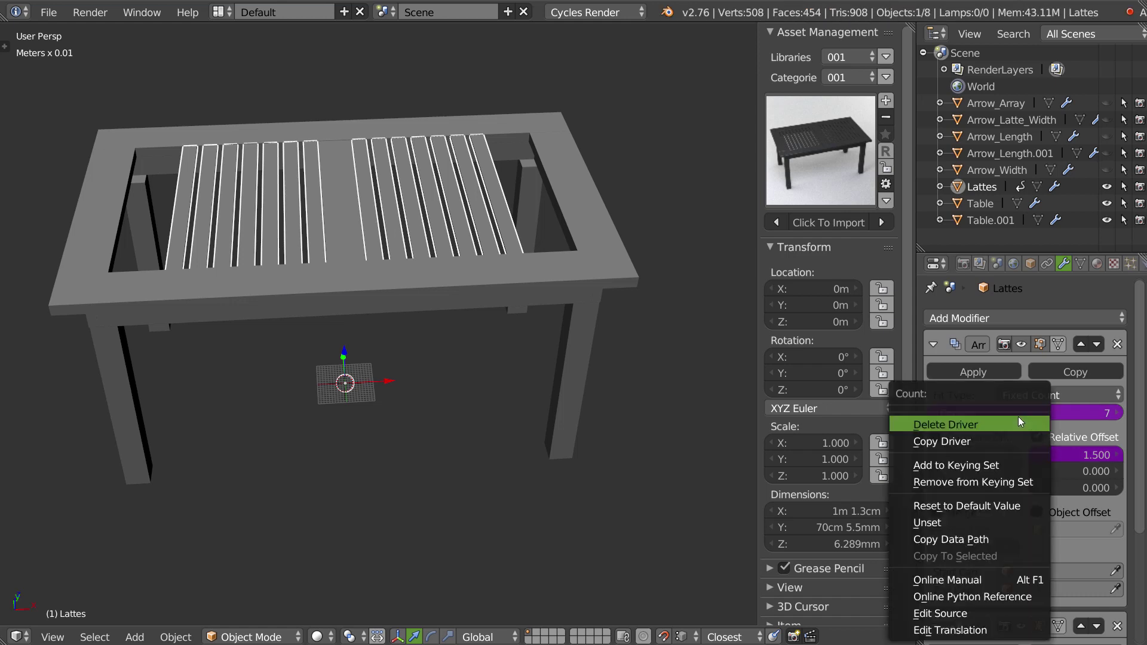
pyautogui.click(956, 425)
pyautogui.rightClick(1053, 459)
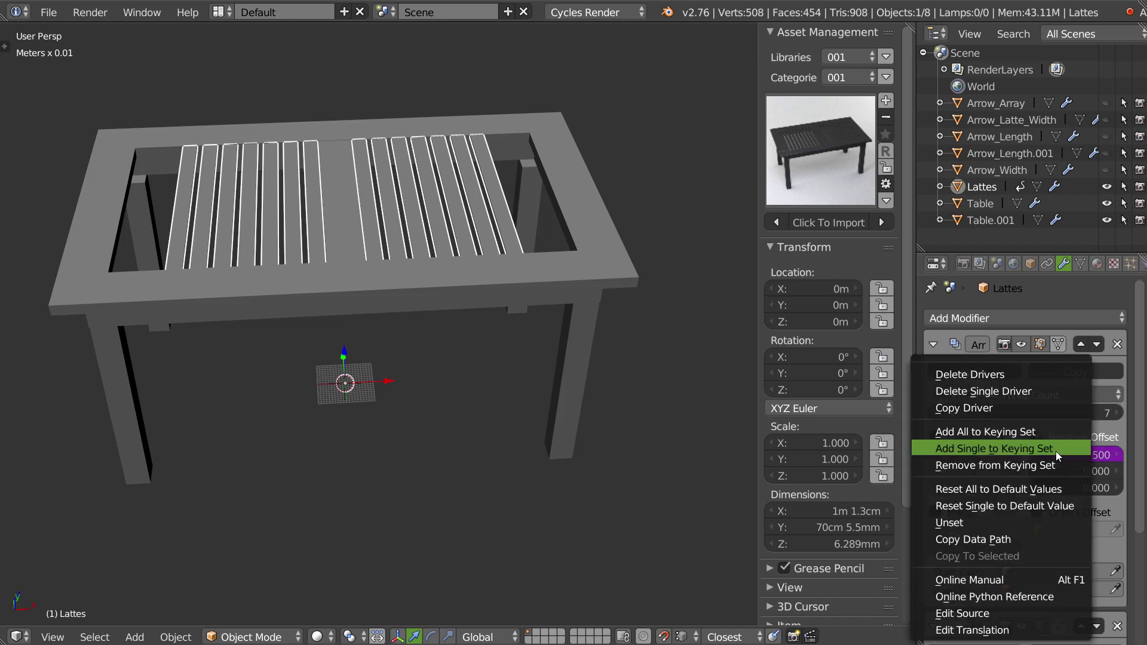
pyautogui.click(989, 370)
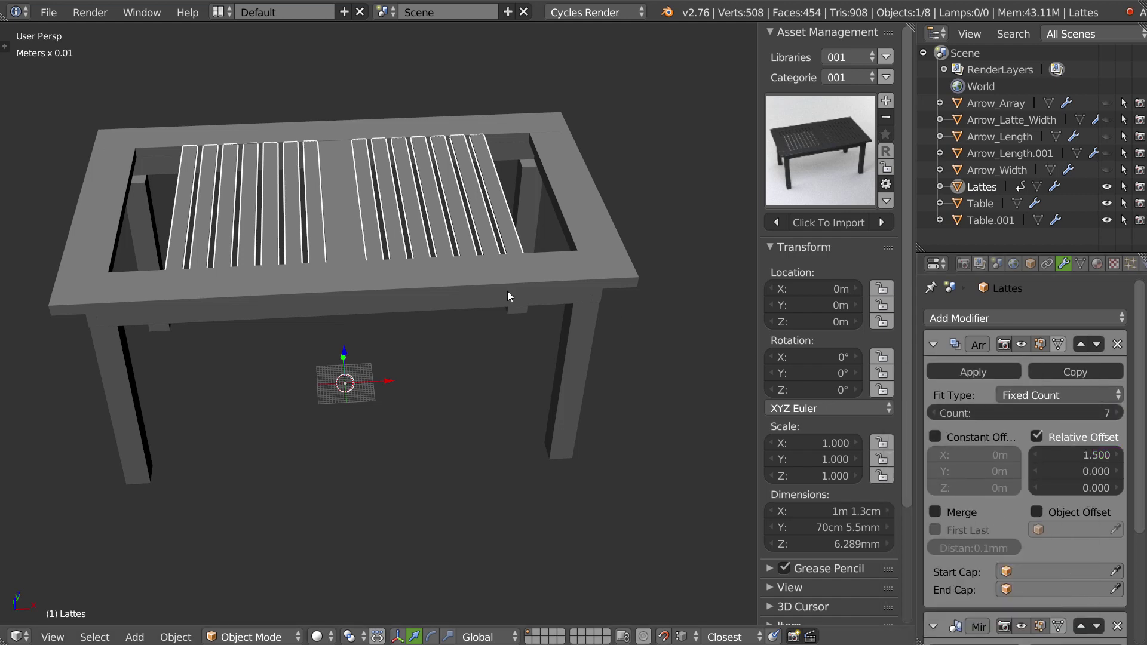
pyautogui.moveTo(646, 309); pyautogui.dragTo(673, 313, button='middle')
pyautogui.click(1122, 415)
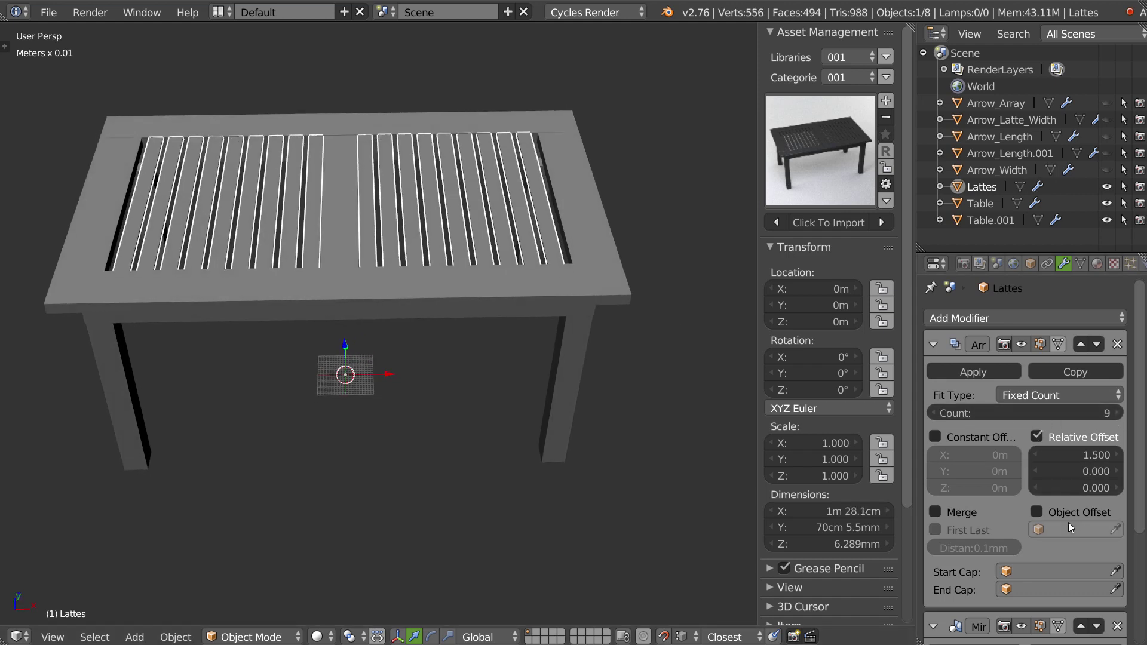
pyautogui.keyDown('ctrl'); pyautogui.scroll(4, 1080, 458); pyautogui.keyUp('ctrl')
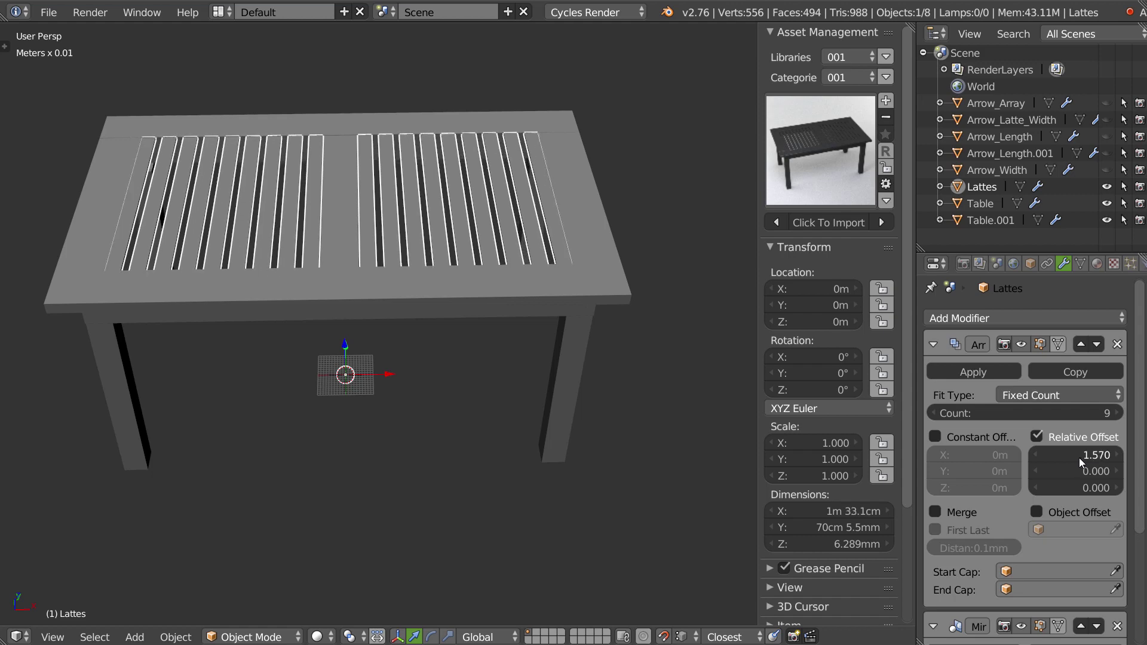
pyautogui.moveTo(599, 347)
pyautogui.mouseDown(button='middle')
pyautogui.moveTo(514, 356)
pyautogui.moveTo(609, 345)
pyautogui.moveTo(612, 233)
pyautogui.moveTo(596, 303)
pyautogui.moveTo(540, 365)
pyautogui.mouseUp(button='middle')
# Click through the table frame and Table.001, zooming in close to the slats.
pyautogui.rightClick(559, 276)
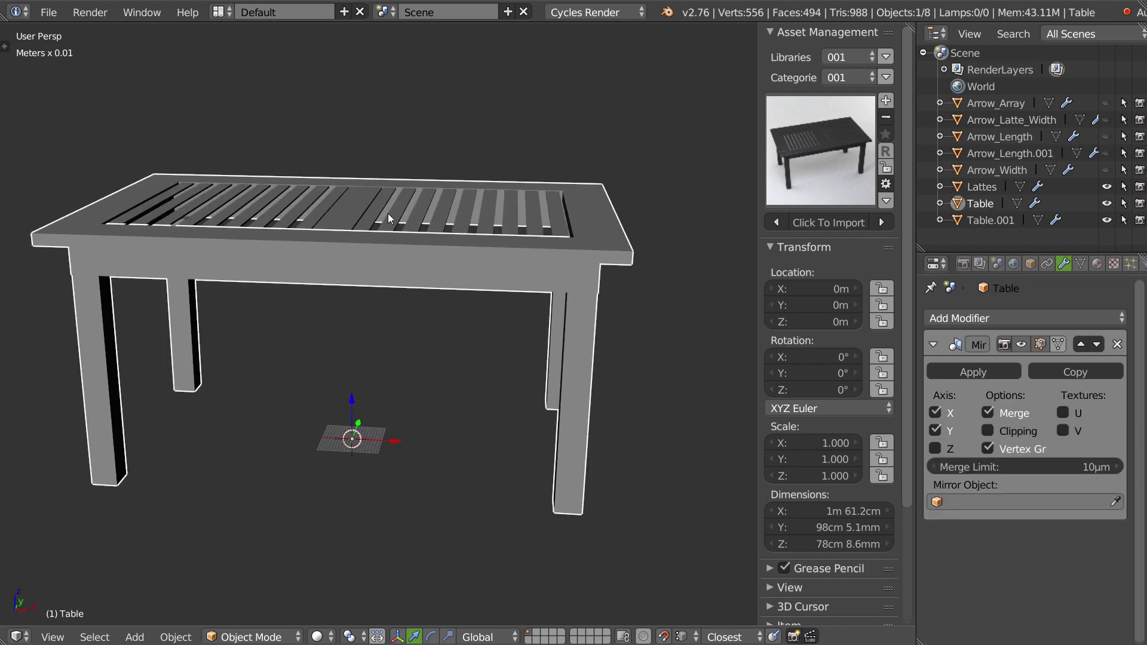
pyautogui.rightClick(361, 200)
pyautogui.rightClick(370, 222)
pyautogui.scroll(3, 407, 187)
pyautogui.scroll(3, 471, 150)
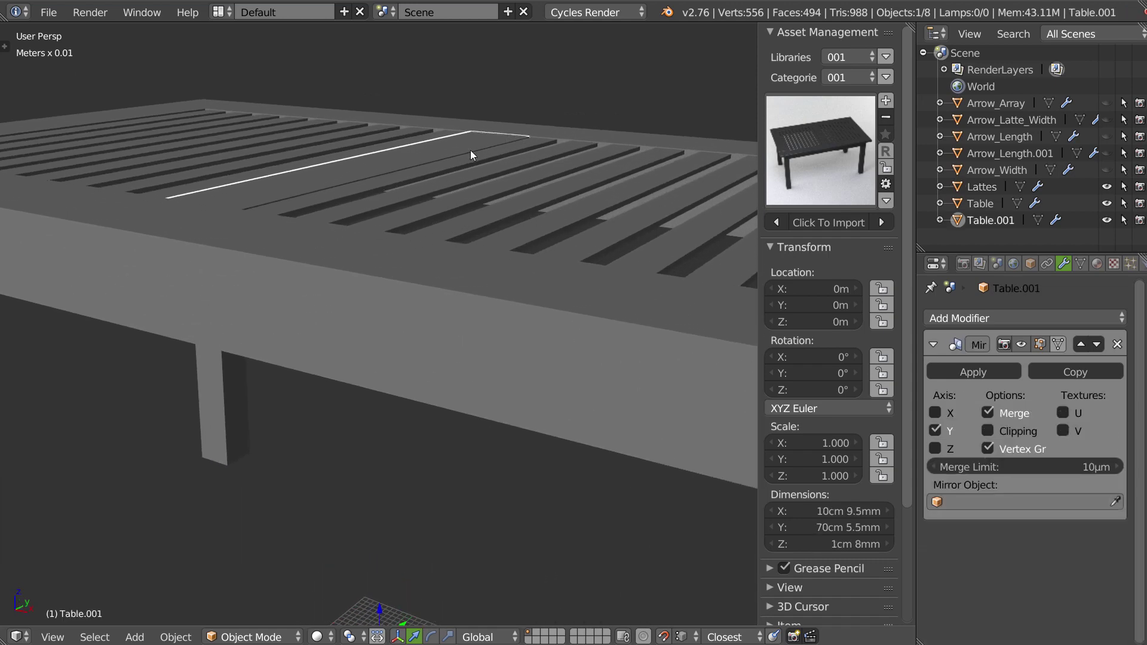
pyautogui.moveTo(470, 150)
pyautogui.mouseDown(button='middle')
pyautogui.moveTo(402, 225)
pyautogui.moveTo(372, 215)
pyautogui.moveTo(390, 202)
pyautogui.moveTo(390, 175)
pyautogui.moveTo(391, 188)
pyautogui.mouseUp(button='middle')
# Edit a Lattes slat face in face mode, undo the change, and return to Object Mode.
pyautogui.rightClick(391, 182)
pyautogui.press('Tab')
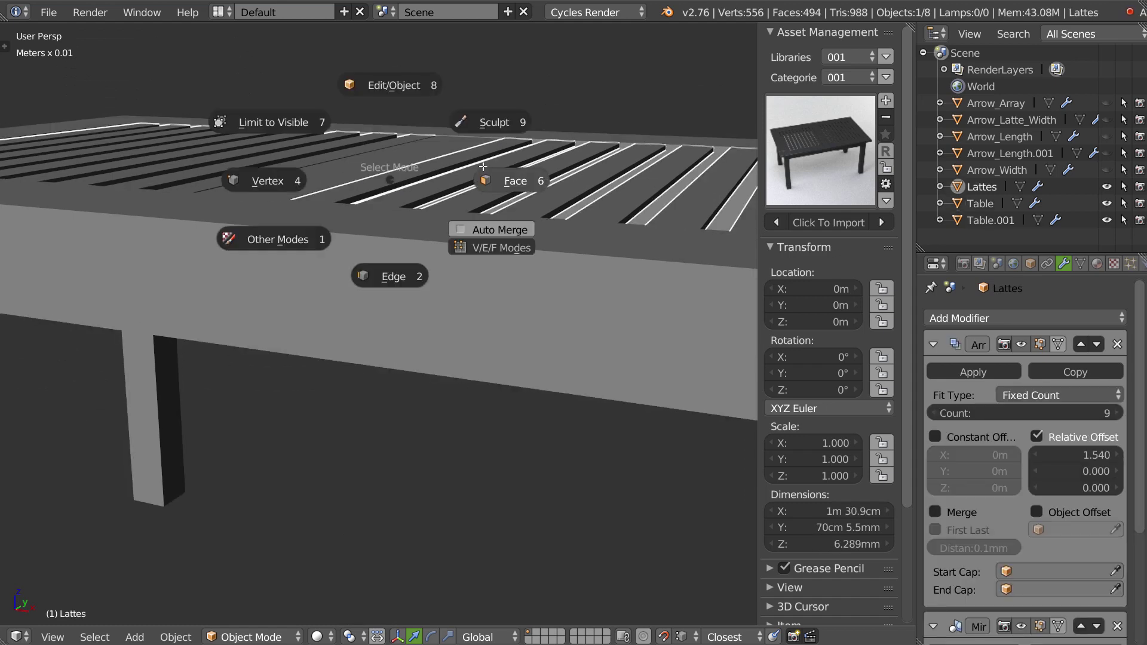
pyautogui.click(484, 166)
pyautogui.rightClick(387, 189)
pyautogui.moveTo(373, 208); pyautogui.dragTo(387, 202, button='middle')
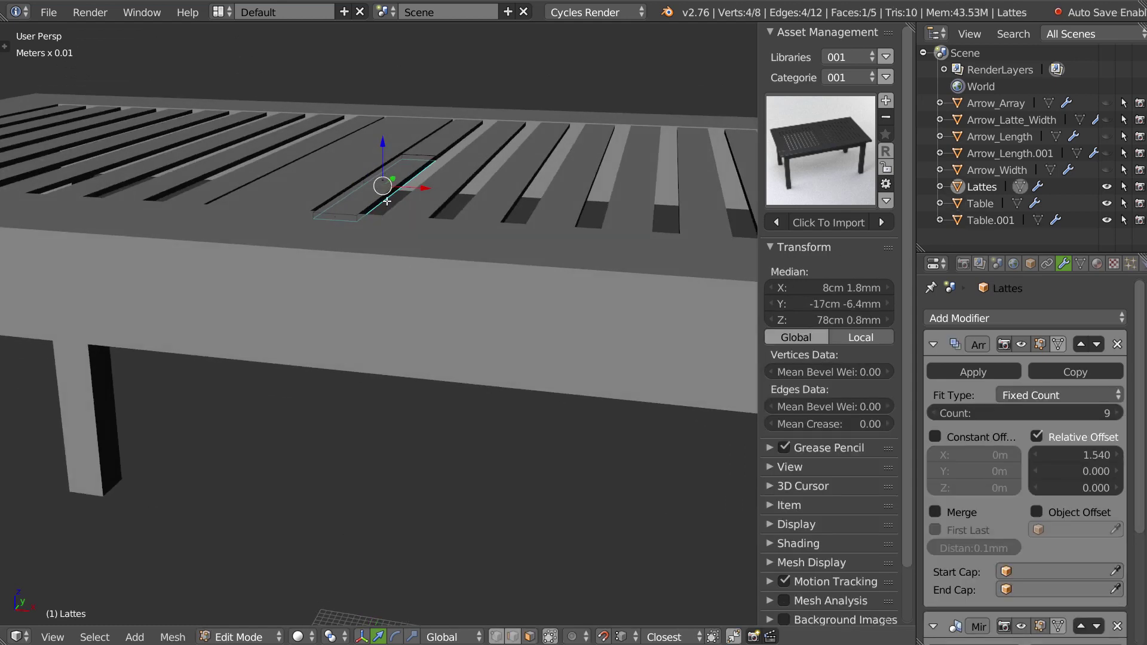
pyautogui.moveTo(382, 150); pyautogui.dragTo(383, 157)
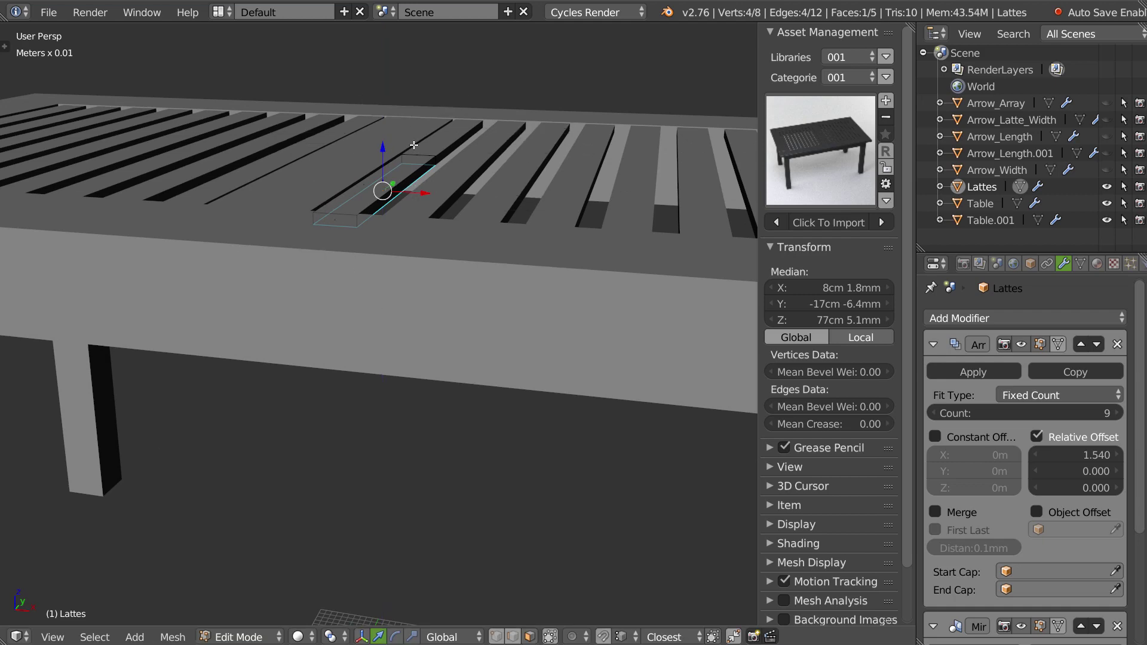
pyautogui.hotkey('ctrl', 'z')
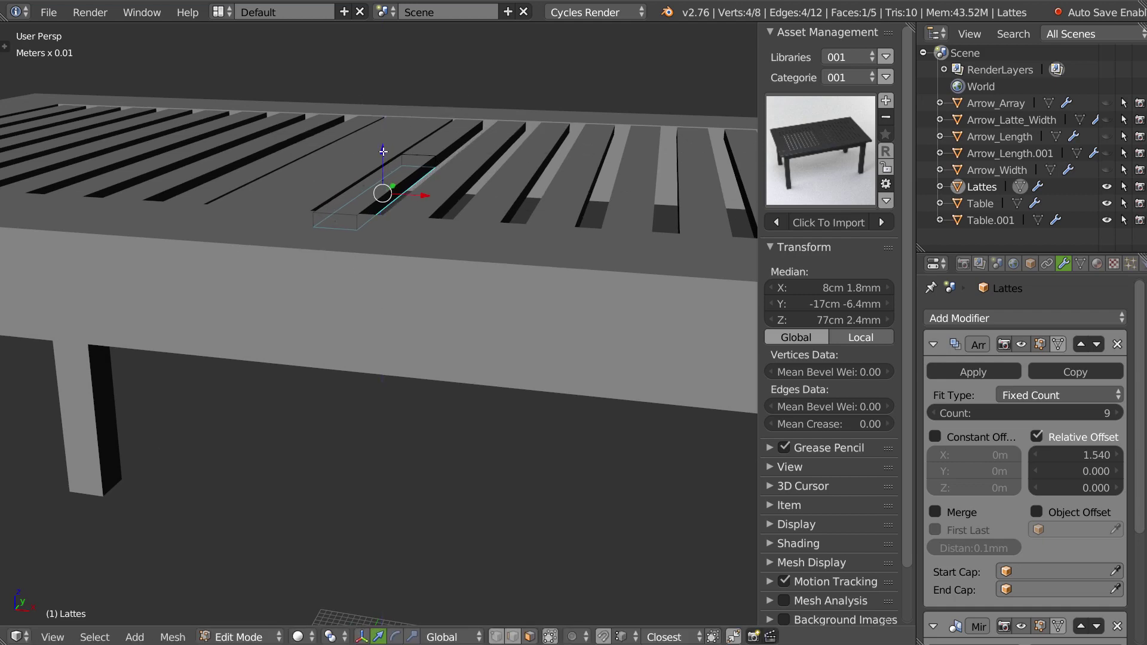
pyautogui.press('Tab')
pyautogui.moveTo(392, 162)
pyautogui.mouseDown(button='middle')
pyautogui.moveTo(421, 208)
pyautogui.moveTo(386, 218)
pyautogui.mouseUp(button='middle')
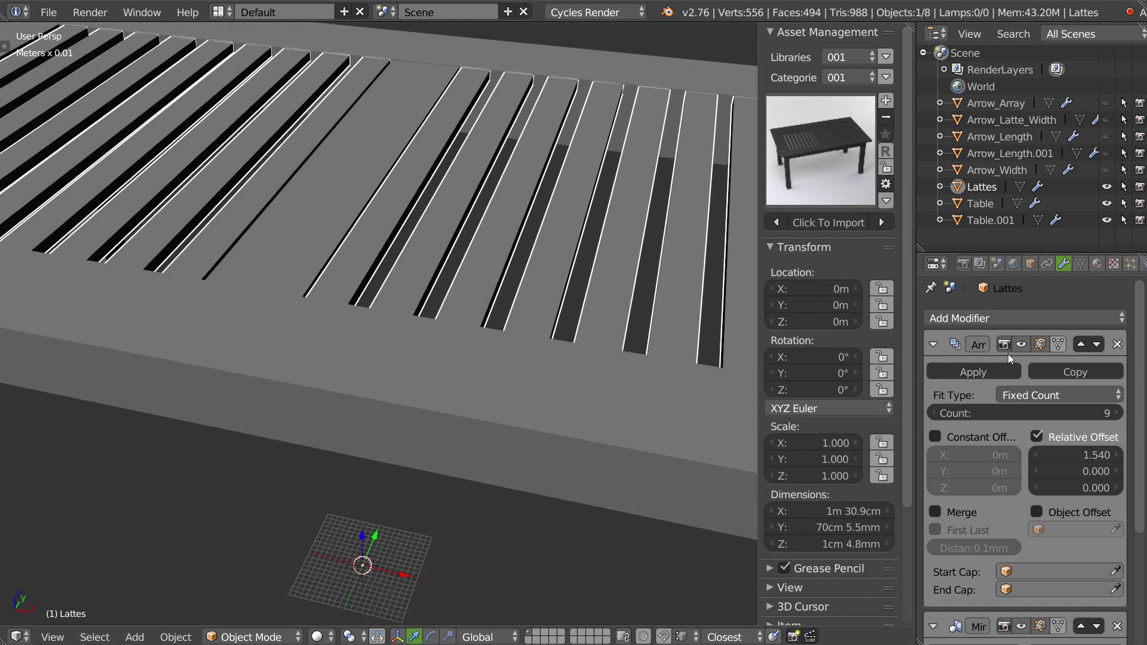
# Add Bevel modifiers to the Lattes slats and the Table frame, with a 2mm width on the frame.
pyautogui.click(1000, 316)
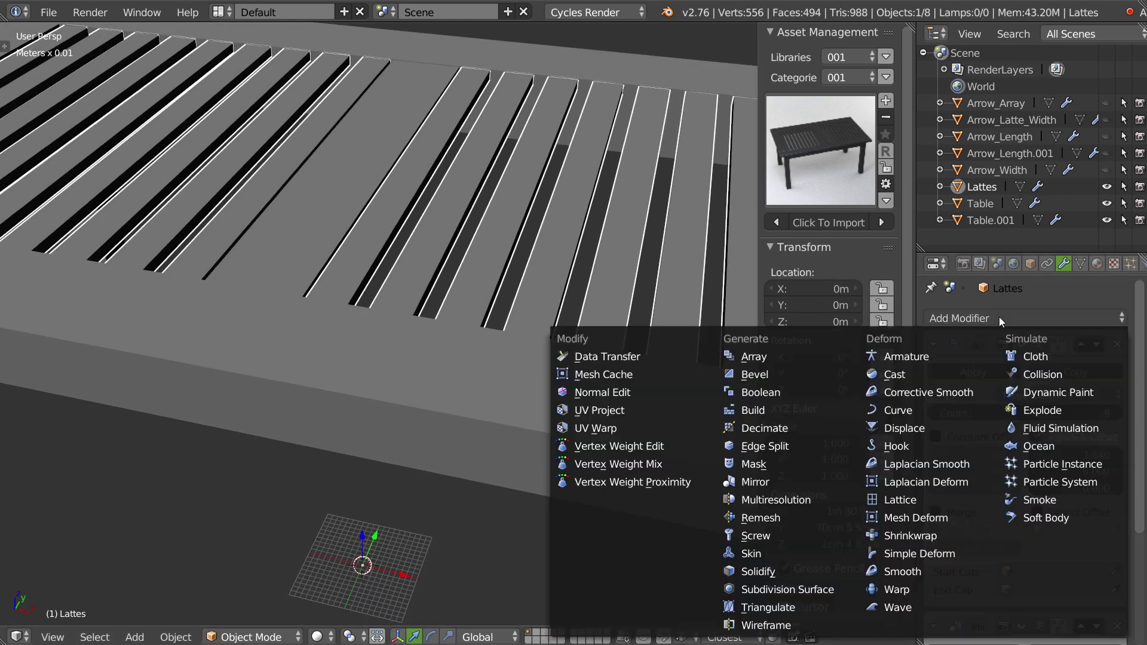
pyautogui.click(772, 372)
pyautogui.moveTo(510, 256)
pyautogui.mouseDown(button='middle')
pyautogui.moveTo(370, 256)
pyautogui.moveTo(404, 215)
pyautogui.moveTo(415, 496)
pyautogui.mouseUp(button='middle')
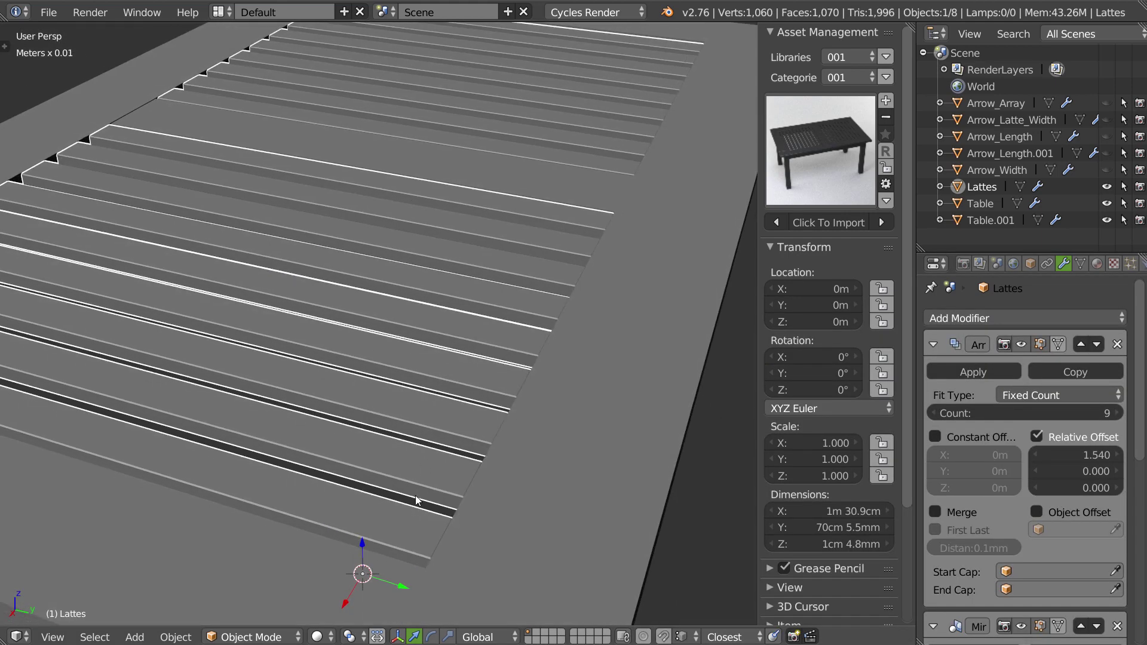
pyautogui.rightClick(610, 425)
pyautogui.click(1016, 318)
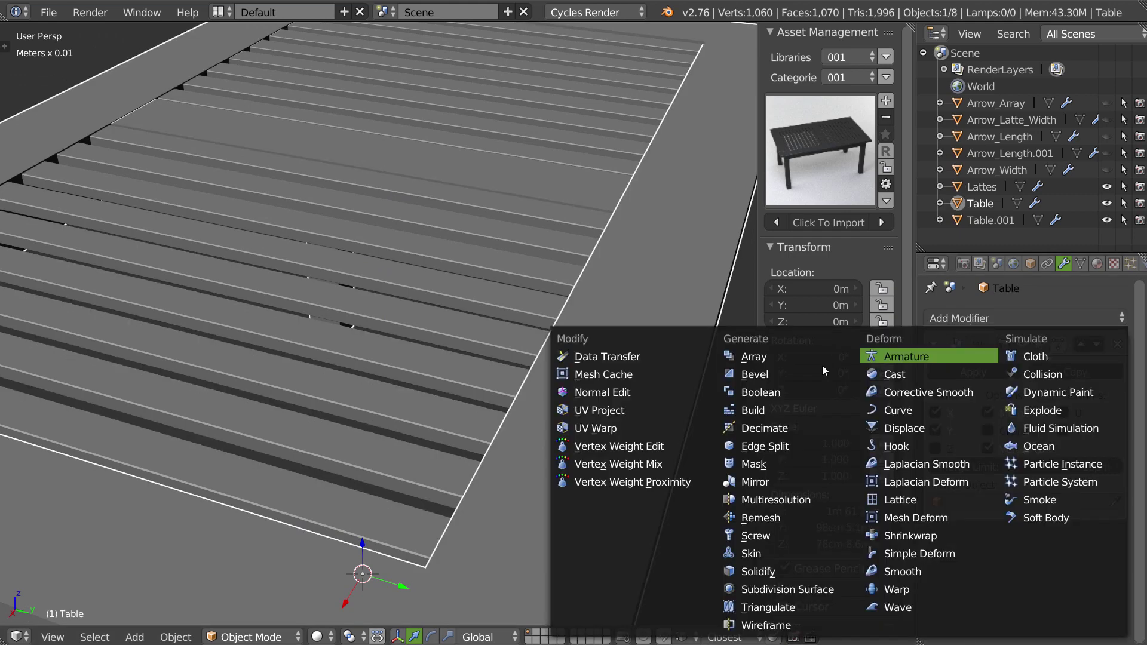
pyautogui.click(758, 372)
pyautogui.moveTo(610, 383)
pyautogui.mouseDown(button='middle')
pyautogui.moveTo(538, 438)
pyautogui.moveTo(403, 625)
pyautogui.moveTo(535, 435)
pyautogui.moveTo(625, 426)
pyautogui.moveTo(594, 397)
pyautogui.mouseUp(button='middle')
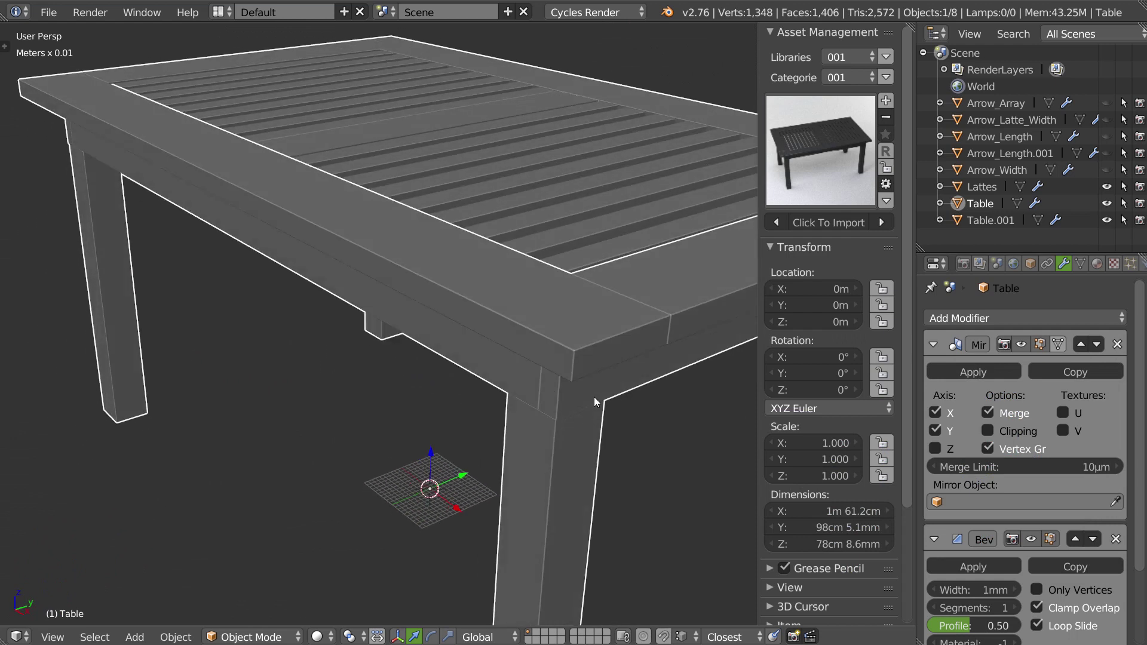
pyautogui.scroll(1, 640, 356)
pyautogui.scroll(1, 700, 293)
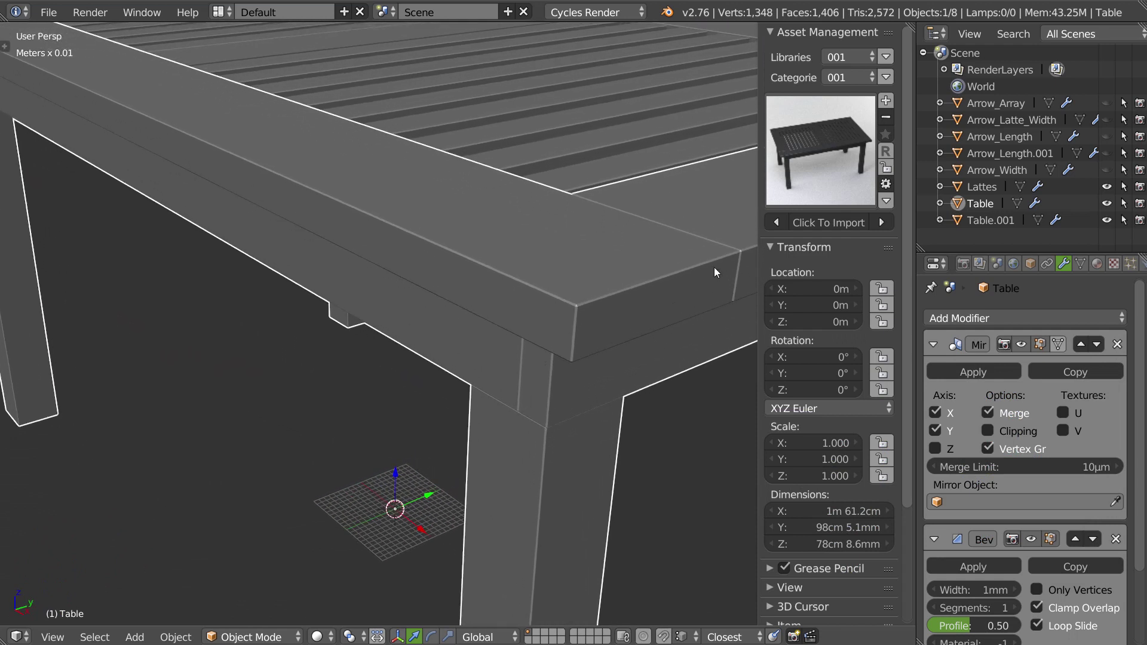
pyautogui.click(967, 589)
pyautogui.write('2')
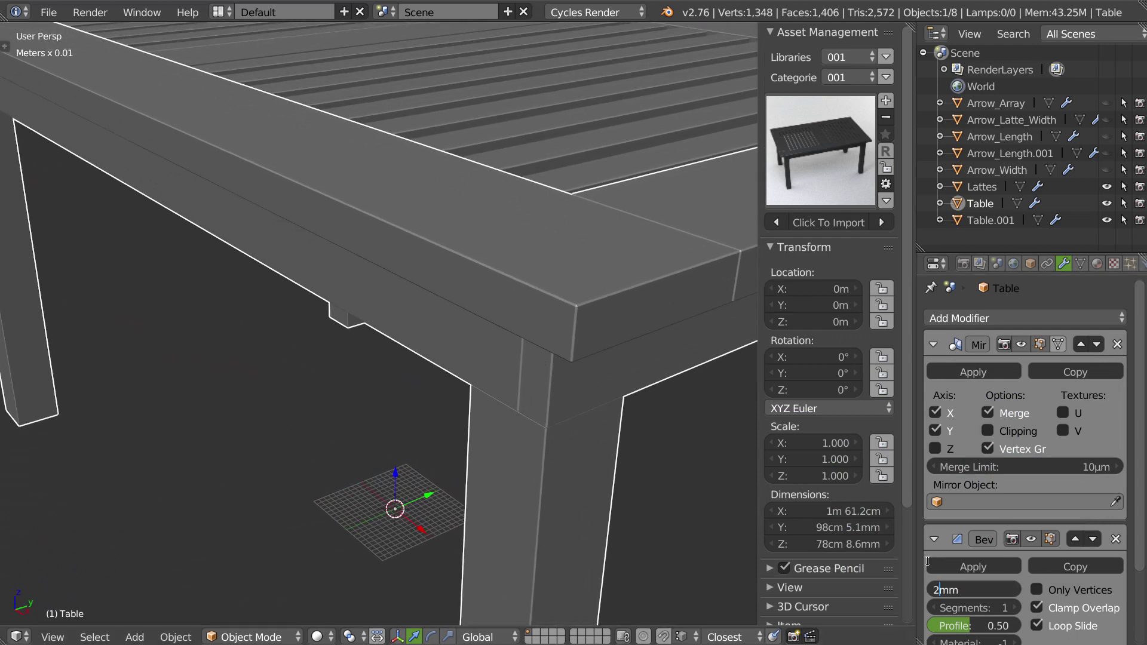
pyautogui.press('Return')
# Change the Lattes slats' bevel width from 1mm to 2mm.
pyautogui.rightClick(603, 177)
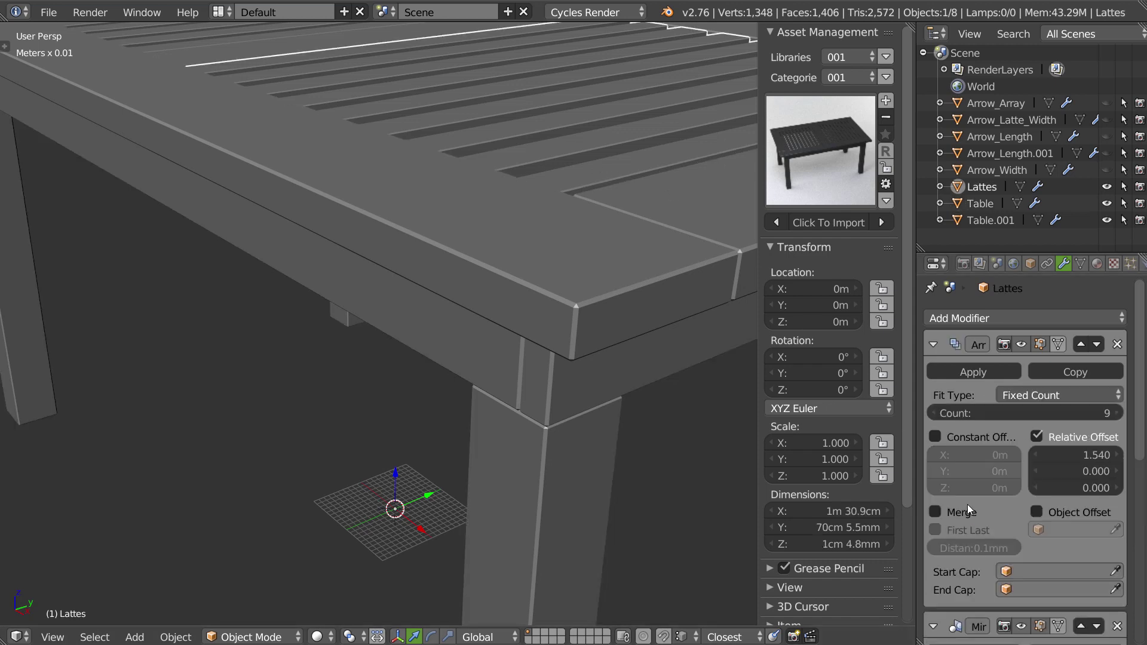
pyautogui.scroll(-5, 971, 494)
pyautogui.scroll(-4, 992, 389)
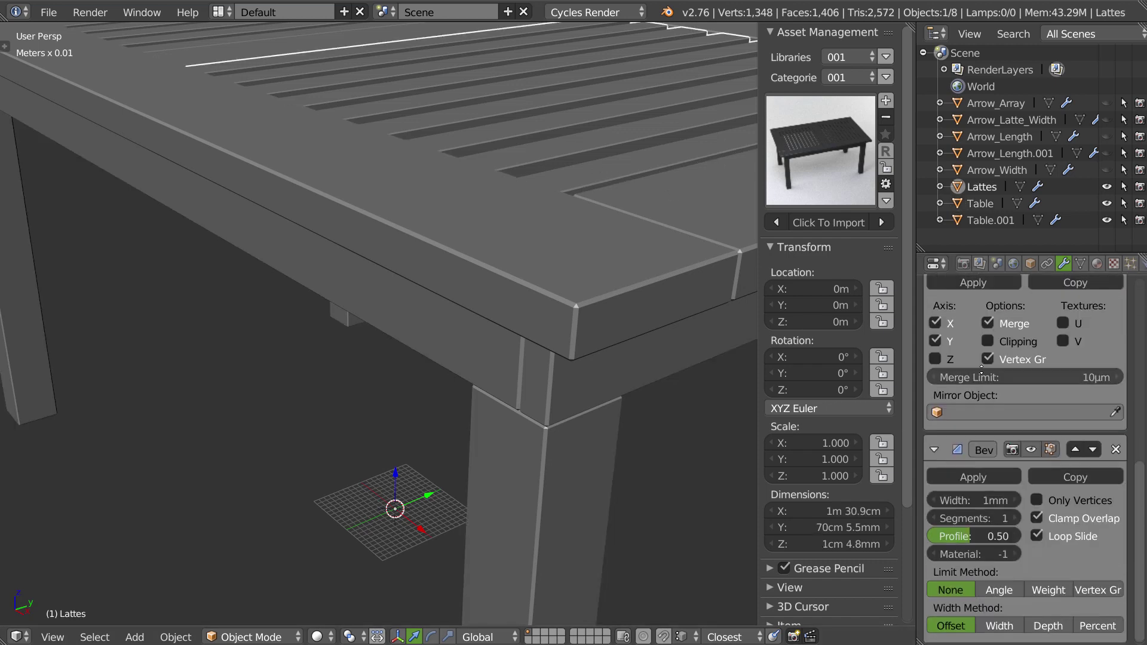
pyautogui.scroll(-2, 980, 442)
pyautogui.click(963, 496)
pyautogui.press('Home')
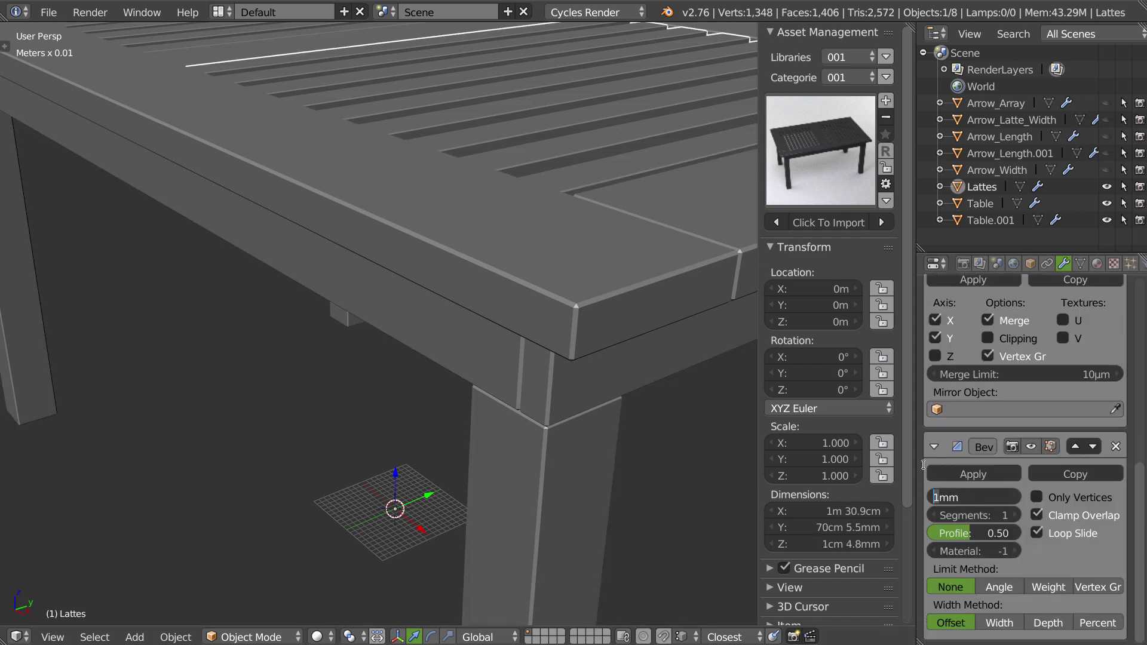
pyautogui.press('Delete')
pyautogui.write('2')
pyautogui.press('Return')
pyautogui.moveTo(688, 335)
pyautogui.mouseDown(button='middle')
pyautogui.moveTo(631, 296)
pyautogui.moveTo(645, 275)
pyautogui.mouseUp(button='middle')
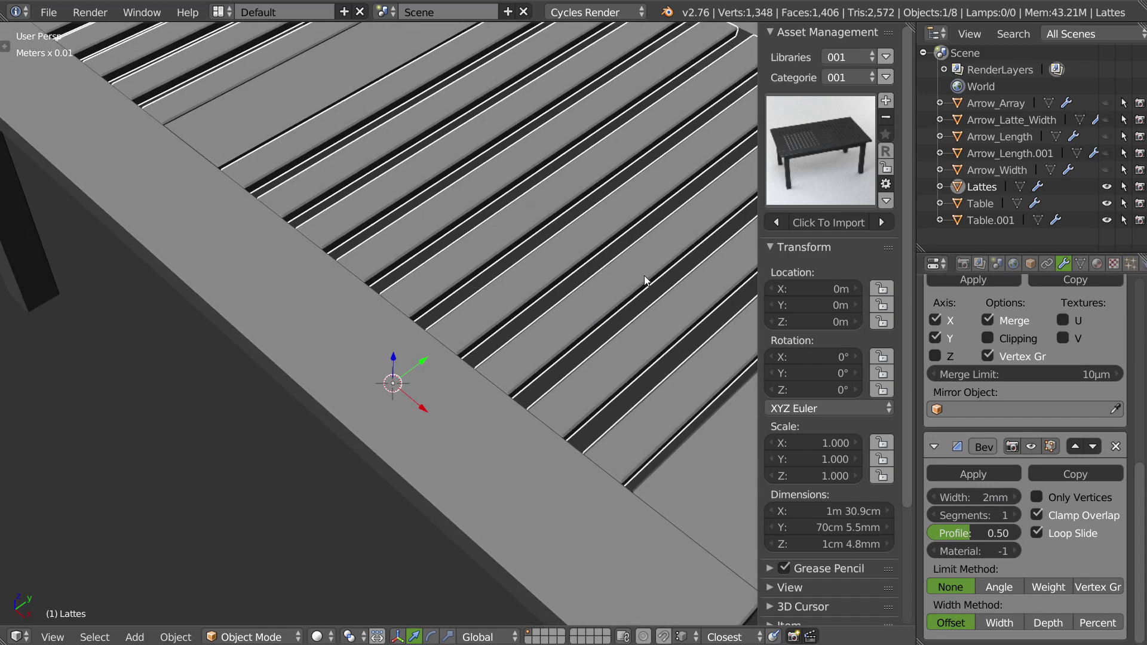
# Add a Bevel modifier to Table.001.
pyautogui.rightClick(253, 142)
pyautogui.scroll(2, 980, 359)
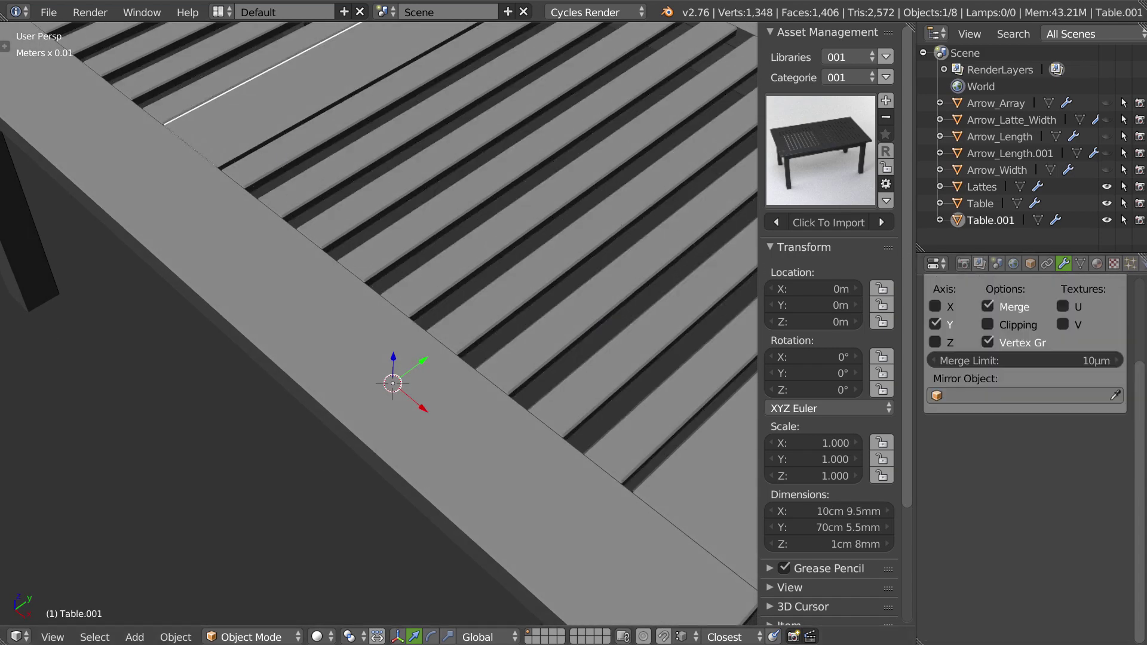
pyautogui.scroll(3, 982, 326)
pyautogui.click(982, 326)
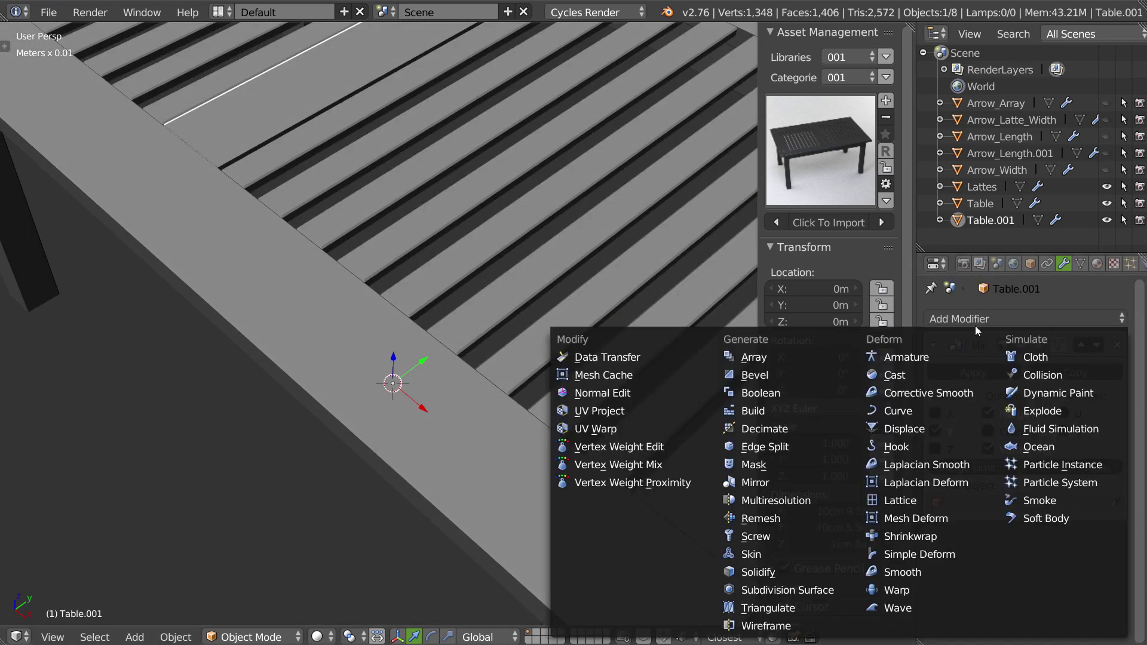
pyautogui.click(753, 374)
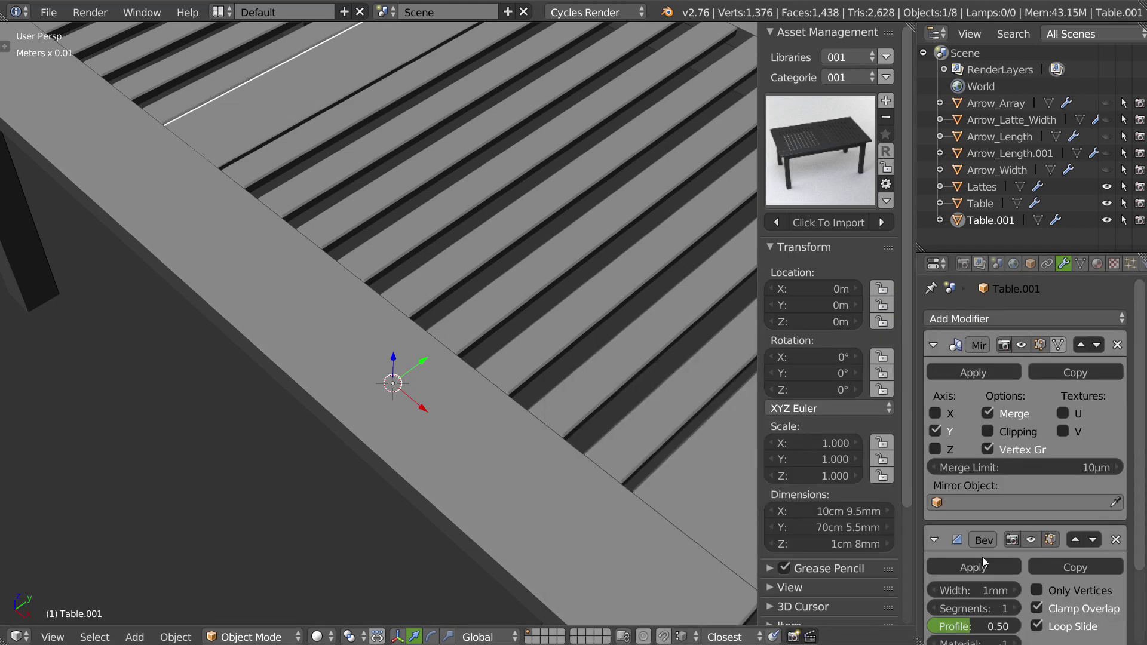
pyautogui.scroll(-5, 511, 310)
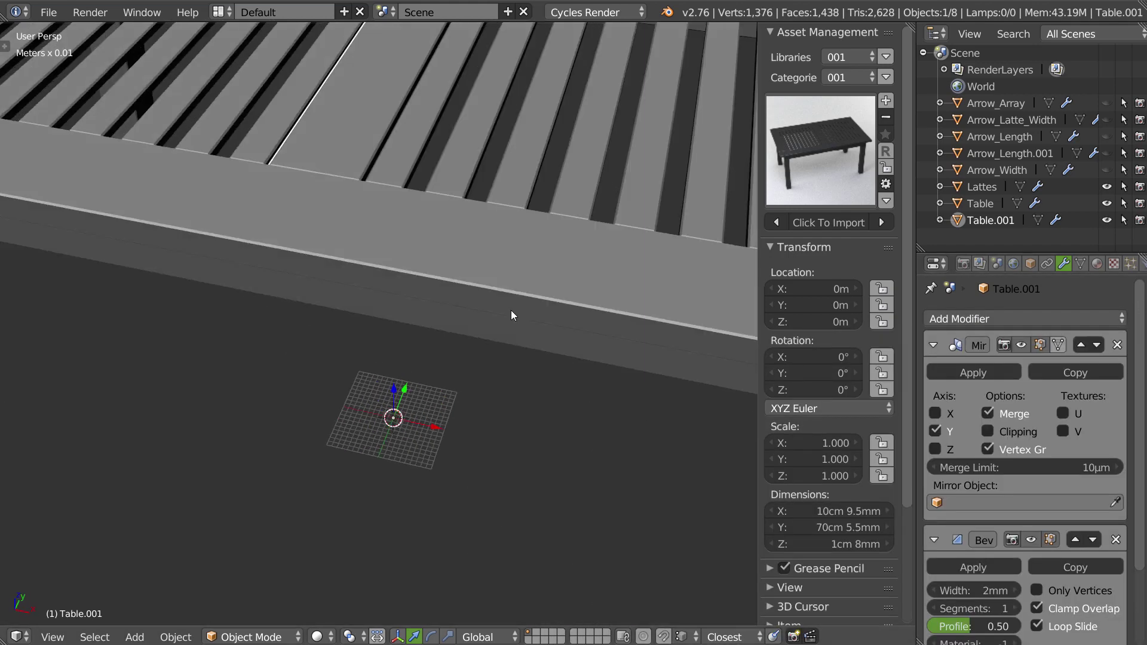
pyautogui.moveTo(511, 310)
pyautogui.mouseDown(button='middle')
pyautogui.moveTo(412, 354)
pyautogui.moveTo(491, 329)
pyautogui.moveTo(585, 247)
pyautogui.moveTo(494, 305)
pyautogui.moveTo(546, 285)
pyautogui.moveTo(536, 297)
pyautogui.mouseUp(button='middle')
pyautogui.scroll(2, 538, 287)
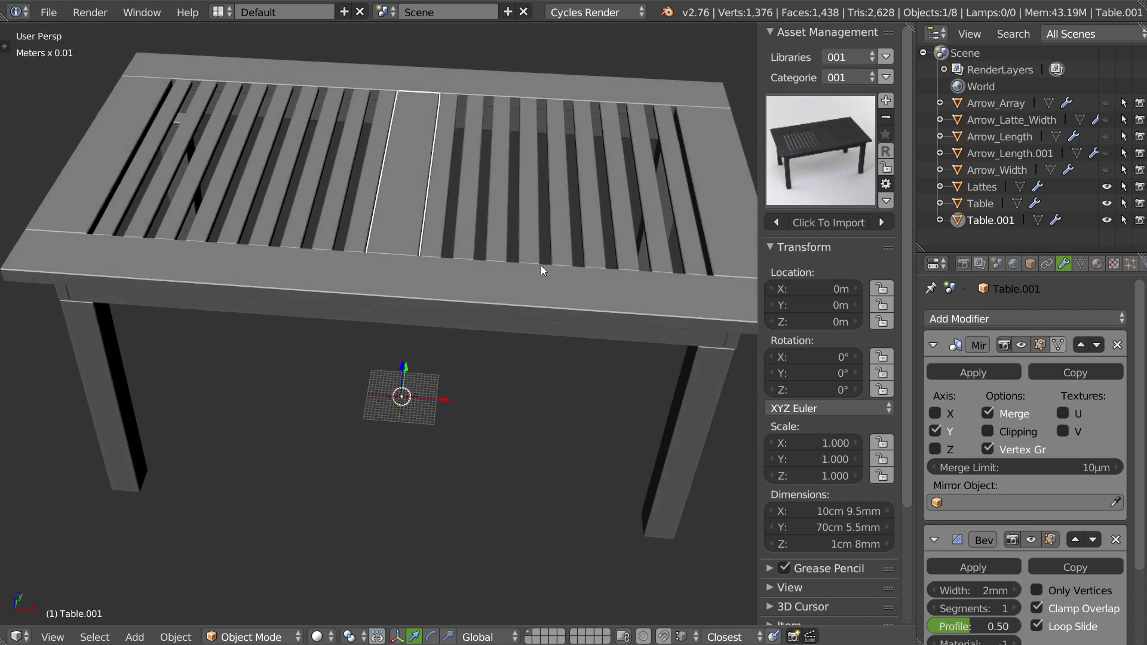
# Widen the slat by moving its long side edge in Edit Mode.
pyautogui.rightClick(440, 226)
pyautogui.scroll(3, 405, 248)
pyautogui.press('Tab')
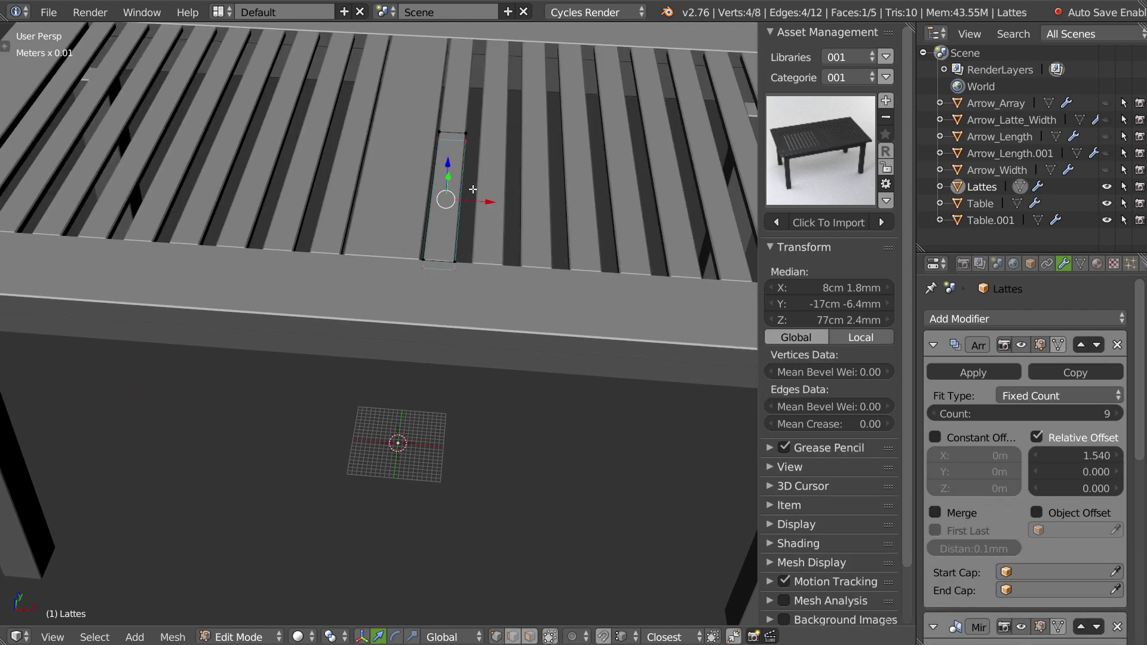
pyautogui.moveTo(474, 189); pyautogui.dragTo(453, 192, button='middle')
pyautogui.rightClick(441, 223)
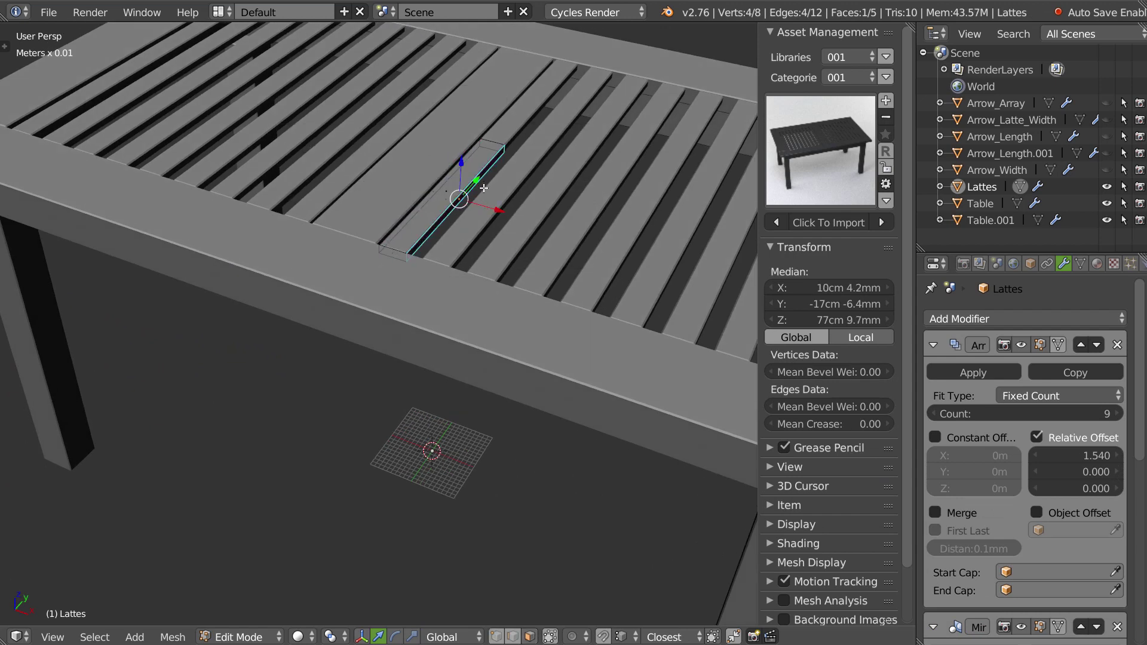
pyautogui.press('g')
pyautogui.click(496, 215)
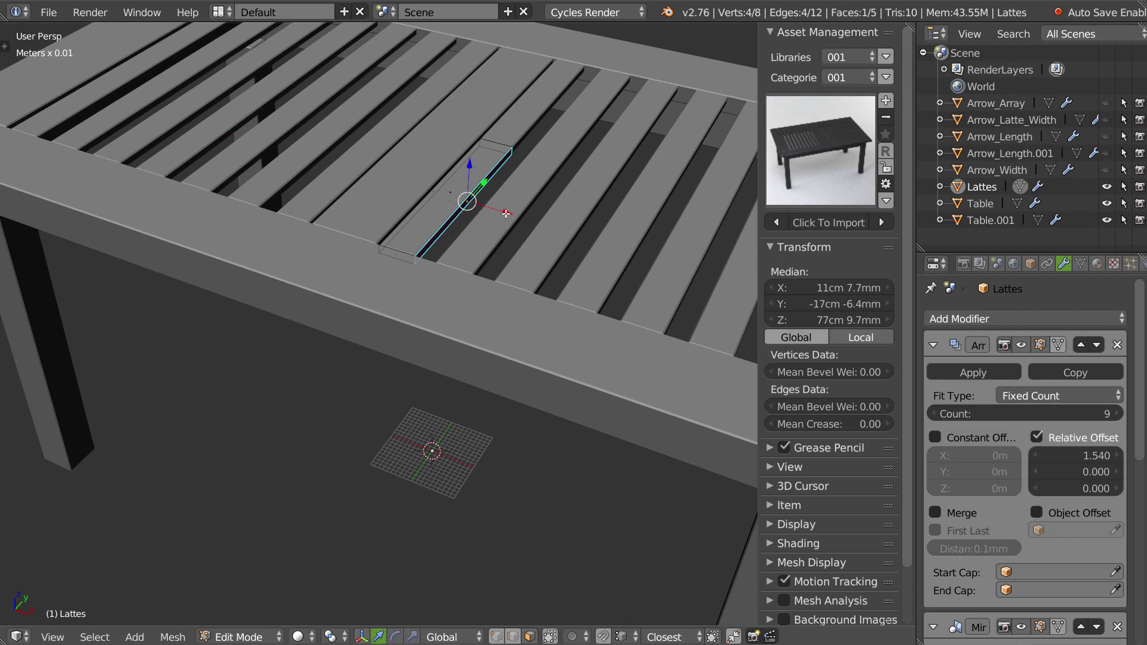
pyautogui.moveTo(446, 236); pyautogui.dragTo(504, 230, button='middle')
pyautogui.press('Tab')
# Set the Lattes array to 8 slats with a 1.320 relative offset.
pyautogui.scroll(-1, 984, 300)
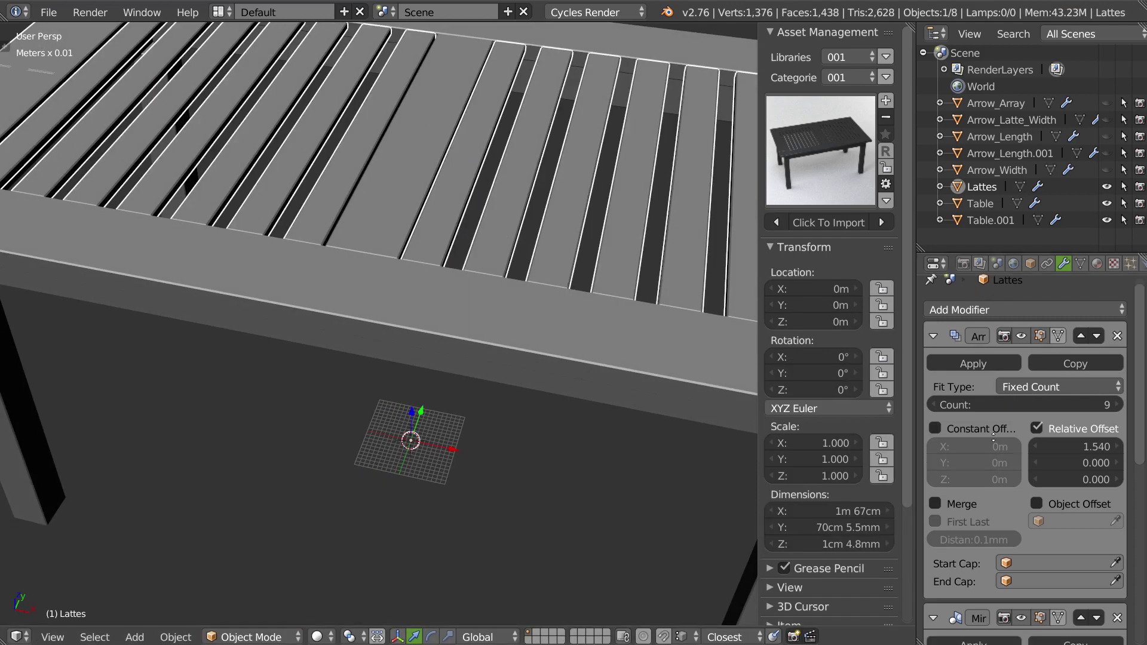
pyautogui.moveTo(1079, 437); pyautogui.dragTo(1064, 438)
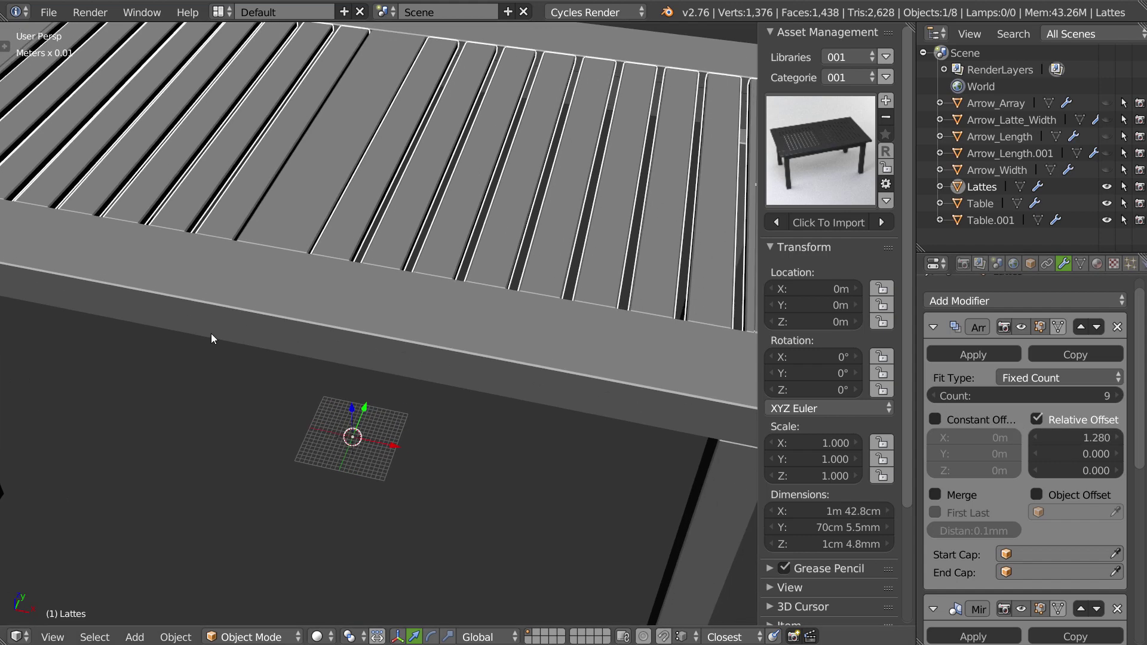
pyautogui.moveTo(750, 377)
pyautogui.mouseDown(button='middle')
pyautogui.moveTo(358, 301)
pyautogui.moveTo(658, 359)
pyautogui.mouseUp(button='middle')
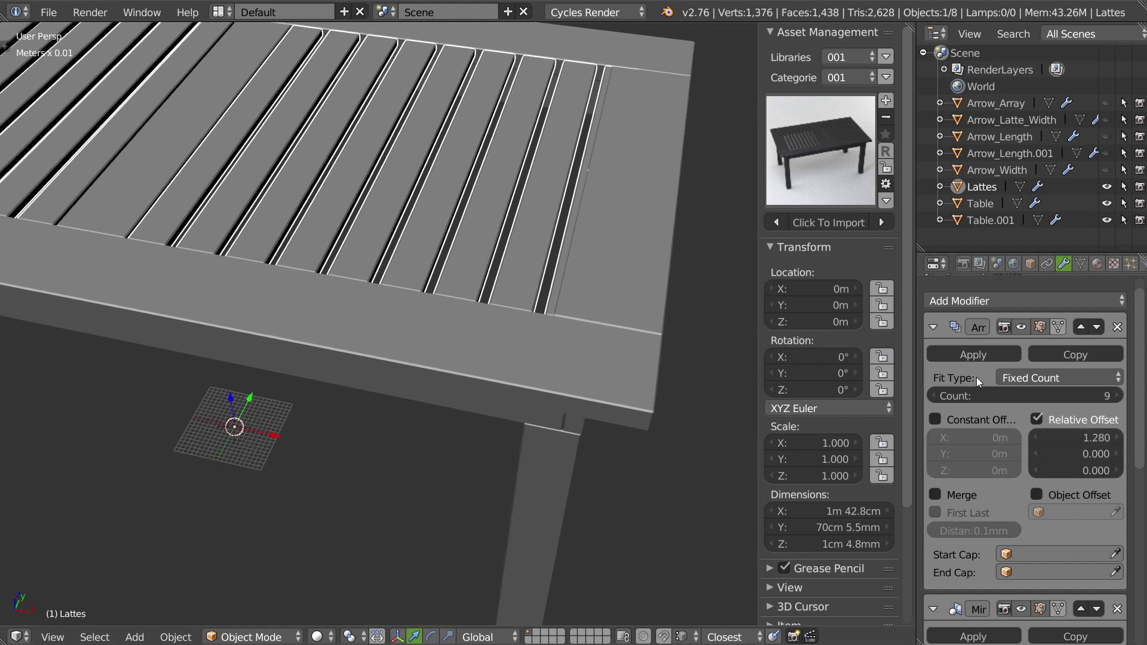
pyautogui.click(937, 395)
pyautogui.moveTo(1035, 437); pyautogui.dragTo(1072, 439)
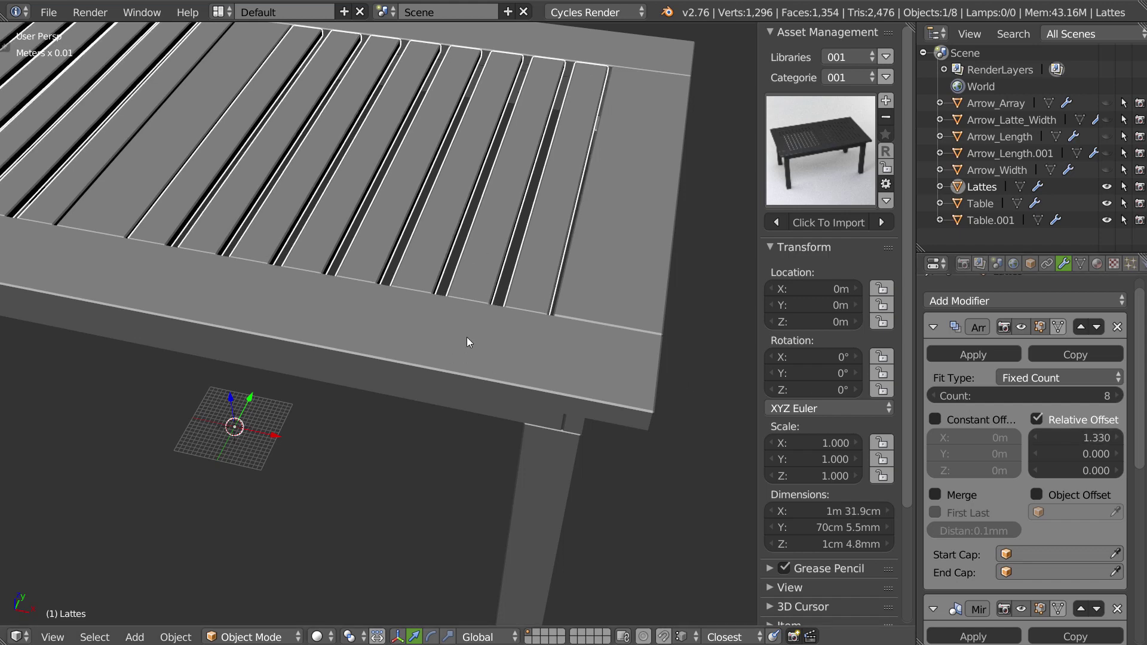
pyautogui.moveTo(466, 337); pyautogui.dragTo(485, 334, button='middle')
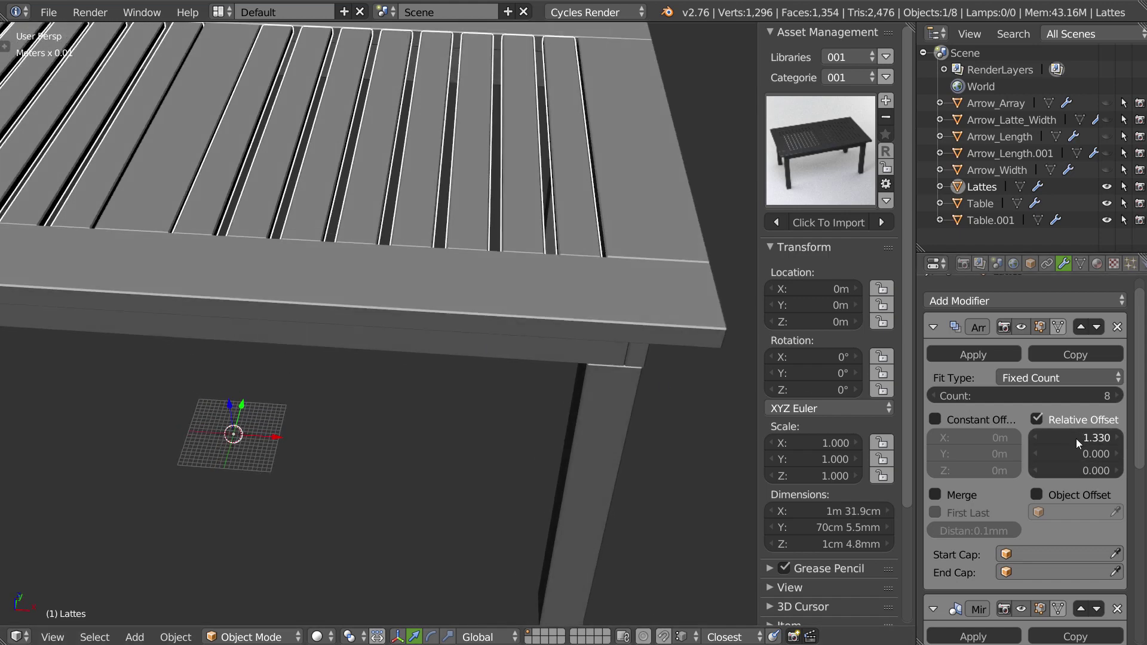
pyautogui.moveTo(1077, 438); pyautogui.dragTo(1075, 439)
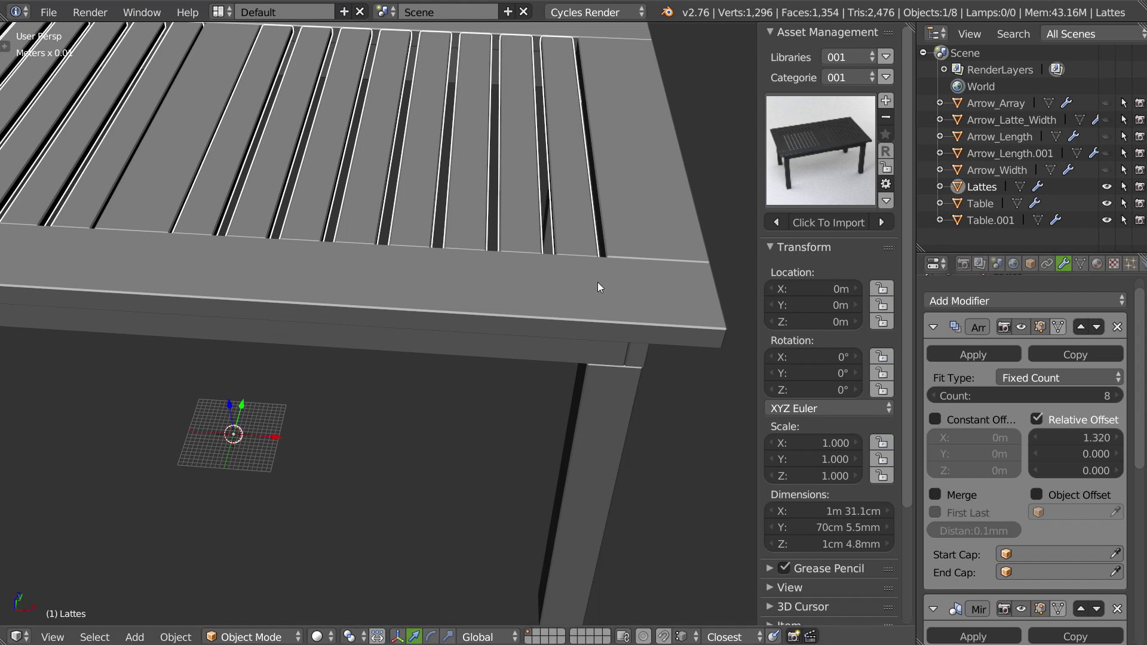
pyautogui.scroll(-4, 598, 283)
pyautogui.scroll(-3, 492, 352)
pyautogui.moveTo(463, 381)
pyautogui.mouseDown(button='middle')
pyautogui.moveTo(539, 281)
pyautogui.moveTo(530, 229)
pyautogui.moveTo(511, 345)
pyautogui.moveTo(541, 361)
pyautogui.moveTo(467, 343)
pyautogui.moveTo(555, 245)
pyautogui.moveTo(442, 251)
pyautogui.moveTo(437, 263)
pyautogui.moveTo(497, 178)
pyautogui.mouseUp(button='middle')
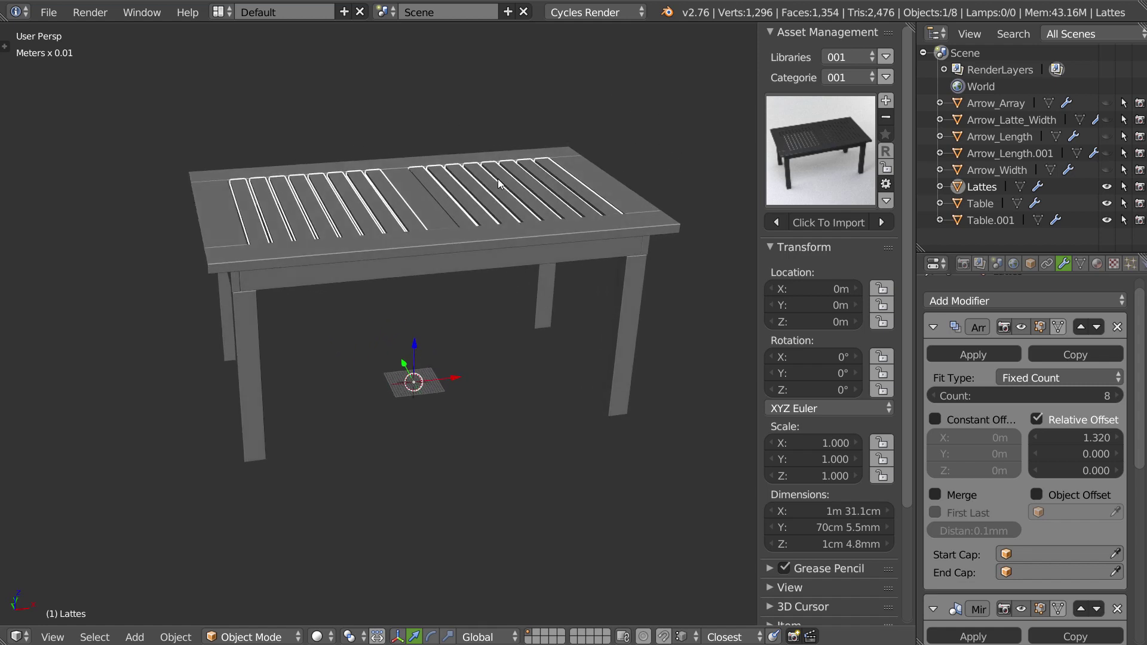
pyautogui.click(1107, 104)
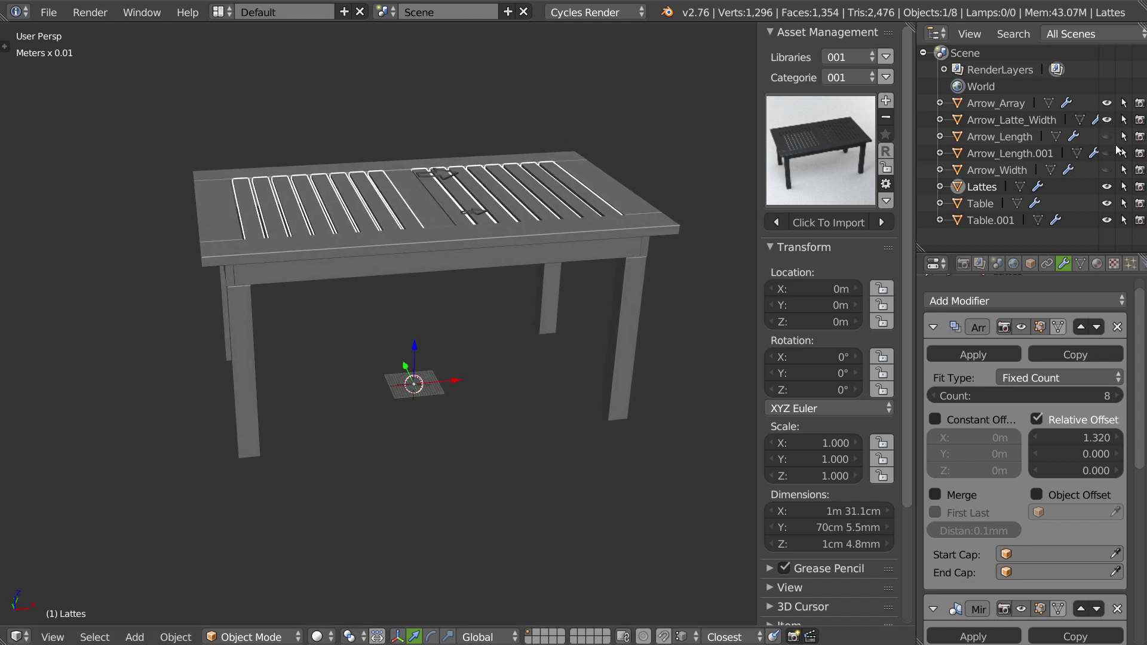
pyautogui.click(1107, 136)
pyautogui.click(1107, 169)
pyautogui.moveTo(675, 244)
pyautogui.mouseDown(button='middle')
pyautogui.moveTo(601, 273)
pyautogui.moveTo(630, 221)
pyautogui.mouseUp(button='middle')
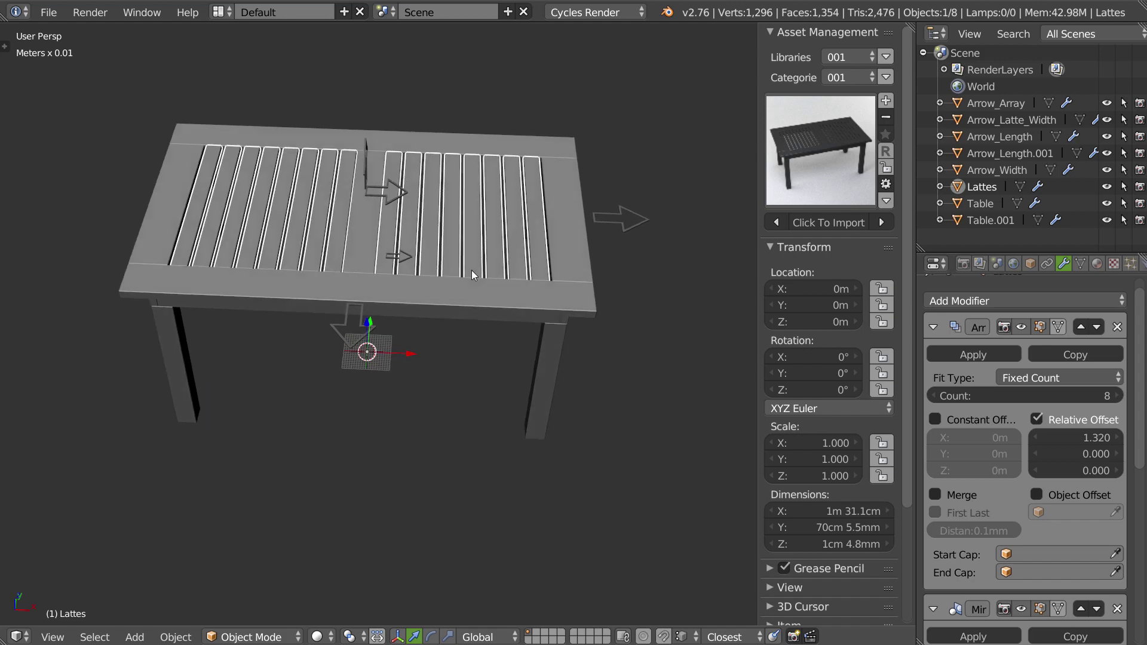
pyautogui.moveTo(472, 270)
pyautogui.mouseDown(button='middle')
pyautogui.moveTo(412, 250)
pyautogui.moveTo(643, 238)
pyautogui.mouseUp(button='middle')
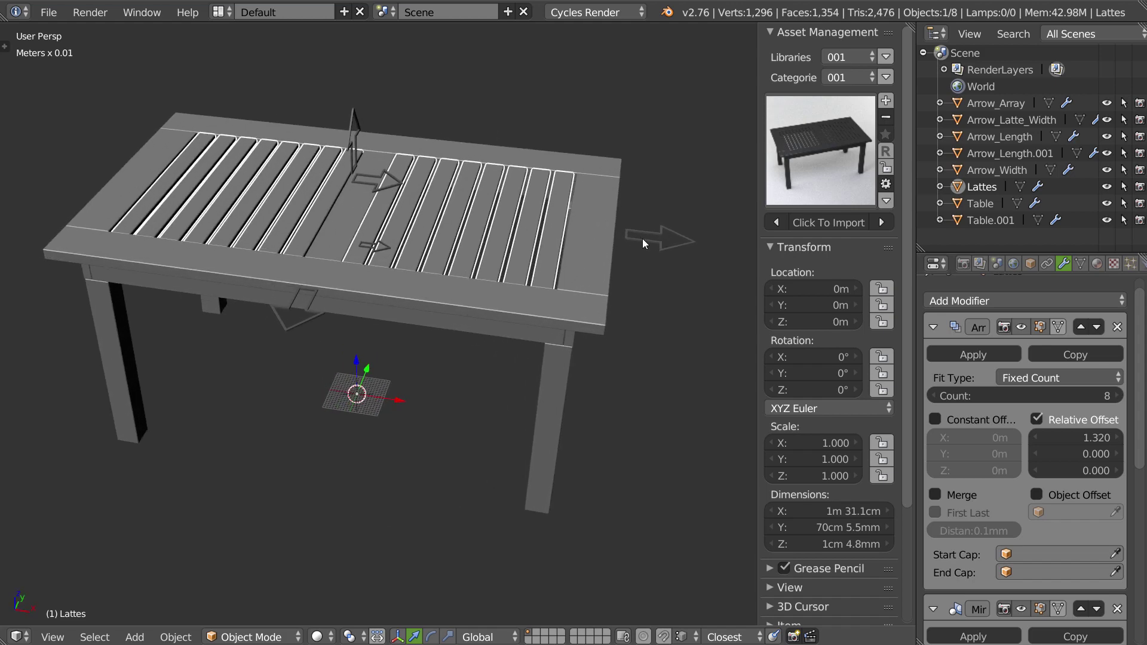
pyautogui.moveTo(770, 241); pyautogui.dragTo(675, 238, button='middle')
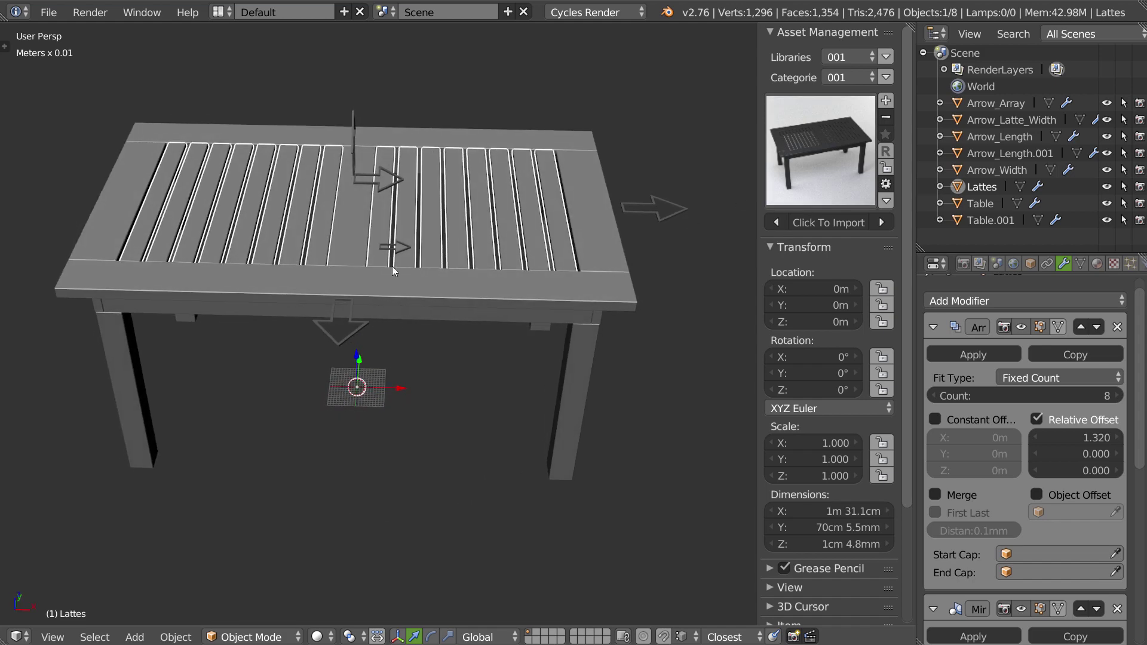
pyautogui.moveTo(392, 266); pyautogui.dragTo(355, 151, button='middle')
pyautogui.moveTo(393, 201); pyautogui.dragTo(406, 190, button='middle')
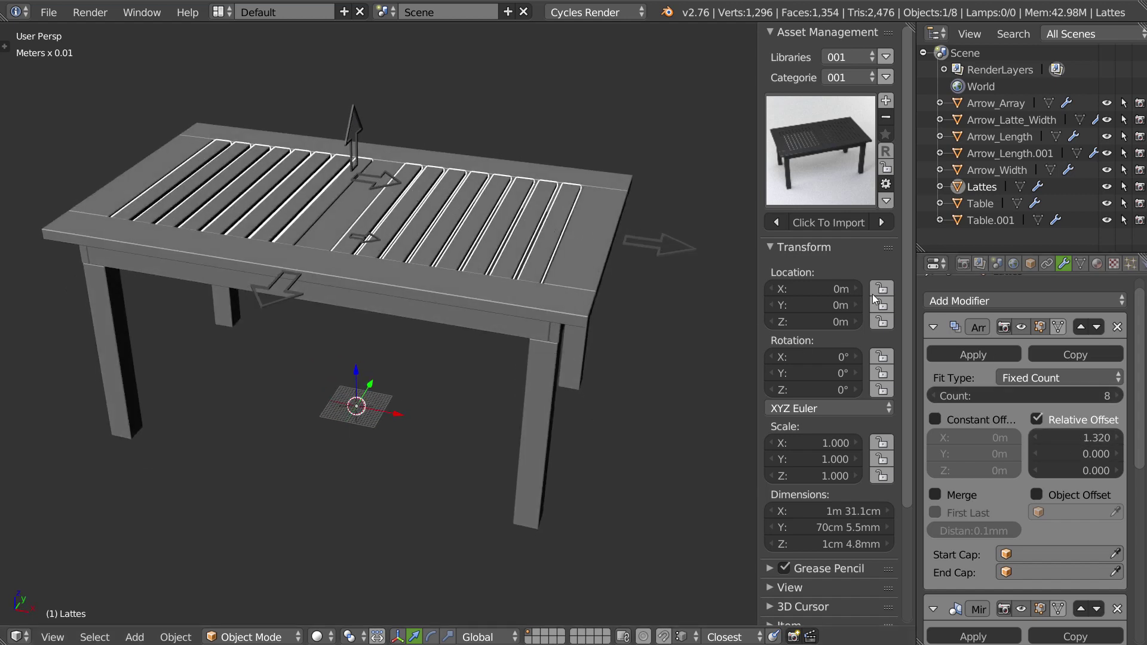
pyautogui.moveTo(368, 245)
pyautogui.mouseDown(button='middle')
pyautogui.moveTo(443, 209)
pyautogui.moveTo(414, 220)
pyautogui.moveTo(607, 398)
pyautogui.moveTo(599, 373)
pyautogui.mouseUp(button='middle')
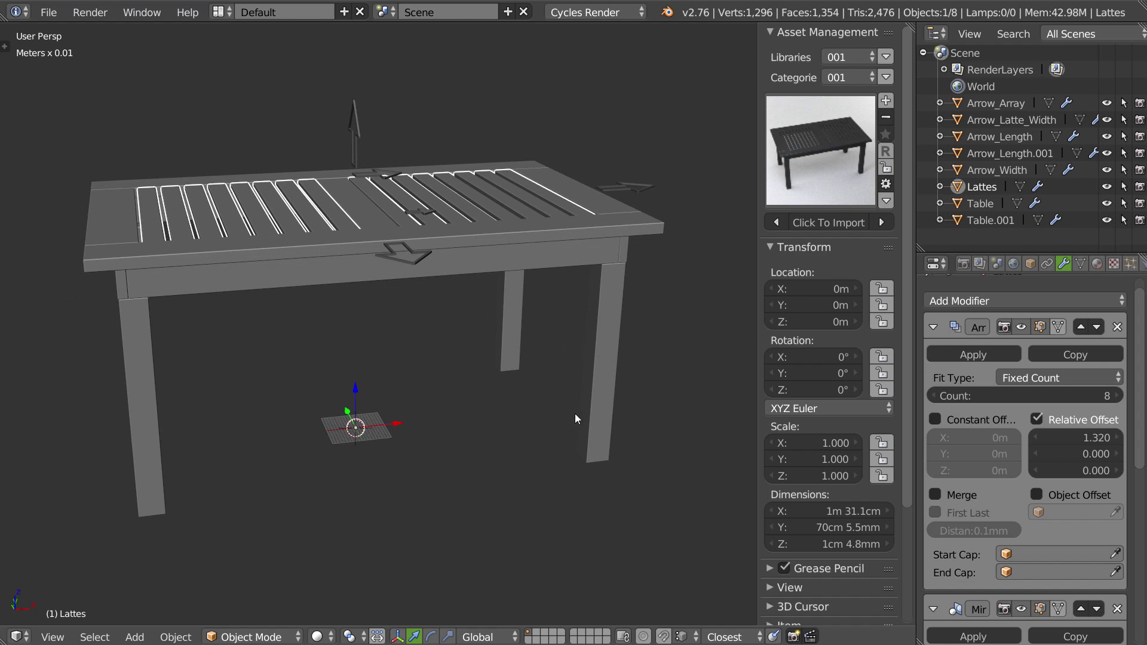
pyautogui.moveTo(585, 397); pyautogui.dragTo(561, 401, button='middle')
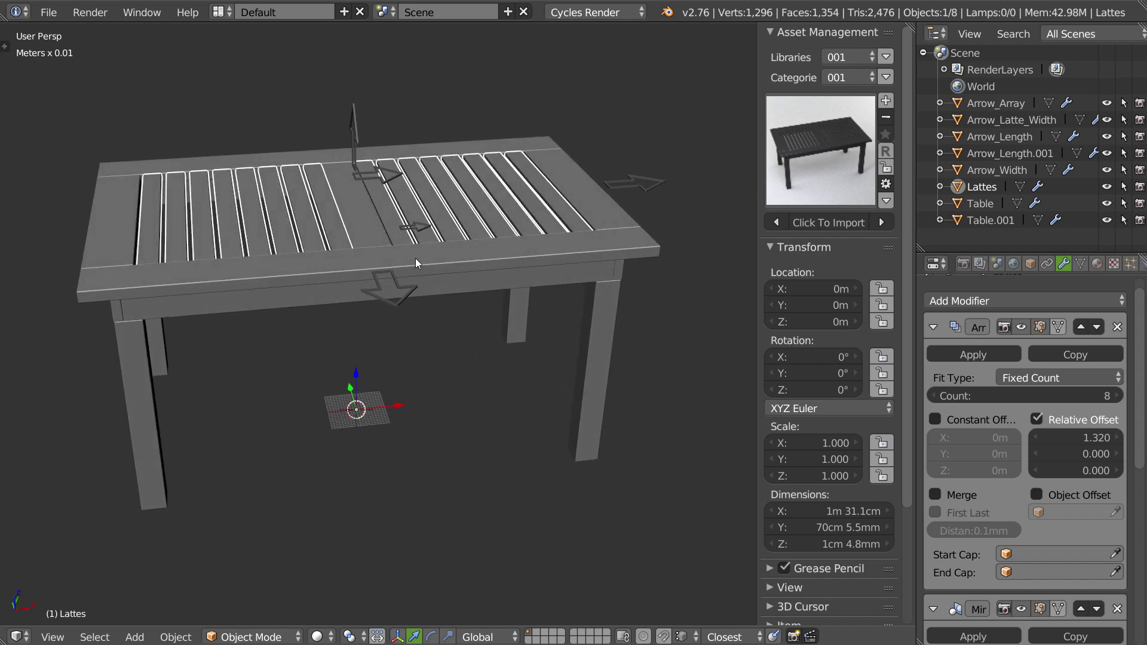
pyautogui.moveTo(417, 263)
pyautogui.mouseDown(button='middle')
pyautogui.moveTo(398, 288)
pyautogui.moveTo(437, 297)
pyautogui.moveTo(610, 247)
pyautogui.mouseUp(button='middle')
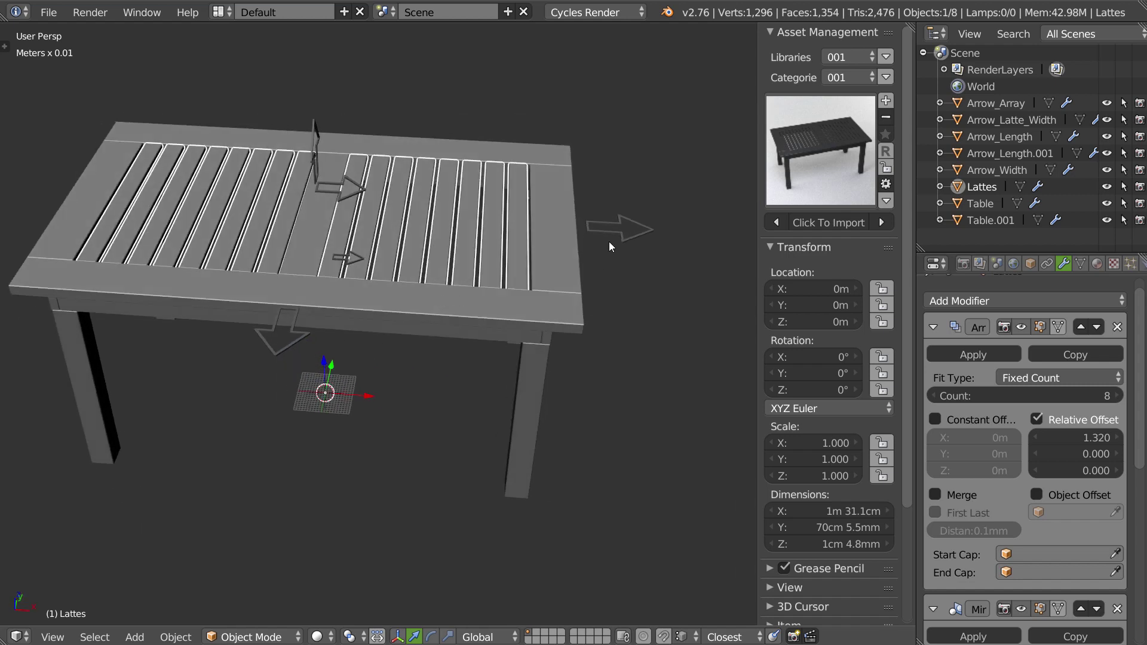
# Select the table's near corner leg and end faces in Edit Mode.
pyautogui.rightClick(567, 312)
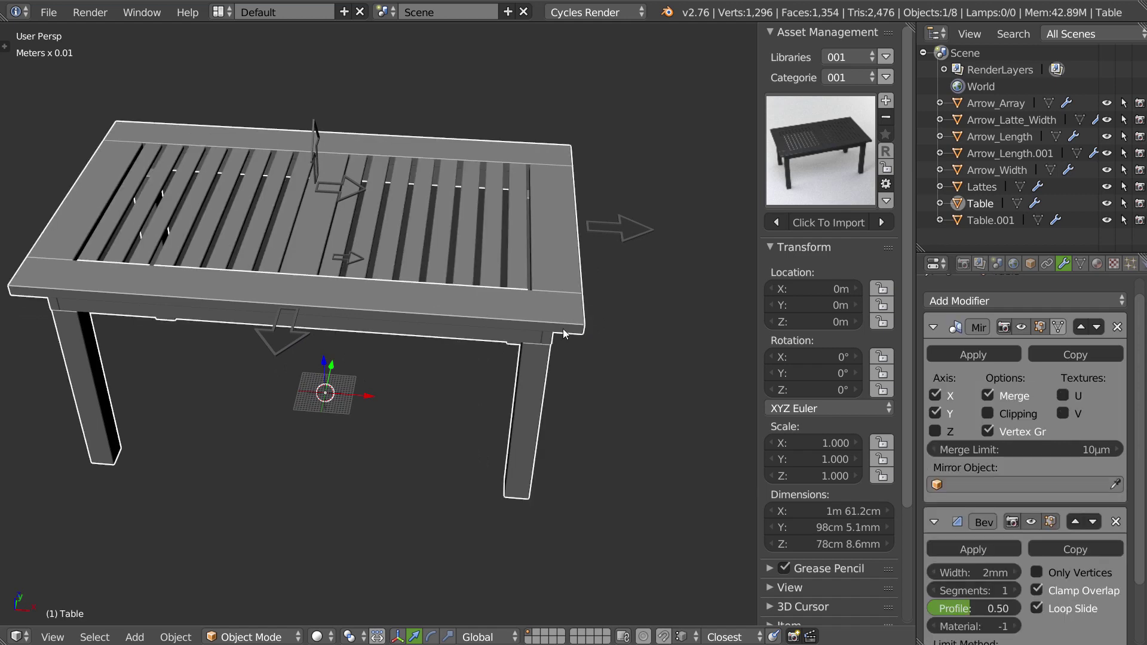
pyautogui.moveTo(563, 329)
pyautogui.mouseDown(button='middle')
pyautogui.moveTo(568, 344)
pyautogui.moveTo(579, 338)
pyautogui.mouseUp(button='middle')
pyautogui.press('Tab')
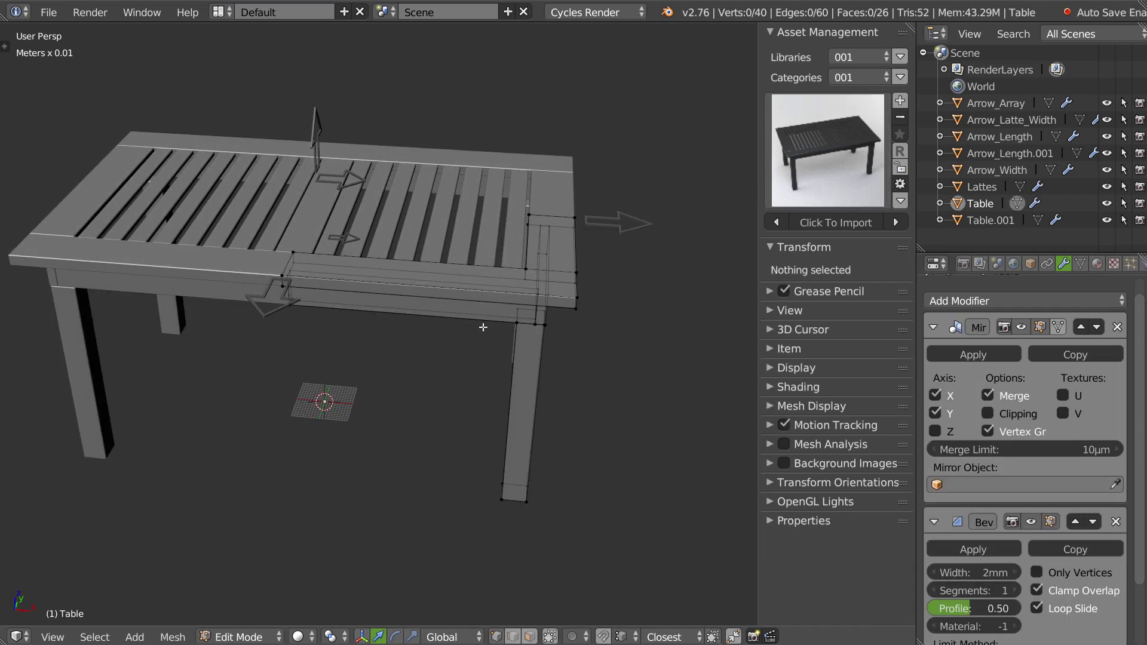
pyautogui.moveTo(647, 266)
pyautogui.keyDown('ctrl'); pyautogui.mouseDown()
pyautogui.moveTo(393, 240)
pyautogui.moveTo(664, 579)
pyautogui.moveTo(646, 377)
pyautogui.mouseUp(); pyautogui.keyUp('ctrl')
pyautogui.press('Tab')
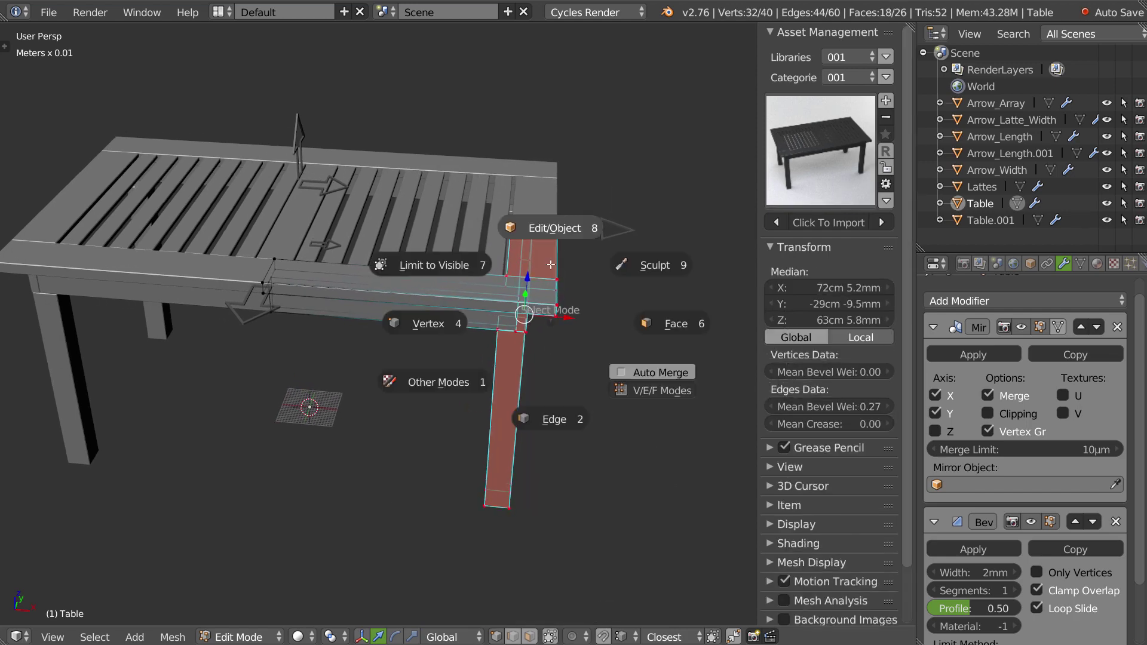
pyautogui.click(546, 226)
# Hook the selected corner faces to Arrow_Length.
pyautogui.rightClick(615, 238)
pyautogui.moveTo(607, 257)
pyautogui.mouseDown(button='middle')
pyautogui.moveTo(626, 243)
pyautogui.moveTo(523, 291)
pyautogui.mouseUp(button='middle')
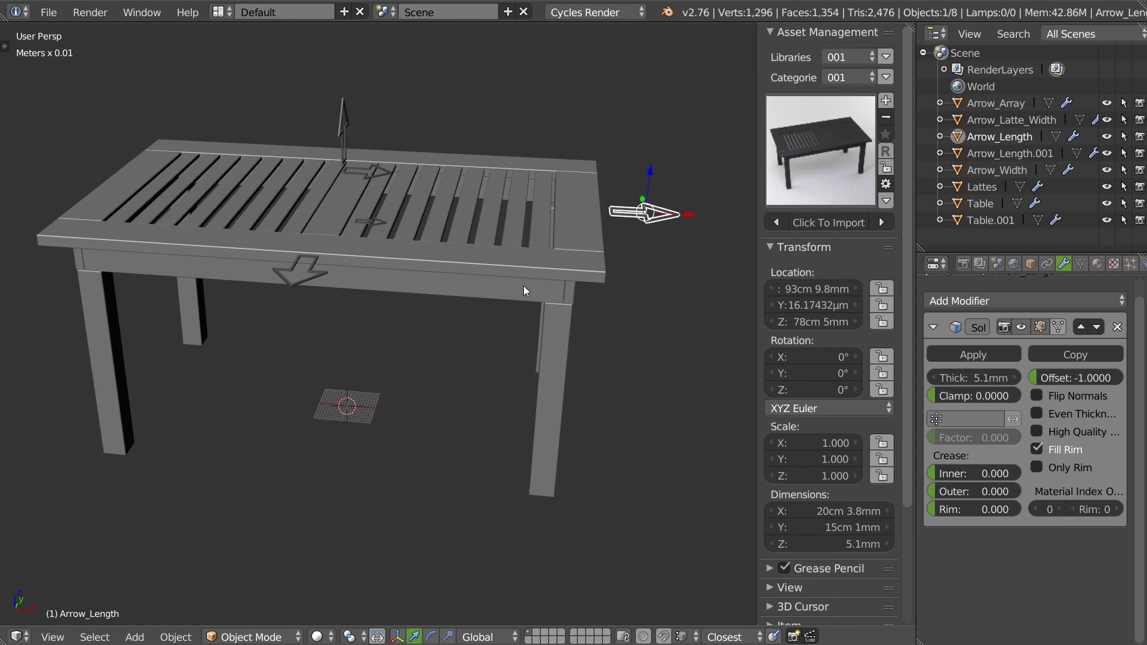
pyautogui.moveTo(579, 248); pyautogui.dragTo(608, 241, button='middle')
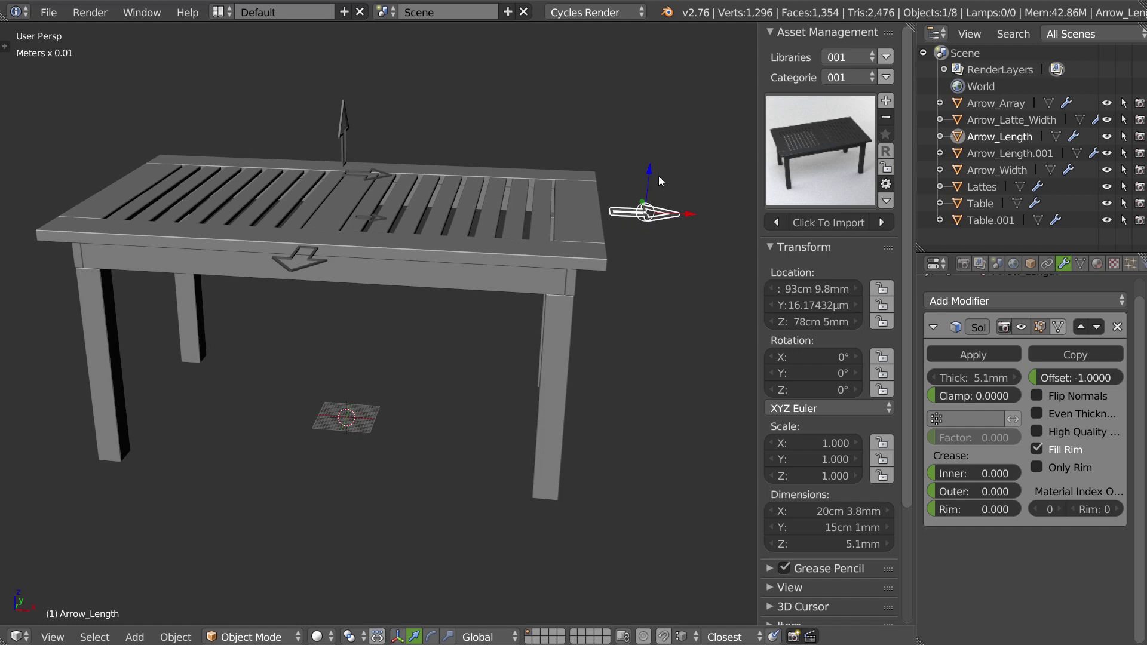
pyautogui.moveTo(596, 257)
pyautogui.mouseDown(button='middle')
pyautogui.moveTo(581, 277)
pyautogui.moveTo(576, 261)
pyautogui.moveTo(594, 276)
pyautogui.moveTo(534, 279)
pyautogui.mouseUp(button='middle')
pyautogui.rightClick(577, 261)
pyautogui.press('Tab')
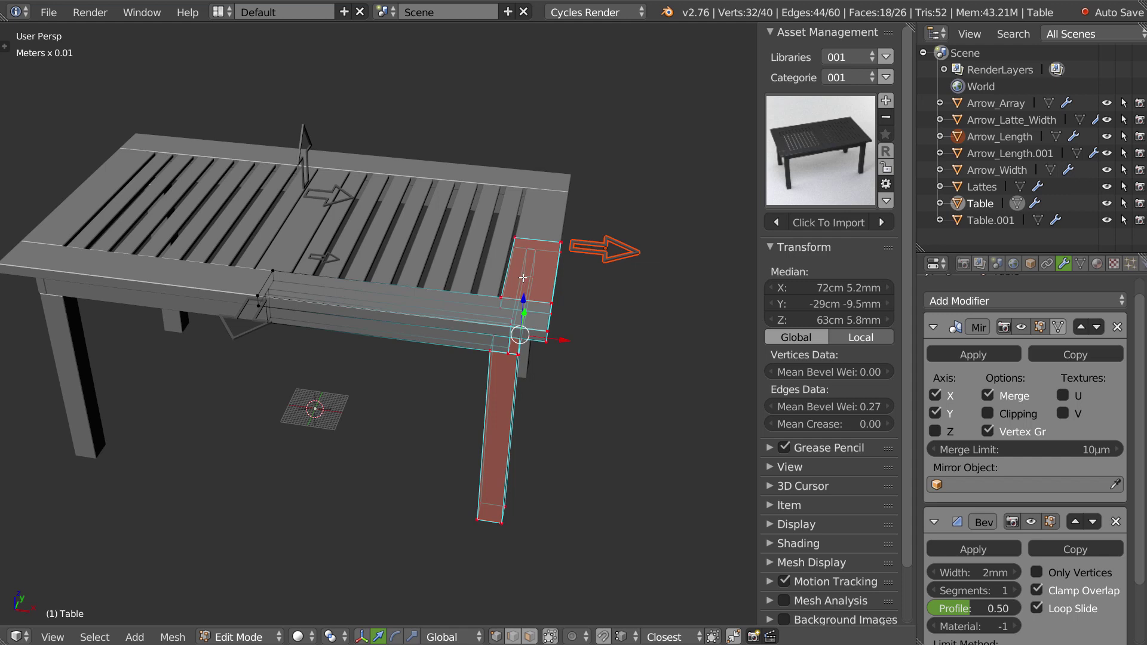
pyautogui.hotkey('ctrl', 'h')
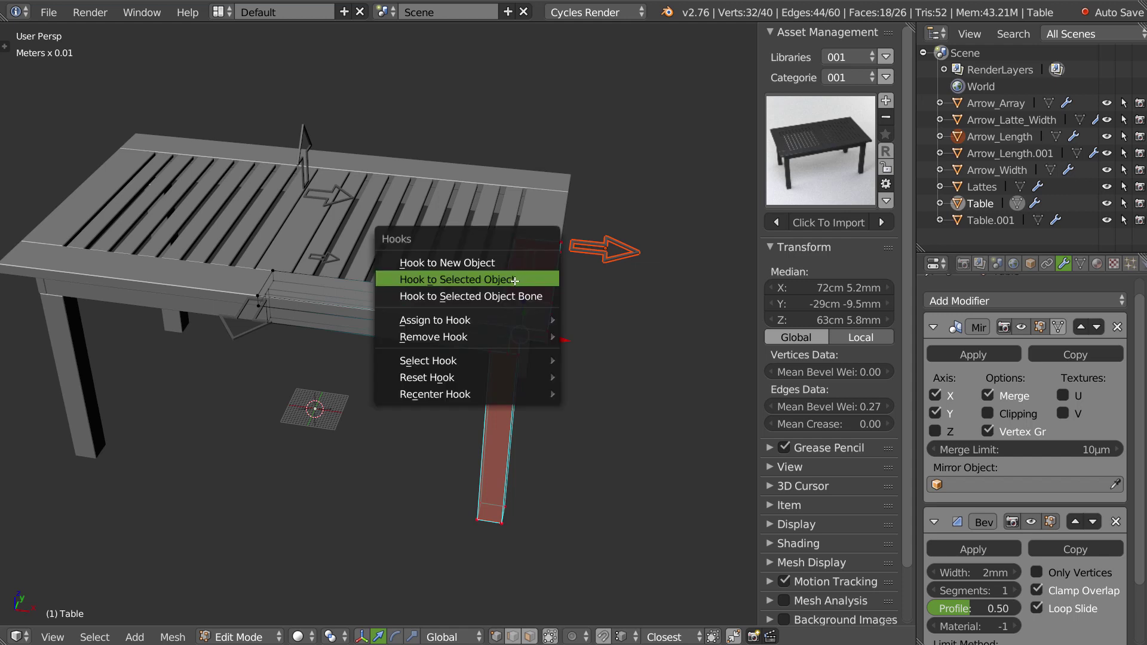
pyautogui.click(477, 281)
# Test the hook by moving Arrow_Length, then cancel the move.
pyautogui.press('Tab')
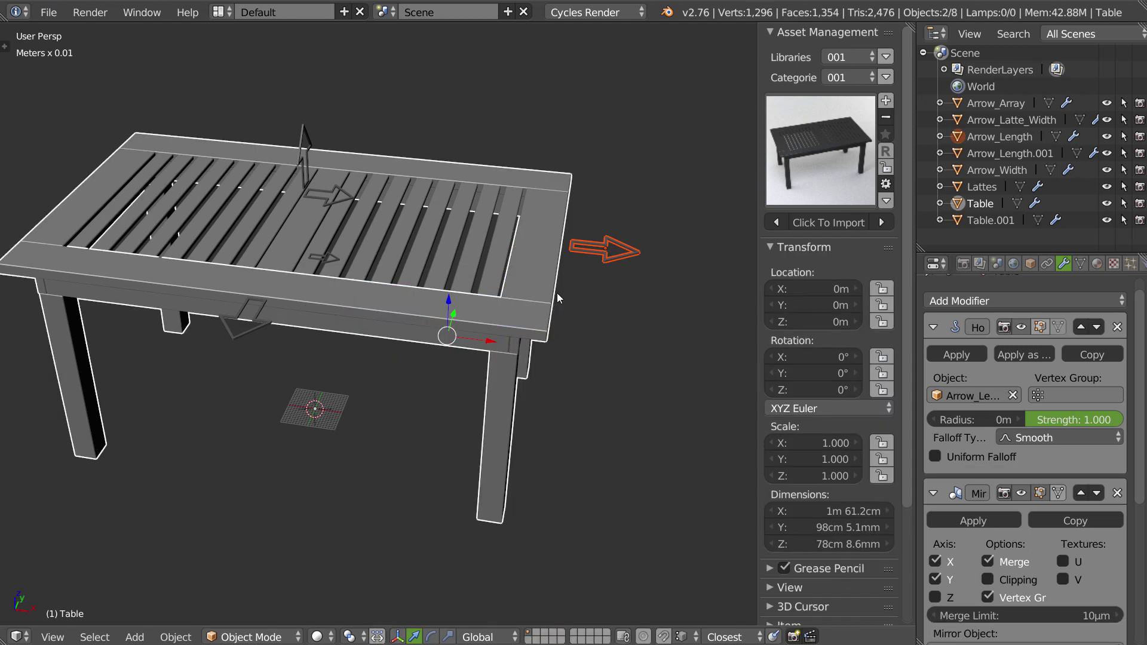
pyautogui.rightClick(616, 261)
pyautogui.press('g')
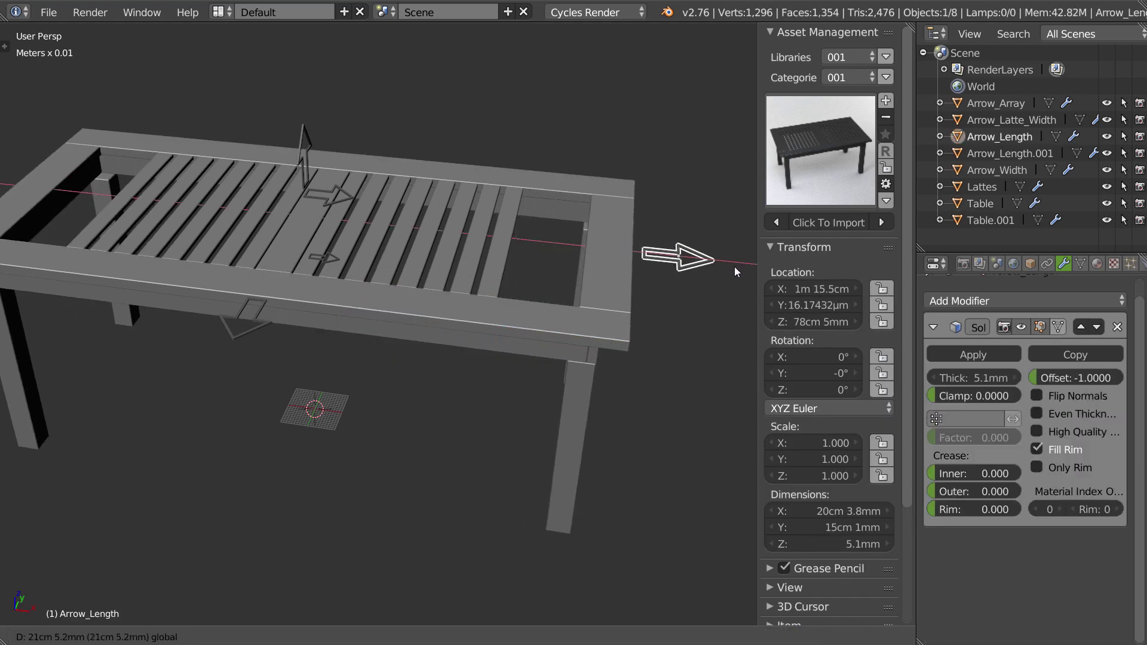
pyautogui.rightClick(643, 291)
# Select the table's long-side apron faces in Edit Mode.
pyautogui.moveTo(641, 288)
pyautogui.mouseDown(button='middle')
pyautogui.moveTo(588, 271)
pyautogui.moveTo(441, 313)
pyautogui.moveTo(419, 258)
pyautogui.moveTo(415, 268)
pyautogui.mouseUp(button='middle')
pyautogui.rightClick(518, 316)
pyautogui.press('Tab')
pyautogui.press('a')
pyautogui.press('l')
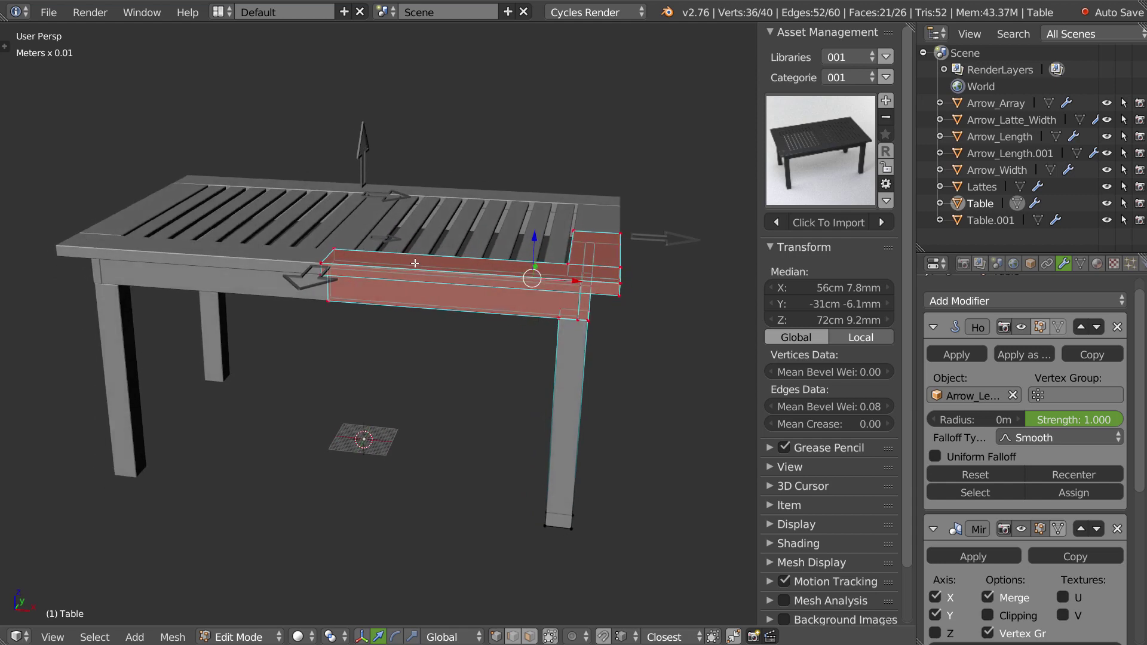
pyautogui.press('Tab')
# Hook the apron faces to the upward arrow Arrow_Length.001.
pyautogui.rightClick(374, 139)
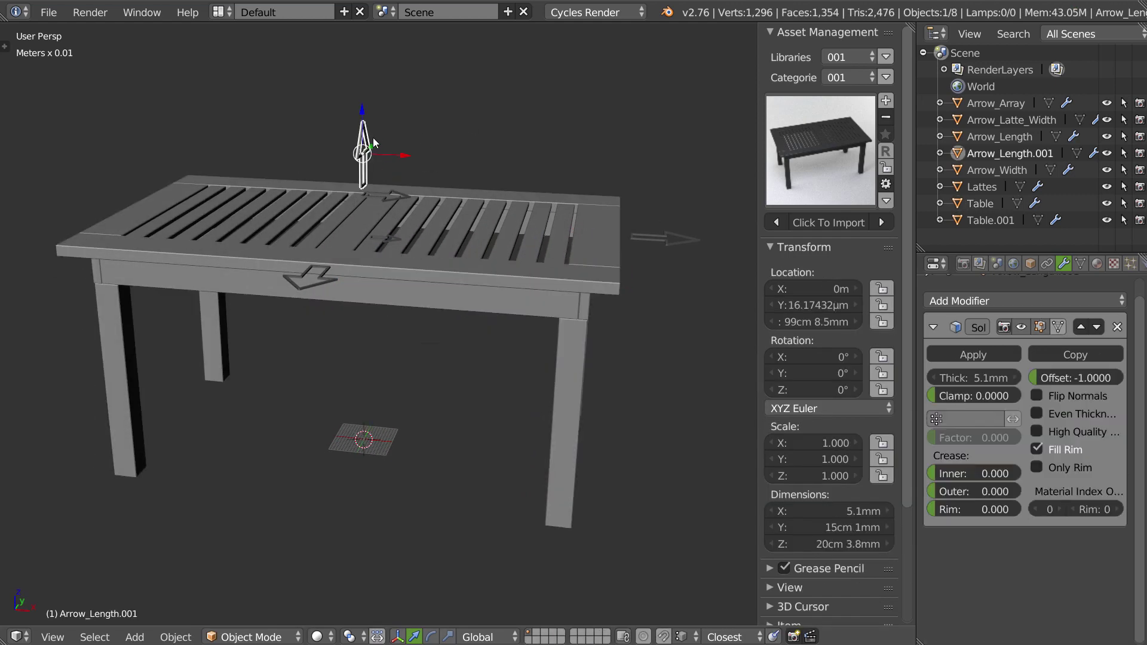
pyautogui.keyDown('shift'); pyautogui.rightClick(610, 282); pyautogui.keyUp('shift')
pyautogui.press('Tab')
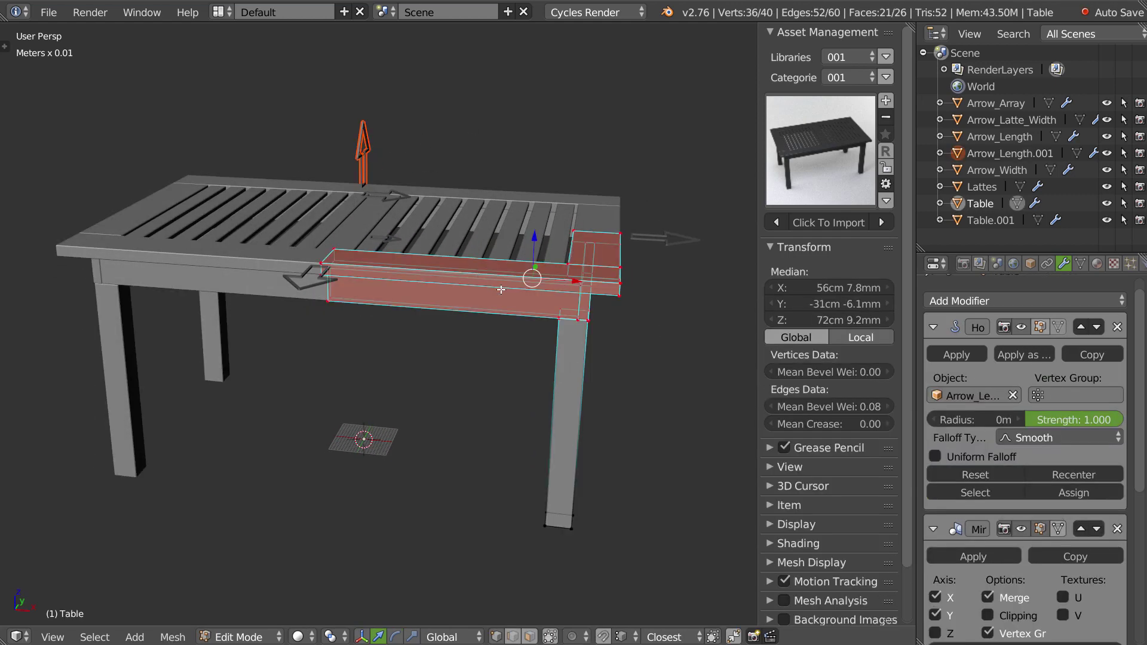
pyautogui.hotkey('ctrl', 'h')
pyautogui.click(501, 293)
pyautogui.press('Tab')
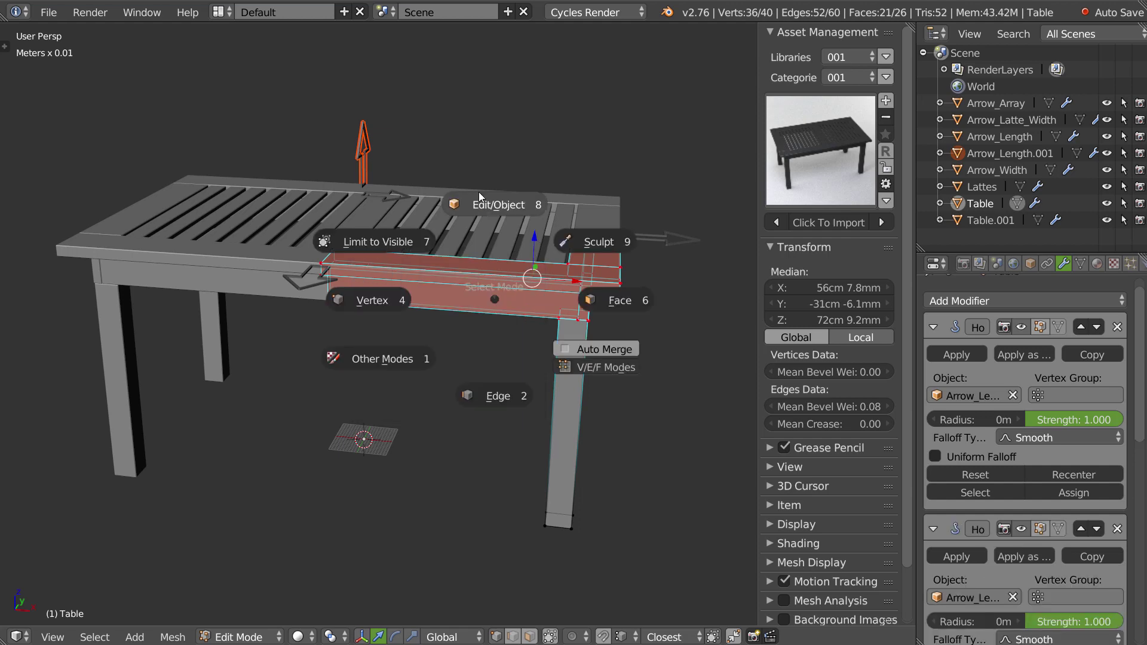
pyautogui.click(478, 194)
# Select the table's left side apron and left leg faces.
pyautogui.press('Tab')
pyautogui.moveTo(436, 310); pyautogui.dragTo(329, 301, button='middle')
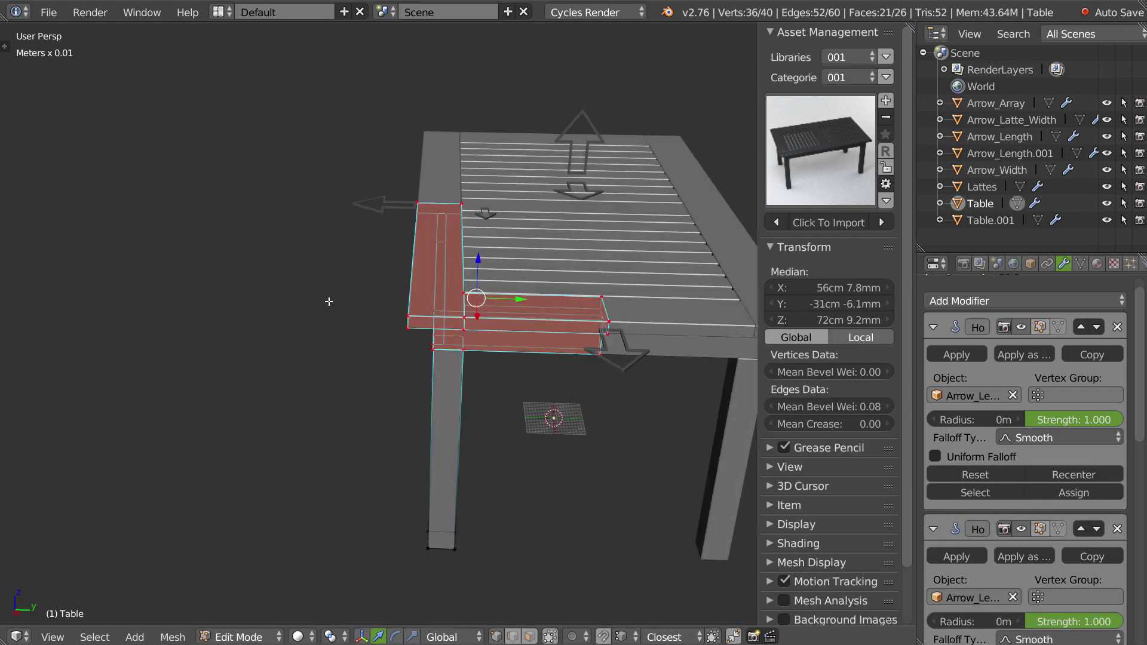
pyautogui.press('a')
pyautogui.keyDown('ctrl'); pyautogui.moveTo(507, 162); pyautogui.dragTo(520, 282); pyautogui.keyUp('ctrl')
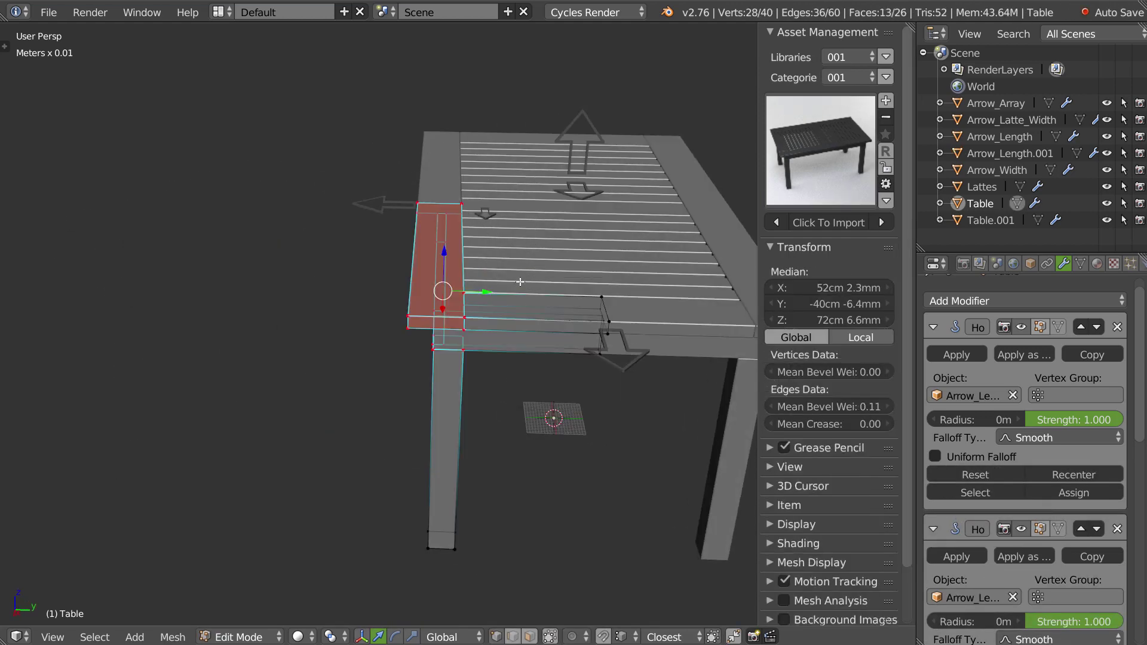
pyautogui.keyDown('ctrl'); pyautogui.moveTo(502, 513); pyautogui.dragTo(454, 383); pyautogui.keyUp('ctrl')
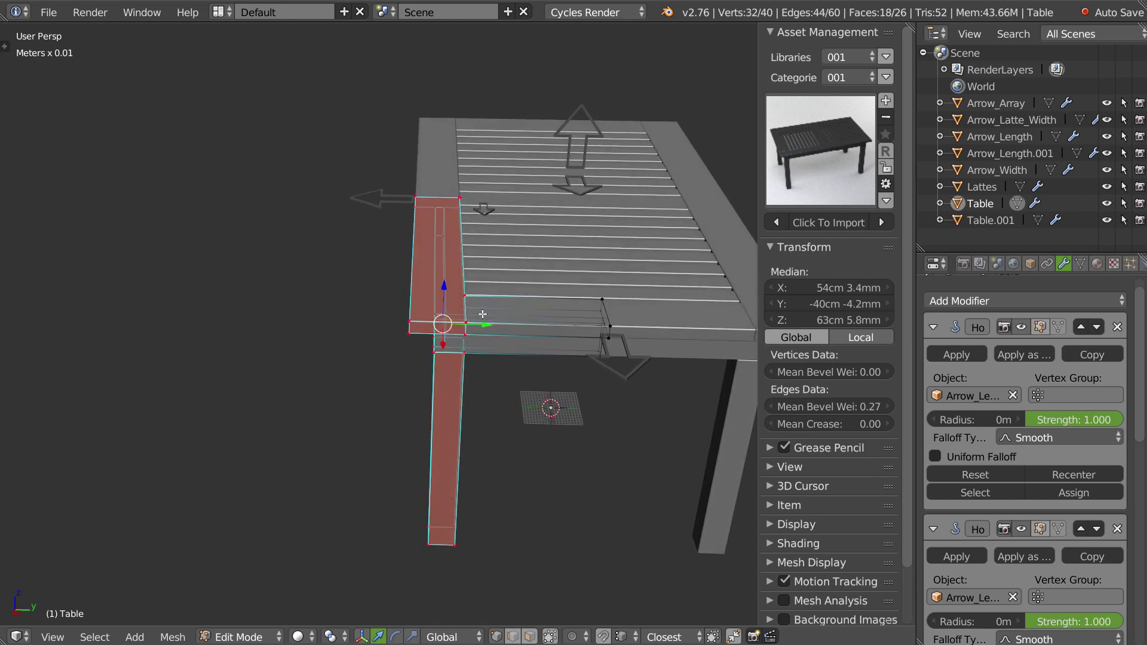
pyautogui.press('Tab')
# Hook the table's left leg and side rail faces to Arrow_Width.
pyautogui.rightClick(392, 202)
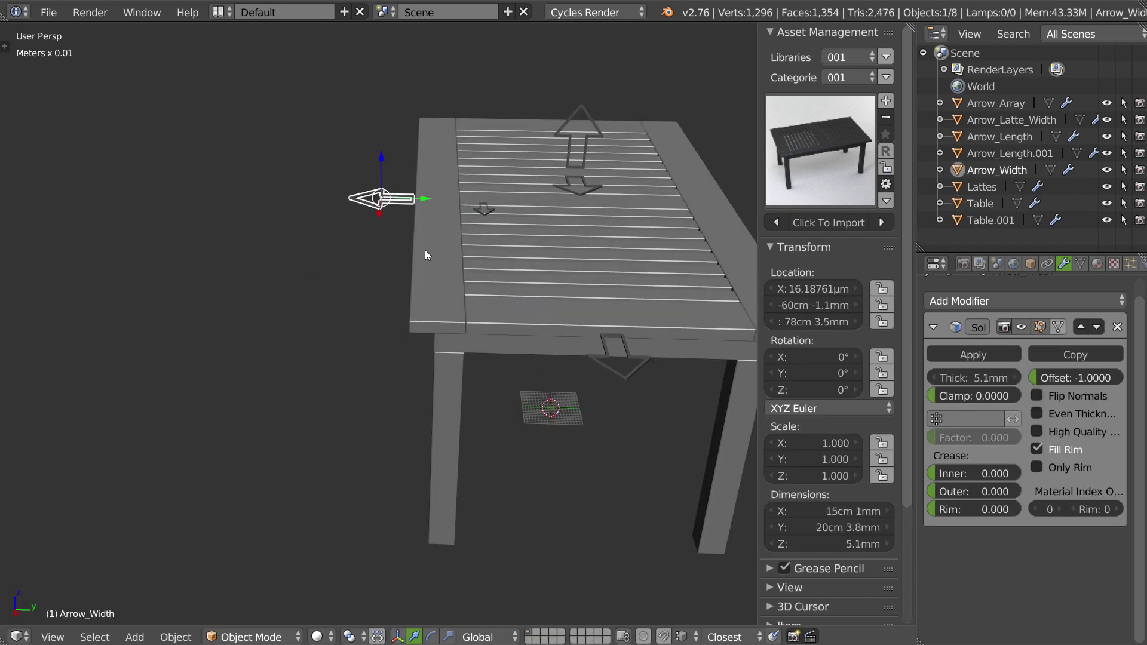
pyautogui.keyDown('shift'); pyautogui.rightClick(422, 273); pyautogui.keyUp('shift')
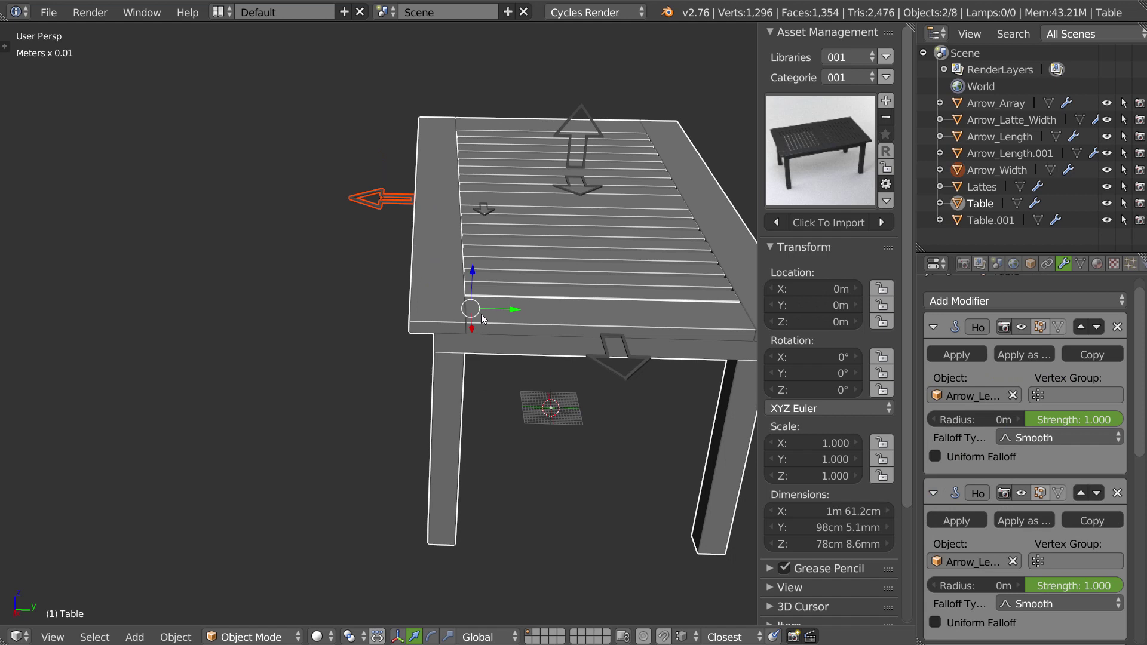
pyautogui.press('Tab')
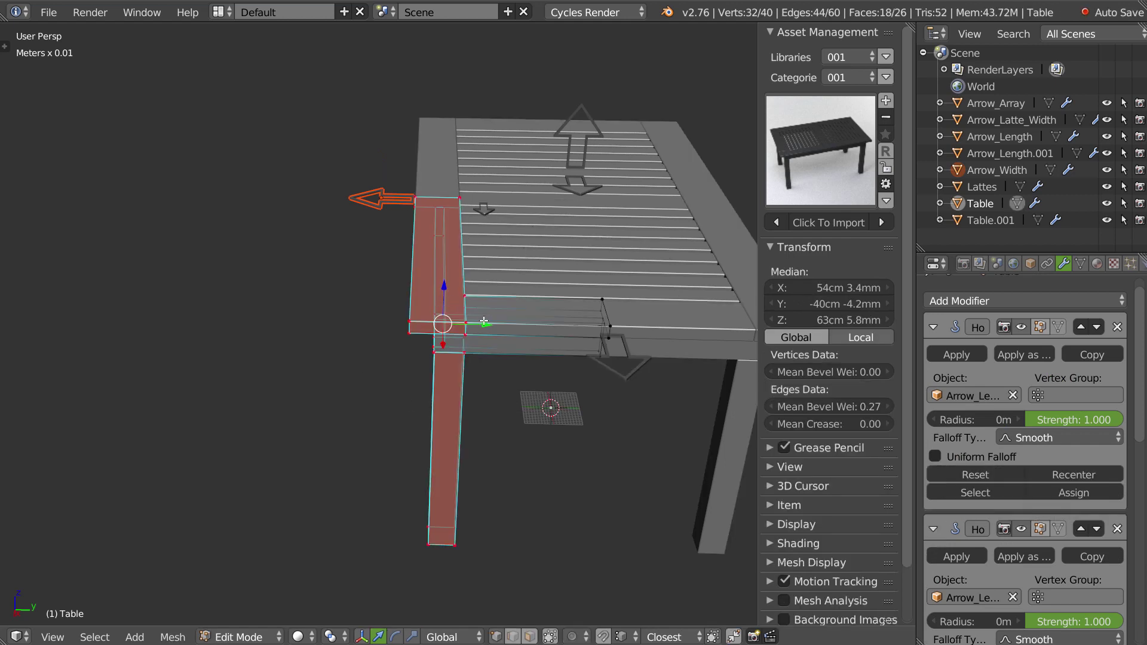
pyautogui.hotkey('ctrl', 'h')
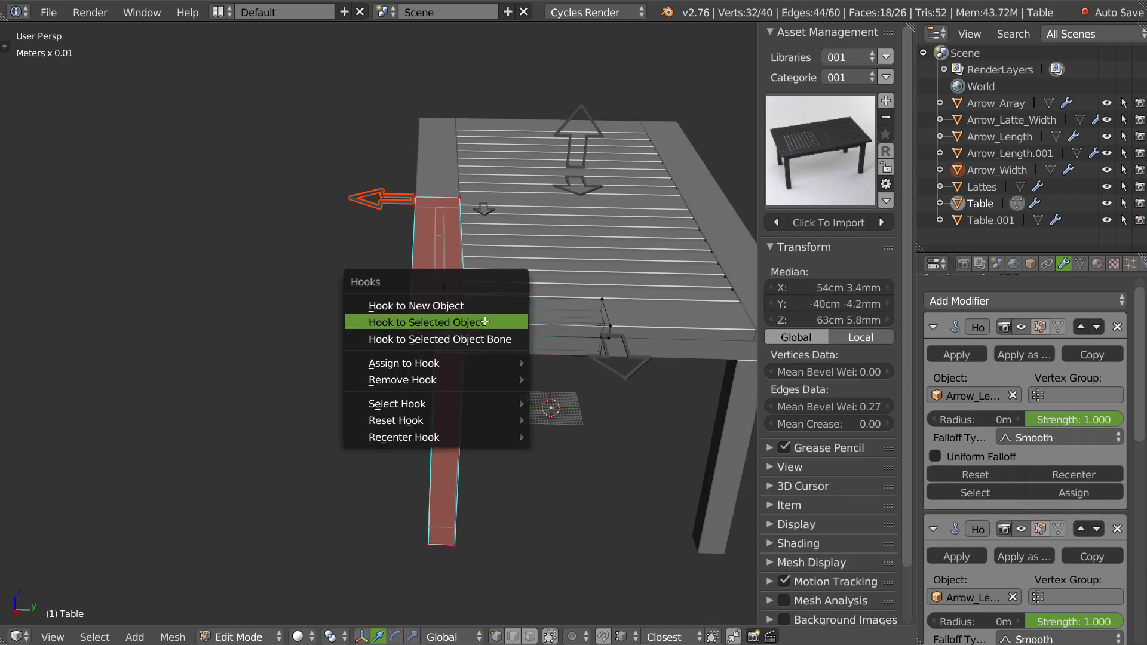
pyautogui.click(485, 321)
pyautogui.scroll(-3, 484, 322)
pyautogui.press('Tab')
pyautogui.click(487, 227)
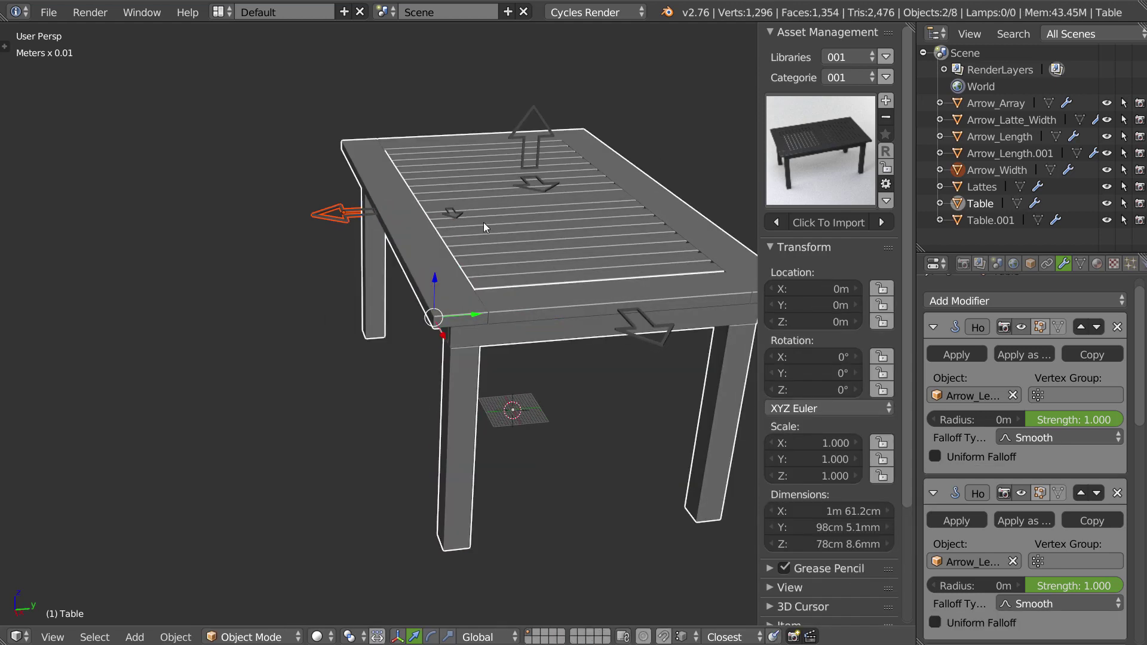
pyautogui.moveTo(483, 223); pyautogui.dragTo(583, 264, button='middle')
pyautogui.rightClick(546, 224)
# Move Arrow_Width about 2 cm along Y to widen the table.
pyautogui.press('g')
pyautogui.press('y')
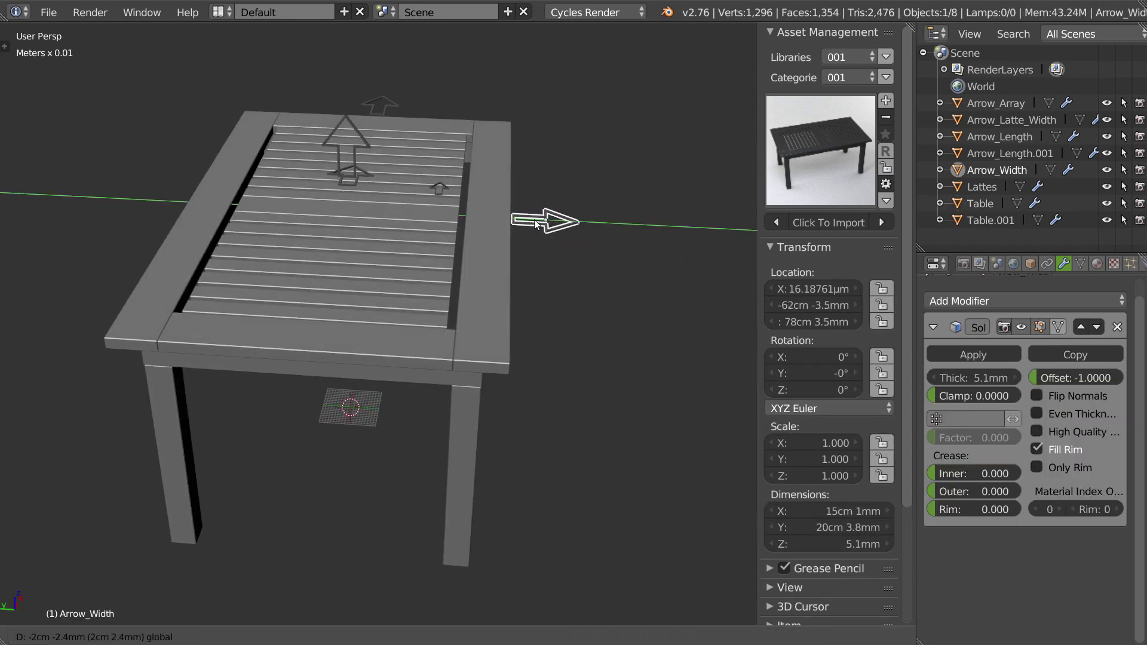
pyautogui.click(518, 249)
# Check the positions of Arrow_Length.001 and Arrow_Length from several angles.
pyautogui.rightClick(342, 132)
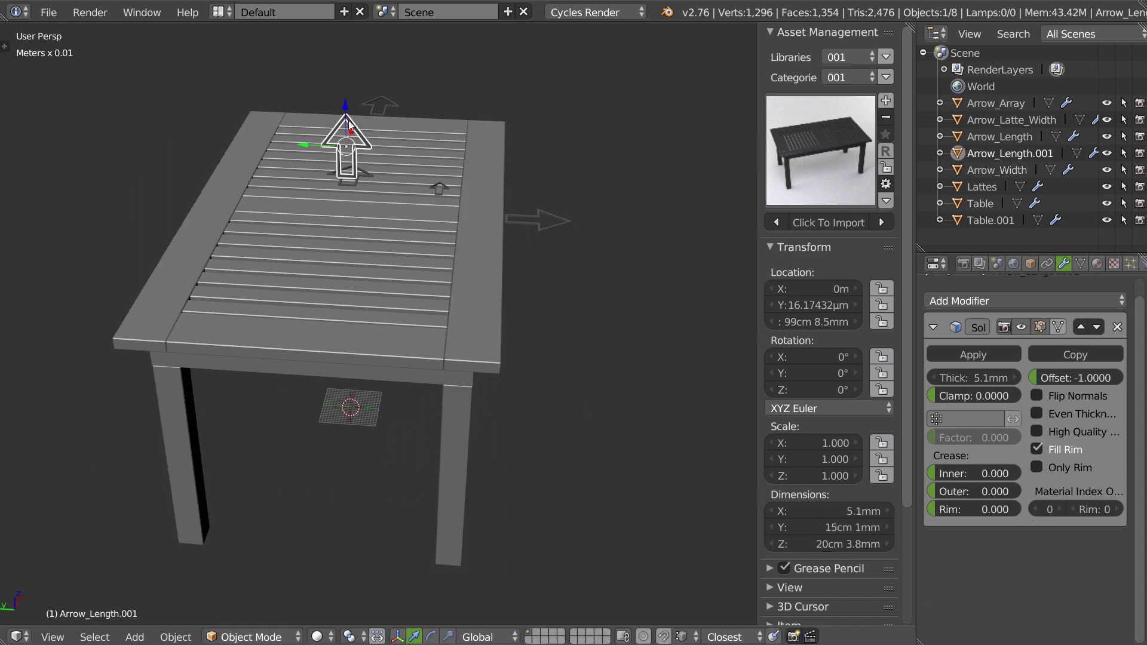
pyautogui.moveTo(342, 132)
pyautogui.mouseDown(button='middle')
pyautogui.moveTo(345, 120)
pyautogui.moveTo(374, 198)
pyautogui.moveTo(426, 214)
pyautogui.mouseUp(button='middle')
pyautogui.rightClick(613, 172)
pyautogui.moveTo(639, 167)
pyautogui.mouseDown(button='middle')
pyautogui.moveTo(687, 163)
pyautogui.moveTo(636, 207)
pyautogui.moveTo(530, 242)
pyautogui.moveTo(439, 243)
pyautogui.moveTo(489, 263)
pyautogui.mouseUp(button='middle')
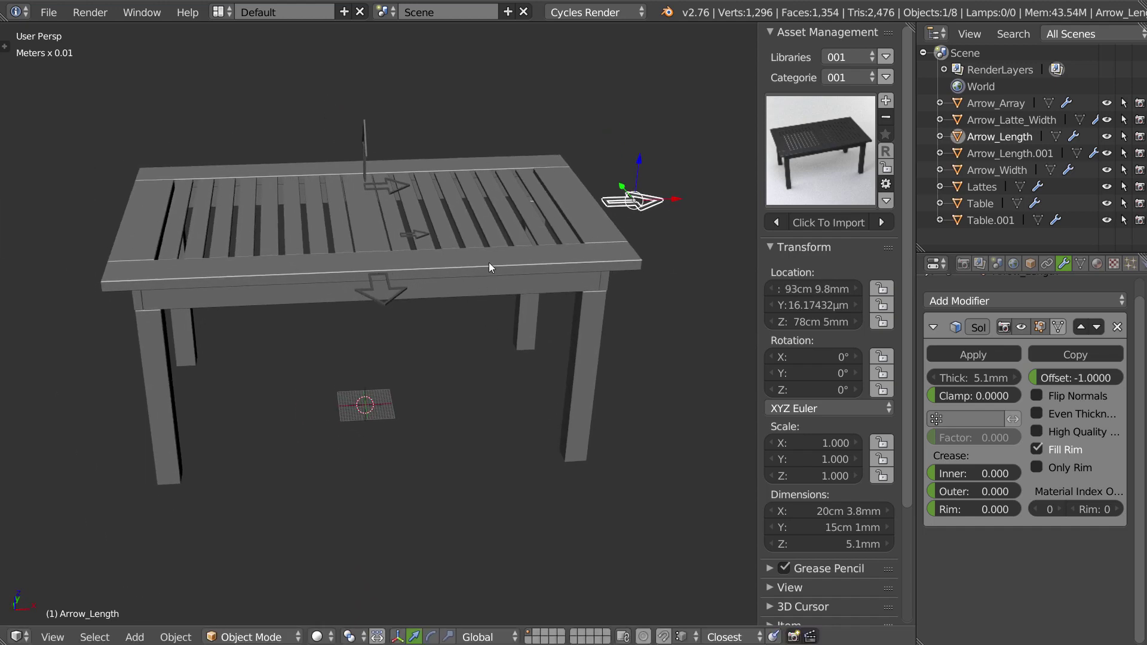
pyautogui.moveTo(390, 265)
pyautogui.mouseDown(button='middle')
pyautogui.moveTo(390, 232)
pyautogui.moveTo(417, 285)
pyautogui.moveTo(347, 291)
pyautogui.moveTo(429, 309)
pyautogui.moveTo(532, 309)
pyautogui.moveTo(482, 266)
pyautogui.mouseUp(button='middle')
pyautogui.scroll(1, 429, 309)
pyautogui.scroll(2, 427, 305)
# Select the Table.001 middle board and enter Edit Mode.
pyautogui.rightClick(405, 324)
pyautogui.scroll(-2, 399, 323)
pyautogui.press('Tab')
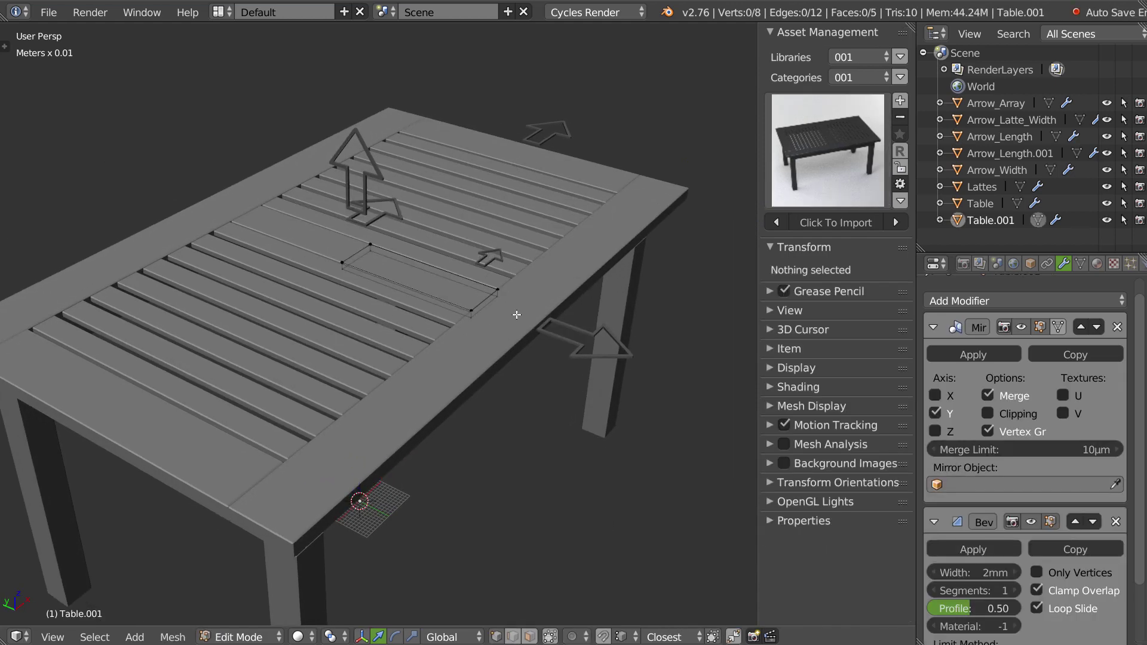
# Hook Table.001's side face to Arrow_Width.
pyautogui.rightClick(518, 314)
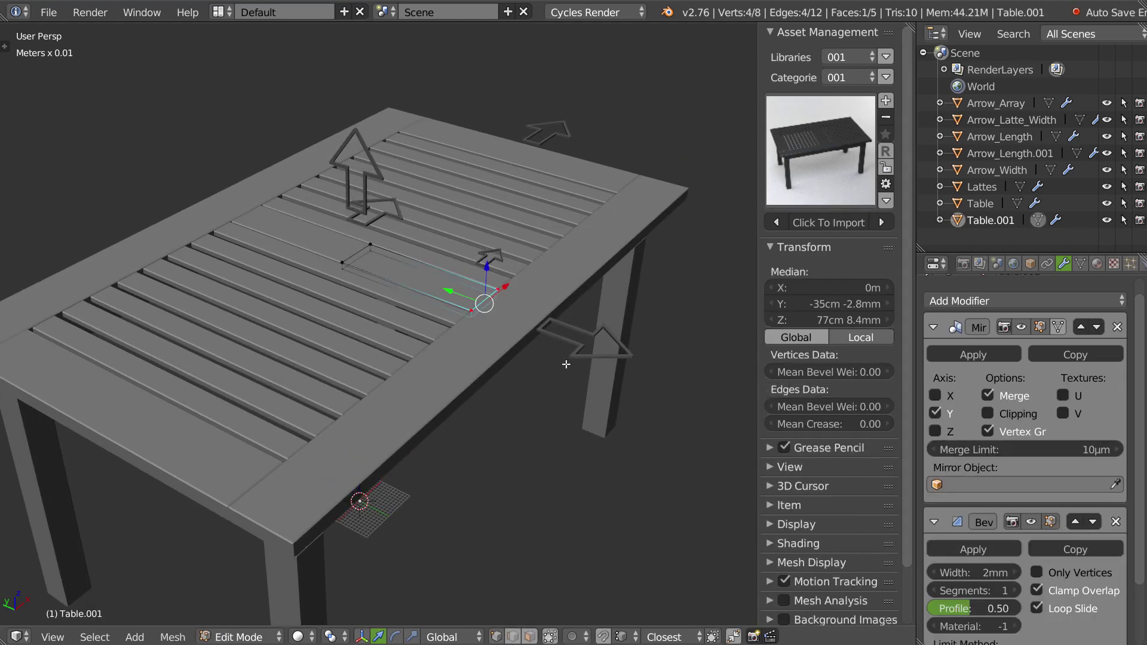
pyautogui.press('Tab')
pyautogui.rightClick(580, 344)
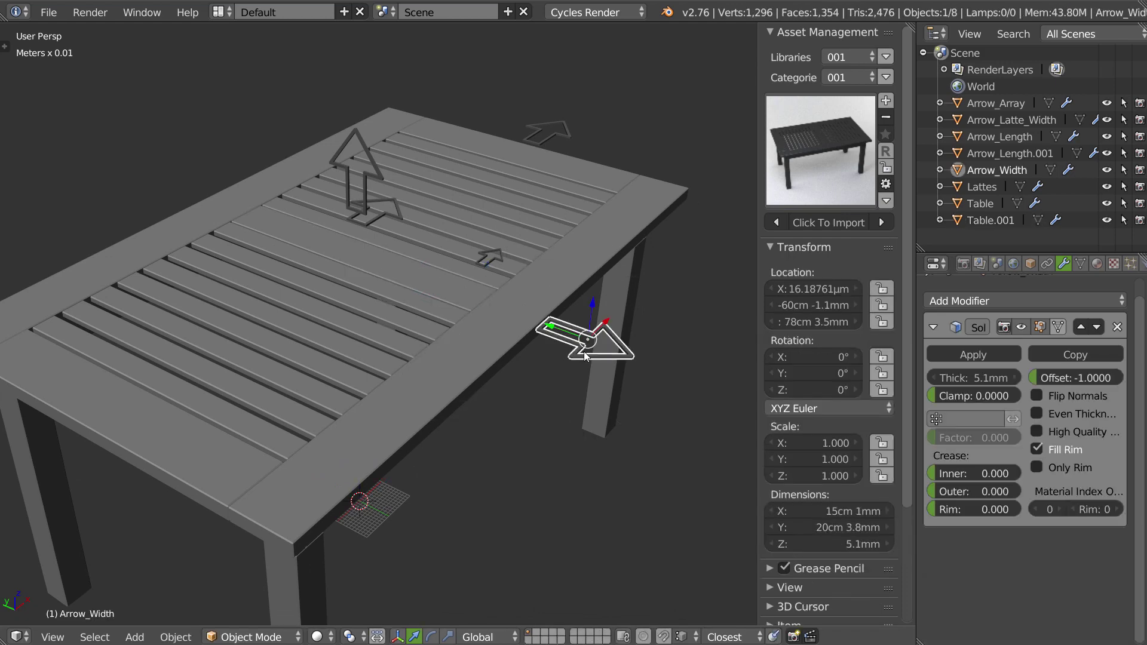
pyautogui.keyDown('shift'); pyautogui.rightClick(472, 295); pyautogui.keyUp('shift')
pyautogui.press('Tab')
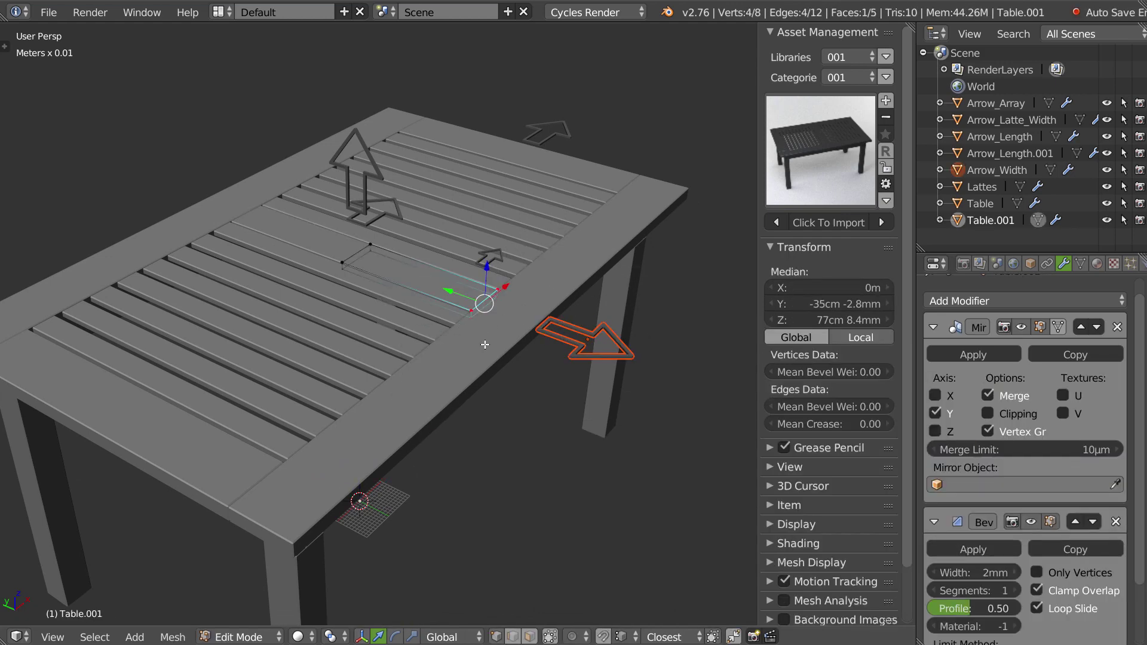
pyautogui.hotkey('ctrl', 'h')
pyautogui.click(472, 347)
pyautogui.press('Tab')
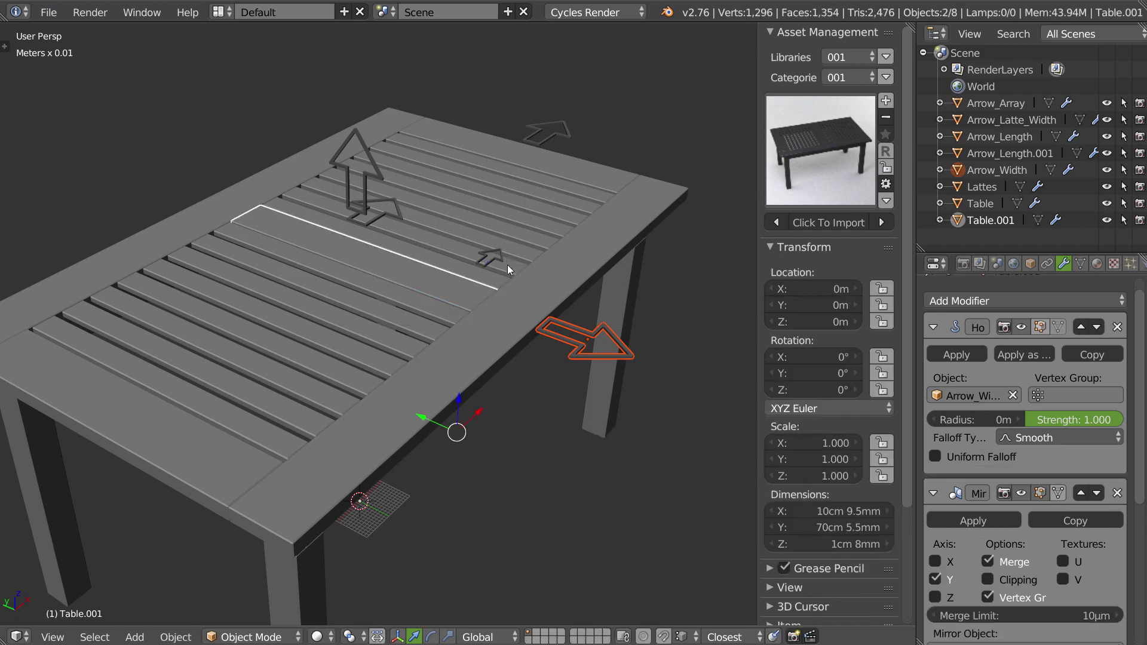
# Test the hook by dragging Arrow_Width outward to widen the table.
pyautogui.rightClick(568, 352)
pyautogui.moveTo(568, 352); pyautogui.dragTo(605, 355, button='middle')
pyautogui.moveTo(547, 332); pyautogui.dragTo(507, 327)
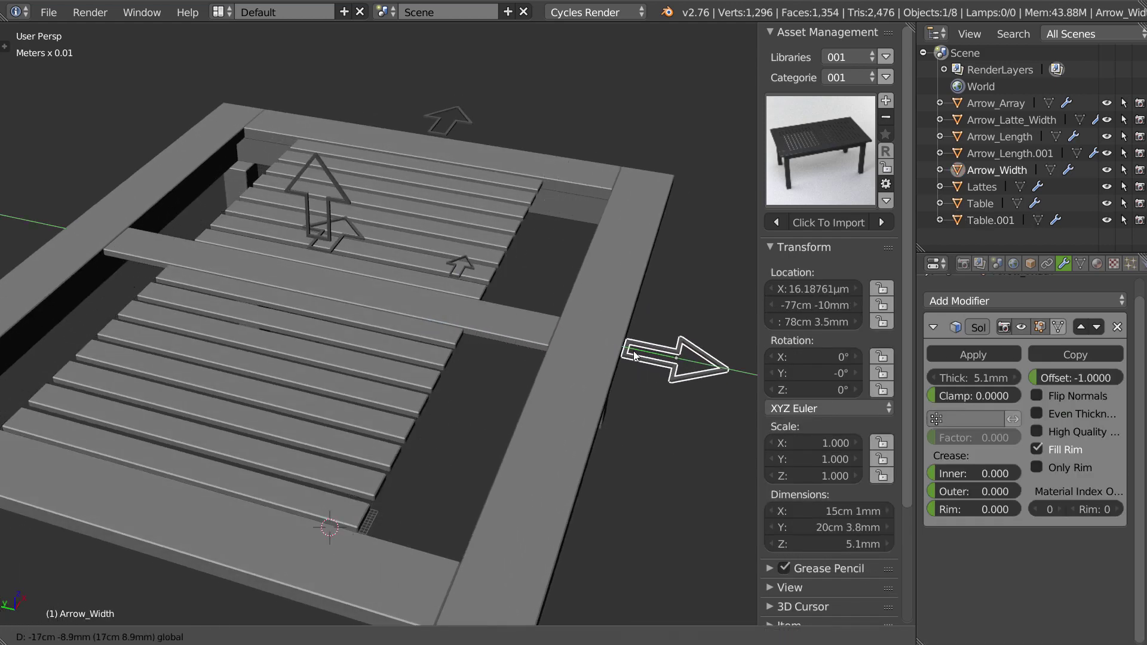
pyautogui.moveTo(513, 349)
pyautogui.mouseDown(button='middle')
pyautogui.moveTo(532, 355)
pyautogui.moveTo(477, 294)
pyautogui.mouseUp(button='middle')
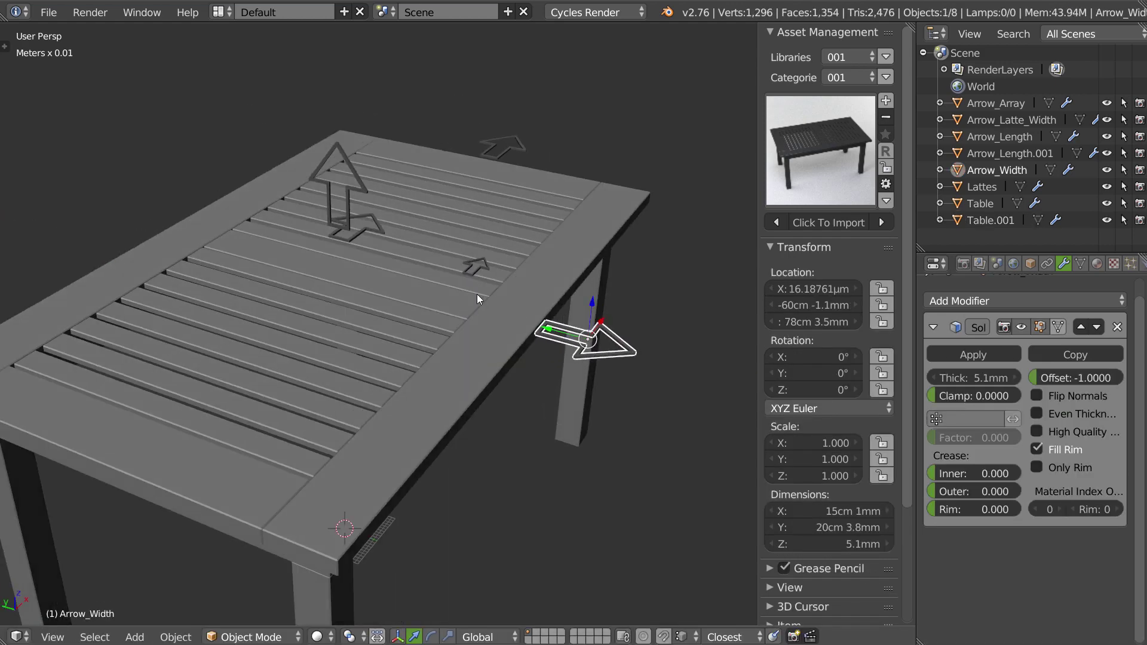
pyautogui.rightClick(486, 288)
pyautogui.press('Tab')
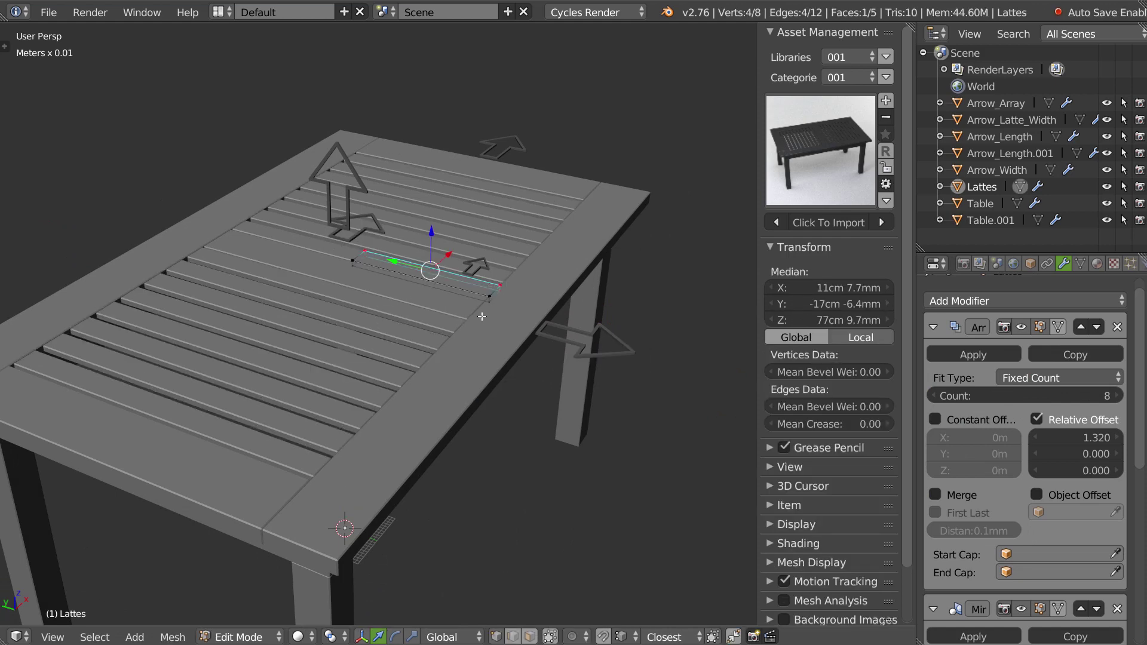
# Hook all of the Lattes slat vertices to the Arrow_Width arrow.
pyautogui.press('a')
pyautogui.press('a')
pyautogui.press('Tab')
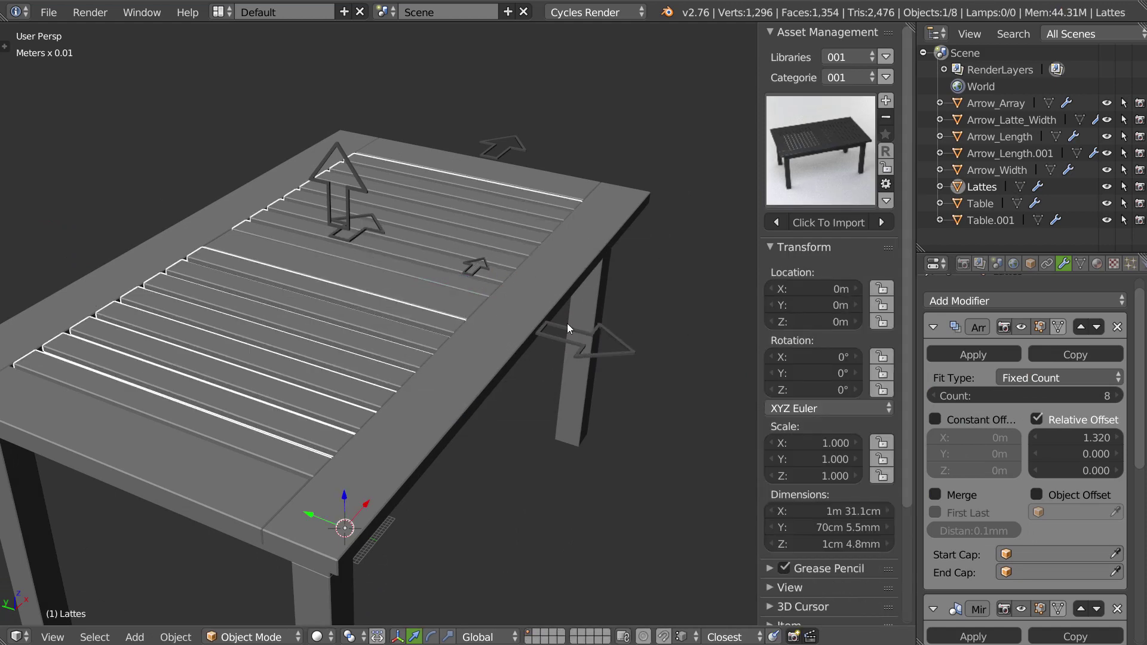
pyautogui.rightClick(555, 343)
pyautogui.keyDown('shift'); pyautogui.rightClick(477, 292); pyautogui.keyUp('shift')
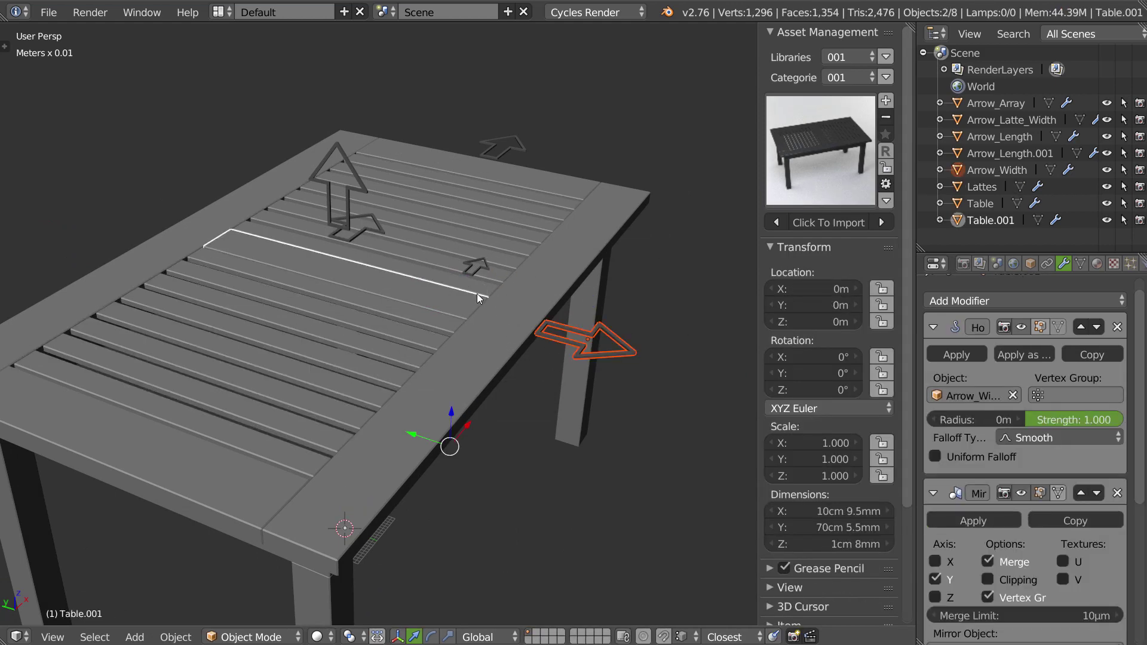
pyautogui.rightClick(477, 294)
pyautogui.rightClick(553, 337)
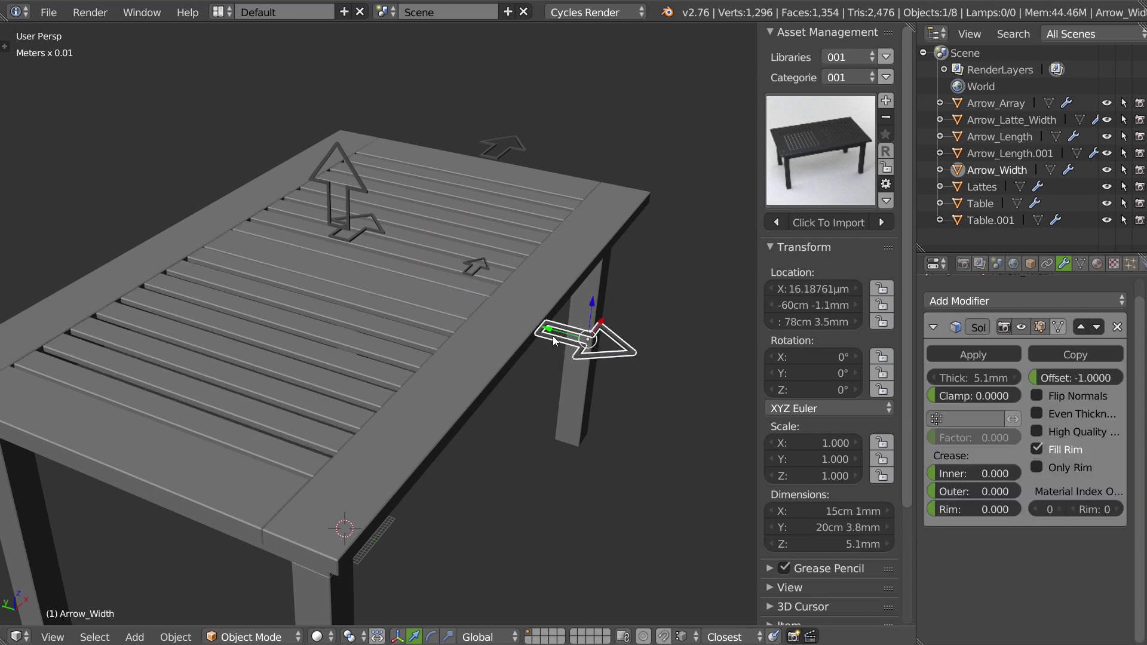
pyautogui.keyDown('shift'); pyautogui.rightClick(492, 287); pyautogui.keyUp('shift')
pyautogui.press('Tab')
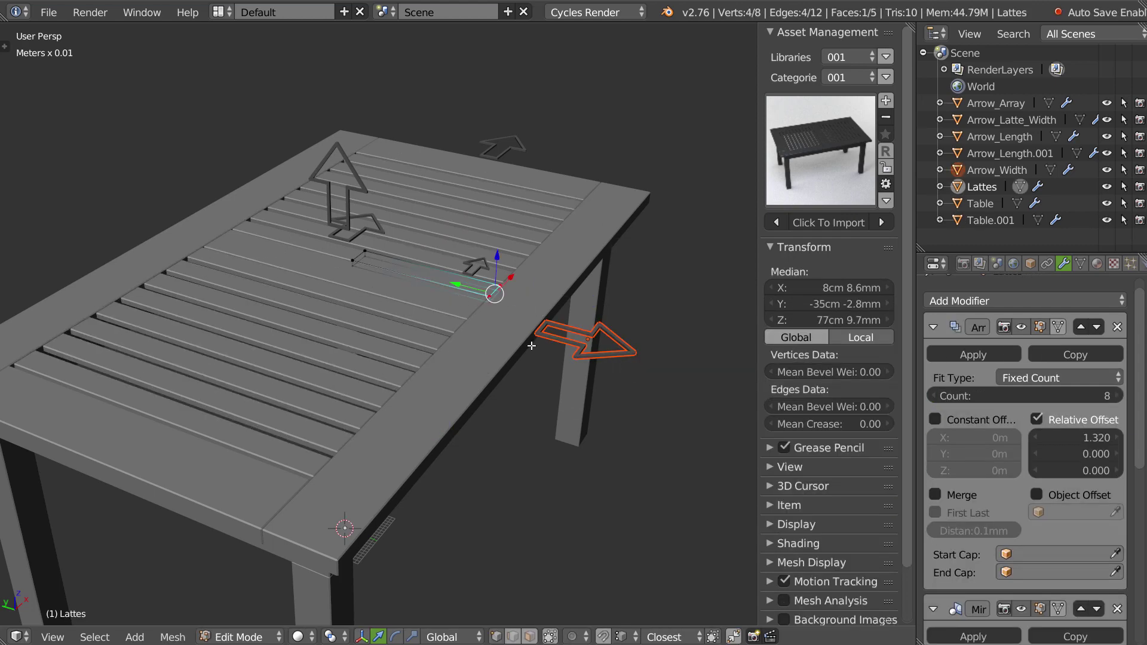
pyautogui.hotkey('ctrl', 'h')
pyautogui.click(525, 348)
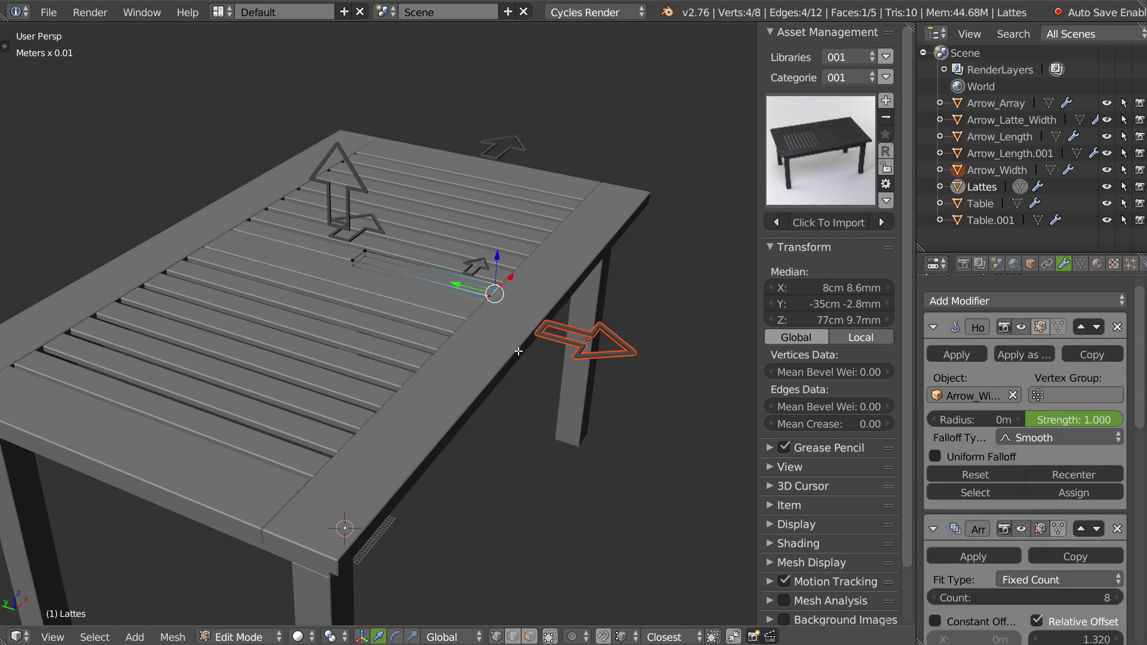
pyautogui.press('Tab')
# In the Lattes mesh, select only the slat's vertical end edge.
pyautogui.click(563, 351)
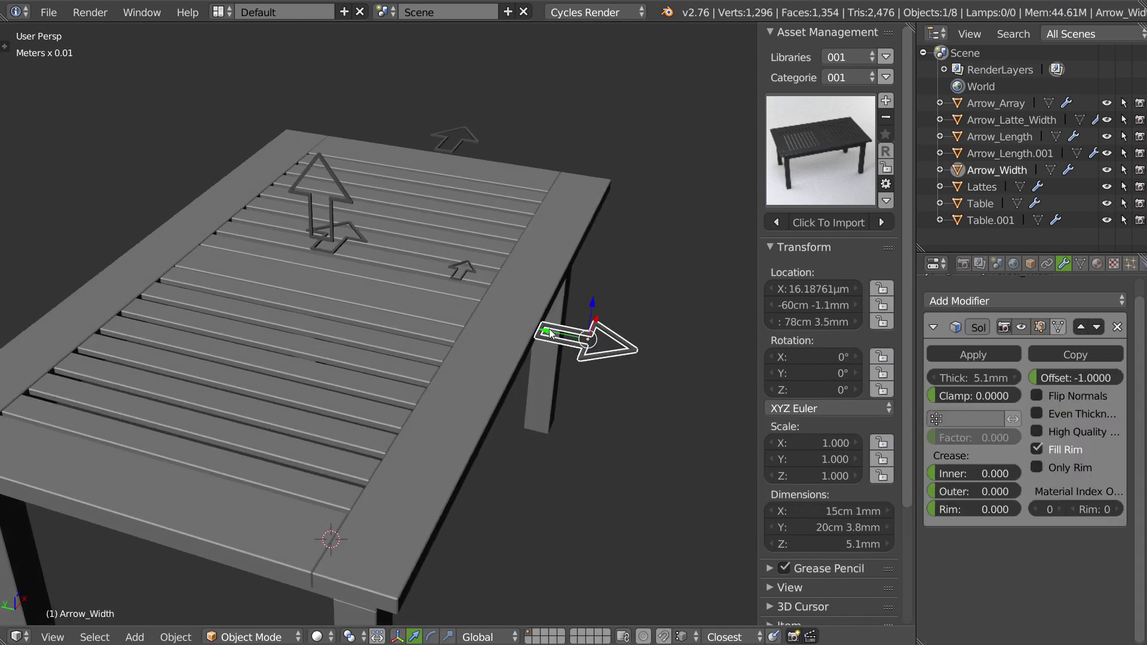
pyautogui.moveTo(551, 343); pyautogui.dragTo(579, 364, button='middle')
pyautogui.scroll(-5, 580, 363)
pyautogui.moveTo(515, 325)
pyautogui.mouseDown(button='middle')
pyautogui.moveTo(525, 302)
pyautogui.moveTo(311, 390)
pyautogui.moveTo(470, 325)
pyautogui.moveTo(534, 261)
pyautogui.moveTo(562, 306)
pyautogui.mouseUp(button='middle')
pyautogui.rightClick(535, 256)
pyautogui.press('Tab')
pyautogui.press('a')
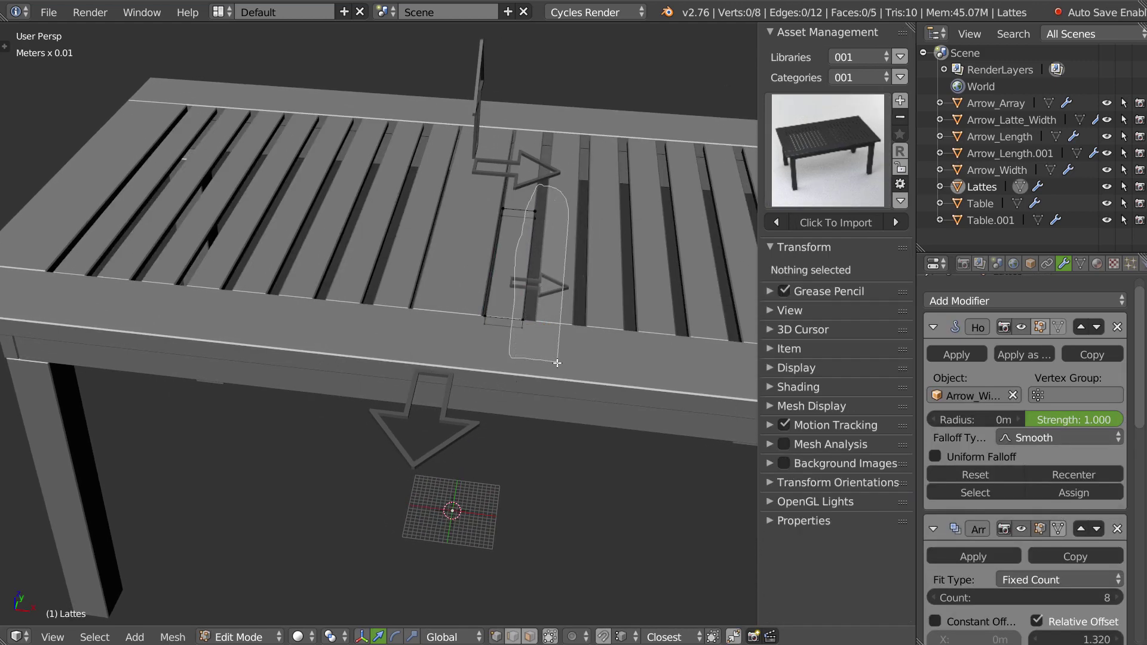
pyautogui.keyDown('ctrl'); pyautogui.moveTo(527, 206); pyautogui.dragTo(530, 230); pyautogui.keyUp('ctrl')
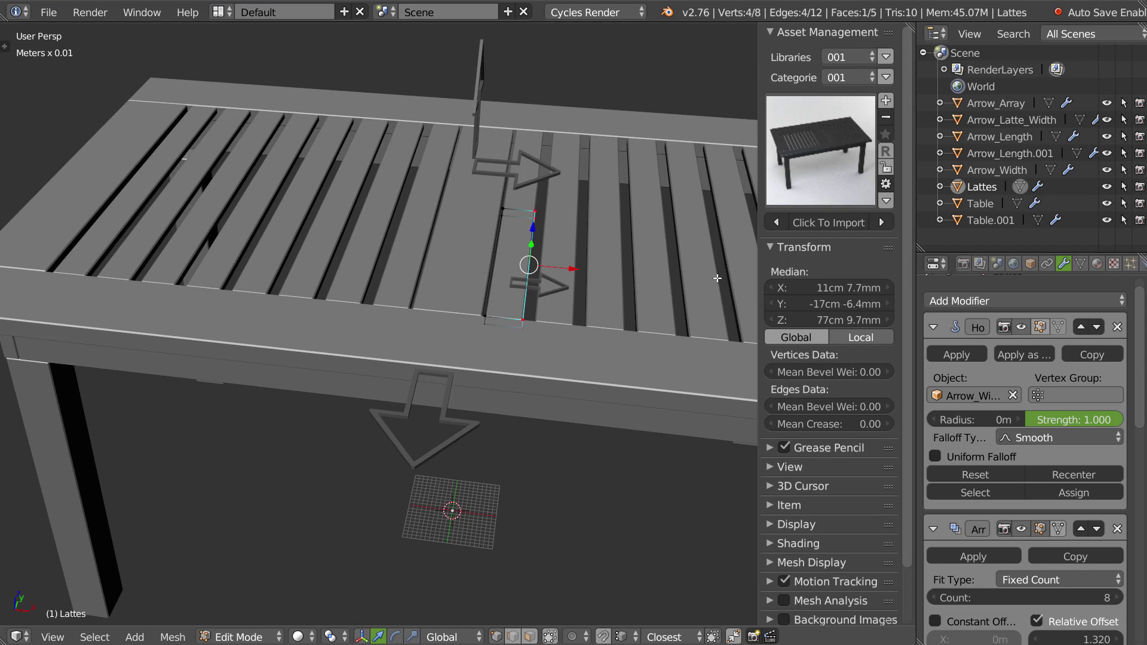
pyautogui.press('Tab')
pyautogui.press('Tab')
# Hook the slat's selected end edge to the Arrow_Latte_Width arrow.
pyautogui.rightClick(539, 288)
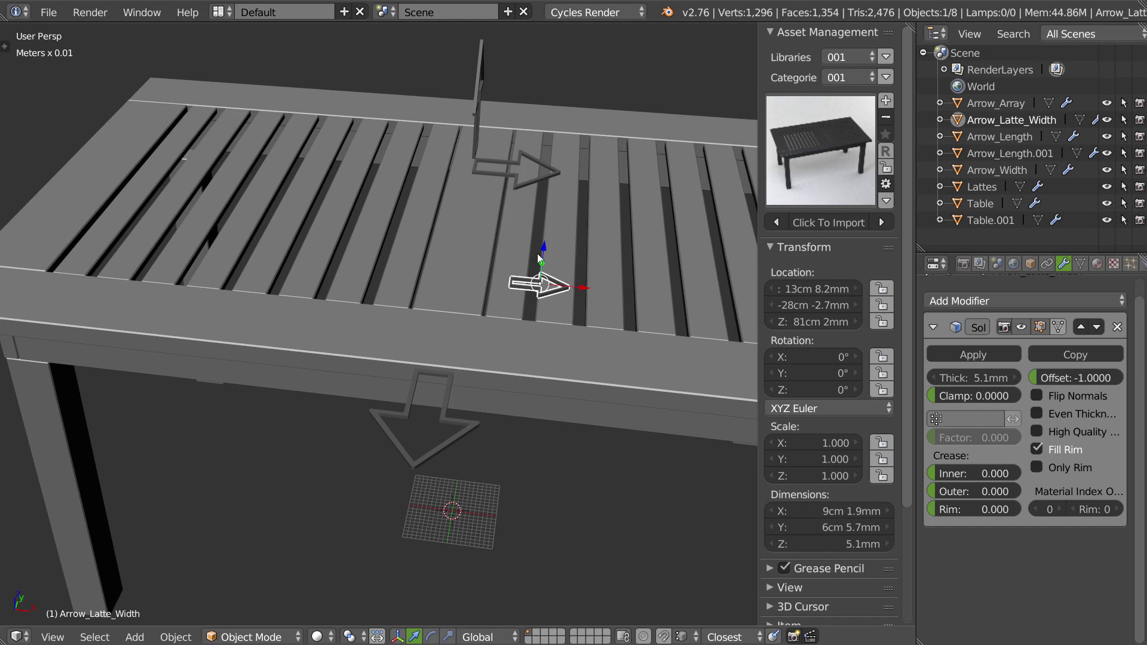
pyautogui.rightClick(519, 284)
pyautogui.press('Tab')
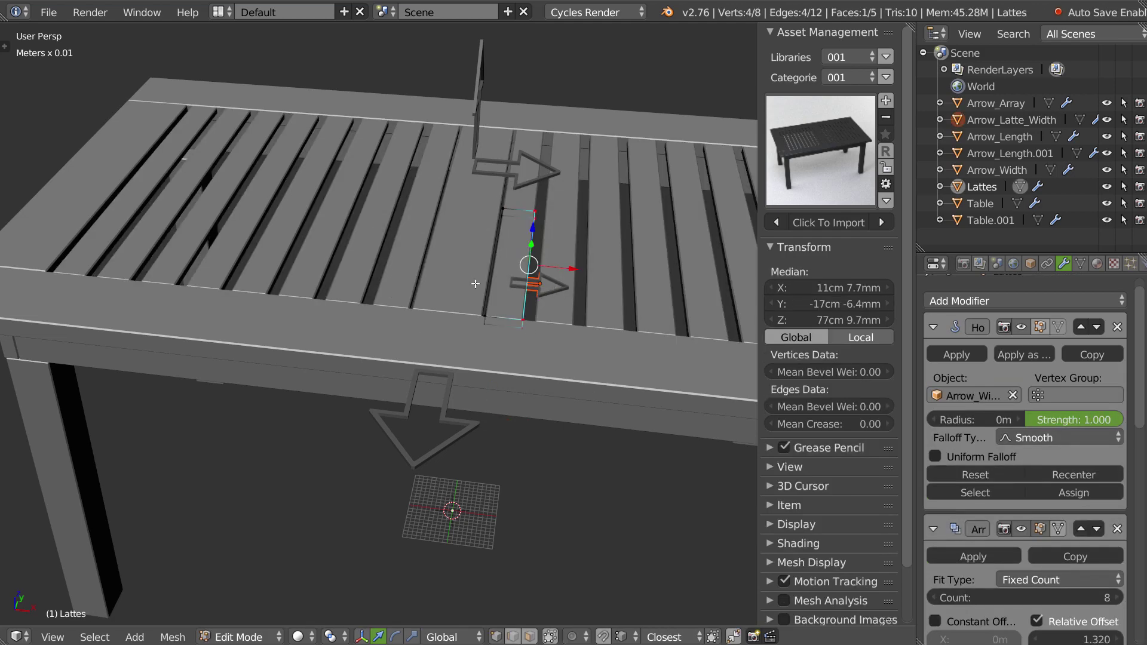
pyautogui.hotkey('ctrl', 'h')
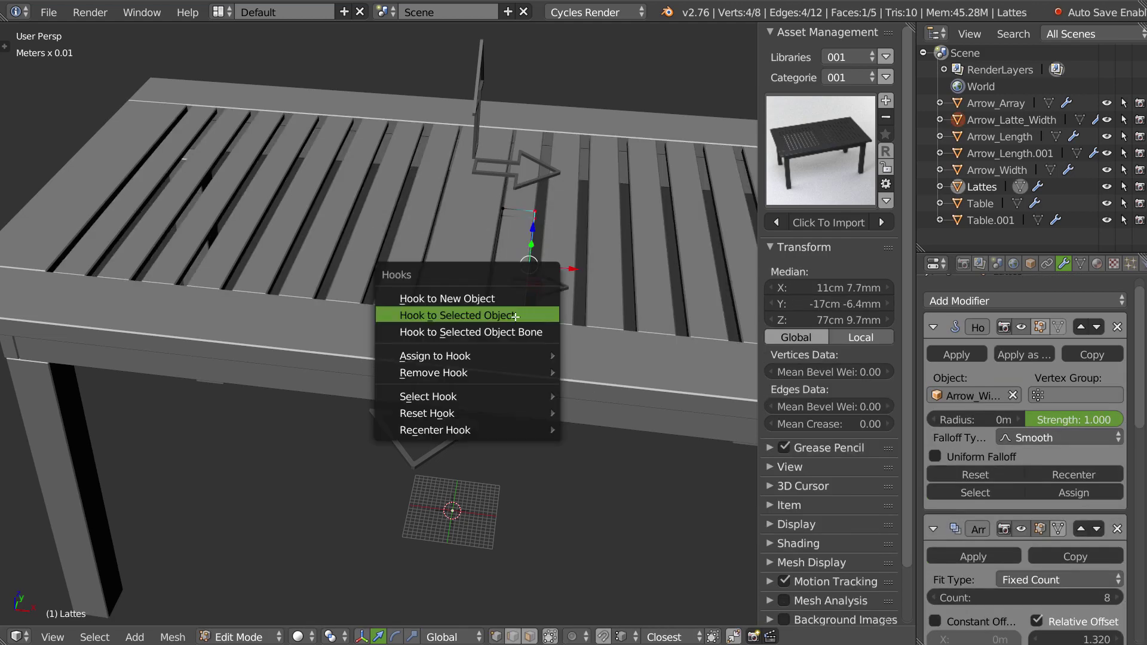
pyautogui.click(516, 317)
pyautogui.press('Tab')
pyautogui.click(517, 226)
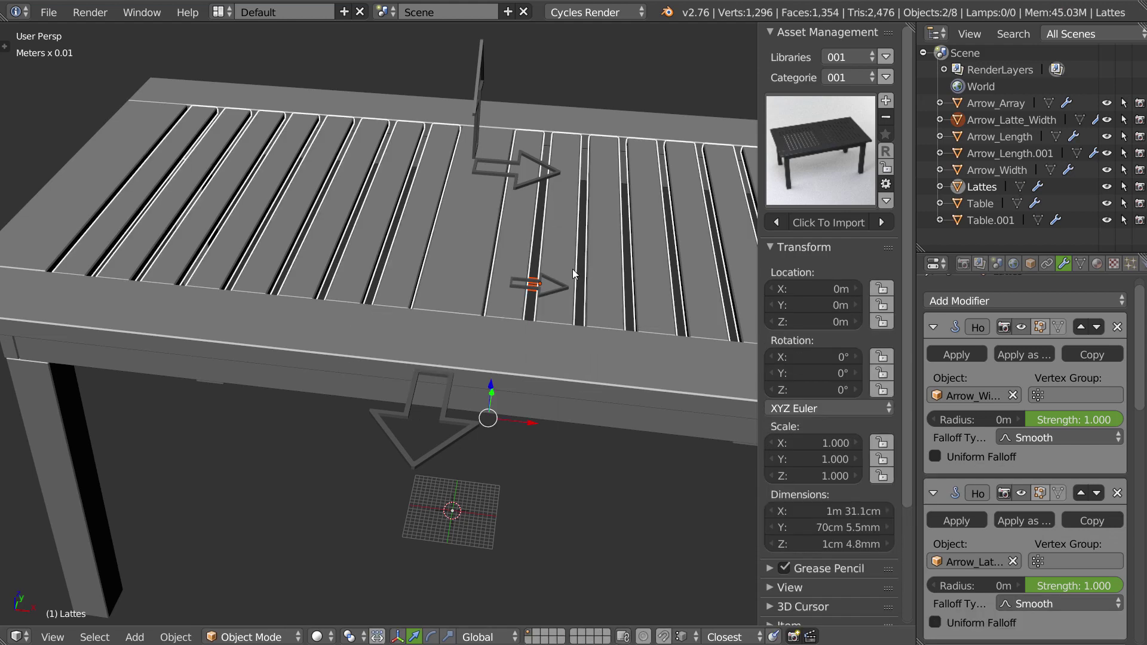
# Orbit around the table and select the Arrow_Latte_Width arrow.
pyautogui.moveTo(573, 269)
pyautogui.mouseDown(button='middle')
pyautogui.moveTo(611, 232)
pyautogui.moveTo(612, 280)
pyautogui.moveTo(653, 245)
pyautogui.moveTo(525, 296)
pyautogui.moveTo(612, 301)
pyautogui.moveTo(602, 271)
pyautogui.mouseUp(button='middle')
pyautogui.scroll(-3, 611, 279)
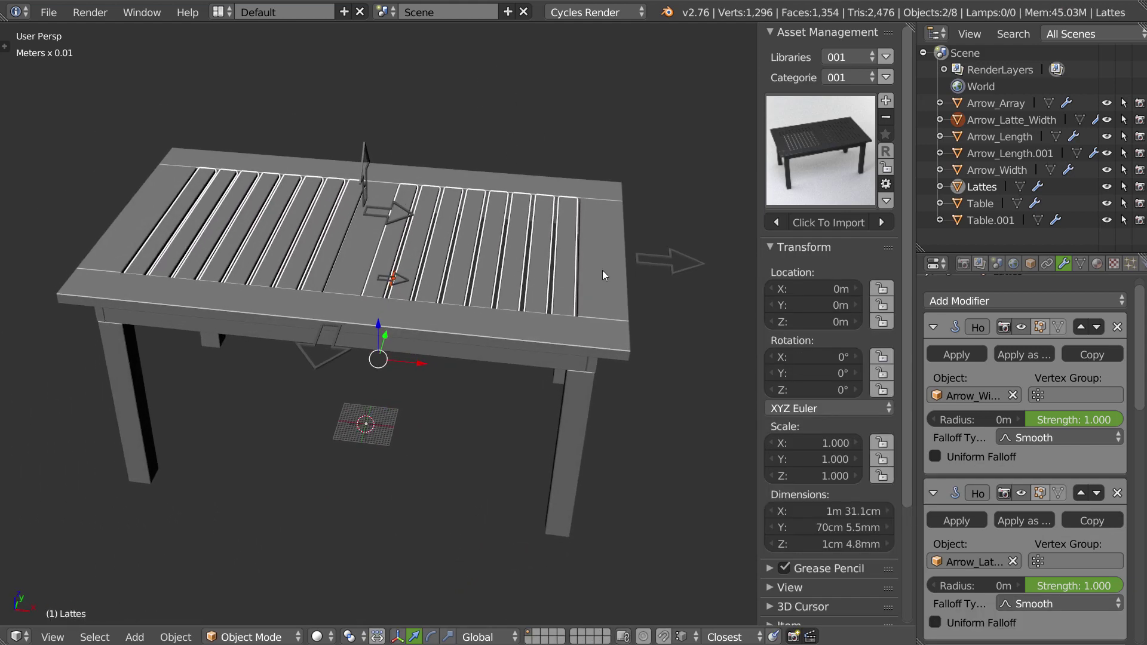
pyautogui.scroll(2, 499, 214)
pyautogui.scroll(2, 430, 274)
pyautogui.rightClick(430, 273)
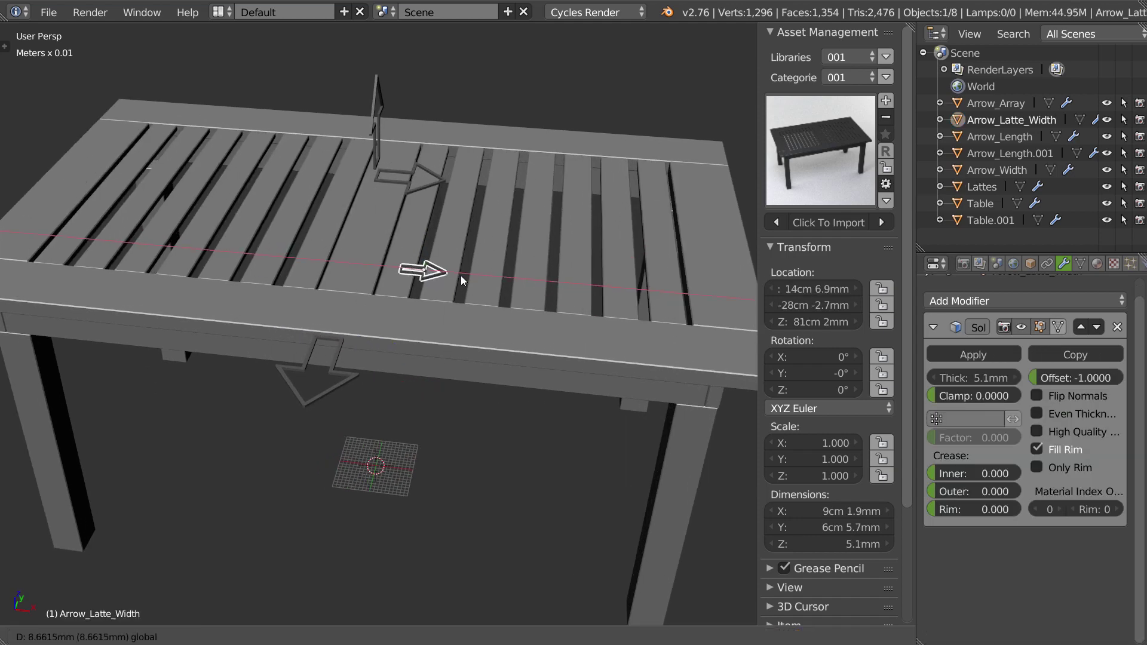
# Widen the slats with Arrow_Latte_Width, test Arrow_Width, and cancel an Arrow_Length test move.
pyautogui.moveTo(461, 275)
pyautogui.mouseDown()
pyautogui.moveTo(489, 278)
pyautogui.moveTo(447, 277)
pyautogui.mouseUp()
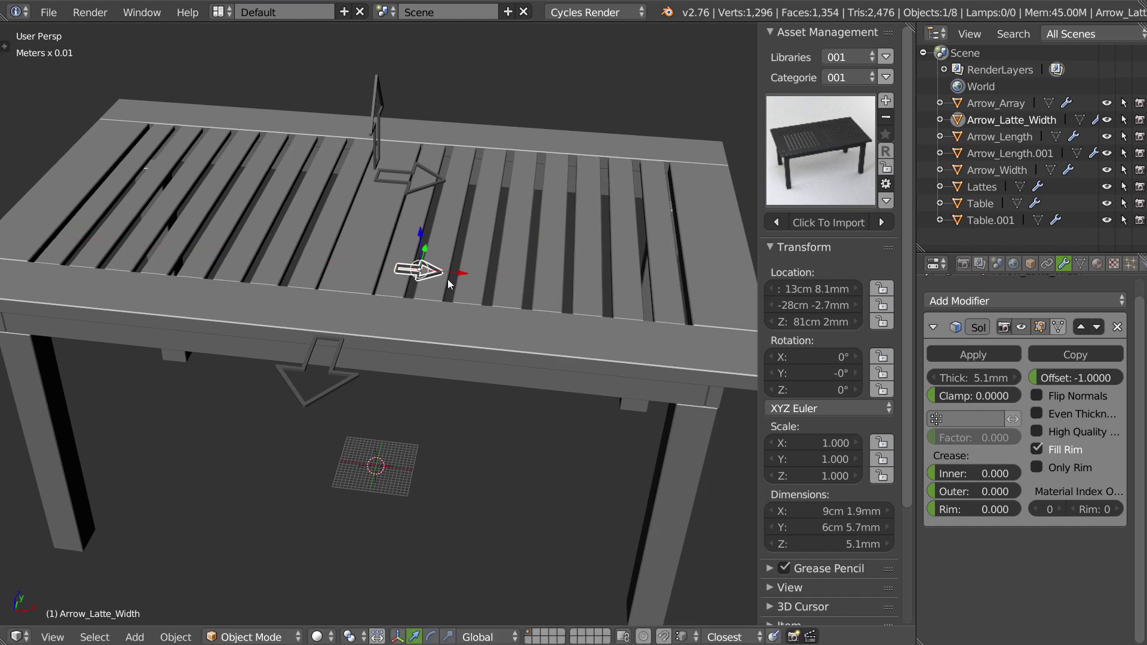
pyautogui.moveTo(447, 277); pyautogui.dragTo(363, 282, button='middle')
pyautogui.rightClick(264, 295)
pyautogui.moveTo(262, 293); pyautogui.dragTo(315, 307)
pyautogui.moveTo(315, 307)
pyautogui.mouseDown(button='middle')
pyautogui.moveTo(395, 299)
pyautogui.moveTo(479, 259)
pyautogui.mouseUp(button='middle')
pyautogui.rightClick(628, 176)
pyautogui.moveTo(666, 173); pyautogui.dragTo(696, 179)
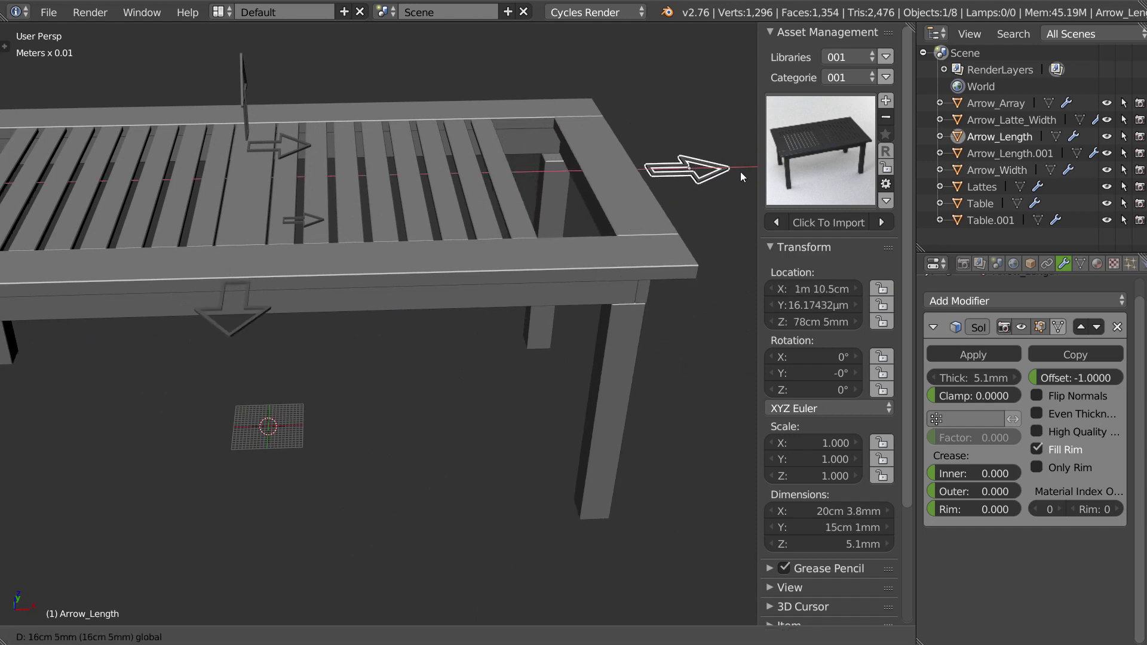
pyautogui.press('Escape')
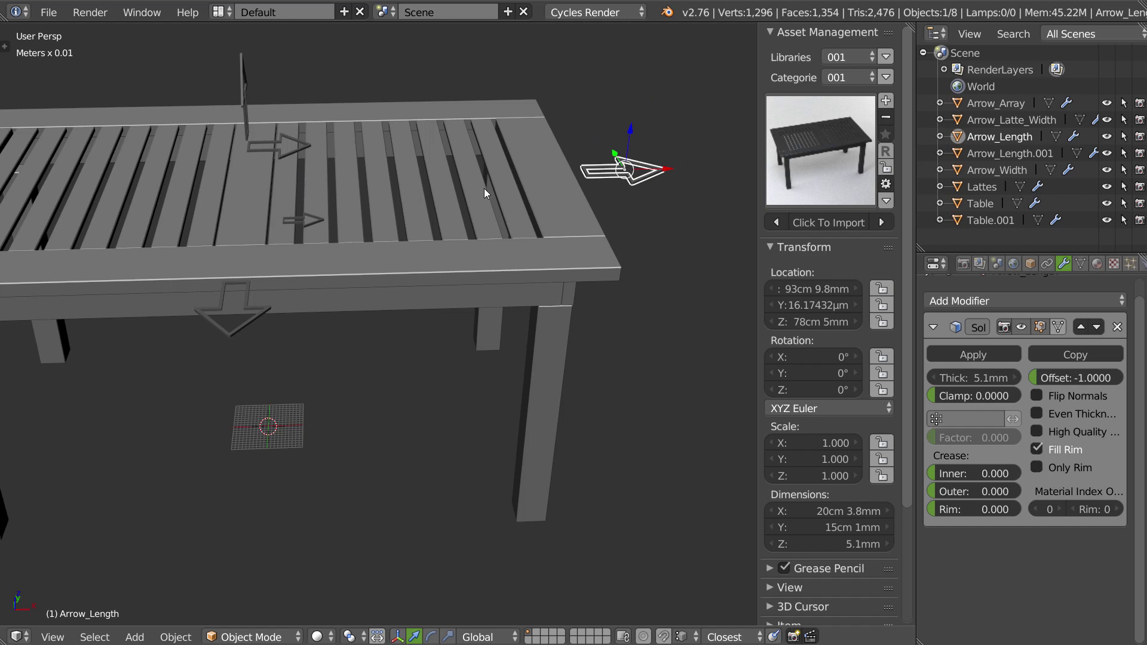
# Select the Arrow_Length.001 height arrow and drag it to adjust the table height.
pyautogui.rightClick(420, 212)
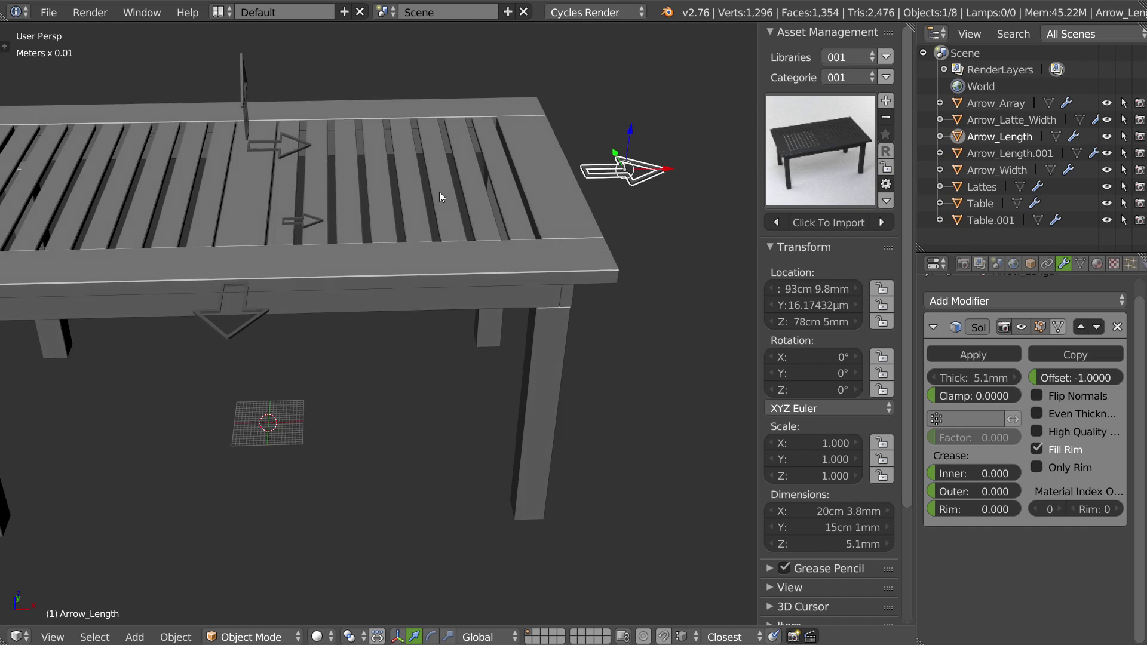
pyautogui.rightClick(298, 143)
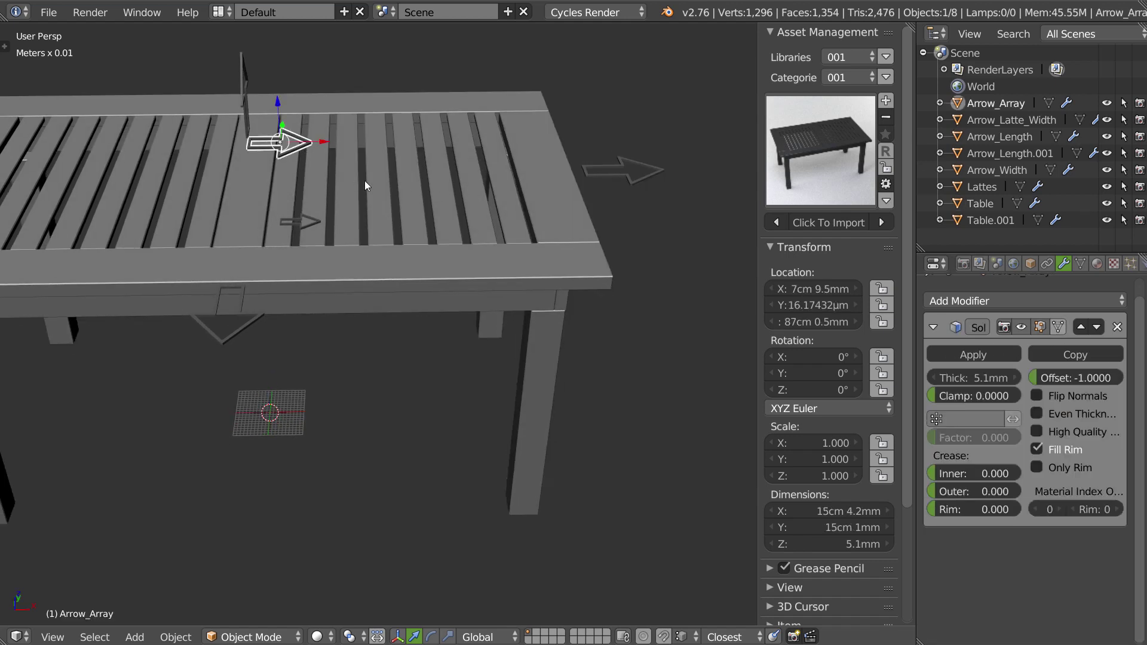
pyautogui.moveTo(365, 180)
pyautogui.mouseDown(button='middle')
pyautogui.moveTo(356, 166)
pyautogui.moveTo(474, 224)
pyautogui.moveTo(418, 185)
pyautogui.moveTo(367, 218)
pyautogui.moveTo(388, 233)
pyautogui.moveTo(550, 252)
pyautogui.moveTo(470, 245)
pyautogui.moveTo(585, 193)
pyautogui.mouseUp(button='middle')
pyautogui.moveTo(266, 216); pyautogui.dragTo(452, 158, button='middle')
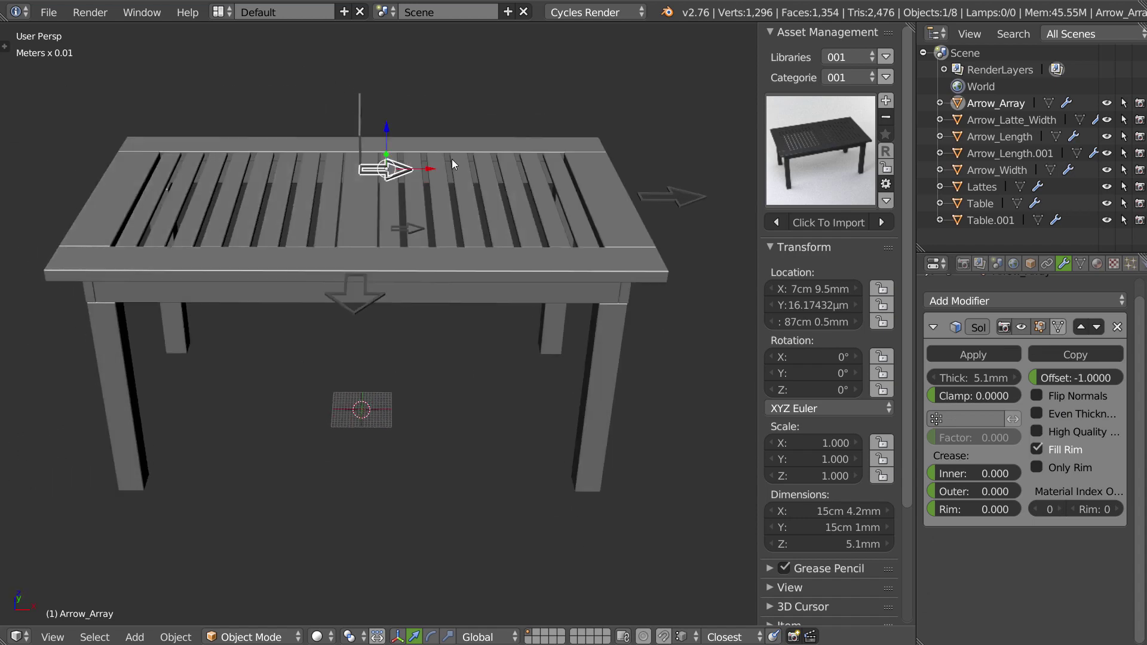
pyautogui.rightClick(361, 118)
pyautogui.moveTo(362, 118); pyautogui.dragTo(361, 105, button='middle')
# Raise the Arrow_Length.001 arrow vertically above the table.
pyautogui.press('g')
pyautogui.press('z')
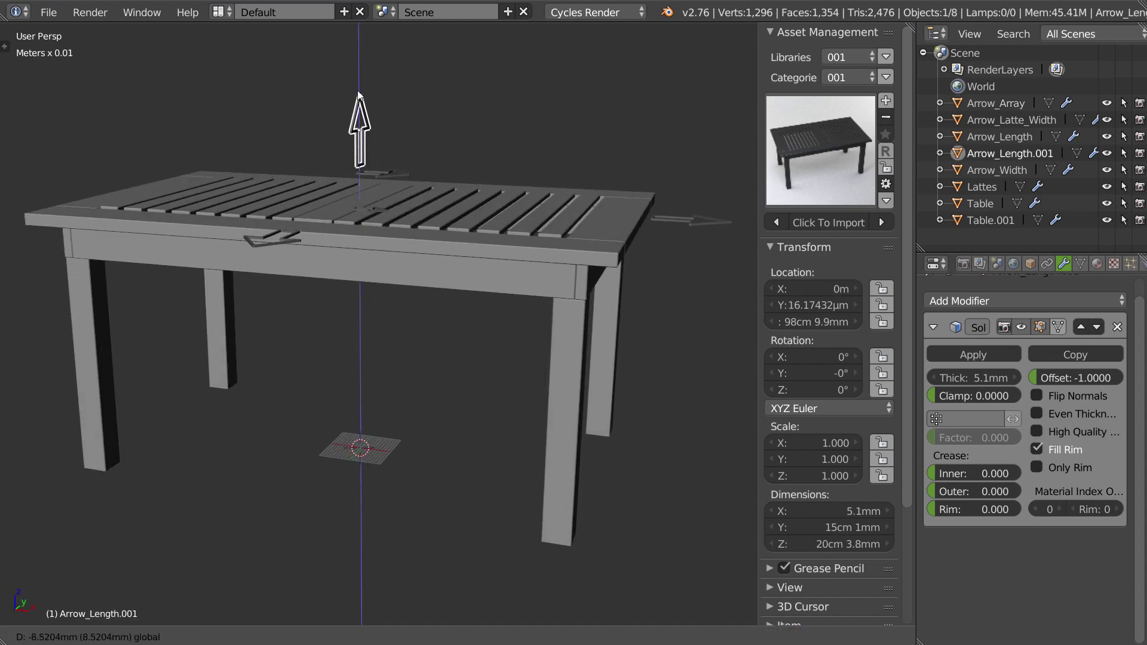
pyautogui.click(357, 91)
pyautogui.moveTo(386, 155)
pyautogui.mouseDown(button='middle')
pyautogui.moveTo(369, 211)
pyautogui.moveTo(426, 159)
pyautogui.moveTo(368, 193)
pyautogui.mouseUp(button='middle')
# Select only the middle face of the Table.001 top panel.
pyautogui.rightClick(369, 193)
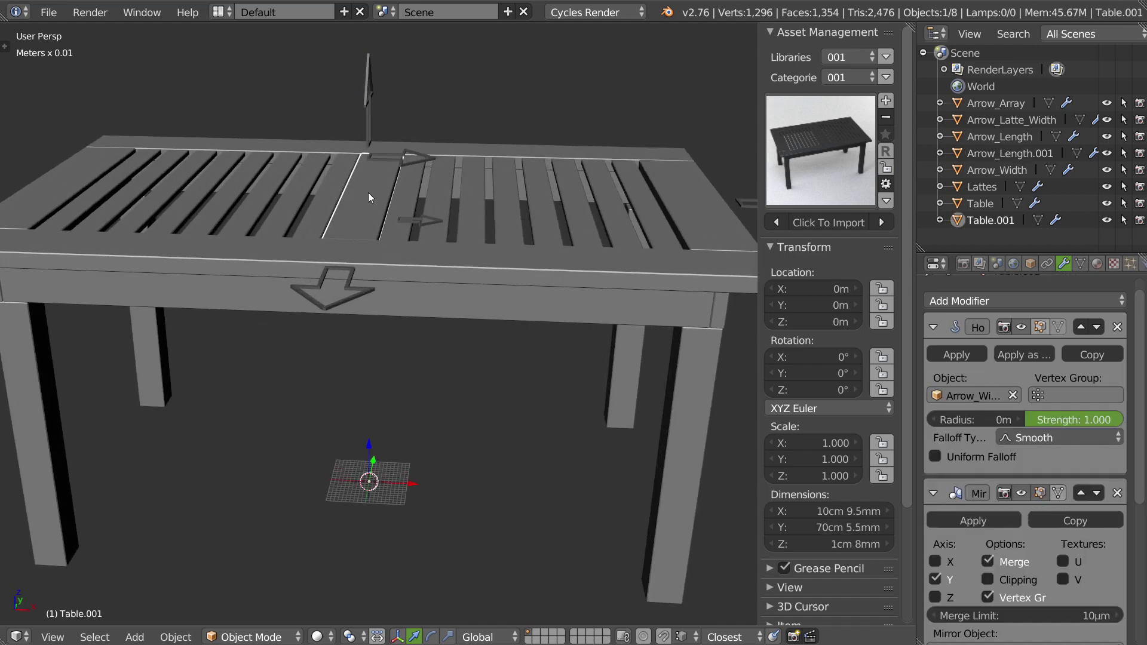
pyautogui.press('Tab')
pyautogui.press('a')
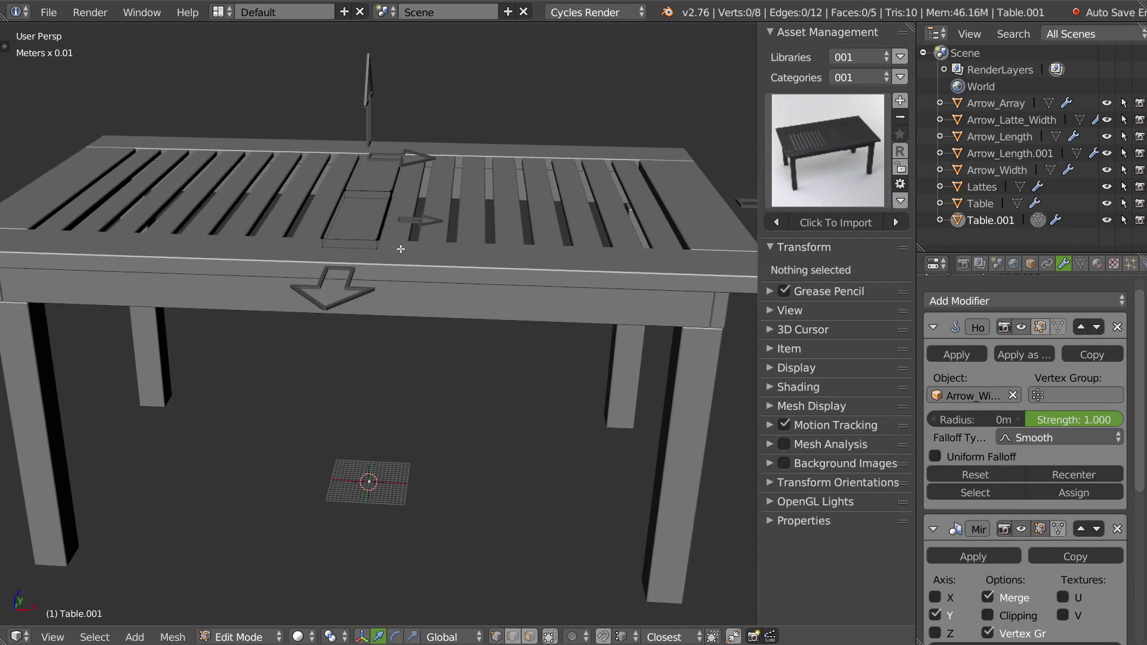
pyautogui.rightClick(401, 248)
pyautogui.moveTo(436, 72); pyautogui.dragTo(386, 112, button='middle')
pyautogui.press('Tab')
# Hook that Table.001 face to the Arrow_Length.001 arrow.
pyautogui.rightClick(387, 96)
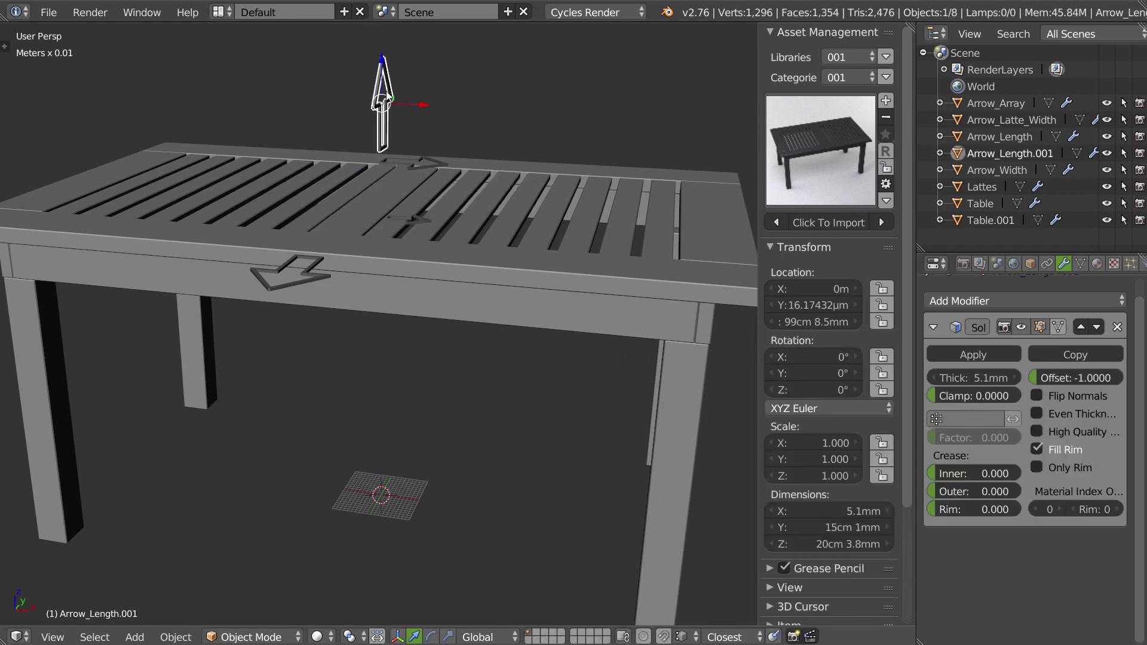
pyautogui.keyDown('shift'); pyautogui.rightClick(377, 229); pyautogui.keyUp('shift')
pyautogui.press('Tab')
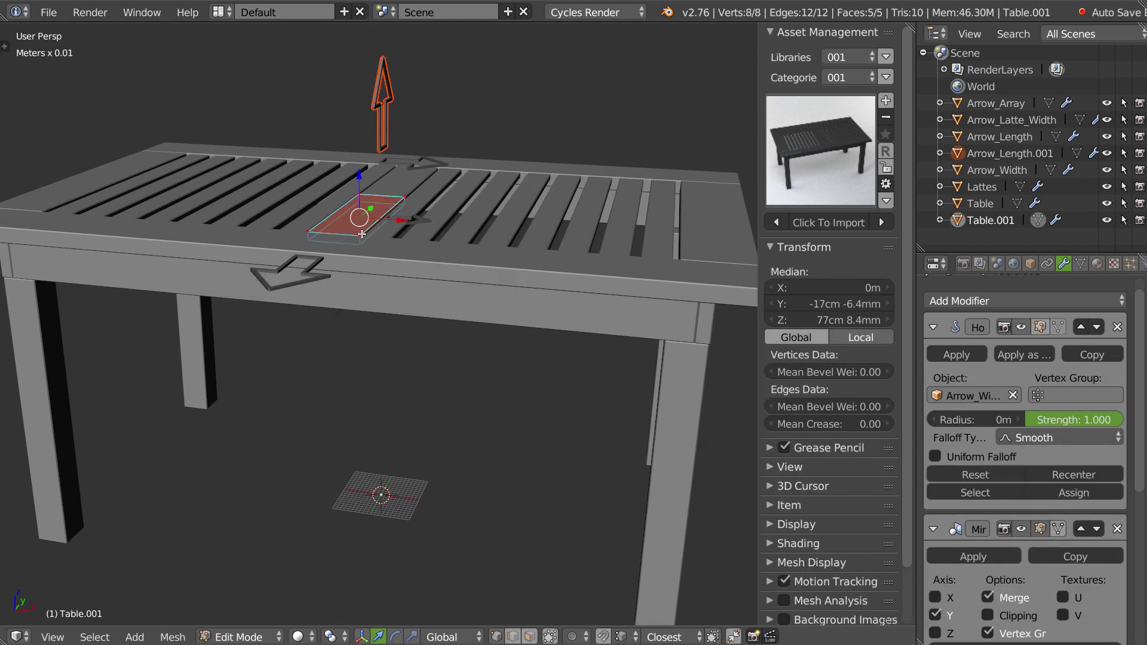
pyautogui.hotkey('ctrl', 'h')
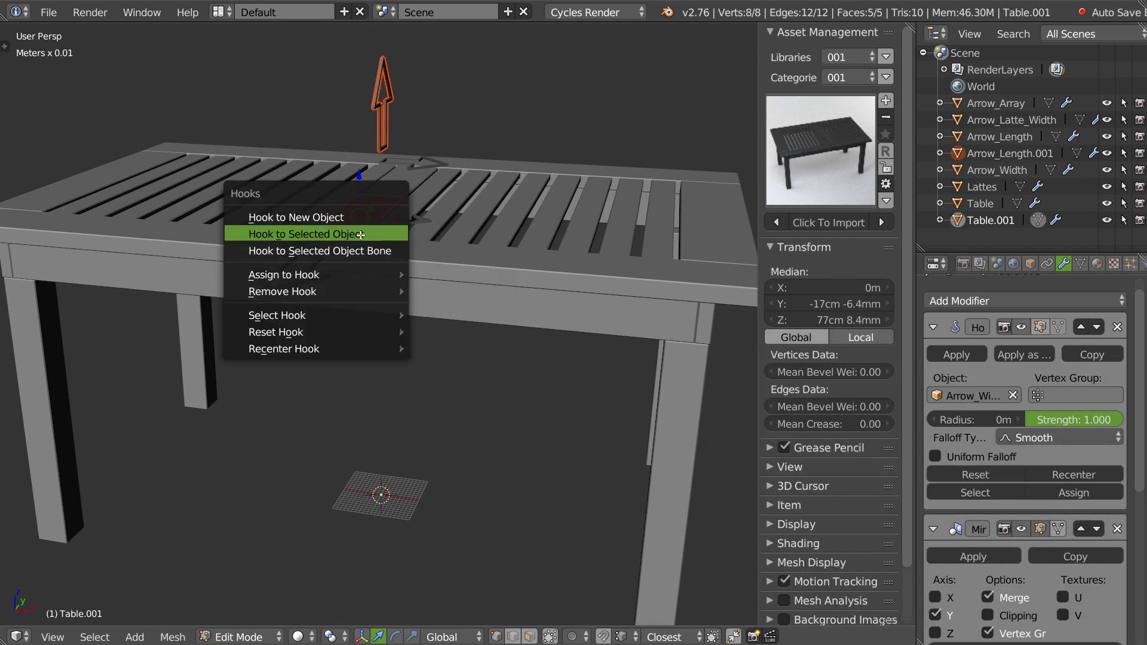
pyautogui.click(361, 236)
pyautogui.press('Tab')
# Hook the Lattes slat vertices to the Arrow_Length.001 arrow as well.
pyautogui.rightClick(421, 195)
pyautogui.press('Tab')
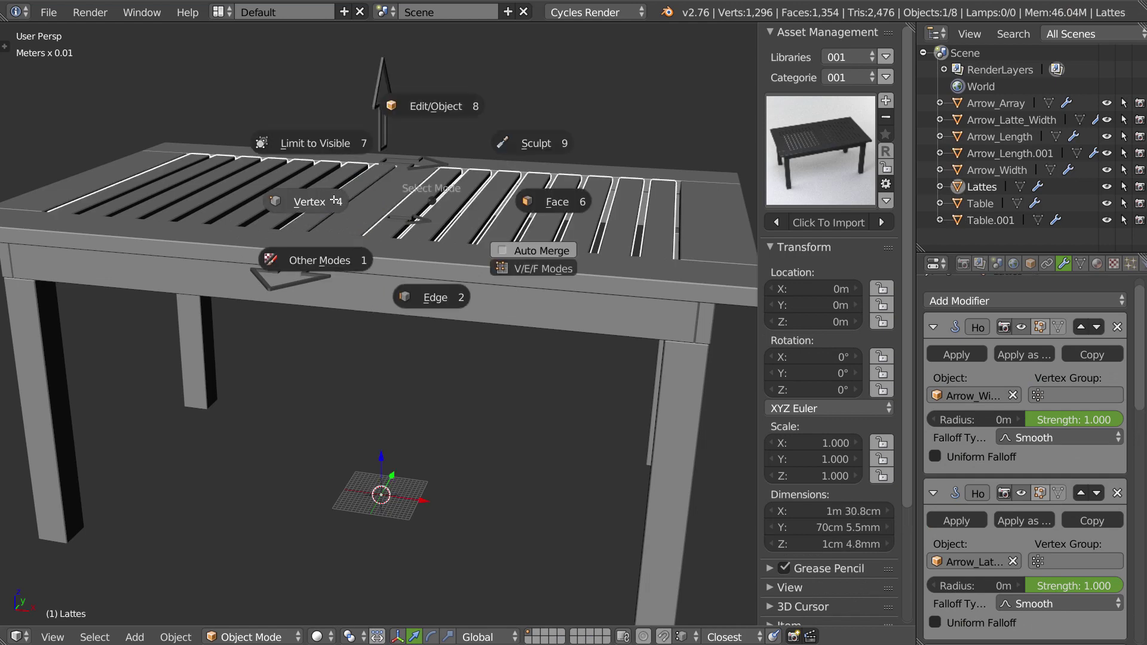
pyautogui.click(334, 200)
pyautogui.press('a')
pyautogui.press('Tab')
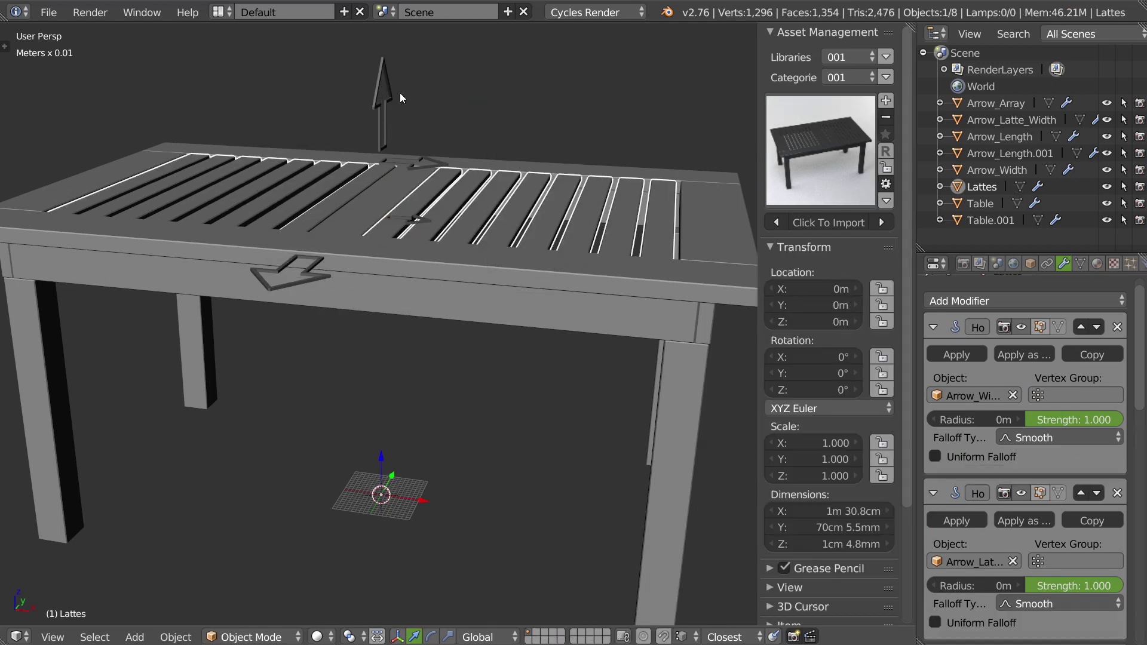
pyautogui.rightClick(400, 93)
pyautogui.keyDown('shift'); pyautogui.rightClick(426, 199); pyautogui.keyUp('shift')
pyautogui.press('Tab')
pyautogui.click(387, 221)
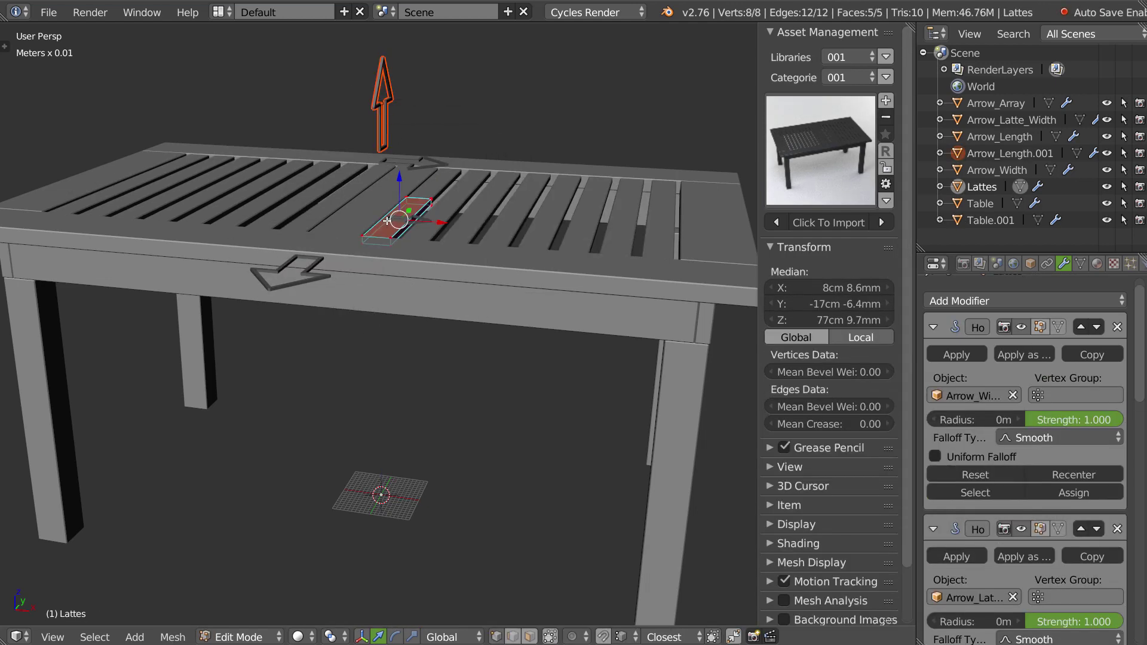
pyautogui.hotkey('ctrl', 'h')
pyautogui.click(388, 222)
pyautogui.press('Tab')
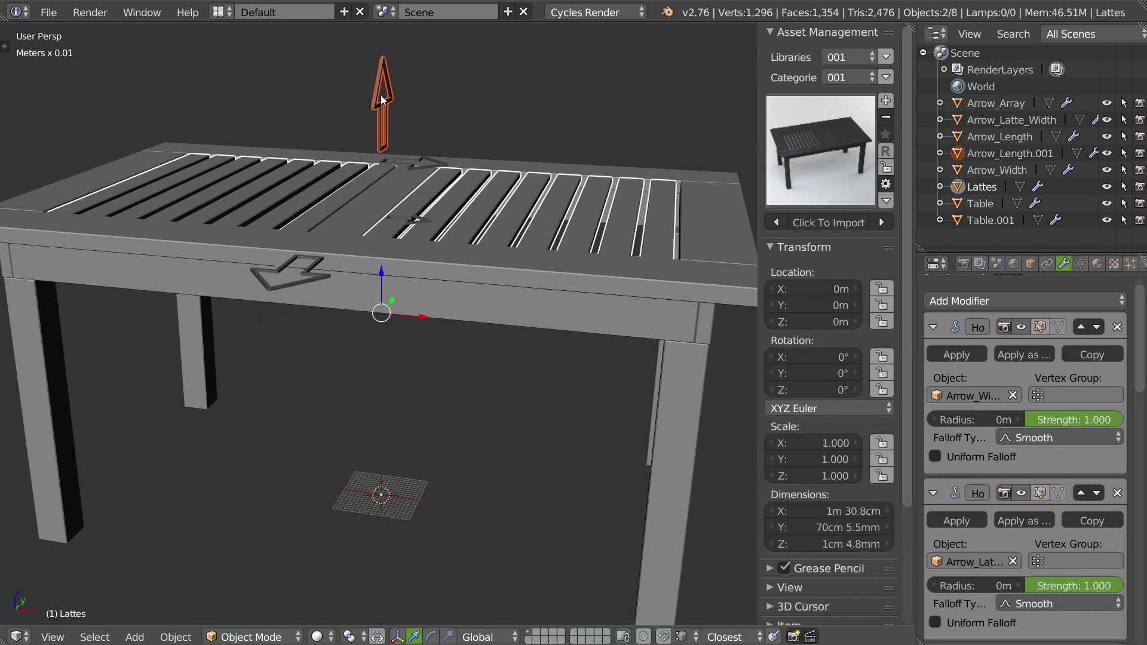
pyautogui.rightClick(383, 101)
# Test-move Arrow_Length.001 vertically and cancel, leaving it in place.
pyautogui.press('g')
pyautogui.press('z')
pyautogui.rightClick(390, 204)
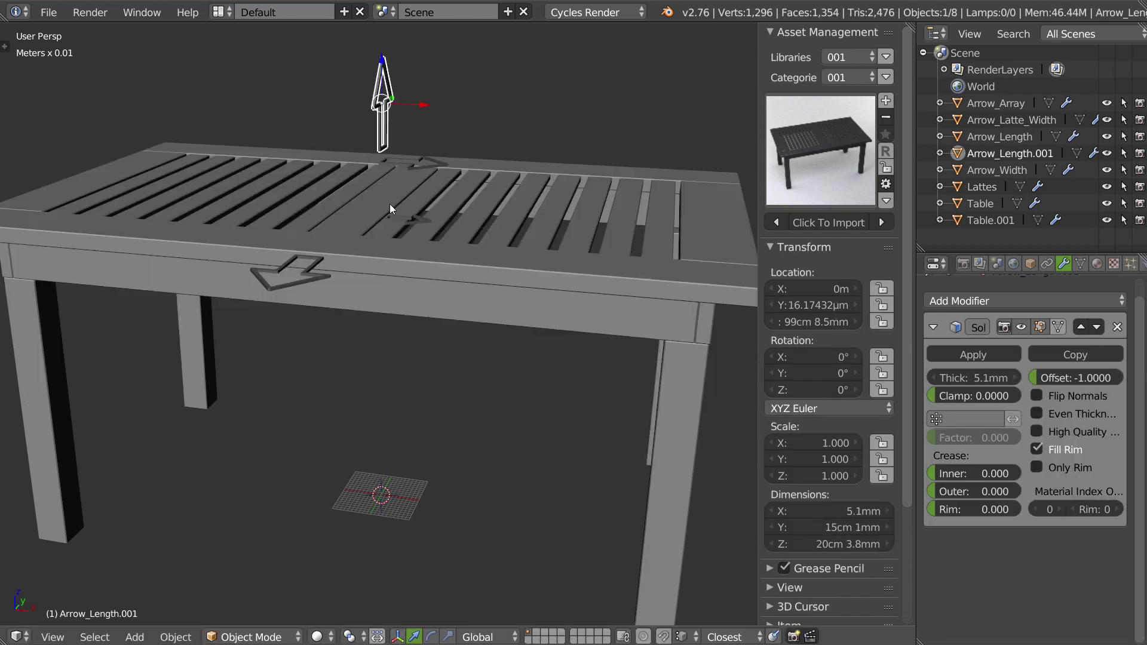
pyautogui.scroll(-3, 541, 163)
pyautogui.scroll(1, 714, 231)
# Orbit around the table, checking the Arrow_Length and Arrow_Width arrows.
pyautogui.rightClick(687, 222)
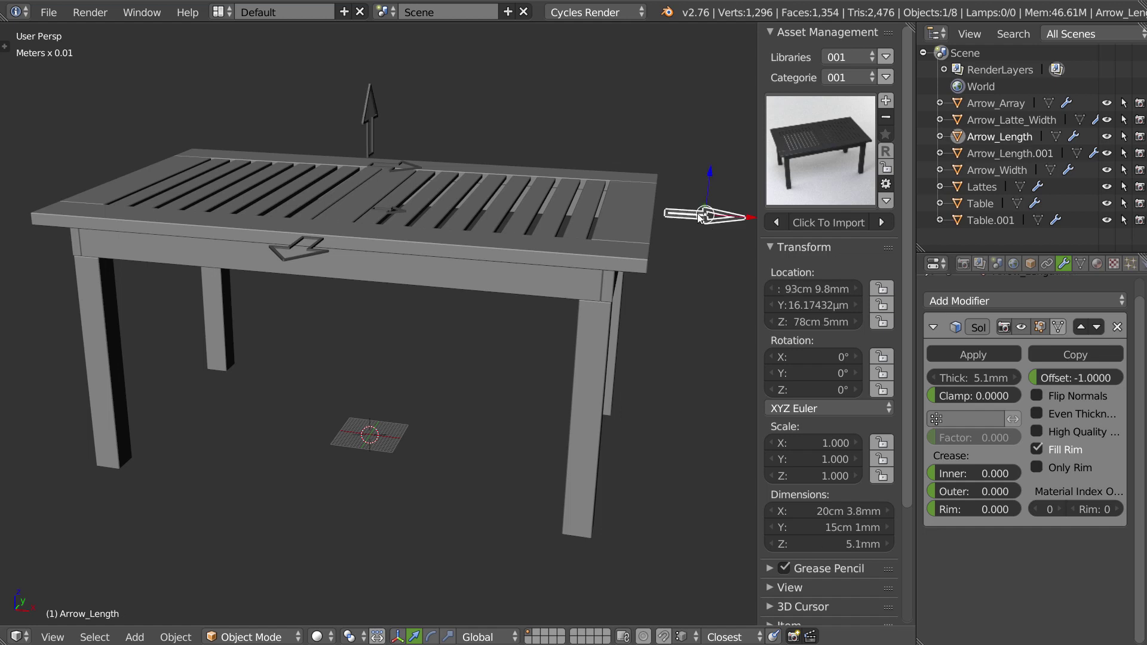
pyautogui.scroll(-2, 550, 247)
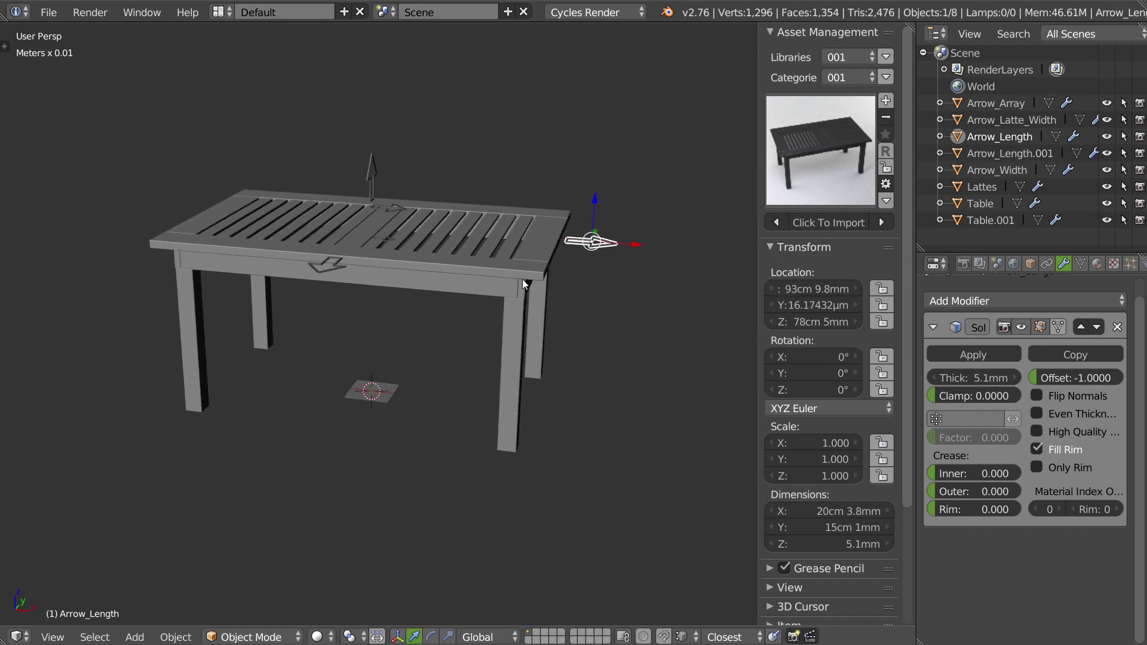
pyautogui.moveTo(523, 279); pyautogui.dragTo(416, 251, button='middle')
pyautogui.rightClick(369, 195)
pyautogui.moveTo(370, 195)
pyautogui.mouseDown(button='middle')
pyautogui.moveTo(341, 209)
pyautogui.moveTo(350, 235)
pyautogui.moveTo(445, 239)
pyautogui.mouseUp(button='middle')
pyautogui.scroll(3, 445, 240)
pyautogui.moveTo(403, 126); pyautogui.dragTo(422, 105, button='middle')
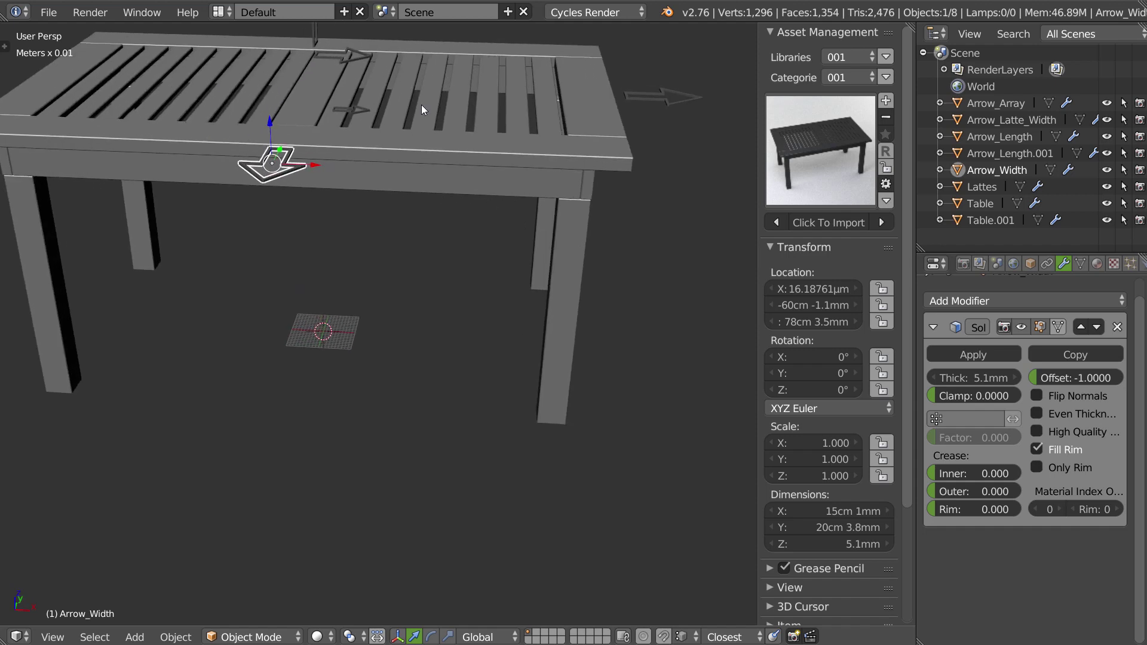
pyautogui.scroll(3, 366, 145)
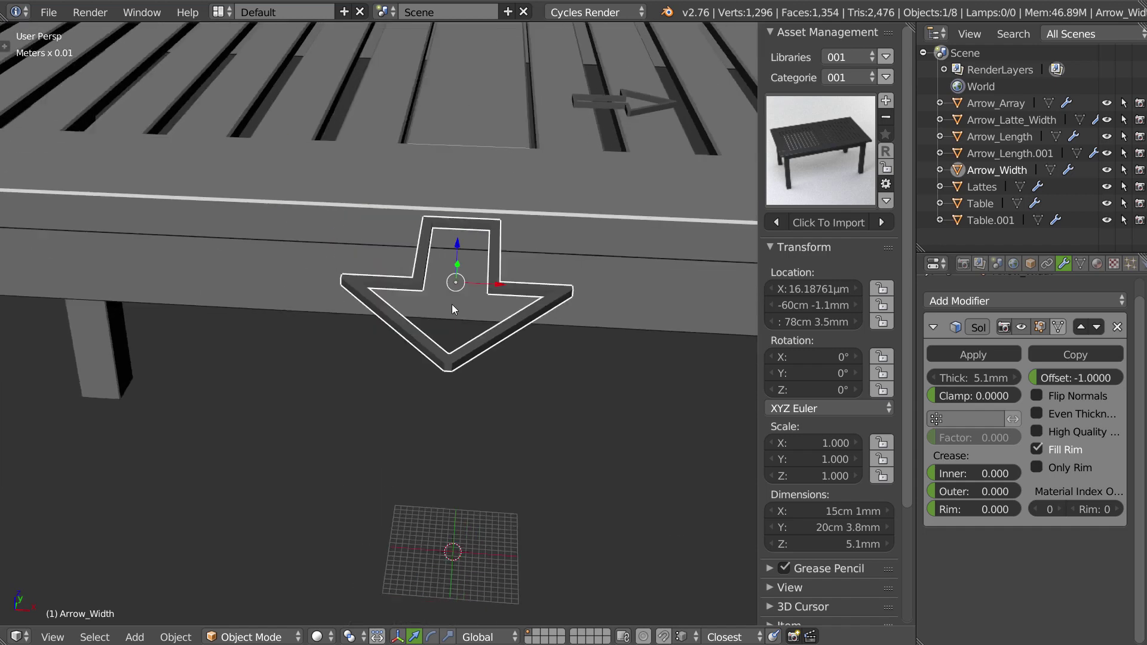
pyautogui.moveTo(452, 304); pyautogui.dragTo(679, 220, button='middle')
pyautogui.scroll(1, 465, 257)
pyautogui.scroll(3, 465, 257)
# Move the Arrow_Latte_Width arrow along X to 13cm 8.1mm.
pyautogui.rightClick(490, 206)
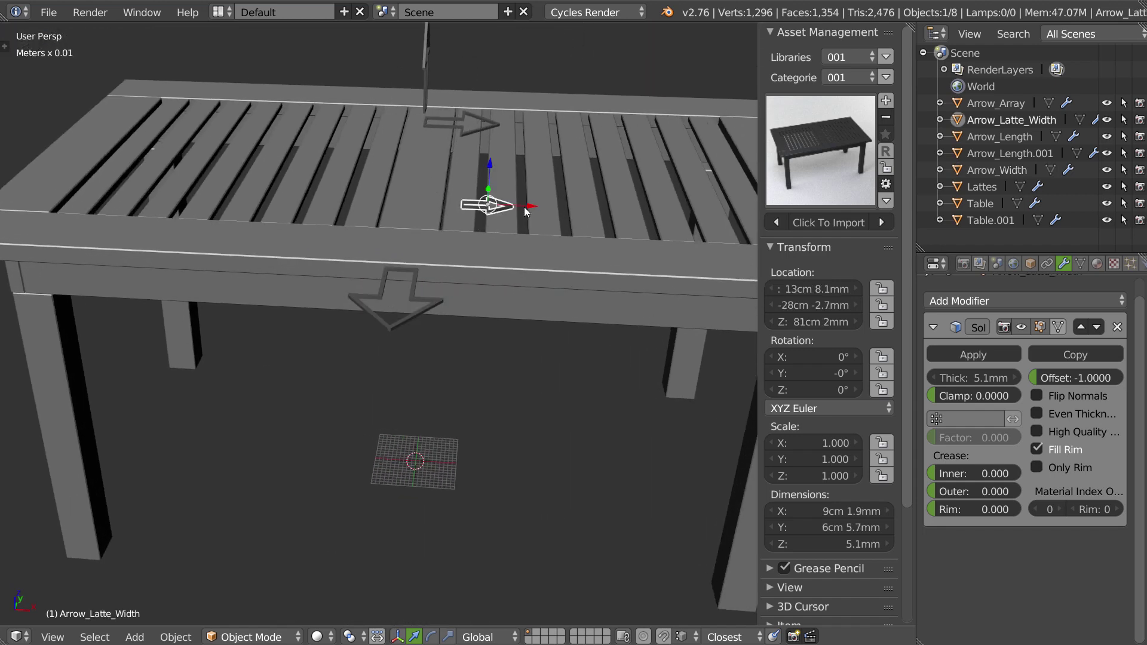
pyautogui.press('g')
pyautogui.press('x')
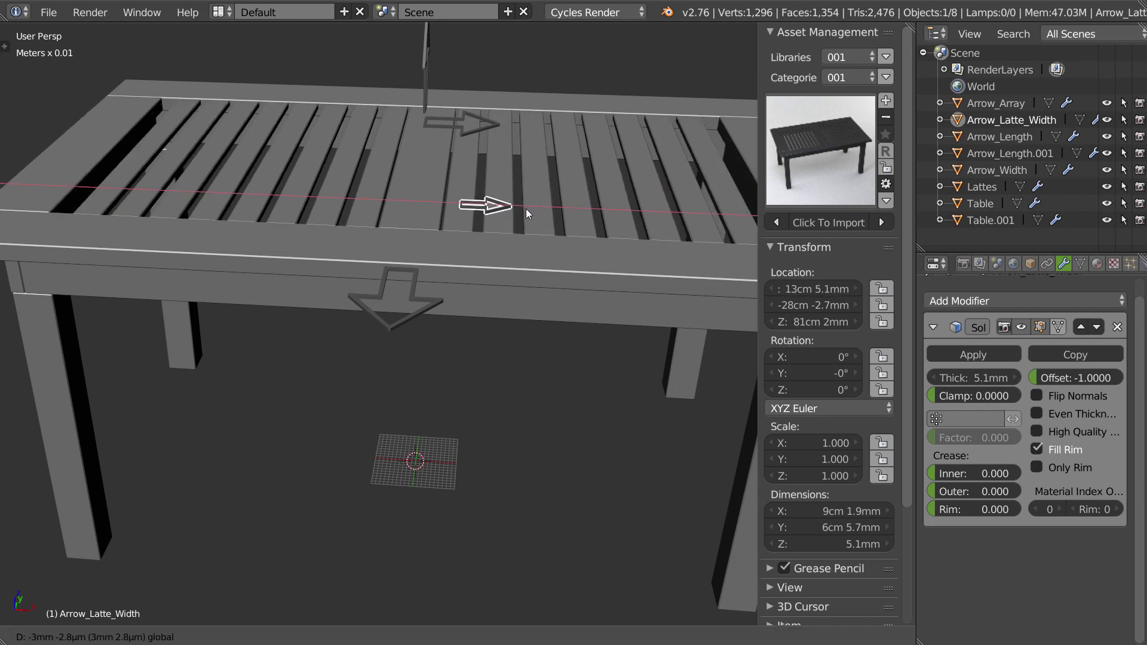
pyautogui.click(527, 208)
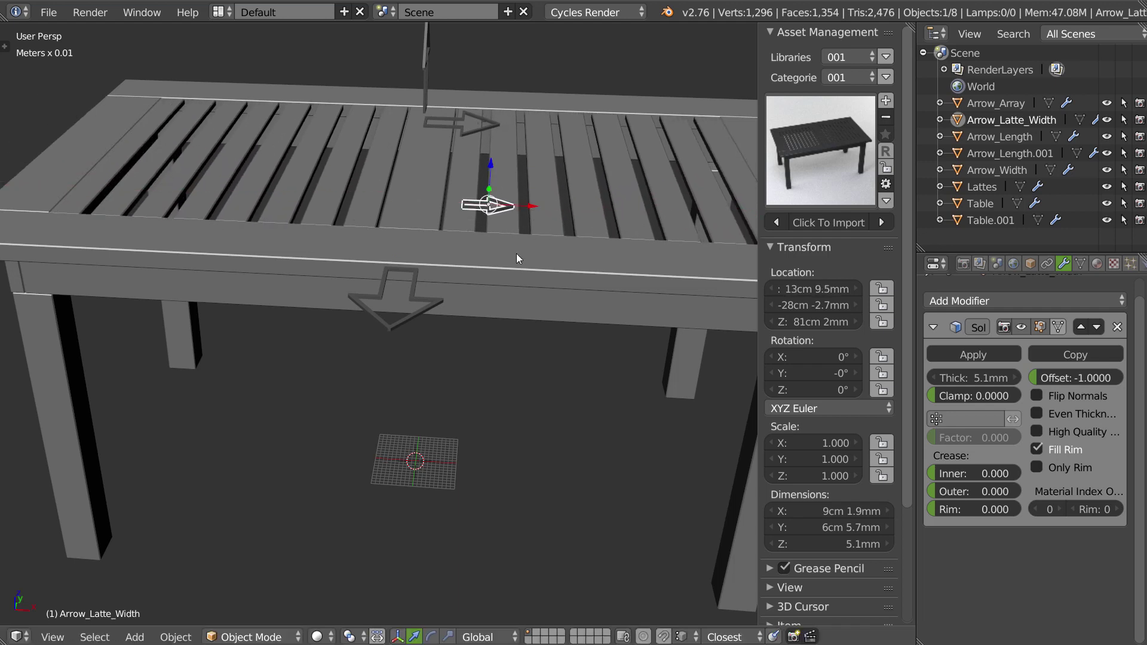
pyautogui.moveTo(519, 230); pyautogui.dragTo(549, 216, button='middle')
pyautogui.scroll(-4, 550, 216)
pyautogui.moveTo(452, 288)
pyautogui.mouseDown(button='middle')
pyautogui.moveTo(521, 247)
pyautogui.moveTo(451, 223)
pyautogui.mouseUp(button='middle')
pyautogui.scroll(4, 527, 241)
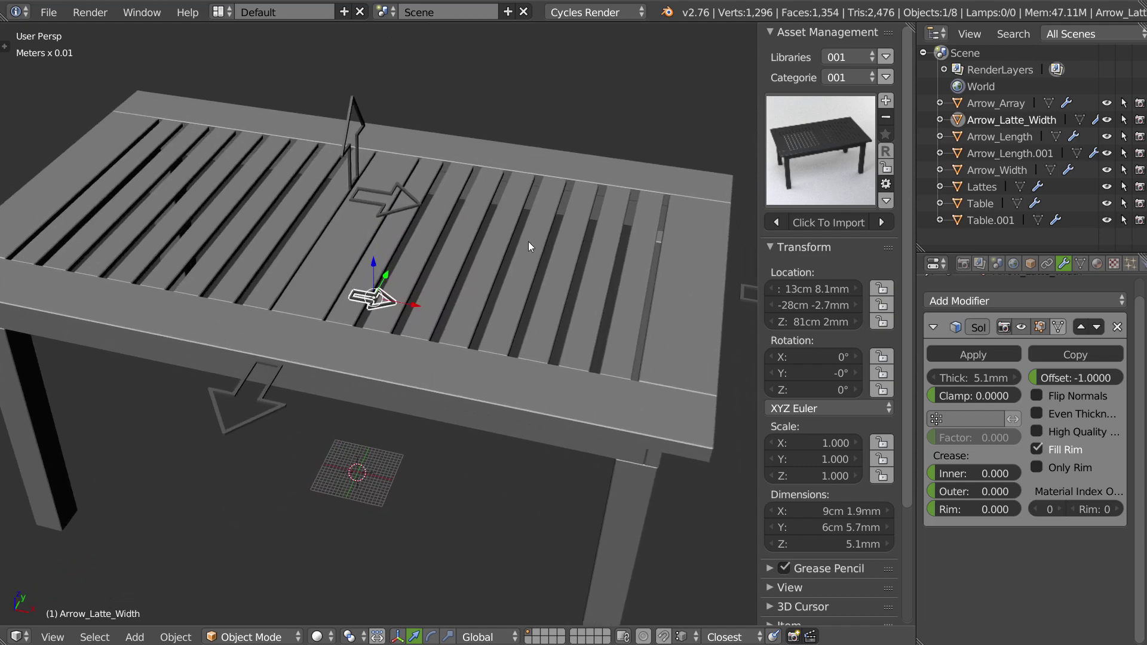
# Lower Arrow_Array to Z 85cm 5mm and apply its transform keeping the origin.
pyautogui.rightClick(397, 209)
pyautogui.moveTo(376, 217)
pyautogui.mouseDown(button='middle')
pyautogui.moveTo(444, 187)
pyautogui.moveTo(427, 193)
pyautogui.mouseUp(button='middle')
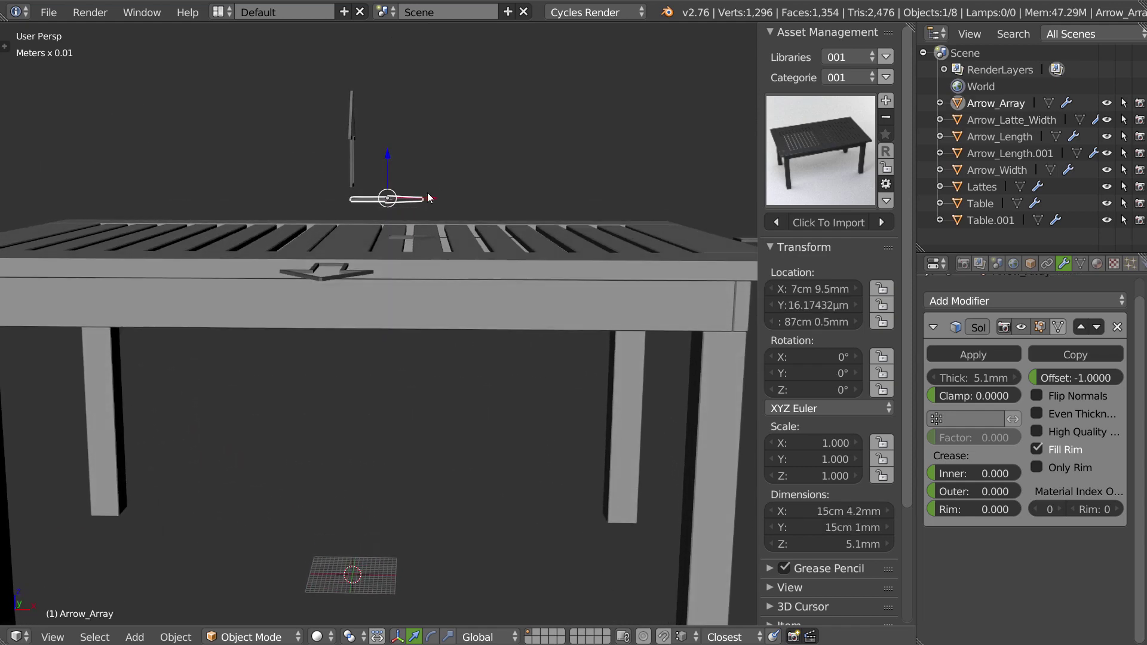
pyautogui.moveTo(386, 162); pyautogui.dragTo(382, 166)
pyautogui.moveTo(383, 165)
pyautogui.mouseDown(button='middle')
pyautogui.moveTo(427, 242)
pyautogui.moveTo(461, 226)
pyautogui.moveTo(438, 243)
pyautogui.moveTo(482, 104)
pyautogui.mouseUp(button='middle')
pyautogui.rightClick(448, 233)
pyautogui.click(305, 282)
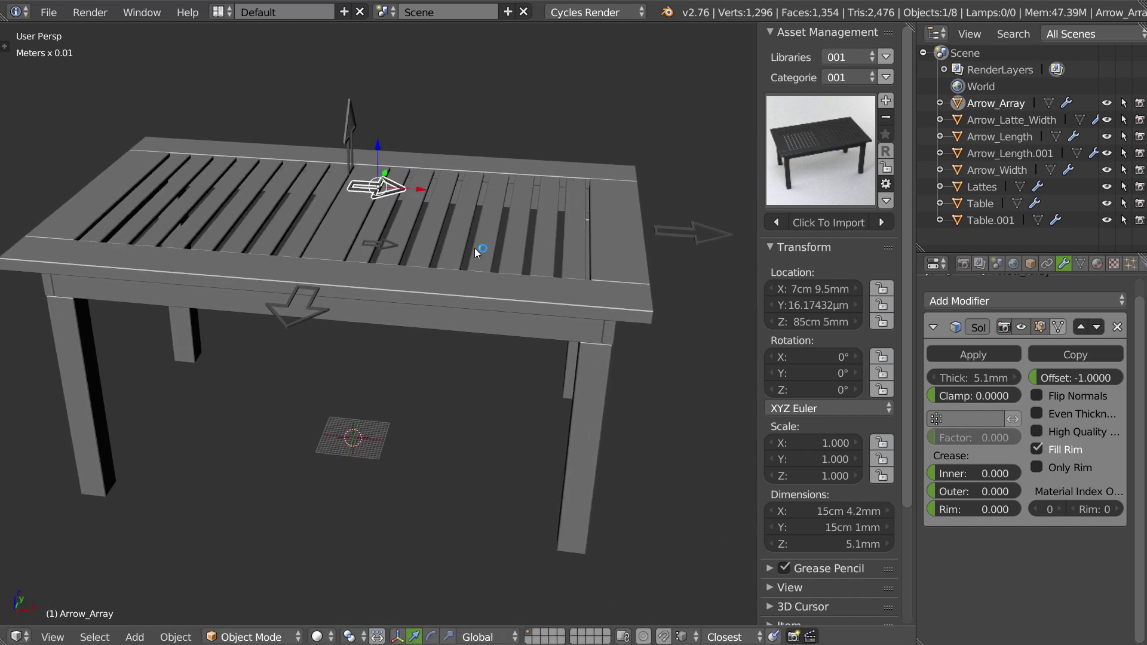
pyautogui.click(407, 225)
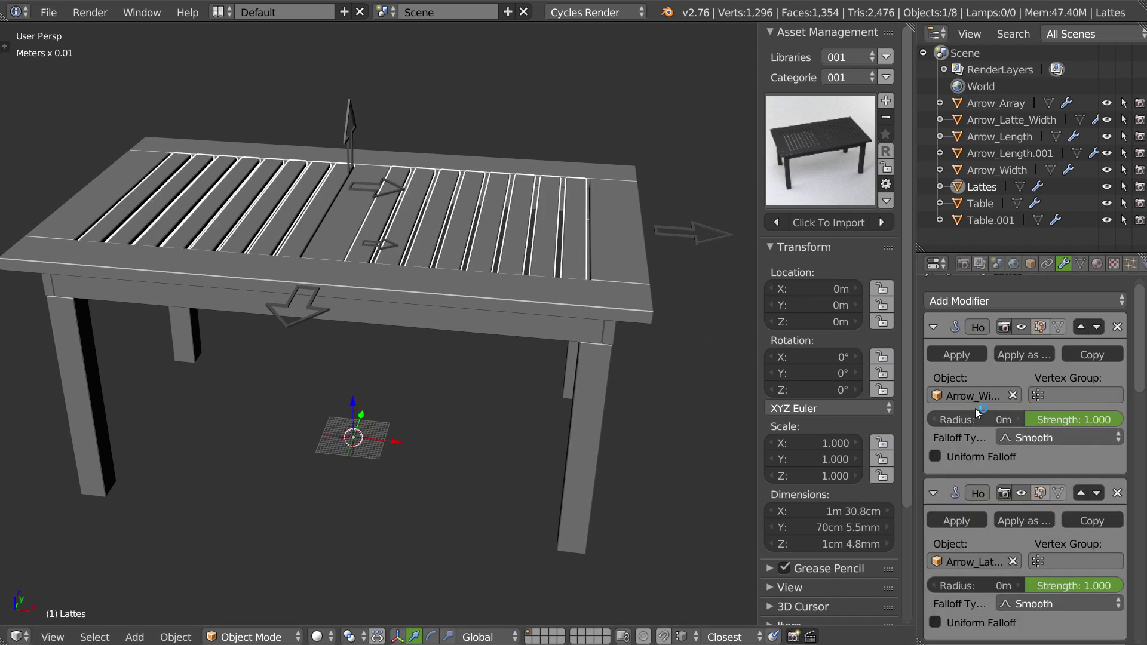
# Collapse the three Hook modifier panels on the Lattes slats.
pyautogui.click(933, 328)
pyautogui.click(933, 357)
pyautogui.click(933, 387)
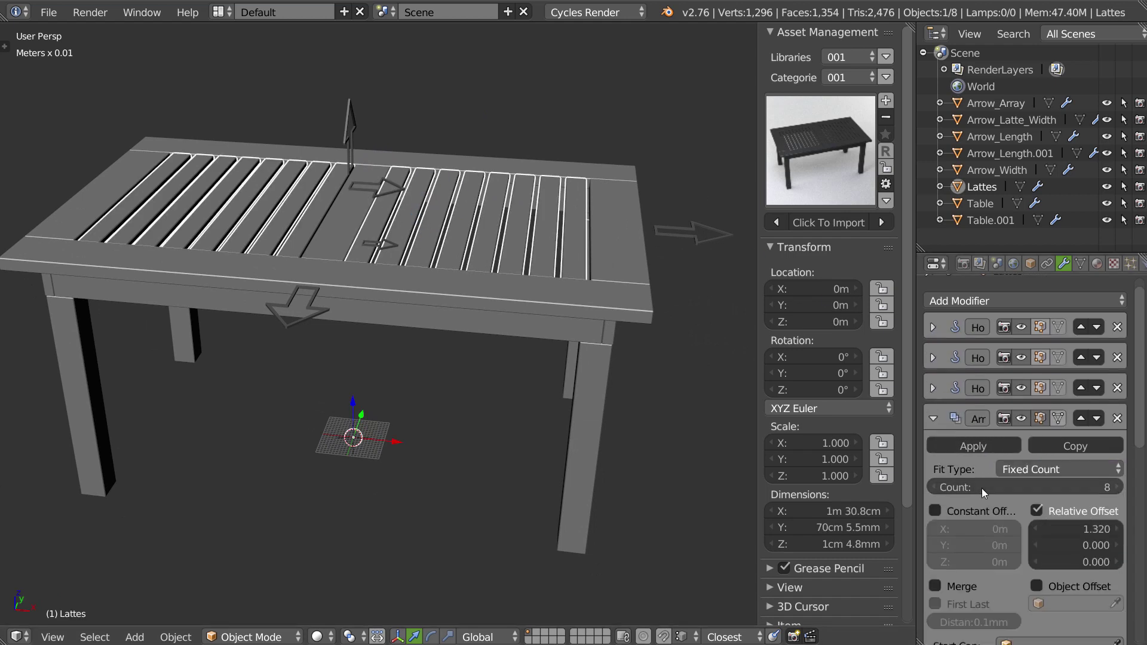
pyautogui.scroll(-5, 1010, 358)
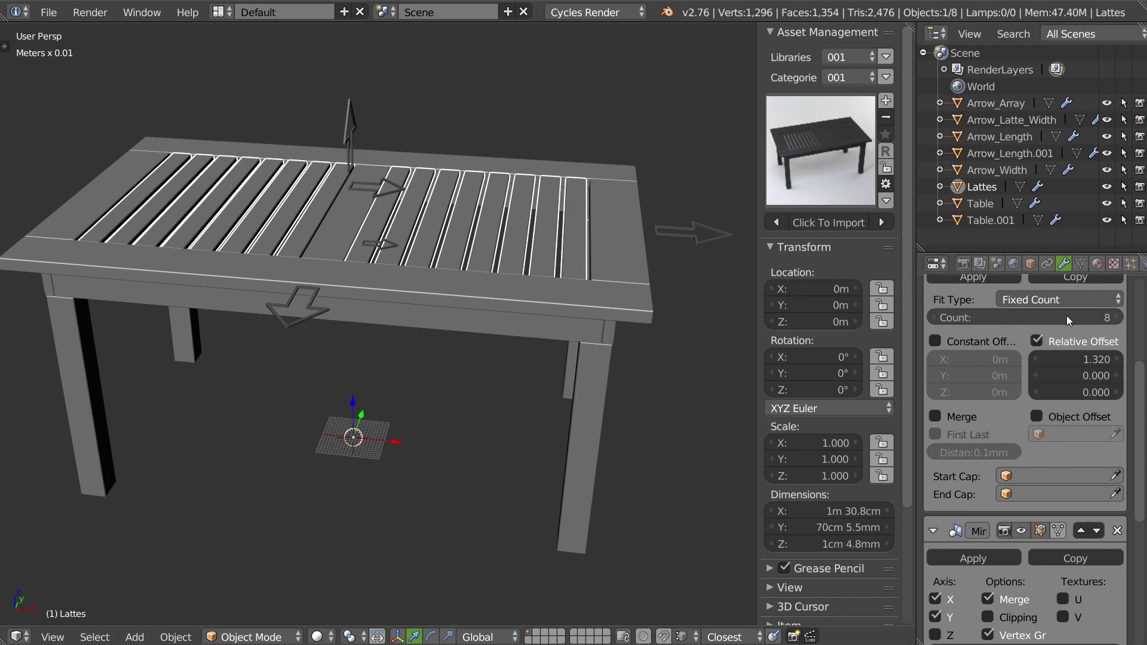
# Add drivers to the Array Count and to the relative offset X only.
pyautogui.rightClick(1012, 321)
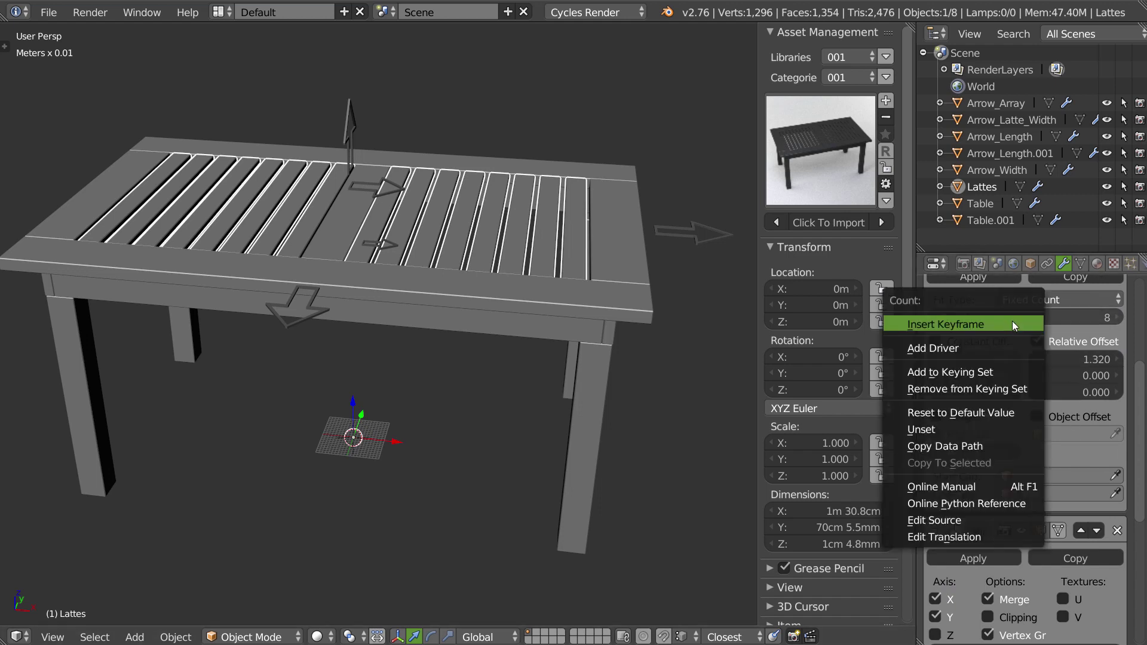
pyautogui.click(944, 349)
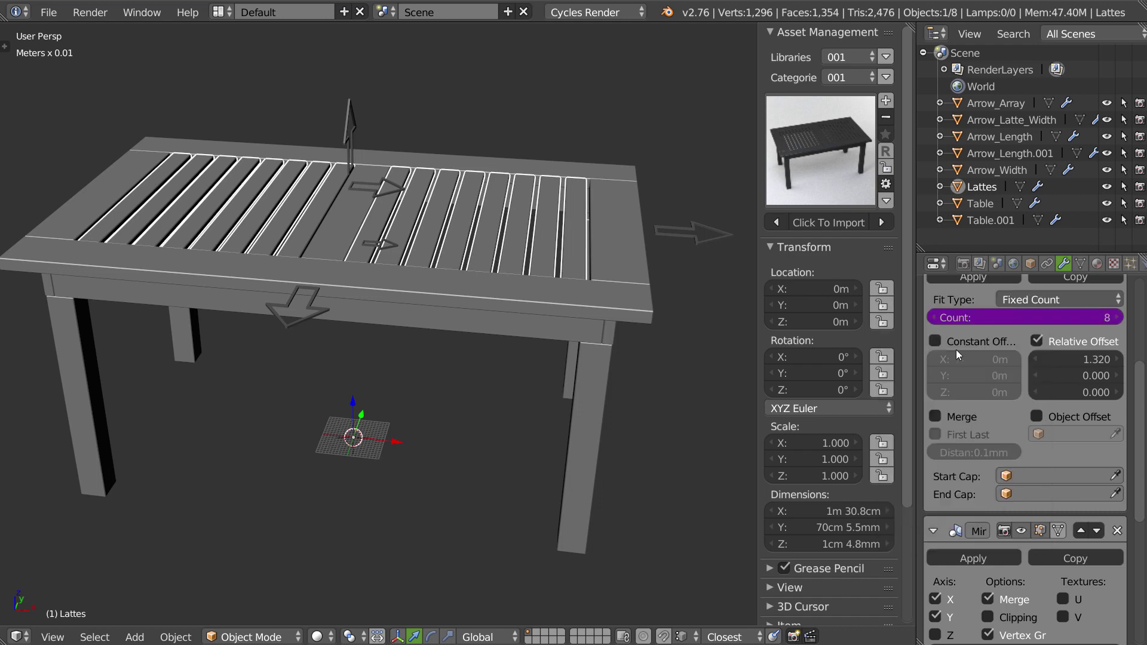
pyautogui.rightClick(1071, 358)
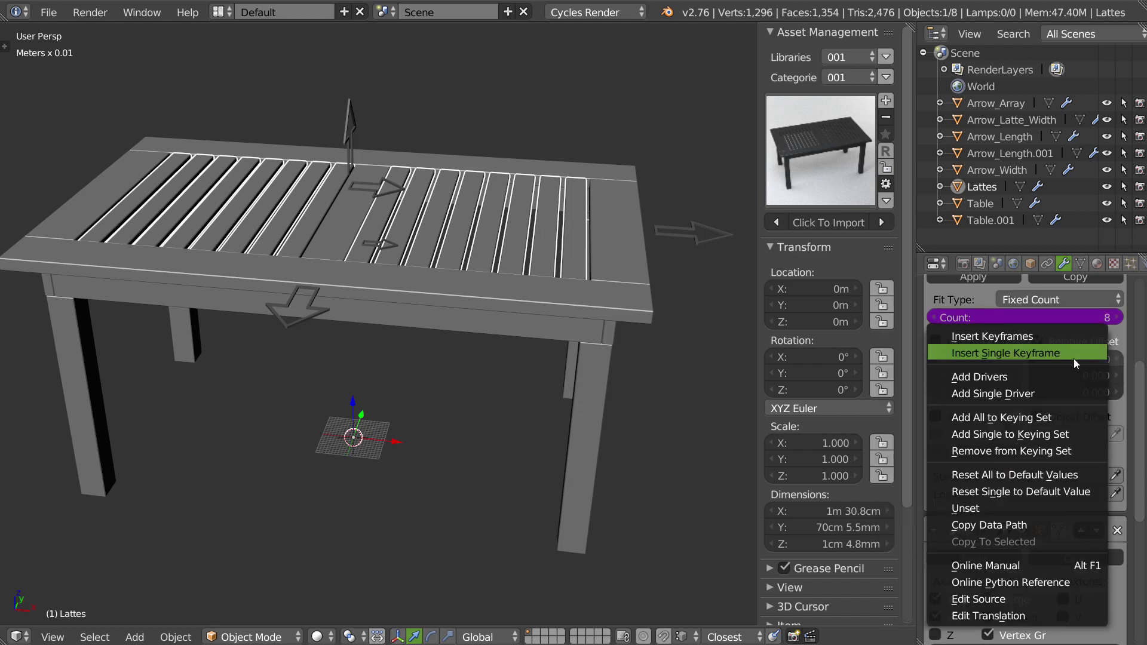
pyautogui.click(999, 395)
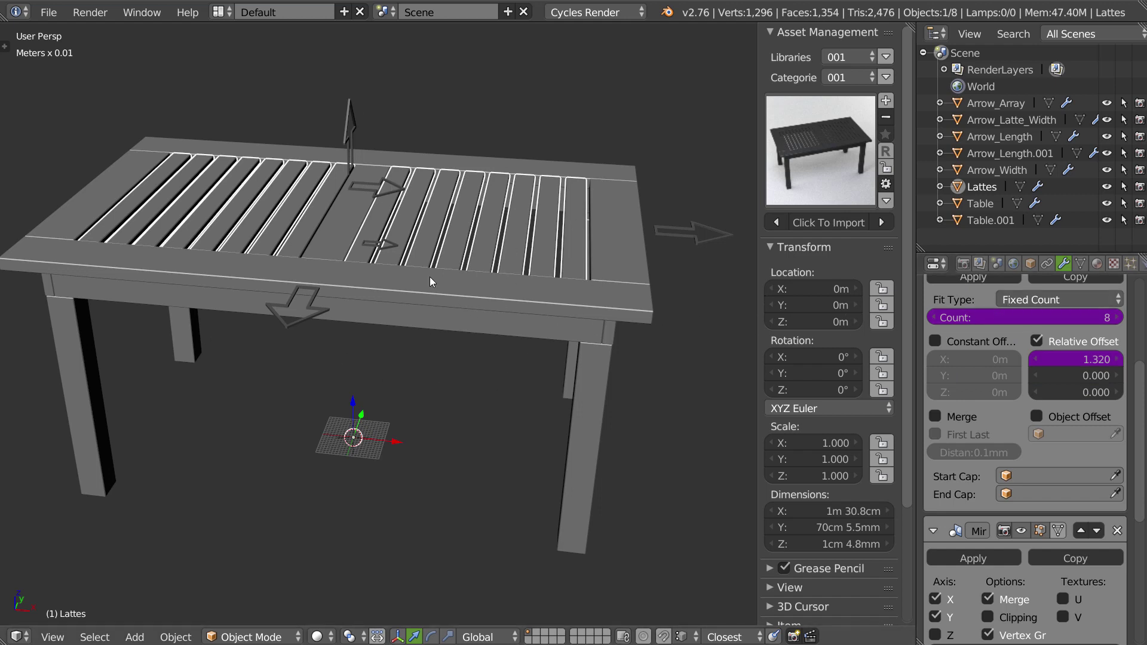
pyautogui.moveTo(431, 281)
pyautogui.keyDown('shift'); pyautogui.mouseDown(button='middle')
pyautogui.moveTo(439, 238)
pyautogui.moveTo(498, 258)
pyautogui.mouseUp(button='middle'); pyautogui.keyUp('shift')
pyautogui.rightClick(422, 223)
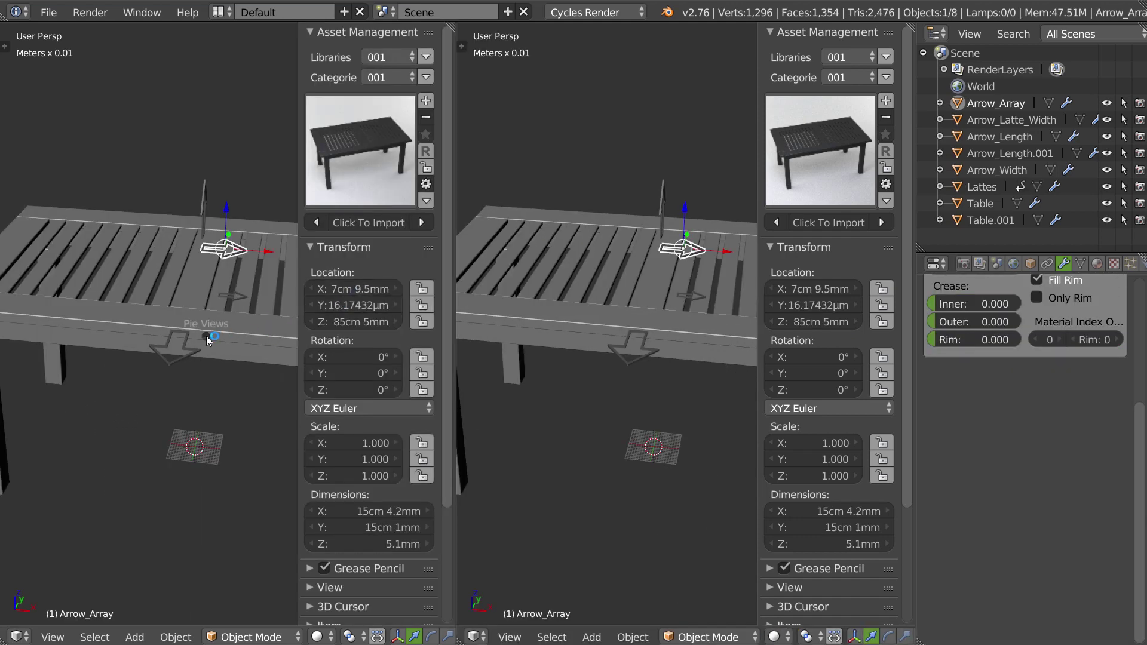
# Turn the left view into the Graph Editor's Drivers mode with its sidebar, showing Lattes.
pyautogui.hotkey('ctrl', 'alt', 's')
pyautogui.click(302, 276)
pyautogui.click(294, 184)
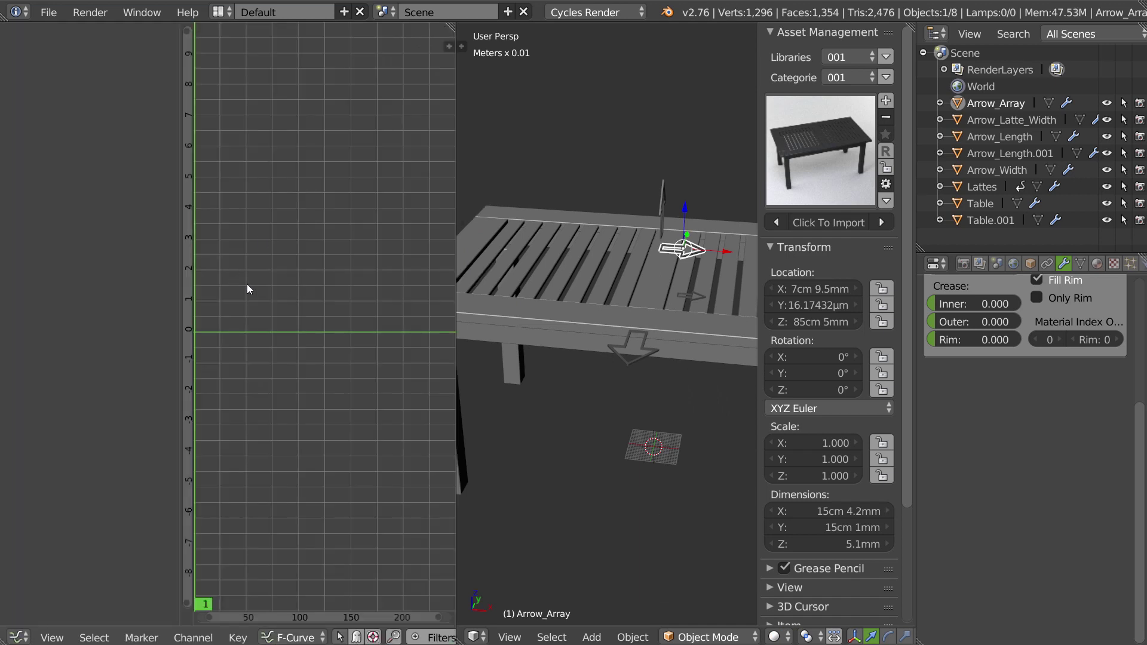
pyautogui.click(294, 637)
pyautogui.click(302, 600)
pyautogui.rightClick(691, 281)
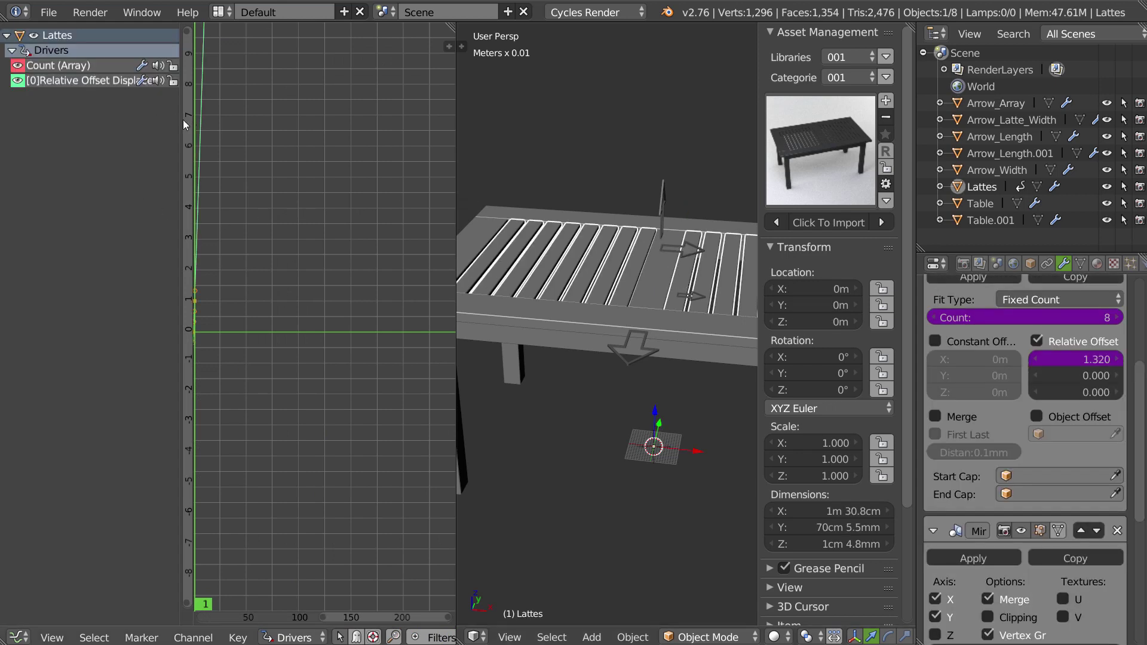
pyautogui.moveTo(179, 120); pyautogui.dragTo(164, 128)
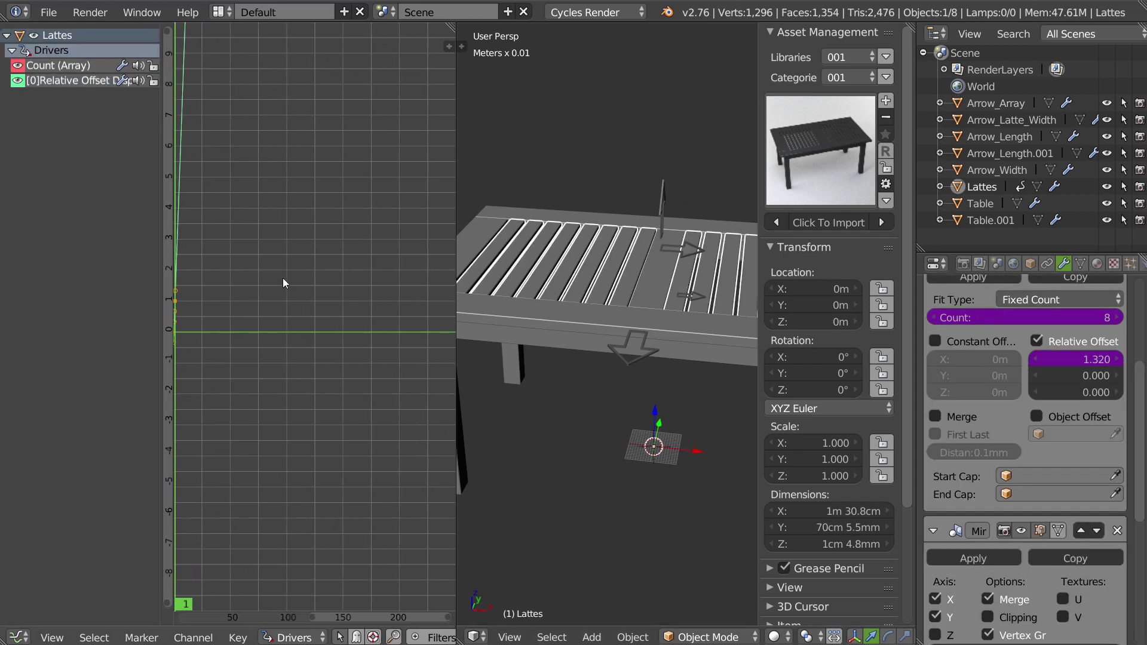
pyautogui.press('n')
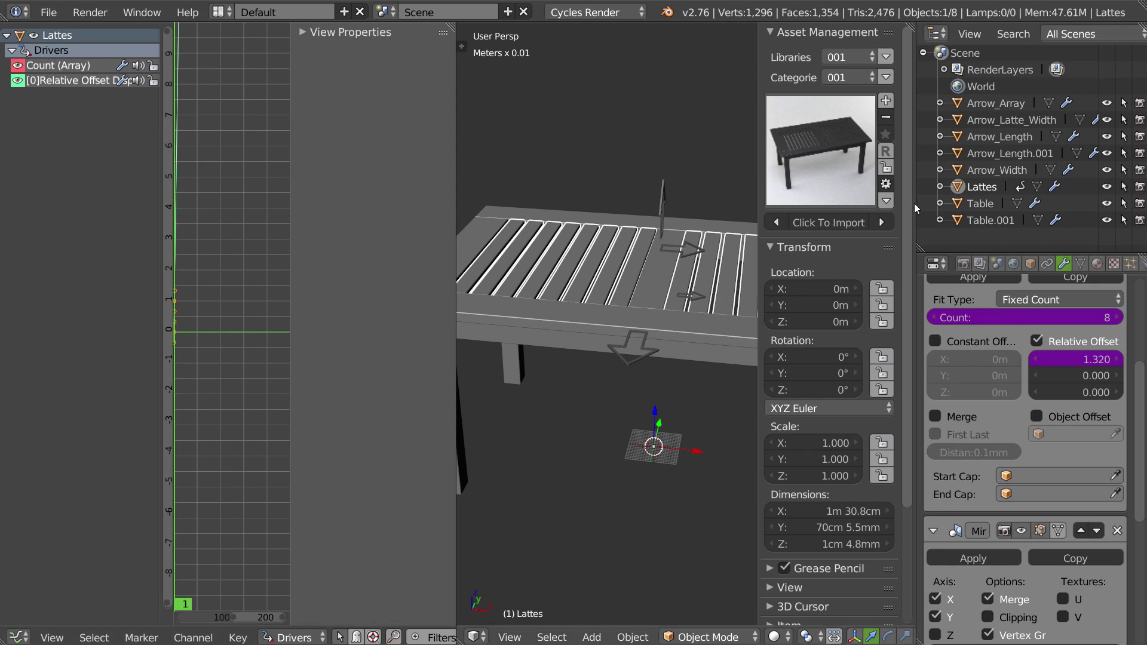
pyautogui.press('n')
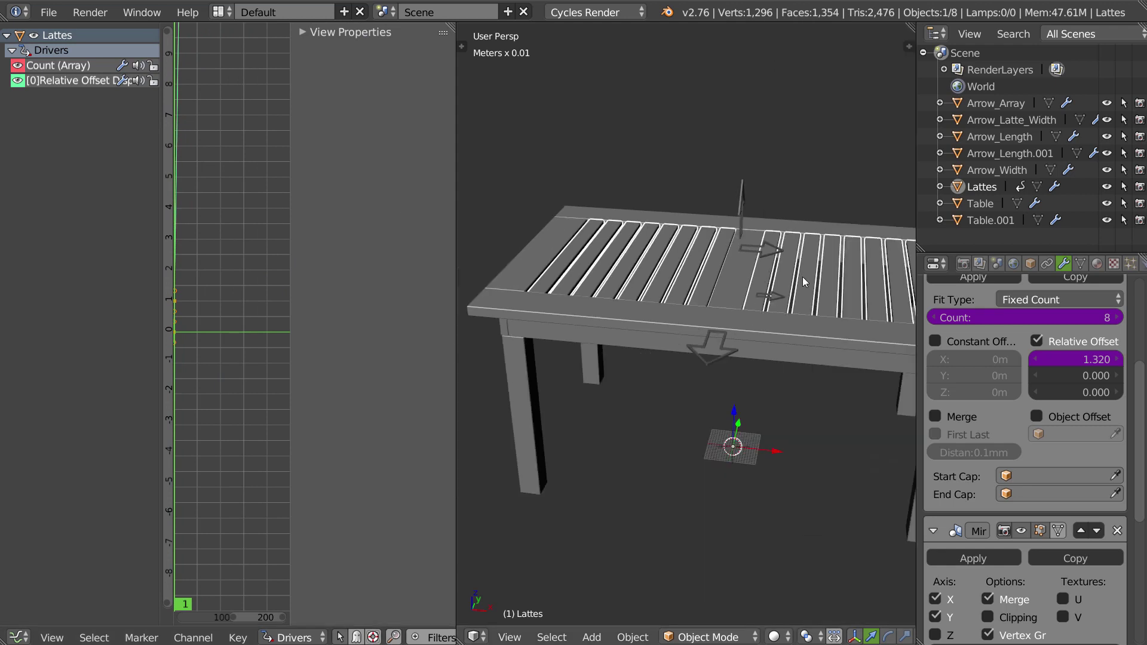
pyautogui.keyDown('shift'); pyautogui.moveTo(709, 337); pyautogui.dragTo(663, 338, button='middle'); pyautogui.keyUp('shift')
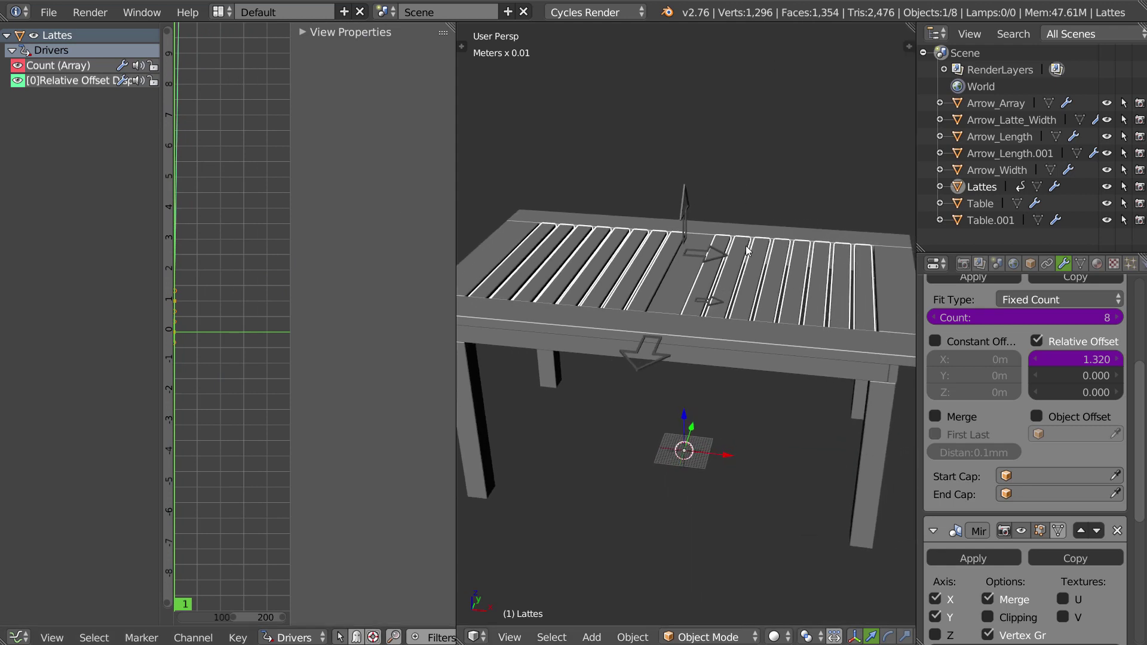
# Rename the Count (Array) driver's variable to Array_Count.
pyautogui.click(60, 66)
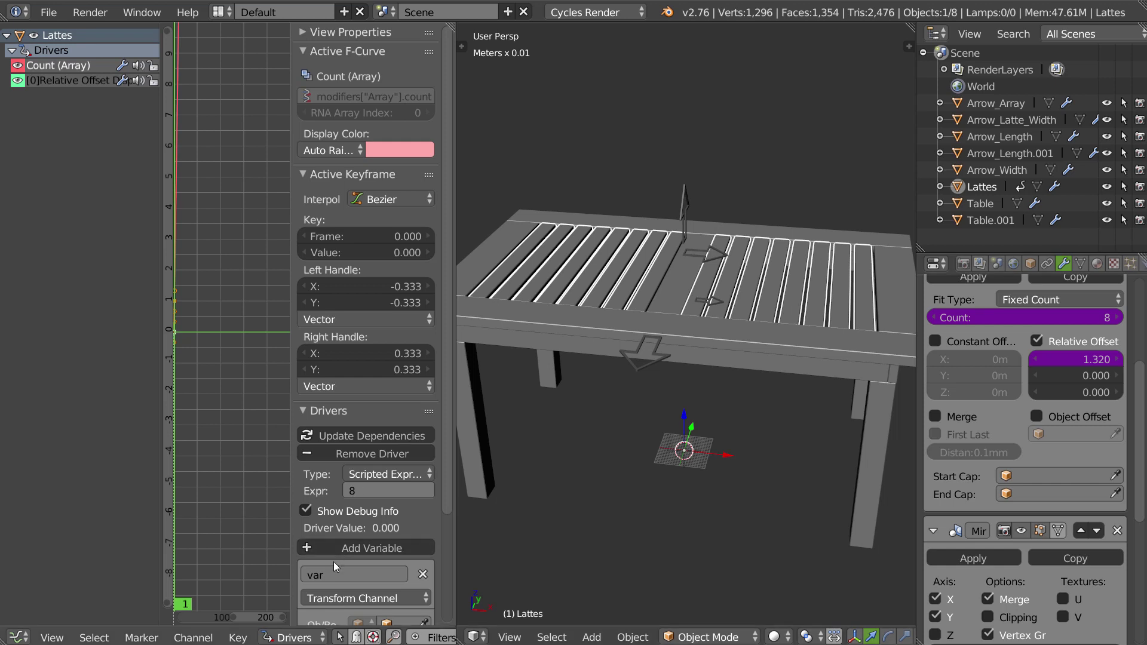
pyautogui.scroll(-5, 338, 567)
pyautogui.click(342, 442)
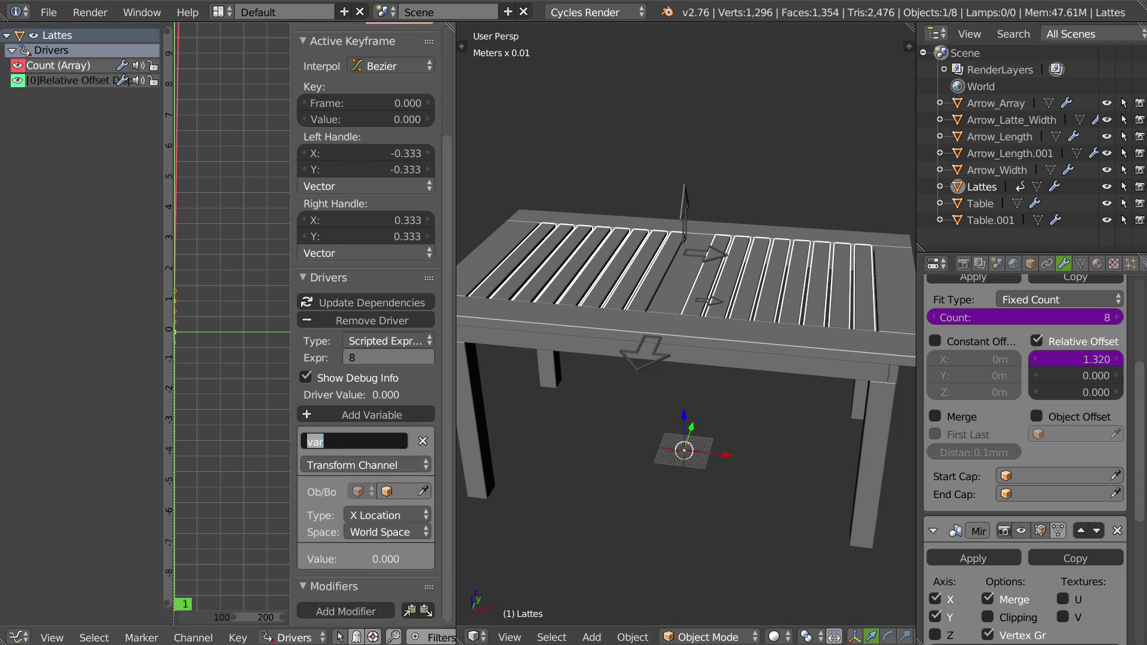
pyautogui.write('Array_')
pyautogui.write('Count')
pyautogui.press('Return')
pyautogui.click(370, 444)
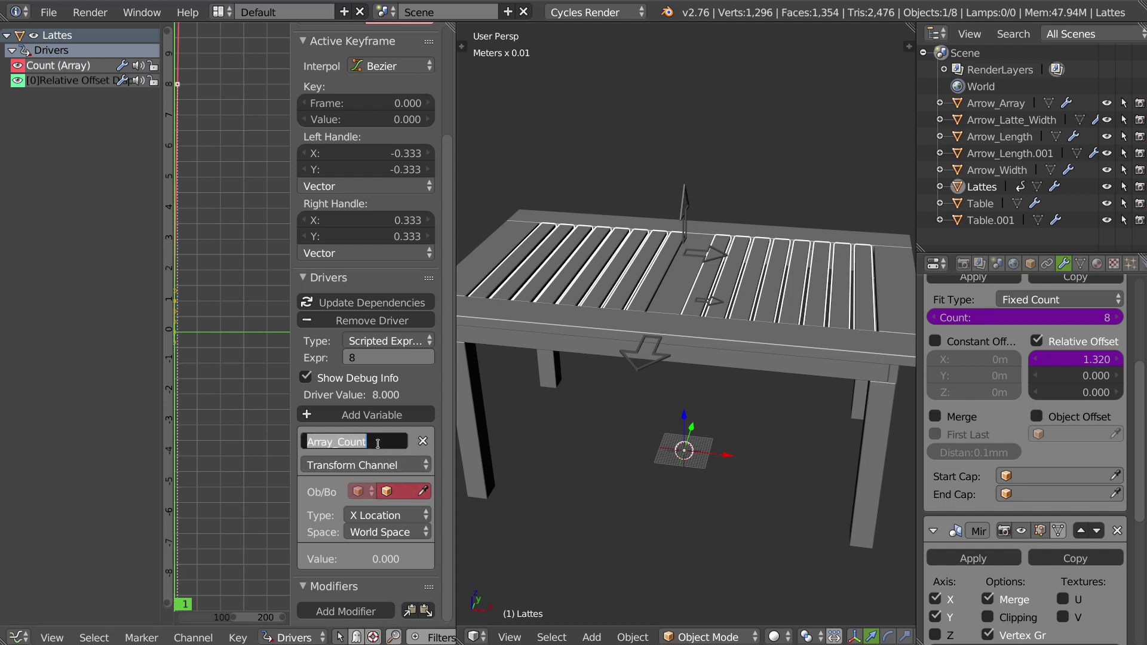
pyautogui.press('Escape')
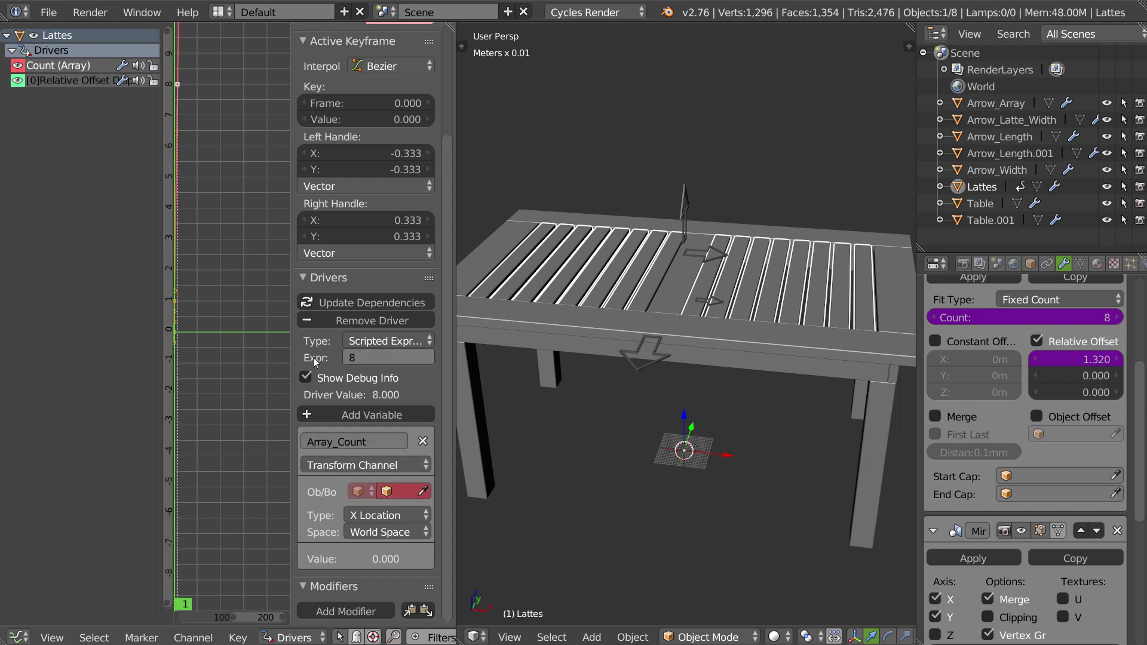
# Set the Count driver's expression to Array_Count.
pyautogui.moveTo(291, 355); pyautogui.dragTo(278, 355)
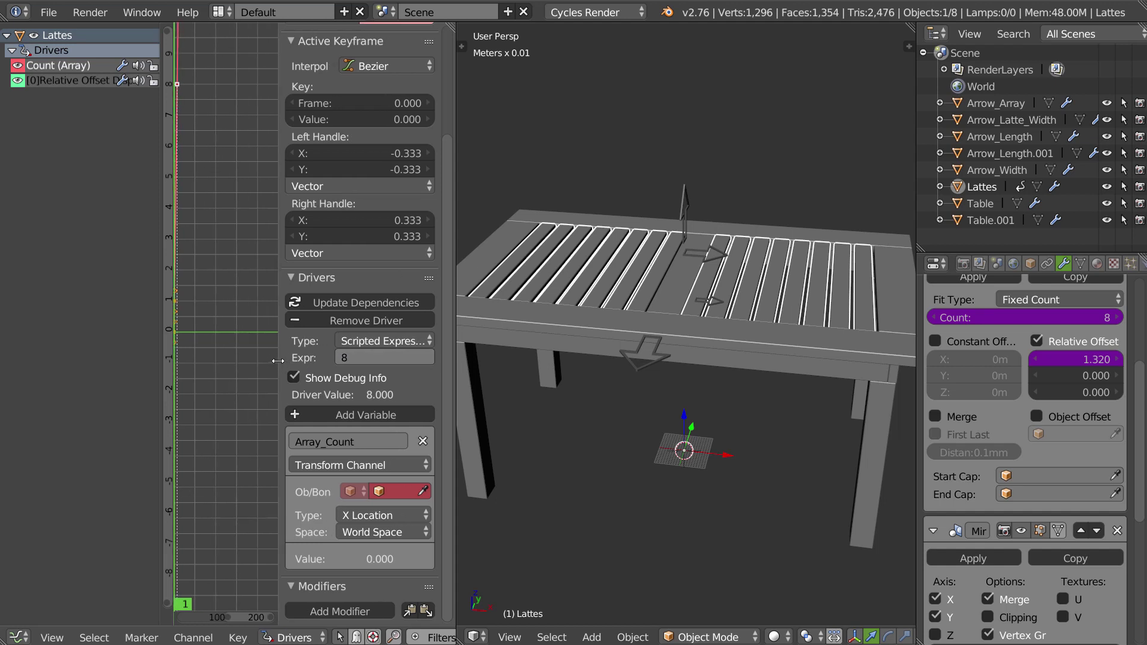
pyautogui.click(367, 358)
pyautogui.write('Array_Count')
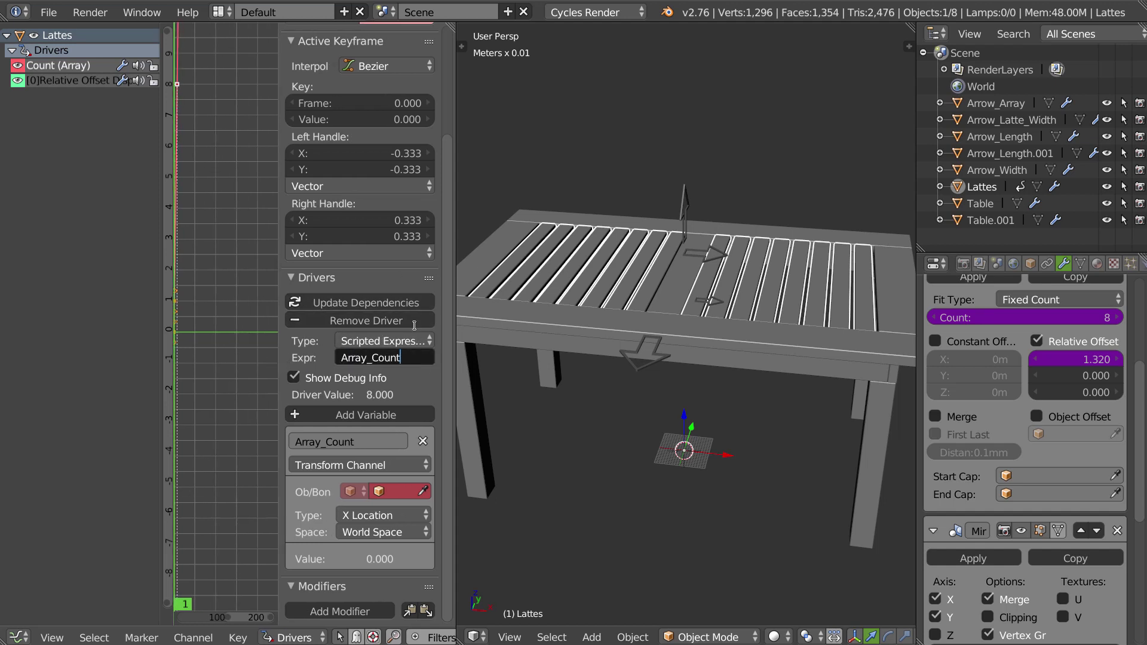
pyautogui.press('Escape')
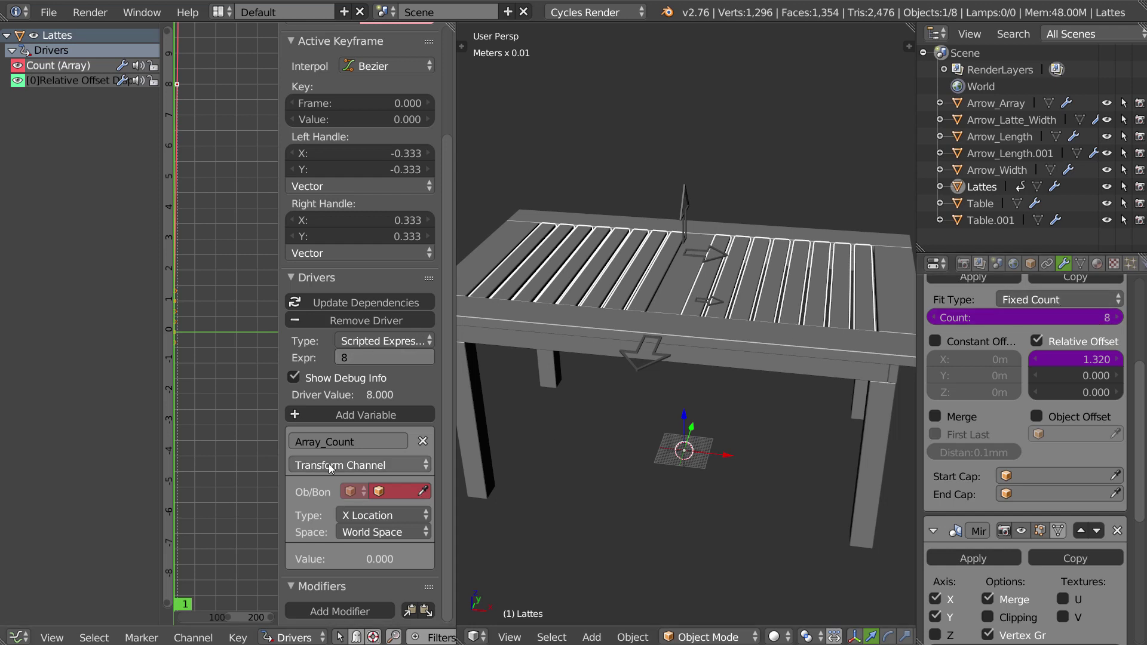
pyautogui.click(355, 357)
pyautogui.write('Array_Count')
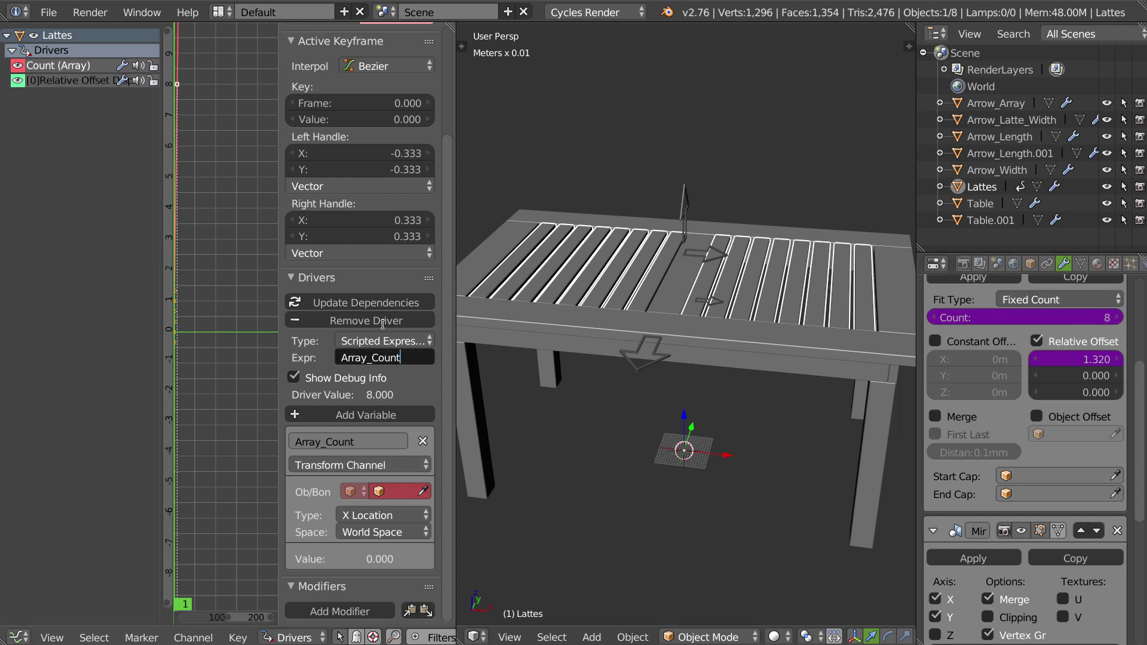
pyautogui.press('Return')
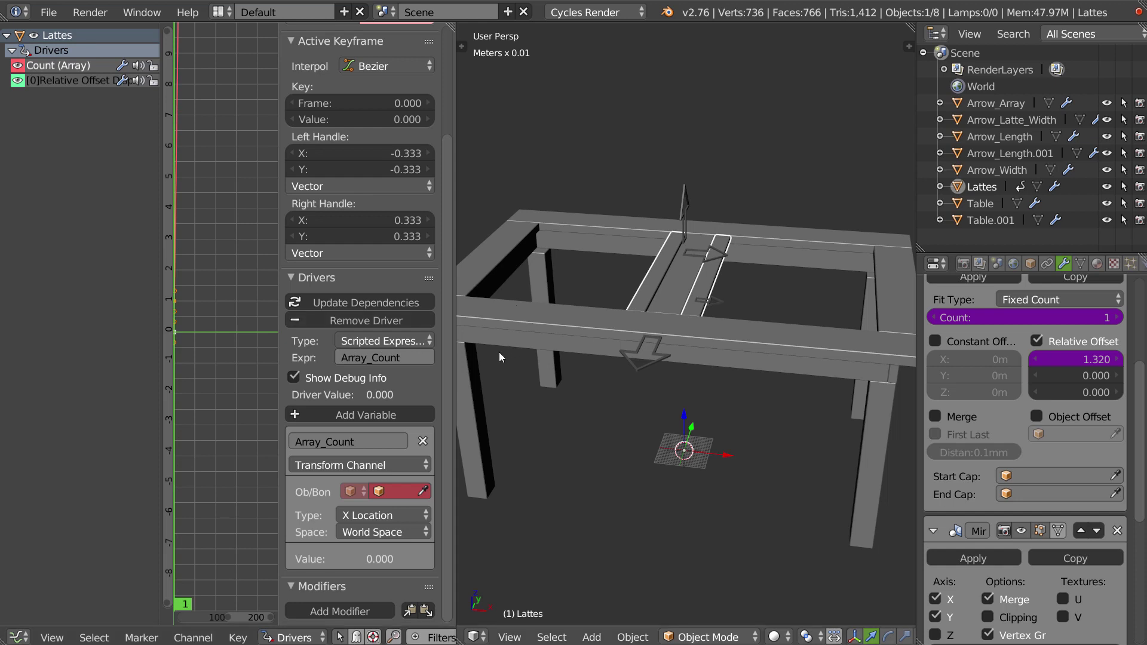
# Set Arrow_Array as the target object of the slat Count driver variable.
pyautogui.moveTo(665, 297)
pyautogui.mouseDown(button='middle')
pyautogui.moveTo(722, 255)
pyautogui.moveTo(733, 263)
pyautogui.mouseUp(button='middle')
pyautogui.moveTo(685, 299)
pyautogui.mouseDown(button='middle')
pyautogui.moveTo(738, 253)
pyautogui.moveTo(728, 249)
pyautogui.mouseUp(button='middle')
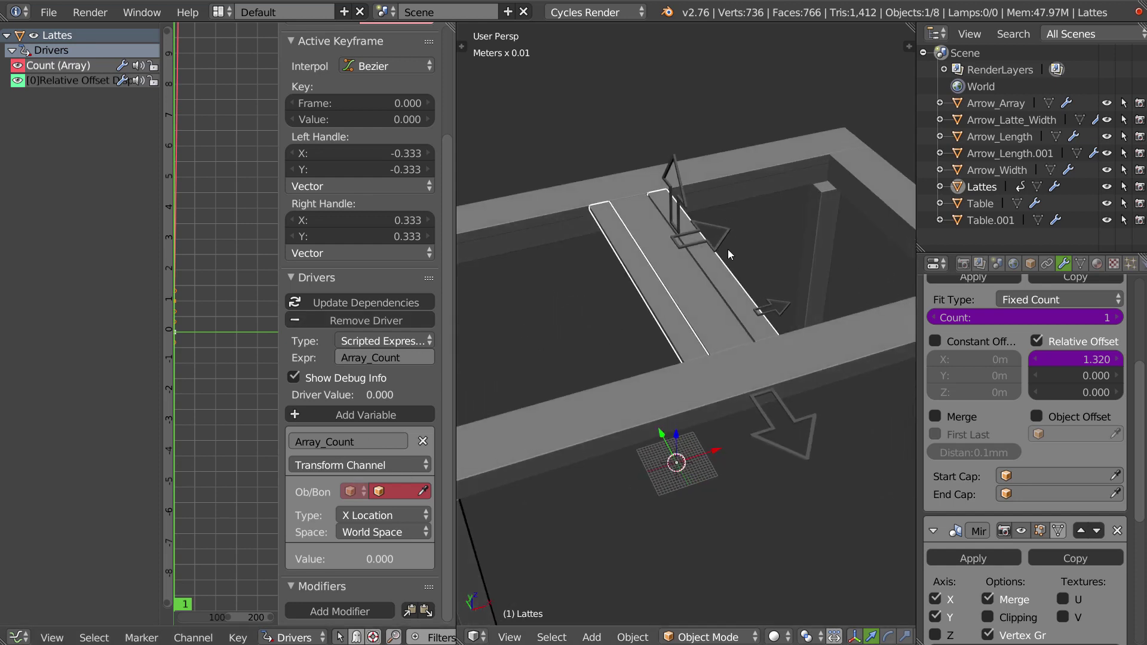
pyautogui.click(427, 490)
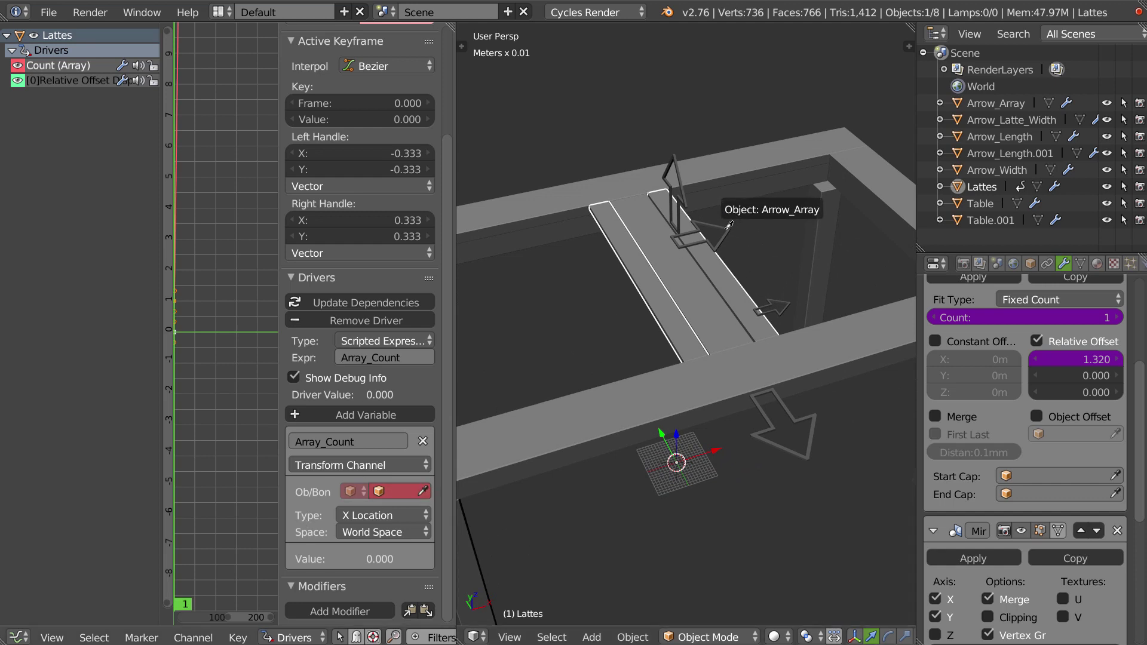
pyautogui.click(730, 235)
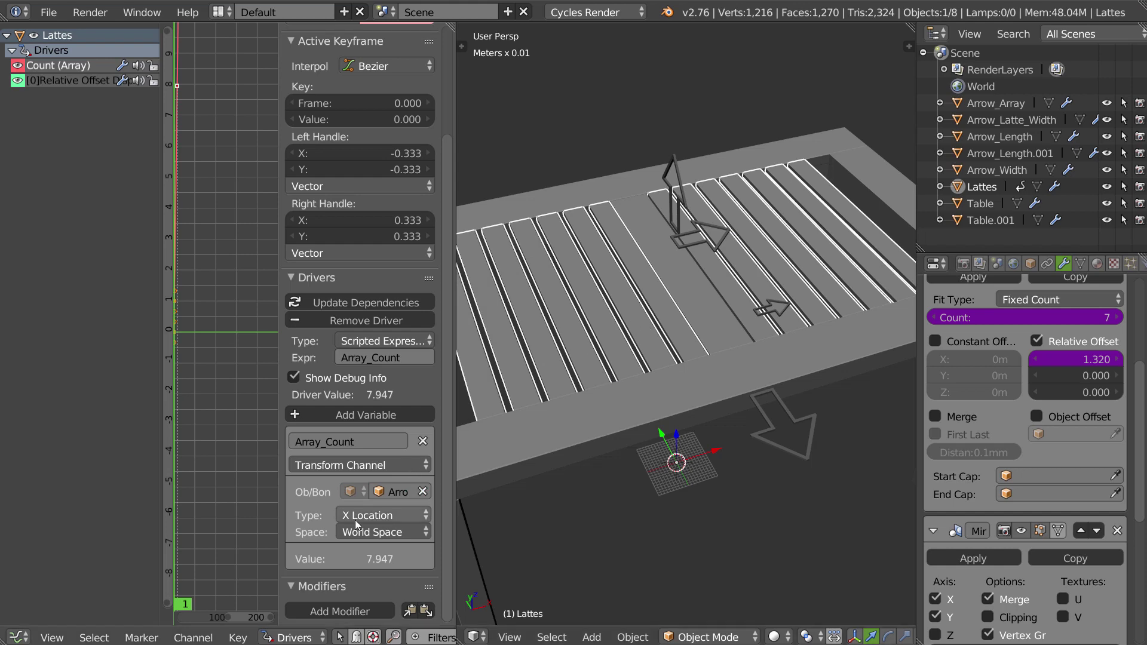
# Slide Arrow_Array along X until the count reads 8.664 (8 slats), then reselect Lattes.
pyautogui.rightClick(731, 233)
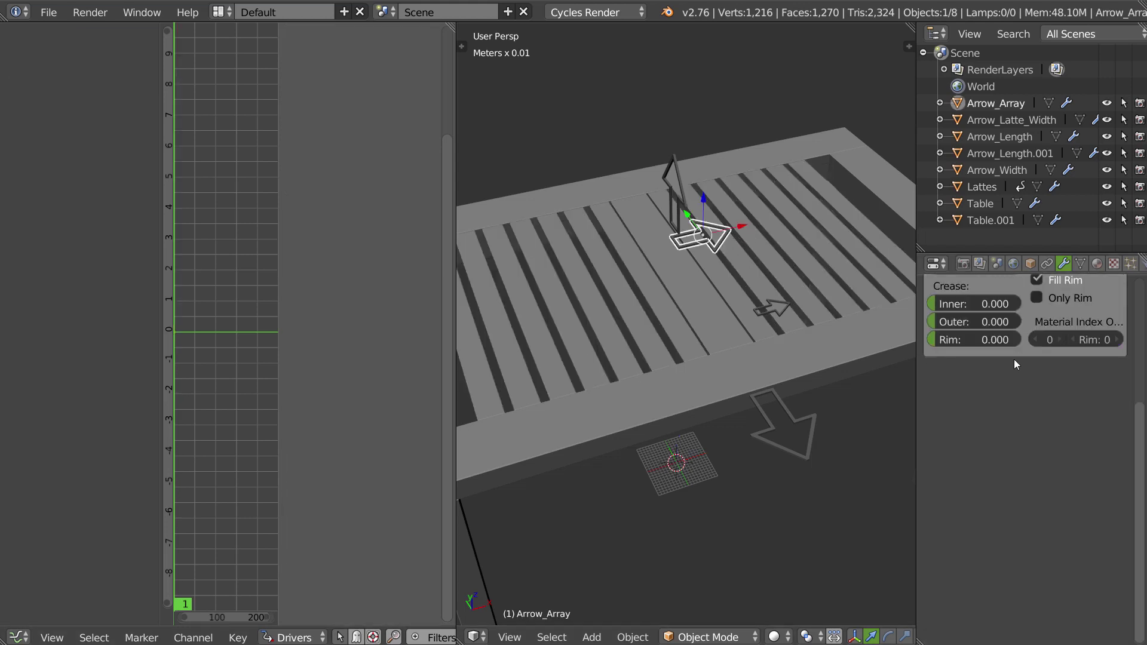
pyautogui.scroll(5, 1014, 359)
pyautogui.press('g')
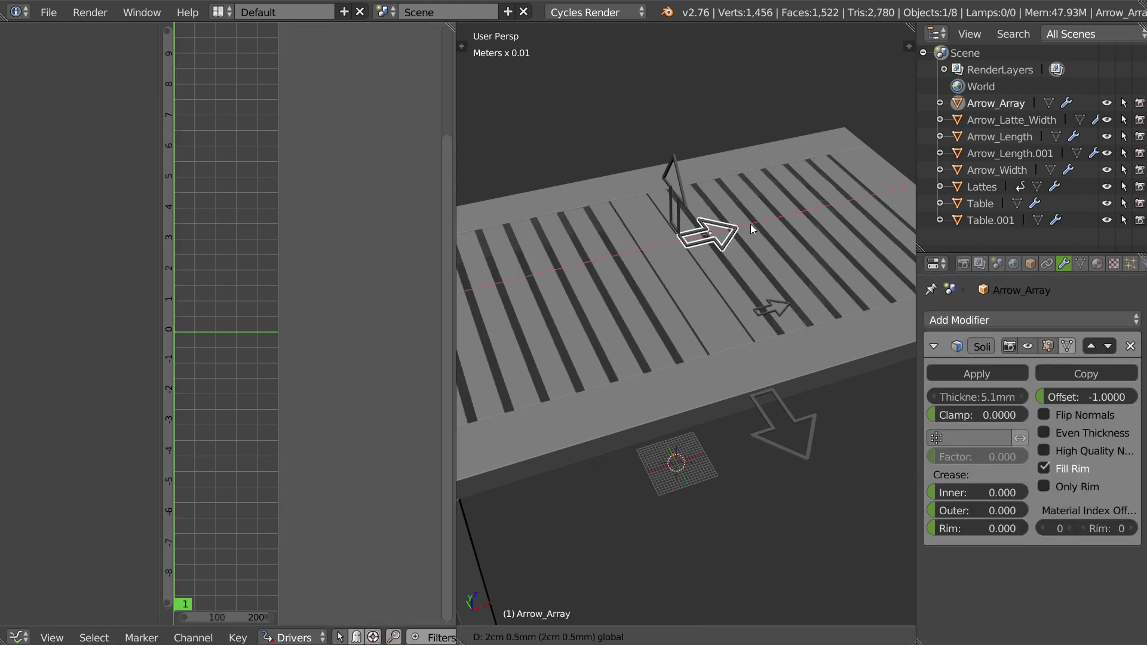
pyautogui.press('x')
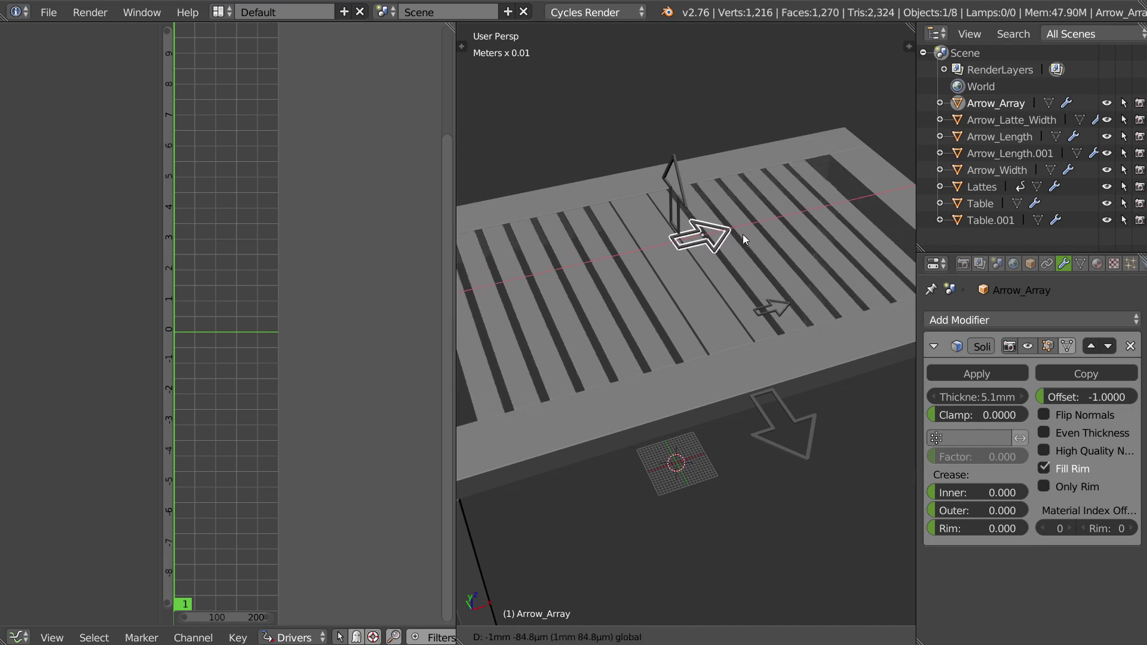
pyautogui.click(743, 234)
pyautogui.moveTo(750, 235)
pyautogui.mouseDown(button='middle')
pyautogui.moveTo(741, 285)
pyautogui.moveTo(724, 275)
pyautogui.moveTo(700, 284)
pyautogui.mouseUp(button='middle')
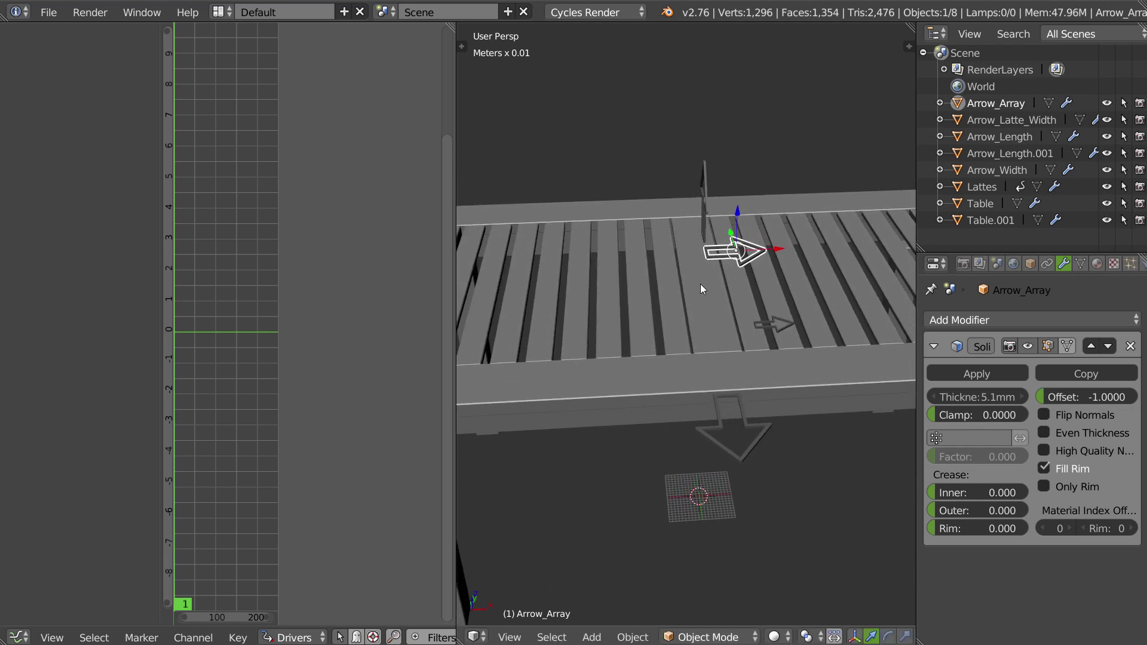
pyautogui.rightClick(747, 295)
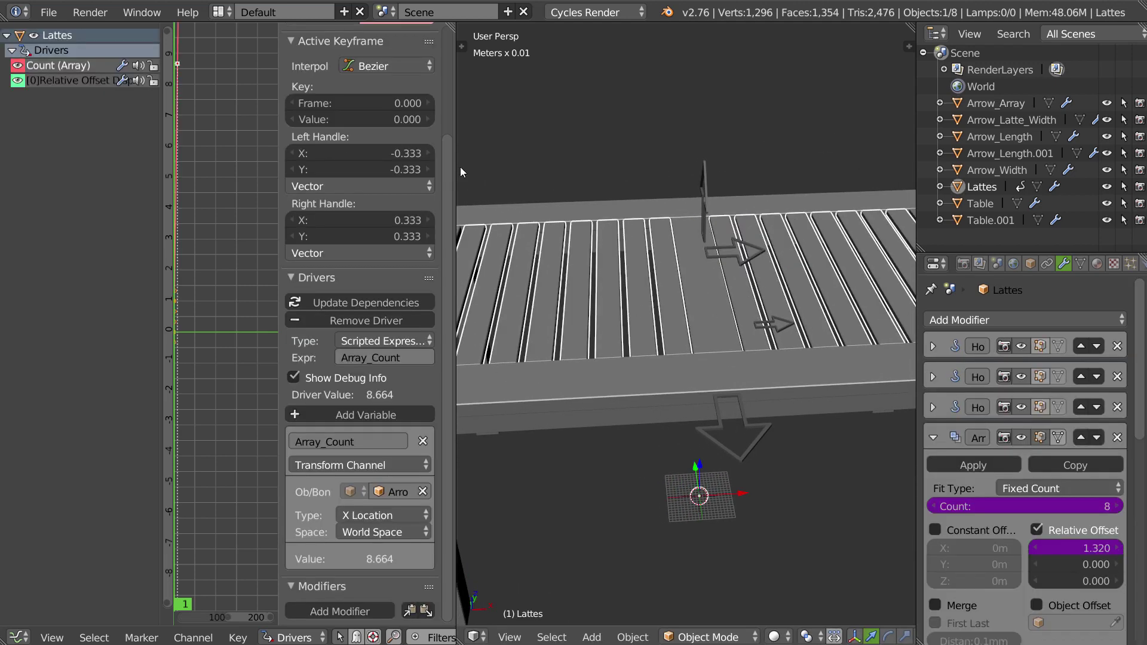
# Rename the Relative Offset driver variable to Array_Offset and use it as the expression.
pyautogui.click(76, 80)
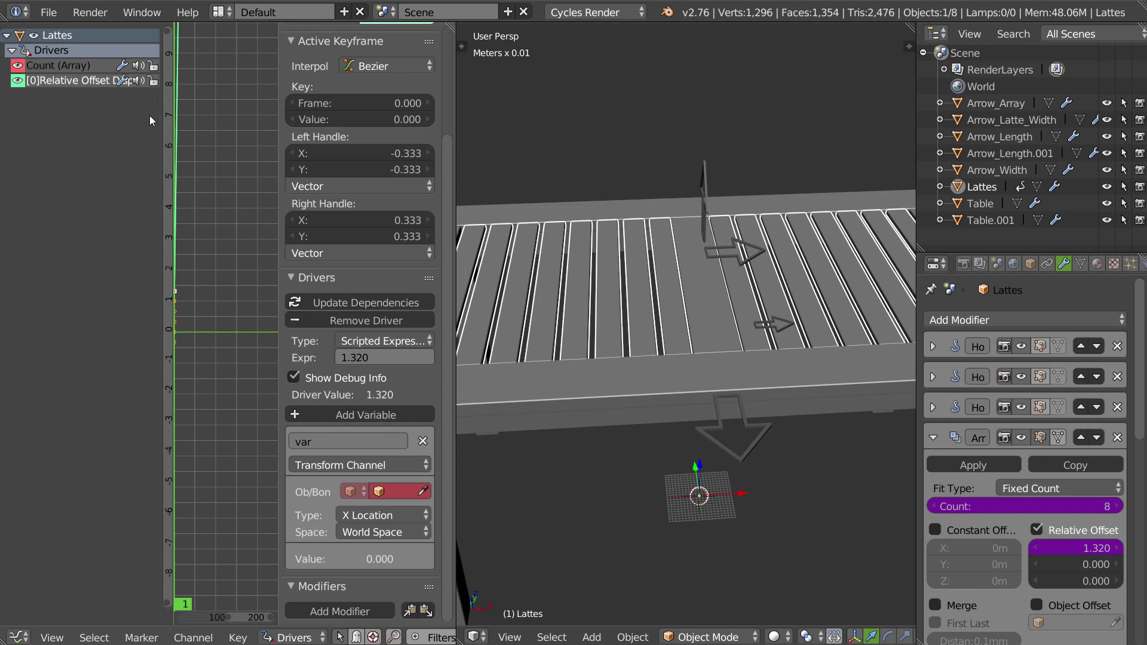
pyautogui.click(350, 443)
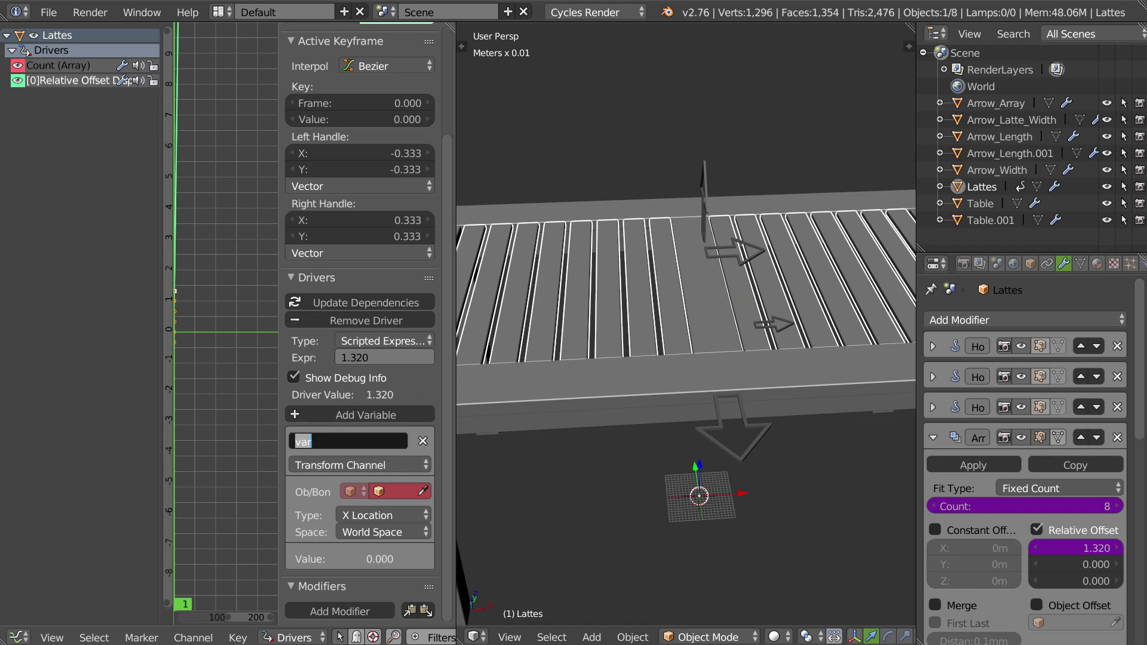
pyautogui.write('Array_O')
pyautogui.write('ffset')
pyautogui.press('Return')
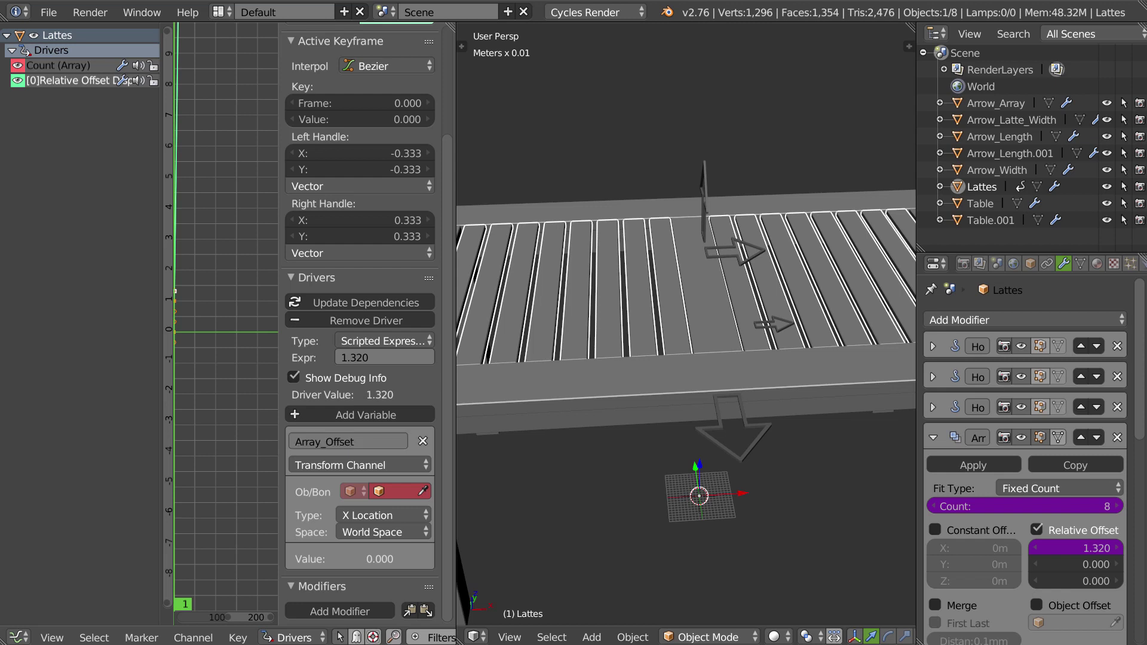
pyautogui.click(377, 442)
pyautogui.hotkey('ctrl', 'c')
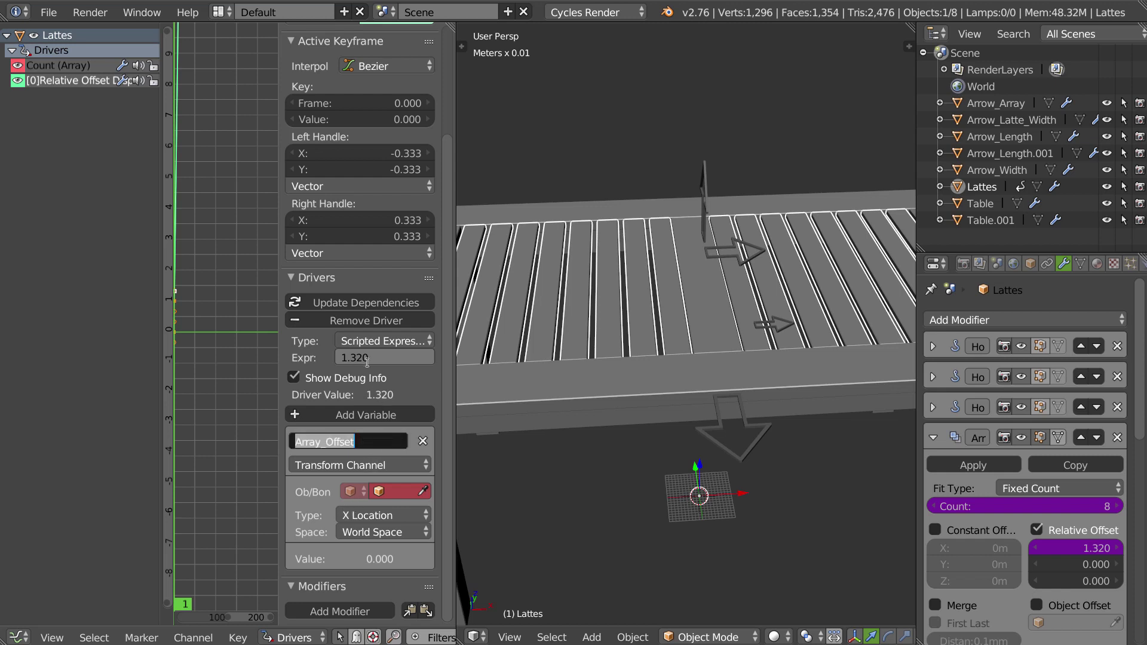
pyautogui.click(364, 358)
pyautogui.hotkey('ctrl', 'v')
pyautogui.press('Return')
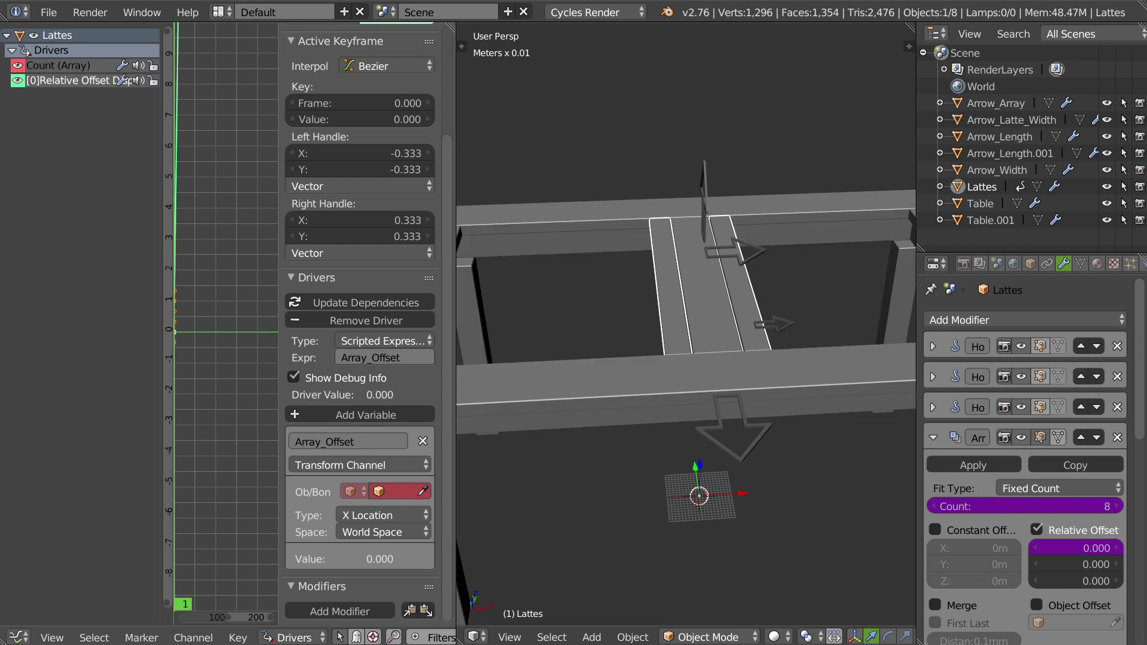
# Set Arrow_Array as the Array_Offset variable's target object.
pyautogui.moveTo(567, 430); pyautogui.dragTo(663, 413, button='middle')
pyautogui.click(423, 490)
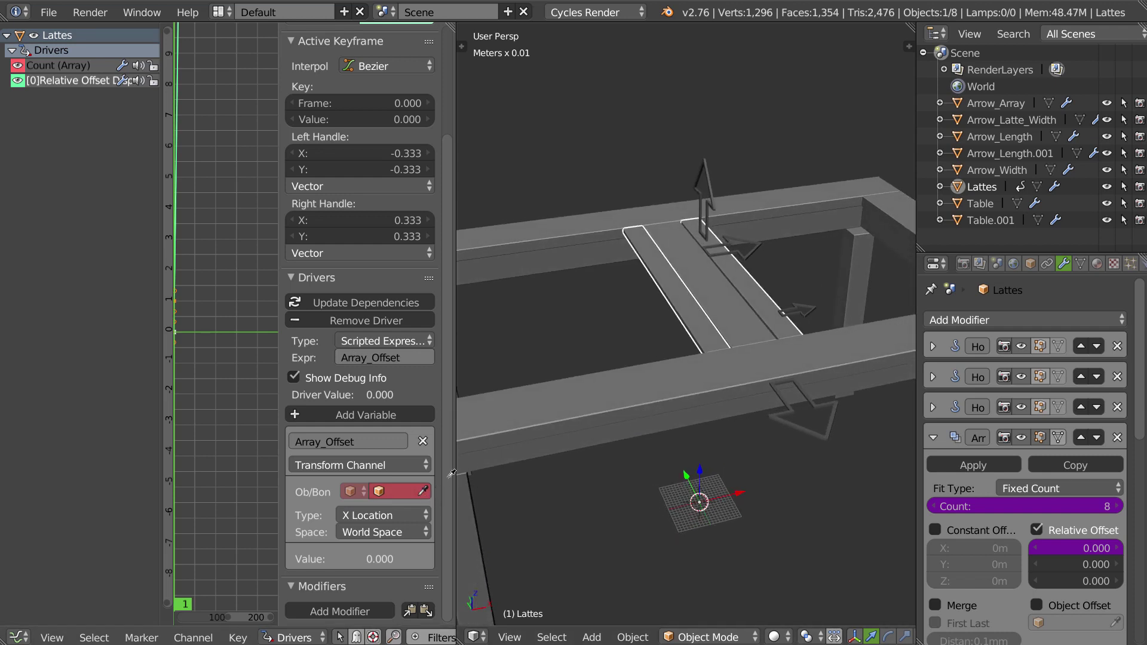
pyautogui.click(757, 248)
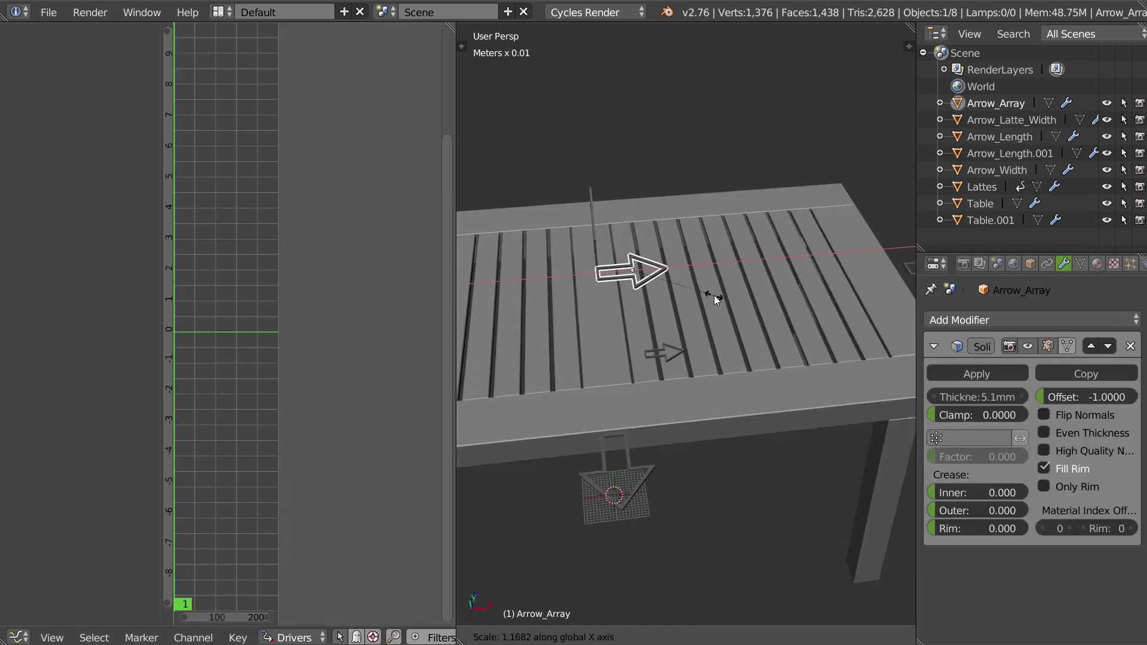
# Slide the Arrow_Latte_Width arrow along X to shorten the slats.
pyautogui.click(712, 295)
pyautogui.rightClick(681, 358)
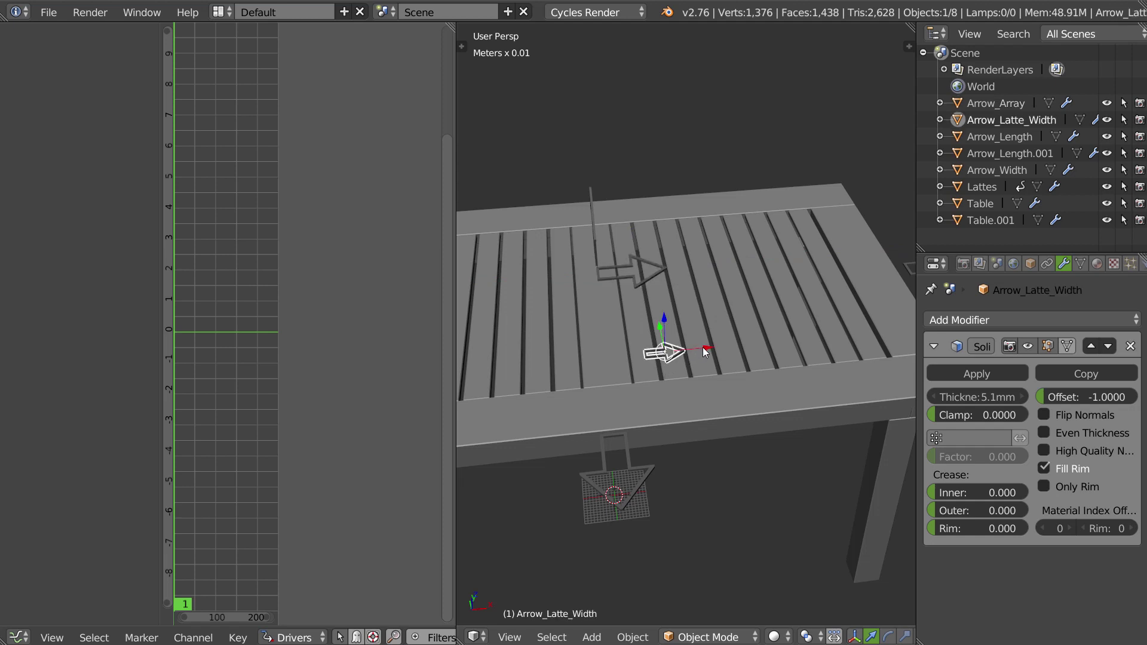
pyautogui.moveTo(704, 351); pyautogui.dragTo(691, 349)
# Move Arrow_Array along X and scale it along X to about 1.1619, adding many narrower slats.
pyautogui.rightClick(654, 281)
pyautogui.moveTo(668, 273); pyautogui.dragTo(686, 272)
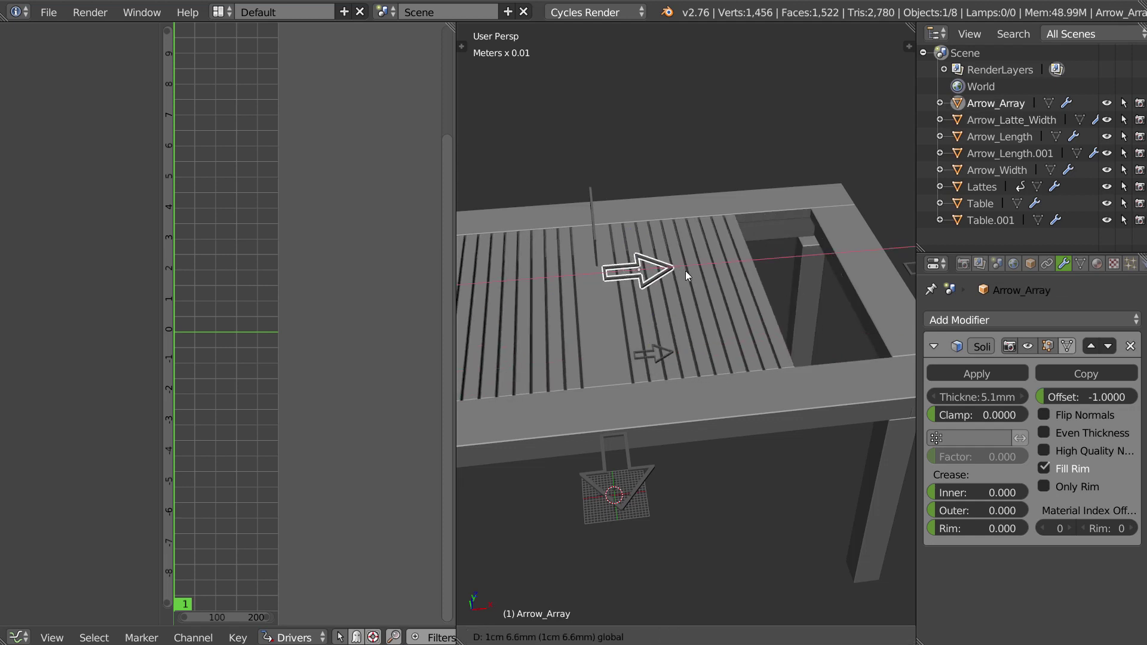
pyautogui.press('s')
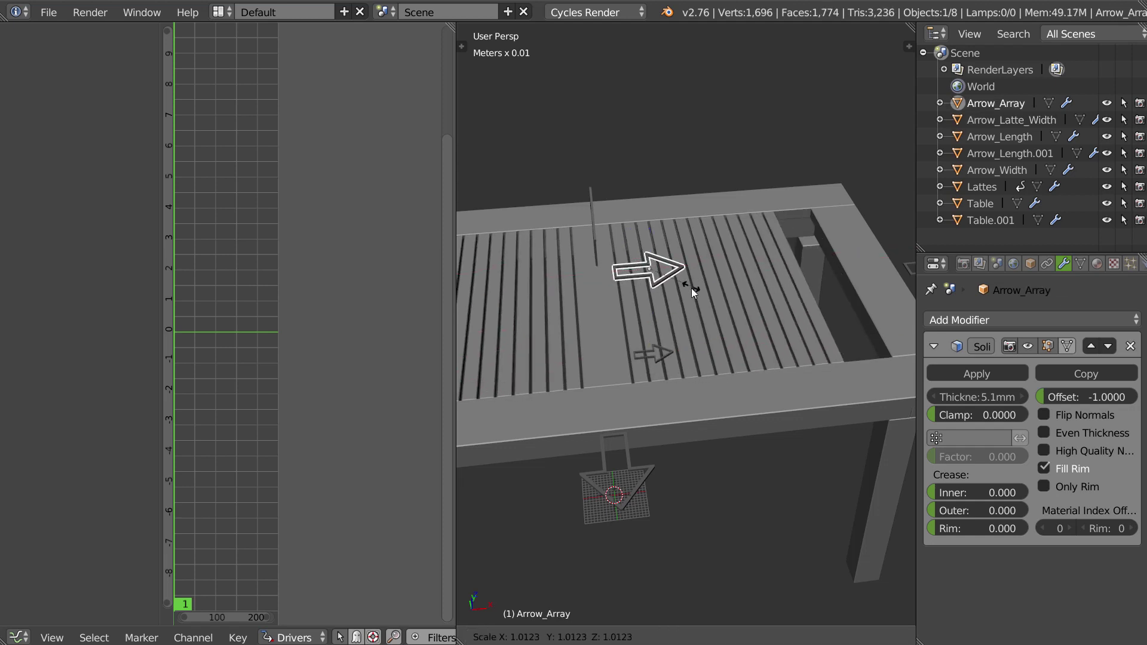
pyautogui.rightClick(693, 288)
pyautogui.press('s')
pyautogui.press('x')
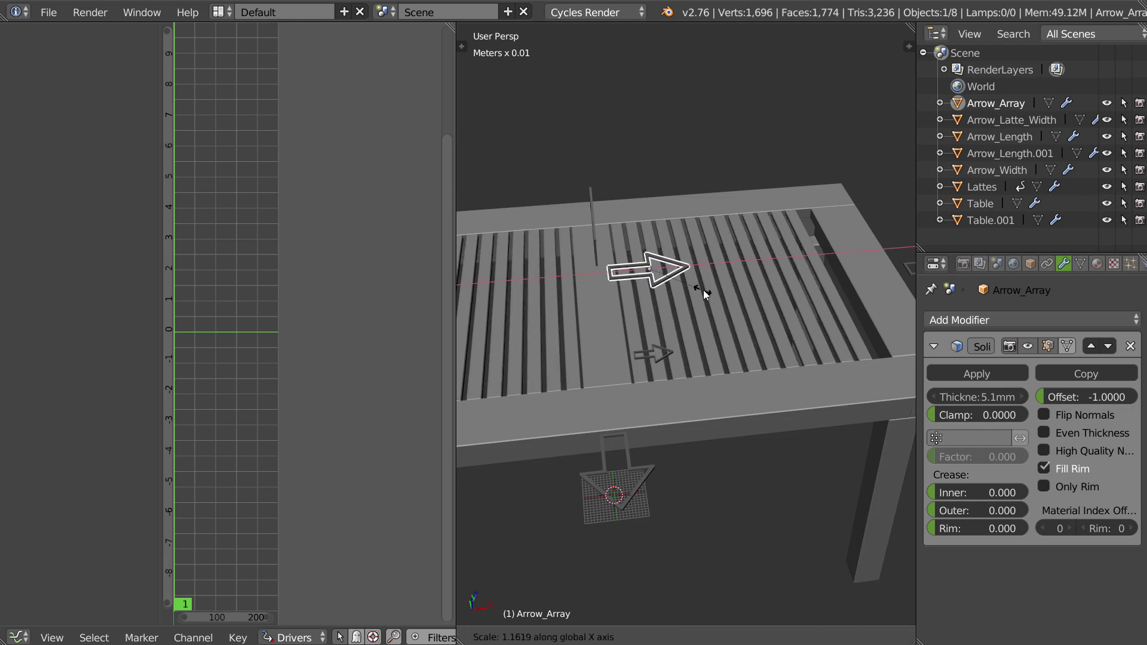
pyautogui.click(707, 290)
pyautogui.moveTo(701, 299)
pyautogui.mouseDown(button='middle')
pyautogui.moveTo(643, 296)
pyautogui.moveTo(714, 304)
pyautogui.moveTo(677, 296)
pyautogui.moveTo(716, 317)
pyautogui.moveTo(652, 315)
pyautogui.moveTo(702, 280)
pyautogui.moveTo(686, 304)
pyautogui.moveTo(716, 290)
pyautogui.moveTo(669, 294)
pyautogui.moveTo(708, 304)
pyautogui.moveTo(692, 200)
pyautogui.mouseUp(button='middle')
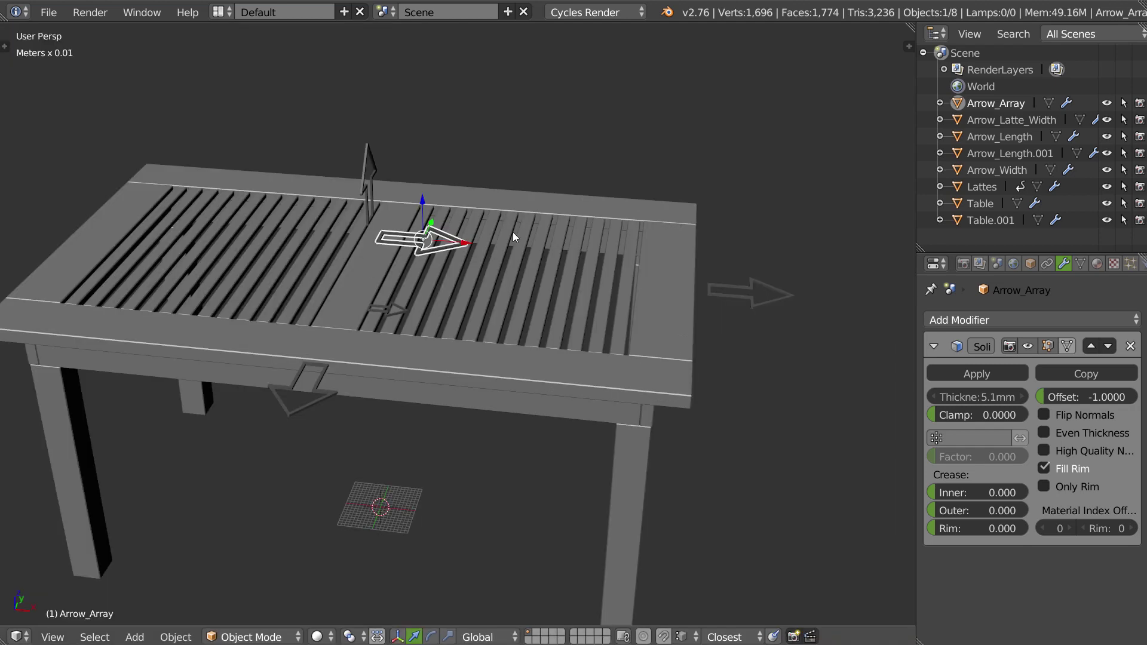
# Merge the Drivers editor into the 3D view, show the N sidebar, and select Table.001.
pyautogui.moveTo(513, 232)
pyautogui.mouseDown(button='middle')
pyautogui.moveTo(512, 293)
pyautogui.moveTo(519, 253)
pyautogui.moveTo(555, 283)
pyautogui.moveTo(631, 285)
pyautogui.moveTo(585, 276)
pyautogui.moveTo(636, 295)
pyautogui.mouseUp(button='middle')
pyautogui.press('n')
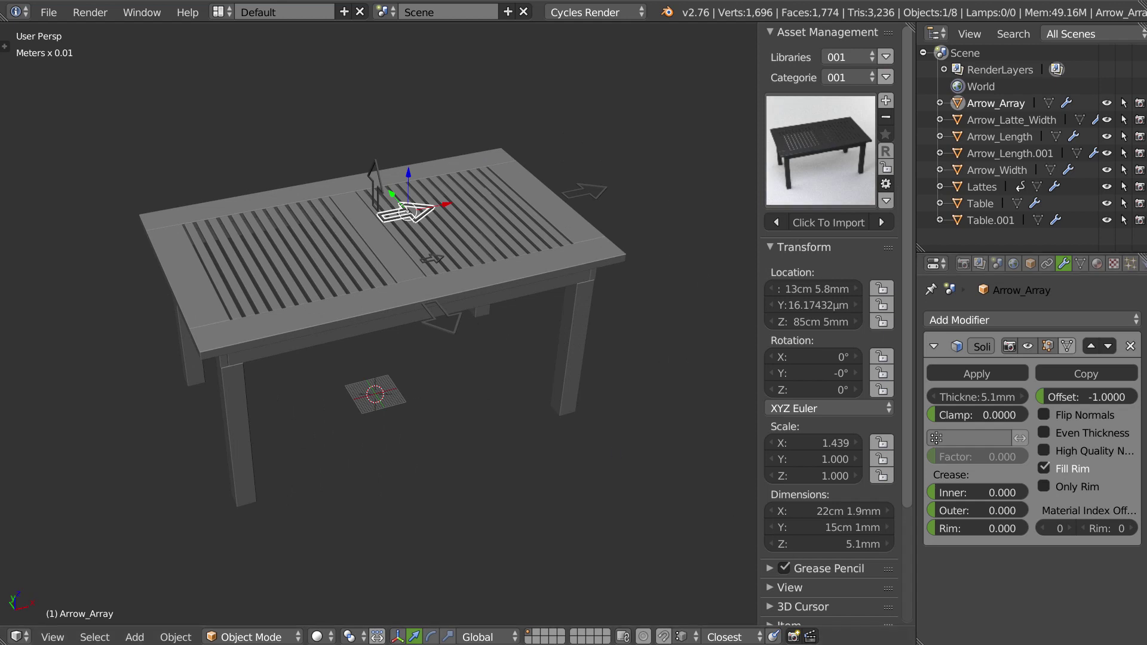
pyautogui.moveTo(479, 422); pyautogui.dragTo(504, 415, button='middle')
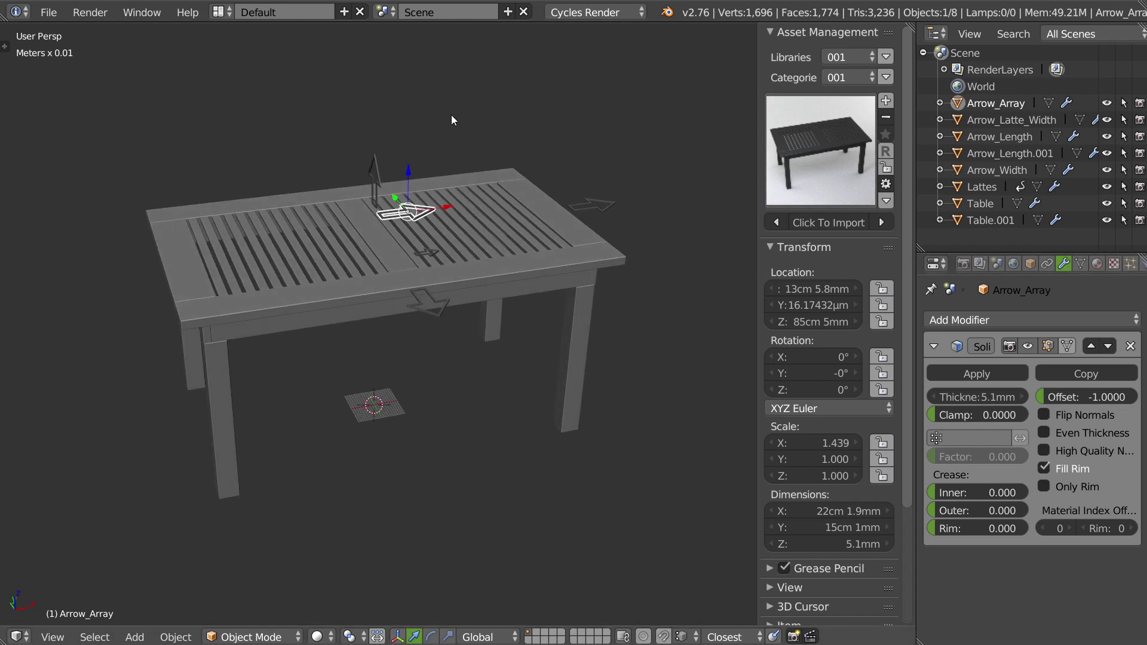
pyautogui.moveTo(537, 349); pyautogui.dragTo(685, 248, button='middle')
pyautogui.click(795, 141)
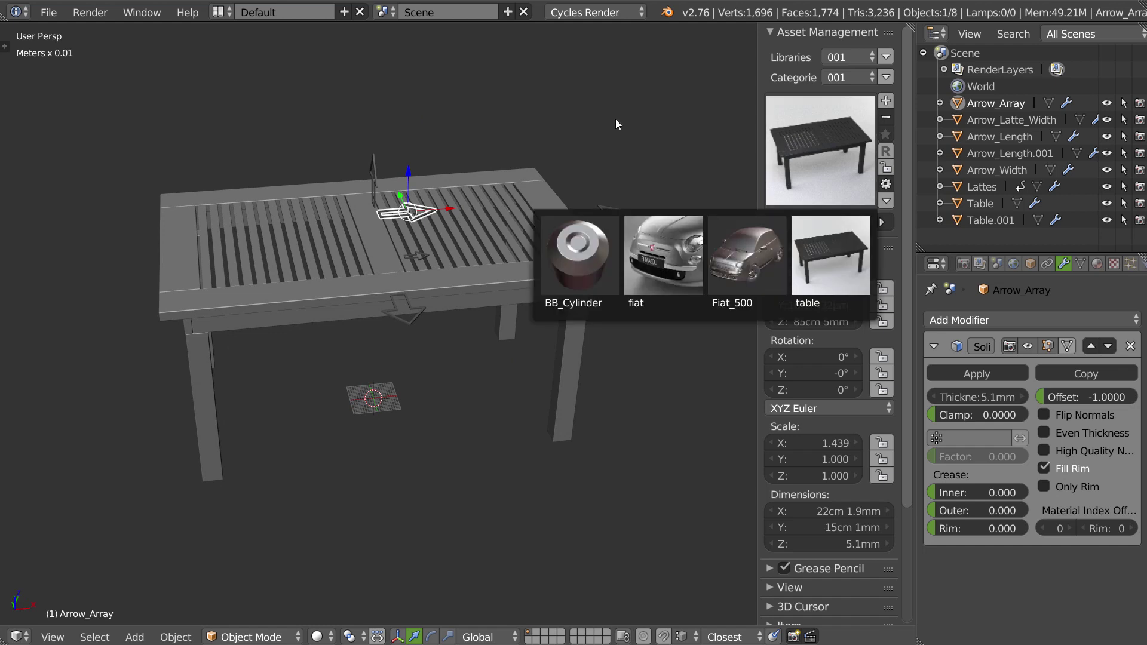
pyautogui.moveTo(312, 262); pyautogui.dragTo(472, 342, button='middle')
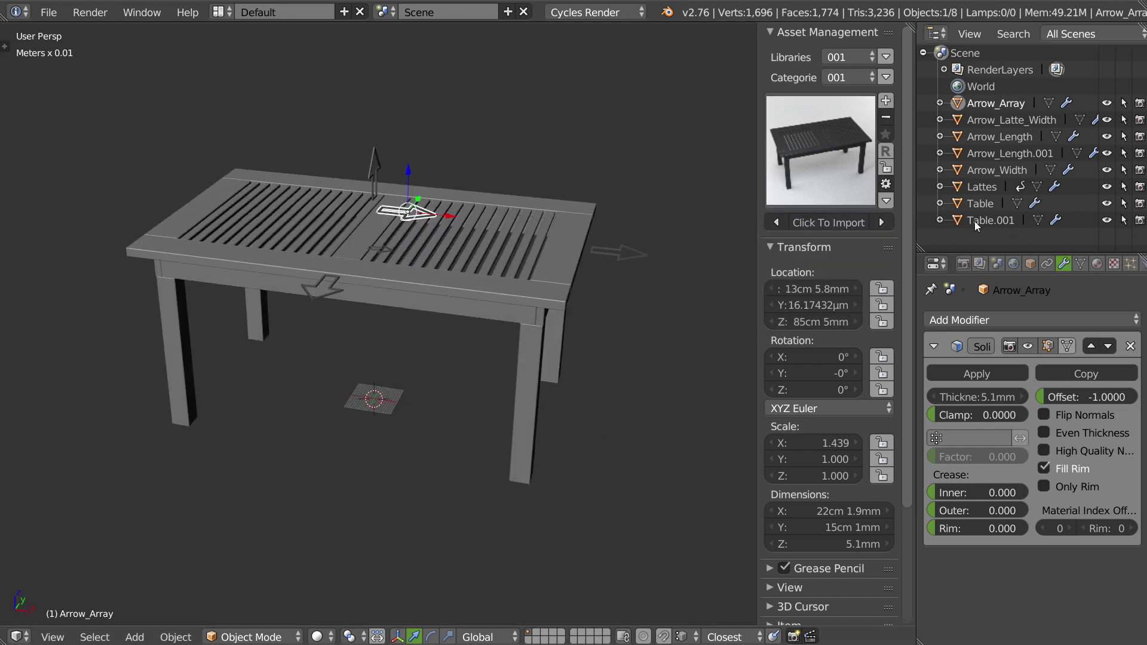
pyautogui.click(991, 223)
# Rename Table.001 to Table_central in the Outliner.
pyautogui.doubleClick(991, 224)
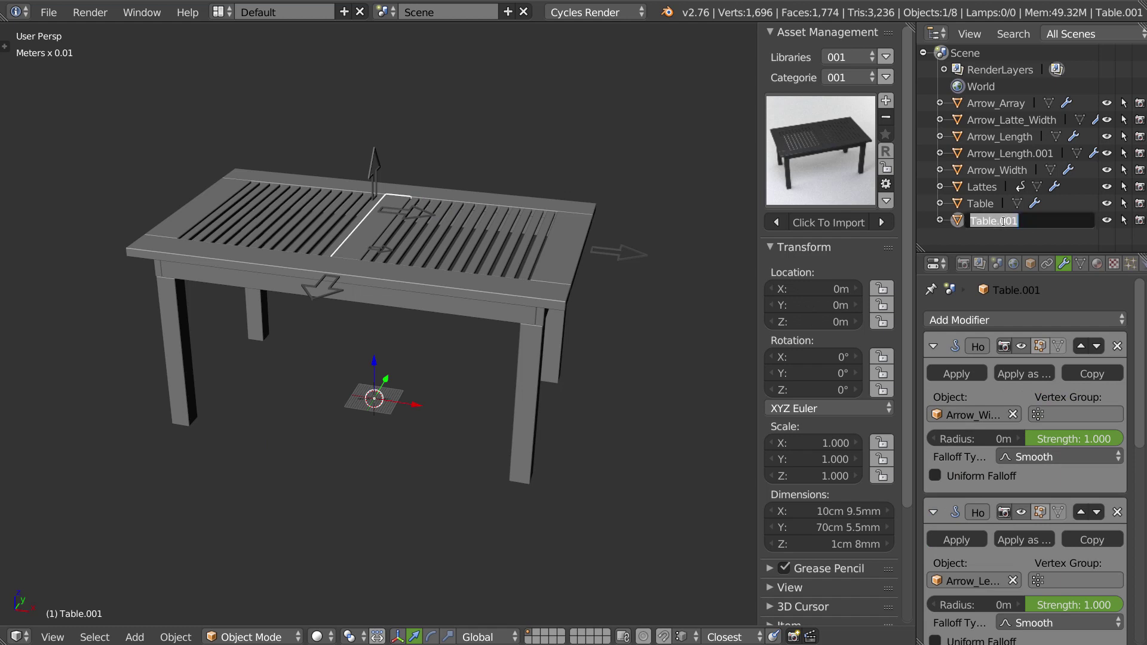
pyautogui.write('_ce')
pyautogui.write('ntral')
pyautogui.press('Return')
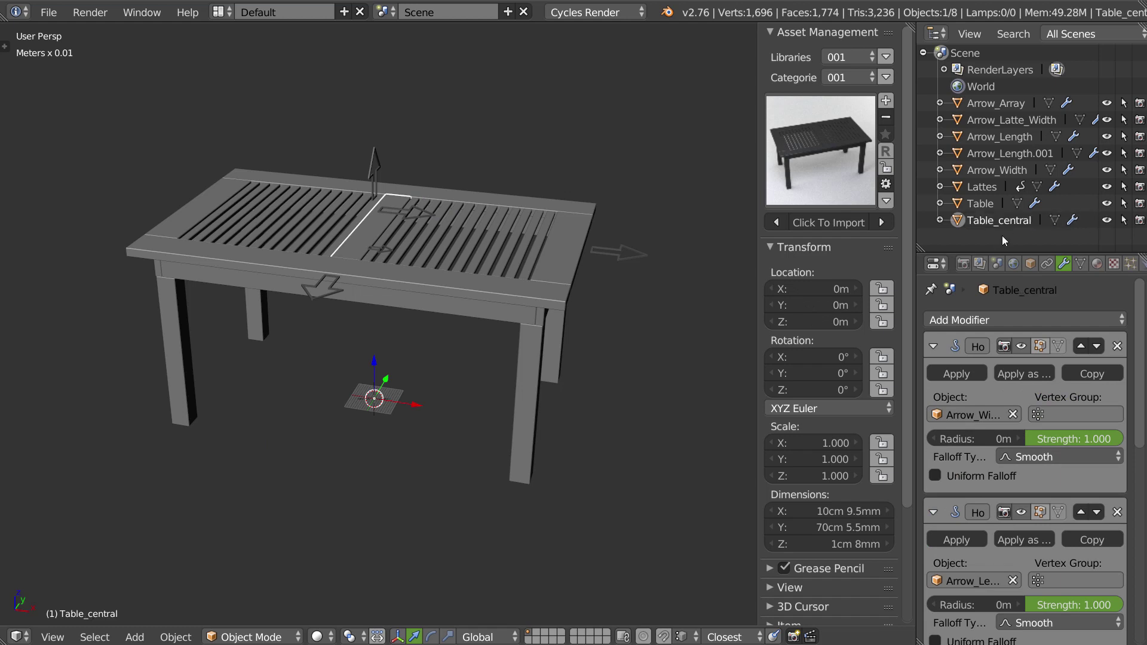
# Rename Arrow_Length.001 to Arrow_Height in the Outliner.
pyautogui.click(1007, 154)
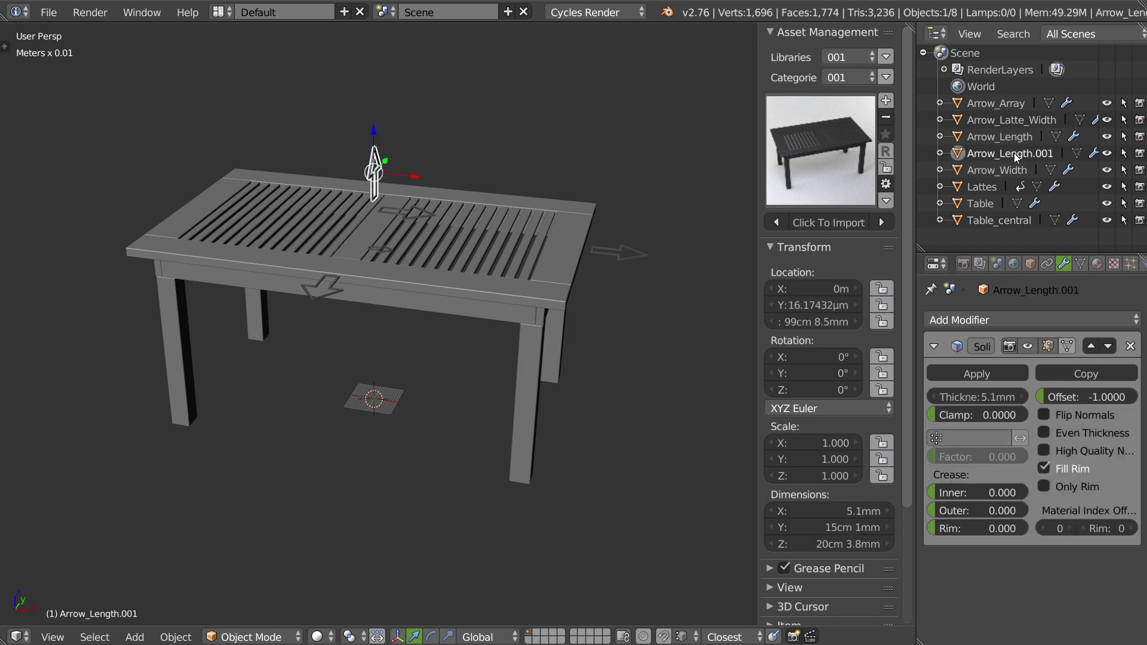
pyautogui.doubleClick(1001, 155)
pyautogui.moveTo(1003, 154); pyautogui.dragTo(1058, 154)
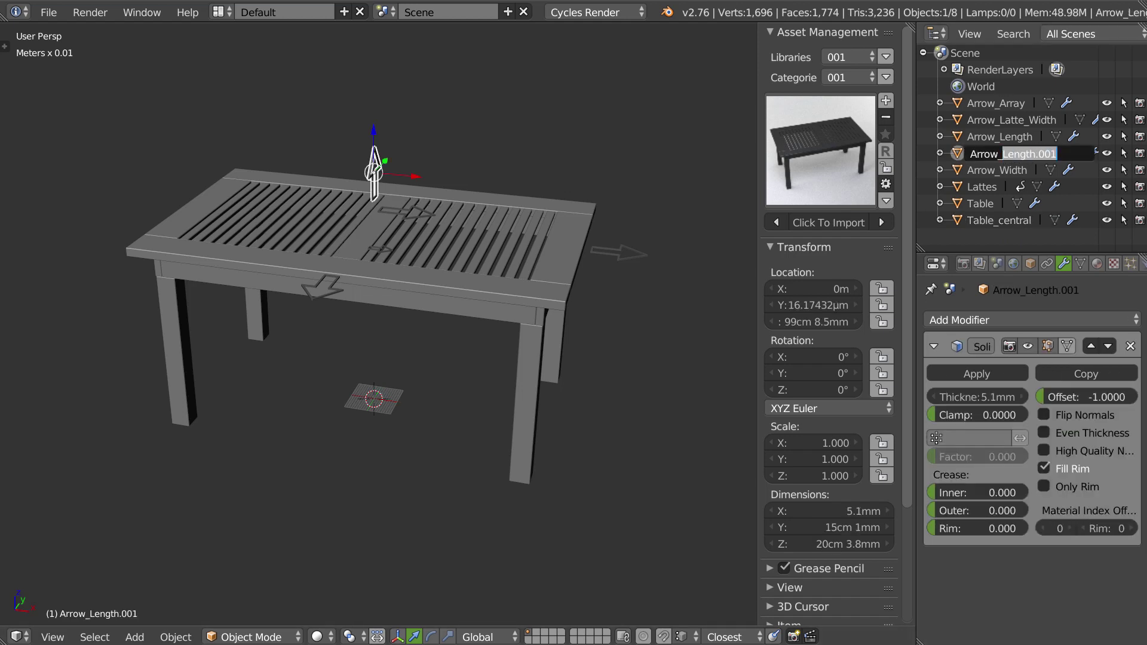
pyautogui.write('Top')
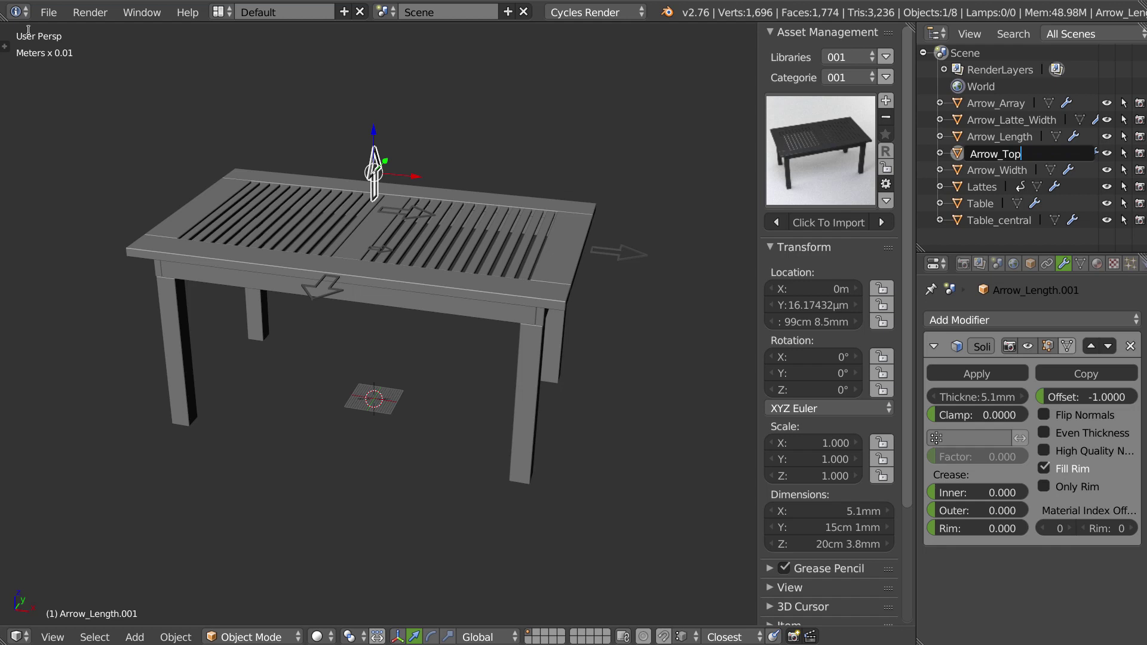
pyautogui.press('Return')
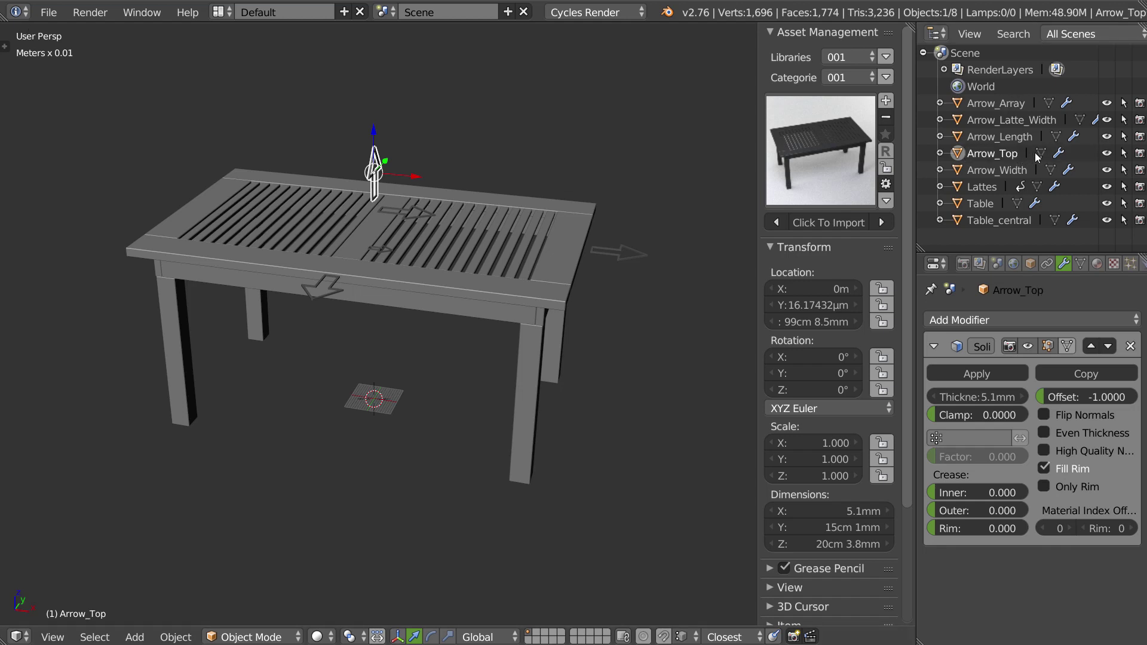
pyautogui.doubleClick(1012, 155)
pyautogui.press('End')
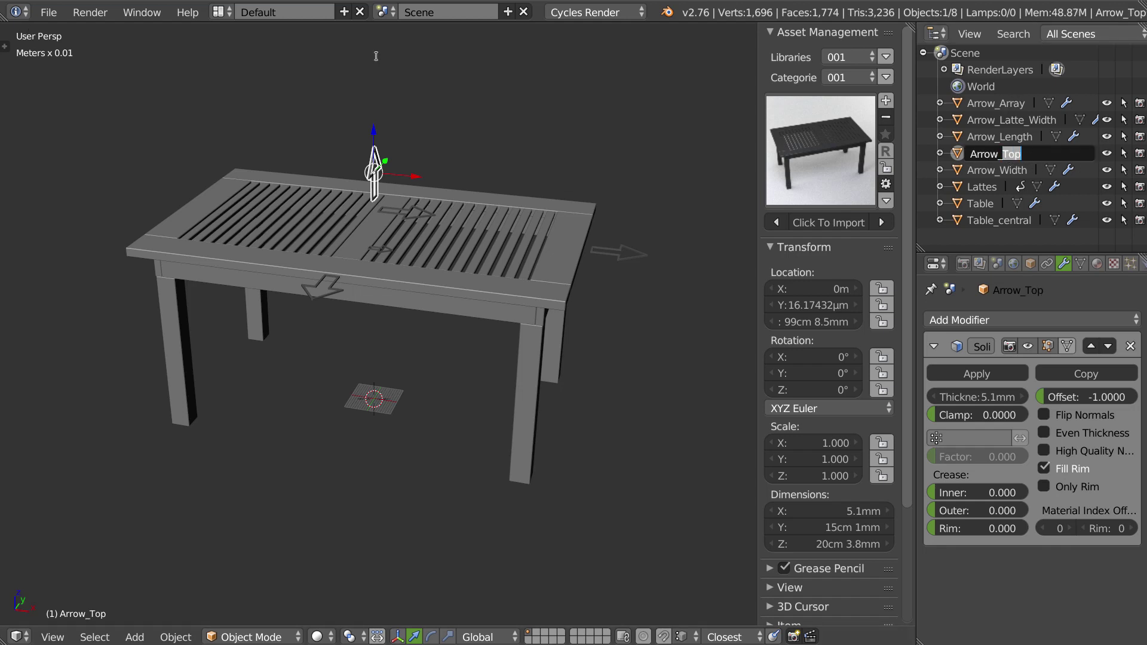
pyautogui.press('BackSpace')
pyautogui.press('BackSpace')
pyautogui.press('BackSpace')
pyautogui.write('Height')
pyautogui.press('Return')
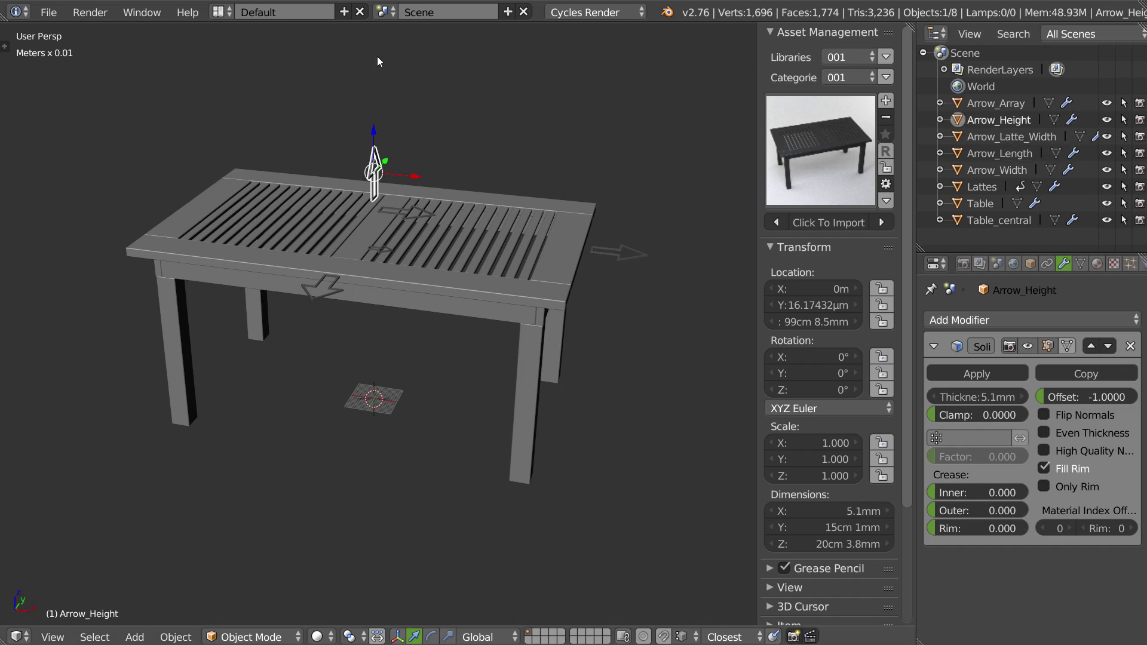
# Select each arrow, Lattes and Table in turn to check the names.
pyautogui.click(1007, 104)
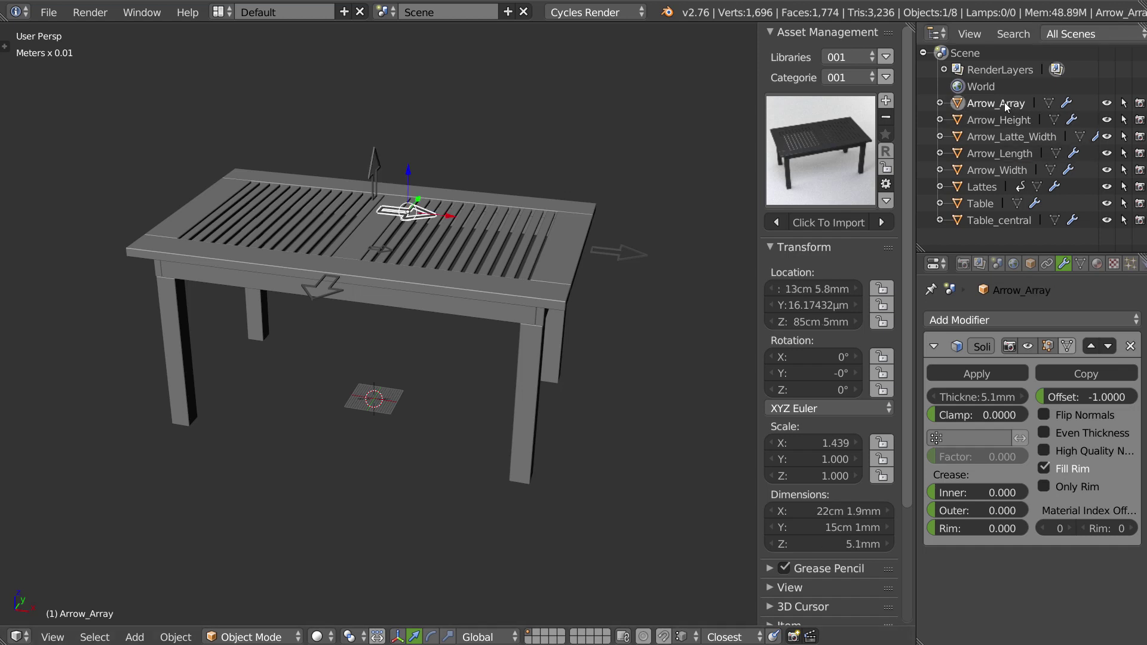
pyautogui.click(1006, 120)
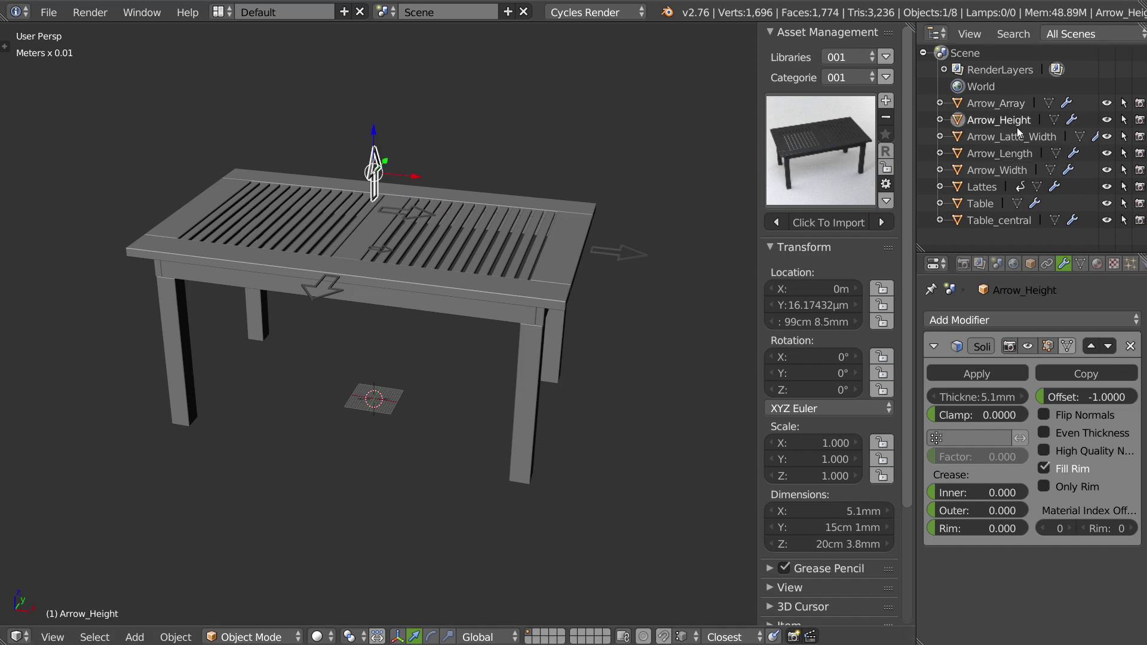
pyautogui.click(1014, 136)
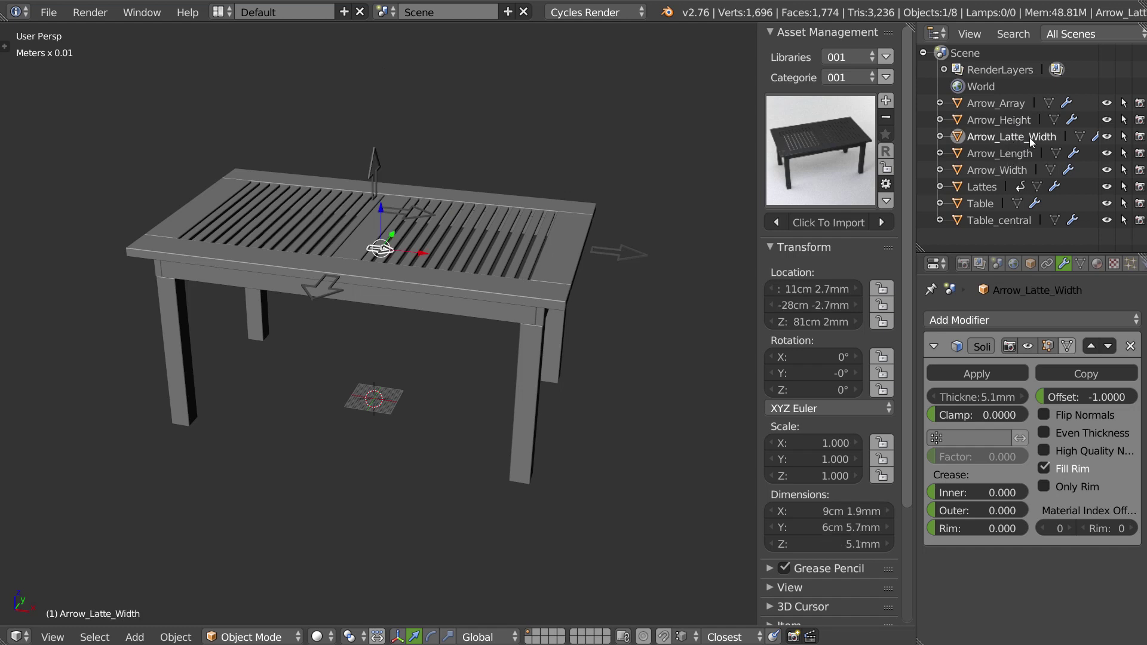
pyautogui.click(1011, 155)
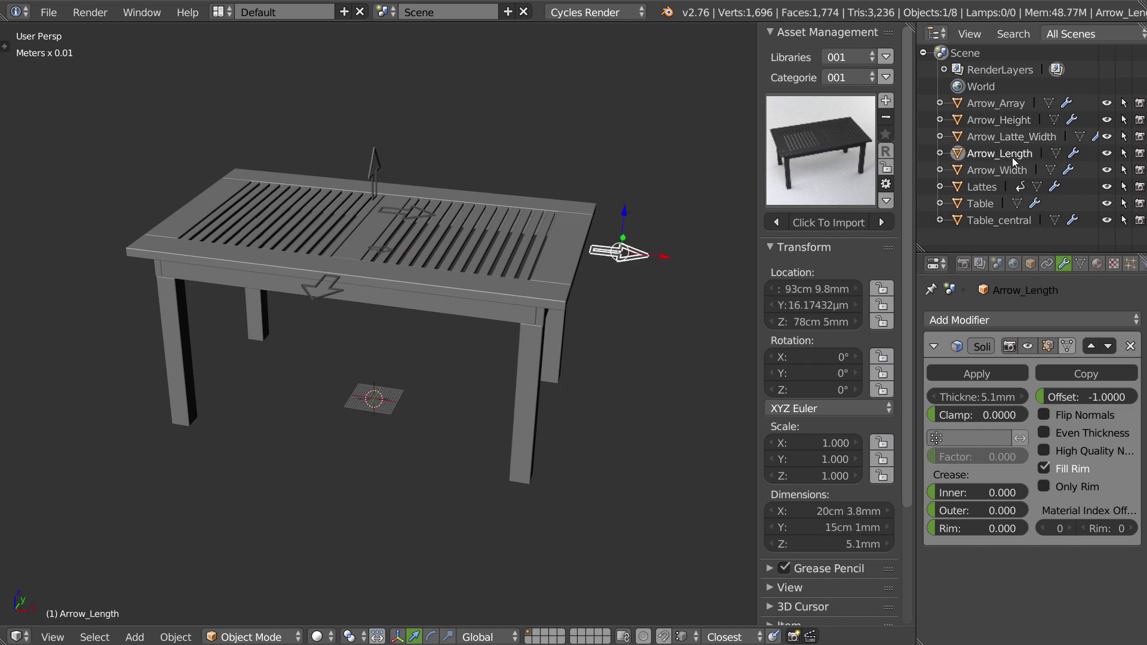
pyautogui.click(1001, 172)
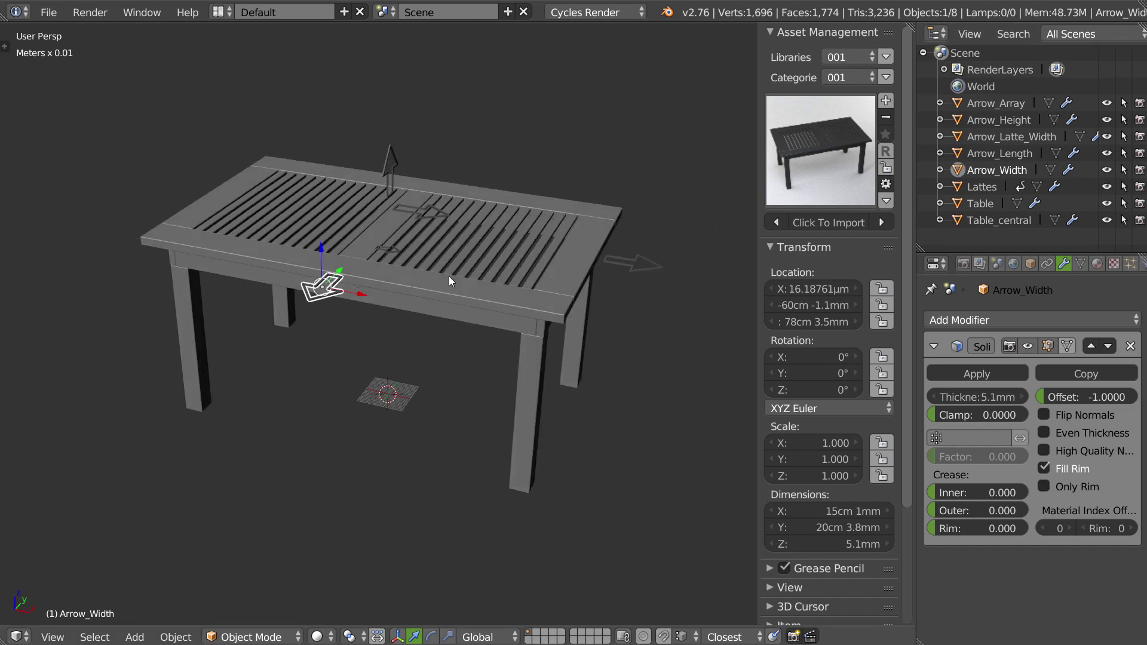
pyautogui.moveTo(450, 277); pyautogui.dragTo(481, 280, button='middle')
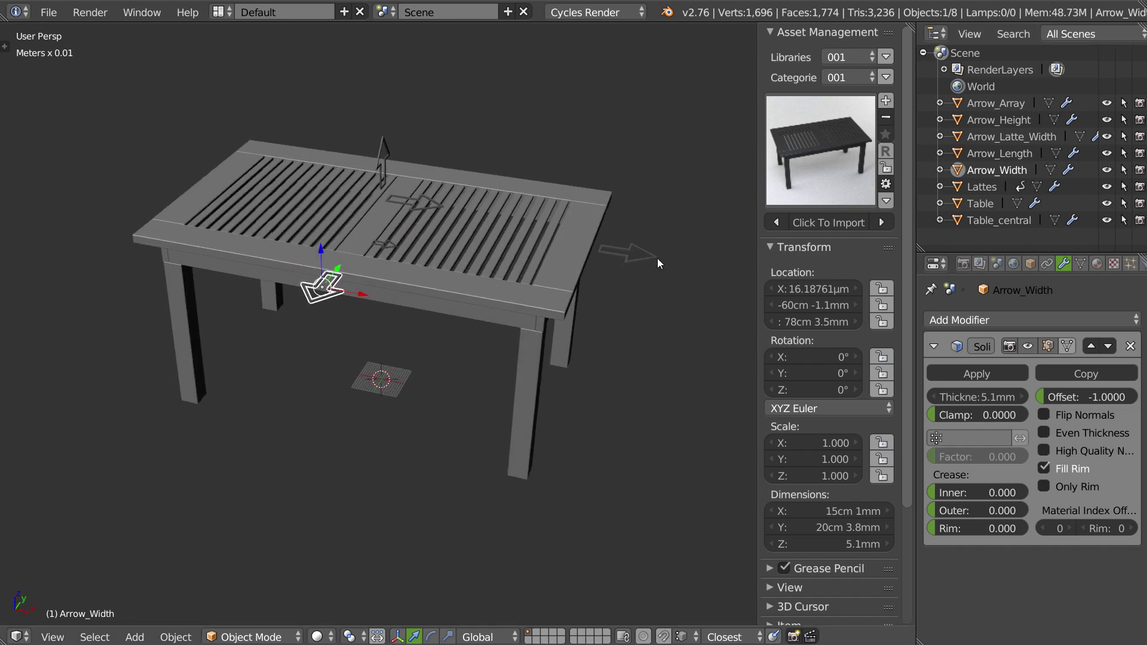
pyautogui.click(984, 187)
pyautogui.click(984, 203)
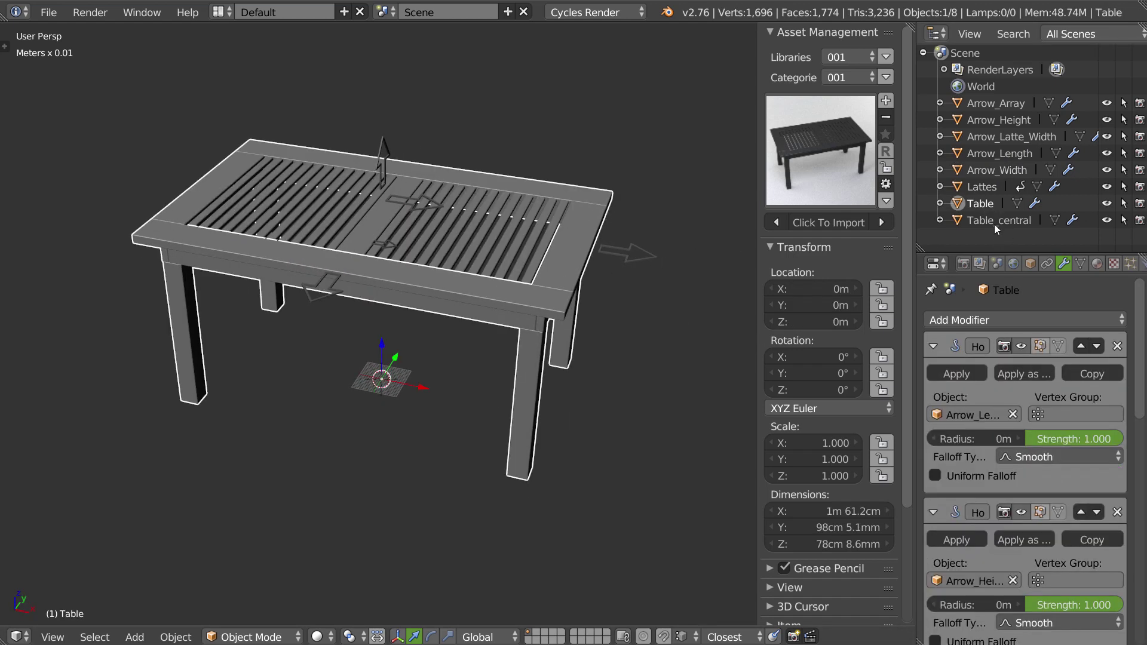
pyautogui.click(992, 219)
pyautogui.moveTo(438, 280)
pyautogui.mouseDown(button='middle')
pyautogui.moveTo(560, 274)
pyautogui.moveTo(670, 183)
pyautogui.mouseUp(button='middle')
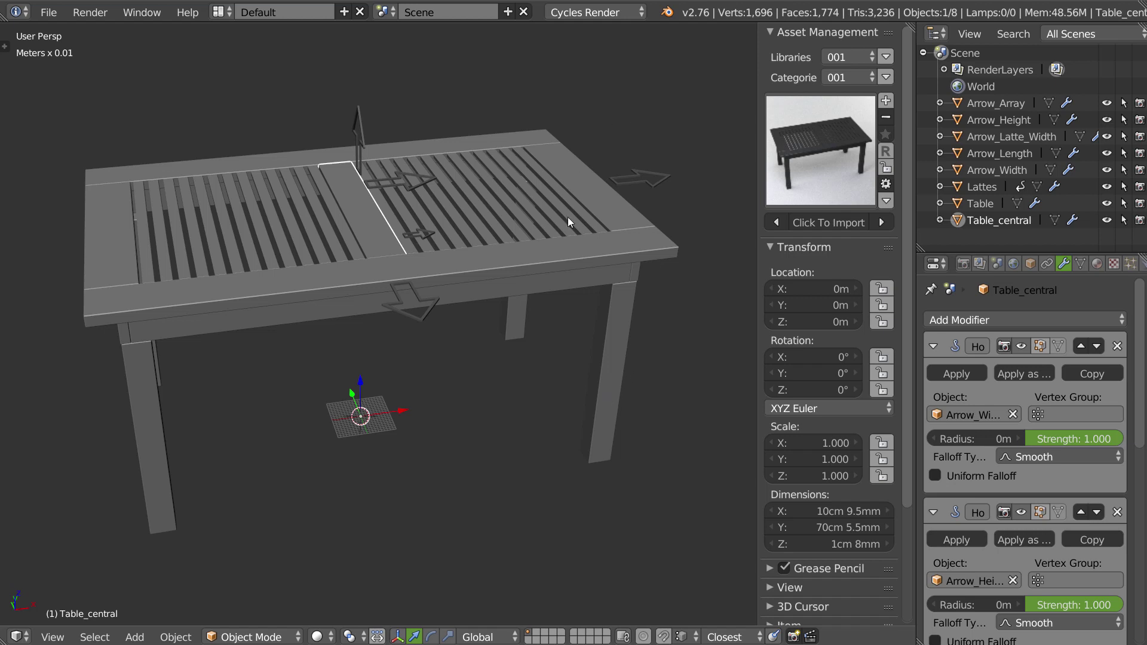
pyautogui.moveTo(536, 225)
pyautogui.mouseDown(button='middle')
pyautogui.moveTo(529, 208)
pyautogui.moveTo(548, 198)
pyautogui.mouseUp(button='middle')
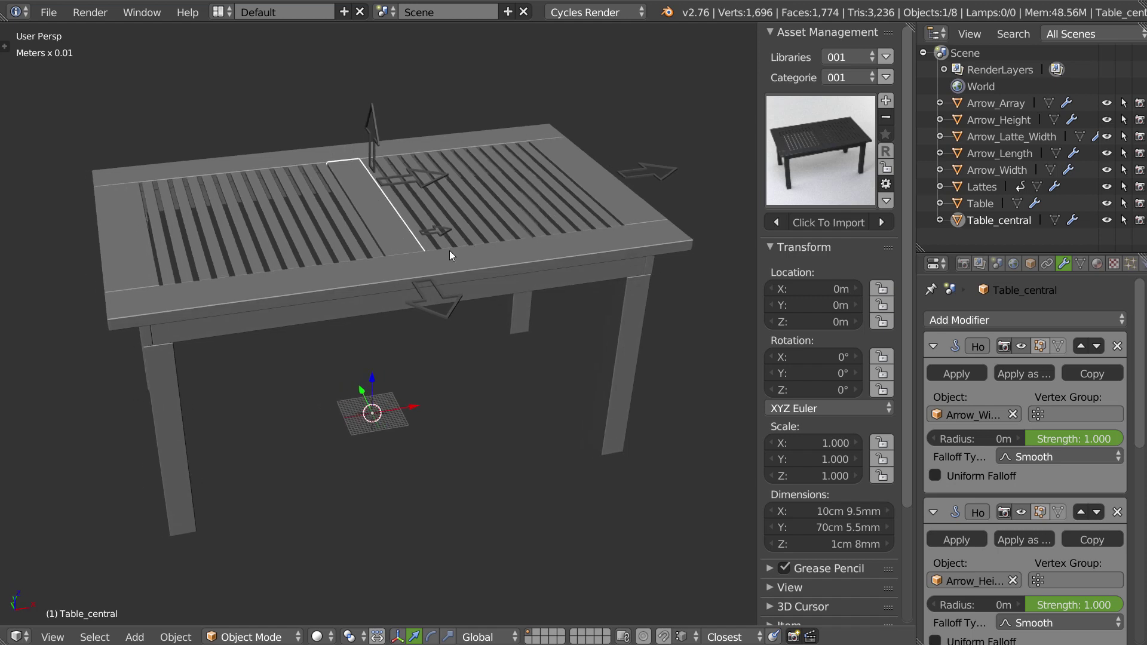
# Parent Table_central to Table, keeping its transform.
pyautogui.keyDown('shift'); pyautogui.click(536, 261); pyautogui.keyUp('shift')
pyautogui.hotkey('ctrl', 'p')
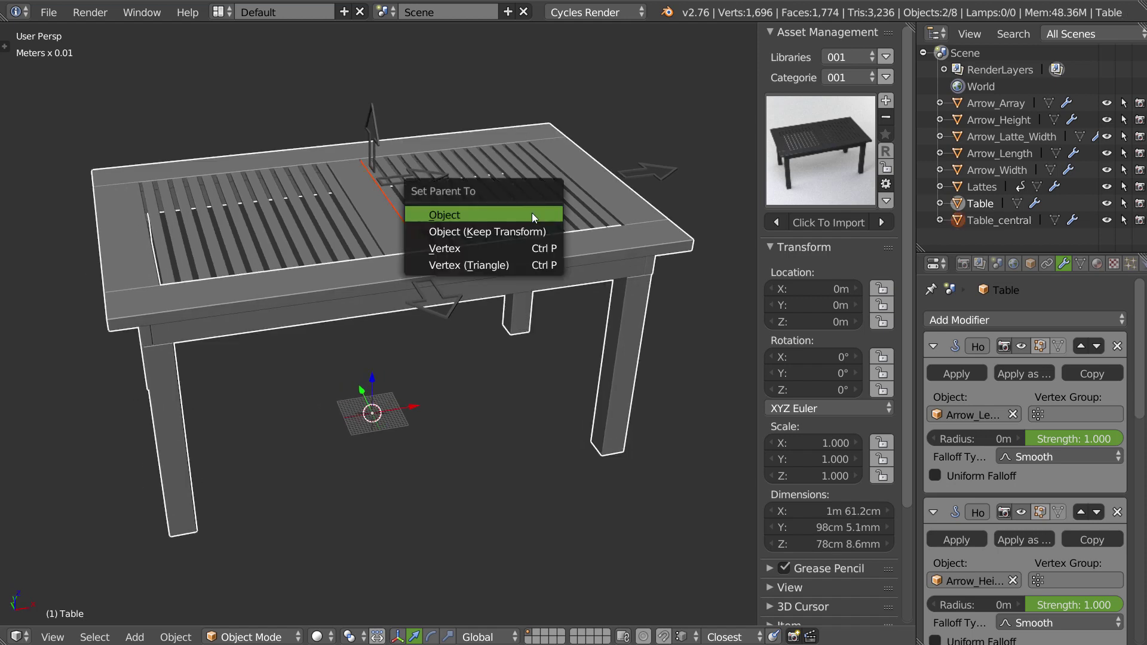
pyautogui.press('Down')
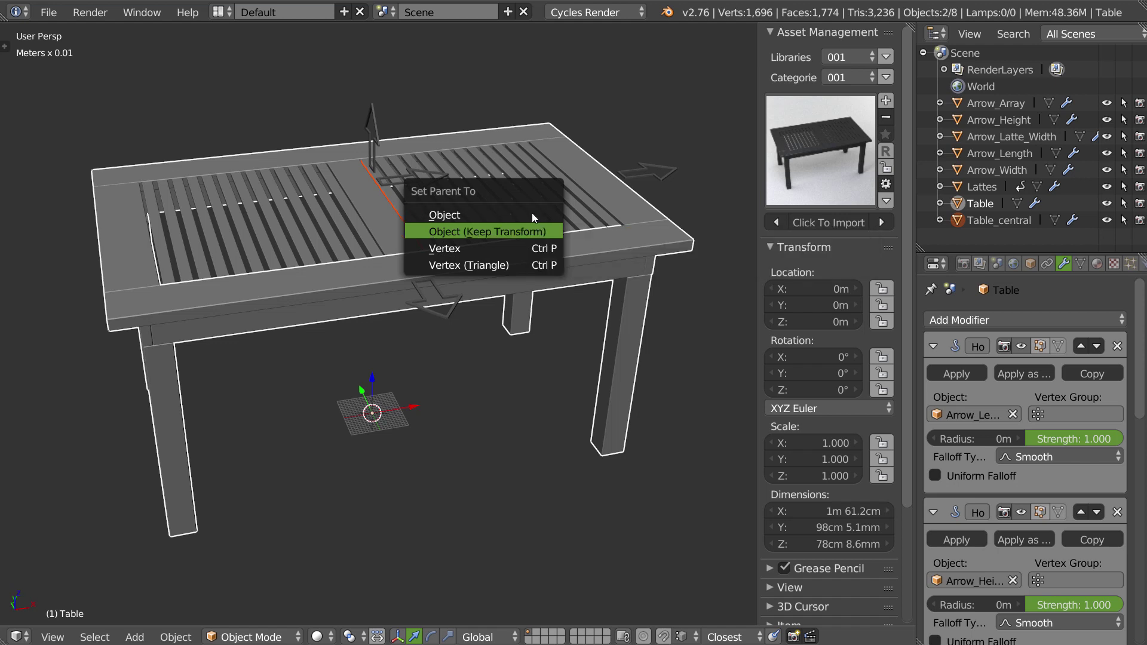
pyautogui.press('Return')
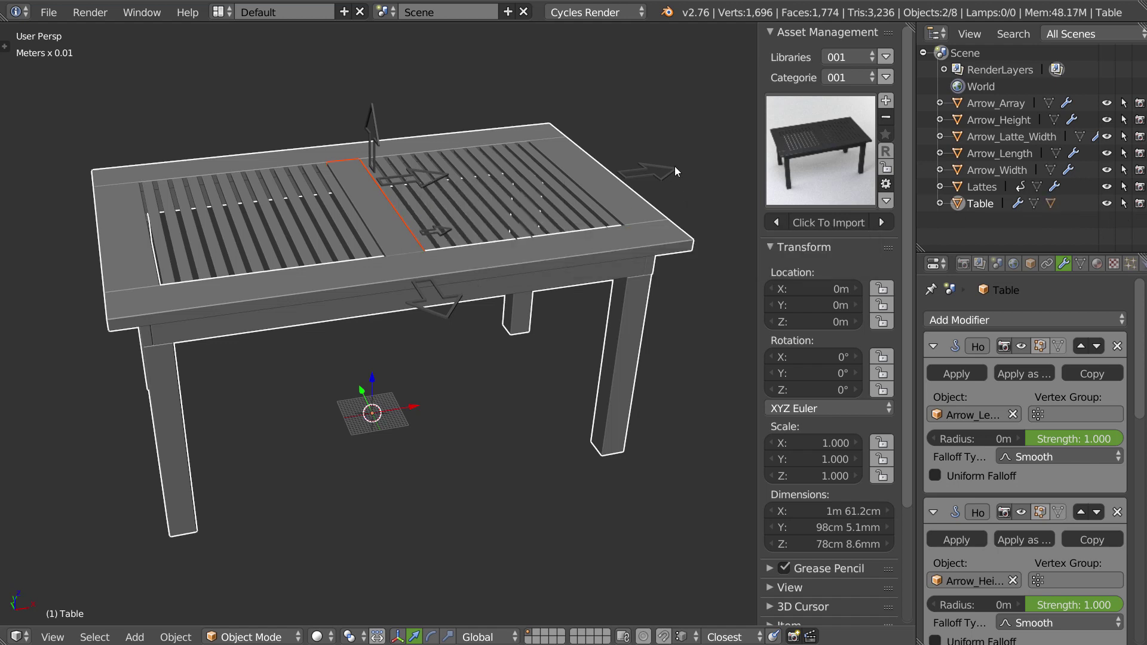
# Parent all the control arrows to the Table object.
pyautogui.rightClick(674, 170)
pyautogui.keyDown('shift'); pyautogui.click(426, 182); pyautogui.keyUp('shift')
pyautogui.moveTo(434, 191); pyautogui.dragTo(428, 182, button='middle')
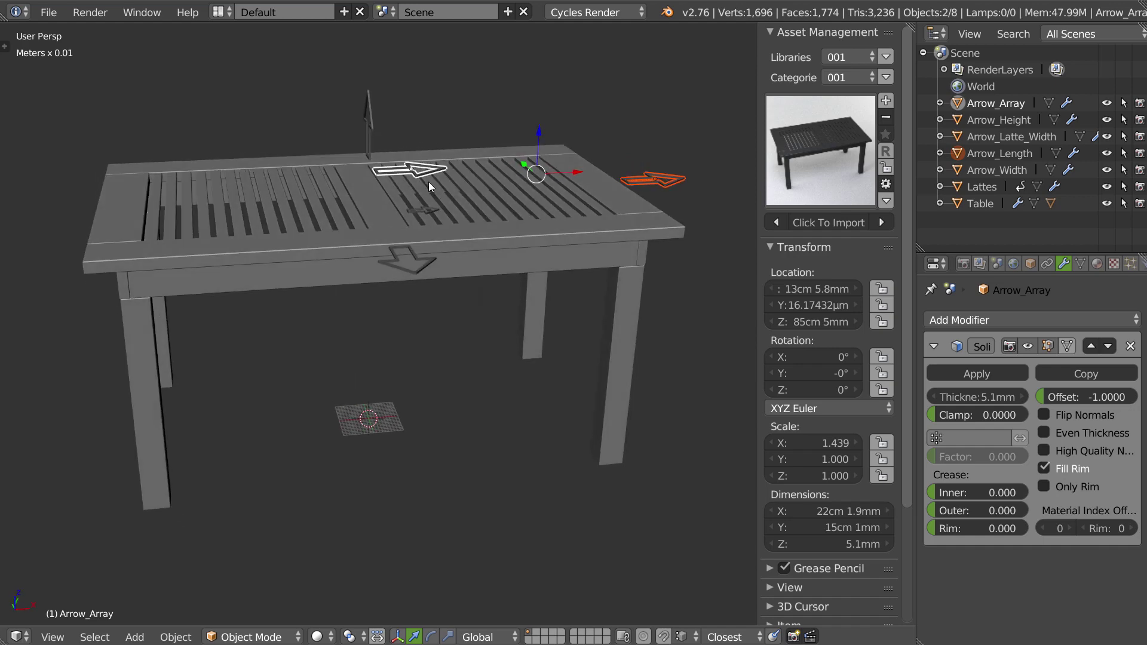
pyautogui.keyDown('shift'); pyautogui.click(371, 119); pyautogui.keyUp('shift')
pyautogui.keyDown('shift'); pyautogui.rightClick(422, 216); pyautogui.keyUp('shift')
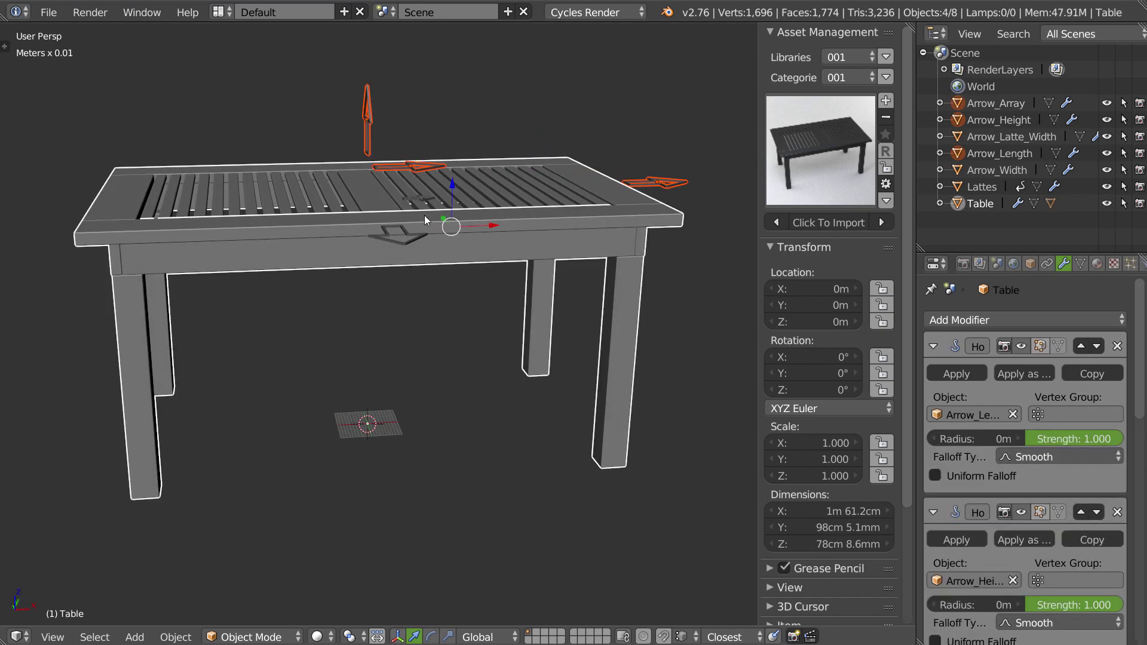
pyautogui.keyDown('shift'); pyautogui.rightClick(422, 216); pyautogui.keyUp('shift')
pyautogui.keyDown('shift'); pyautogui.rightClick(403, 242); pyautogui.keyUp('shift')
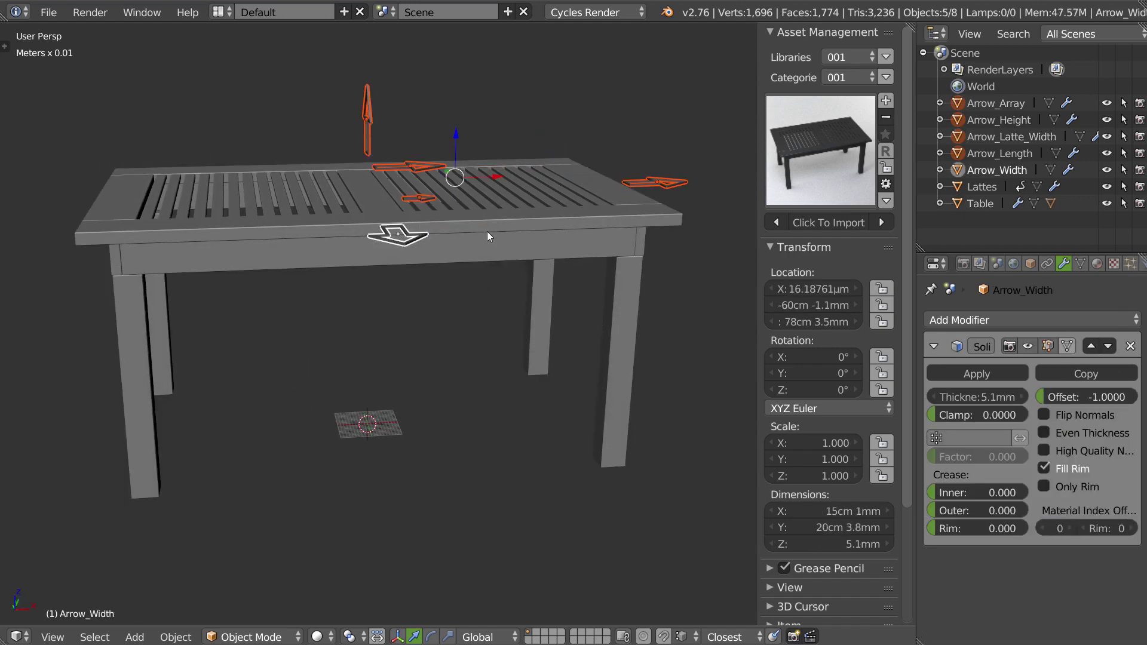
pyautogui.keyDown('shift'); pyautogui.rightClick(483, 234); pyautogui.keyUp('shift')
pyautogui.moveTo(476, 235); pyautogui.dragTo(451, 235, button='middle')
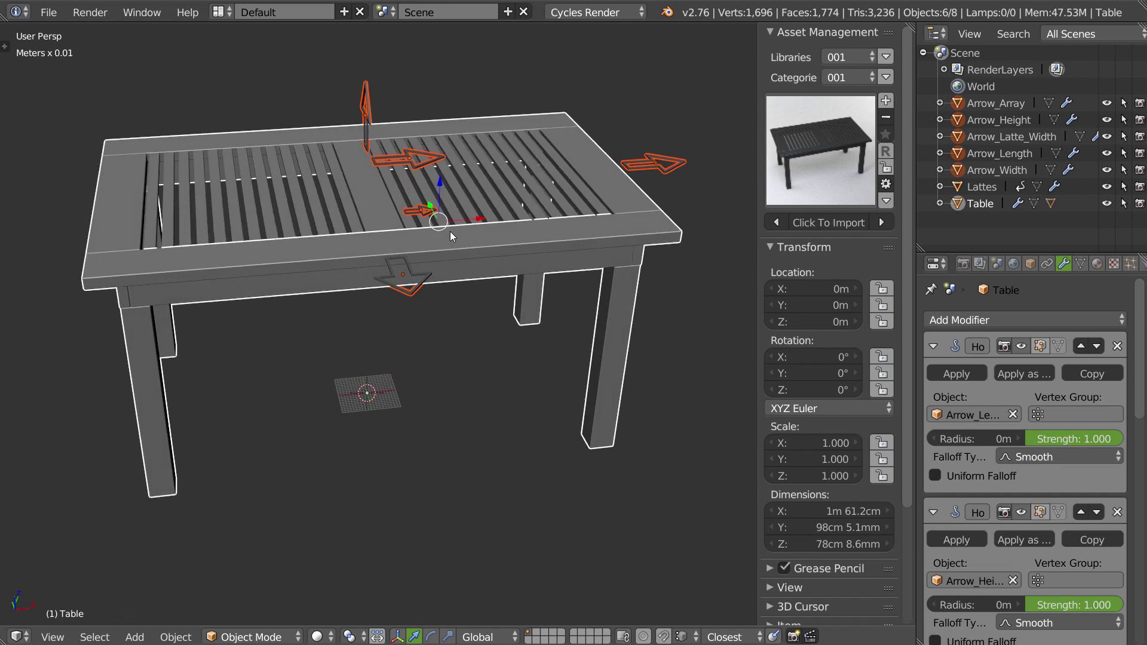
pyautogui.hotkey('ctrl', 'p')
pyautogui.click(460, 184)
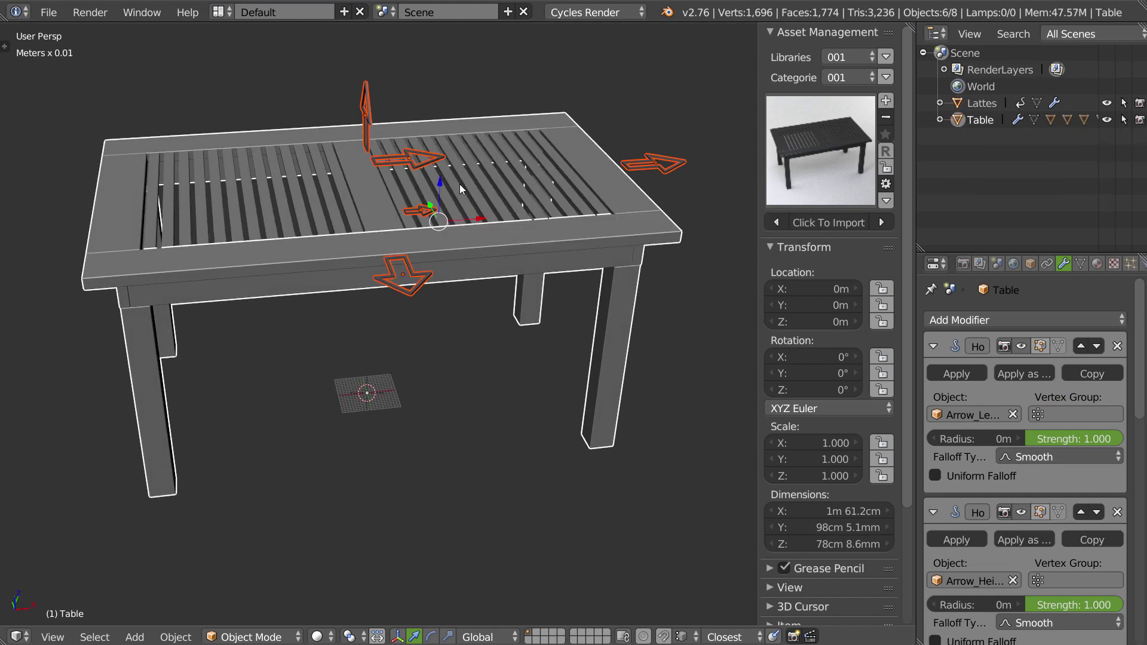
# Parent the Lattes slats to Table with Object (Keep Transform).
pyautogui.rightClick(488, 171)
pyautogui.keyDown('shift'); pyautogui.rightClick(665, 228); pyautogui.keyUp('shift')
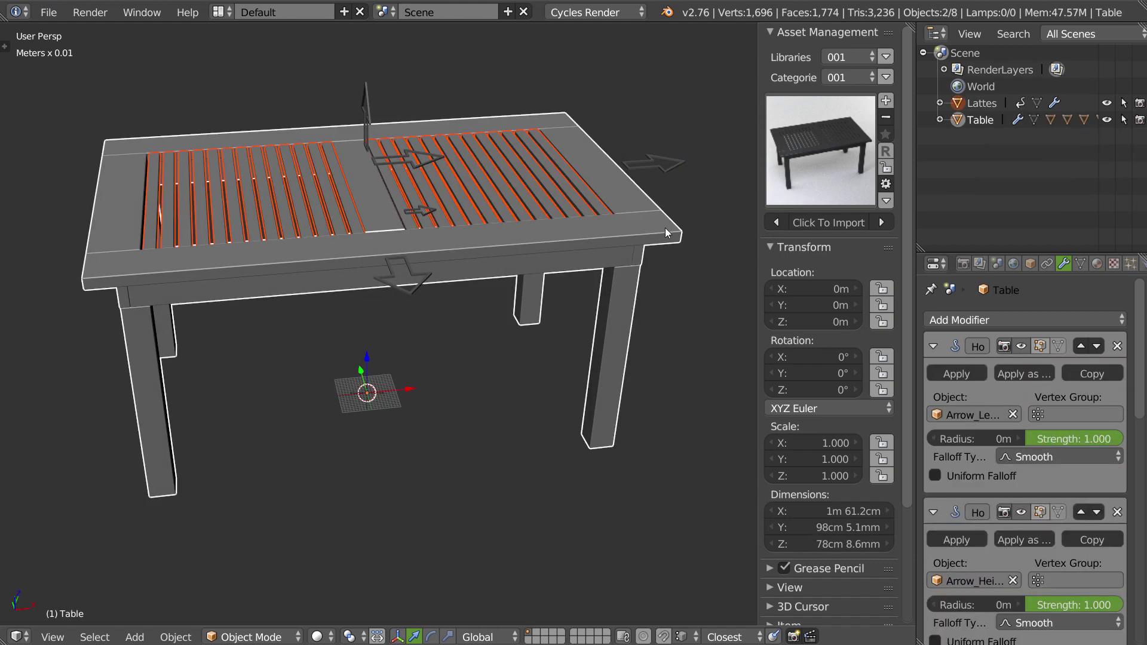
pyautogui.hotkey('ctrl', 'p')
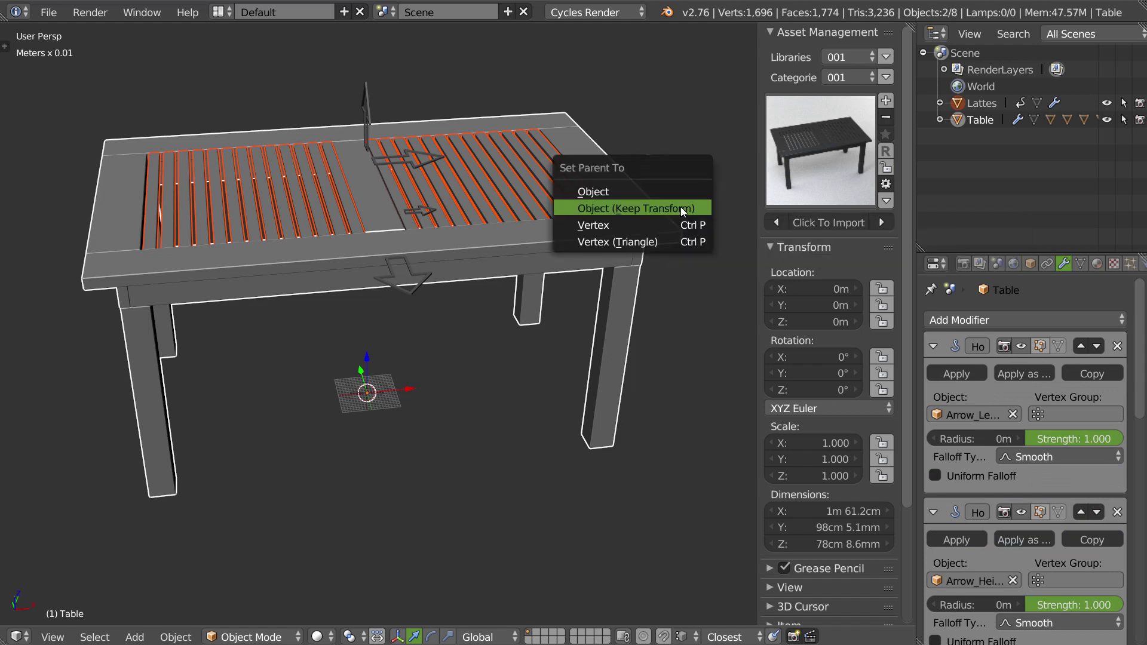
pyautogui.click(681, 207)
pyautogui.click(965, 108)
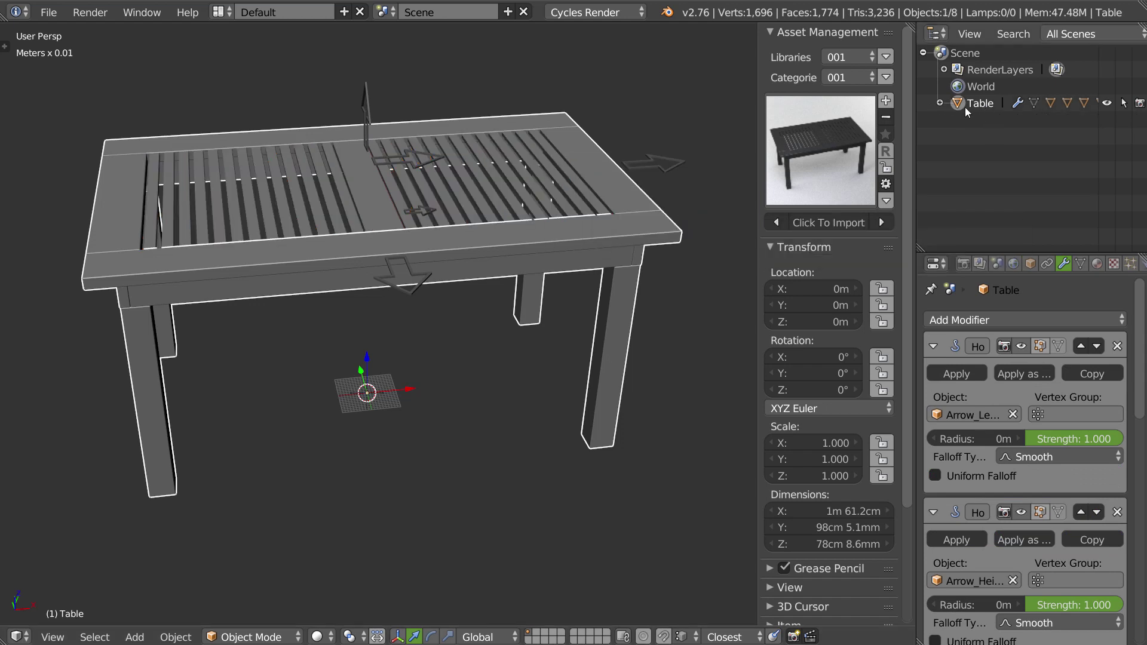
pyautogui.scroll(-3, 468, 329)
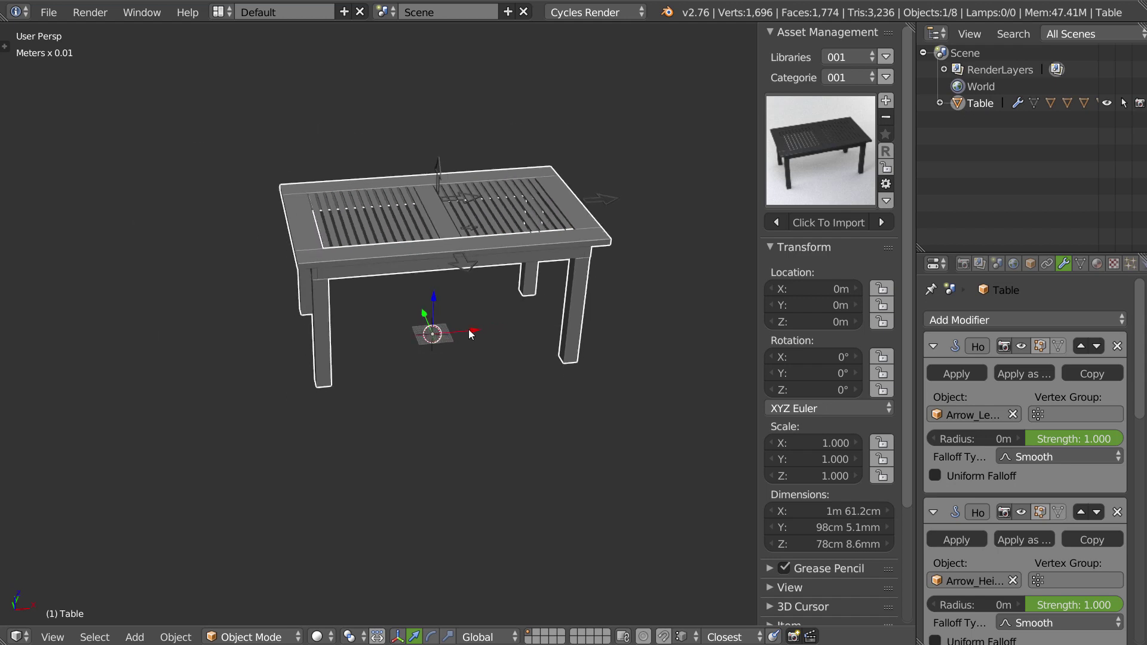
pyautogui.press('g')
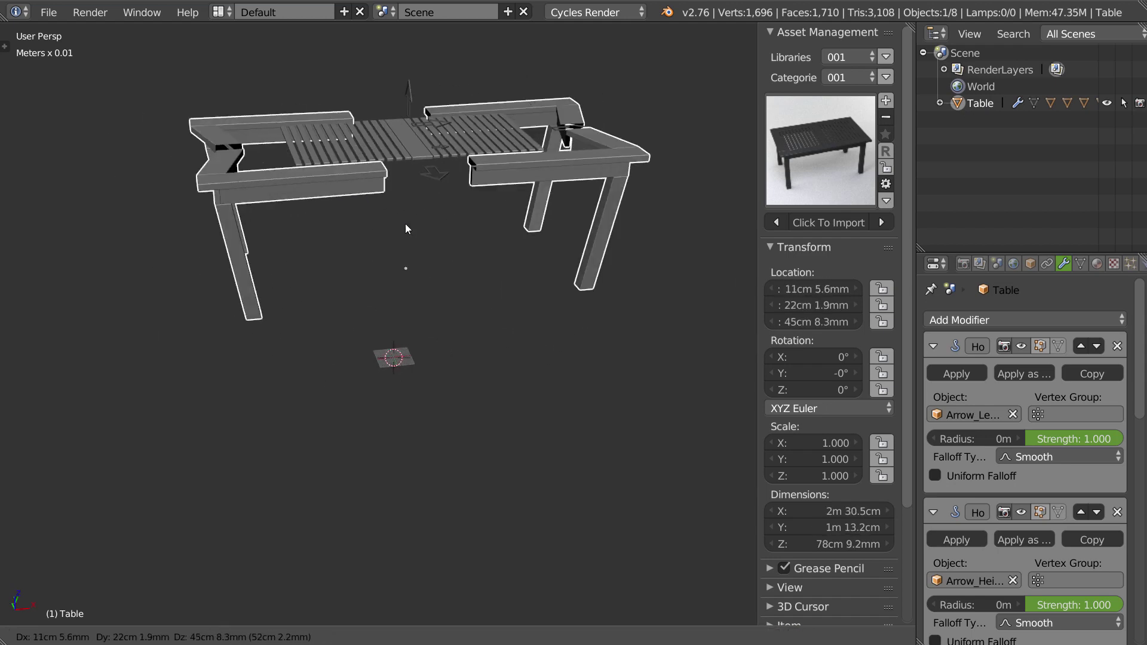
pyautogui.click(478, 249)
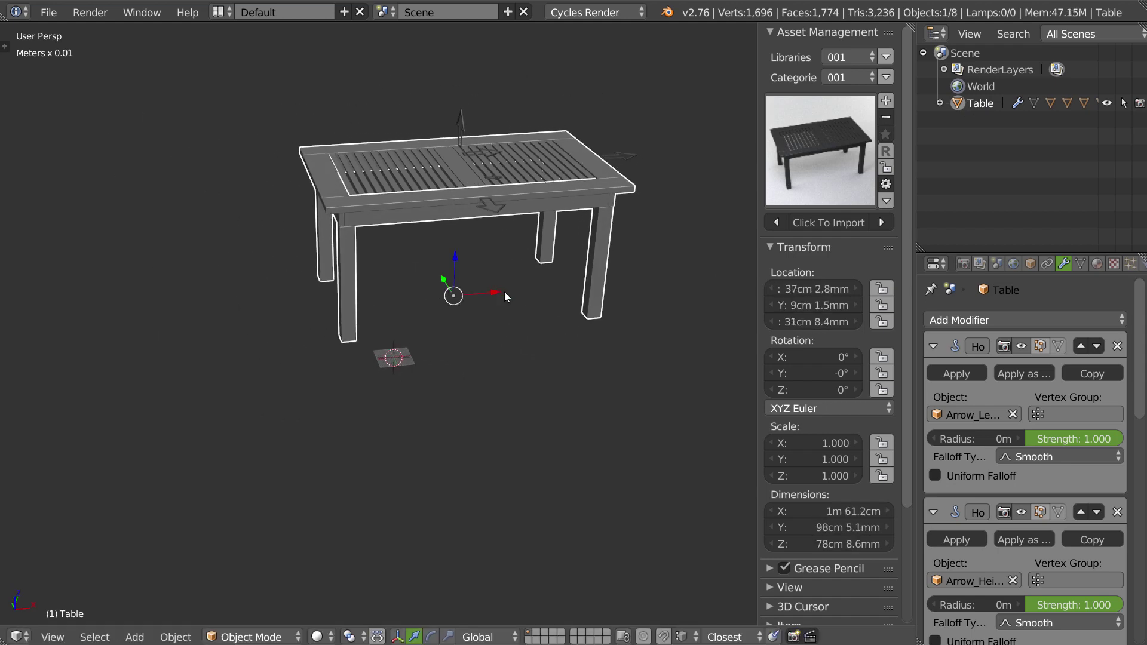
pyautogui.hotkey('alt', 'g')
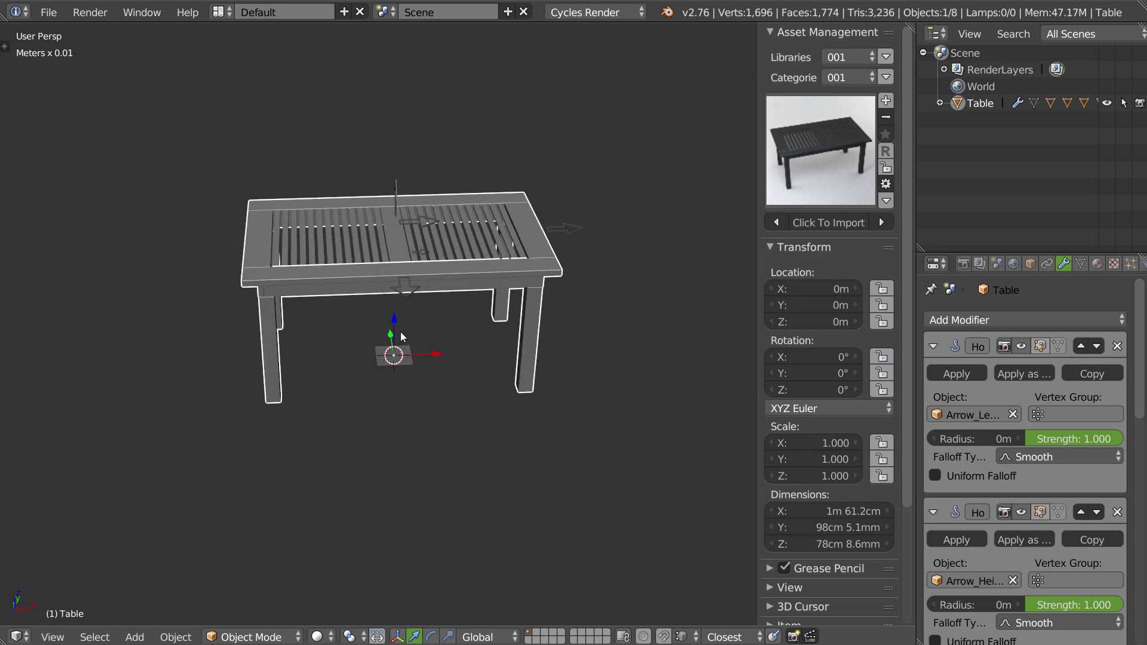
pyautogui.moveTo(445, 306); pyautogui.dragTo(301, 122, button='middle')
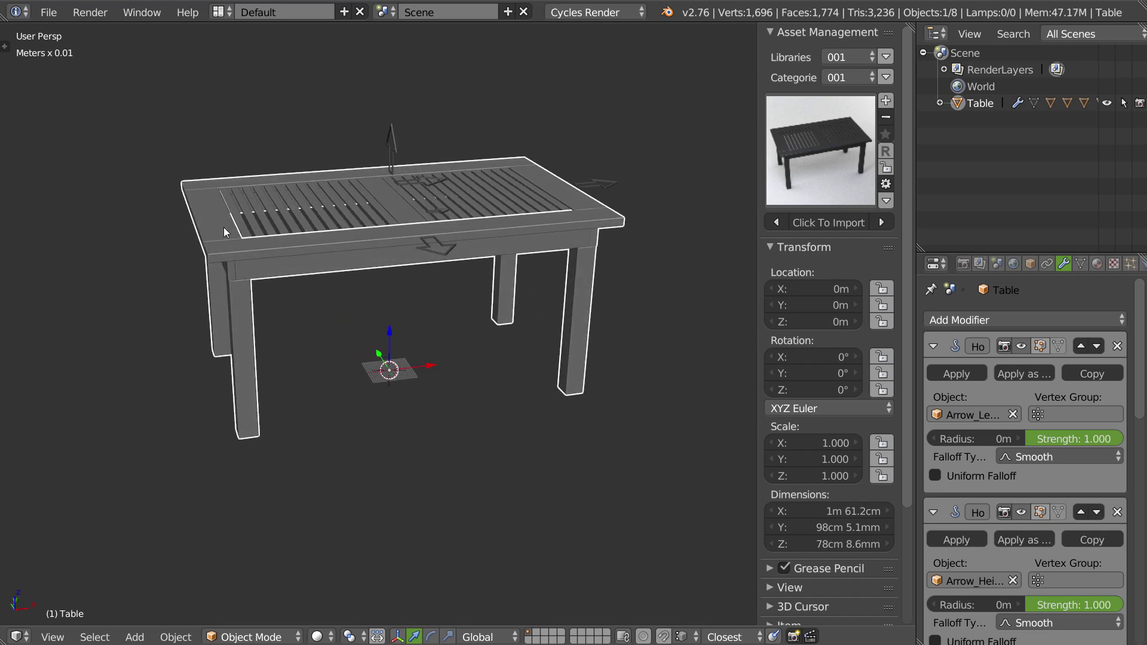
pyautogui.moveTo(416, 379); pyautogui.dragTo(449, 356, button='middle')
pyautogui.scroll(-2, 457, 383)
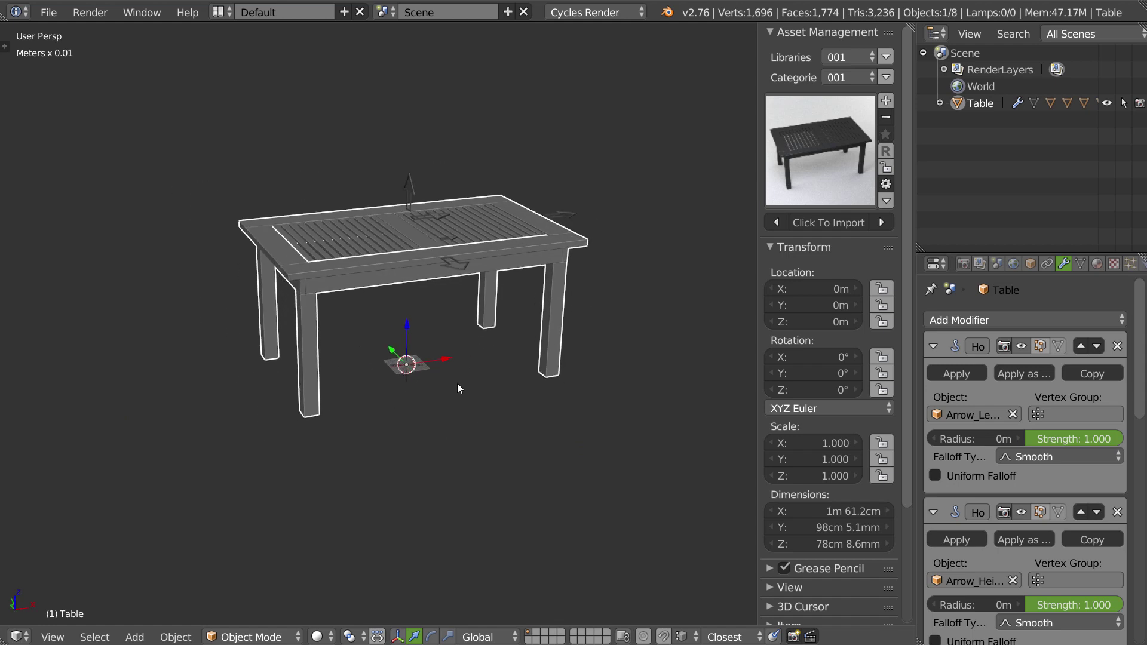
# Add a plane at the origin and scale it up under the table.
pyautogui.rightClick(447, 356)
pyautogui.click(416, 447)
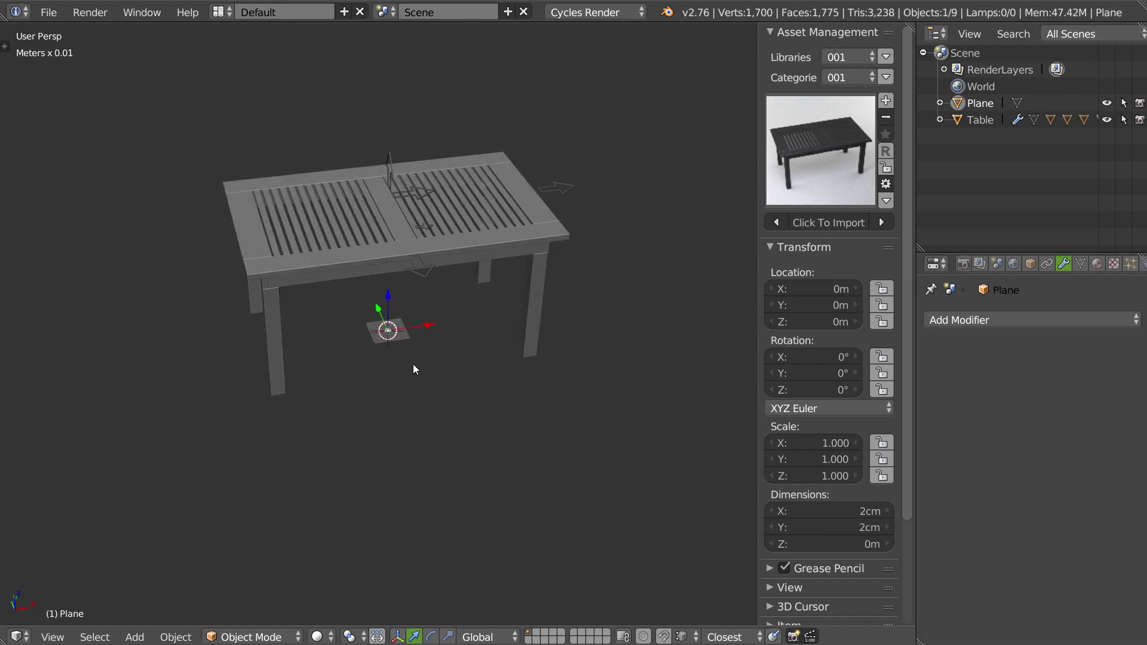
pyautogui.press('s')
pyautogui.click(668, 402)
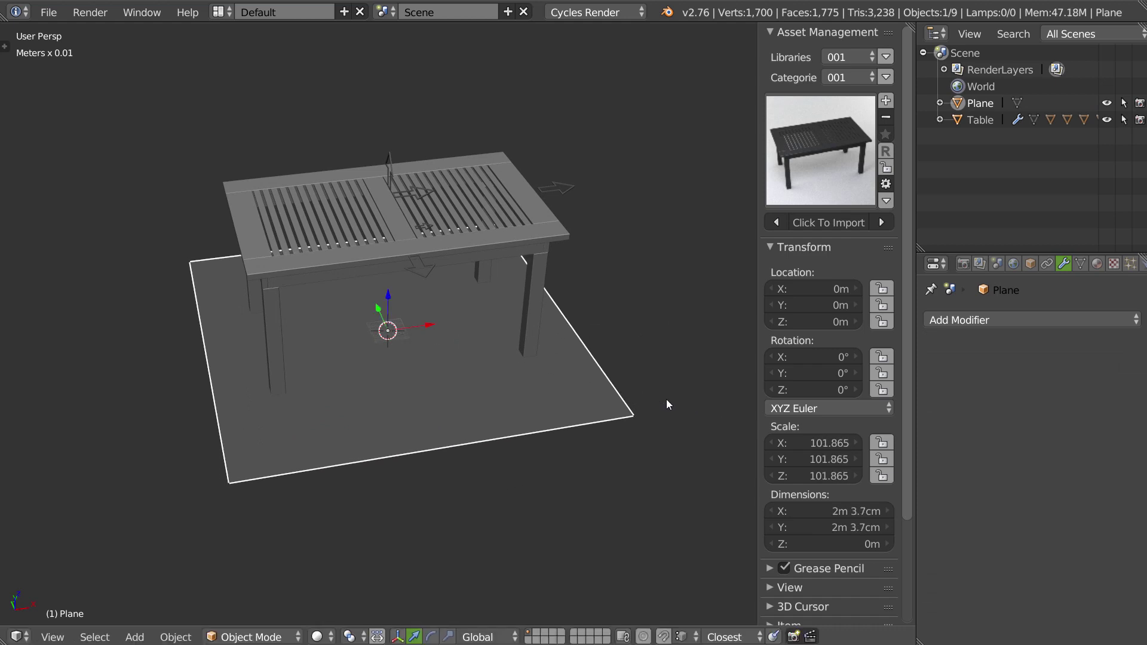
pyautogui.moveTo(668, 403)
pyautogui.mouseDown(button='middle')
pyautogui.moveTo(574, 371)
pyautogui.moveTo(531, 371)
pyautogui.mouseUp(button='middle')
pyautogui.press('s')
pyautogui.click(635, 372)
# Scale the plane along Y and X to about 1m 65.9cm by 1m 11.4cm.
pyautogui.rightClick(531, 370)
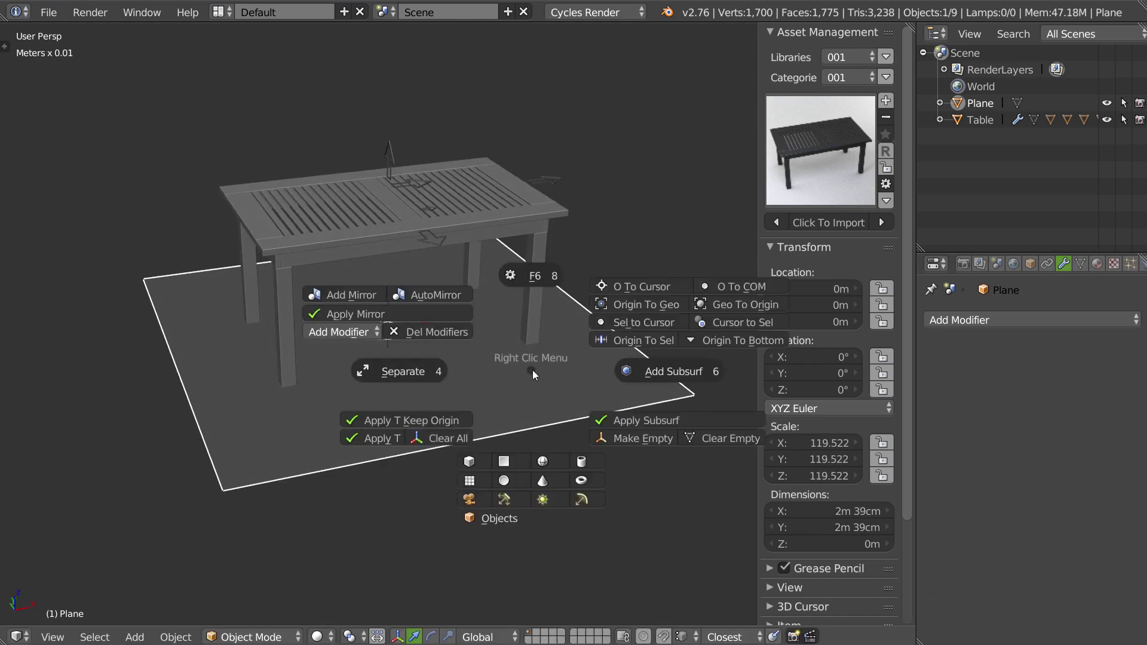
pyautogui.click(644, 440)
pyautogui.moveTo(436, 396)
pyautogui.mouseDown(button='middle')
pyautogui.moveTo(461, 360)
pyautogui.moveTo(623, 372)
pyautogui.mouseUp(button='middle')
pyautogui.press('s')
pyautogui.press('y')
pyautogui.click(486, 363)
pyautogui.moveTo(484, 362)
pyautogui.mouseDown(button='middle')
pyautogui.moveTo(396, 358)
pyautogui.moveTo(604, 308)
pyautogui.moveTo(562, 329)
pyautogui.moveTo(556, 287)
pyautogui.mouseUp(button='middle')
pyautogui.press('s')
pyautogui.press('x')
pyautogui.click(611, 312)
pyautogui.click(1030, 264)
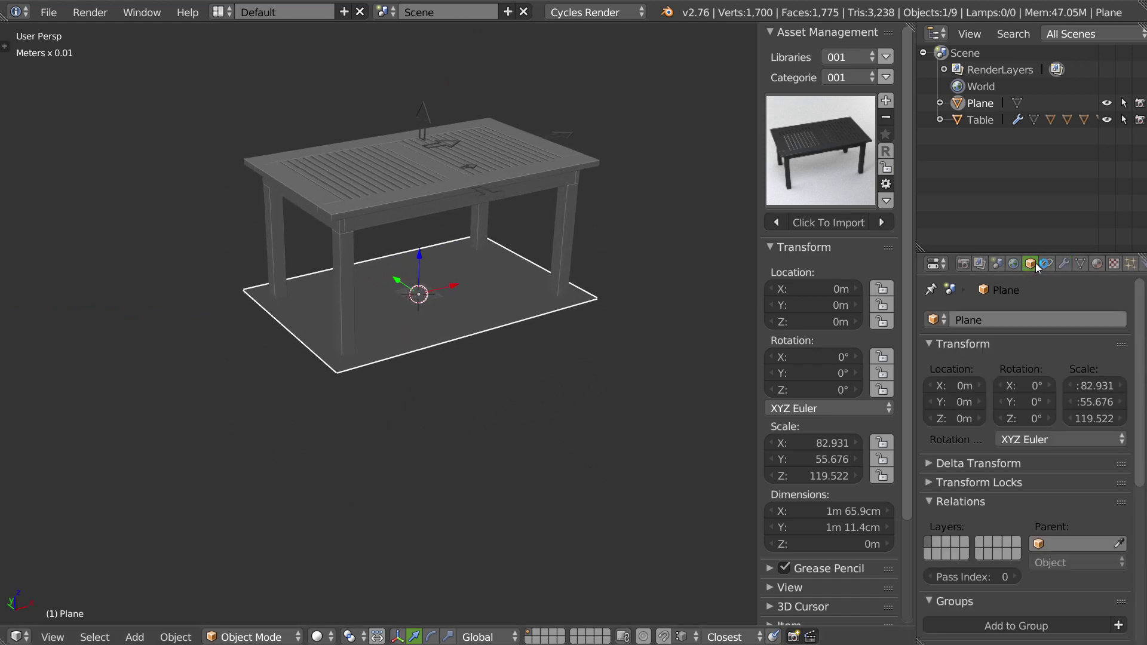
# Set the plane's Maximum Draw Type to Wire and turn off all its Cycles ray visibility.
pyautogui.scroll(-5, 1031, 311)
pyautogui.scroll(-2, 1028, 281)
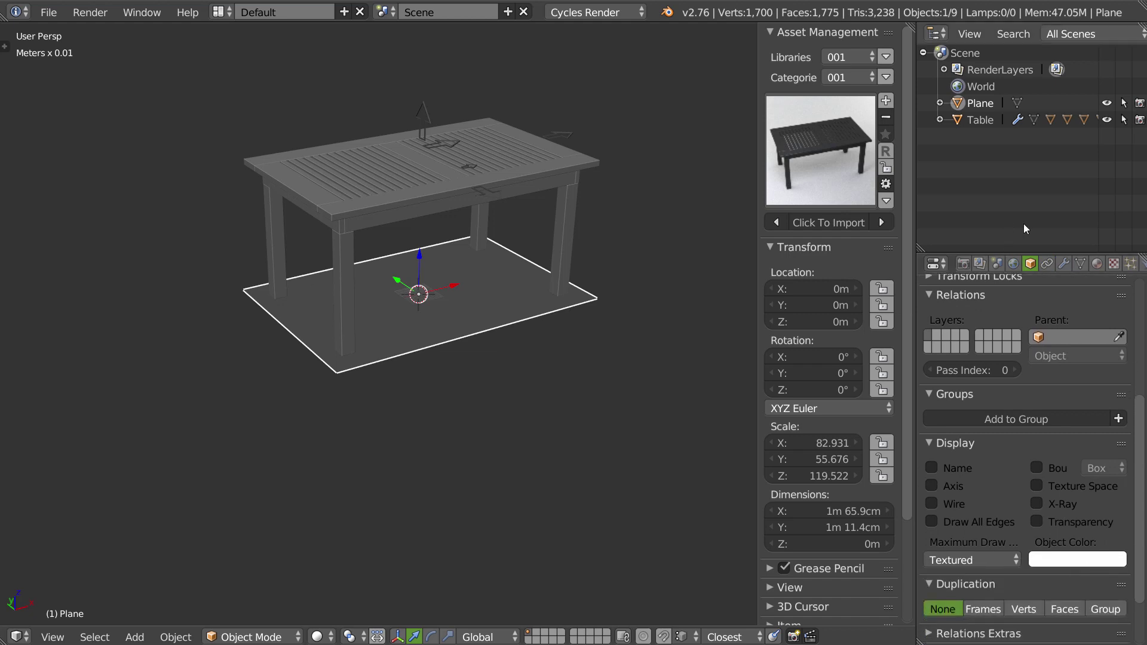
pyautogui.click(956, 560)
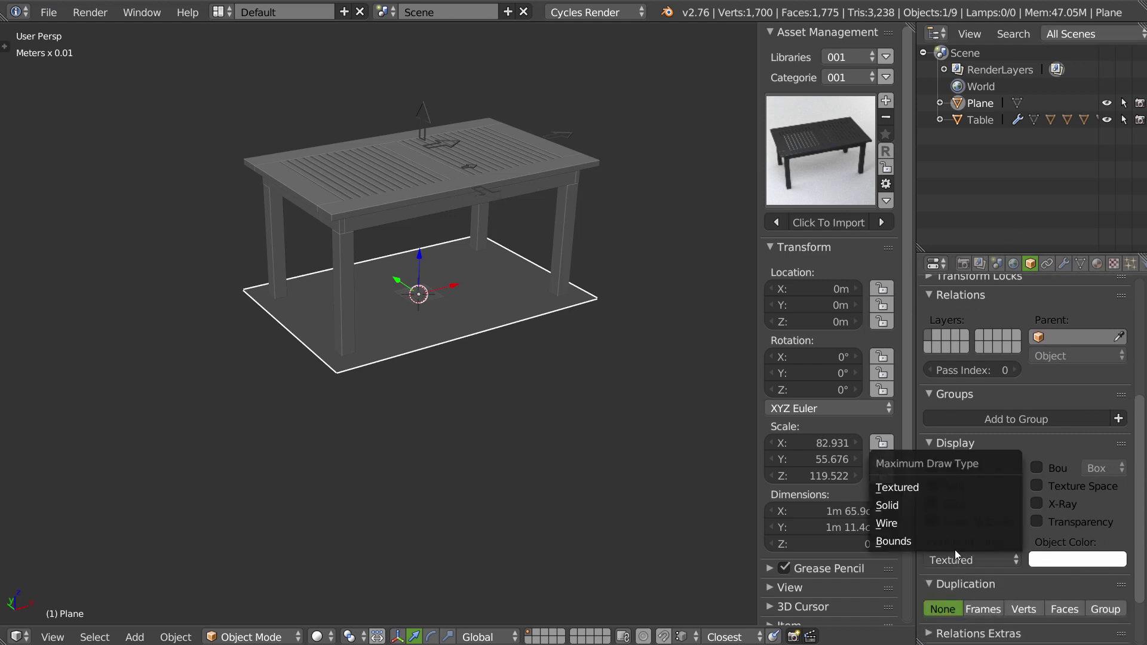
pyautogui.click(912, 523)
pyautogui.scroll(-3, 985, 541)
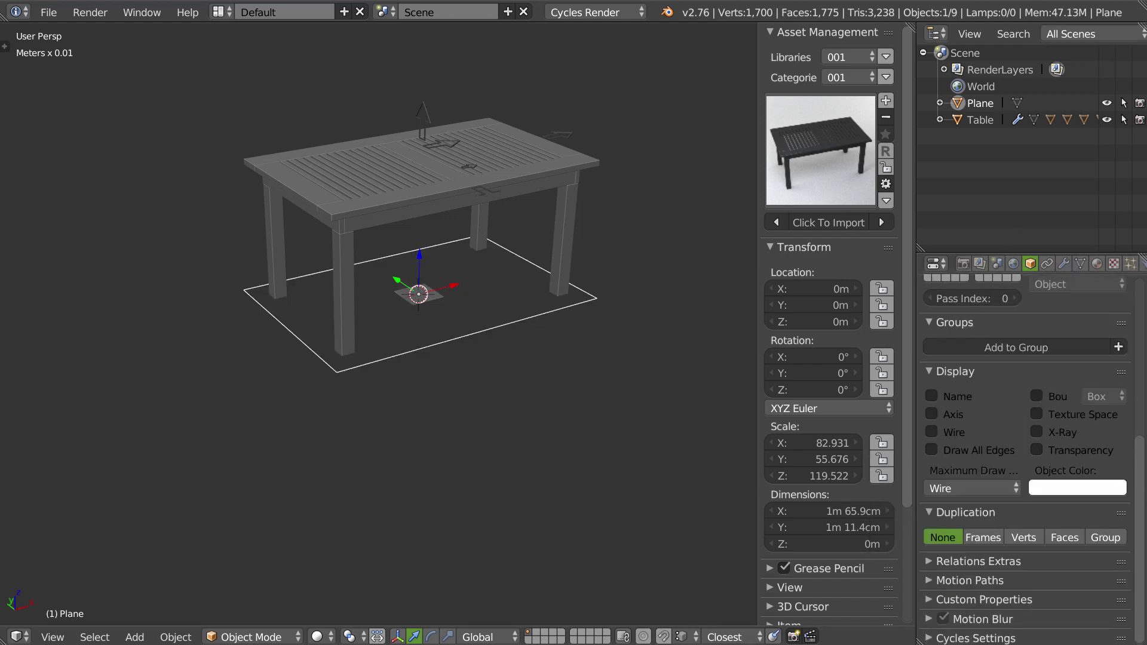
pyautogui.scroll(-3, 979, 410)
pyautogui.scroll(-2, 979, 410)
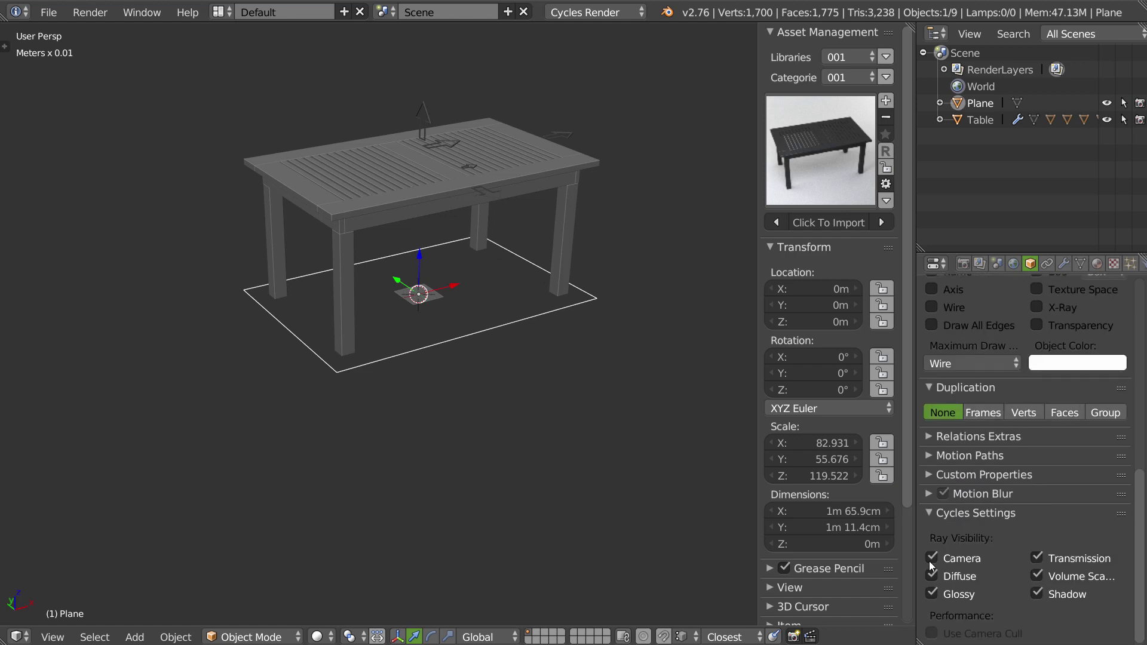
pyautogui.moveTo(931, 566); pyautogui.dragTo(937, 591)
pyautogui.moveTo(1041, 557); pyautogui.dragTo(1042, 578)
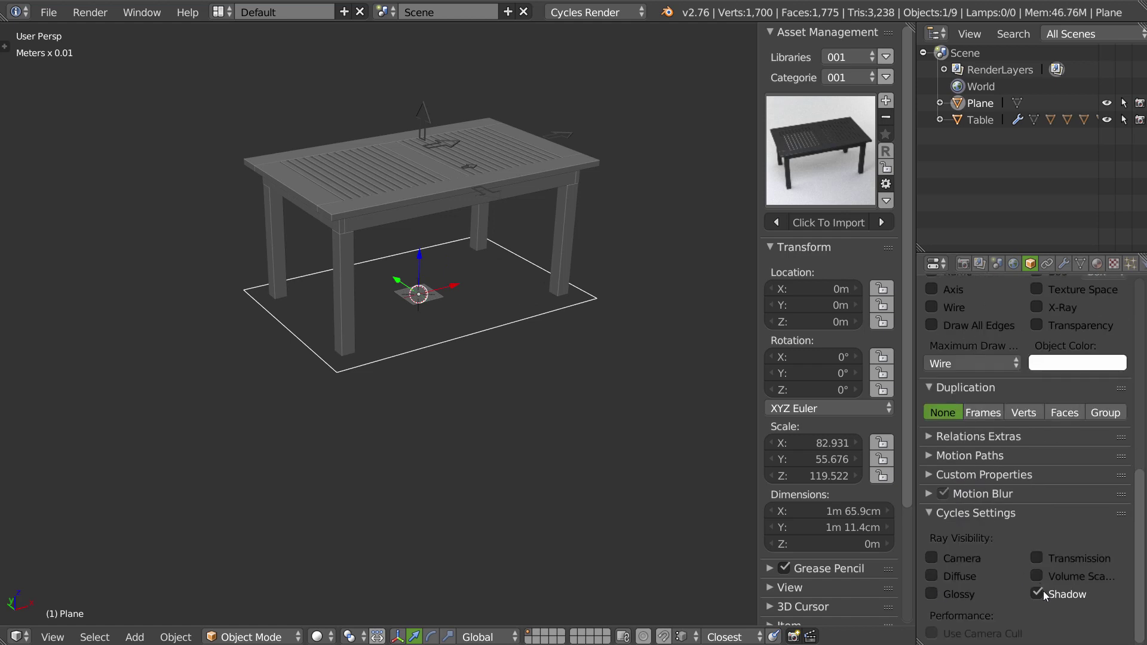
pyautogui.click(1039, 593)
# Select the arrows and the table and frame them in the view.
pyautogui.rightClick(563, 136)
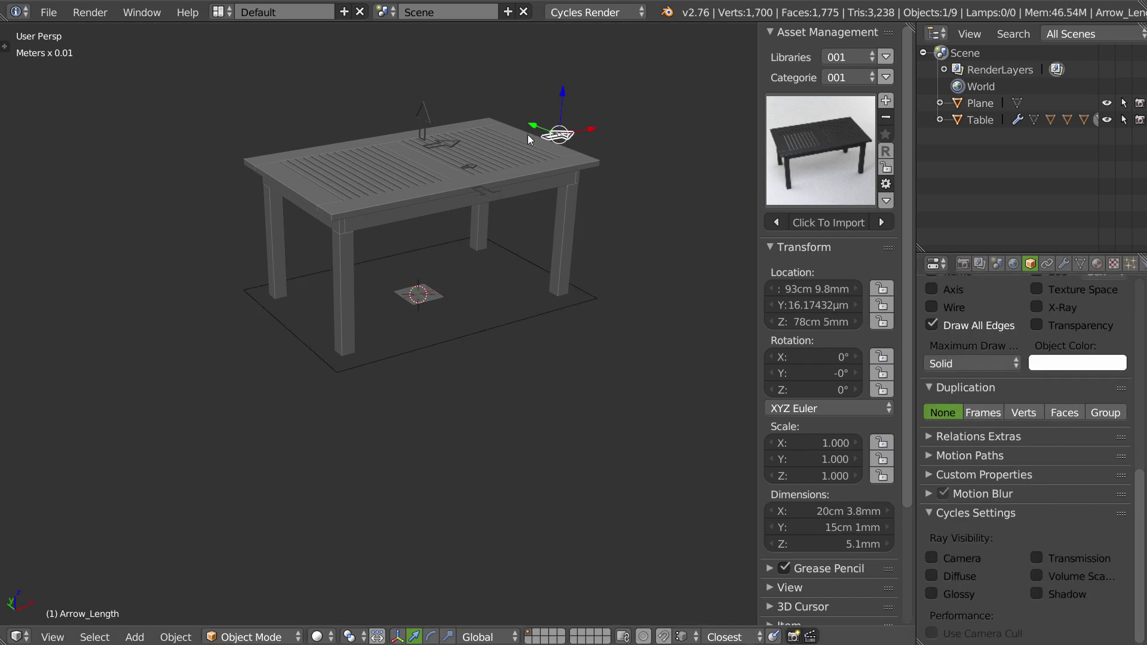
pyautogui.rightClick(421, 114)
pyautogui.rightClick(446, 139)
pyautogui.rightClick(471, 176)
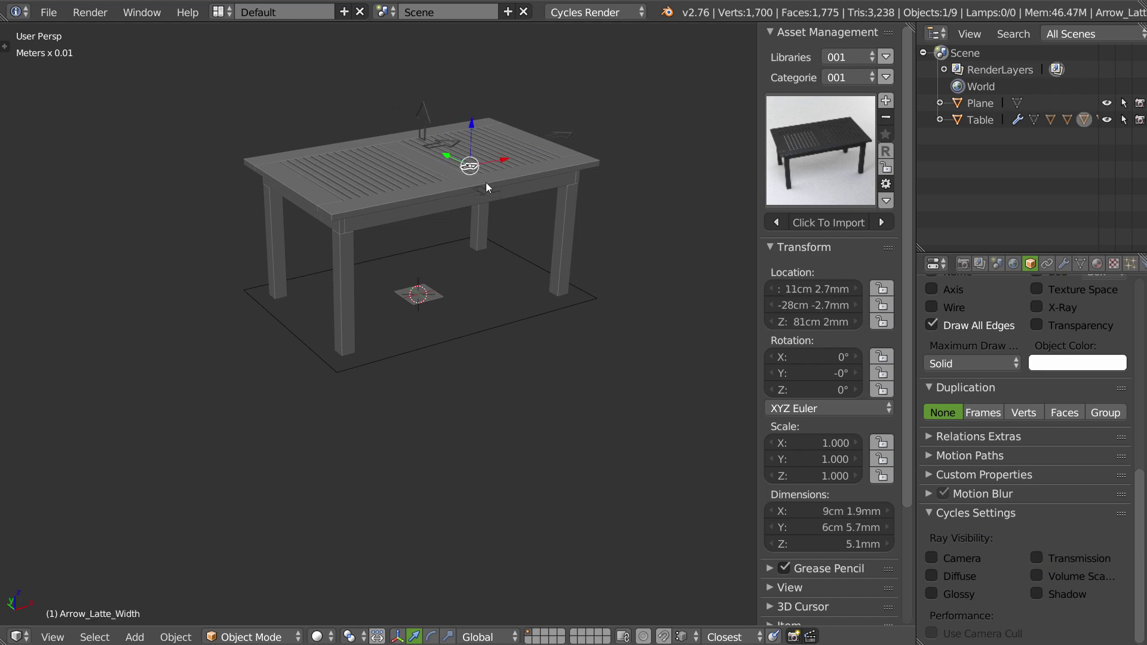
pyautogui.press('KP_Decimal')
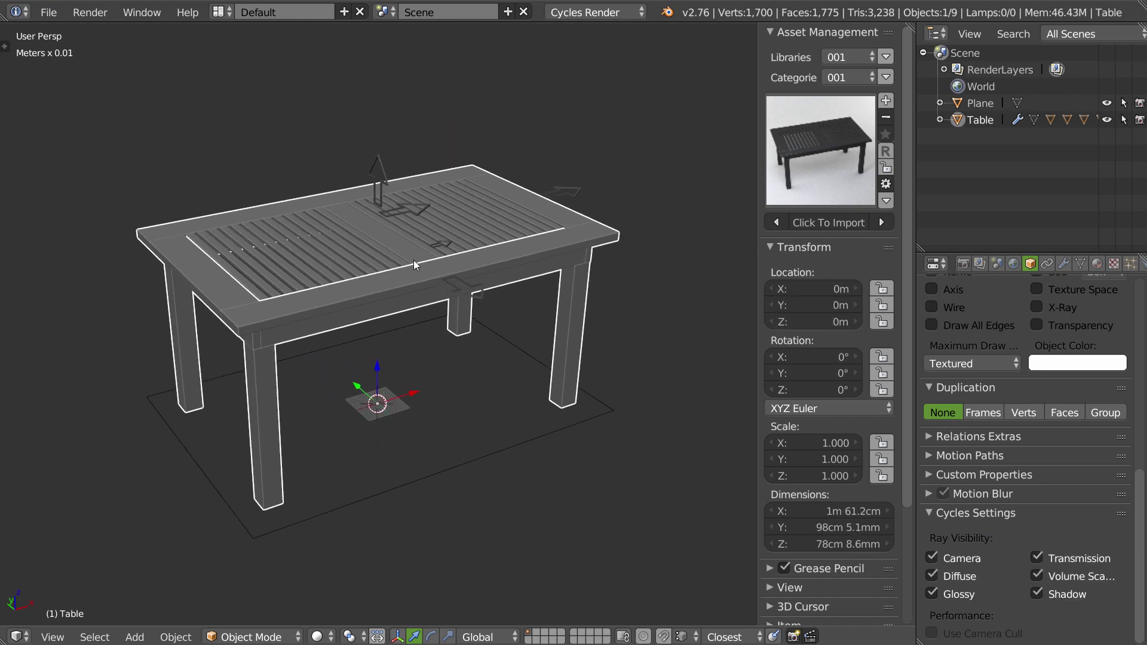
# Switch the viewport to Rendered shading and orbit to a low angle.
pyautogui.press('z')
pyautogui.click(501, 208)
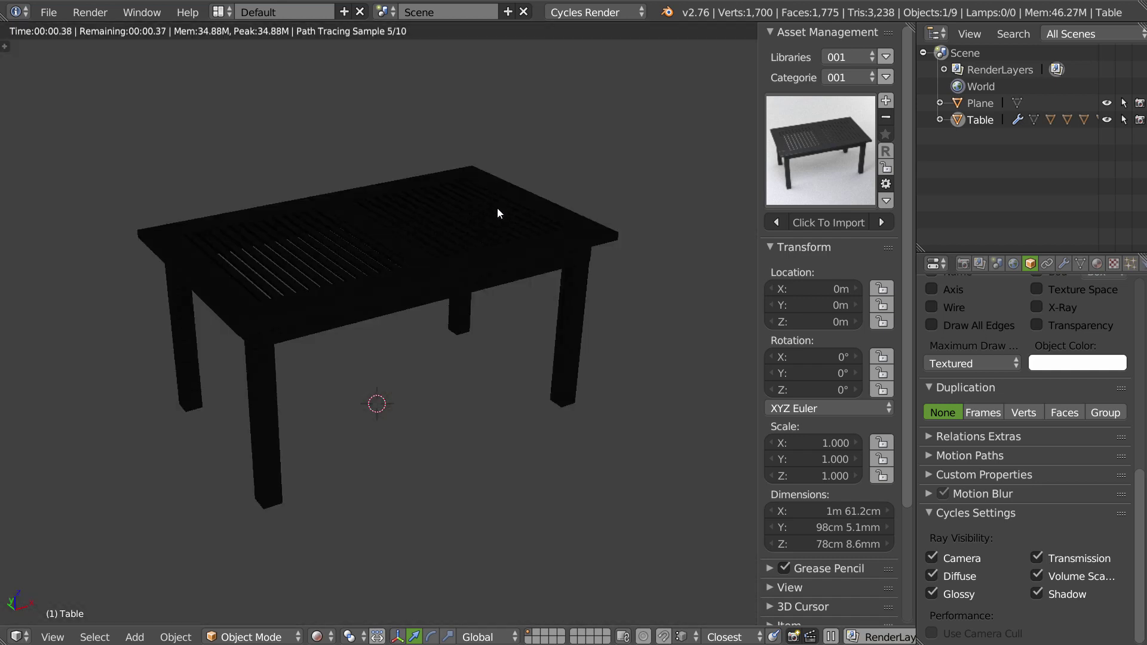
pyautogui.moveTo(479, 222); pyautogui.dragTo(406, 190, button='middle')
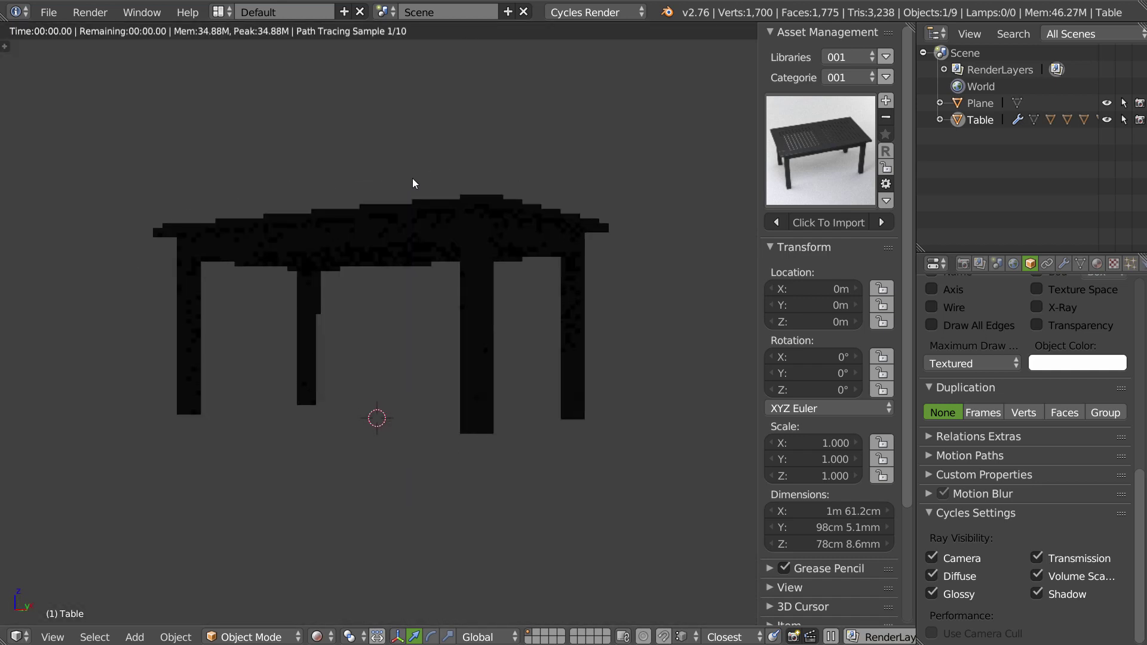
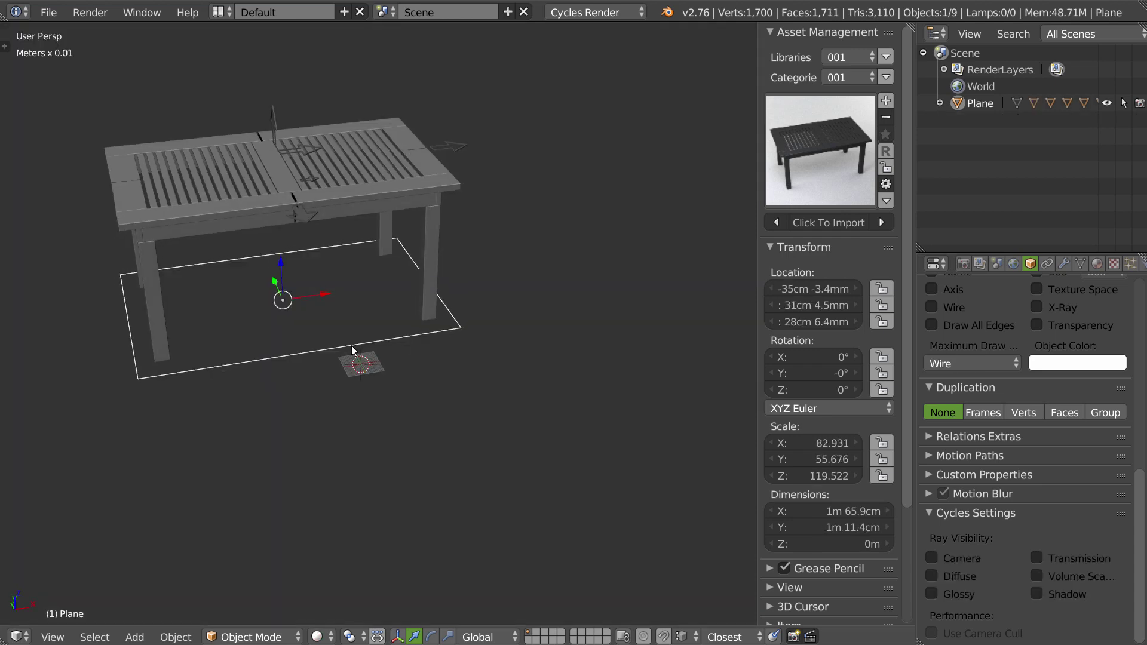
# Select the table's base plane and clear its location to the world origin (0, 0, 0).
pyautogui.rightClick(460, 147)
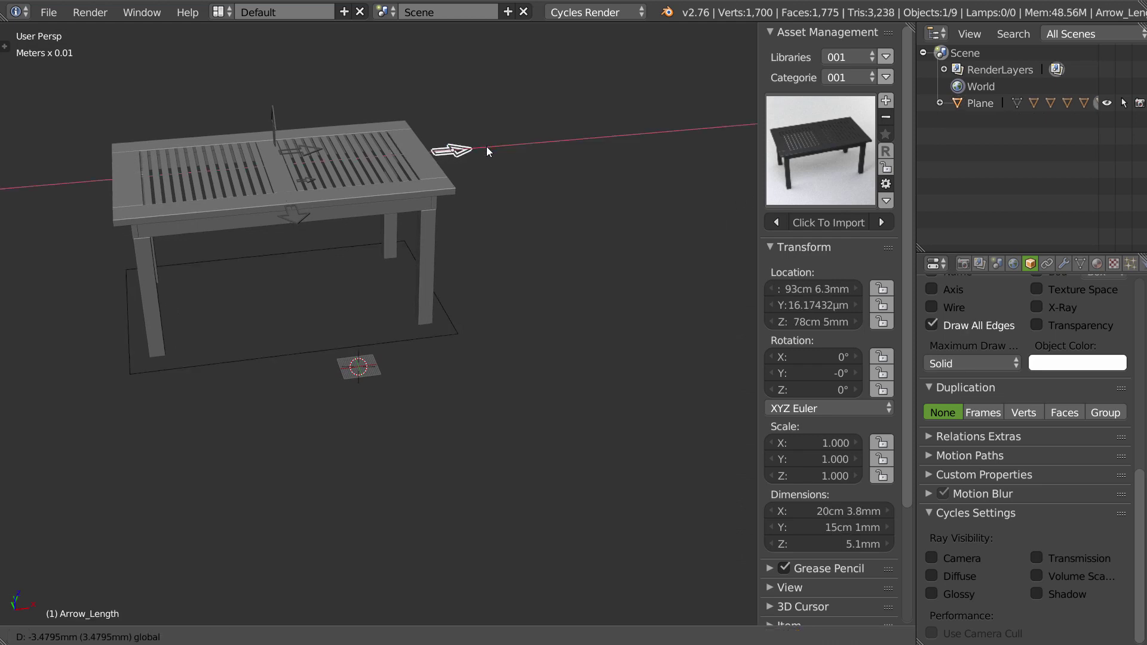
pyautogui.rightClick(460, 194)
pyautogui.hotkey('alt', 'g')
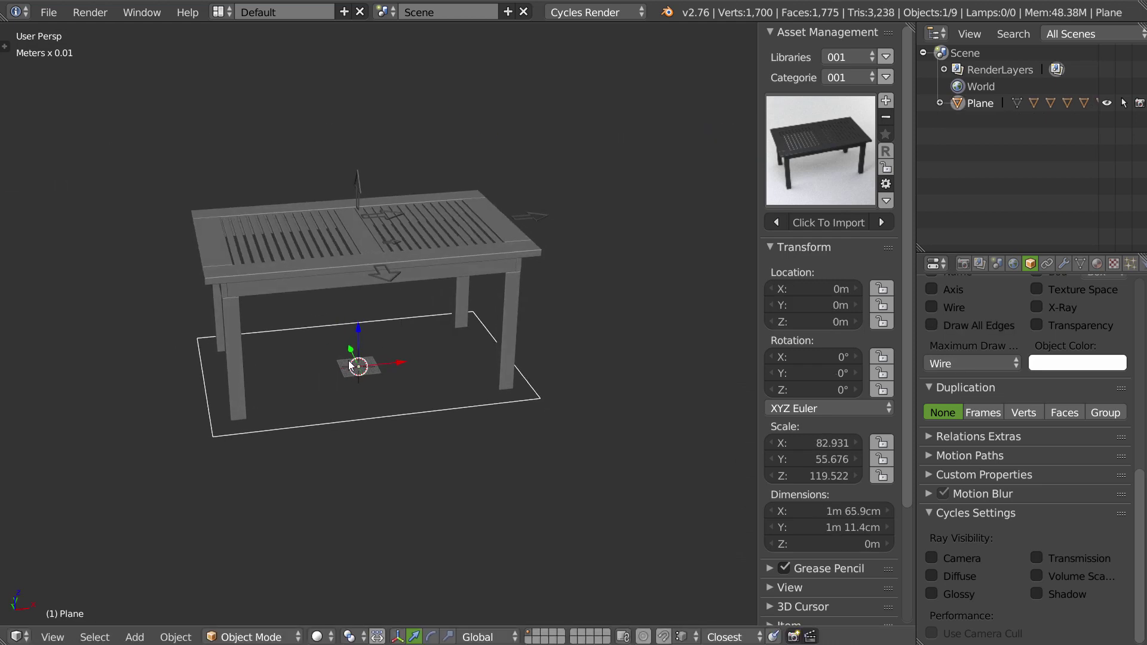
pyautogui.scroll(3, 412, 320)
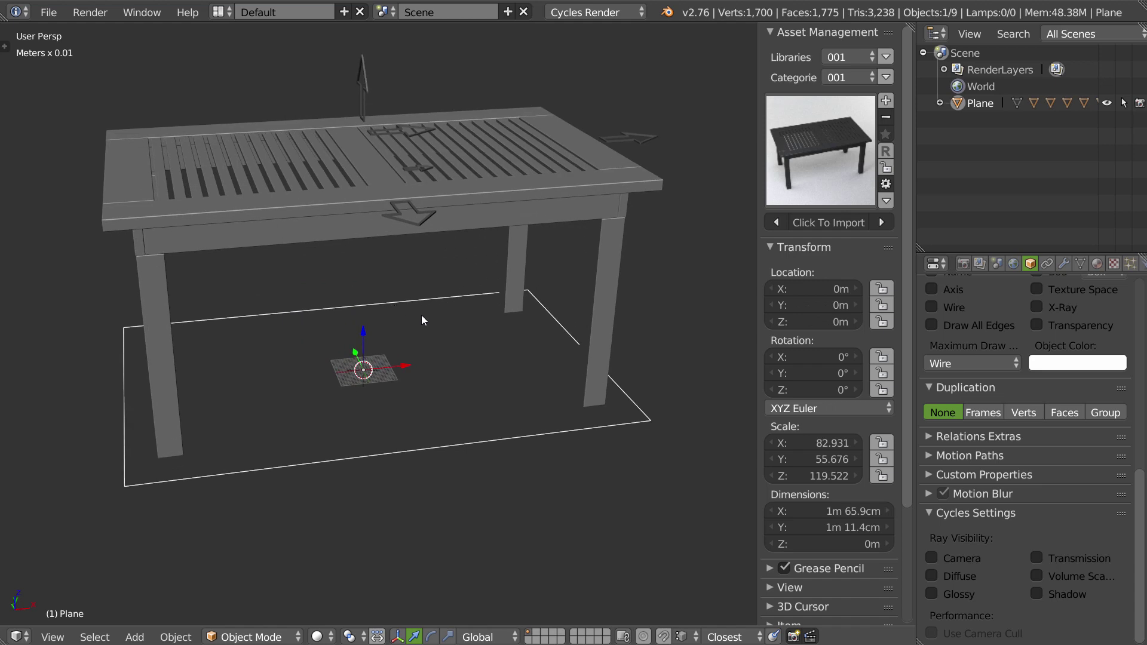
# Rename the plane object to Table_Editable_001 in the Outliner.
pyautogui.doubleClick(979, 103)
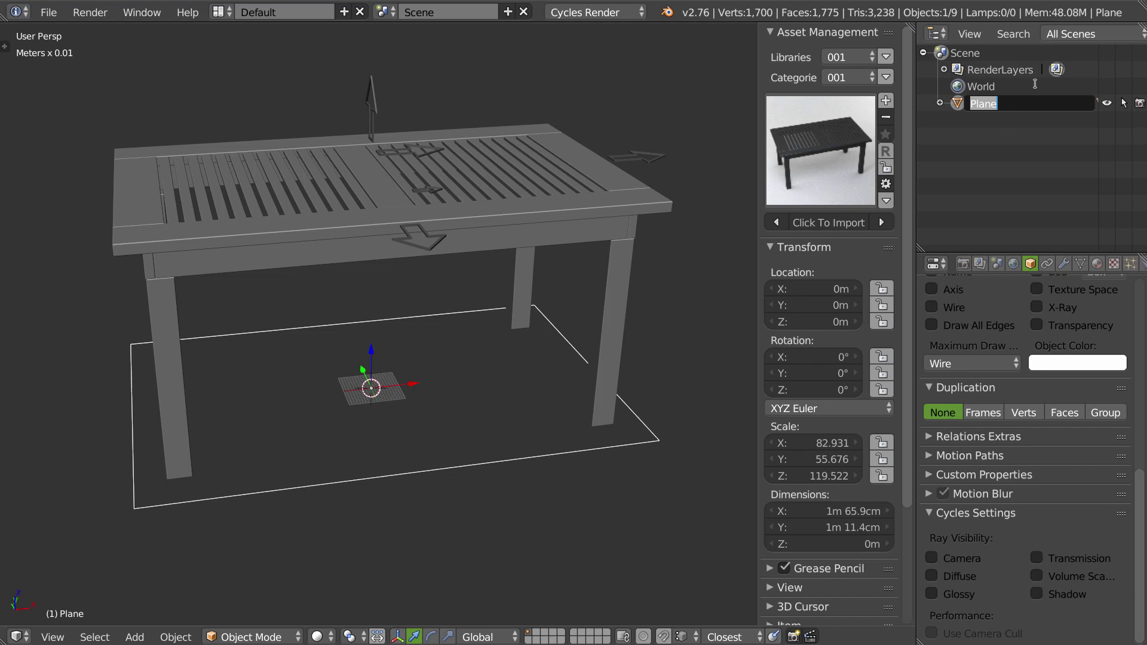
pyautogui.write('Table_Ed')
pyautogui.write('itable_0')
pyautogui.write('01')
pyautogui.press('Return')
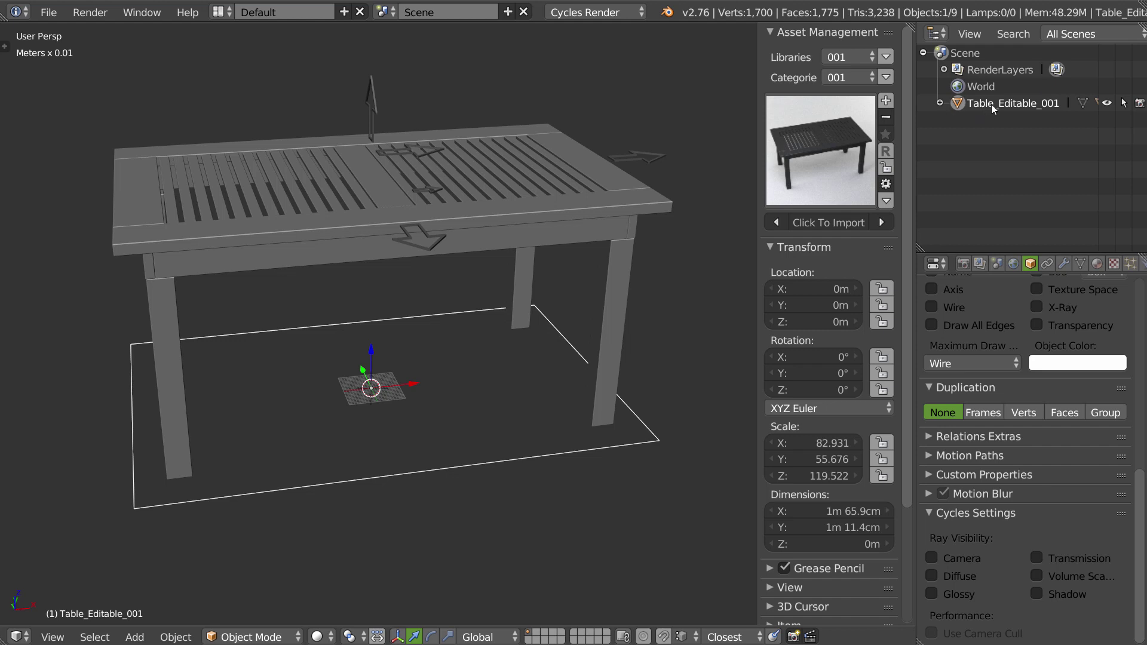
pyautogui.doubleClick(1001, 105)
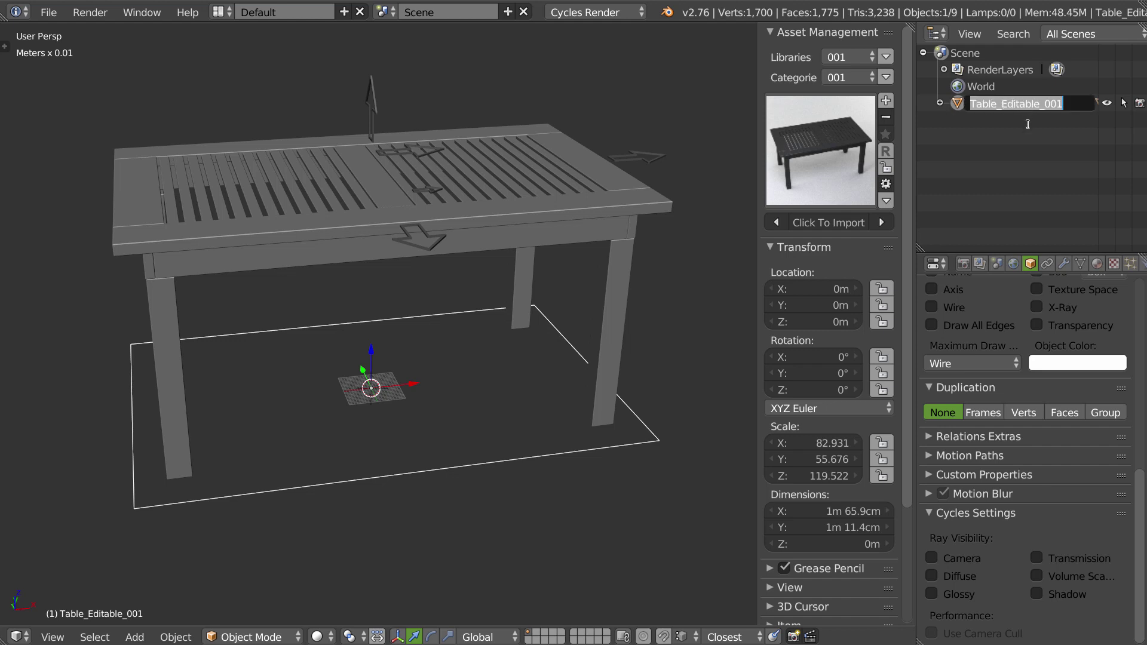
pyautogui.press('Escape')
# Remove the table asset from the library and preview the fiat asset.
pyautogui.click(886, 117)
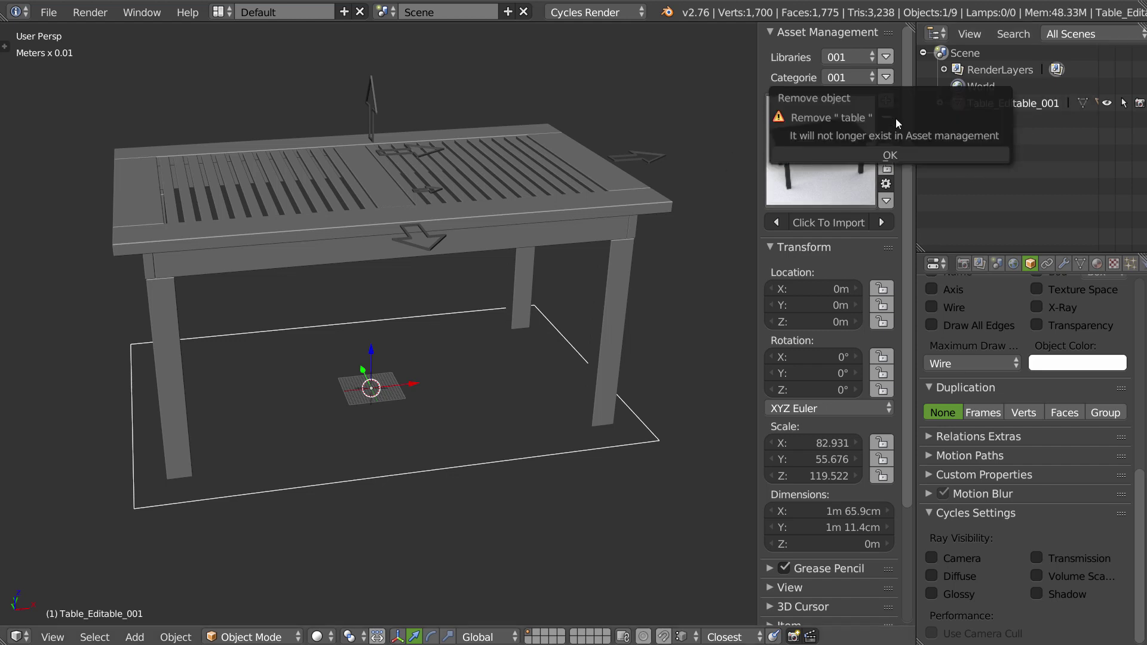
pyautogui.click(916, 155)
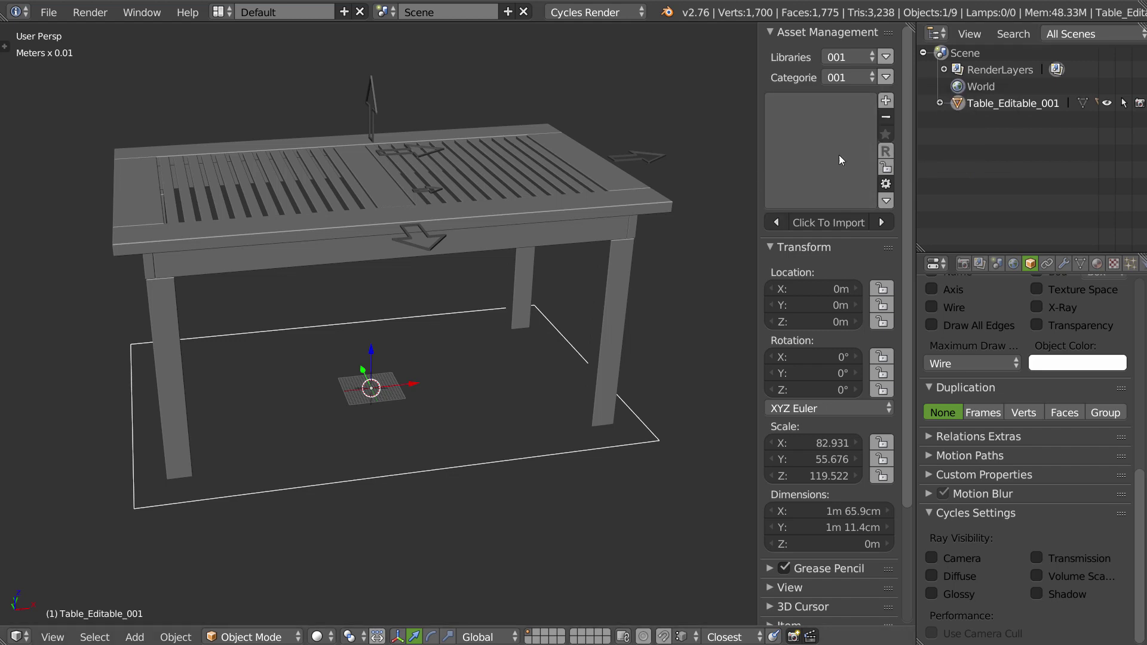
pyautogui.click(824, 179)
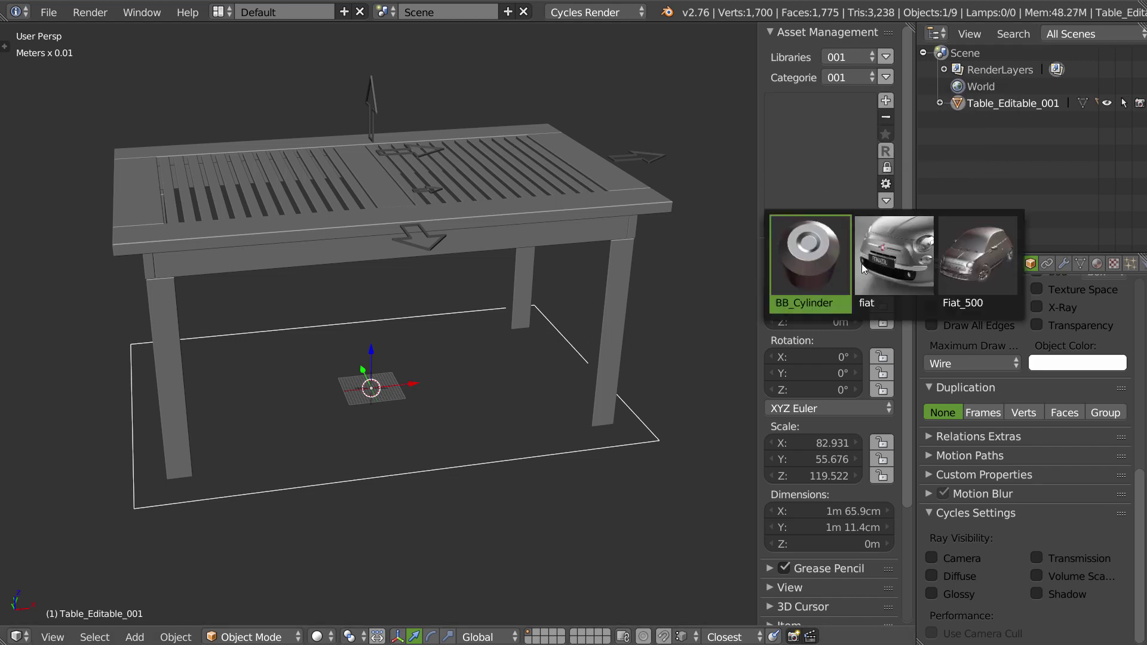
pyautogui.click(862, 264)
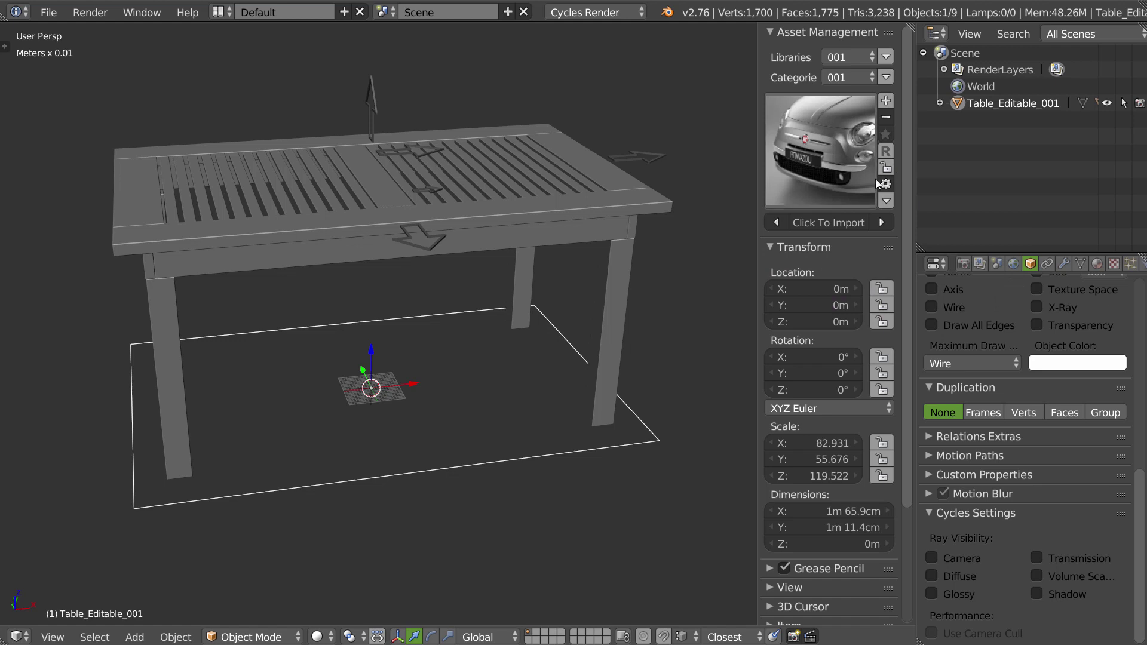
# Orbit around the table, browse the library assets, and toggle Table_Editable_001's children.
pyautogui.moveTo(508, 292)
pyautogui.mouseDown(button='middle')
pyautogui.moveTo(539, 291)
pyautogui.moveTo(536, 281)
pyautogui.mouseUp(button='middle')
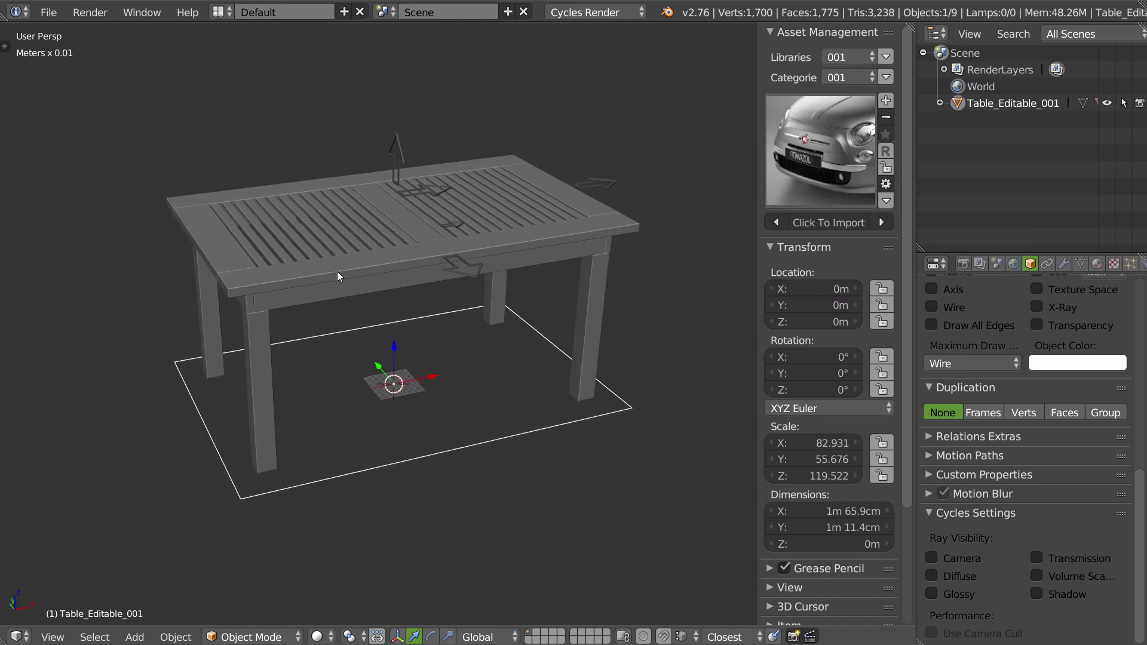
pyautogui.moveTo(348, 264); pyautogui.dragTo(419, 259, button='middle')
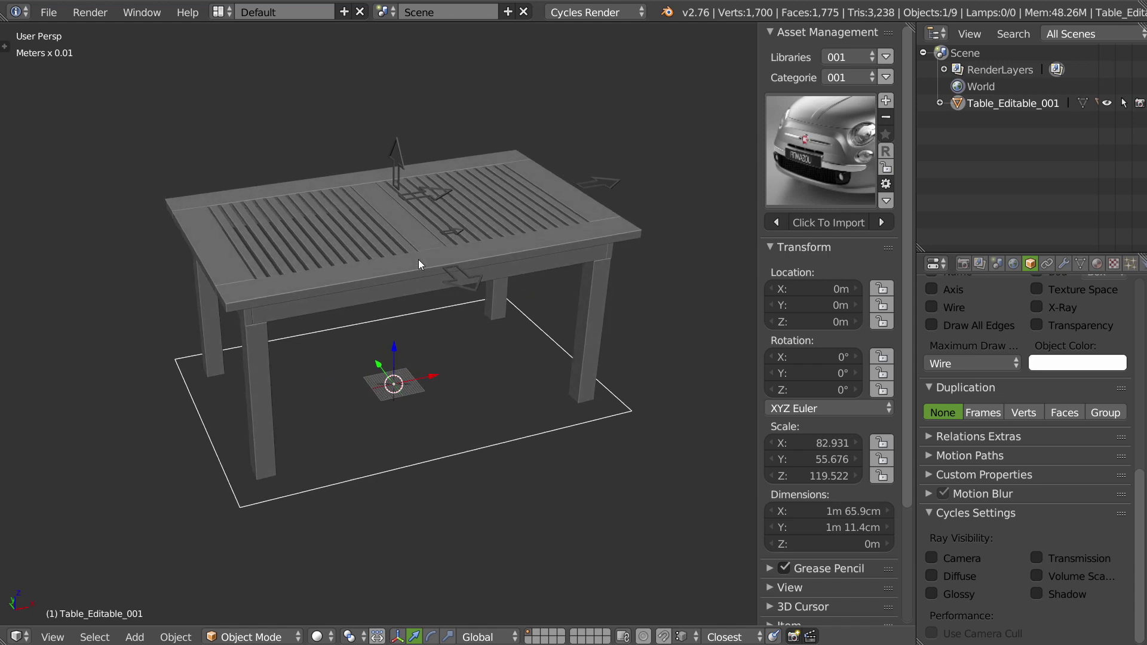
pyautogui.click(781, 204)
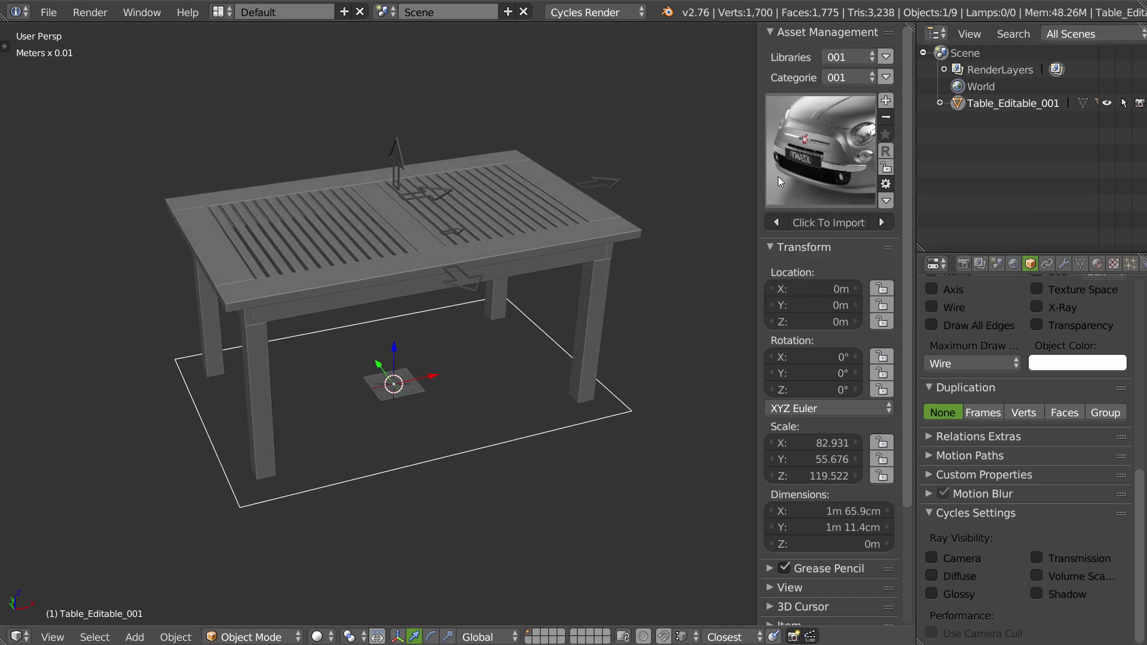
pyautogui.click(940, 103)
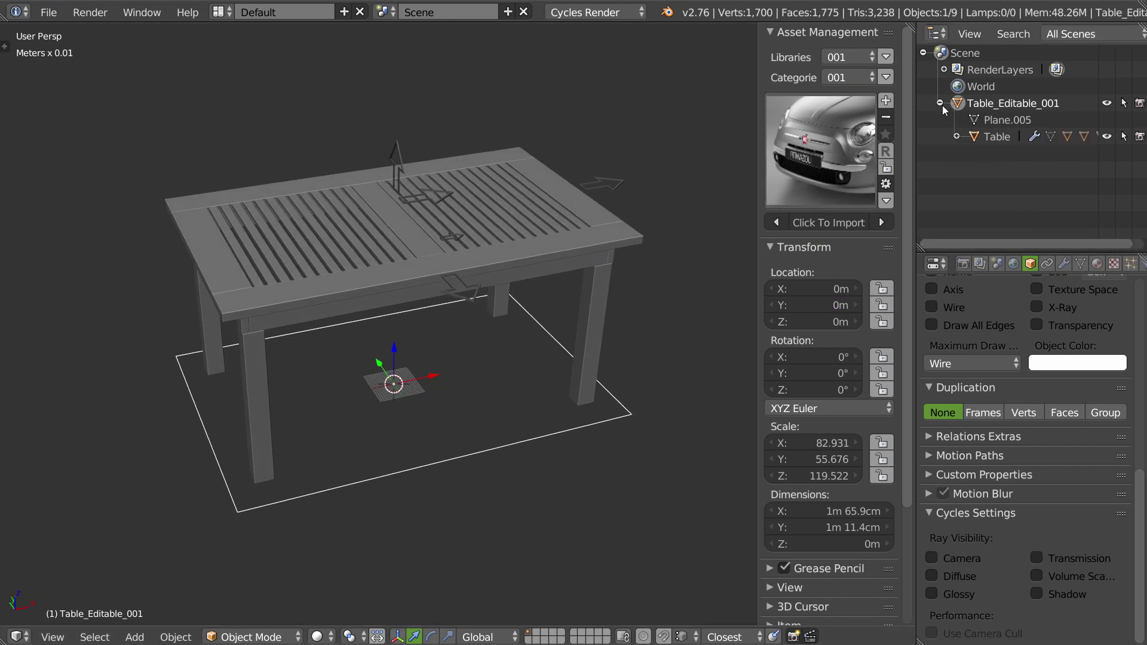
pyautogui.click(940, 103)
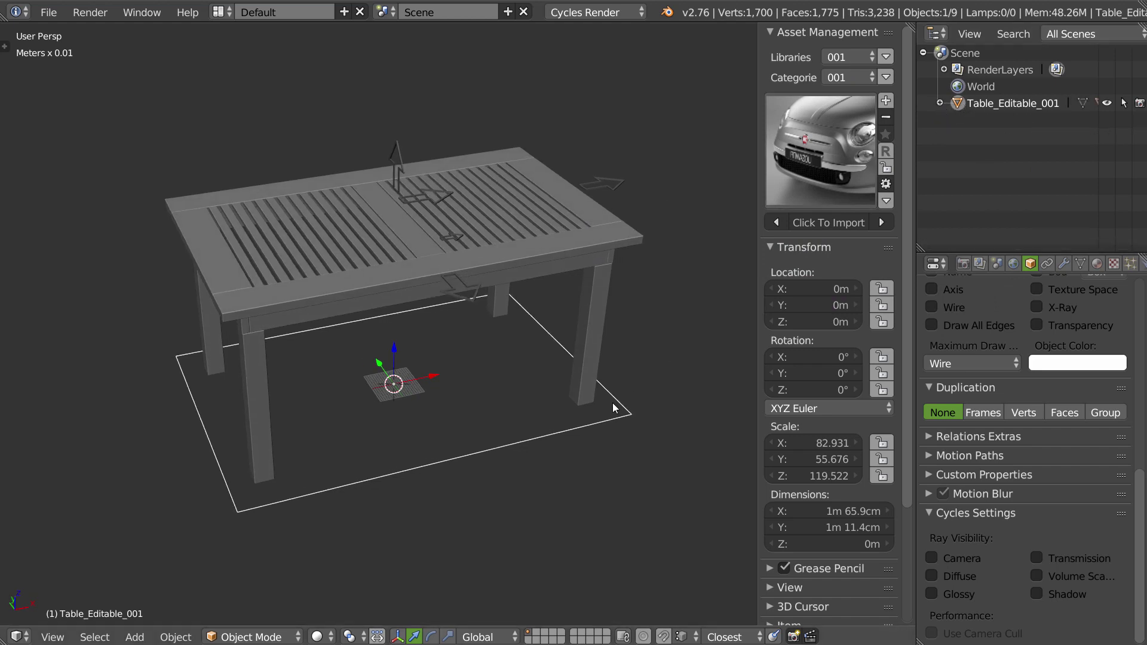
pyautogui.click(1107, 104)
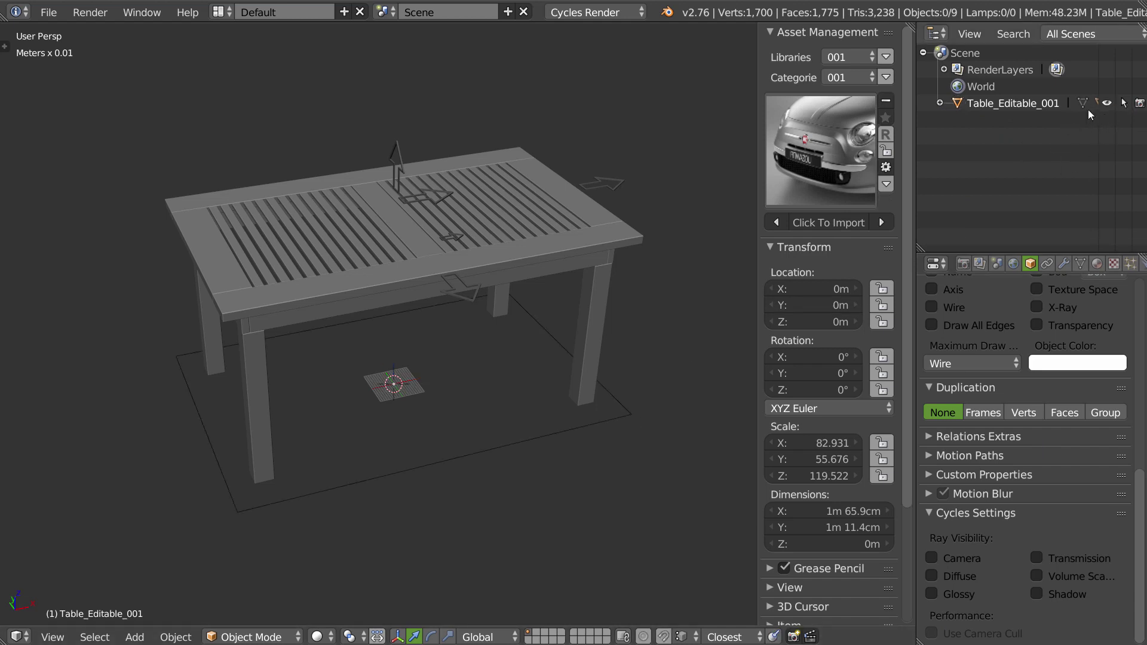
# Inspect the Table object's modifiers and arrow children, then select the whole Table_Editable_001 hierarchy.
pyautogui.click(944, 104)
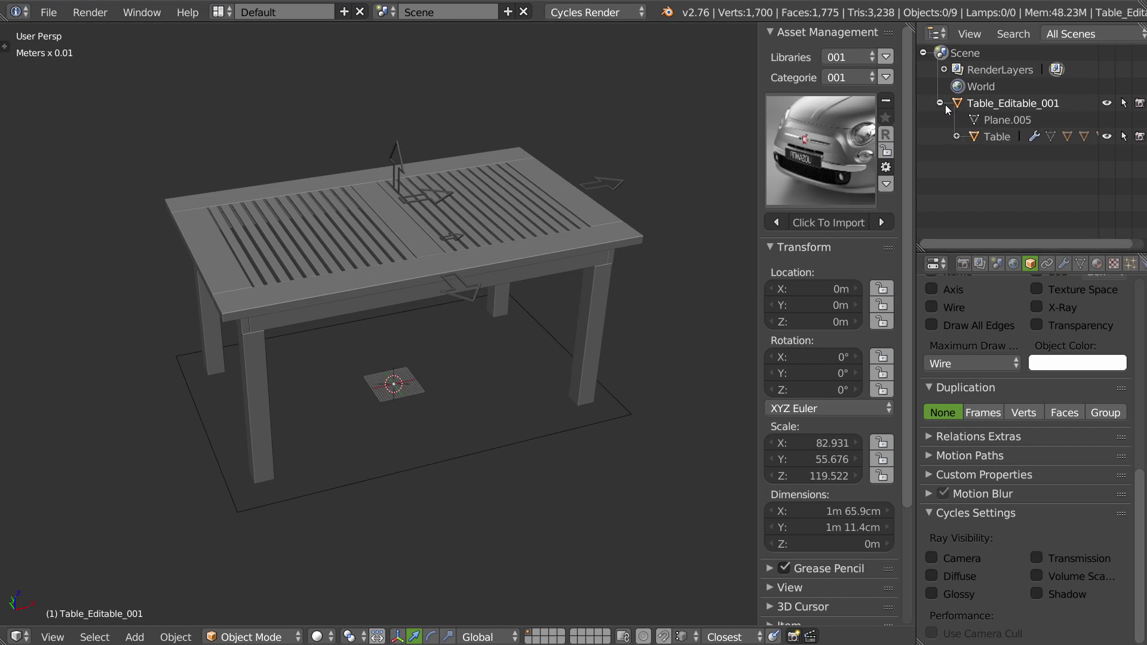
pyautogui.click(956, 136)
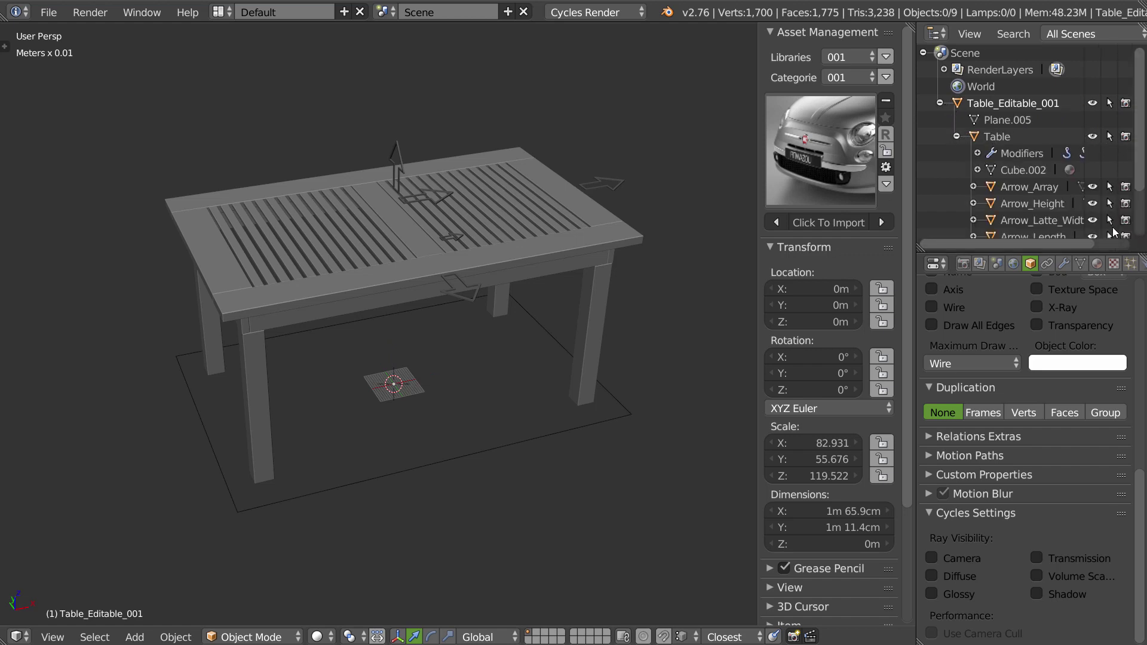
pyautogui.click(797, 146)
pyautogui.click(957, 136)
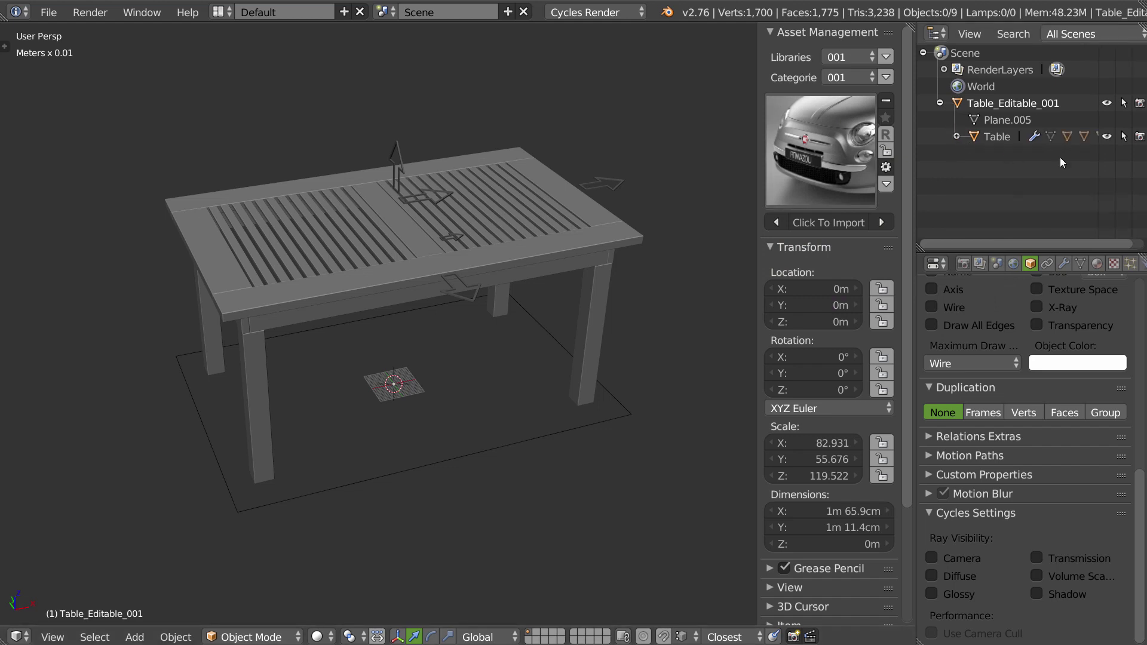
pyautogui.click(940, 103)
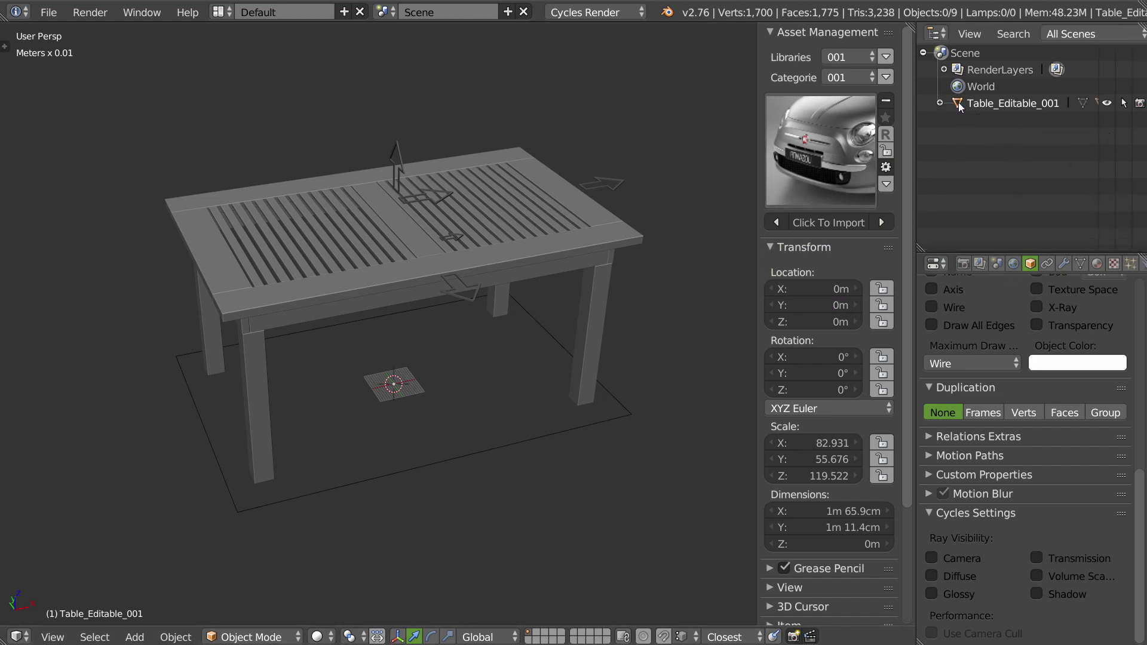
pyautogui.click(959, 105)
# Expand and collapse the Table_Editable_001 hierarchy and orbit the view slightly.
pyautogui.click(939, 104)
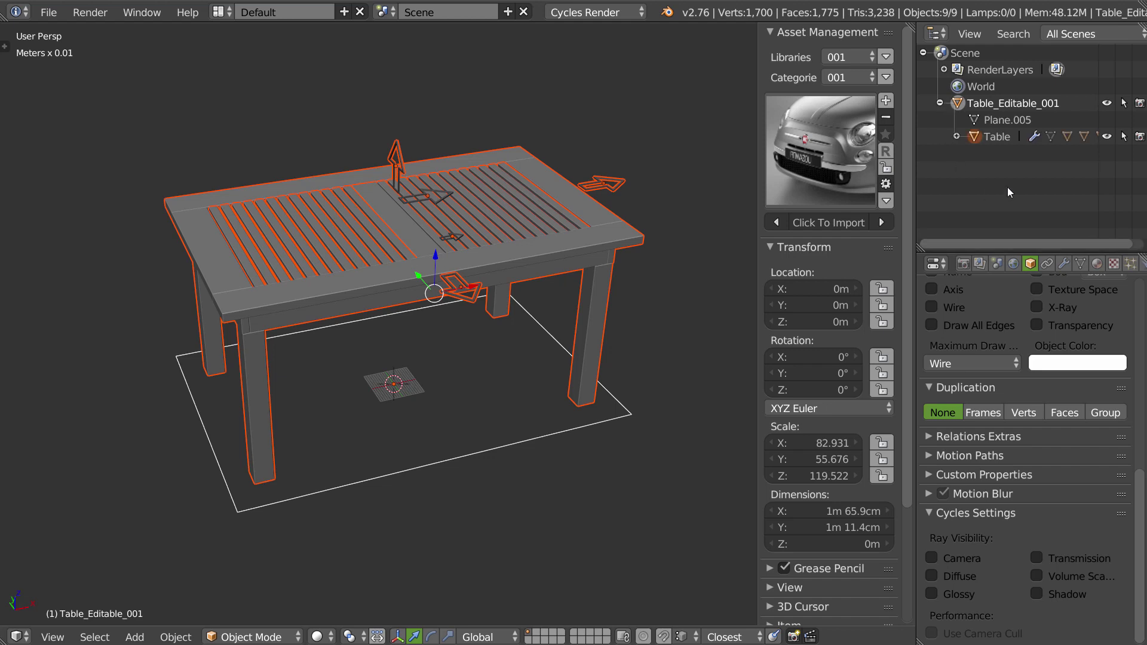
pyautogui.click(956, 137)
pyautogui.scroll(-3, 1015, 149)
pyautogui.scroll(3, 1028, 150)
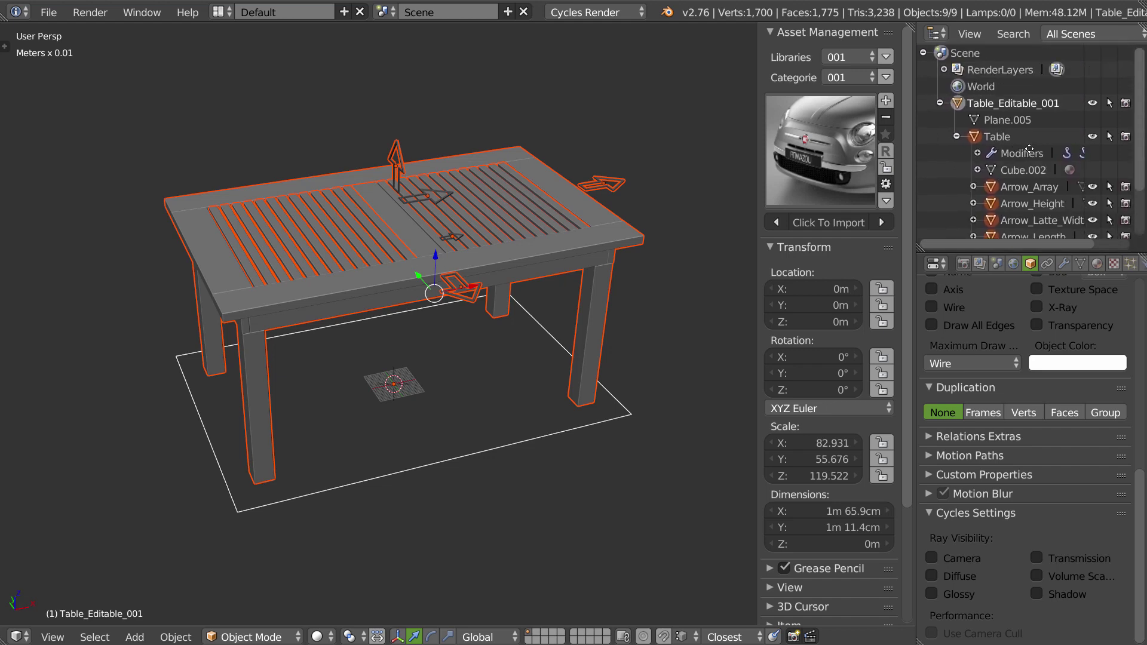
pyautogui.click(941, 104)
pyautogui.moveTo(490, 246)
pyautogui.mouseDown(button='middle')
pyautogui.moveTo(507, 264)
pyautogui.moveTo(485, 277)
pyautogui.mouseUp(button='middle')
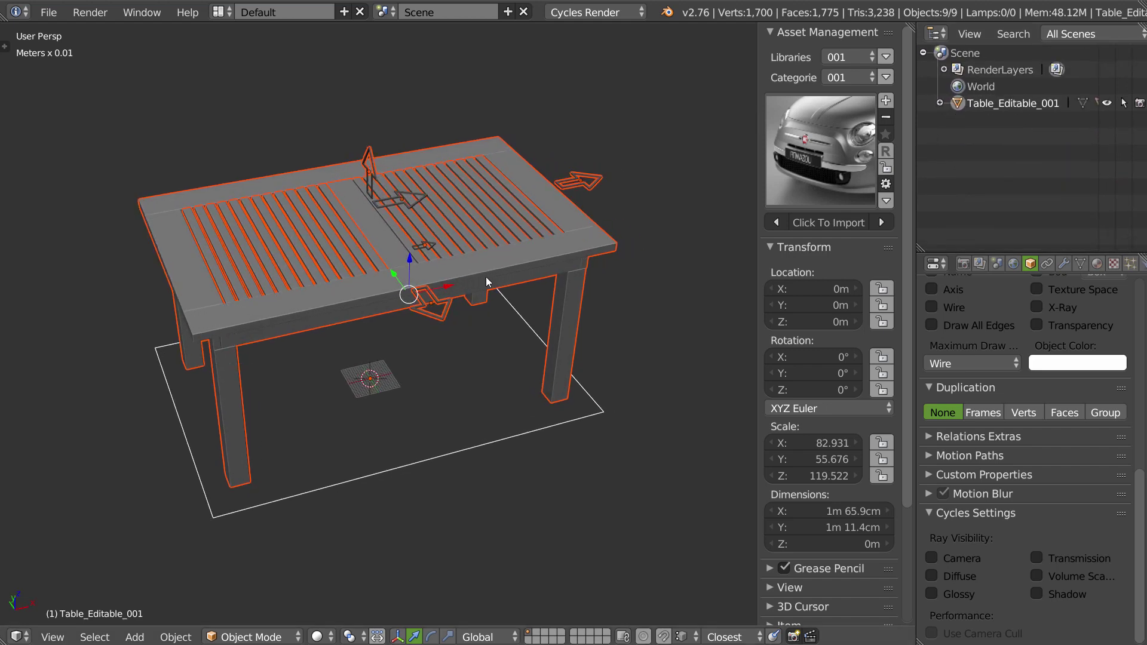
# Add the table as asset Table_Editable_001 with an image-file thumbnail, browsing for the image.
pyautogui.click(886, 99)
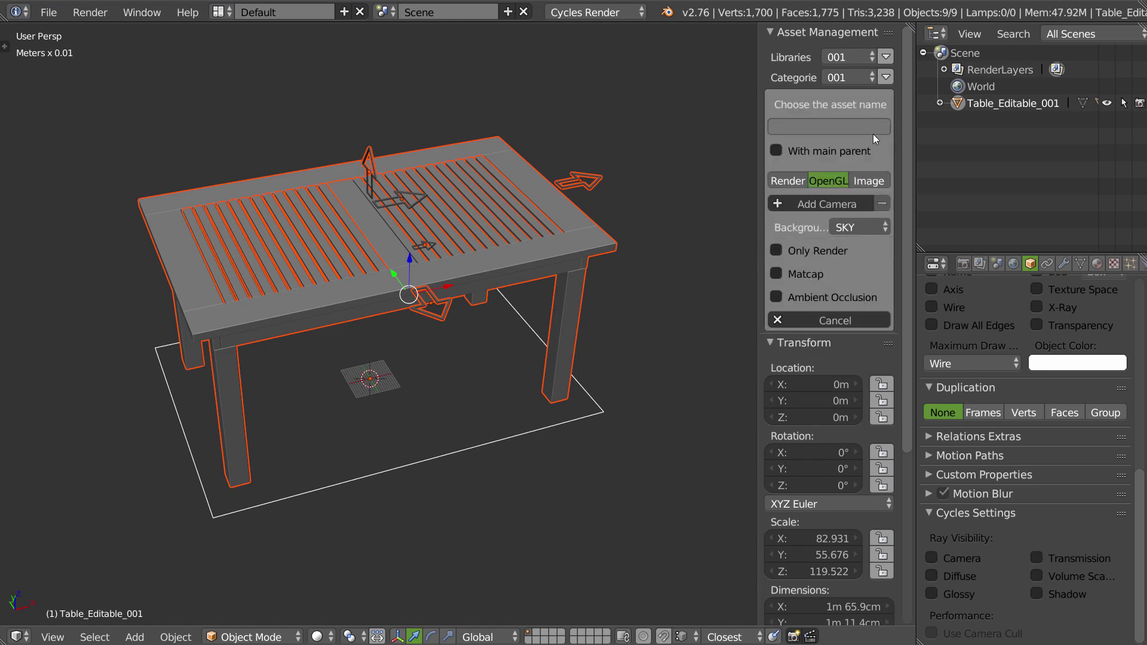
pyautogui.click(783, 181)
pyautogui.click(830, 180)
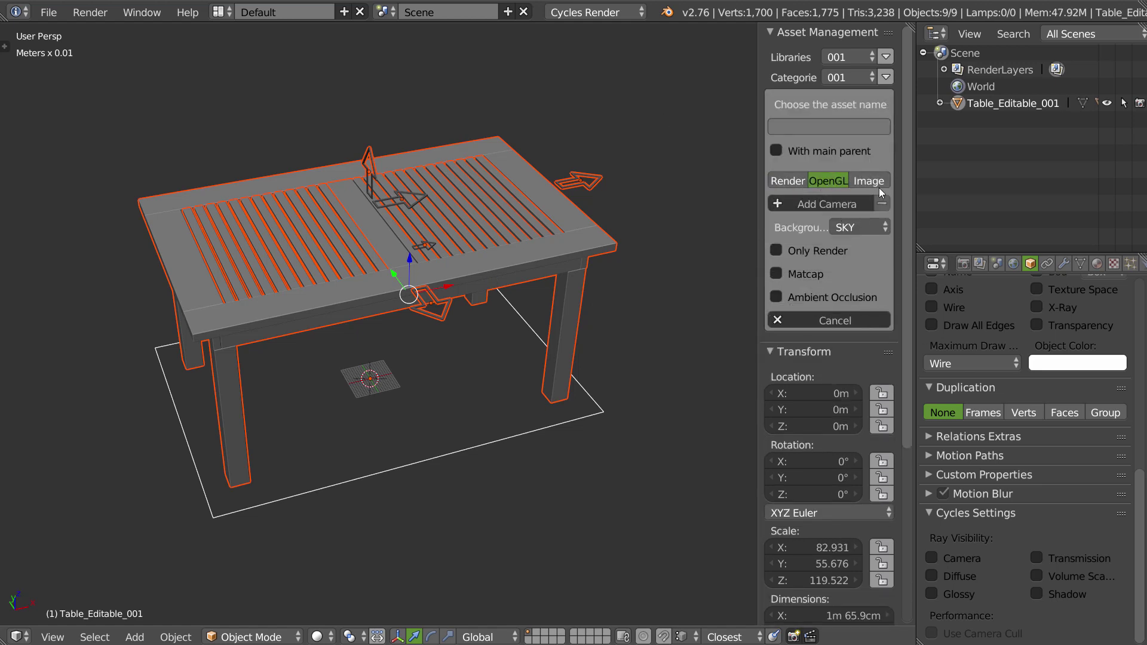
pyautogui.click(871, 181)
pyautogui.click(793, 124)
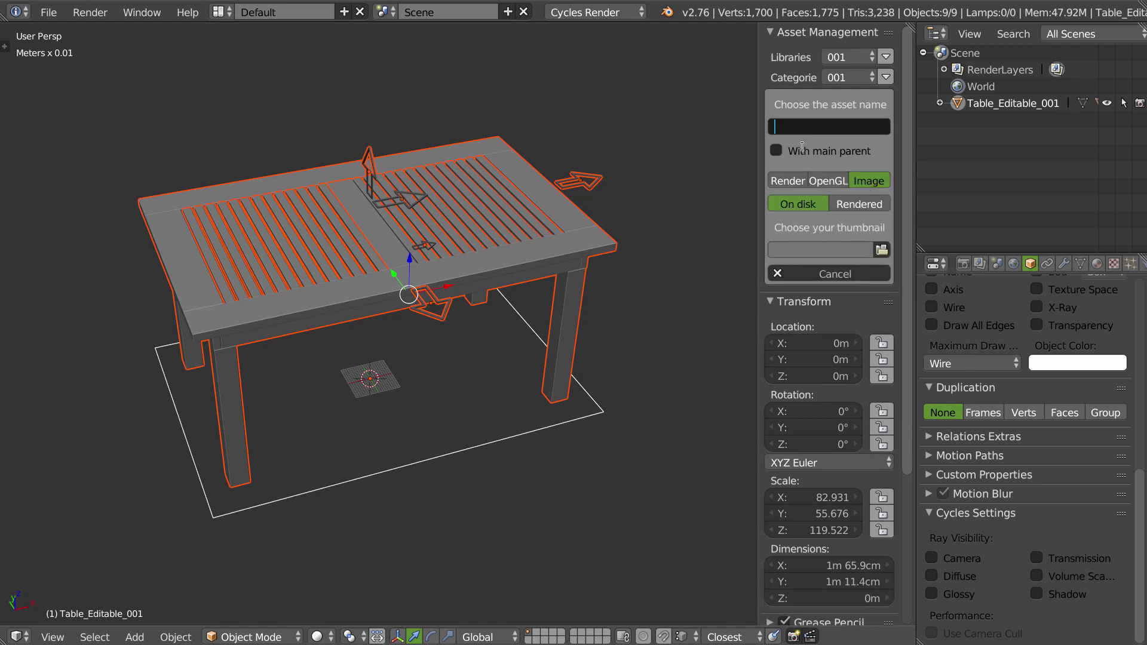
pyautogui.write('Table_Editable_001')
pyautogui.press('Return')
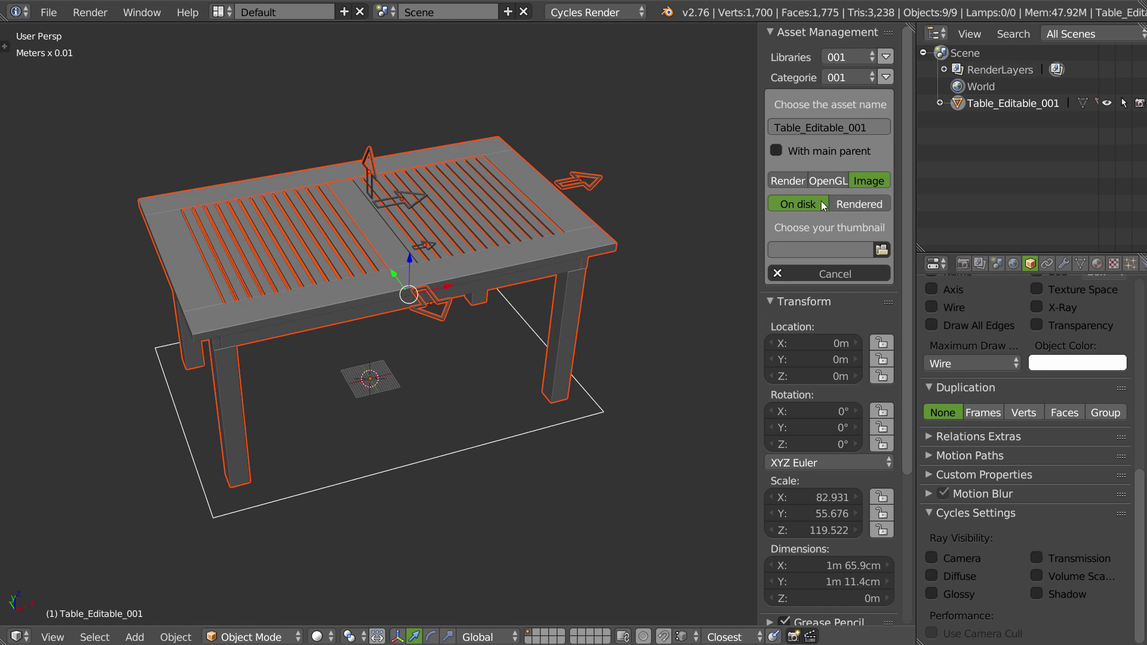
pyautogui.click(882, 249)
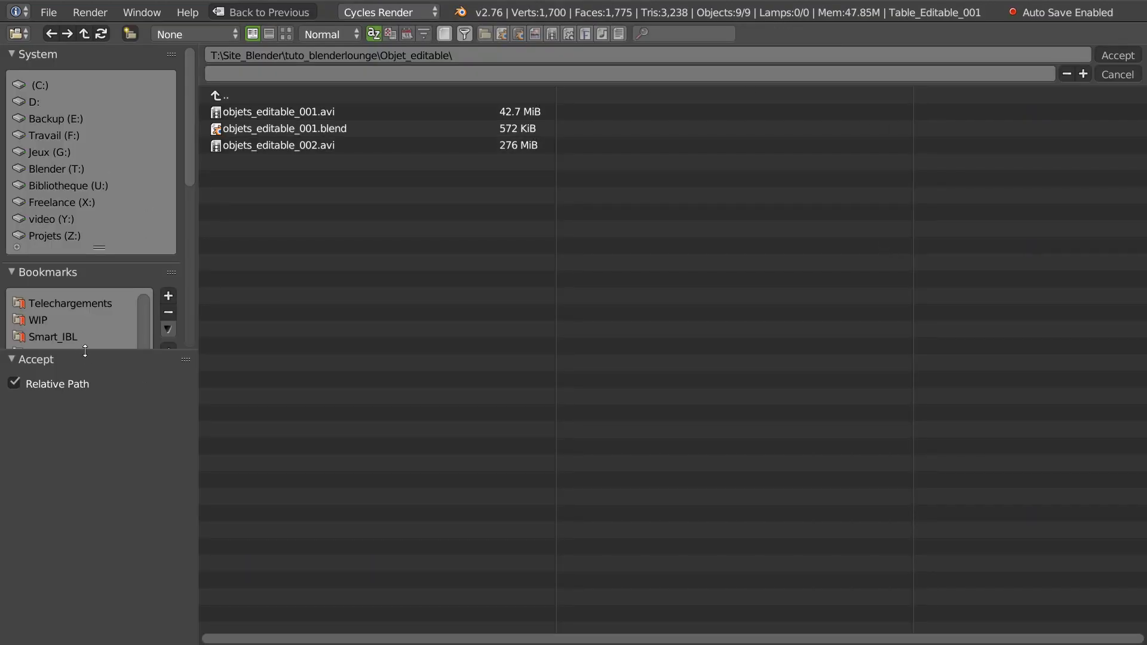
# Choose table.png from the Asset_Management folder as the asset's thumbnail and accept.
pyautogui.moveTo(85, 351); pyautogui.dragTo(78, 639)
pyautogui.click(84, 537)
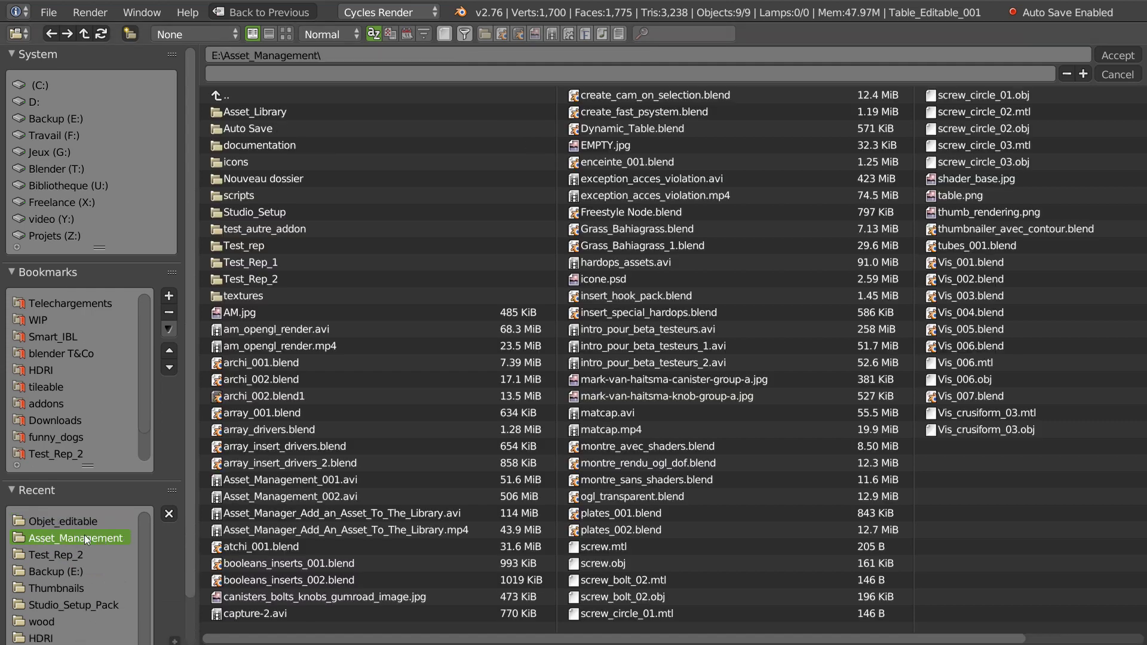
pyautogui.click(286, 34)
pyautogui.click(407, 34)
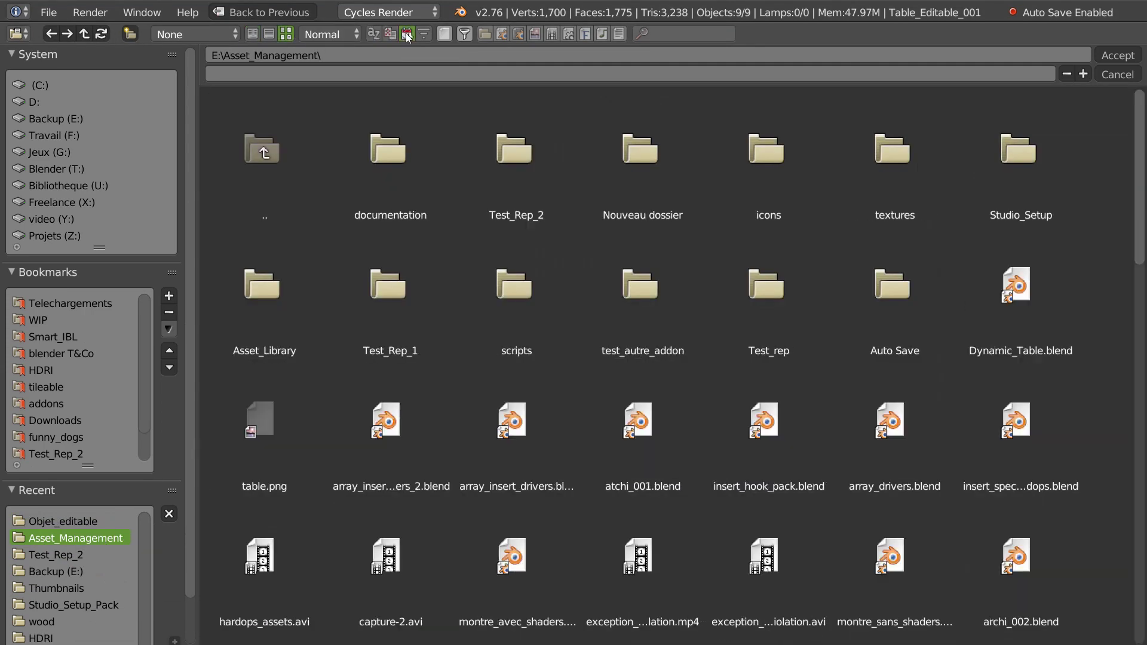
pyautogui.click(264, 421)
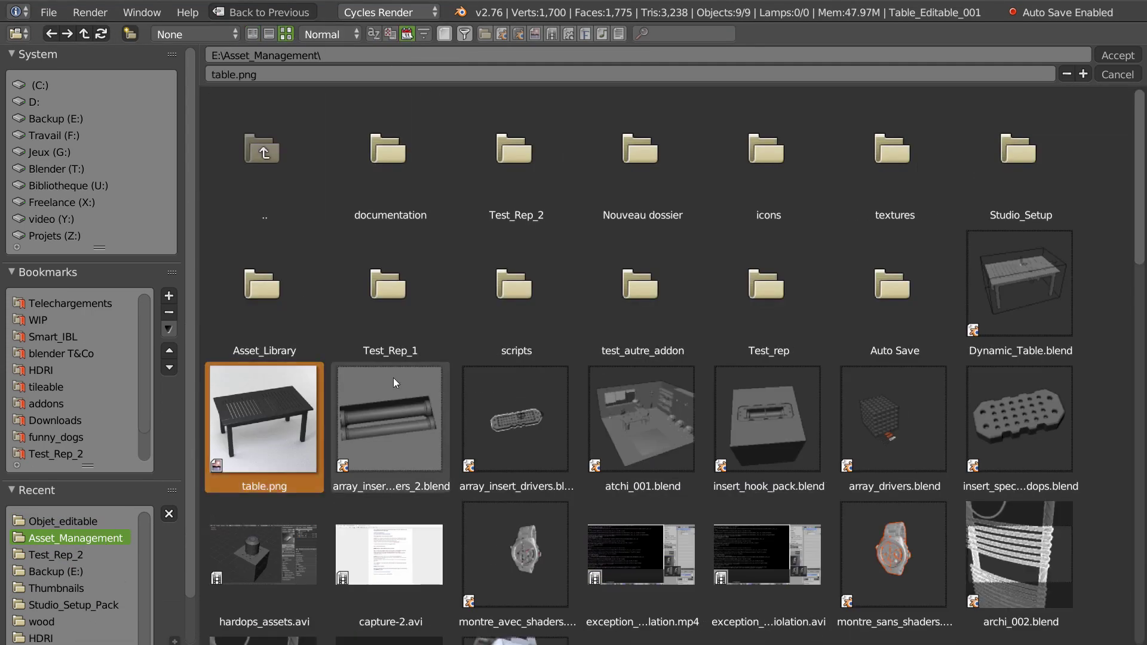
pyautogui.click(1115, 56)
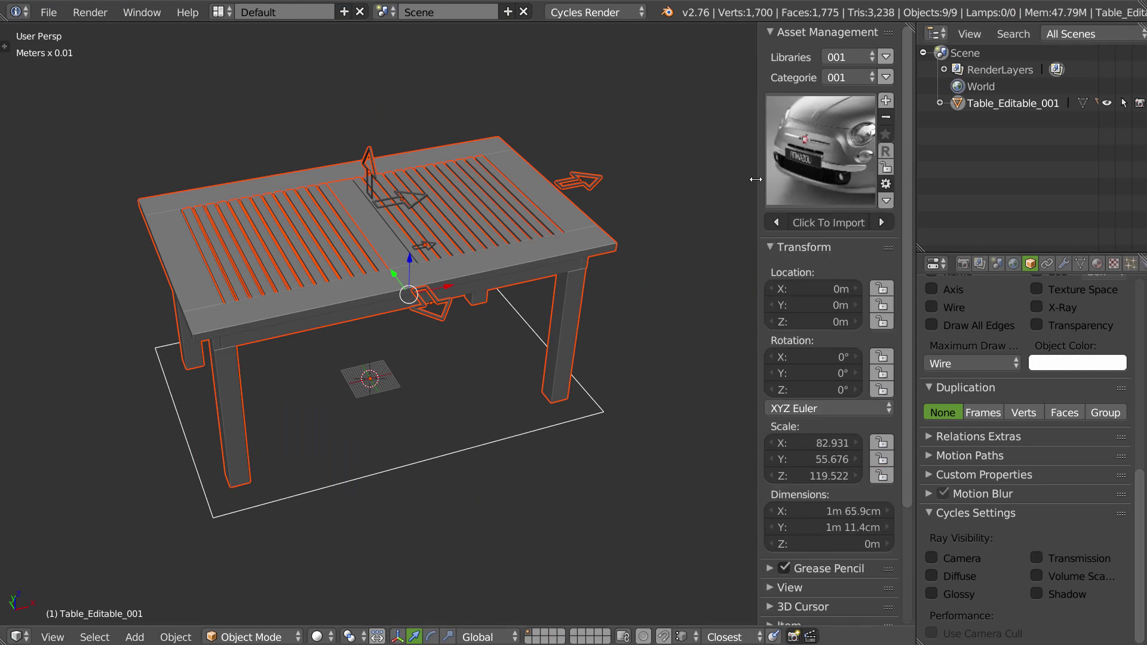
# Check the new asset among the library thumbnails and orbit to view the tabletop.
pyautogui.click(791, 167)
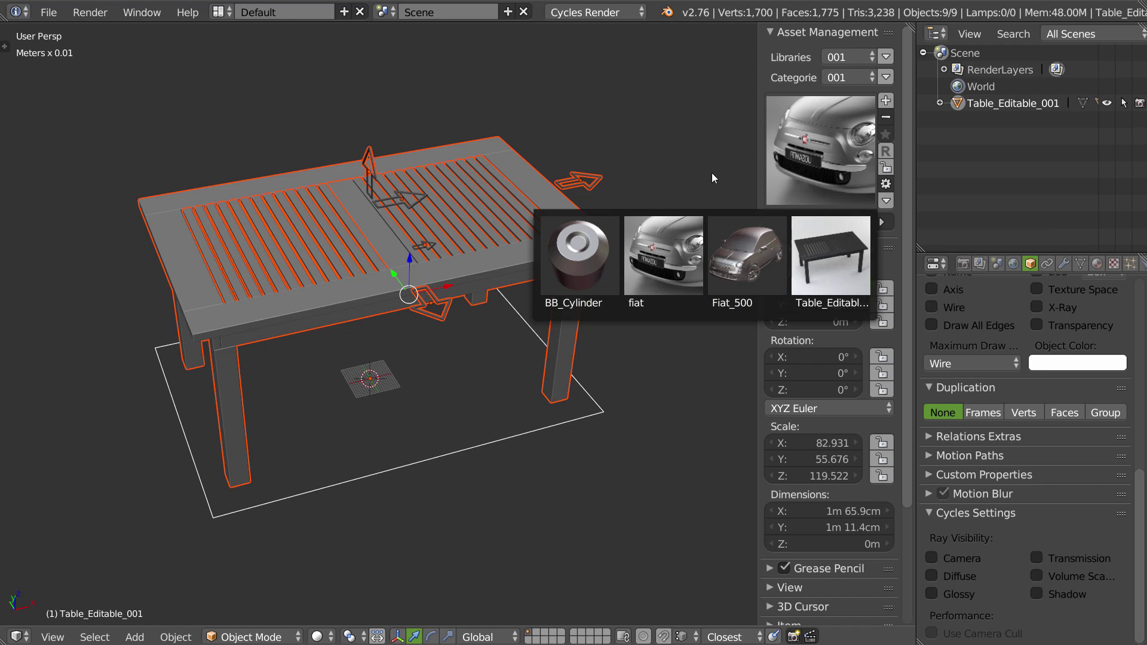
pyautogui.moveTo(712, 174); pyautogui.dragTo(614, 251, button='middle')
pyautogui.scroll(-3, 615, 261)
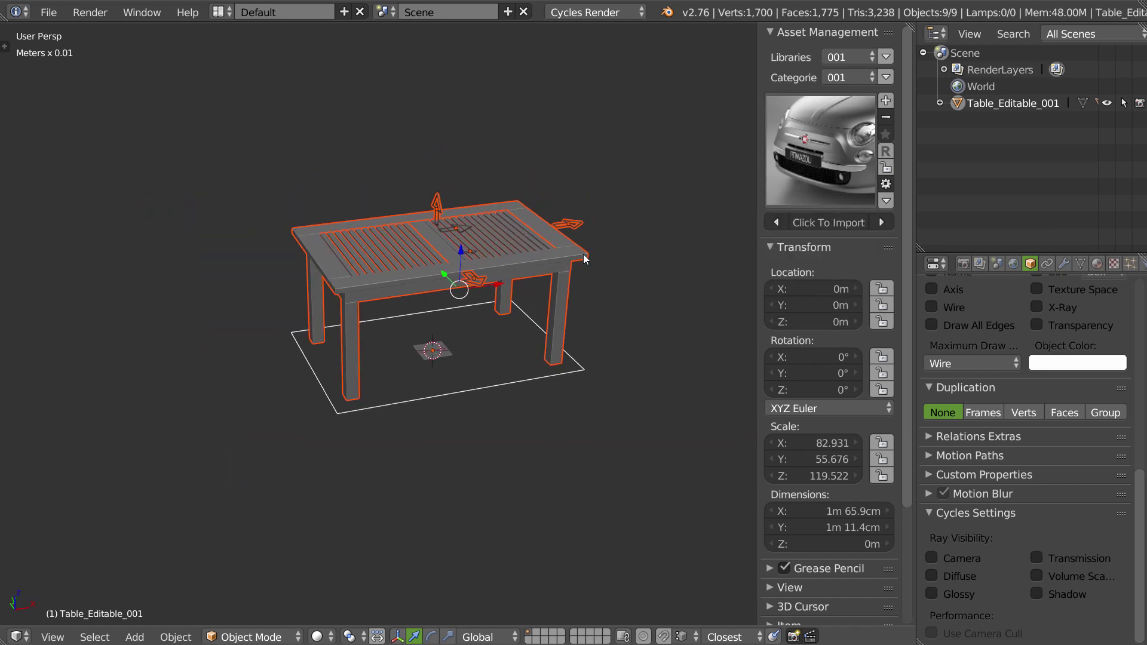
pyautogui.moveTo(611, 109); pyautogui.dragTo(503, 14, button='middle')
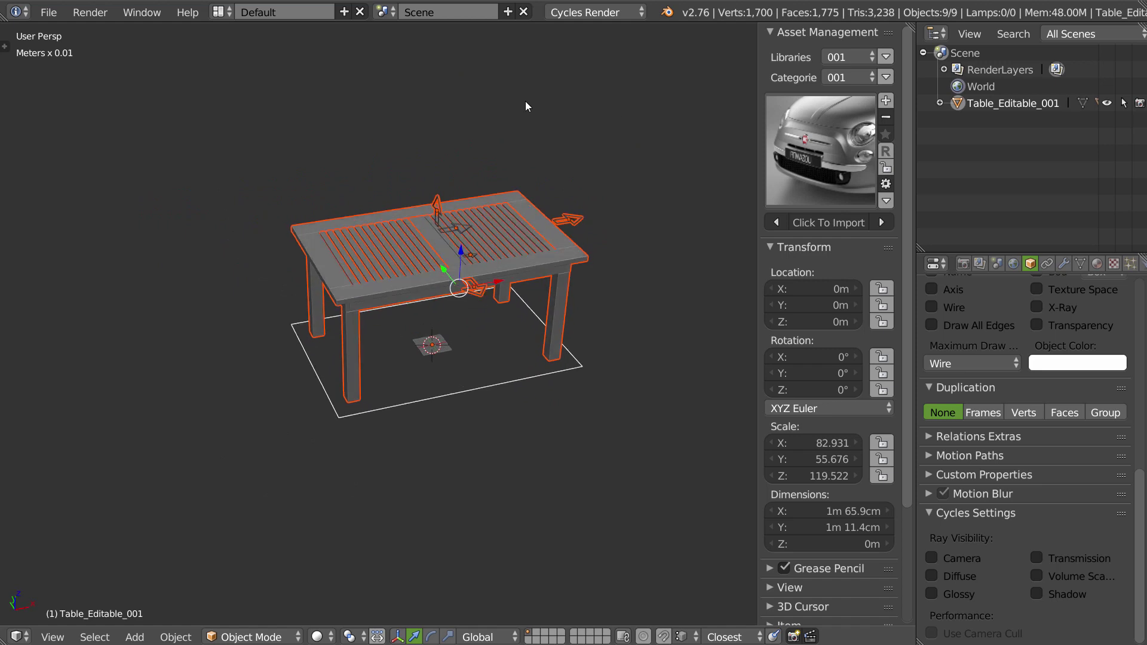
# Create a new empty scene, import the editable table, and position and rotate it.
pyautogui.click(508, 13)
pyautogui.click(443, 42)
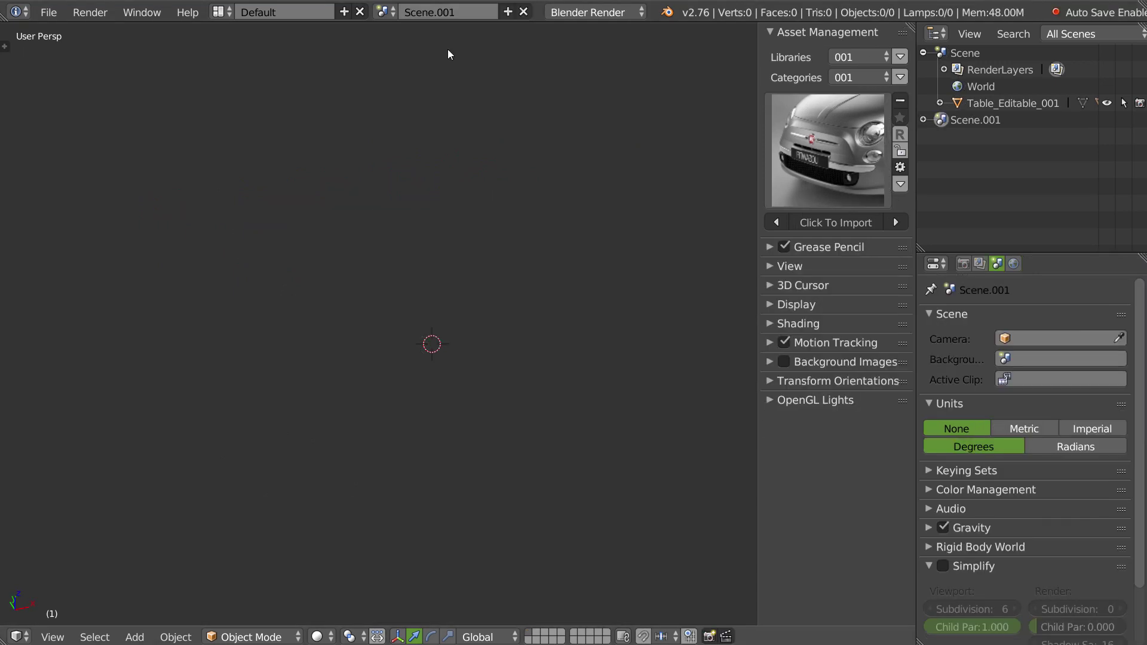
pyautogui.click(833, 158)
pyautogui.click(848, 260)
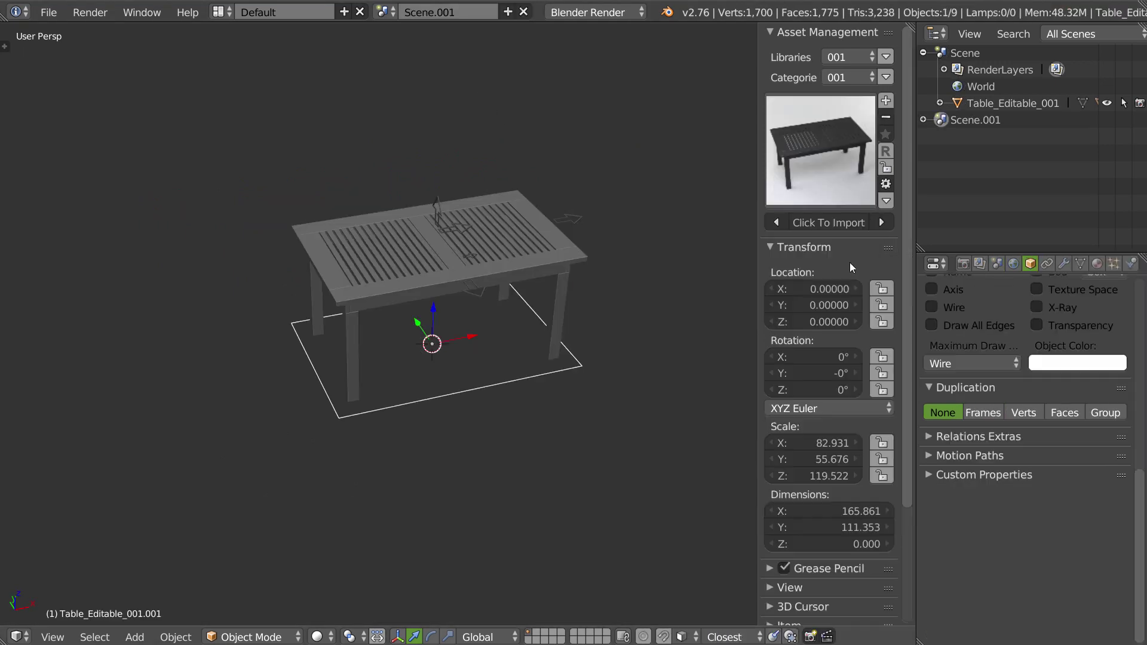
pyautogui.moveTo(550, 309)
pyautogui.mouseDown(button='middle')
pyautogui.moveTo(505, 285)
pyautogui.moveTo(446, 313)
pyautogui.moveTo(467, 285)
pyautogui.moveTo(430, 286)
pyautogui.moveTo(497, 335)
pyautogui.mouseUp(button='middle')
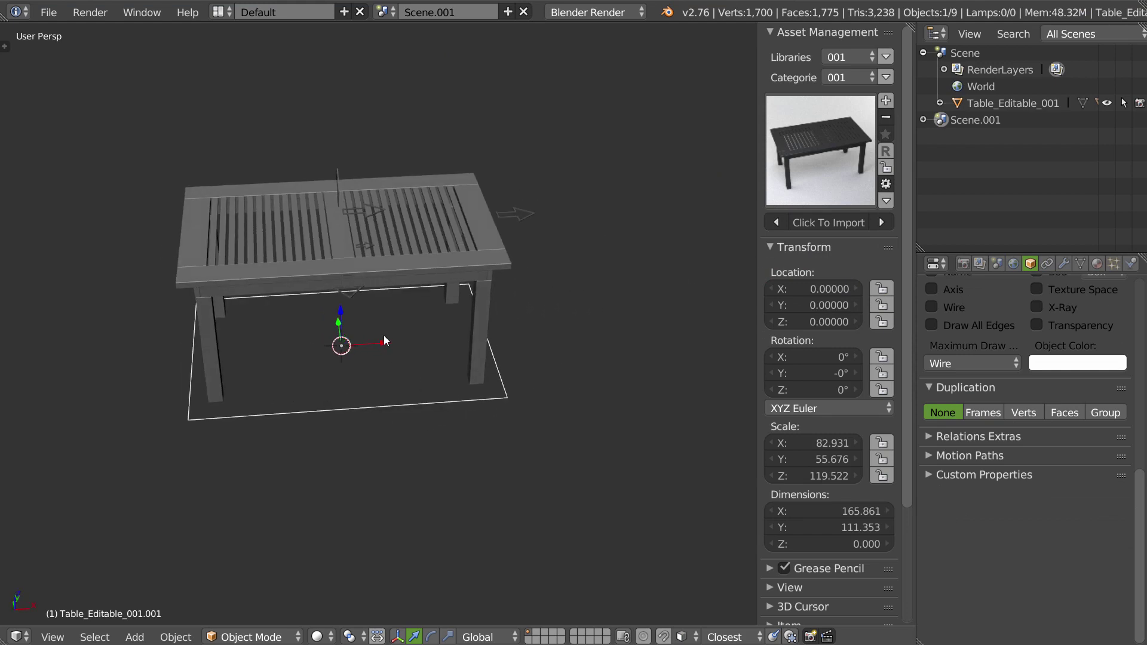
pyautogui.moveTo(384, 335); pyautogui.dragTo(569, 349)
pyautogui.keyDown('shift'); pyautogui.moveTo(569, 349); pyautogui.dragTo(439, 331, button='middle'); pyautogui.keyUp('shift')
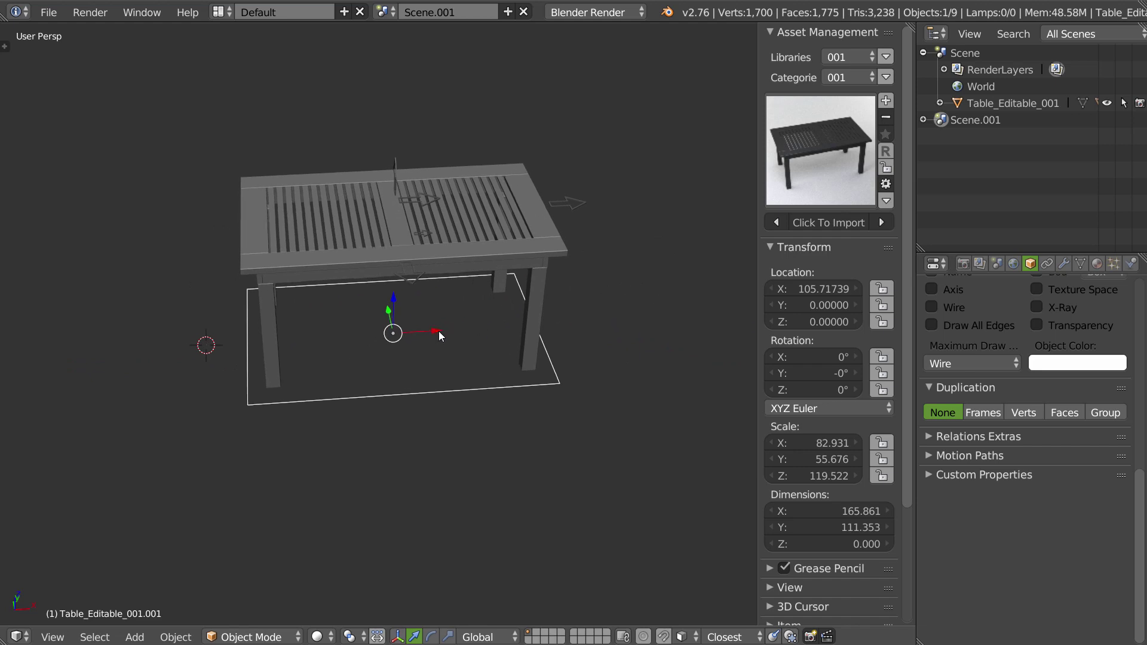
pyautogui.press('r')
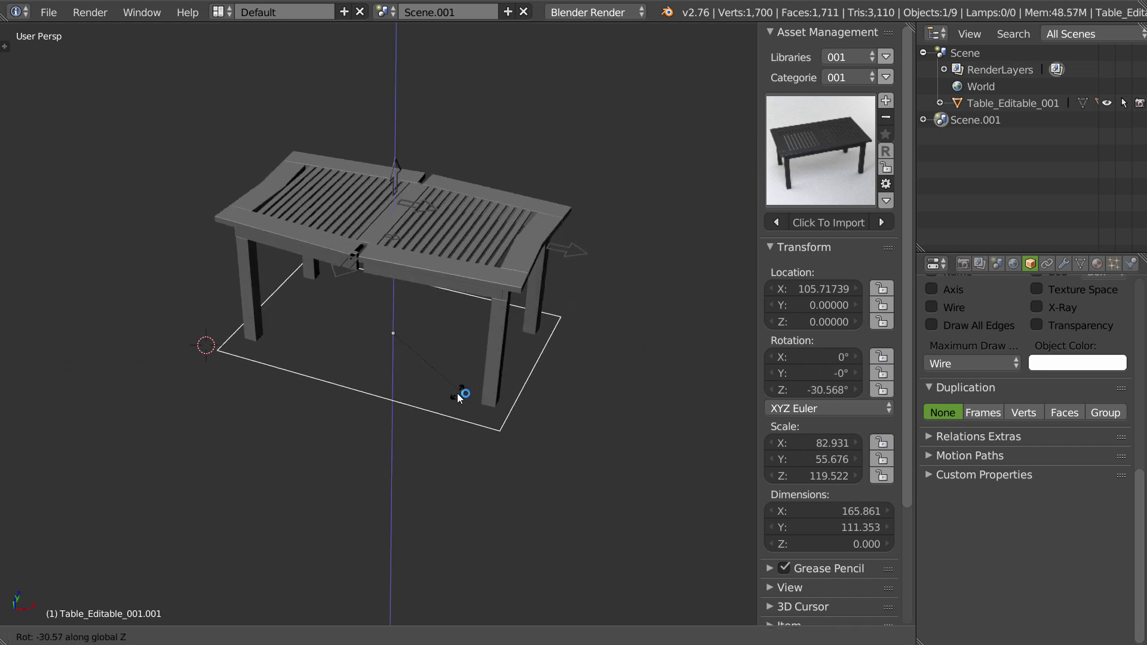
pyautogui.click(470, 384)
# Select the table's control arrows and switch the transform orientation to Local.
pyautogui.rightClick(586, 251)
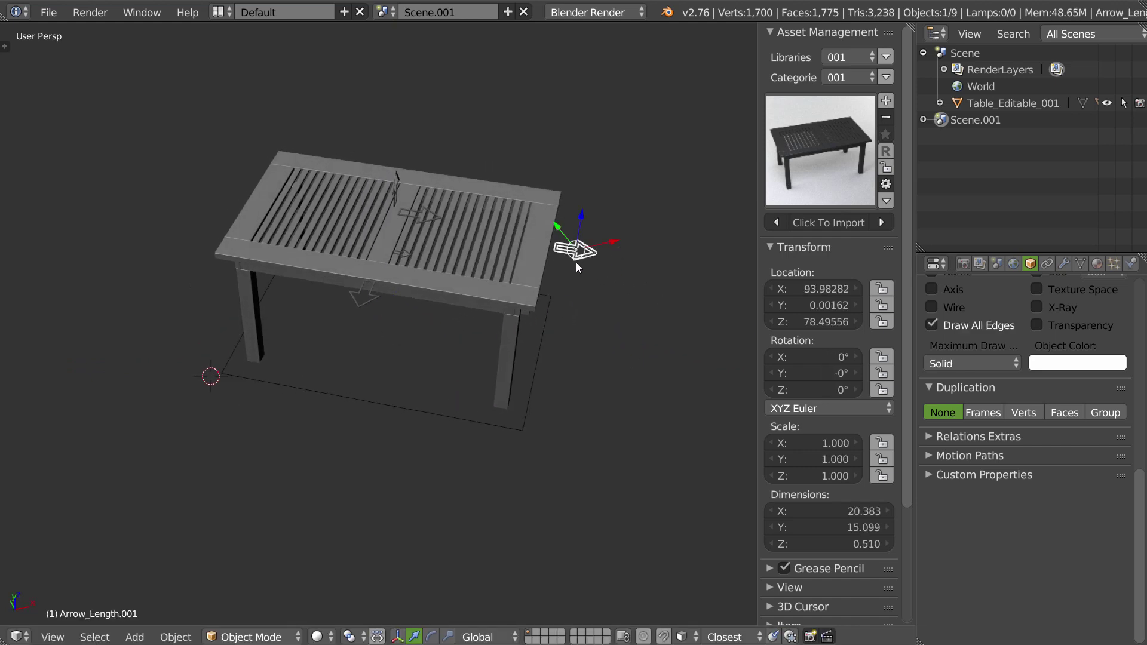
pyautogui.hotkey('alt', 'space')
pyautogui.click(722, 292)
pyautogui.moveTo(619, 284); pyautogui.dragTo(623, 260, button='middle')
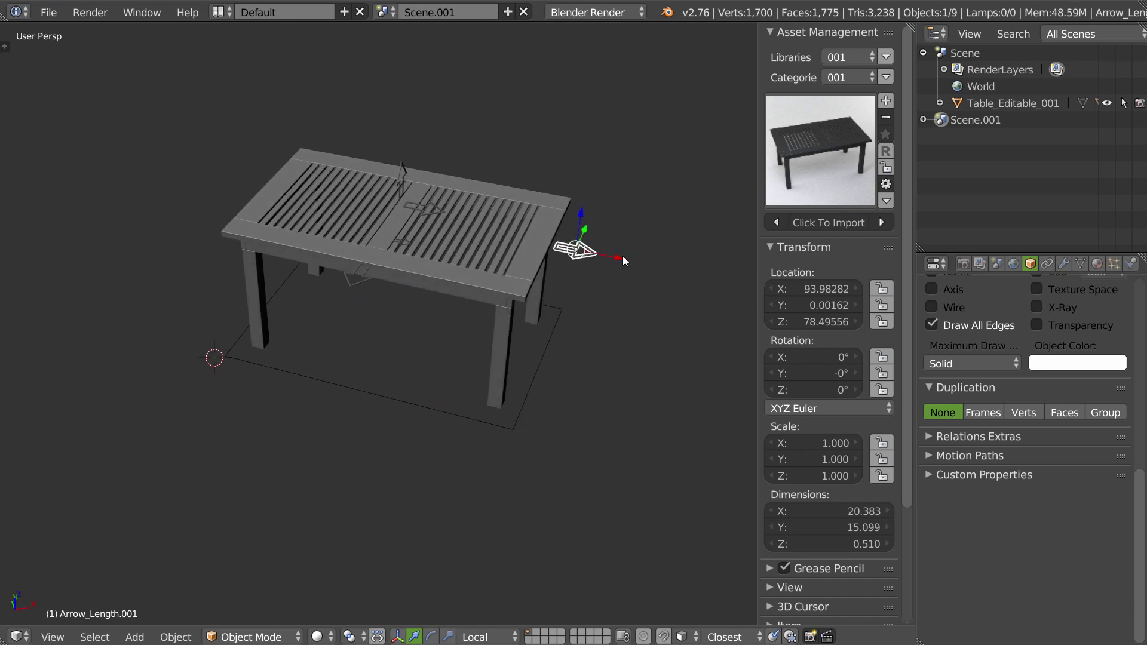
pyautogui.rightClick(391, 184)
pyautogui.moveTo(390, 184); pyautogui.dragTo(471, 218, button='middle')
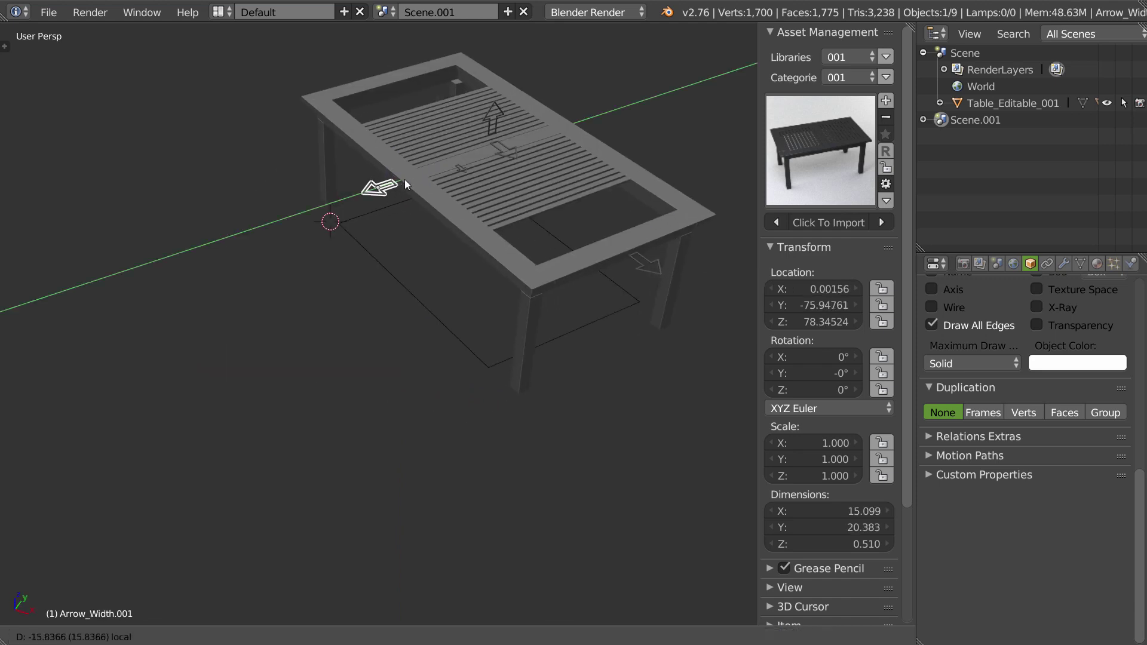
pyautogui.scroll(5, 469, 257)
pyautogui.scroll(2, 394, 275)
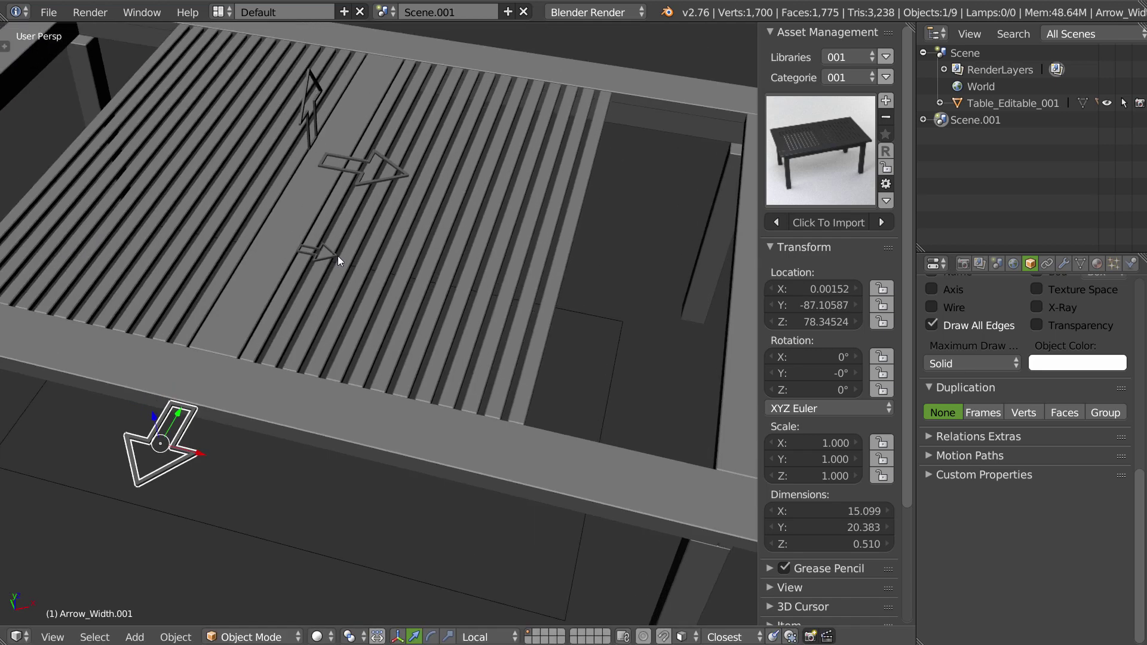
# Move the slat-width and array arrows along local X to widen the slats and add more.
pyautogui.rightClick(338, 255)
pyautogui.press('g')
pyautogui.press('x')
pyautogui.press('x')
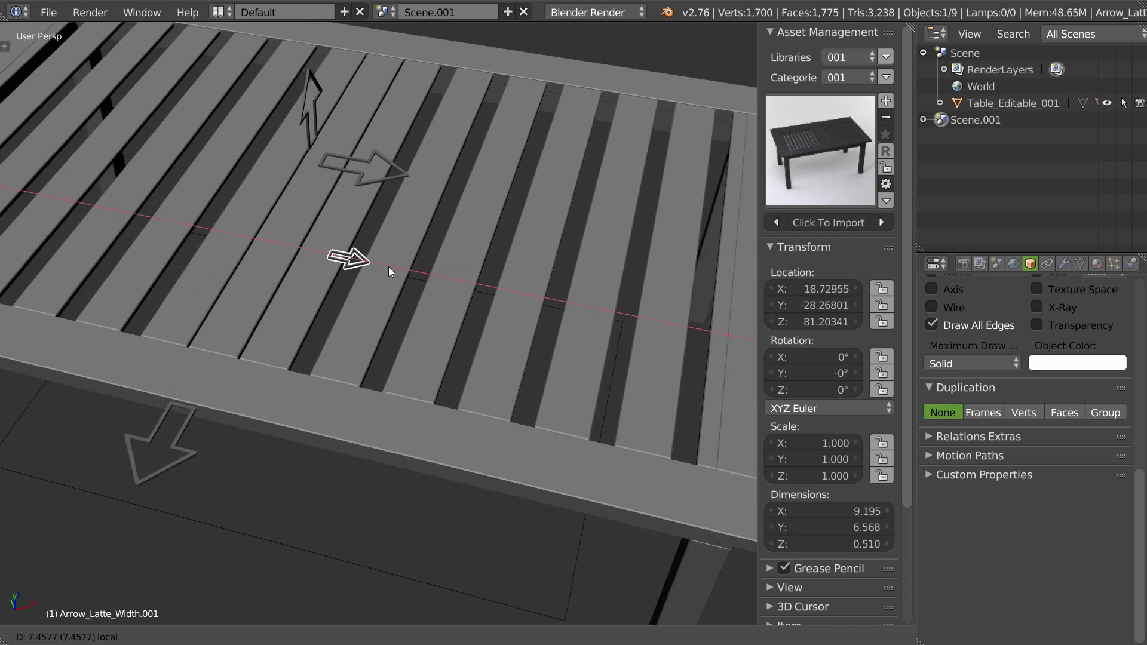
pyautogui.click(402, 242)
pyautogui.rightClick(400, 177)
pyautogui.scroll(-3, 505, 239)
pyautogui.scroll(-2, 438, 202)
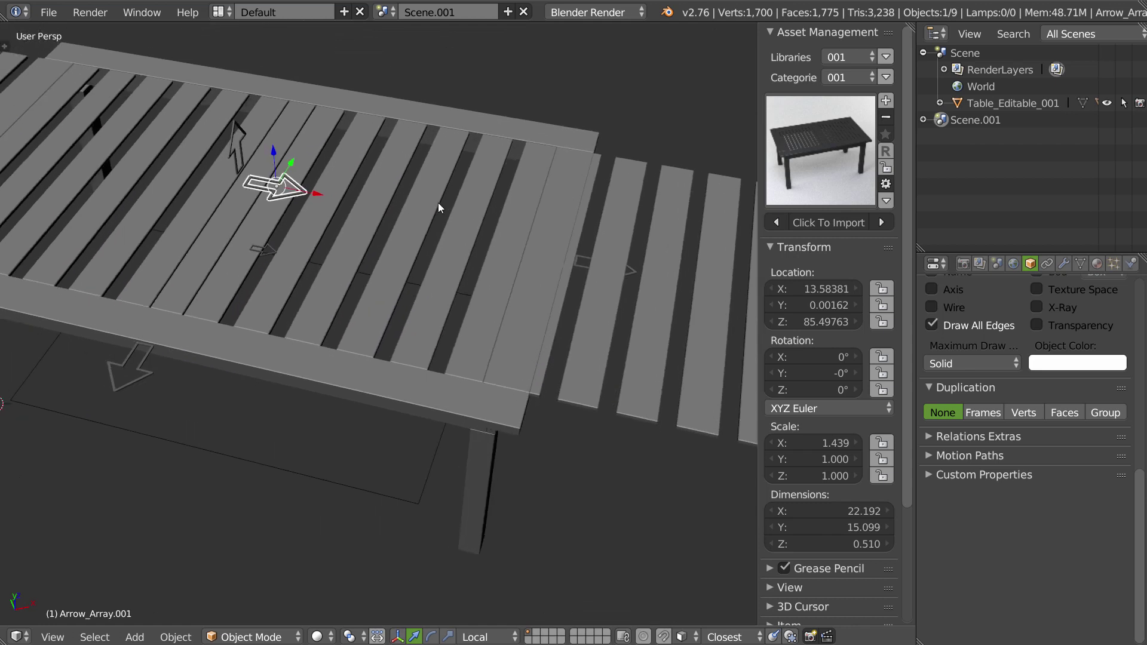
pyautogui.press('g')
pyautogui.press('x')
pyautogui.press('x')
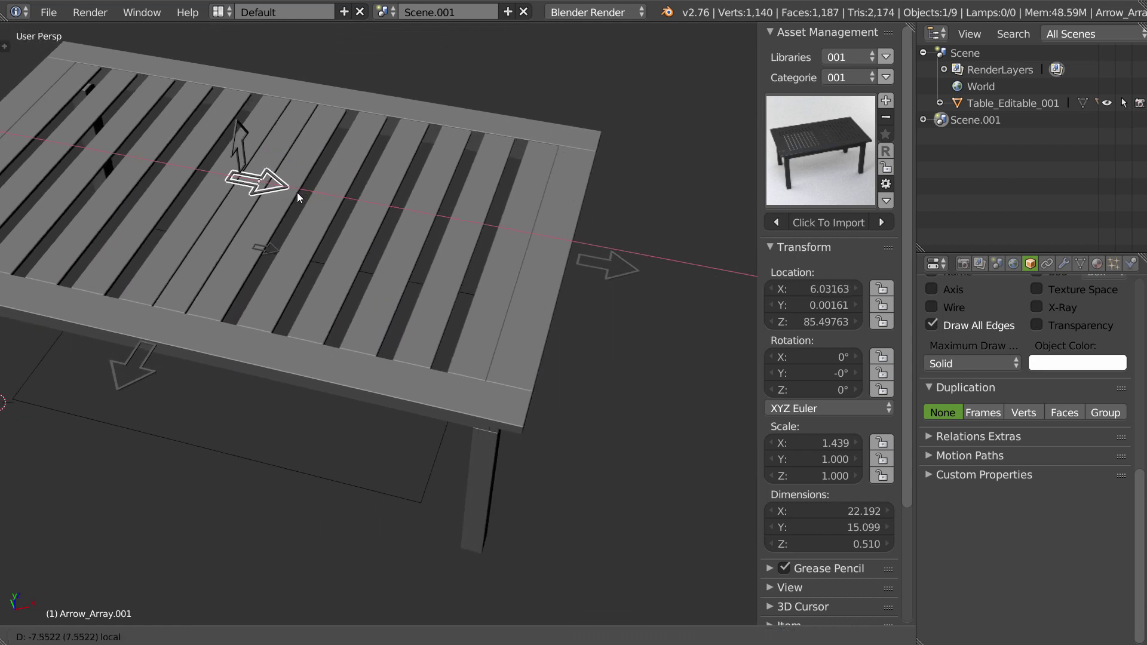
pyautogui.click(311, 197)
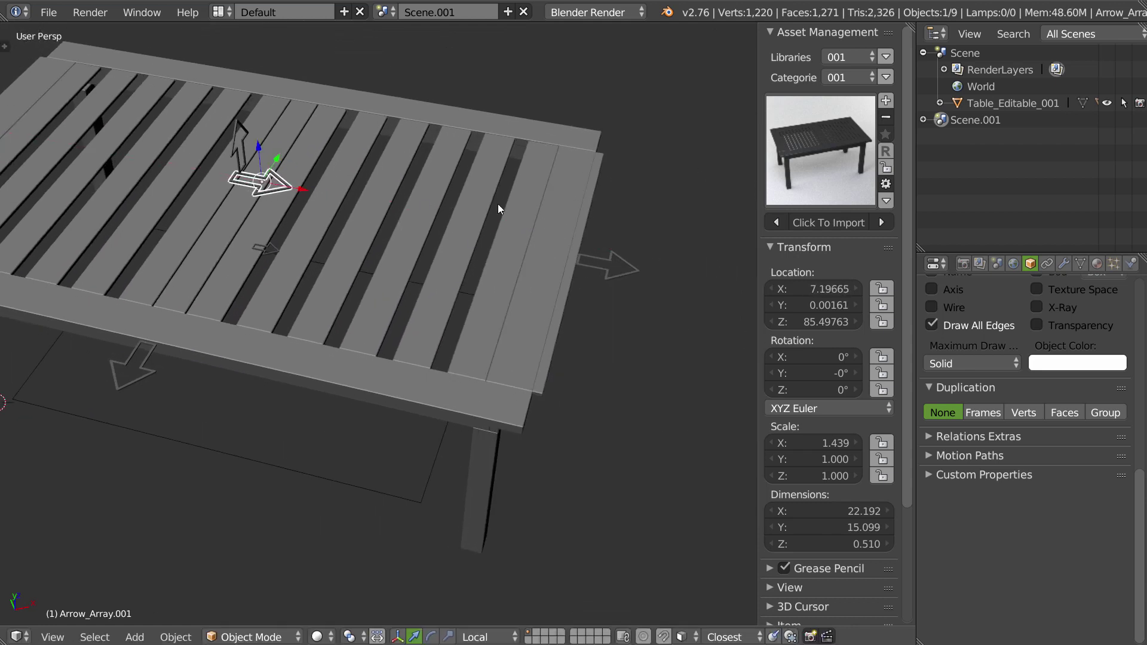
# Scale the slat array arrow smaller along X after cancelling trial length and Y-scale edits.
pyautogui.rightClick(621, 266)
pyautogui.press('g')
pyautogui.press('x')
pyautogui.press('x')
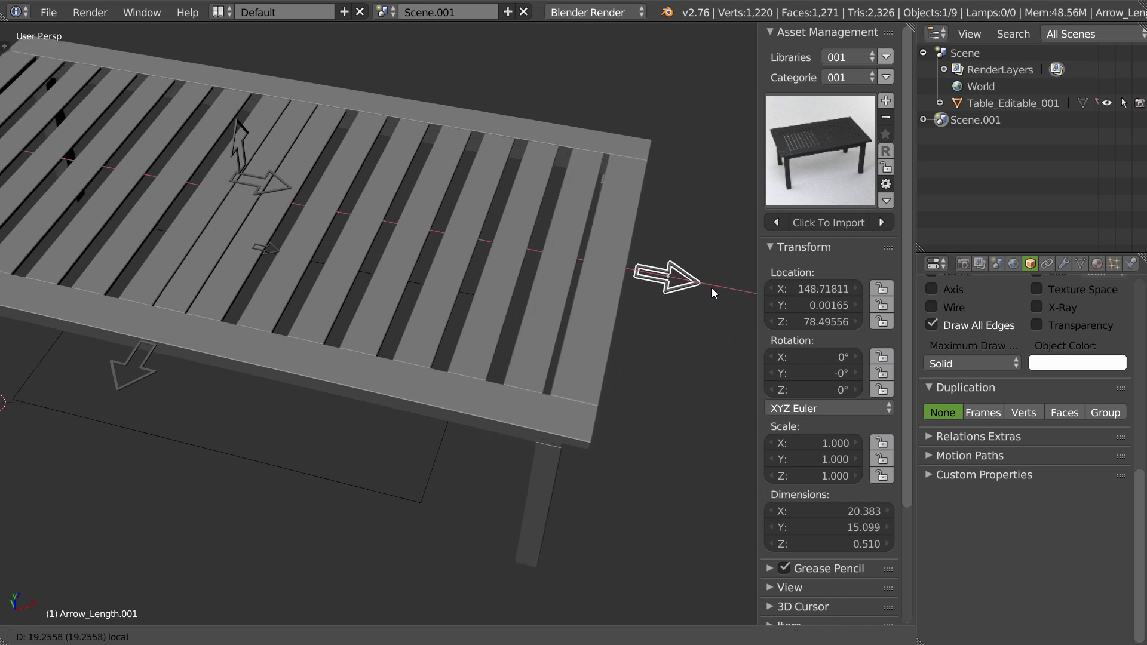
pyautogui.rightClick(712, 288)
pyautogui.rightClick(286, 186)
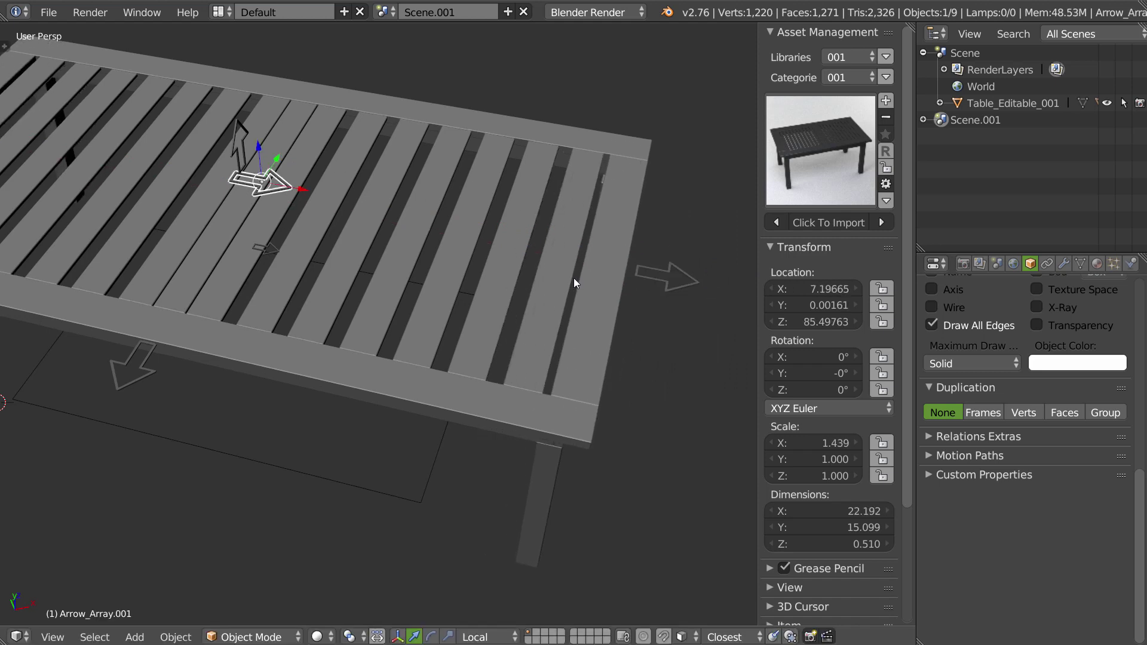
pyautogui.moveTo(601, 271); pyautogui.dragTo(585, 258, button='middle')
pyautogui.press('s')
pyautogui.press('y')
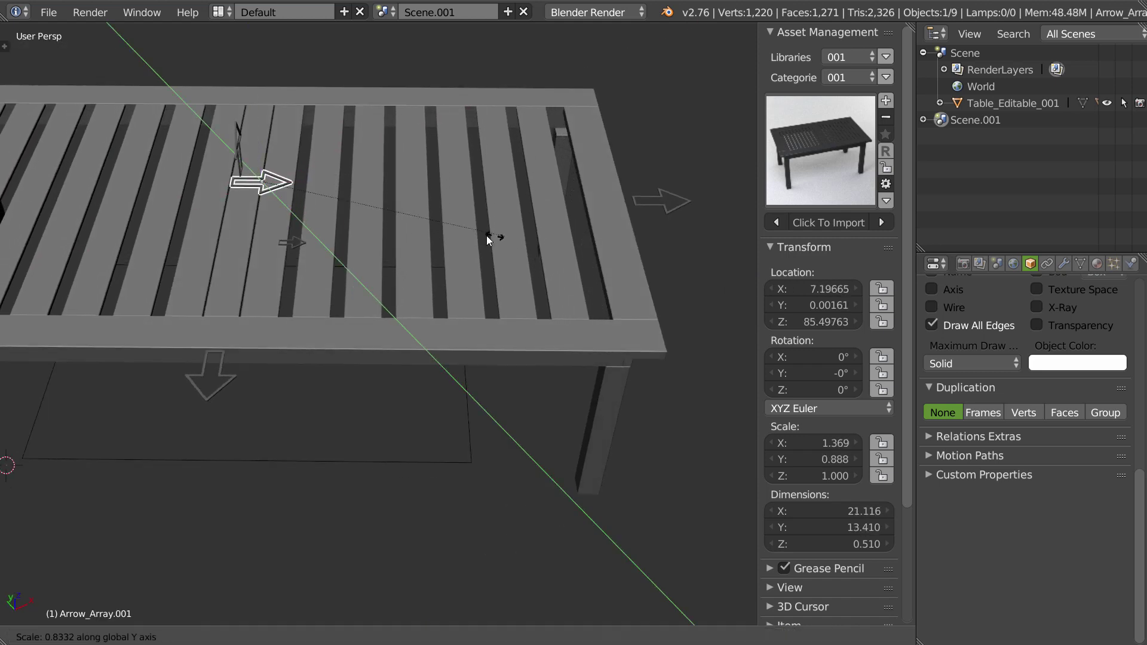
pyautogui.rightClick(418, 234)
pyautogui.press('s')
pyautogui.press('x')
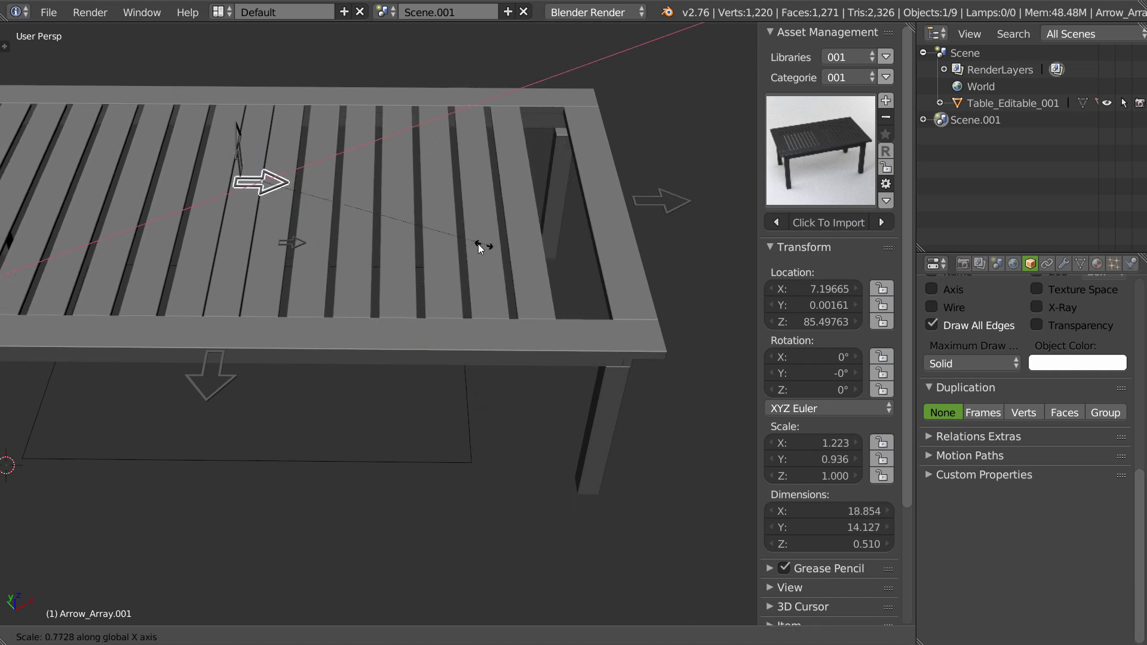
pyautogui.click(467, 244)
# Shorten the table by moving its length arrow along X and lower it via the height arrow along Z.
pyautogui.rightClick(641, 215)
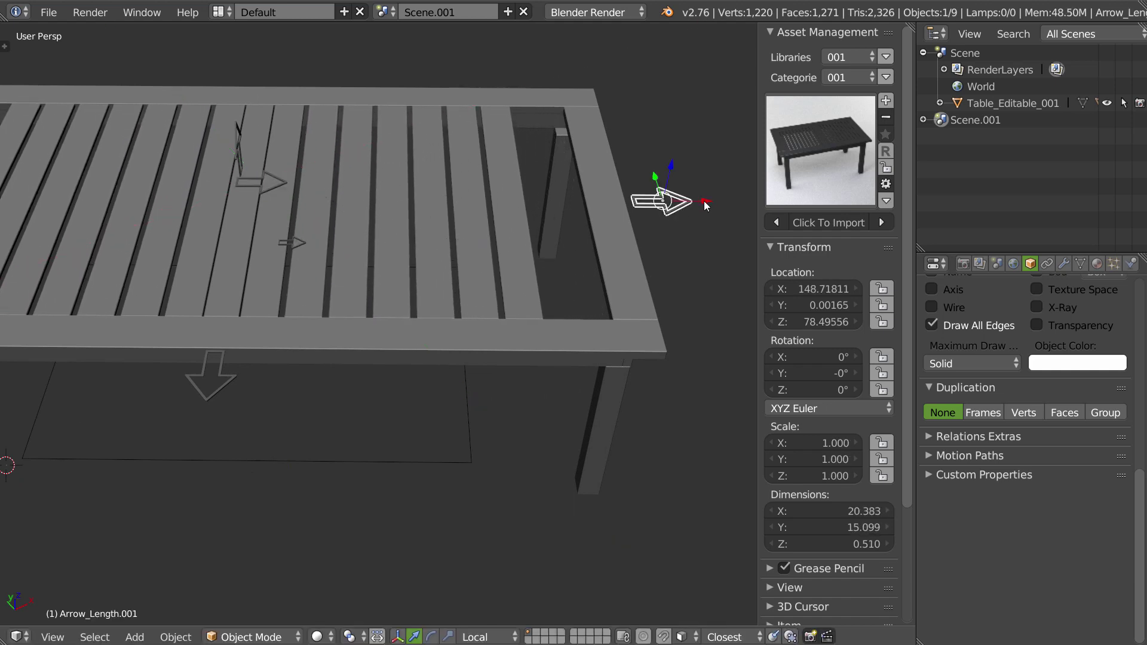
pyautogui.press('g')
pyautogui.press('x')
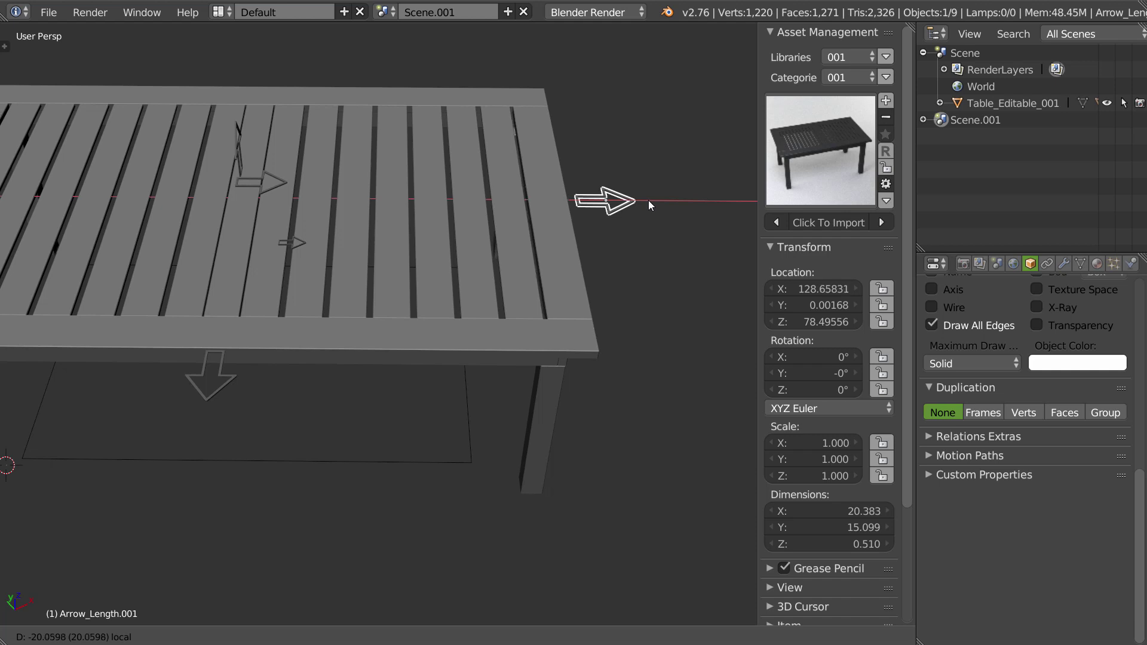
pyautogui.click(650, 202)
pyautogui.moveTo(650, 202); pyautogui.dragTo(521, 239, button='middle')
pyautogui.scroll(-5, 505, 215)
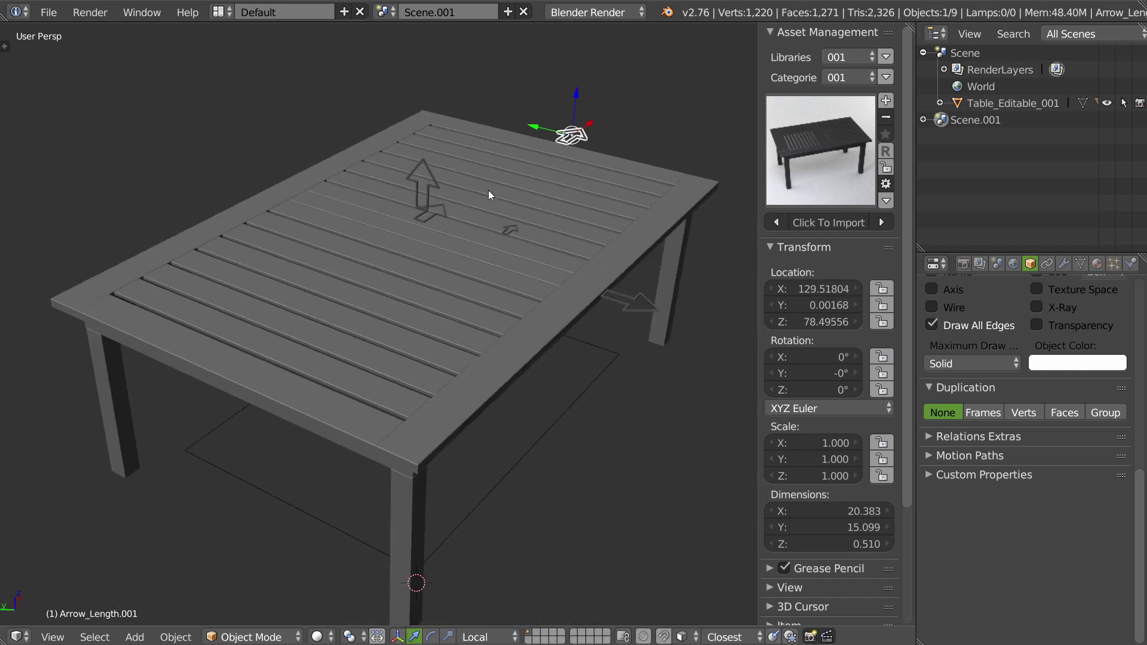
pyautogui.rightClick(433, 161)
pyautogui.press('g')
pyautogui.press('z')
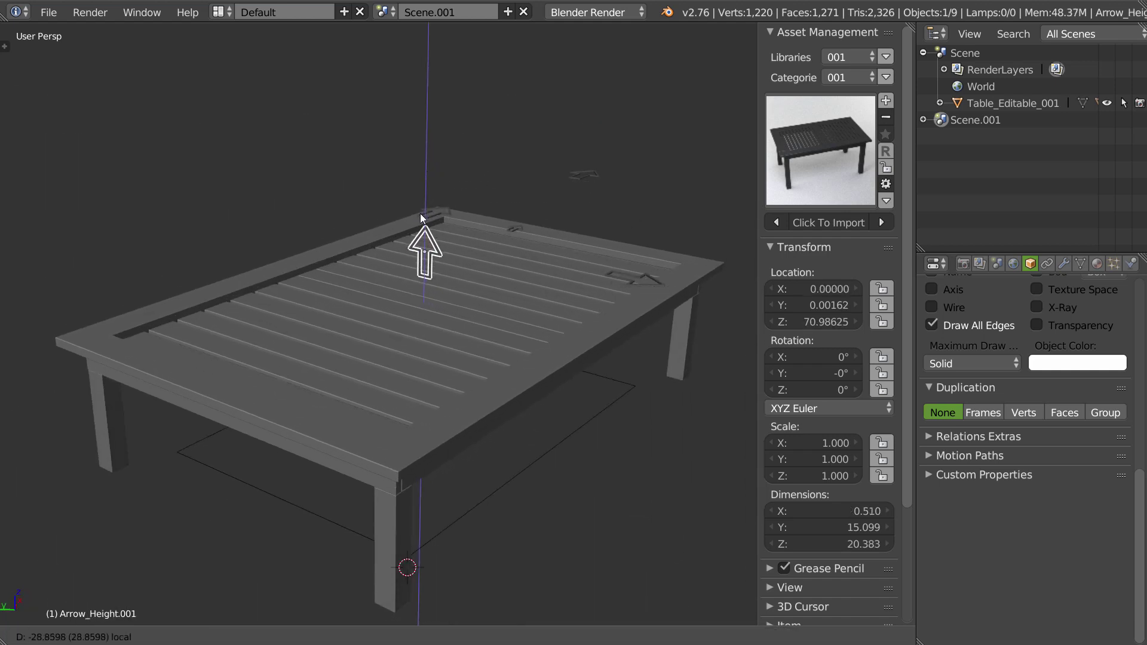
pyautogui.click(420, 195)
# Narrow the table by dragging its width arrow to Y −58.16.
pyautogui.rightClick(654, 287)
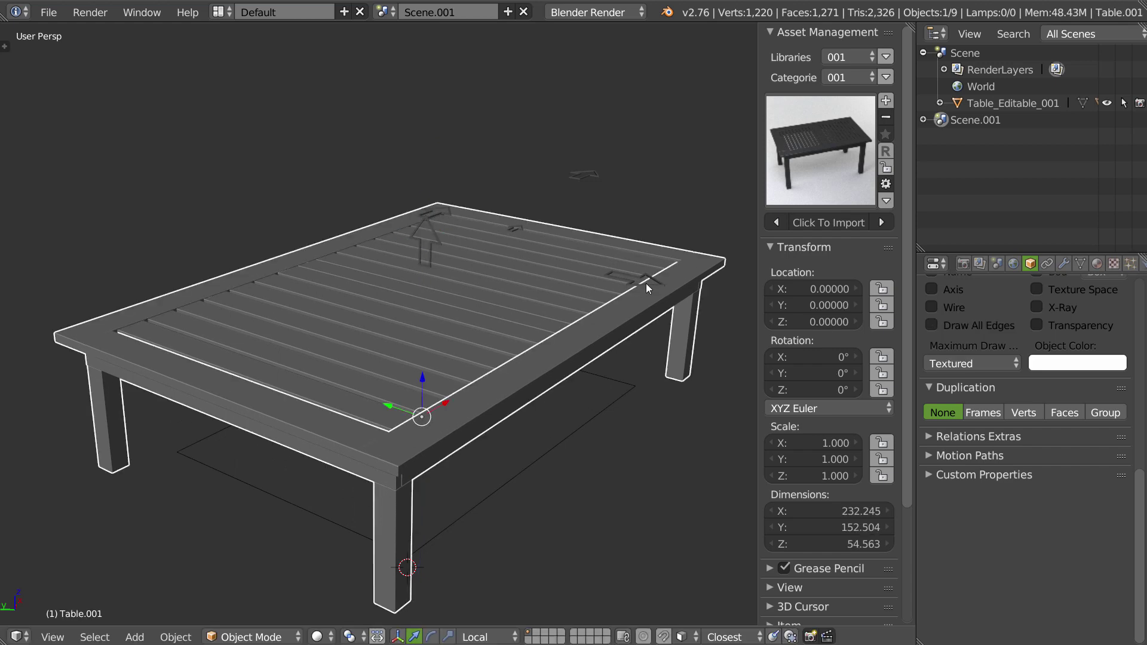
pyautogui.moveTo(647, 283); pyautogui.dragTo(653, 285, button='middle')
pyautogui.rightClick(687, 263)
pyautogui.moveTo(623, 262); pyautogui.dragTo(536, 263)
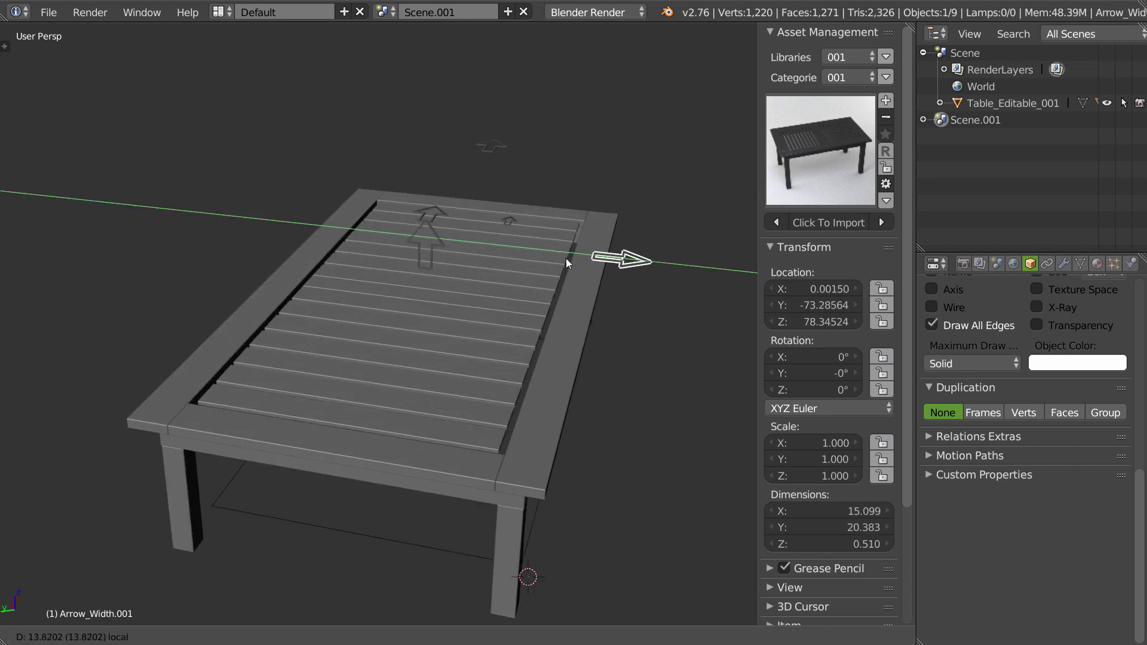
pyautogui.moveTo(535, 263)
pyautogui.mouseDown(button='middle')
pyautogui.moveTo(517, 301)
pyautogui.moveTo(427, 293)
pyautogui.moveTo(417, 272)
pyautogui.mouseUp(button='middle')
pyautogui.scroll(3, 421, 269)
# Resize the slat-width arrow and slide it along X to regenerate the slats.
pyautogui.rightClick(324, 226)
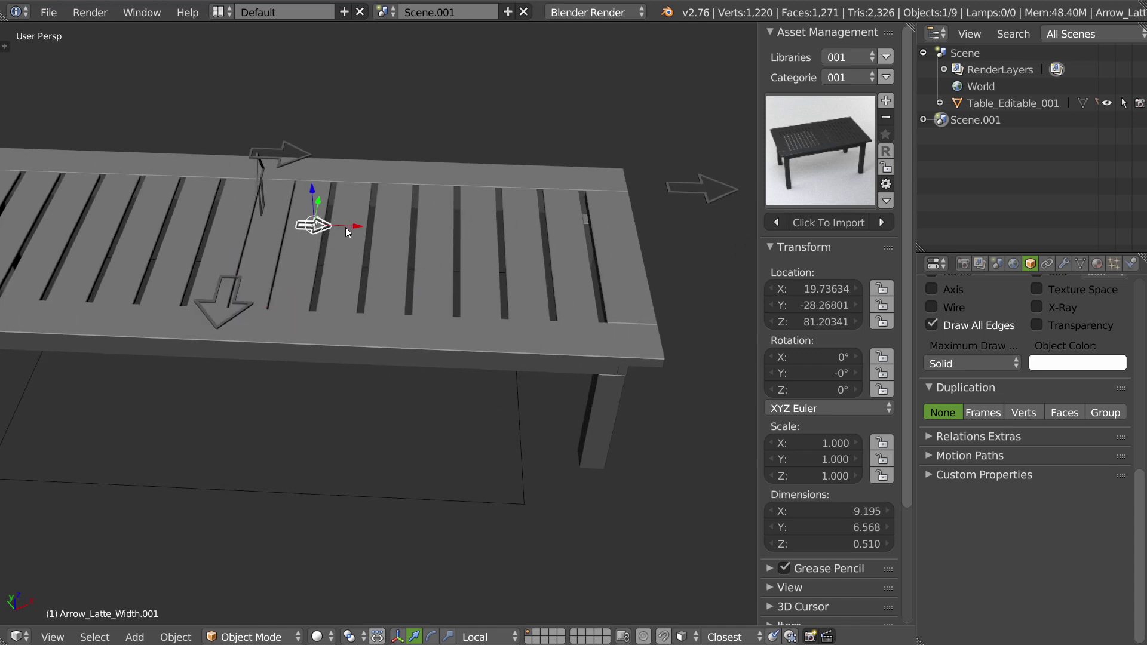
pyautogui.moveTo(346, 227)
pyautogui.mouseDown()
pyautogui.moveTo(334, 225)
pyautogui.moveTo(362, 230)
pyautogui.moveTo(349, 231)
pyautogui.mouseUp()
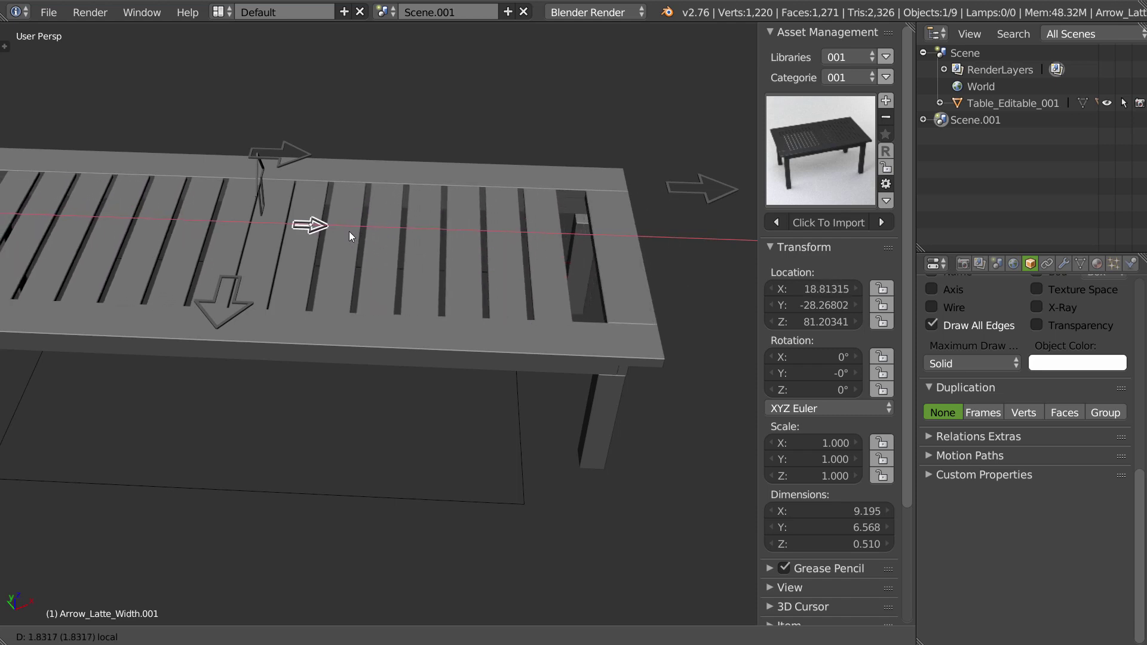
pyautogui.press('s')
pyautogui.press('Escape')
pyautogui.press('s')
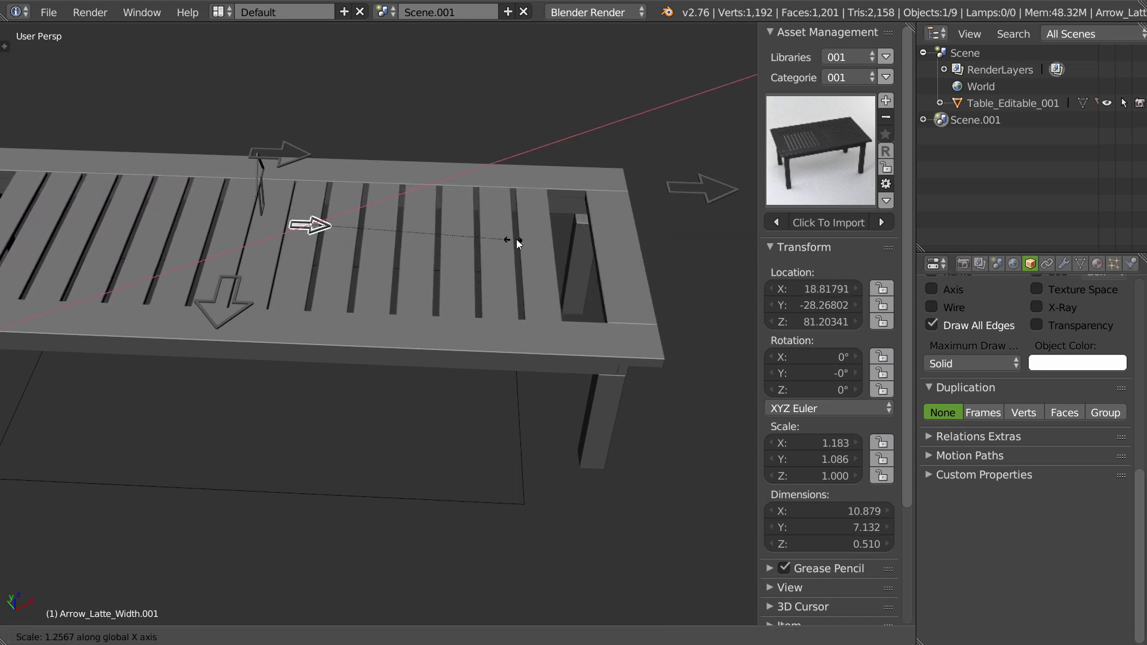
pyautogui.click(528, 235)
pyautogui.moveTo(358, 225)
pyautogui.mouseDown()
pyautogui.moveTo(383, 229)
pyautogui.moveTo(363, 230)
pyautogui.mouseUp()
pyautogui.scroll(-4, 436, 228)
pyautogui.moveTo(450, 225); pyautogui.dragTo(421, 235, button='middle')
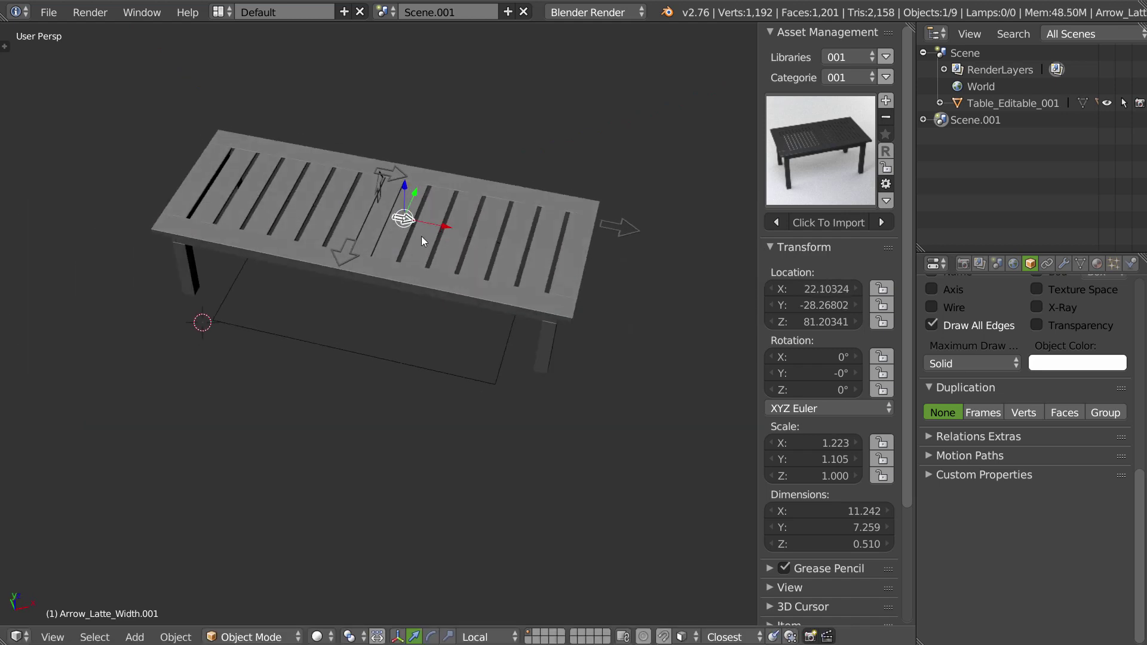
pyautogui.scroll(-2, 415, 227)
pyautogui.scroll(4, 419, 202)
pyautogui.scroll(3, 446, 210)
pyautogui.moveTo(447, 210); pyautogui.dragTo(435, 214)
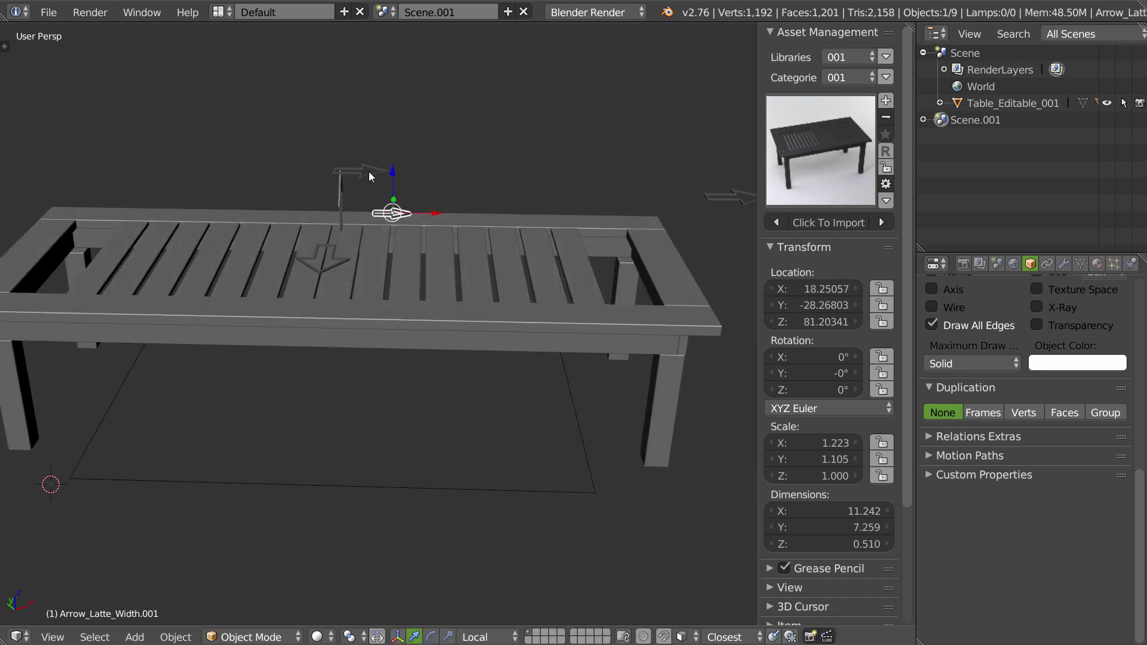
# Slide the array and slat-width arrows to set evenly spaced slats across the tabletop.
pyautogui.rightClick(368, 171)
pyautogui.moveTo(406, 168); pyautogui.dragTo(411, 173)
pyautogui.rightClick(410, 214)
pyautogui.moveTo(409, 213)
pyautogui.mouseDown(button='middle')
pyautogui.moveTo(440, 242)
pyautogui.moveTo(386, 264)
pyautogui.mouseUp(button='middle')
pyautogui.rightClick(386, 264)
pyautogui.moveTo(413, 273); pyautogui.dragTo(431, 277)
pyautogui.rightClick(406, 203)
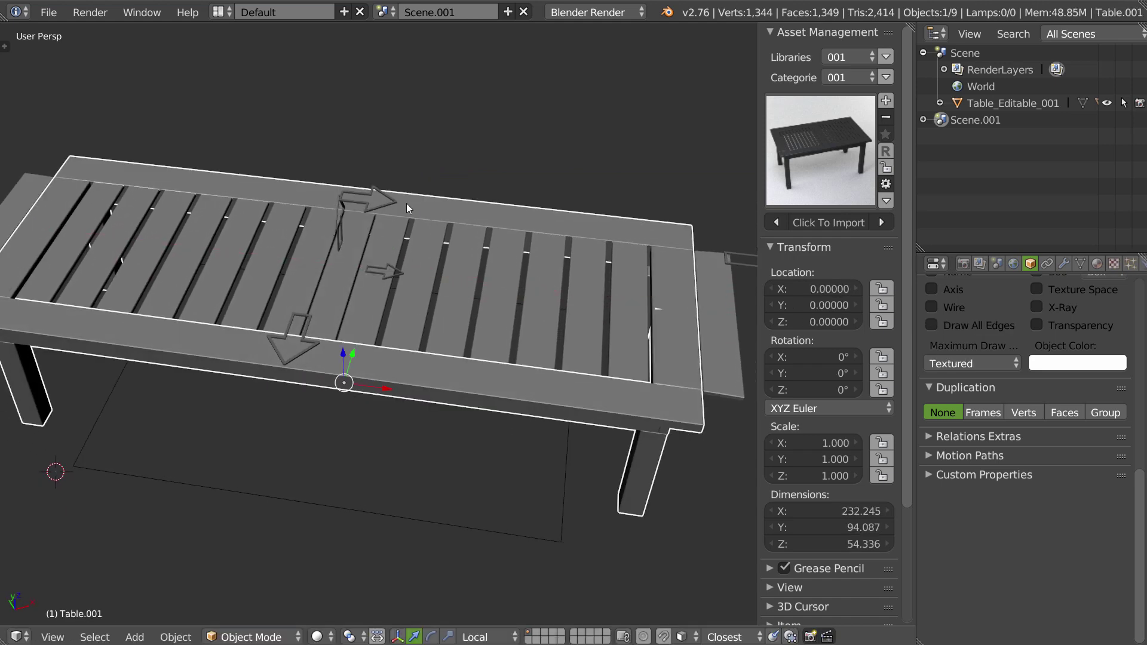
pyautogui.moveTo(411, 203); pyautogui.dragTo(442, 238)
# Undo a trial lowering of the array arrow and orbit to inspect the slatted top.
pyautogui.scroll(-3, 494, 220)
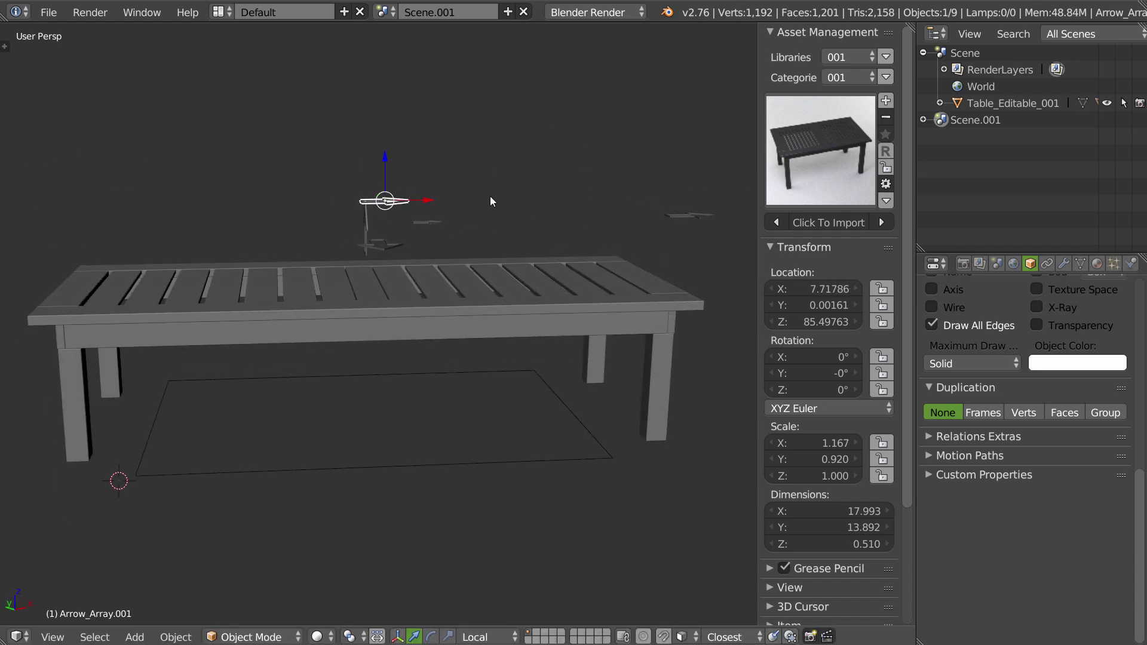
pyautogui.moveTo(464, 327)
pyautogui.mouseDown(button='middle')
pyautogui.moveTo(487, 237)
pyautogui.moveTo(342, 350)
pyautogui.mouseUp(button='middle')
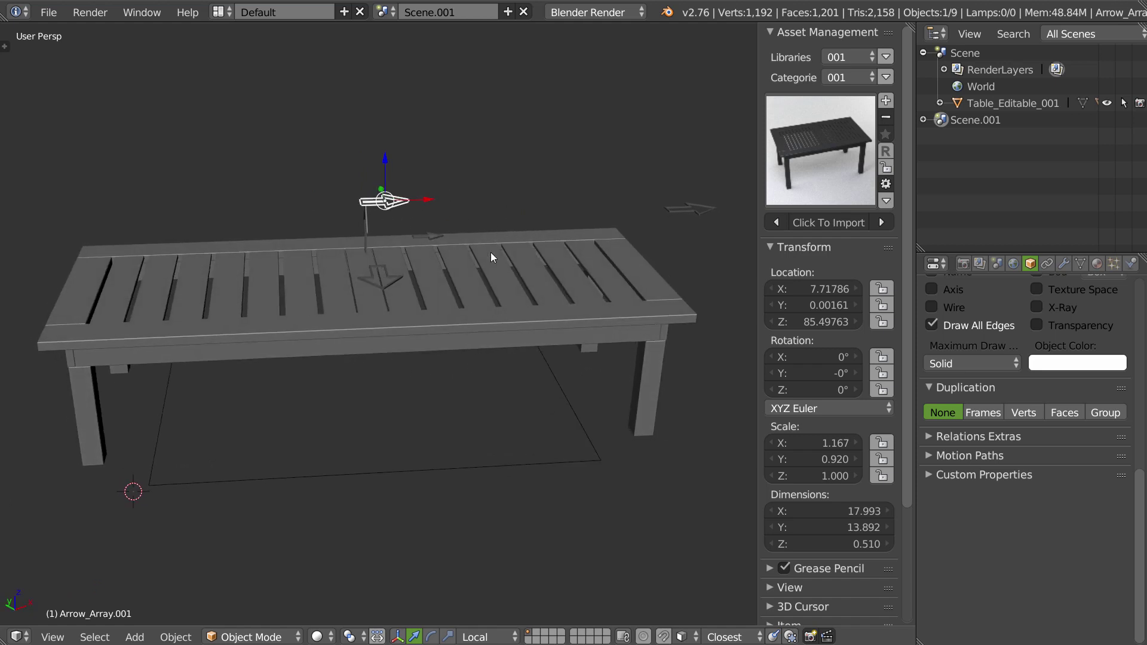
pyautogui.moveTo(384, 158); pyautogui.dragTo(412, 186)
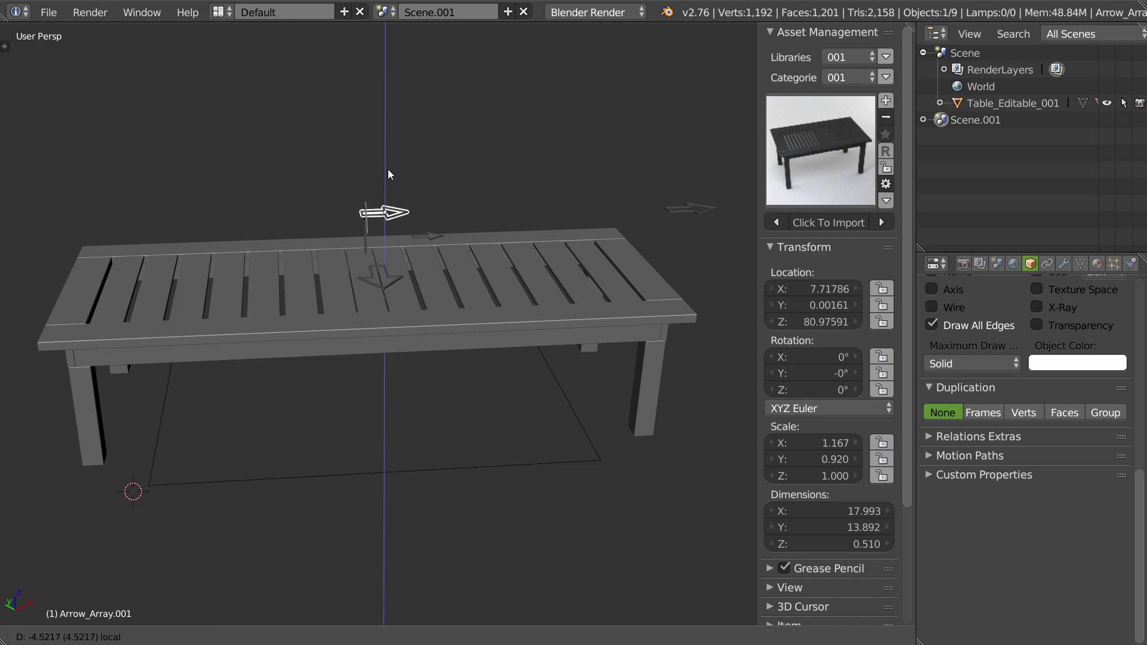
pyautogui.hotkey('ctrl', 'z')
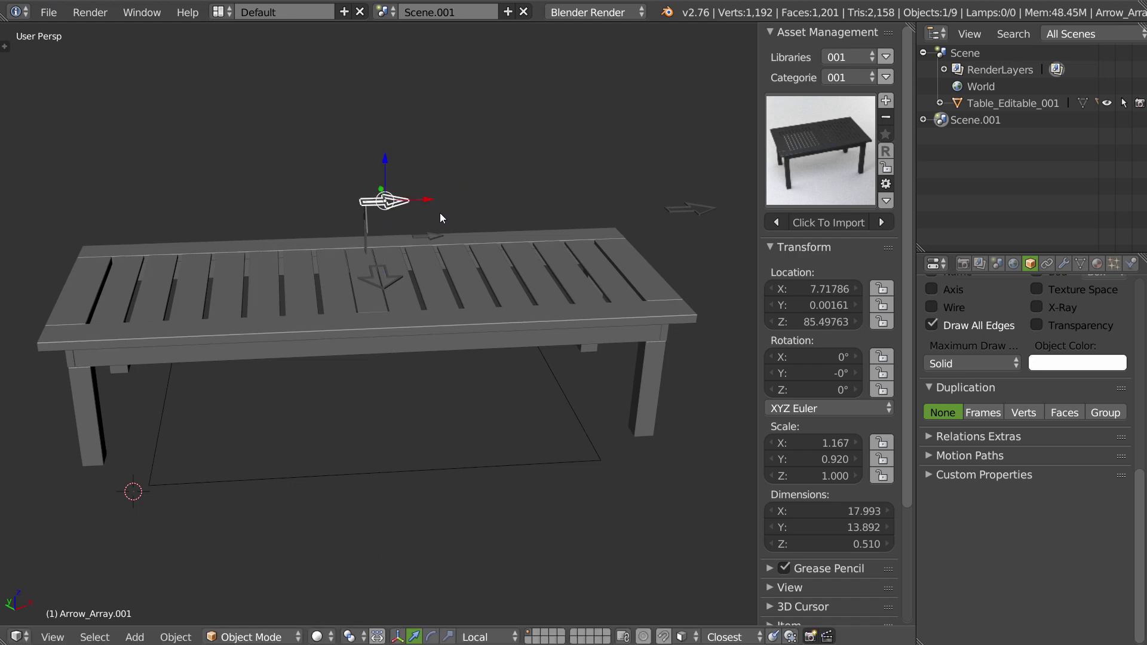
pyautogui.moveTo(439, 212); pyautogui.dragTo(278, 245, button='middle')
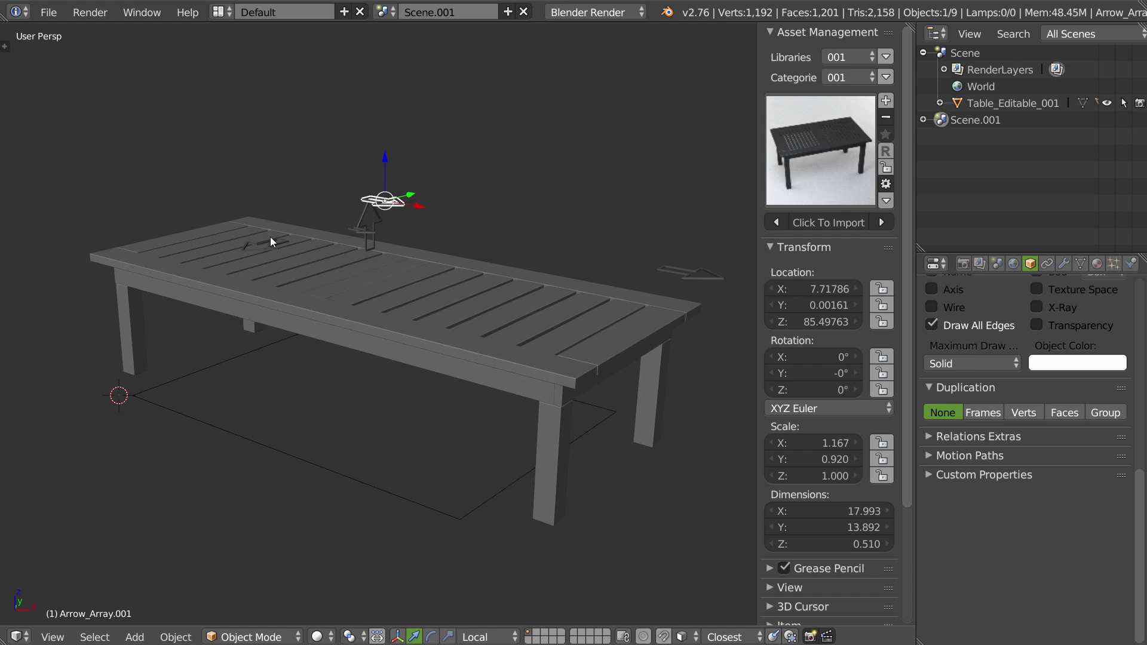
pyautogui.moveTo(417, 184)
pyautogui.mouseDown(button='middle')
pyautogui.moveTo(346, 213)
pyautogui.moveTo(411, 202)
pyautogui.mouseUp(button='middle')
pyautogui.rightClick(365, 221)
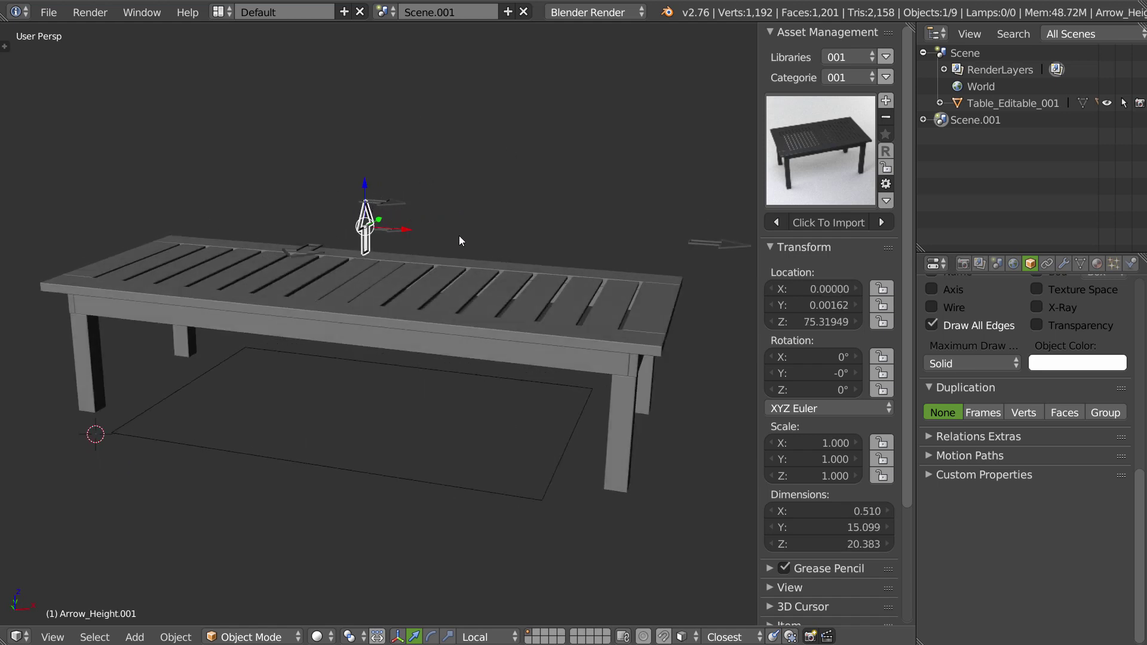
pyautogui.moveTo(497, 314)
pyautogui.mouseDown(button='middle')
pyautogui.moveTo(450, 225)
pyautogui.moveTo(413, 231)
pyautogui.mouseUp(button='middle')
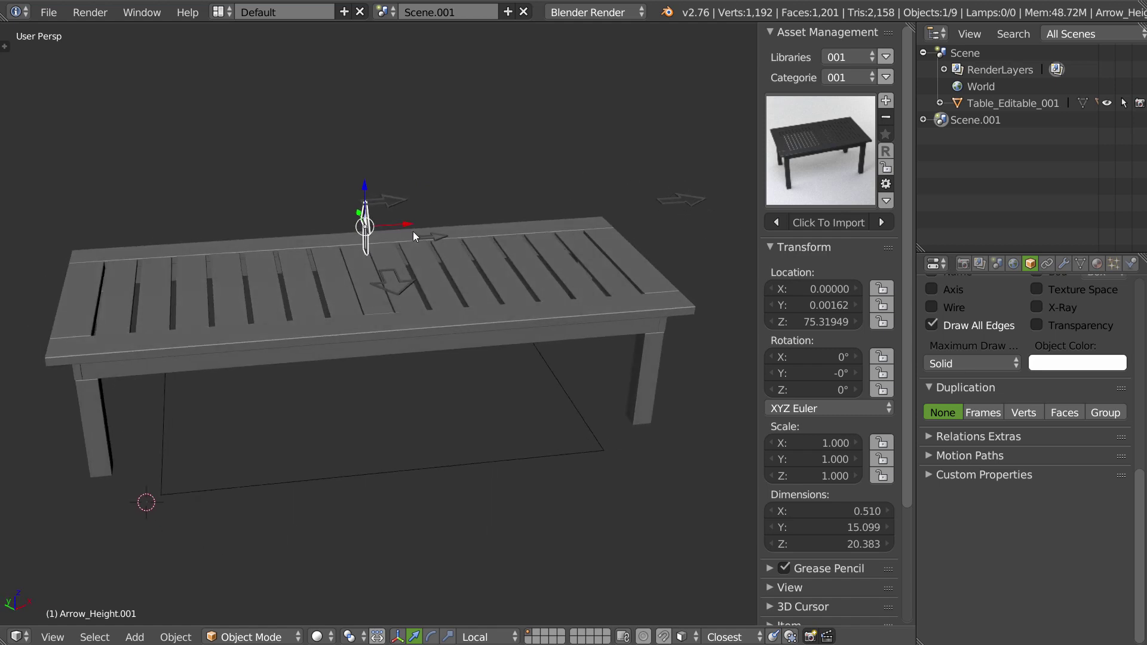
pyautogui.rightClick(404, 203)
pyautogui.moveTo(518, 221)
pyautogui.mouseDown(button='middle')
pyautogui.moveTo(471, 247)
pyautogui.moveTo(509, 237)
pyautogui.mouseUp(button='middle')
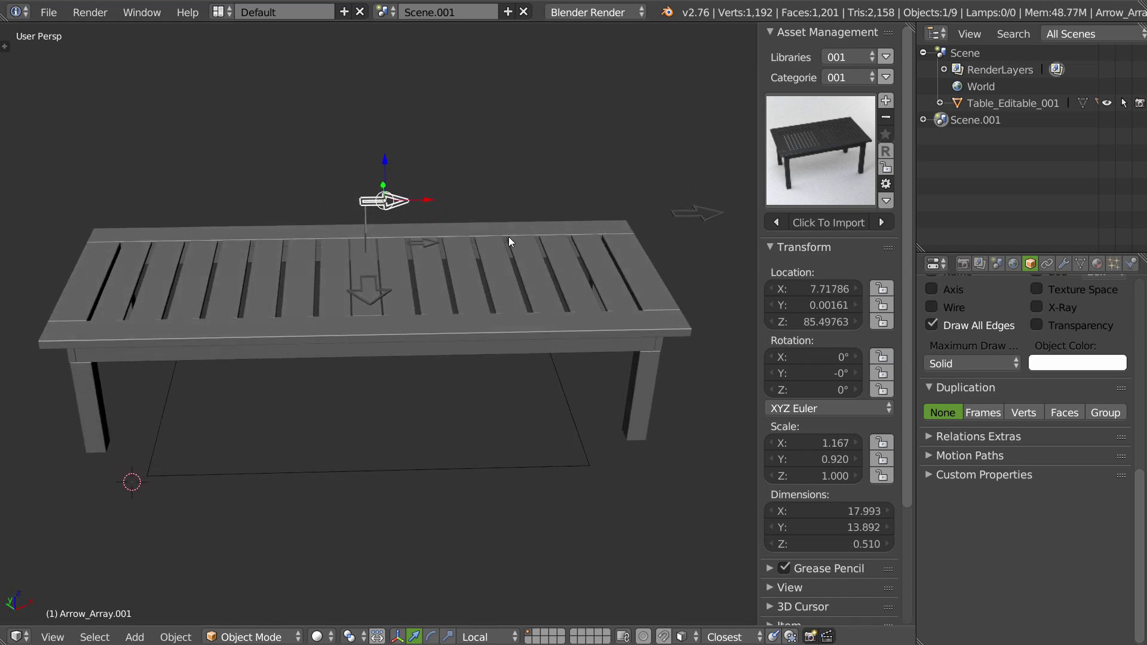
# Switch to Scene and lock the height arrow's rotation and scale.
pyautogui.click(384, 12)
pyautogui.click(396, 37)
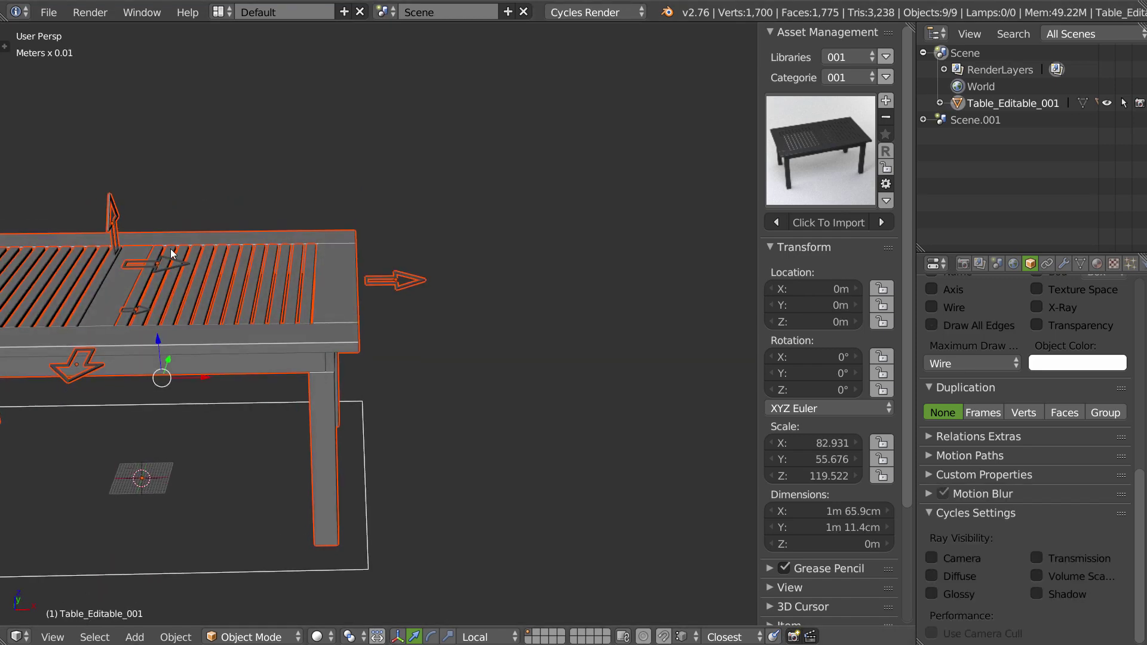
pyautogui.moveTo(170, 249)
pyautogui.mouseDown(button='middle')
pyautogui.moveTo(458, 219)
pyautogui.moveTo(424, 176)
pyautogui.moveTo(460, 179)
pyautogui.mouseUp(button='middle')
pyautogui.rightClick(418, 205)
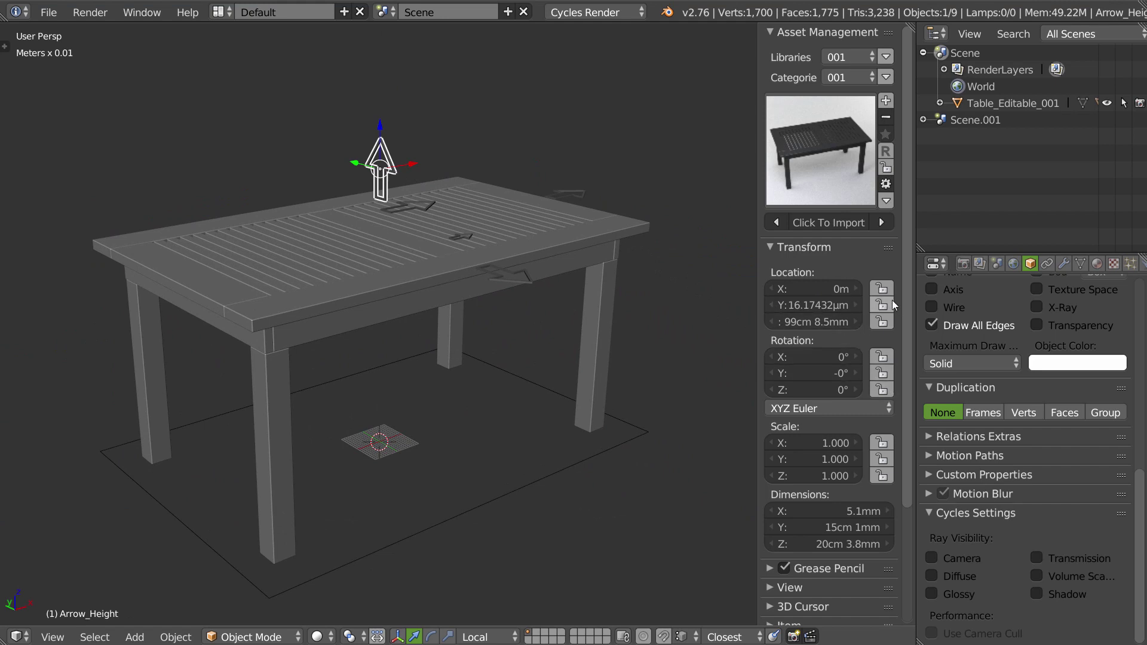
pyautogui.moveTo(882, 357); pyautogui.dragTo(882, 390)
pyautogui.moveTo(882, 443); pyautogui.dragTo(882, 476)
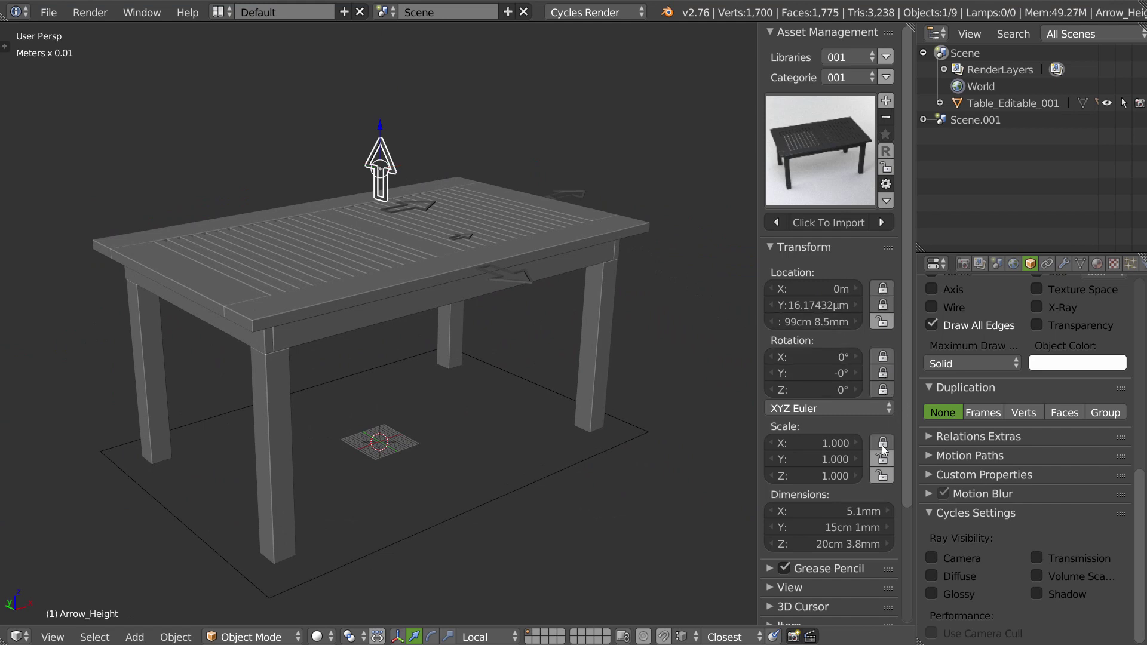
# Restrict the length arrow to X-only movement and lock the width arrow's other axes, rotation and scale.
pyautogui.rightClick(571, 194)
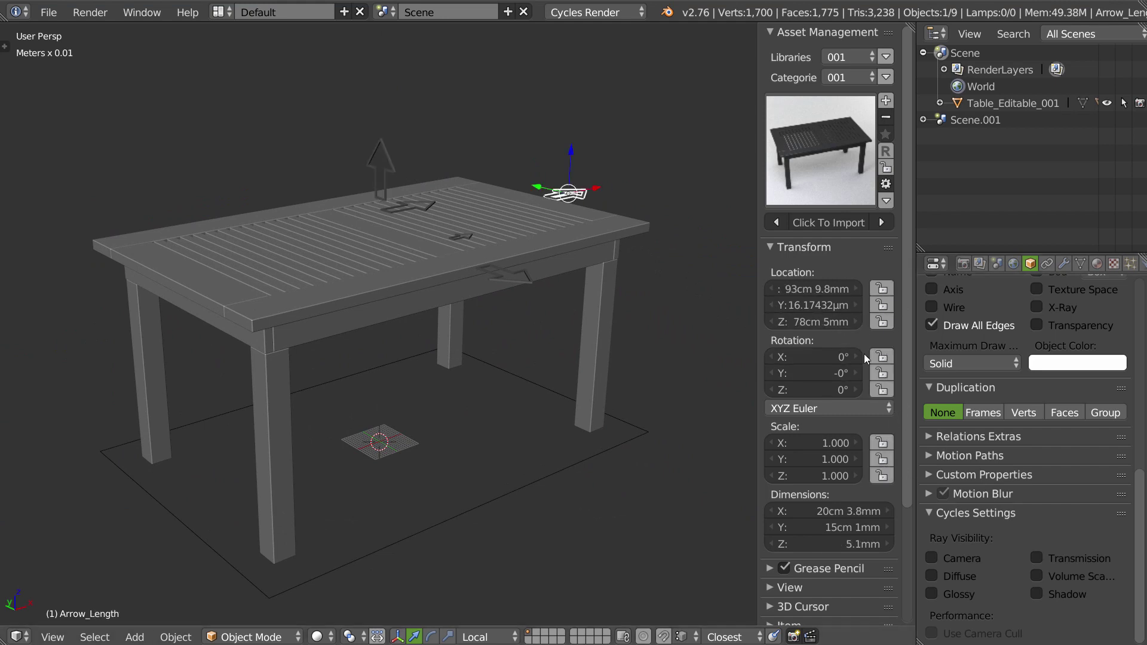
pyautogui.moveTo(883, 307); pyautogui.dragTo(882, 476)
pyautogui.rightClick(521, 280)
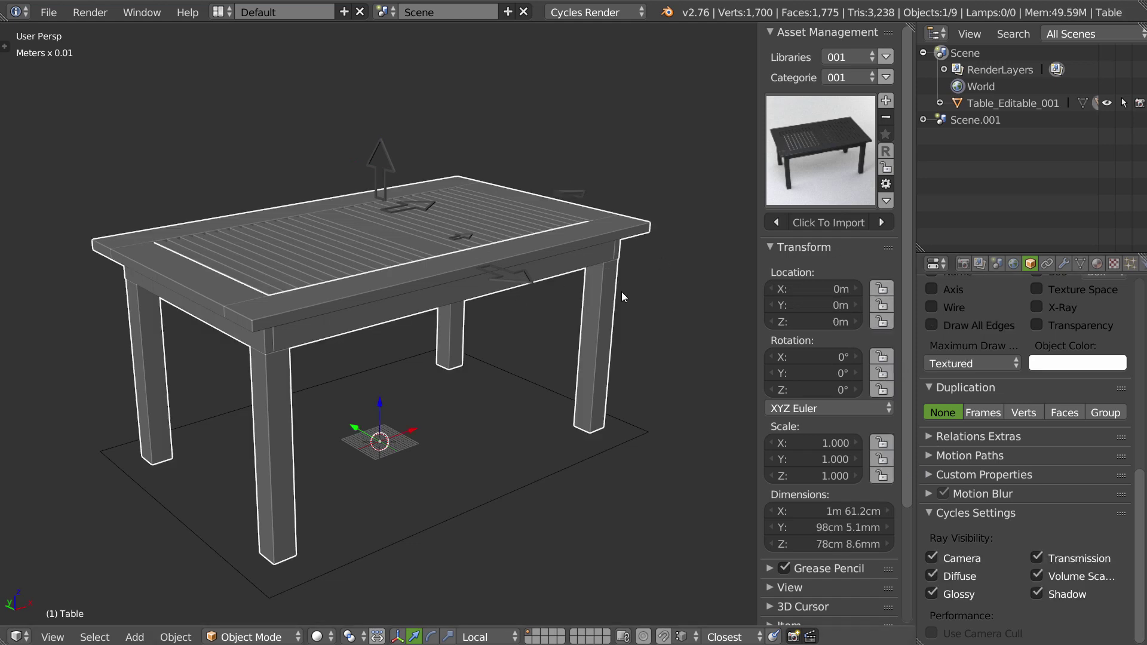
pyautogui.rightClick(531, 281)
pyautogui.moveTo(530, 281); pyautogui.dragTo(557, 299, button='middle')
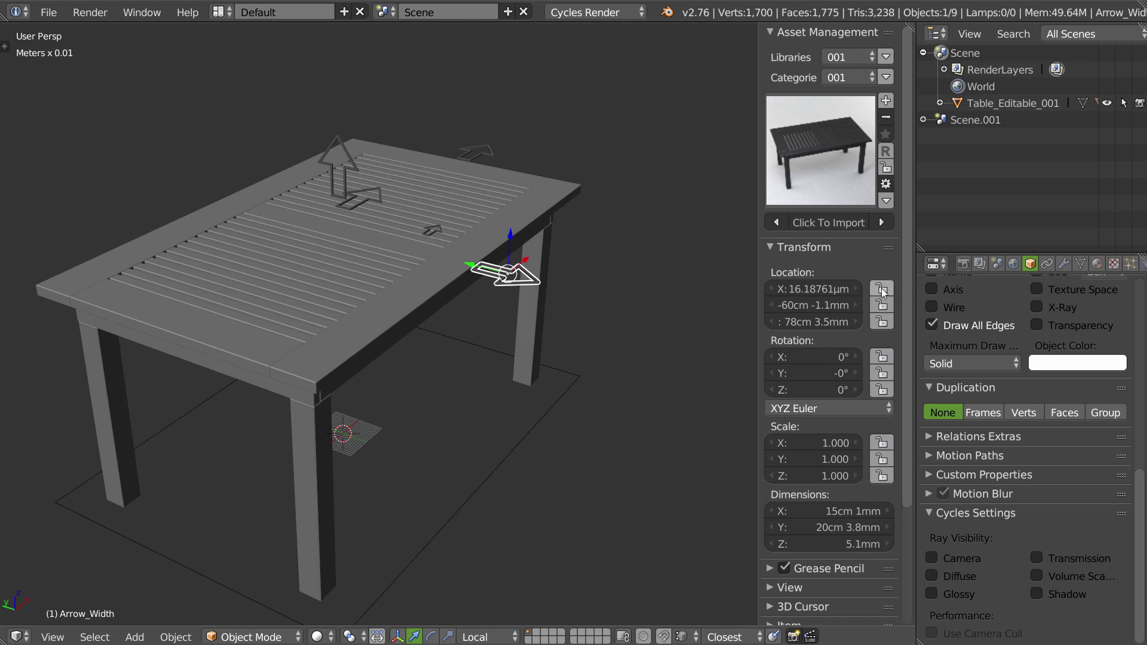
pyautogui.moveTo(882, 321); pyautogui.dragTo(882, 476)
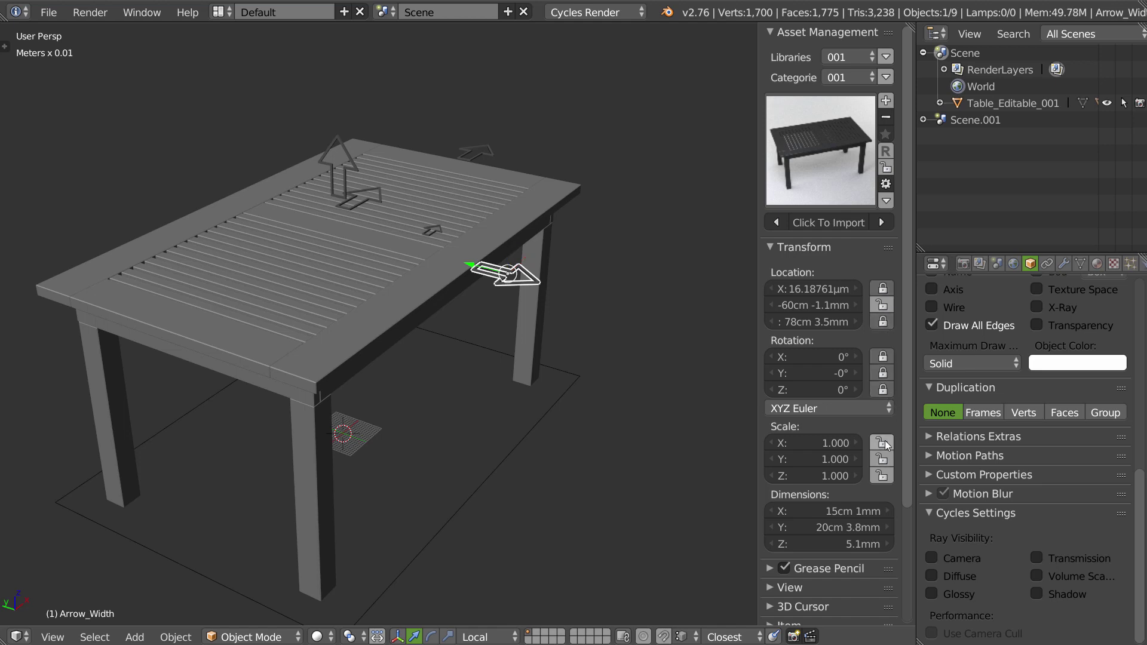
# Restrict the tabletop array arrow to X-only movement.
pyautogui.rightClick(431, 232)
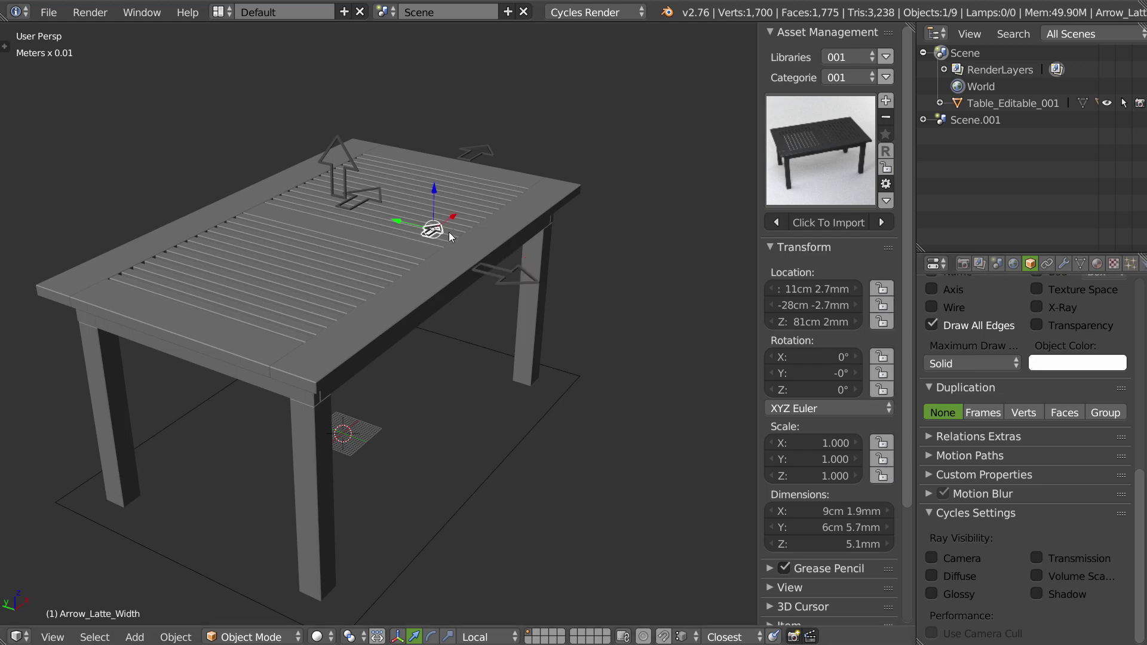
pyautogui.click(883, 305)
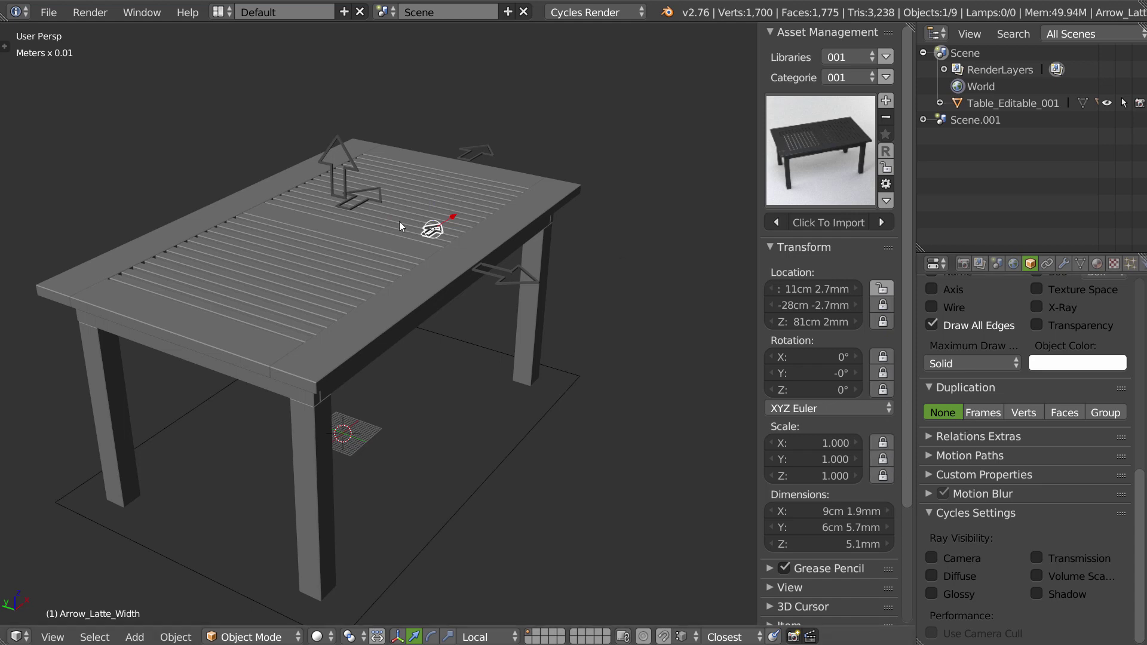
pyautogui.rightClick(366, 203)
pyautogui.moveTo(884, 305); pyautogui.dragTo(883, 476)
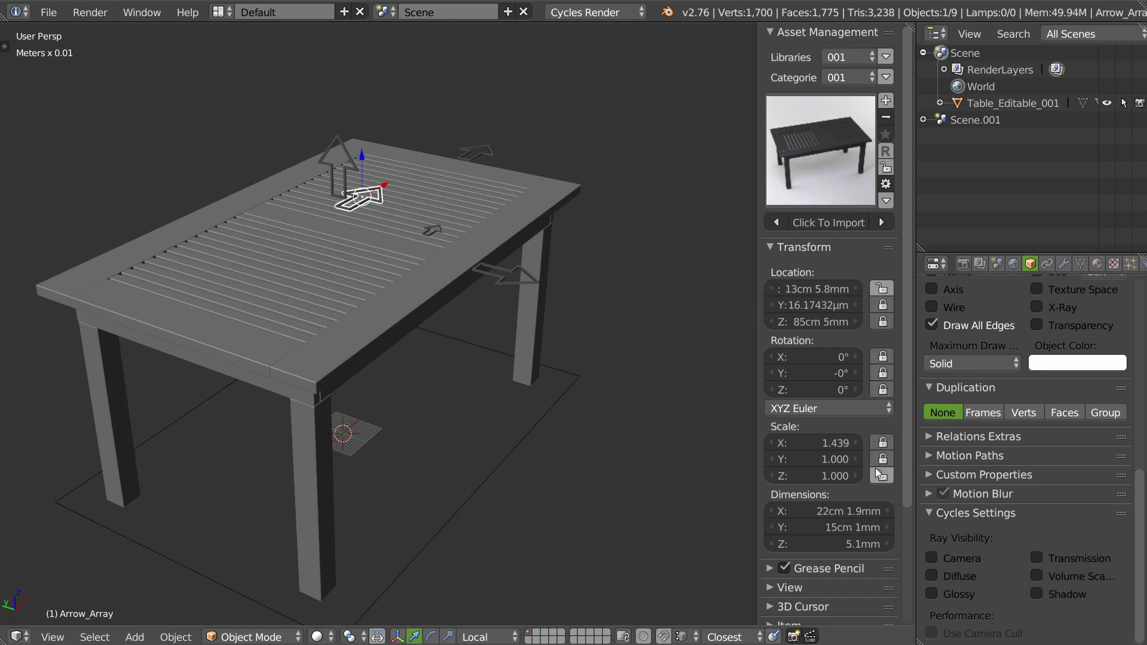
pyautogui.moveTo(418, 359)
pyautogui.mouseDown(button='middle')
pyautogui.moveTo(535, 207)
pyautogui.moveTo(449, 267)
pyautogui.mouseUp(button='middle')
pyautogui.scroll(-2, 439, 343)
# Reselect the length, width and array arrows and the table body to check their locks.
pyautogui.rightClick(568, 249)
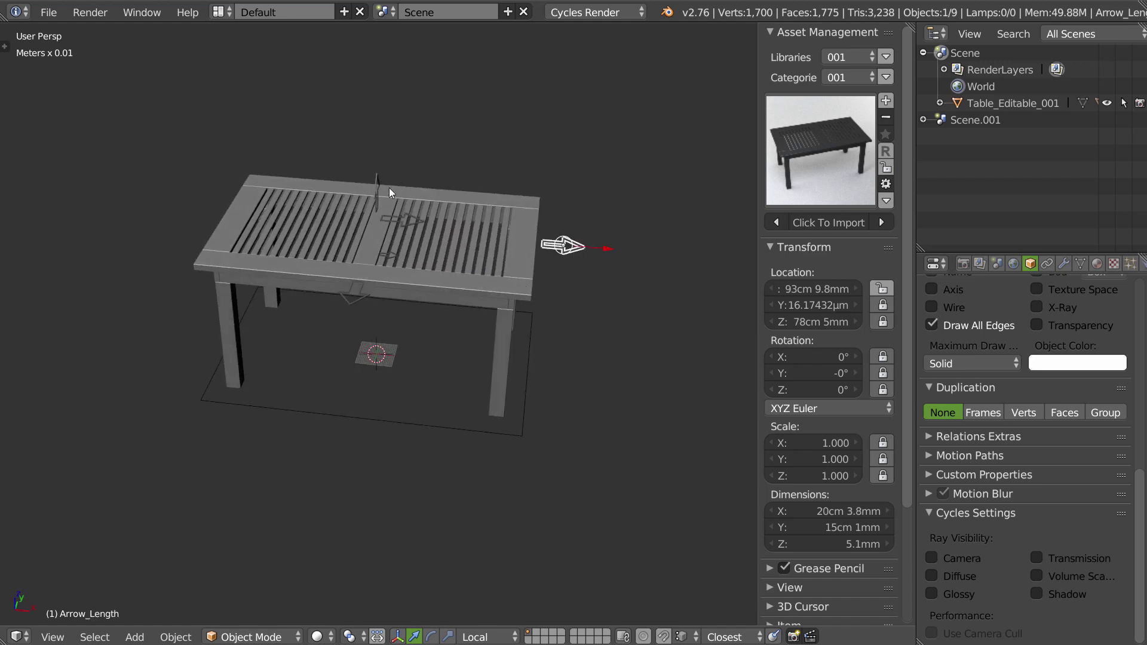
pyautogui.rightClick(403, 203)
pyautogui.rightClick(336, 257)
pyautogui.rightClick(386, 259)
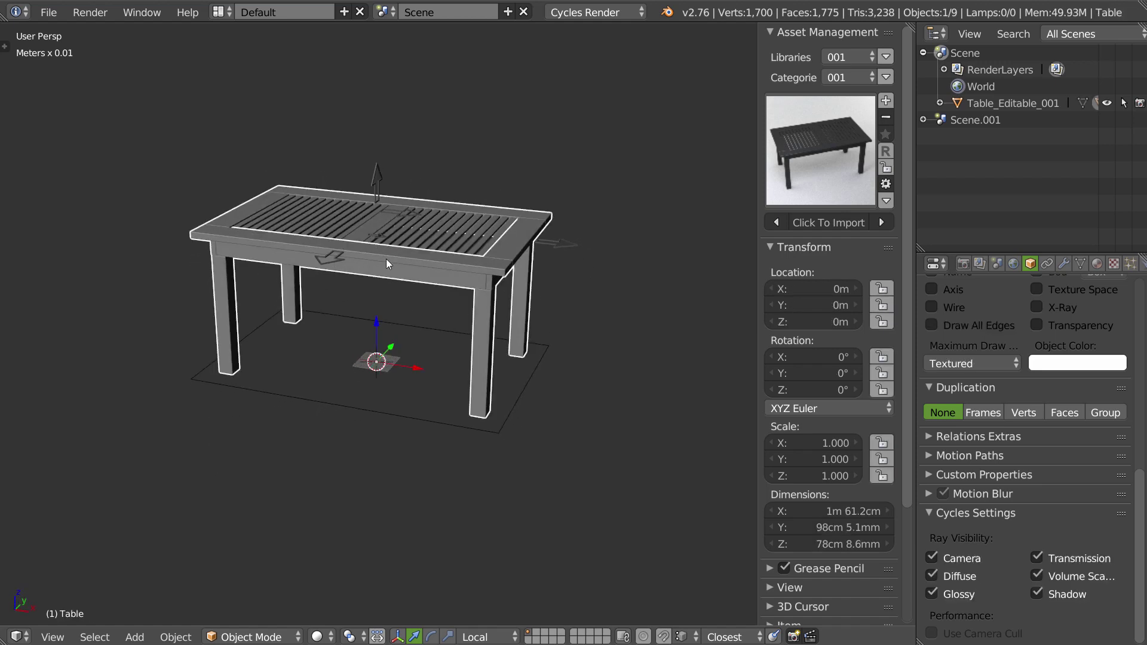
pyautogui.rightClick(329, 257)
pyautogui.moveTo(328, 257); pyautogui.dragTo(386, 257, button='middle')
pyautogui.rightClick(407, 245)
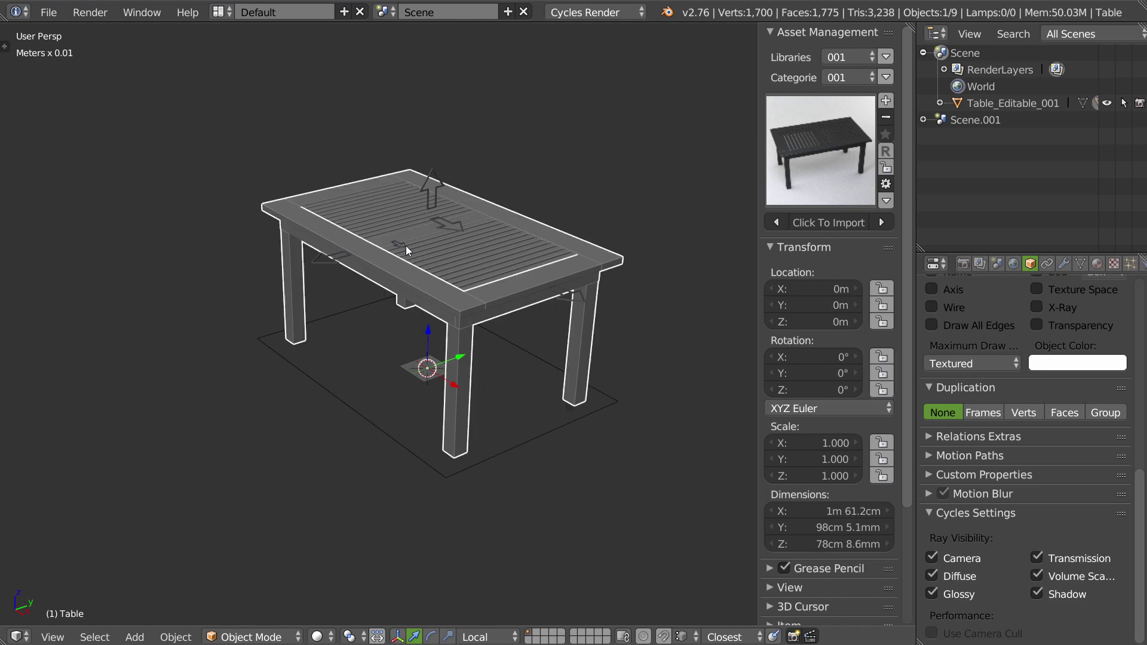
pyautogui.rightClick(408, 248)
pyautogui.moveTo(497, 239)
pyautogui.mouseDown(button='middle')
pyautogui.moveTo(521, 238)
pyautogui.moveTo(492, 252)
pyautogui.mouseUp(button='middle')
pyautogui.rightClick(436, 217)
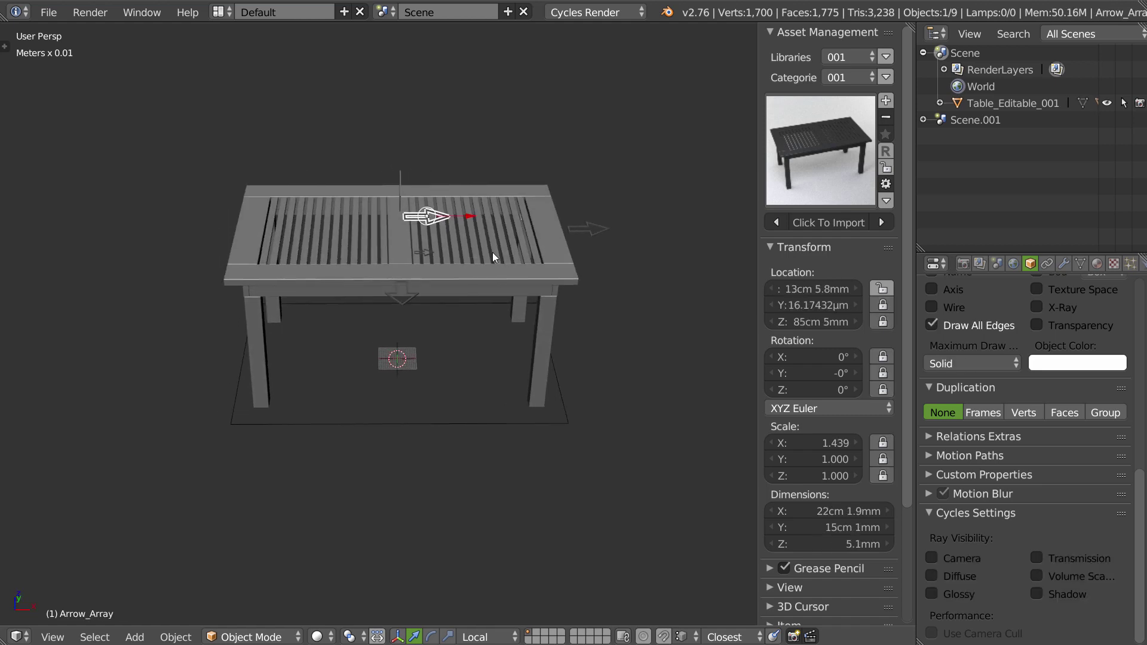
# Add the whole Table_Editable_001 as an asset under its pasted name, updating the existing library asset.
pyautogui.click(960, 104)
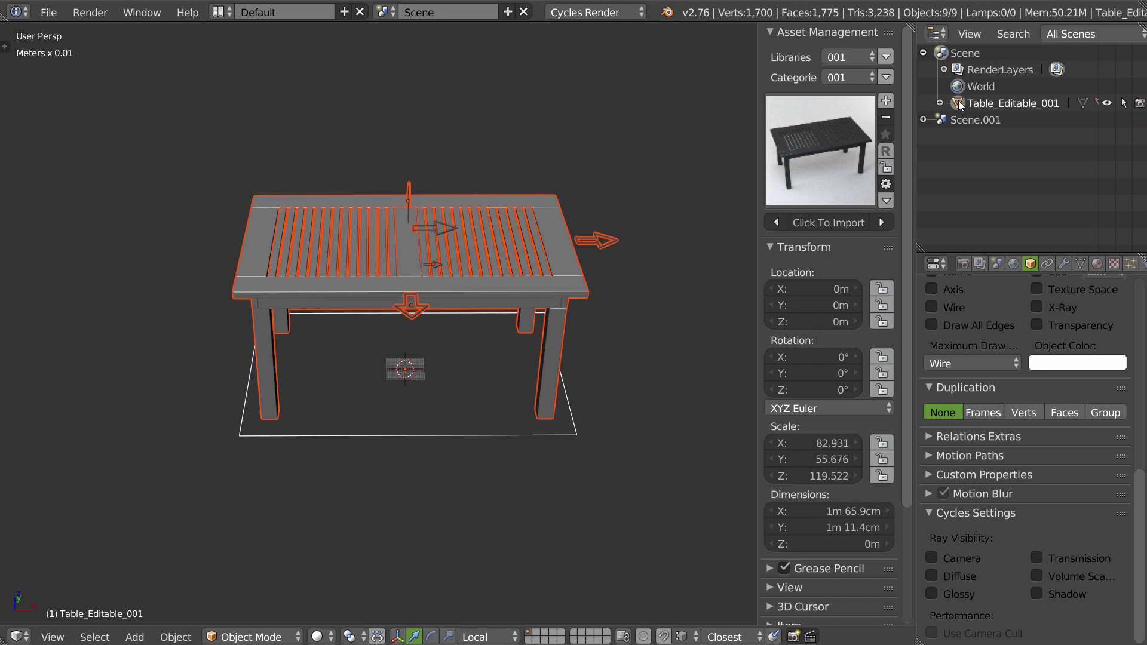
pyautogui.click(887, 100)
pyautogui.click(815, 125)
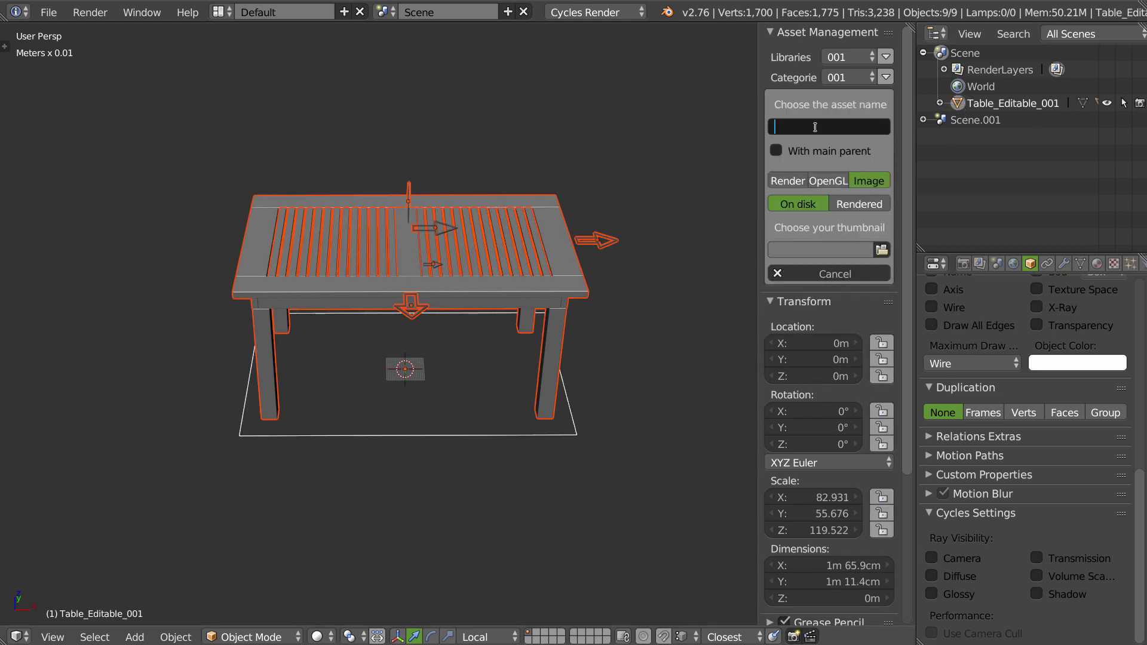
pyautogui.write('Table_Editable_001')
pyautogui.press('Return')
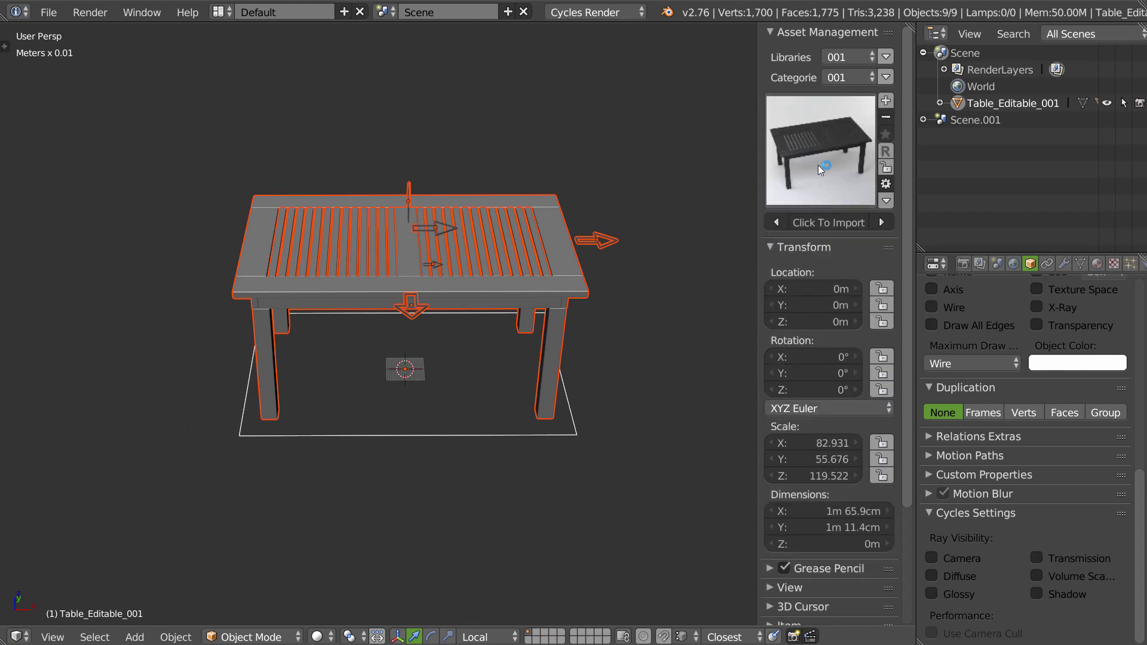
pyautogui.click(816, 156)
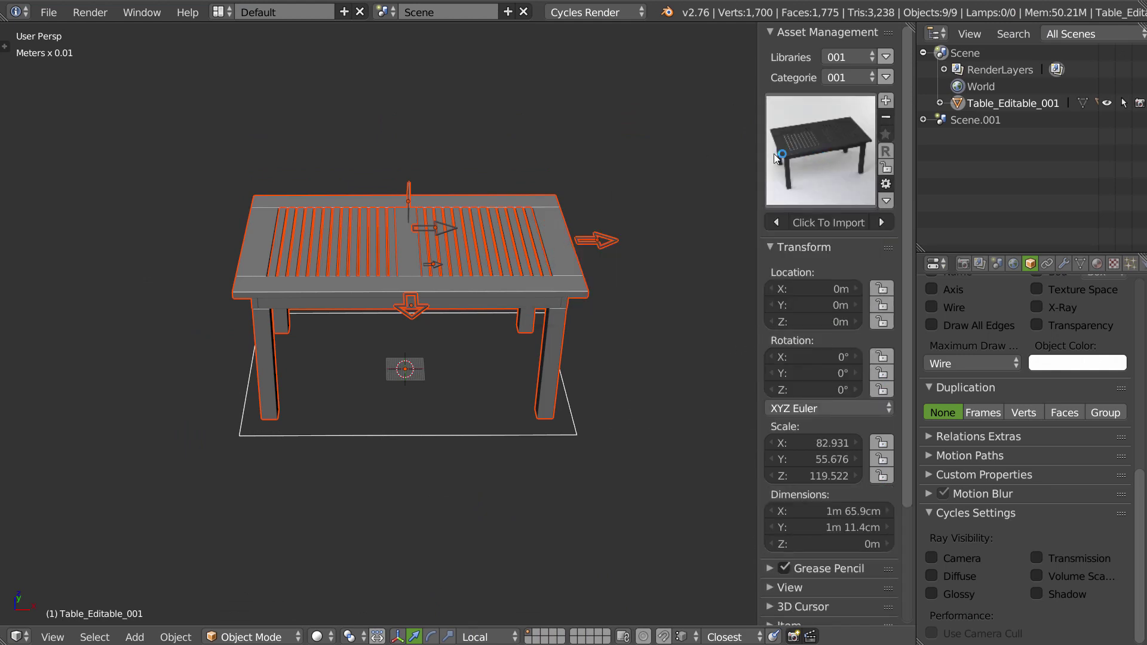
pyautogui.moveTo(669, 158); pyautogui.dragTo(562, 166, button='middle')
# Create a new empty scene and import the slatted table asset into it.
pyautogui.click(508, 11)
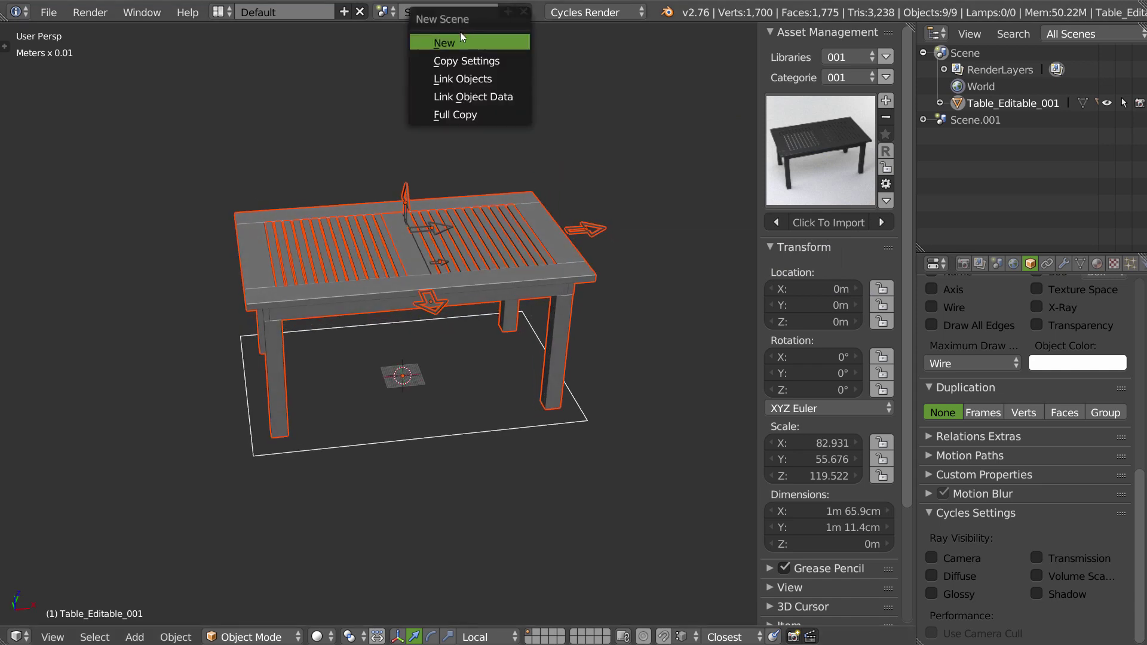
pyautogui.click(460, 31)
pyautogui.click(827, 152)
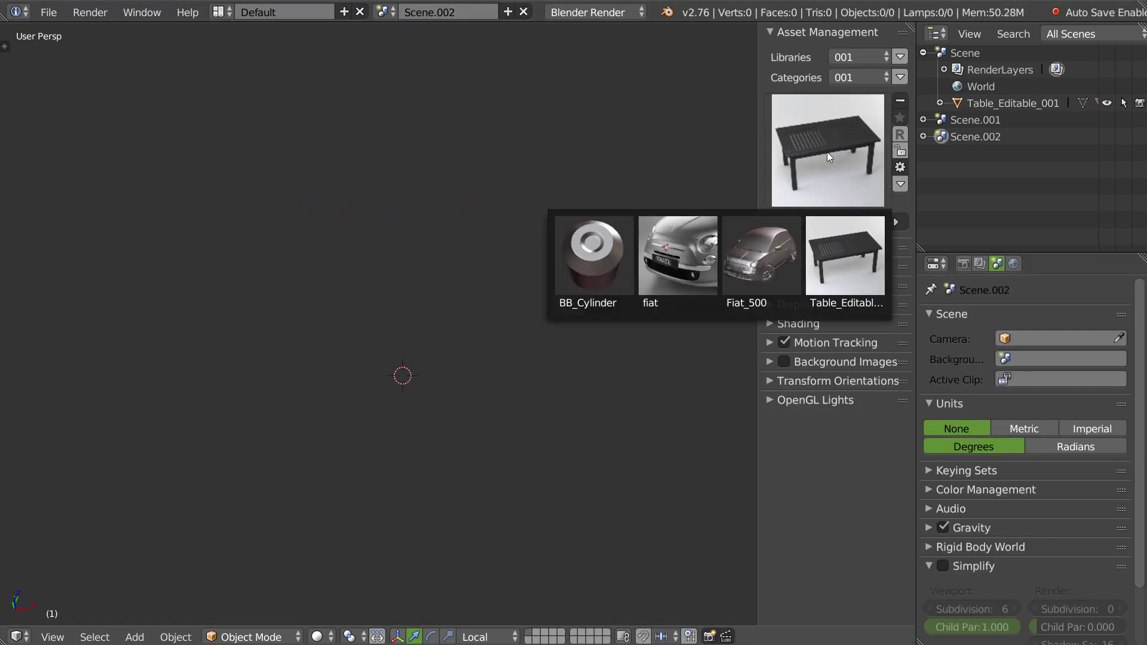
pyautogui.click(830, 272)
# Inspect the imported table's control arrows, ending on the slat-width arrow Arrow_Latte_Width.002.
pyautogui.moveTo(466, 258)
pyautogui.mouseDown(button='middle')
pyautogui.moveTo(590, 224)
pyautogui.moveTo(551, 267)
pyautogui.moveTo(540, 214)
pyautogui.mouseUp(button='middle')
pyautogui.rightClick(592, 226)
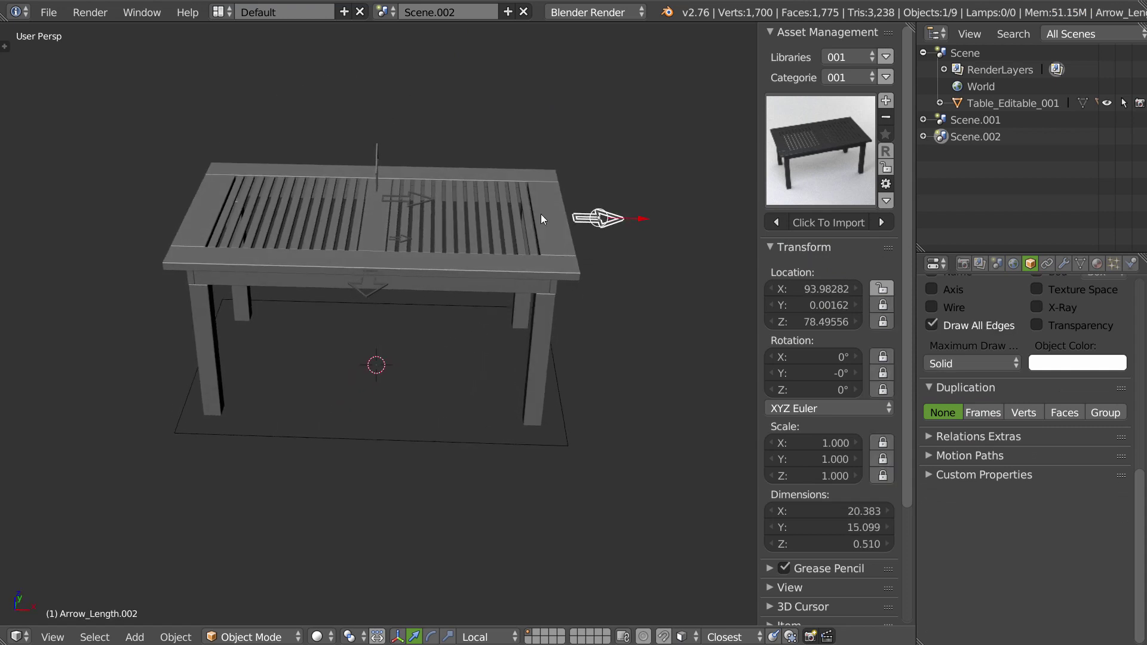
pyautogui.rightClick(379, 145)
pyautogui.moveTo(379, 145); pyautogui.dragTo(465, 170, button='middle')
pyautogui.rightClick(393, 188)
pyautogui.rightClick(452, 215)
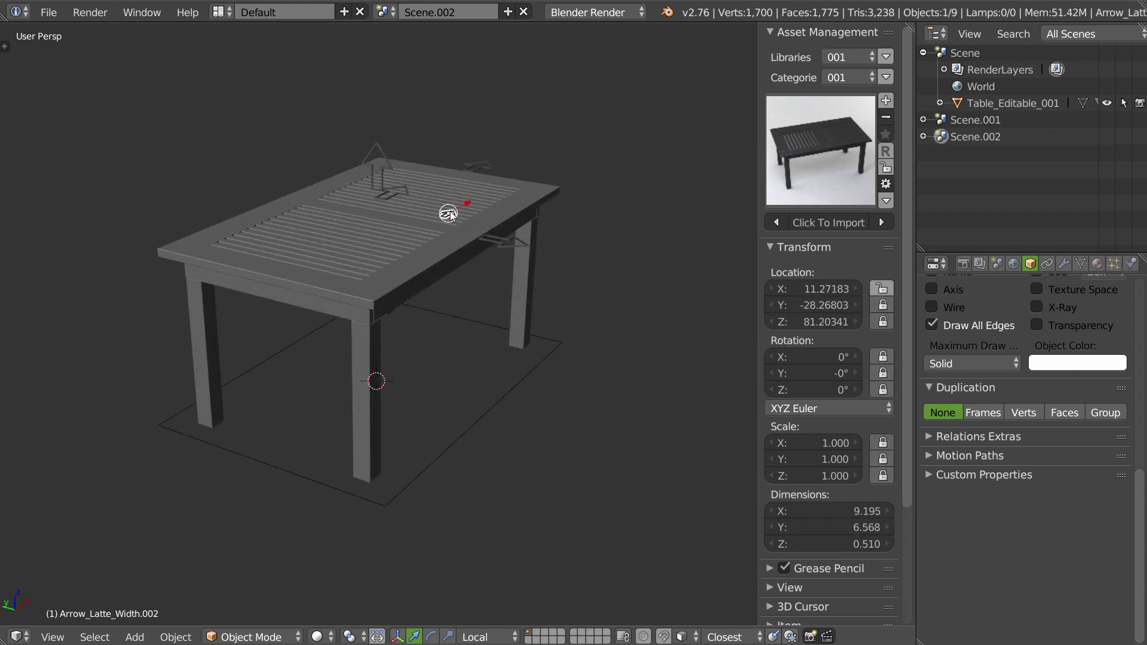
pyautogui.rightClick(520, 242)
pyautogui.rightClick(508, 250)
pyautogui.moveTo(509, 250)
pyautogui.mouseDown(button='middle')
pyautogui.moveTo(451, 214)
pyautogui.moveTo(496, 233)
pyautogui.mouseUp(button='middle')
pyautogui.moveTo(527, 178)
pyautogui.mouseDown(button='middle')
pyautogui.moveTo(392, 249)
pyautogui.moveTo(561, 213)
pyautogui.moveTo(636, 214)
pyautogui.mouseUp(button='middle')
pyautogui.rightClick(561, 218)
pyautogui.rightClick(367, 242)
# Widen the slats by transforming the slat-width arrow along X.
pyautogui.press('s')
pyautogui.press('x')
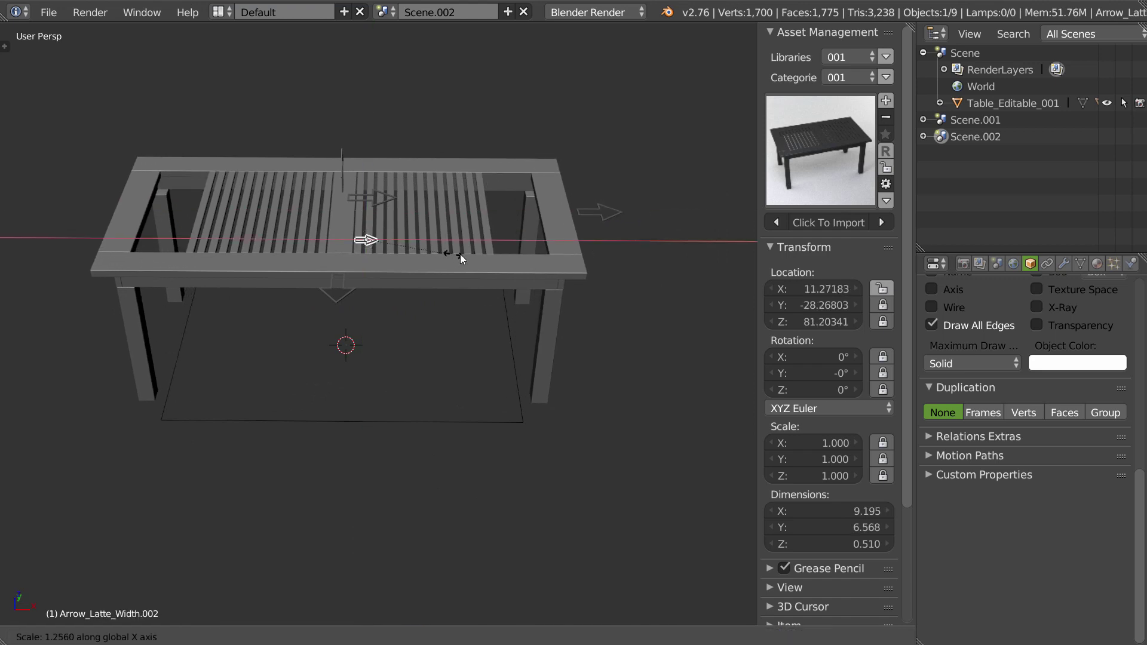
pyautogui.press('Escape')
pyautogui.press('s')
pyautogui.press('x')
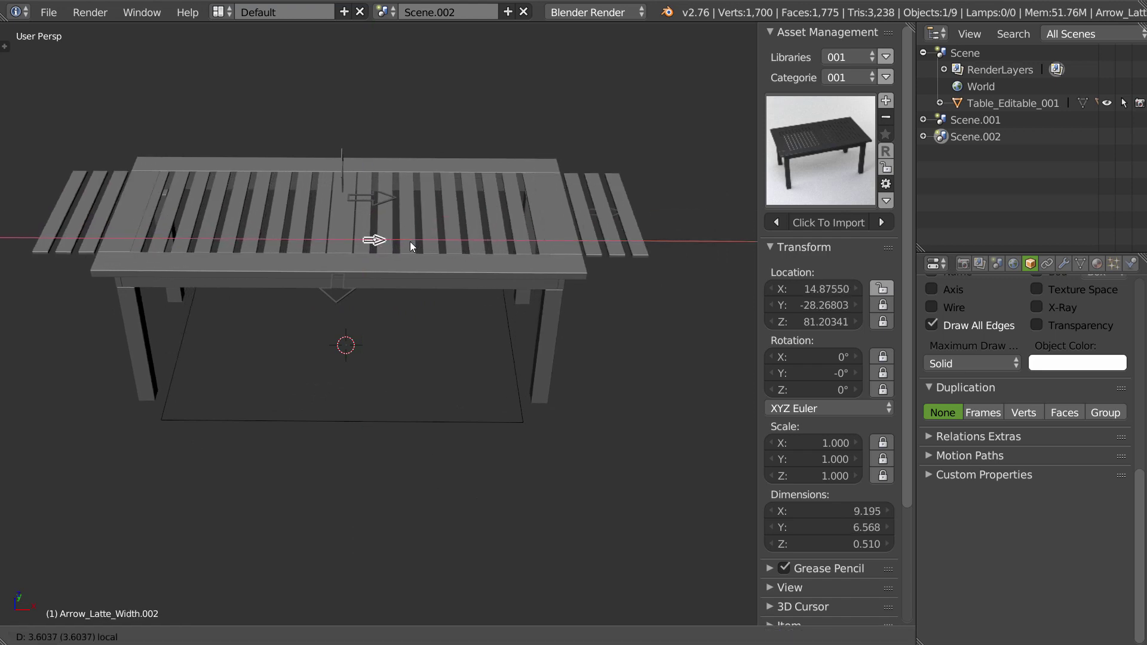
pyautogui.click(422, 242)
# Move Arrow_Array.002 along X to pull the slats back within the table.
pyautogui.rightClick(387, 199)
pyautogui.press('g')
pyautogui.press('x')
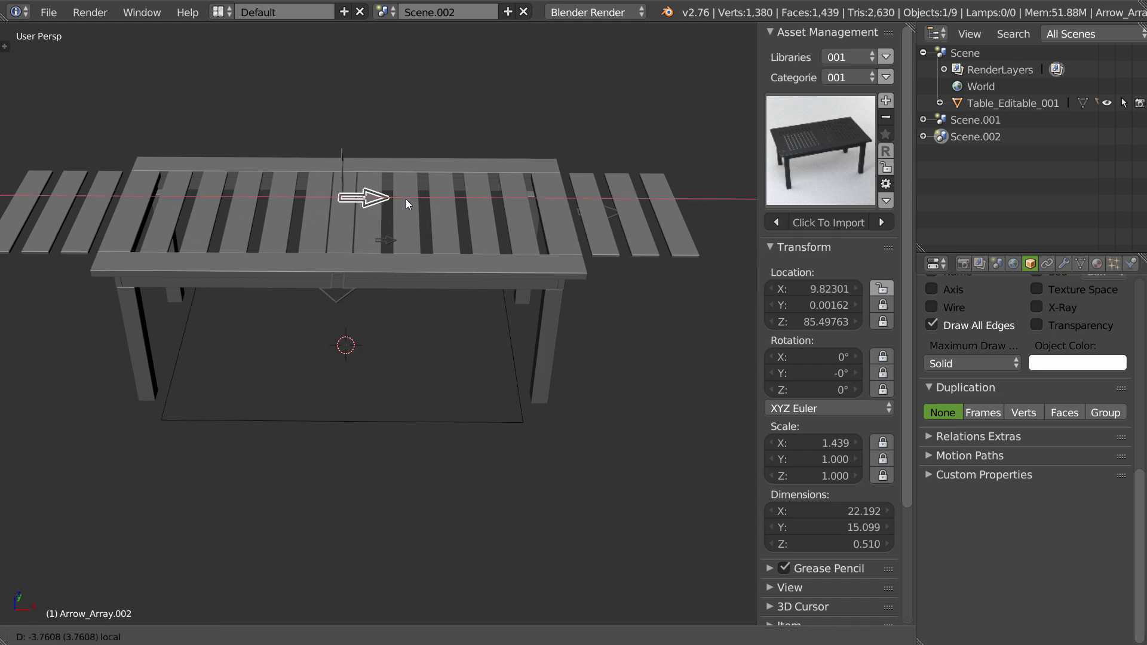
pyautogui.click(399, 200)
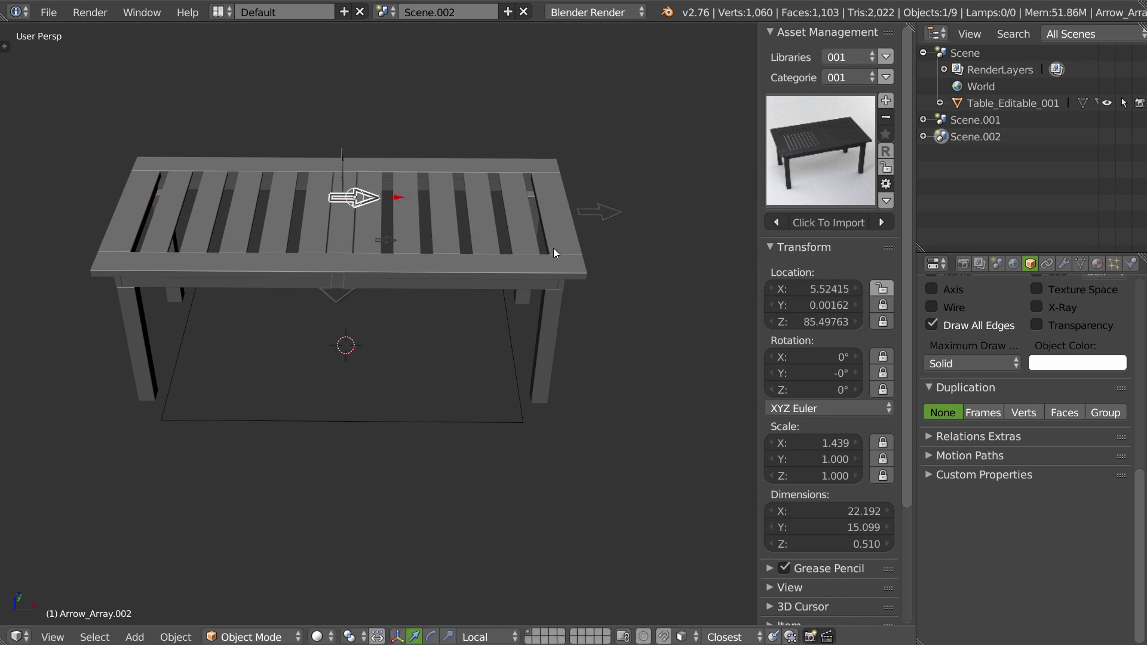
pyautogui.press('s')
pyautogui.press('Escape')
pyautogui.press('s')
pyautogui.press('x')
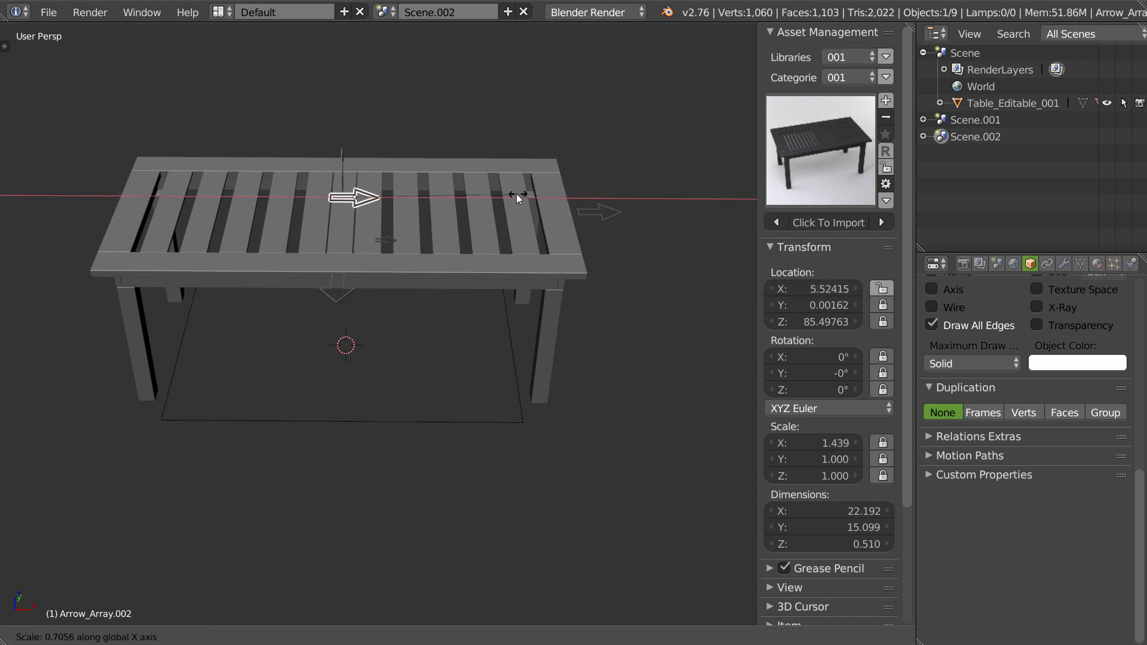
pyautogui.press('Escape')
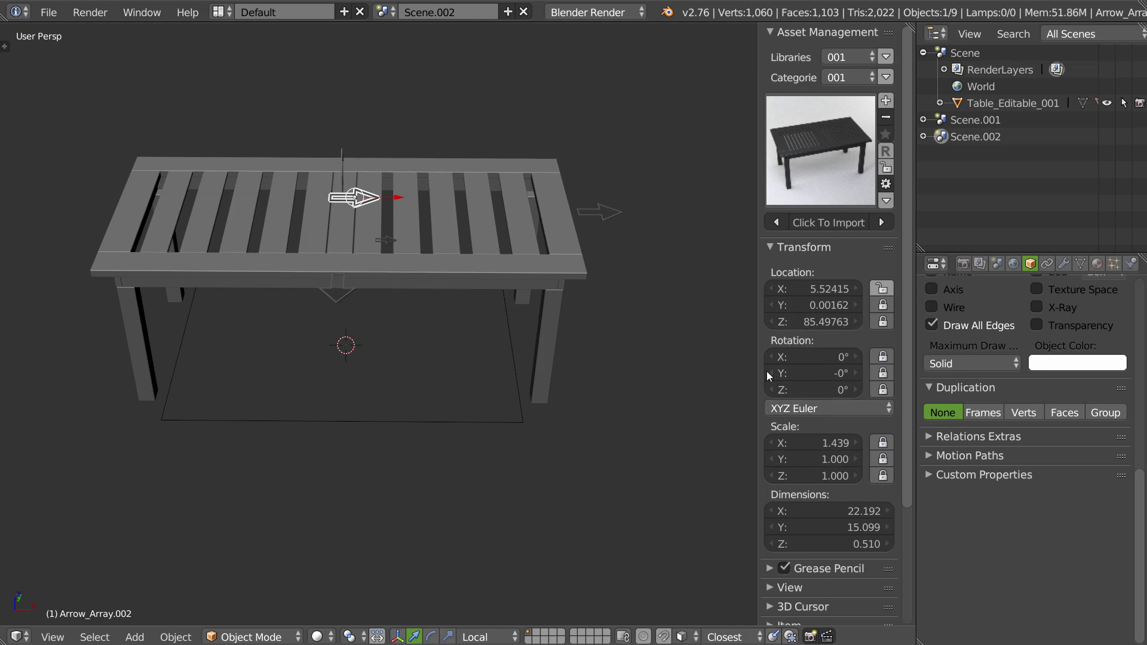
# Unlock Arrow_Array.002's X scale, scale it to 1.092 and move it to spread the slats.
pyautogui.click(883, 445)
pyautogui.press('s')
pyautogui.press('x')
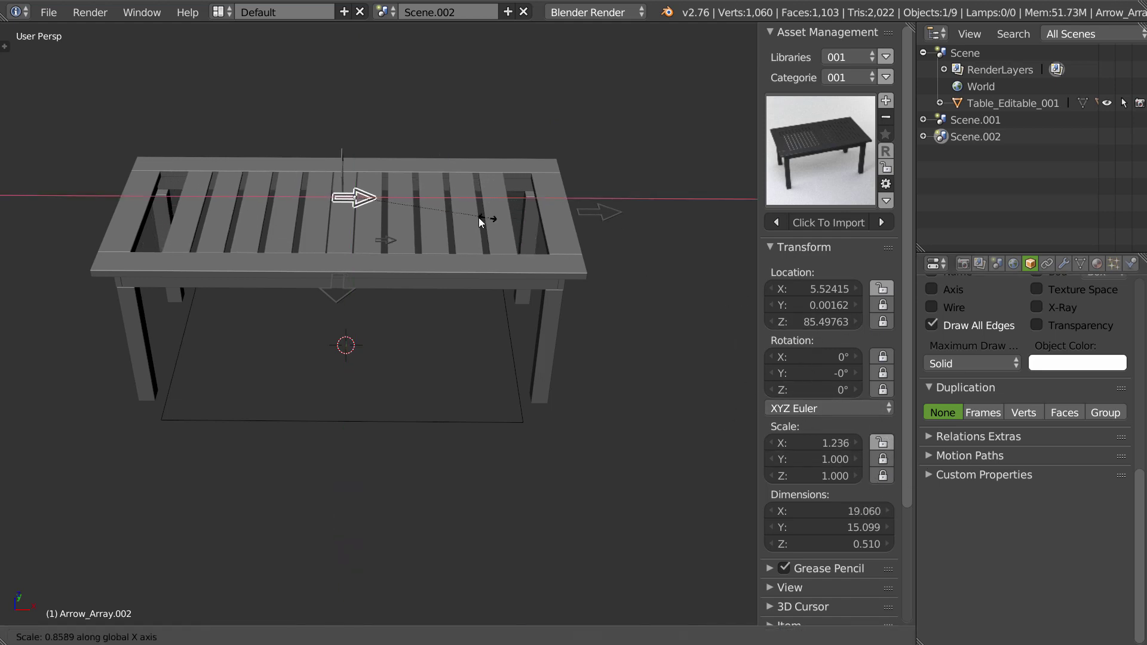
pyautogui.click(469, 220)
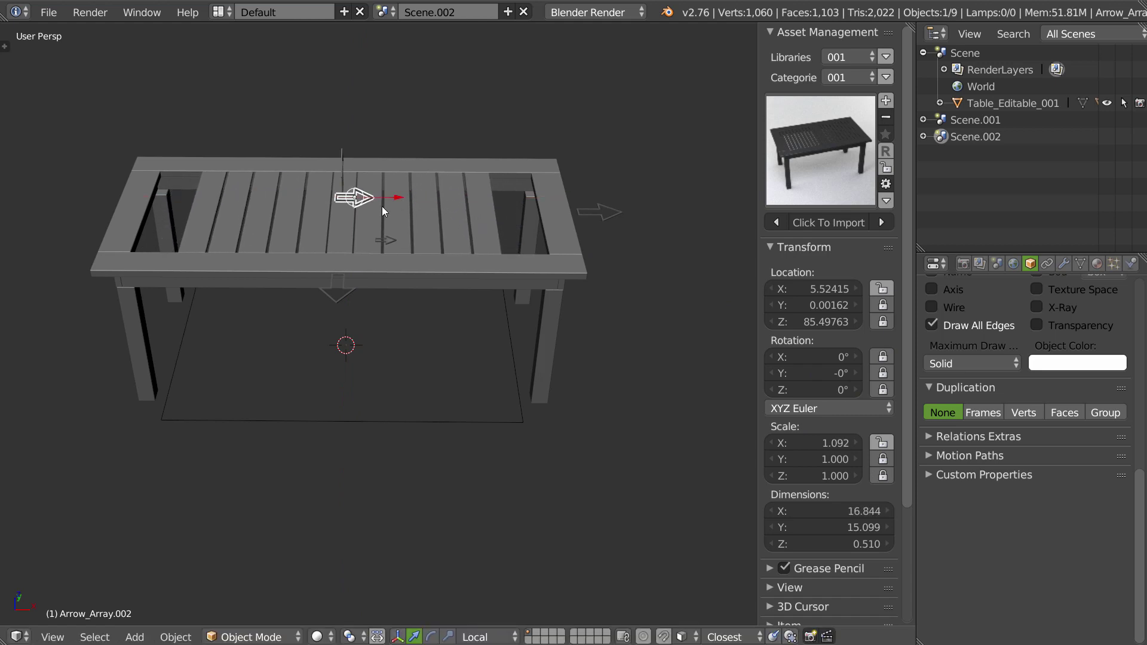
pyautogui.press('g')
pyautogui.press('x')
pyautogui.press('x')
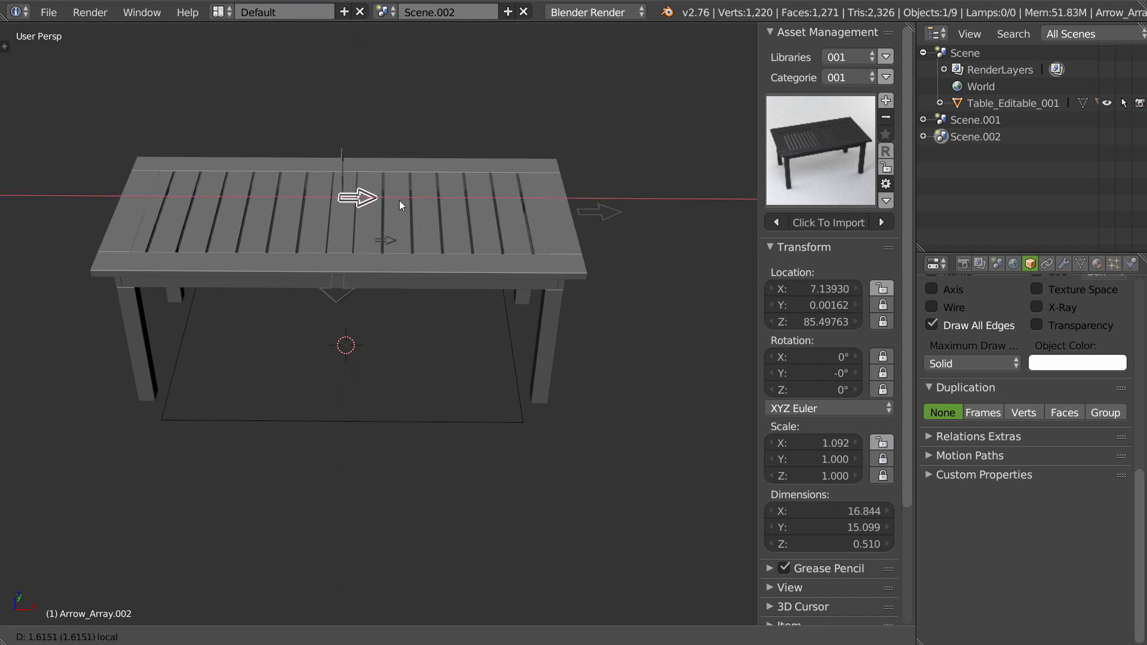
pyautogui.click(474, 224)
pyautogui.rightClick(398, 241)
pyautogui.press('g')
pyautogui.press('x')
pyautogui.press('x')
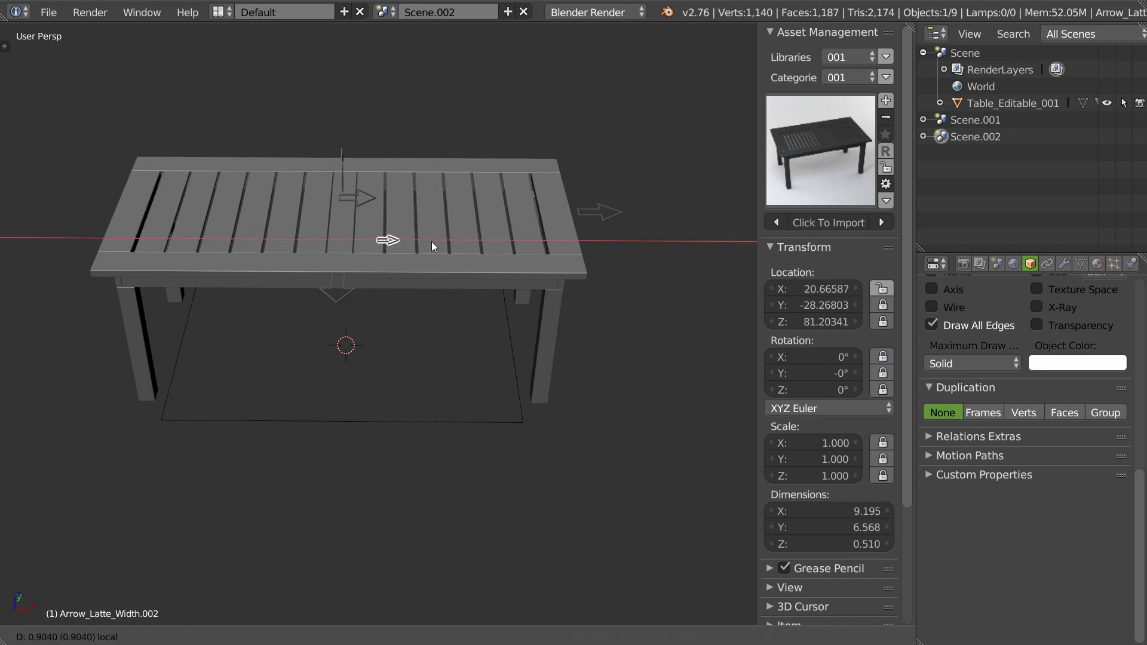
# Confirm the new slat width and widen the table front-to-back by moving Arrow_Width.002 along Y.
pyautogui.click(429, 242)
pyautogui.moveTo(440, 253); pyautogui.dragTo(339, 275, button='middle')
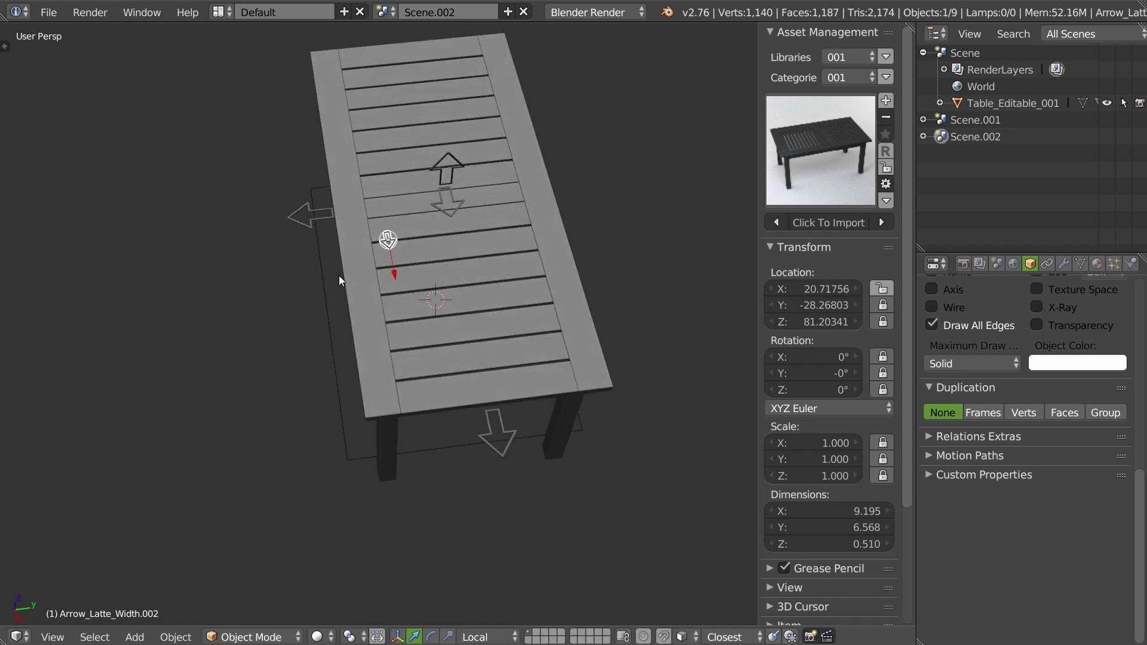
pyautogui.rightClick(313, 226)
pyautogui.press('g')
pyautogui.press('y')
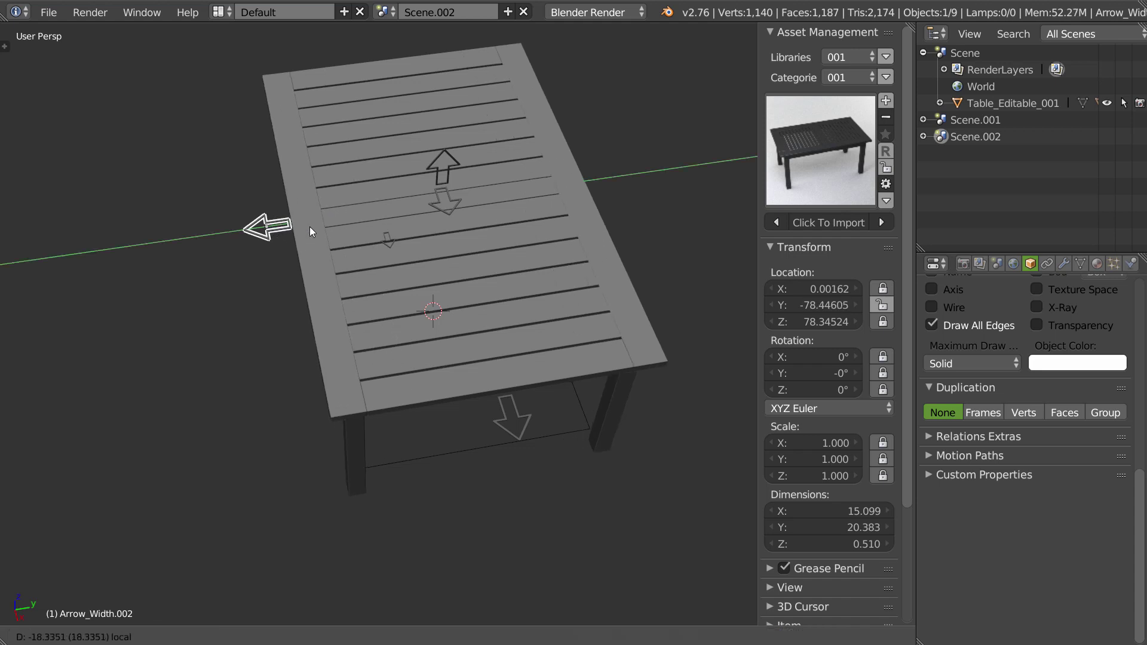
pyautogui.click(309, 227)
pyautogui.moveTo(309, 227)
pyautogui.mouseDown(button='middle')
pyautogui.moveTo(457, 260)
pyautogui.moveTo(378, 200)
pyautogui.moveTo(546, 287)
pyautogui.moveTo(427, 241)
pyautogui.moveTo(397, 274)
pyautogui.moveTo(604, 247)
pyautogui.mouseUp(button='middle')
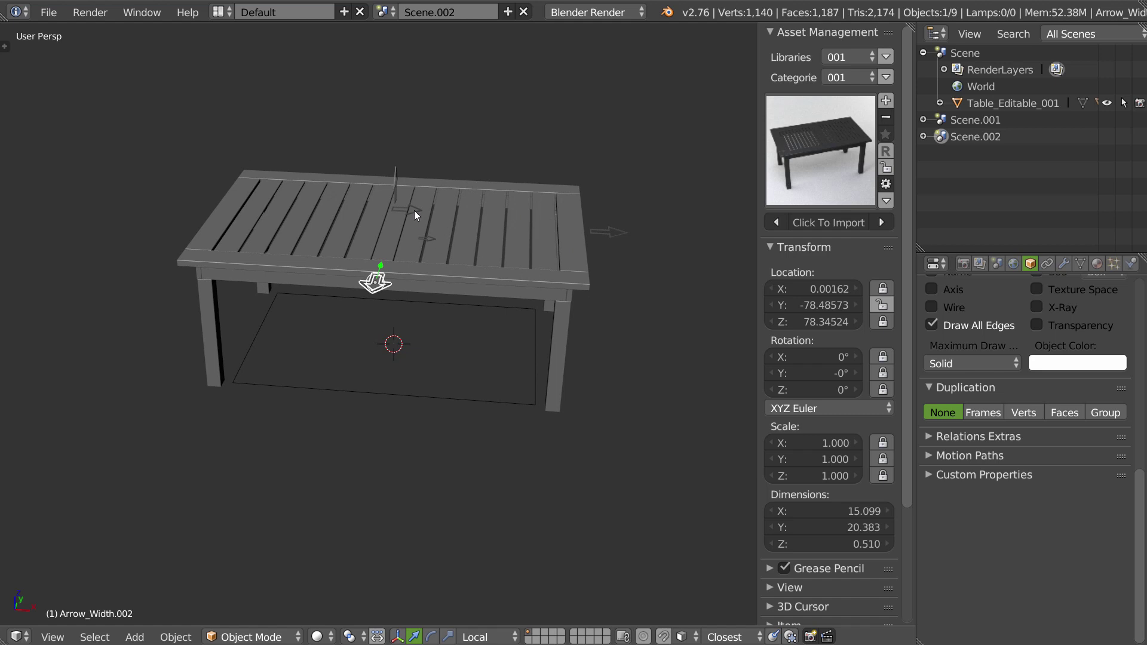
pyautogui.moveTo(375, 248)
pyautogui.mouseDown(button='middle')
pyautogui.moveTo(413, 220)
pyautogui.moveTo(336, 236)
pyautogui.moveTo(378, 302)
pyautogui.mouseUp(button='middle')
# Rotate the table about 33° around Z and nudge Arrow_Width.002 slightly outward.
pyautogui.rightClick(554, 328)
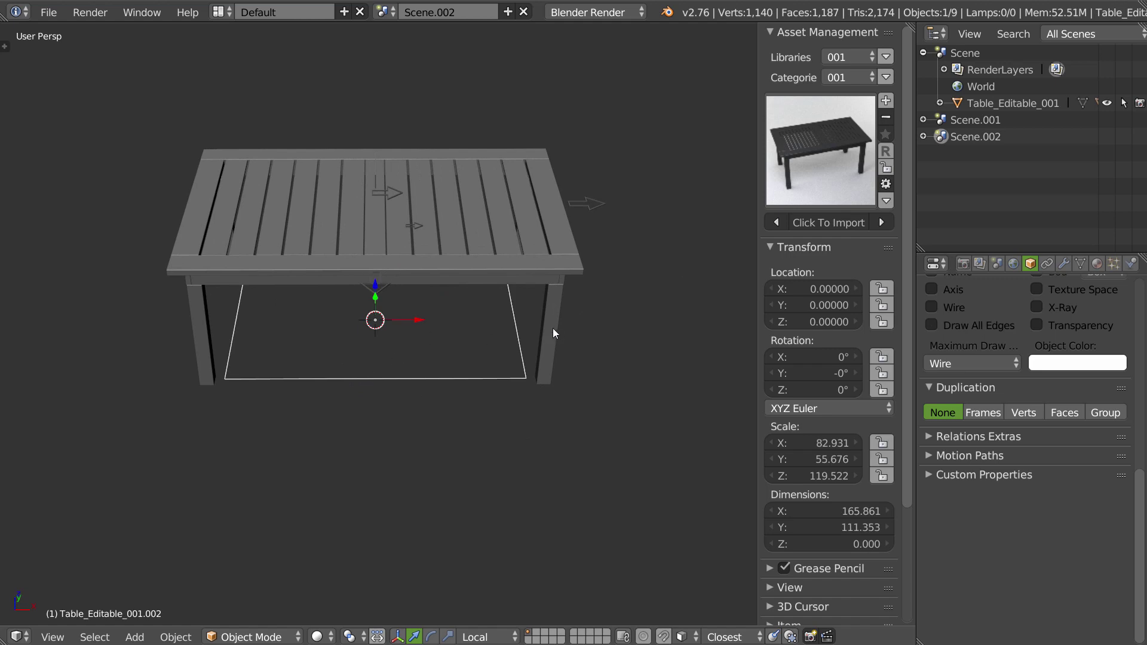
pyautogui.press('r')
pyautogui.press('z')
pyautogui.click(542, 217)
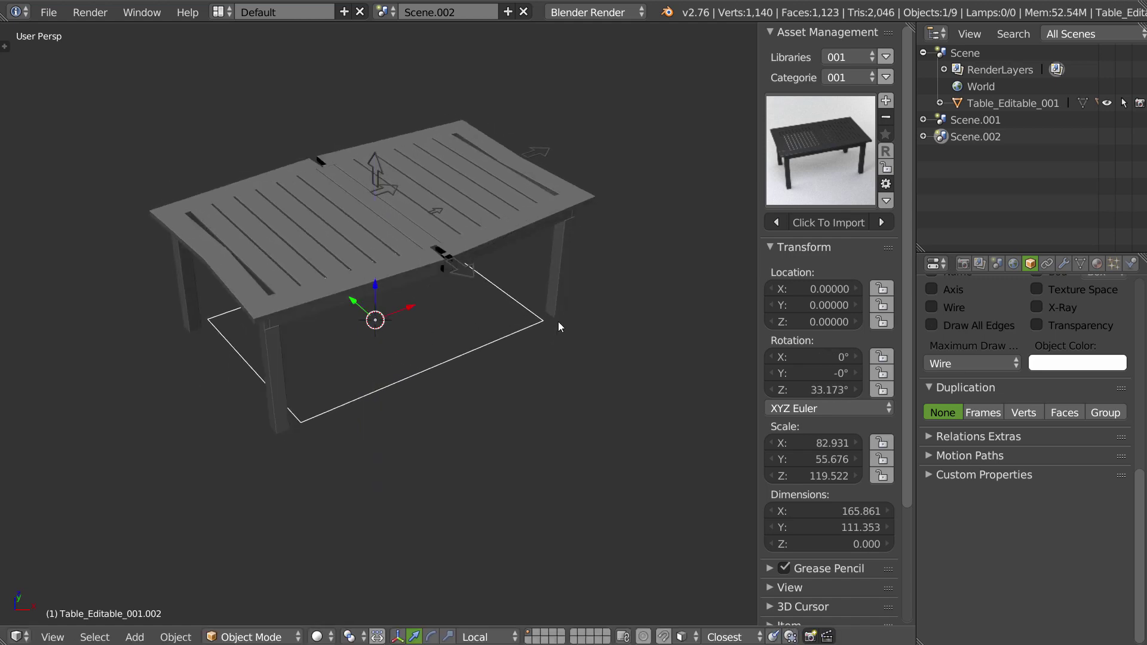
pyautogui.moveTo(564, 300); pyautogui.dragTo(561, 292, button='middle')
pyautogui.rightClick(444, 257)
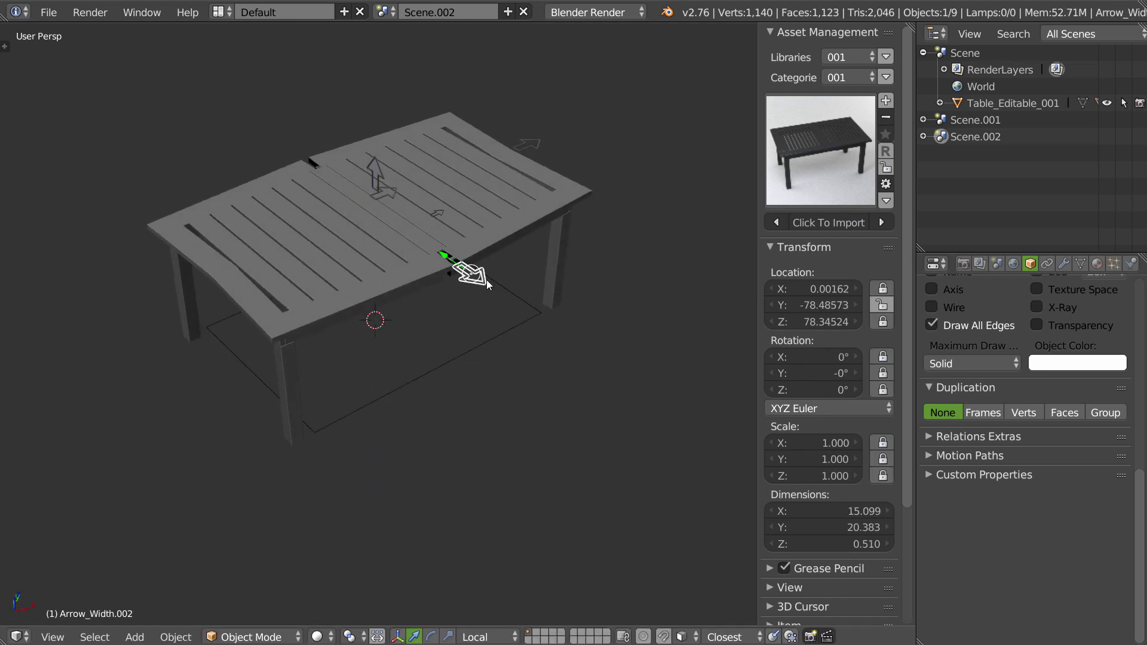
pyautogui.moveTo(444, 256); pyautogui.dragTo(460, 295)
pyautogui.moveTo(460, 295)
pyautogui.mouseDown(button='middle')
pyautogui.moveTo(515, 292)
pyautogui.moveTo(493, 276)
pyautogui.mouseUp(button='middle')
# Lower the table by dragging Arrow_Height.002 down to Z 66.41.
pyautogui.rightClick(350, 206)
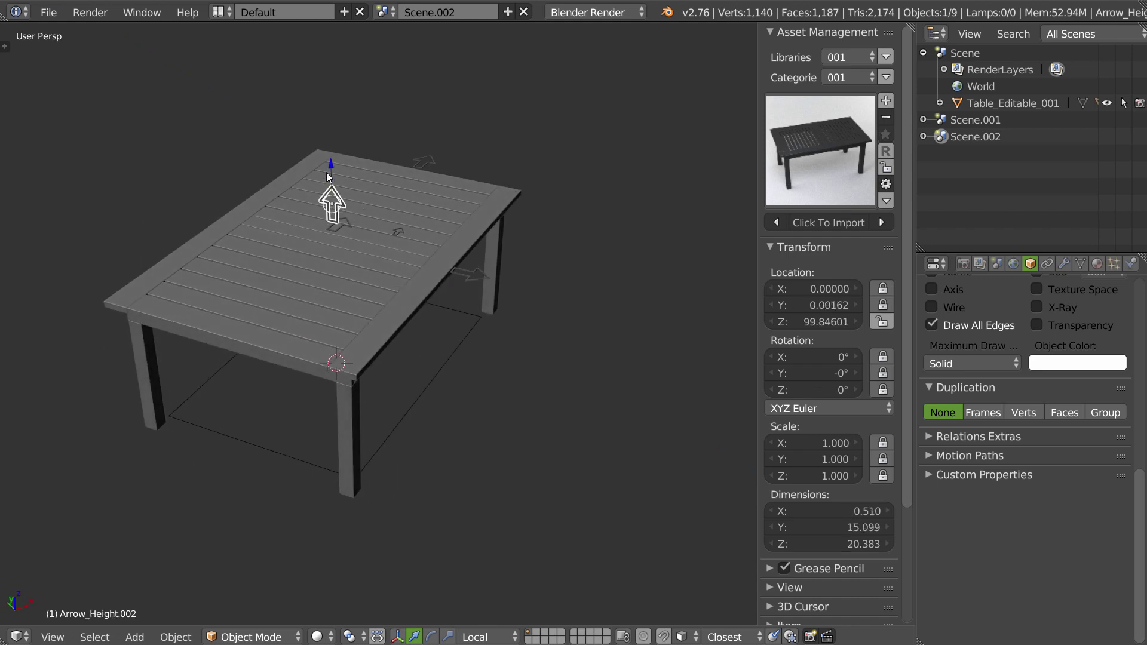
pyautogui.moveTo(328, 177); pyautogui.dragTo(330, 232)
pyautogui.moveTo(330, 232)
pyautogui.mouseDown(button='middle')
pyautogui.moveTo(318, 256)
pyautogui.moveTo(371, 280)
pyautogui.moveTo(389, 324)
pyautogui.moveTo(440, 299)
pyautogui.moveTo(438, 310)
pyautogui.mouseUp(button='middle')
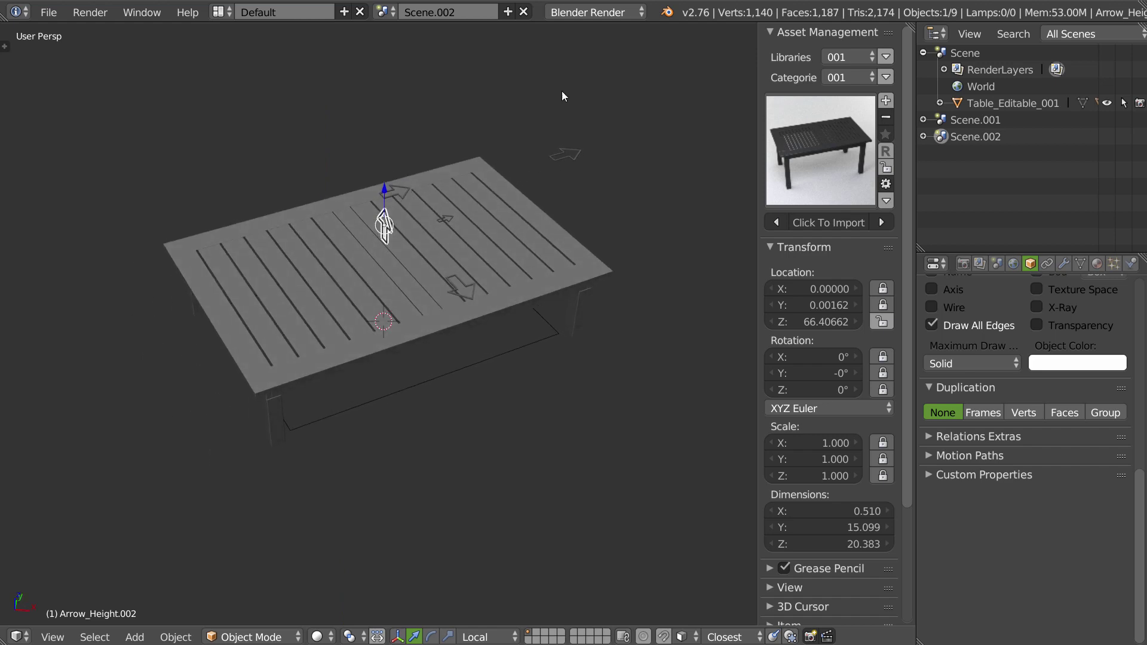
pyautogui.click(507, 12)
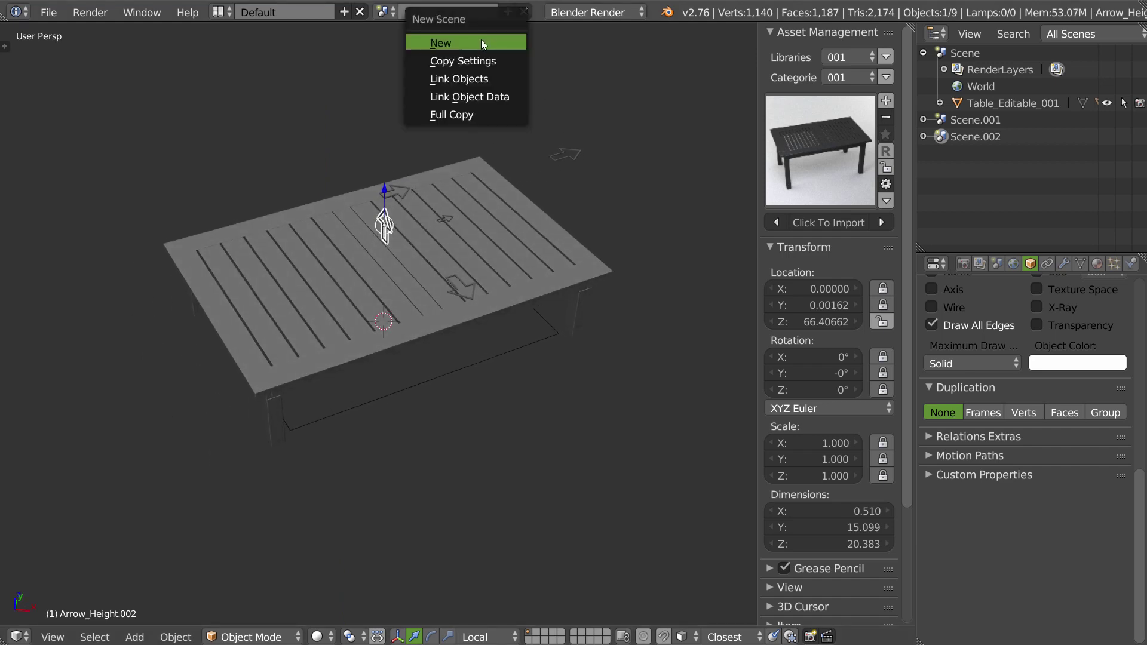
# Create Scene.003 and import the cylinder_001 insert from the Inserts library's Booleans category.
pyautogui.click(481, 43)
pyautogui.click(821, 161)
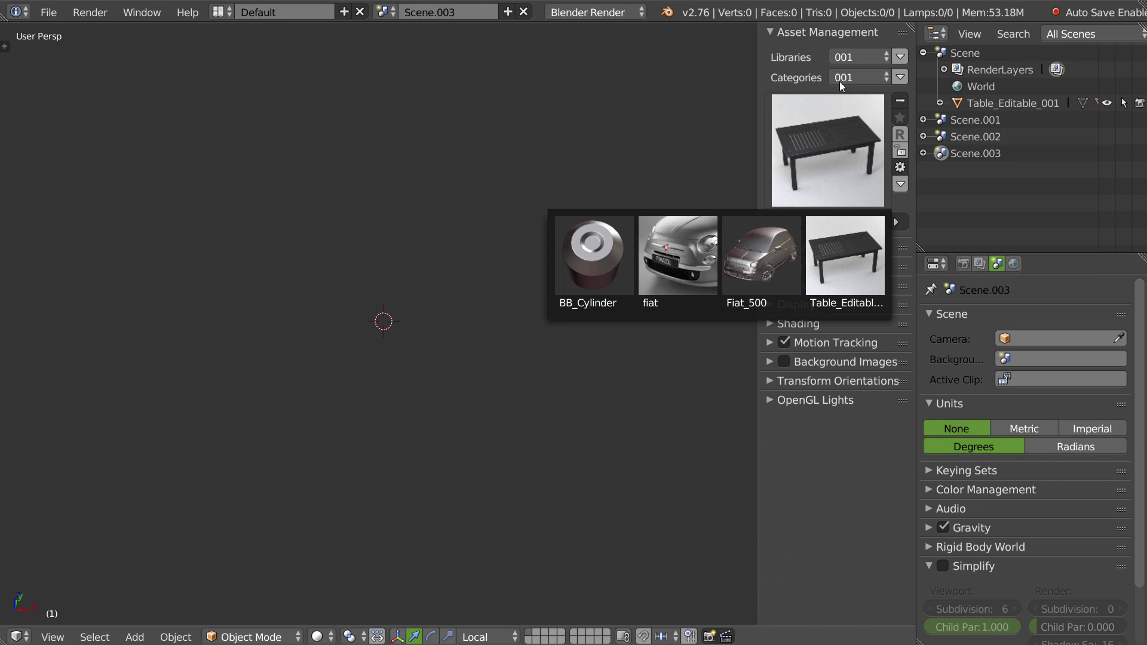
pyautogui.click(846, 57)
pyautogui.click(855, 184)
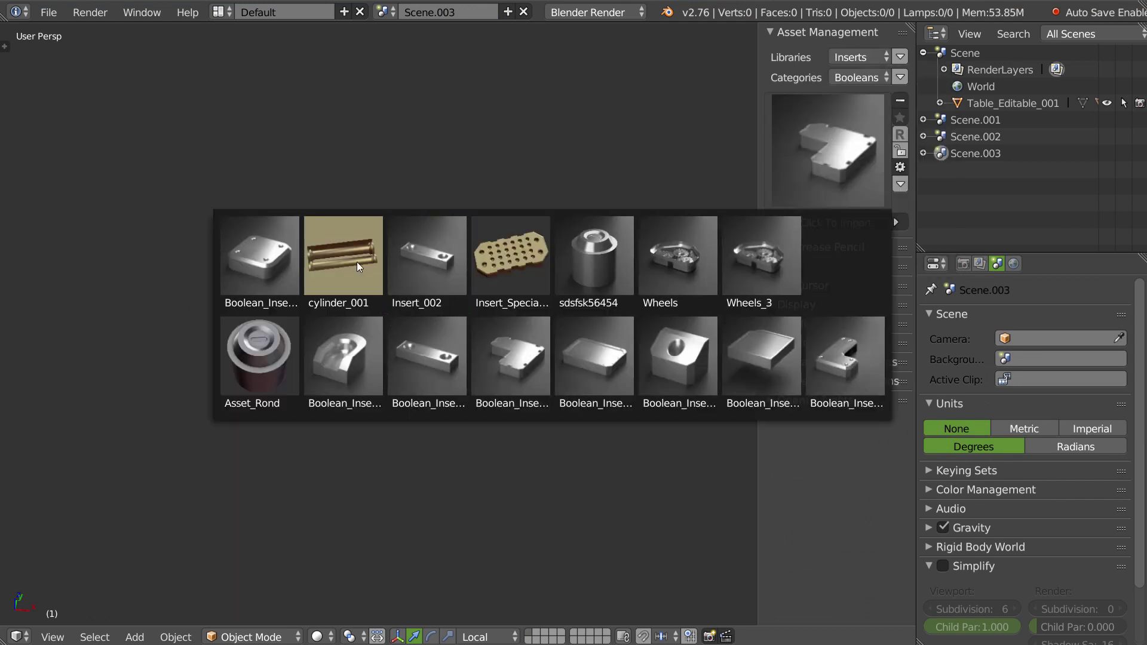
pyautogui.click(350, 261)
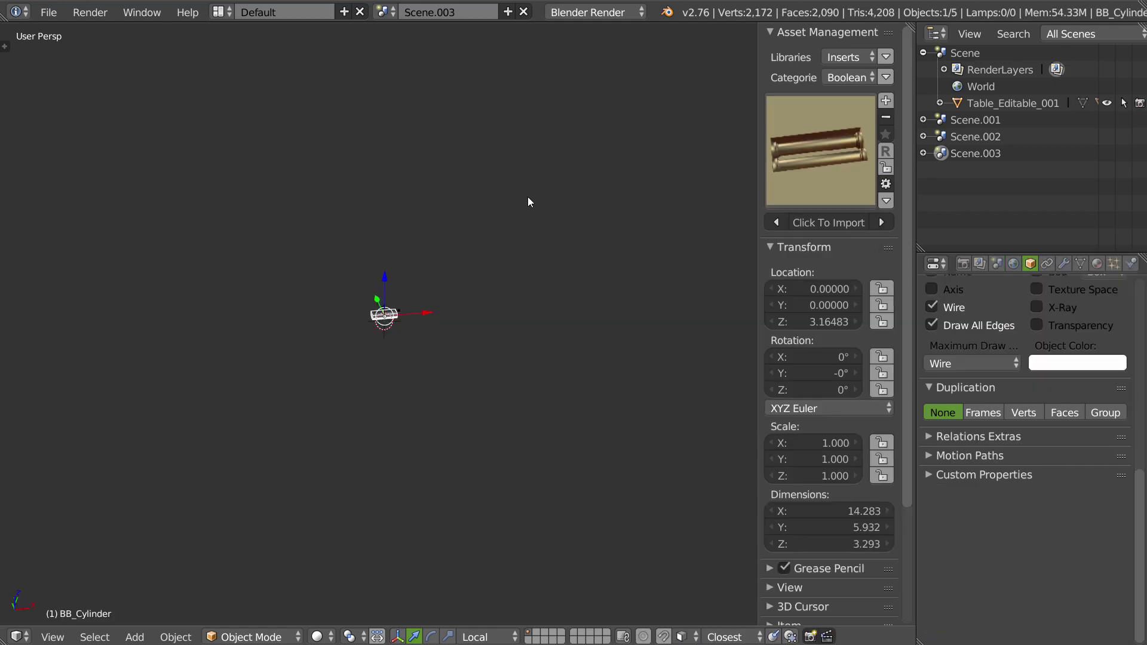
pyautogui.scroll(2, 415, 260)
pyautogui.scroll(1, 453, 281)
pyautogui.scroll(1, 451, 285)
pyautogui.scroll(8, 428, 328)
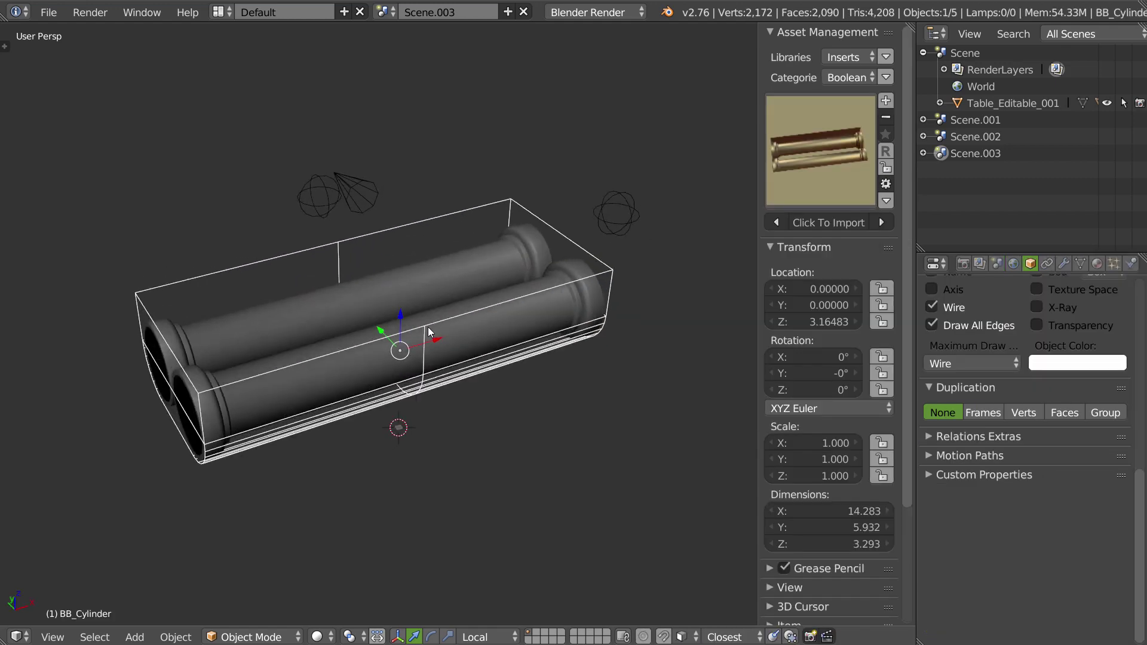
pyautogui.moveTo(427, 327)
pyautogui.mouseDown(button='middle')
pyautogui.moveTo(662, 335)
pyautogui.moveTo(389, 343)
pyautogui.moveTo(466, 334)
pyautogui.moveTo(469, 266)
pyautogui.moveTo(490, 281)
pyautogui.moveTo(472, 293)
pyautogui.moveTo(454, 285)
pyautogui.moveTo(475, 310)
pyautogui.mouseUp(button='middle')
# Add a cube and scale it up to 58.465.
pyautogui.rightClick(475, 310)
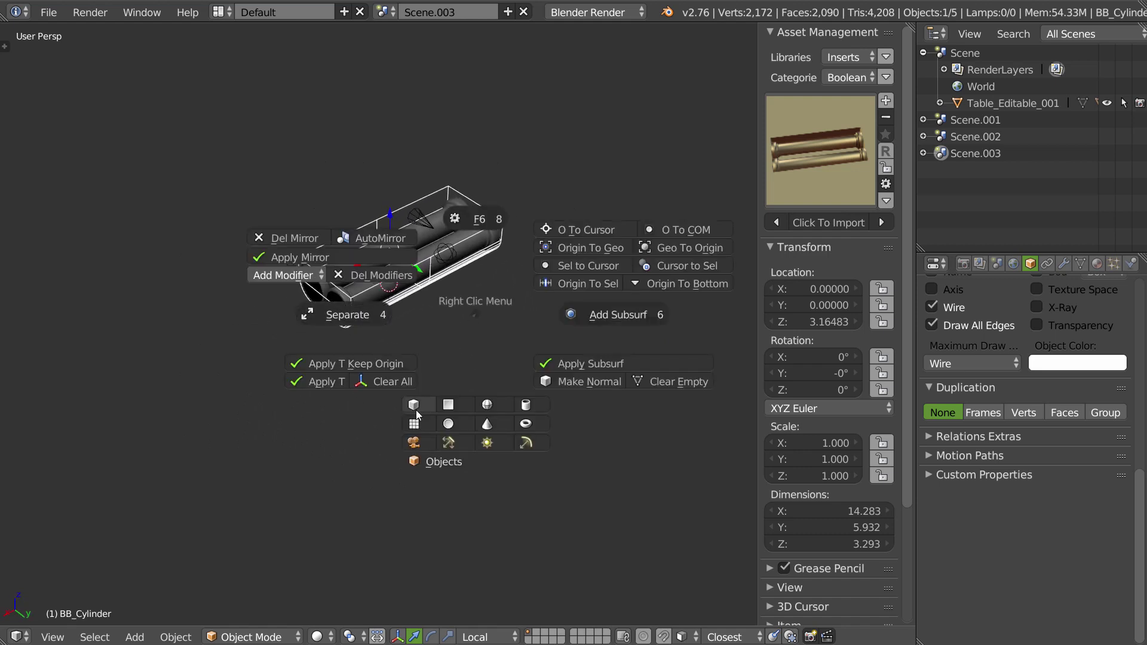
pyautogui.click(417, 411)
pyautogui.press('s')
pyautogui.click(477, 321)
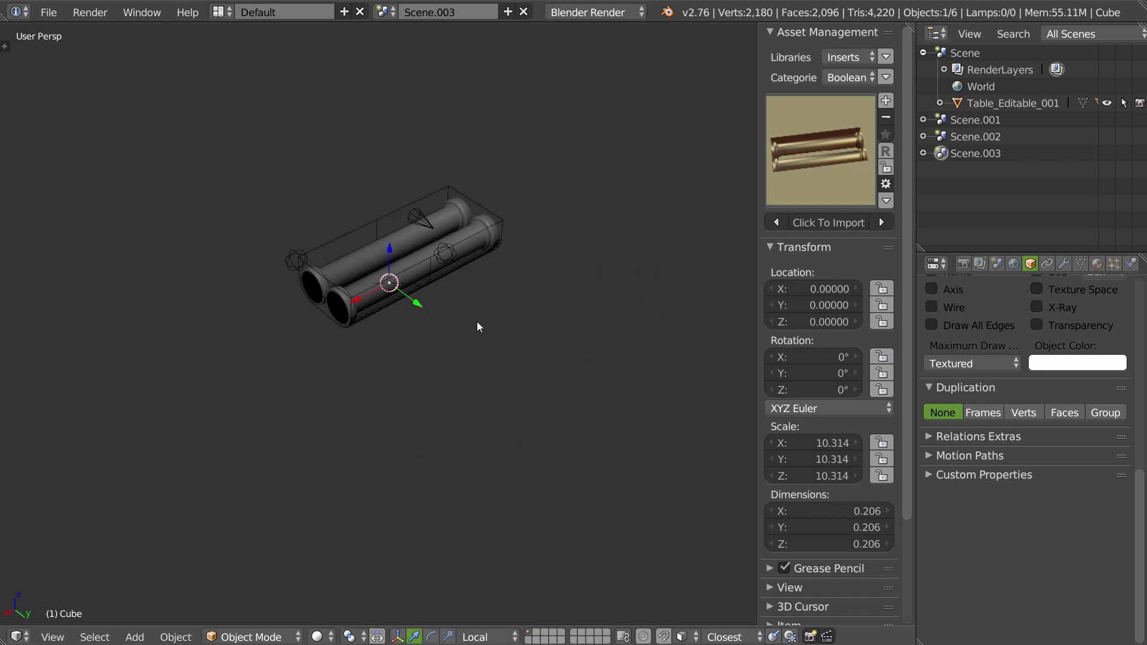
pyautogui.press('s')
pyautogui.click(688, 338)
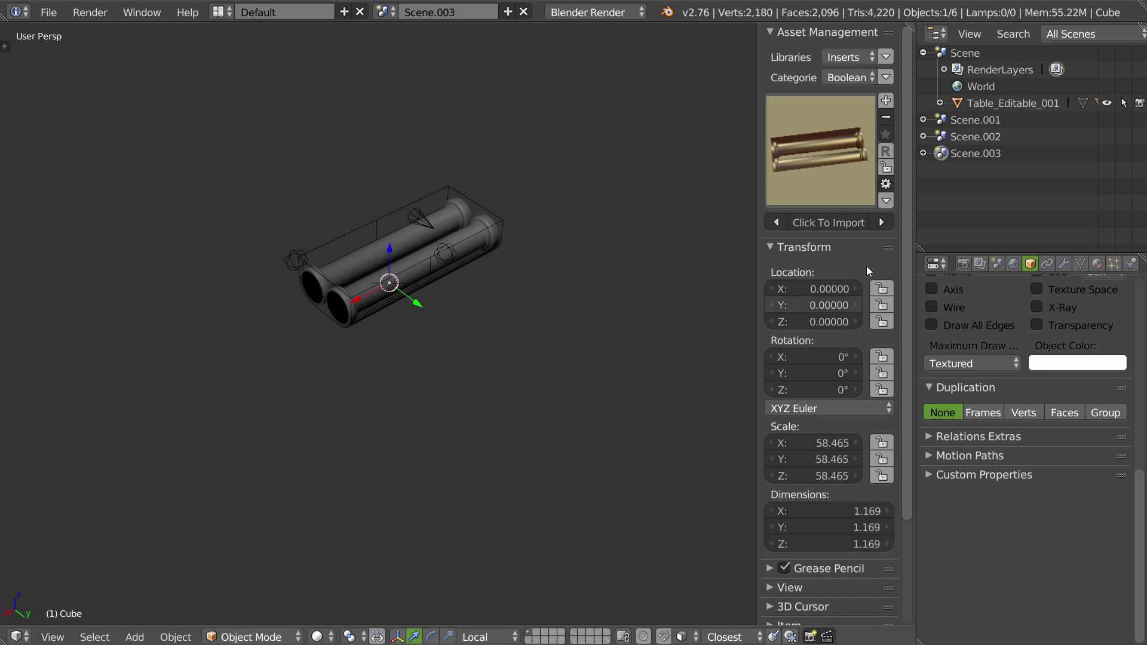
# Set the Outliner to list only the Current Scene.
pyautogui.click(887, 200)
pyautogui.click(835, 303)
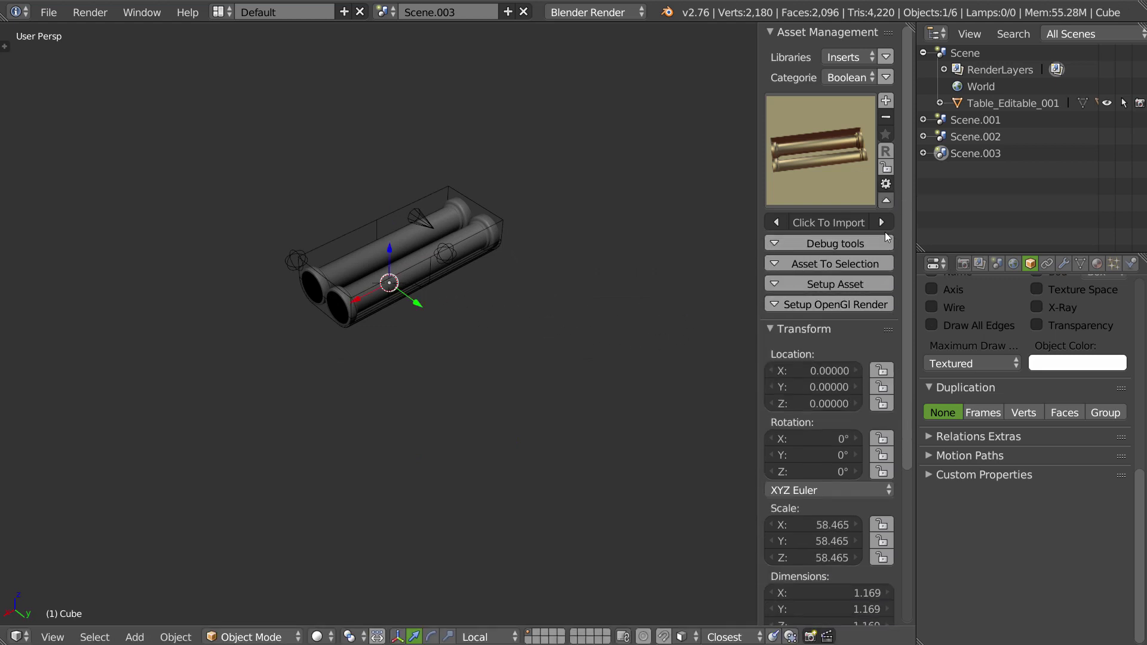
pyautogui.click(886, 201)
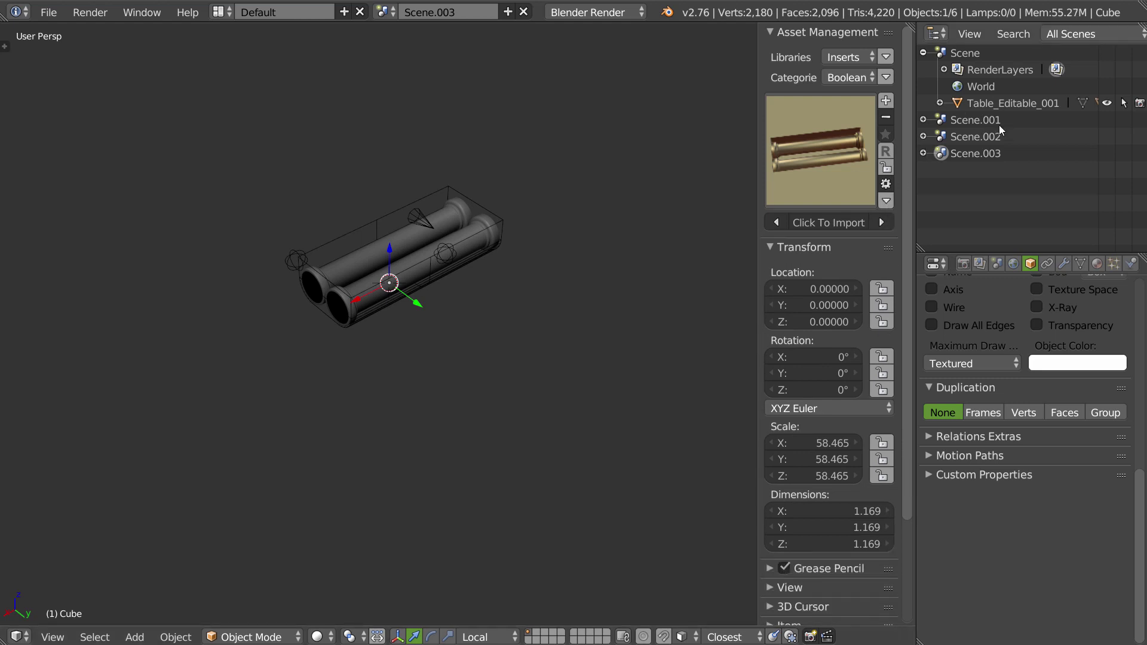
pyautogui.click(1070, 31)
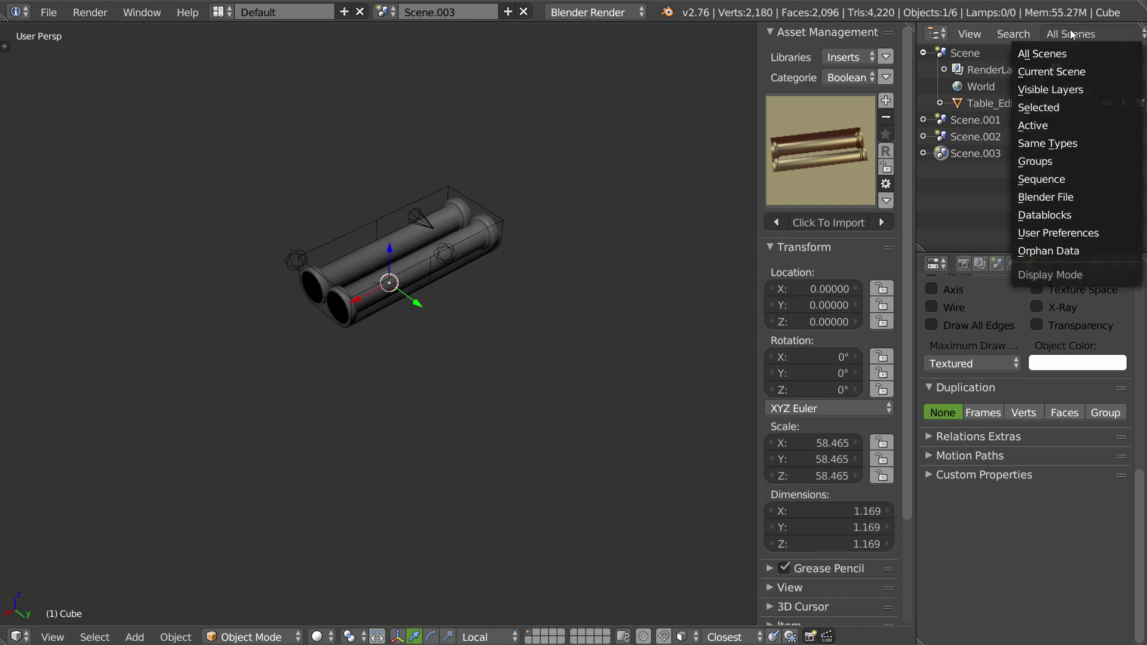
pyautogui.click(1042, 70)
# Enlarge the cube further and lower it along Z.
pyautogui.moveTo(406, 275)
pyautogui.mouseDown(button='middle')
pyautogui.moveTo(444, 274)
pyautogui.moveTo(388, 267)
pyautogui.moveTo(417, 289)
pyautogui.mouseUp(button='middle')
pyautogui.press('s')
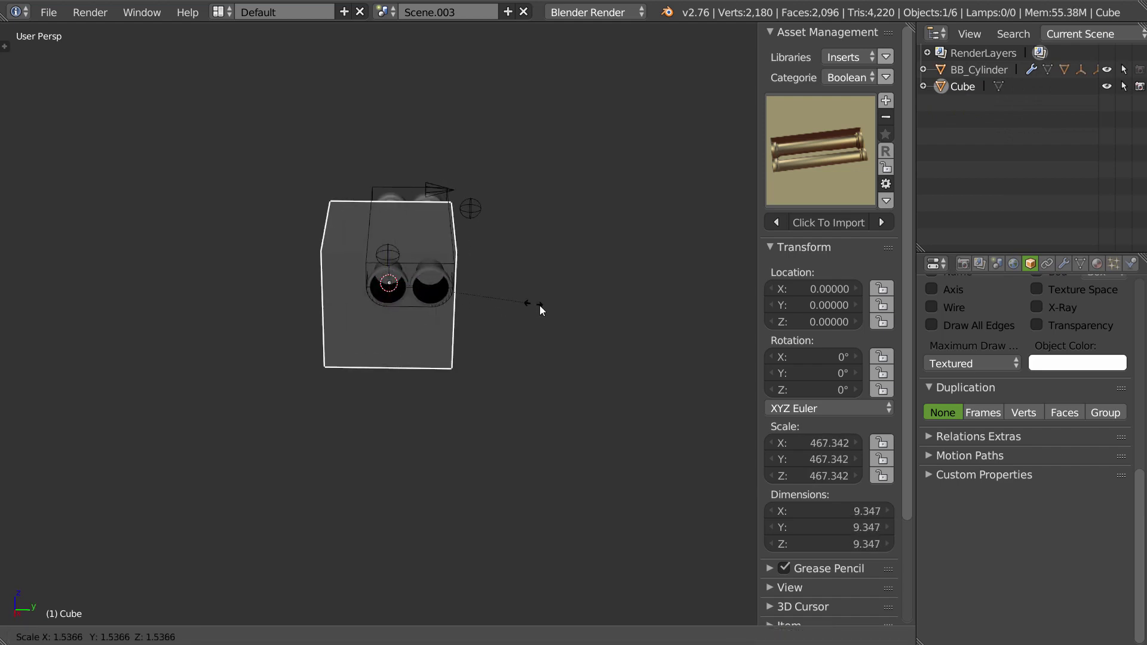
pyautogui.click(628, 304)
pyautogui.press('g')
pyautogui.press('z')
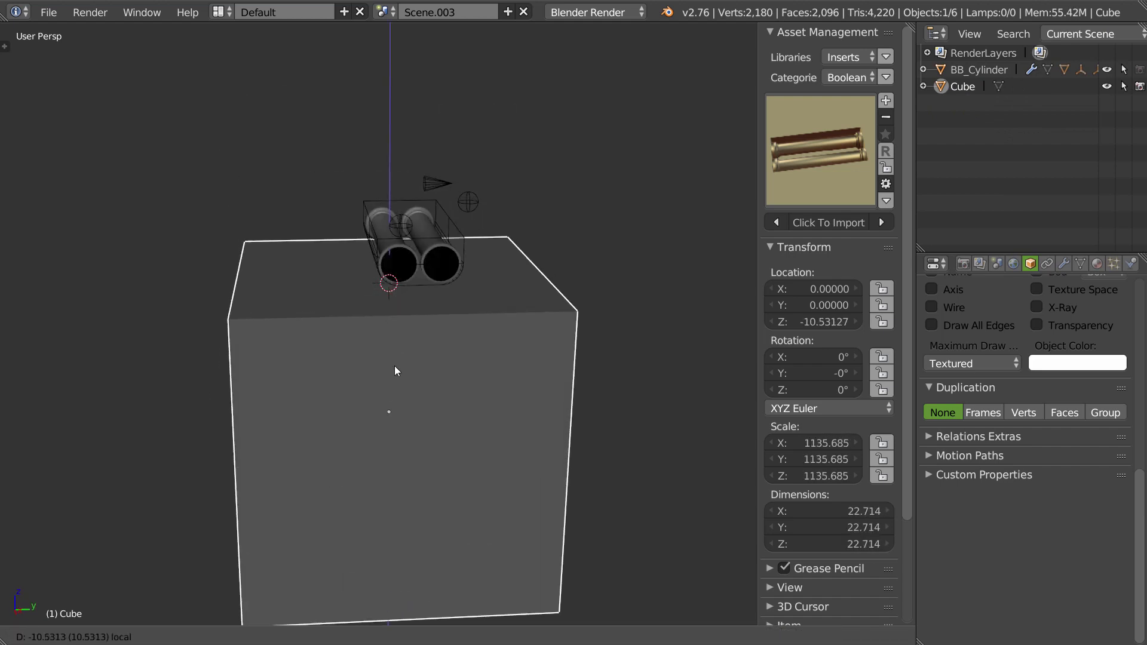
pyautogui.click(403, 323)
# Stretch the cube along Y and X, then apply its scale.
pyautogui.press('s')
pyautogui.press('y')
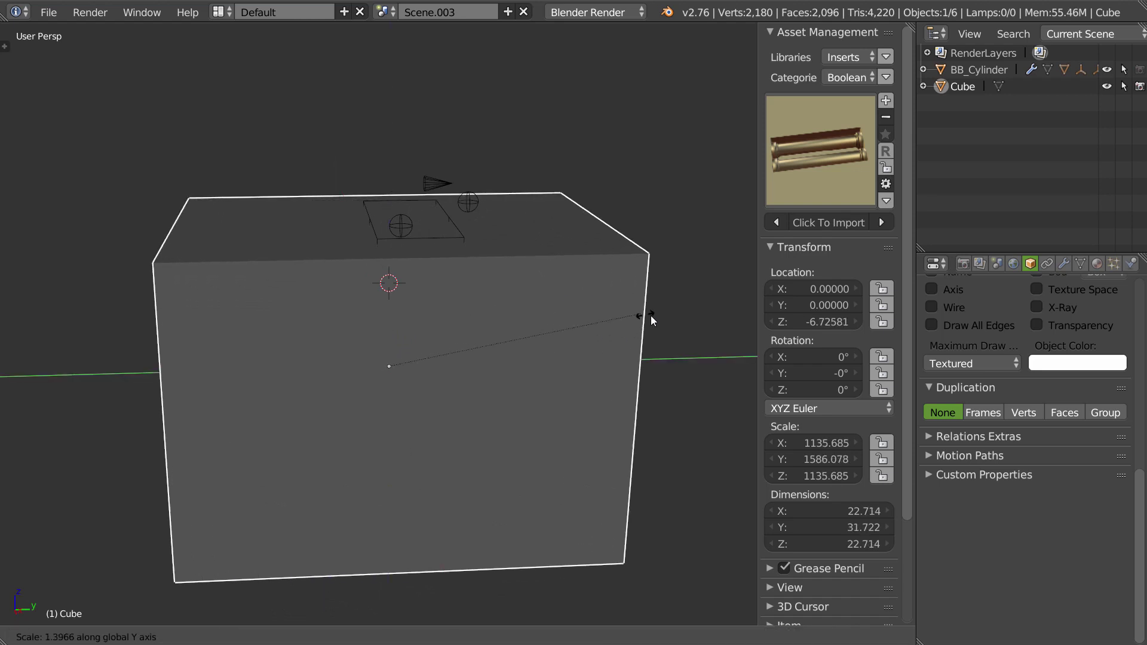
pyautogui.click(760, 321)
pyautogui.press('s')
pyautogui.press('x')
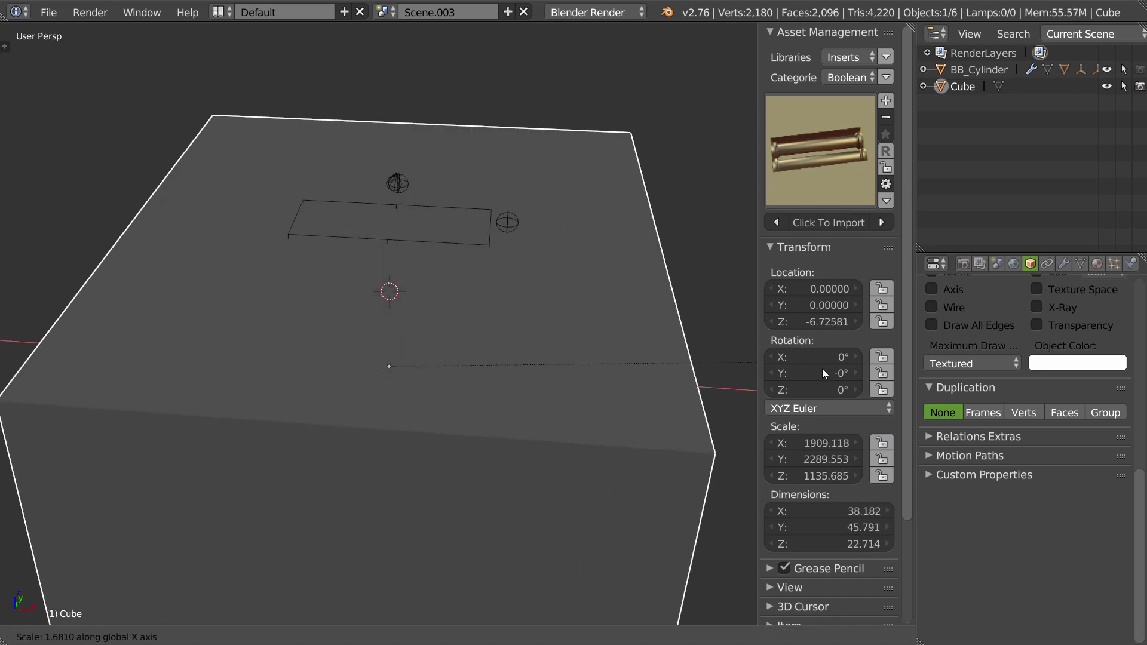
pyautogui.click(920, 368)
pyautogui.moveTo(633, 343)
pyautogui.mouseDown(button='middle')
pyautogui.moveTo(506, 346)
pyautogui.moveTo(525, 333)
pyautogui.mouseUp(button='middle')
pyautogui.rightClick(525, 332)
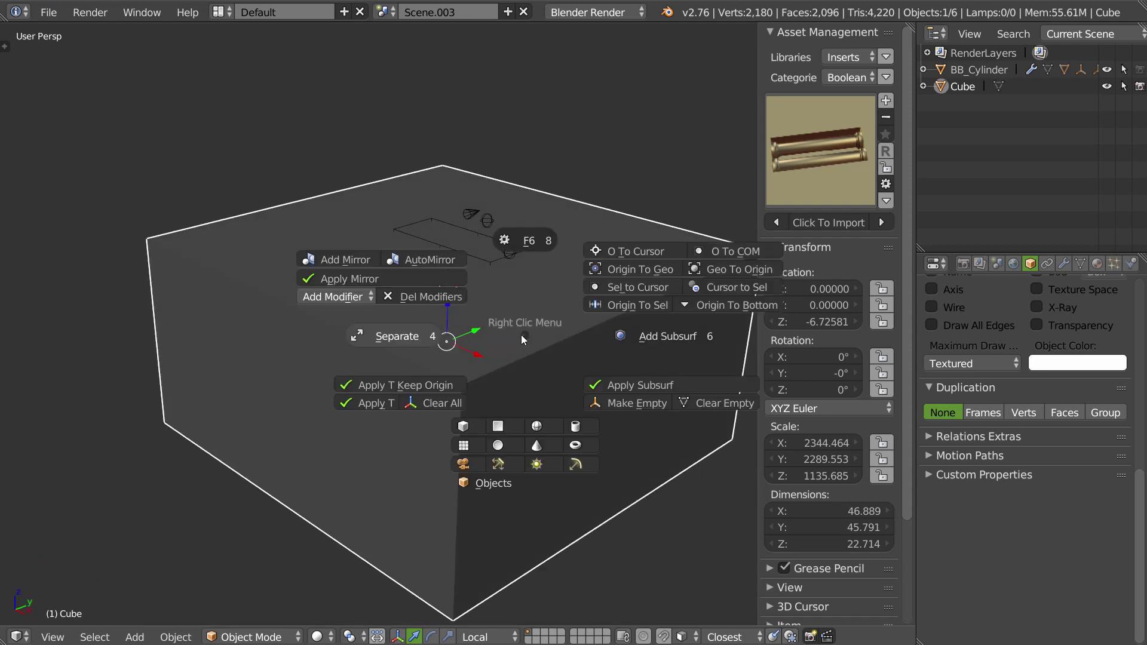
pyautogui.click(370, 403)
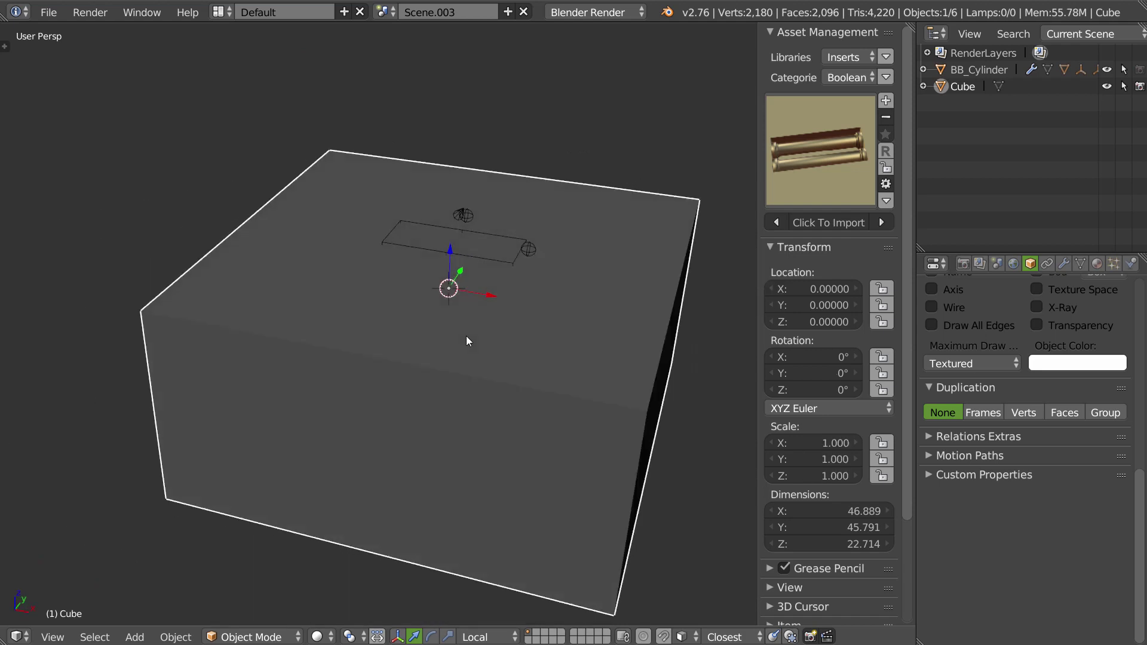
# Sharpen the cube's edges with HardOps Sharpen.
pyautogui.moveTo(467, 340); pyautogui.dragTo(492, 365, button='middle')
pyautogui.rightClick(489, 367)
pyautogui.click(629, 373)
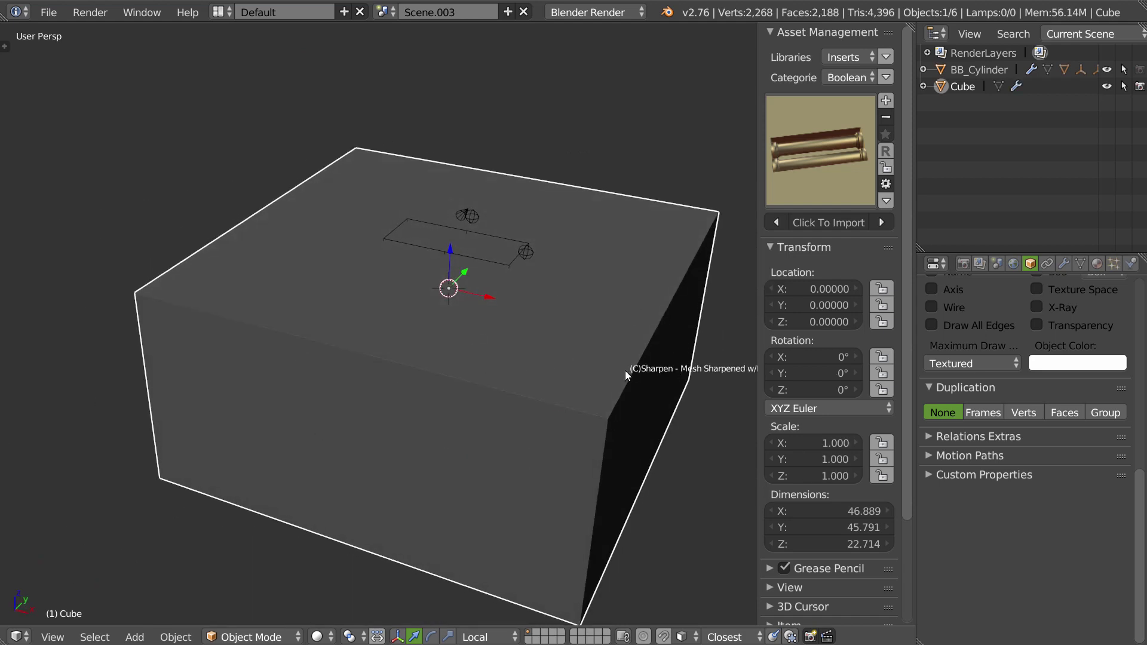
pyautogui.moveTo(625, 370); pyautogui.dragTo(558, 342, button='middle')
pyautogui.scroll(4, 559, 351)
pyautogui.moveTo(493, 290); pyautogui.dragTo(490, 307, button='middle')
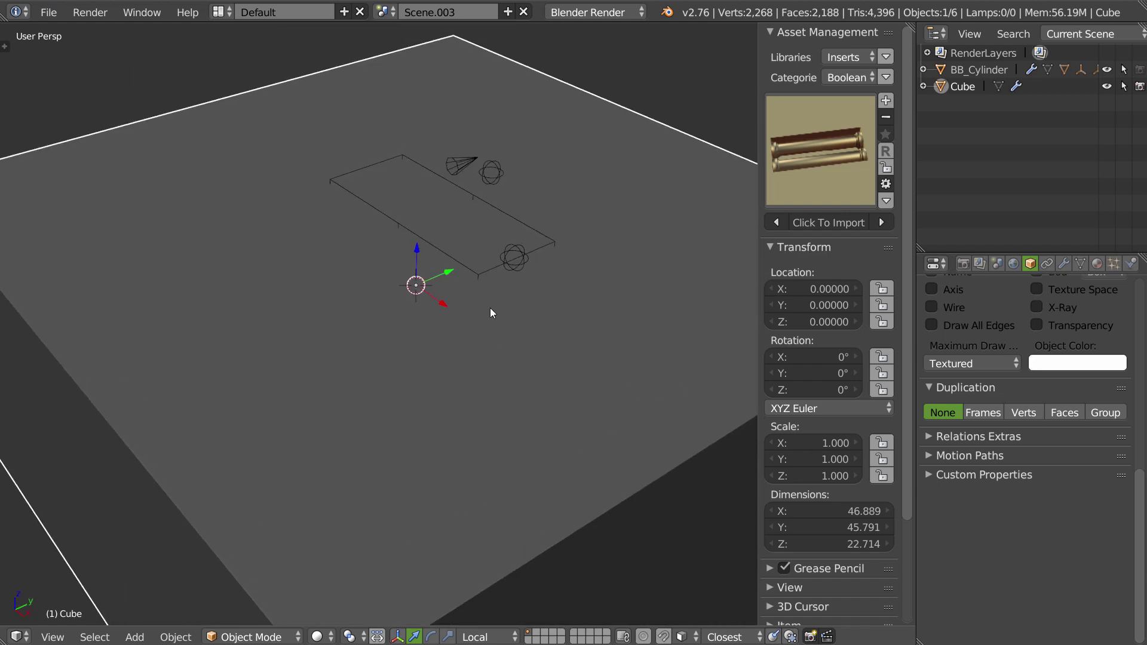
# Merge the BB_Cylinder cutter into the Cube, then select the Empty.001 control empty.
pyautogui.rightClick(479, 272)
pyautogui.keyDown('shift'); pyautogui.rightClick(592, 339); pyautogui.keyUp('shift')
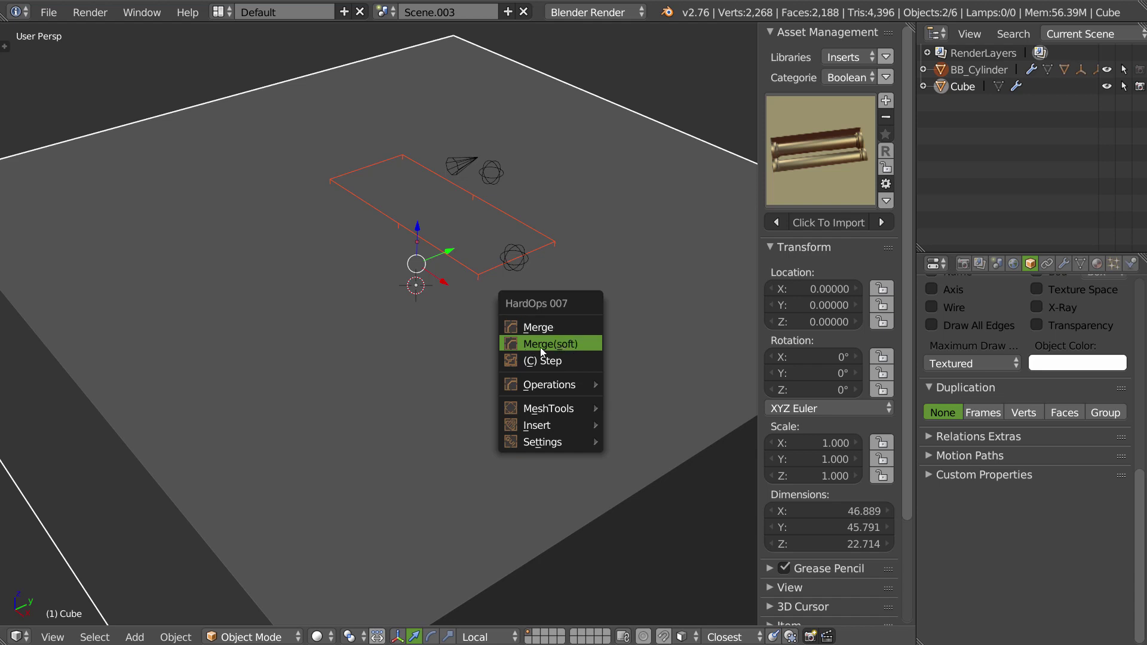
pyautogui.click(547, 345)
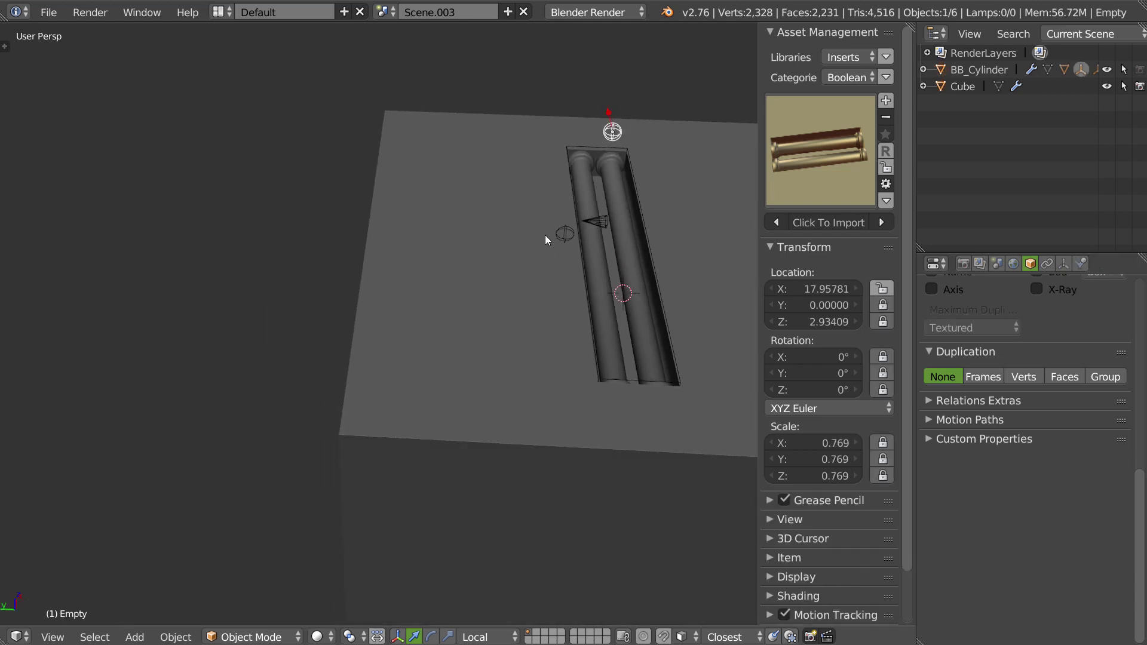
pyautogui.rightClick(557, 234)
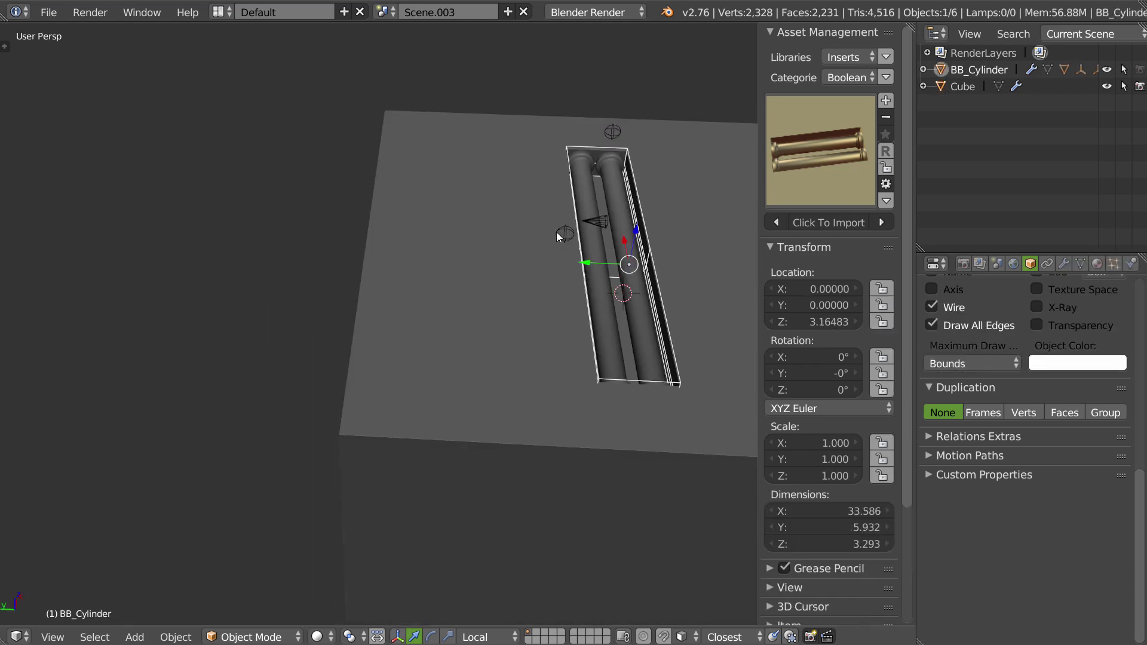
pyautogui.rightClick(557, 236)
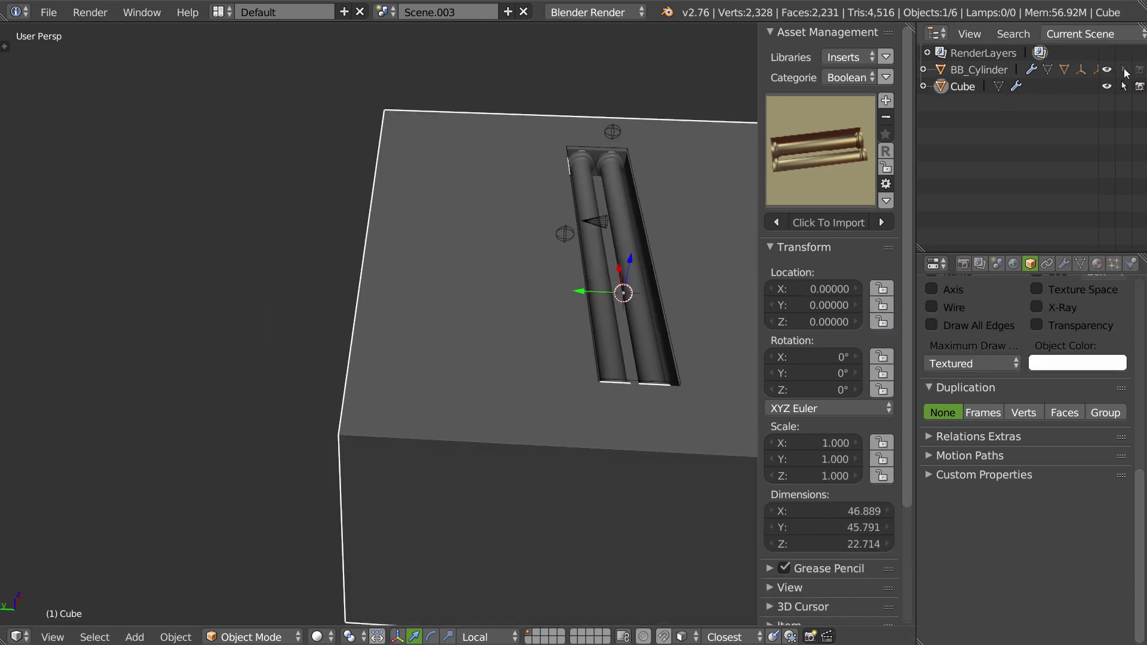
pyautogui.rightClick(567, 233)
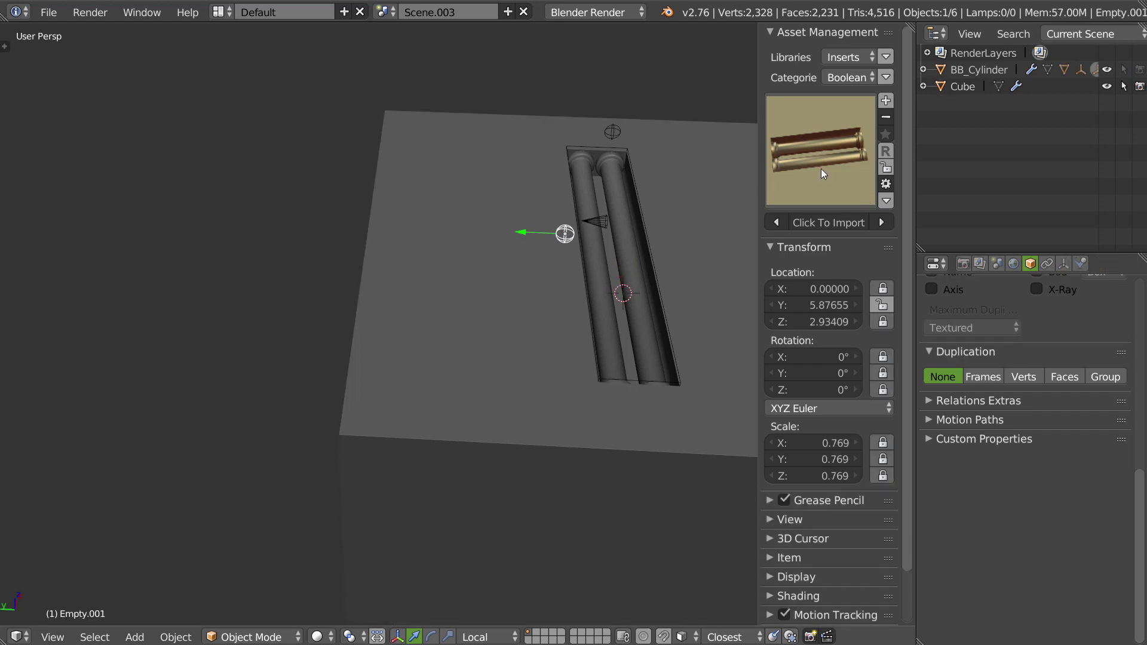
# Make the Cylinder and the Cube unselectable in the viewport, keeping Empty.001 selected.
pyautogui.click(924, 69)
pyautogui.click(974, 120)
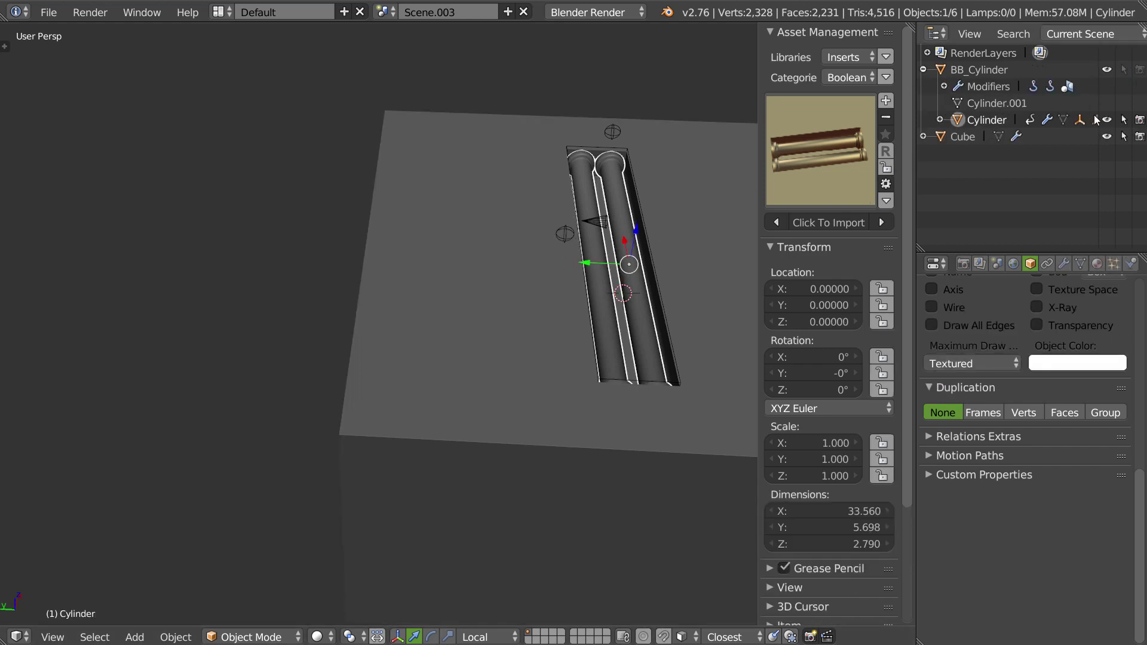
pyautogui.click(1124, 120)
pyautogui.rightClick(515, 296)
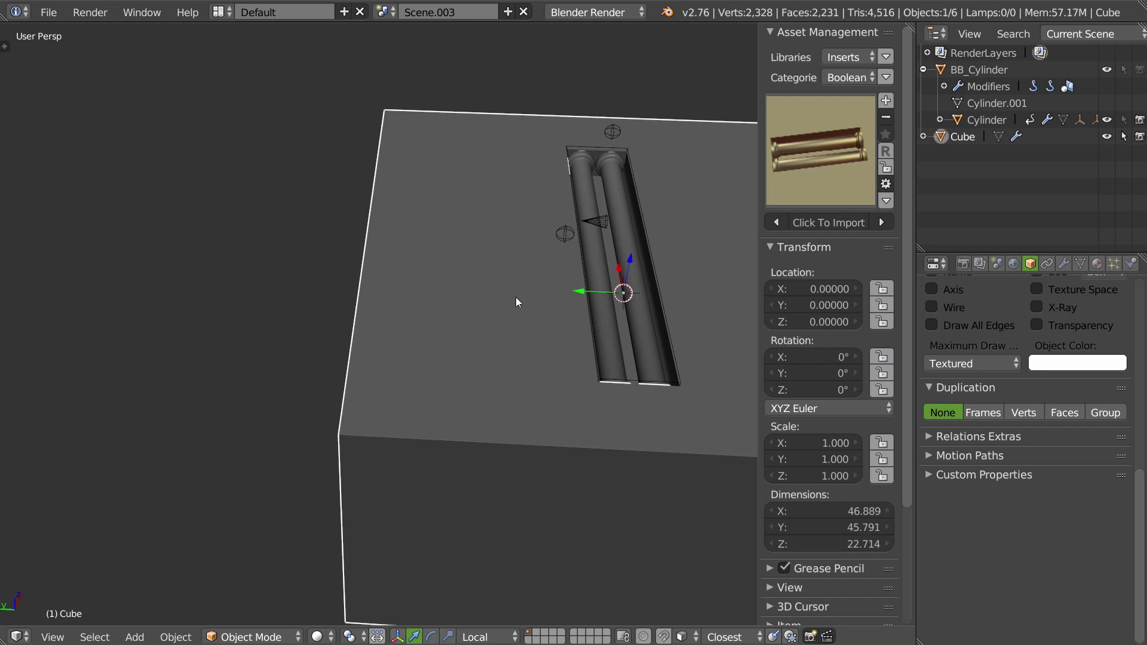
pyautogui.click(1124, 136)
pyautogui.rightClick(564, 234)
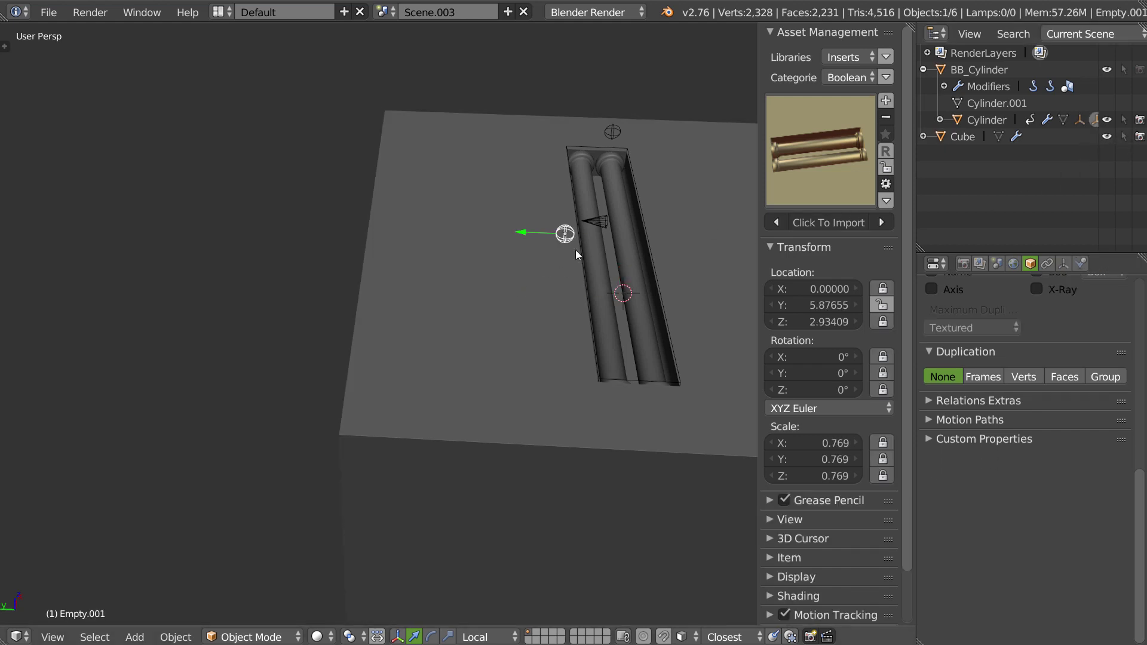
# Widen the recess by moving Empty.001 along its local Y axis.
pyautogui.moveTo(575, 249); pyautogui.dragTo(524, 233, button='middle')
pyautogui.press('g')
pyautogui.press('y')
pyautogui.press('y')
pyautogui.click(344, 235)
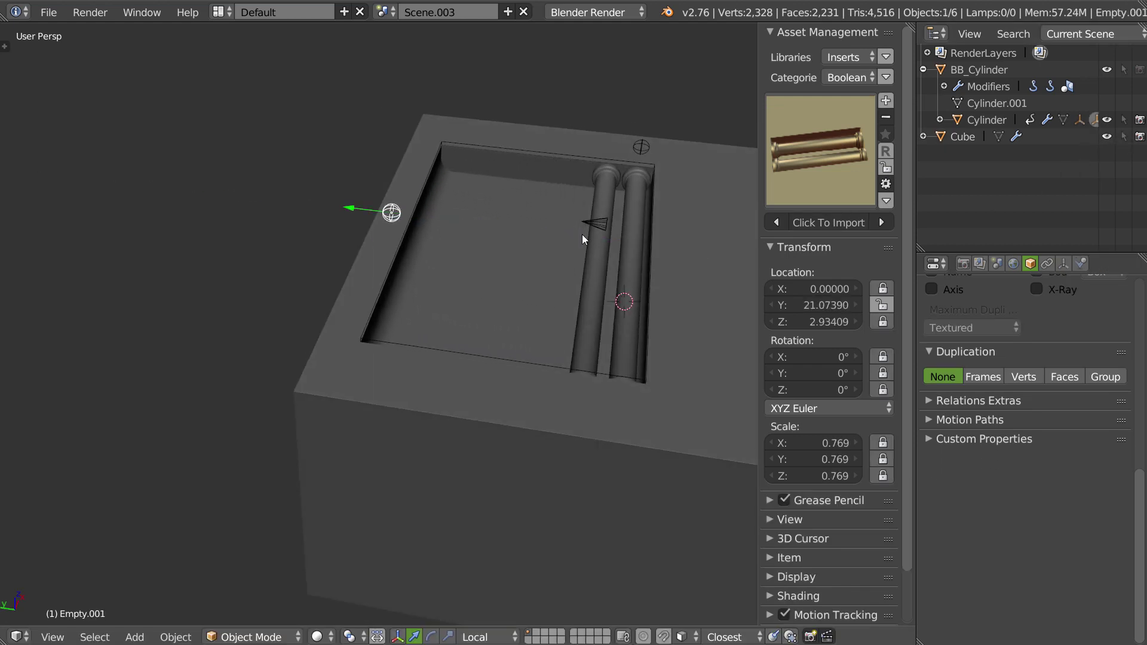
# Slide and Y-scale the array control empty to space five cylinders.
pyautogui.rightClick(589, 223)
pyautogui.moveTo(565, 225); pyautogui.dragTo(502, 219)
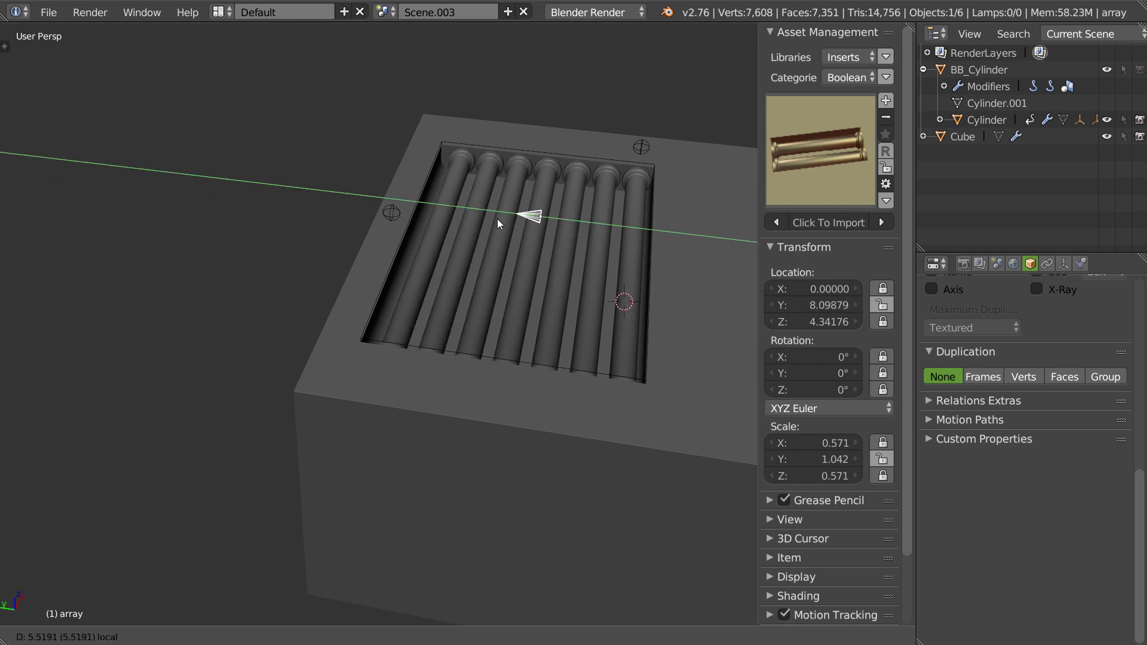
pyautogui.press('s')
pyautogui.press('y')
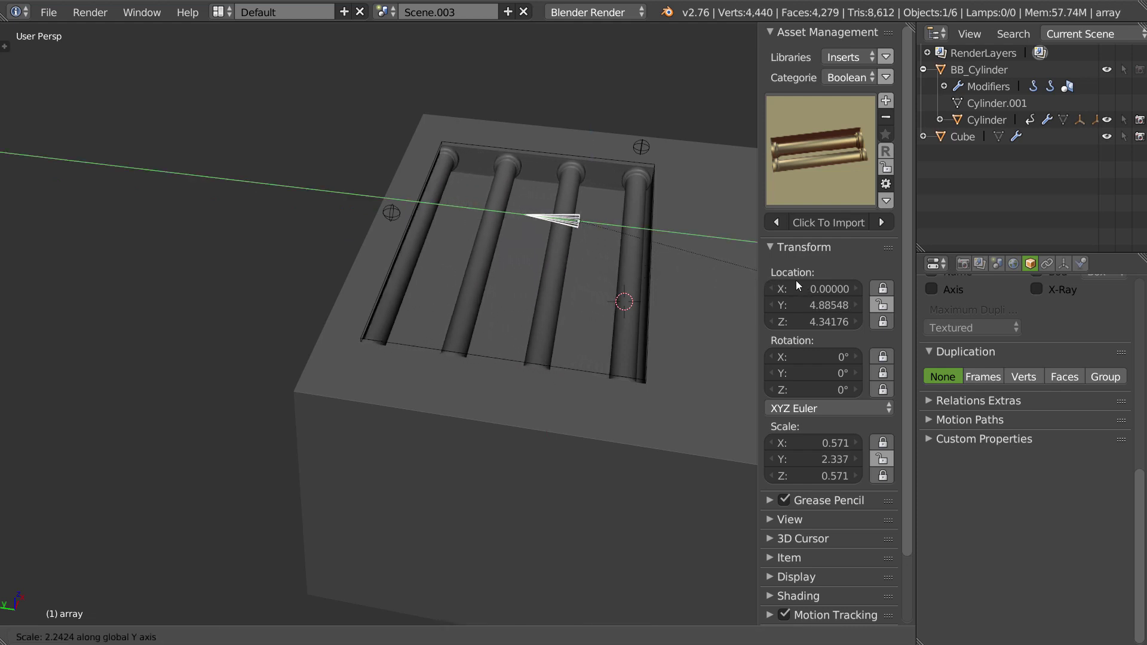
pyautogui.click(708, 266)
# Reposition the array control along Y and rescale it to refine cylinder spacing.
pyautogui.press('g')
pyautogui.press('y')
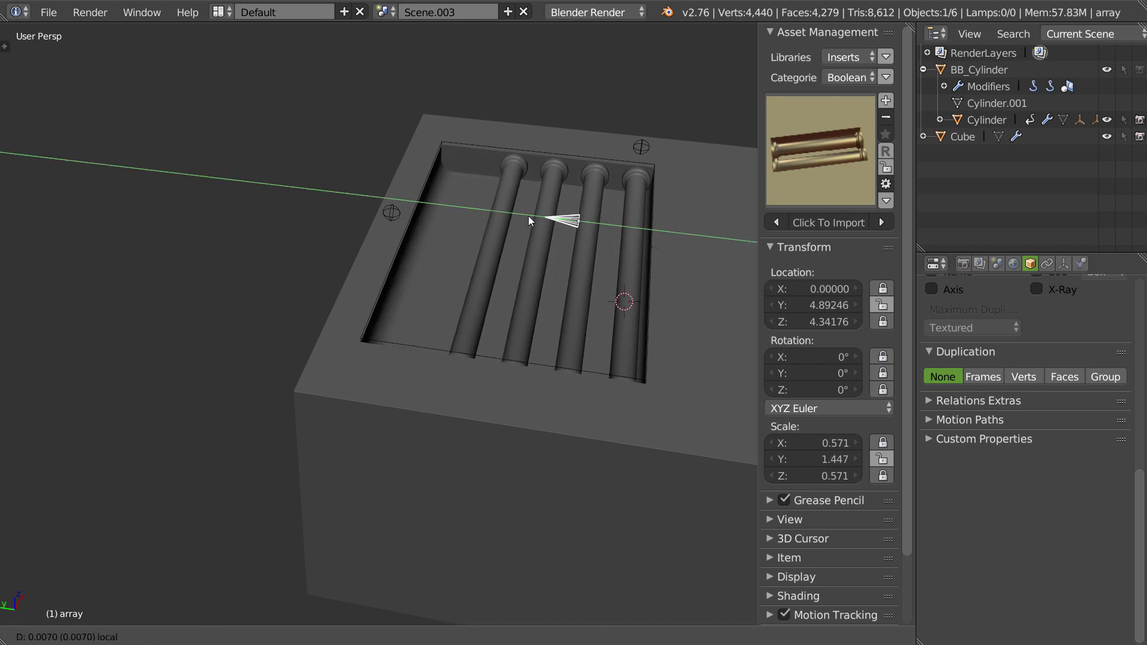
pyautogui.click(526, 216)
pyautogui.moveTo(650, 279); pyautogui.dragTo(683, 281, button='middle')
pyautogui.press('s')
pyautogui.press('y')
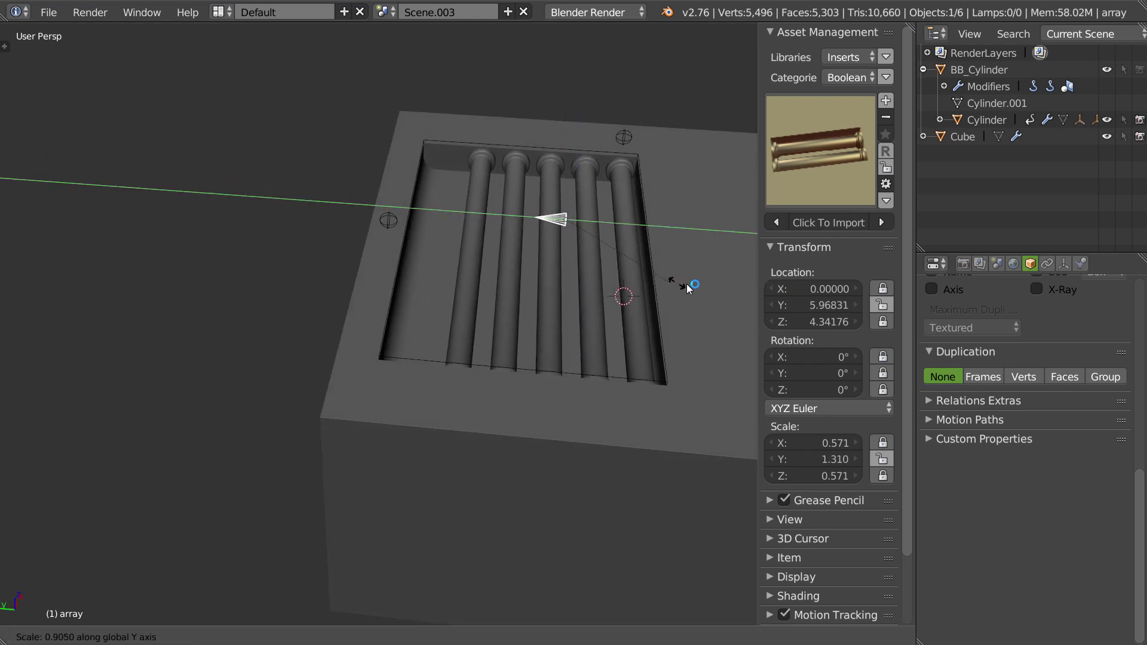
pyautogui.click(701, 285)
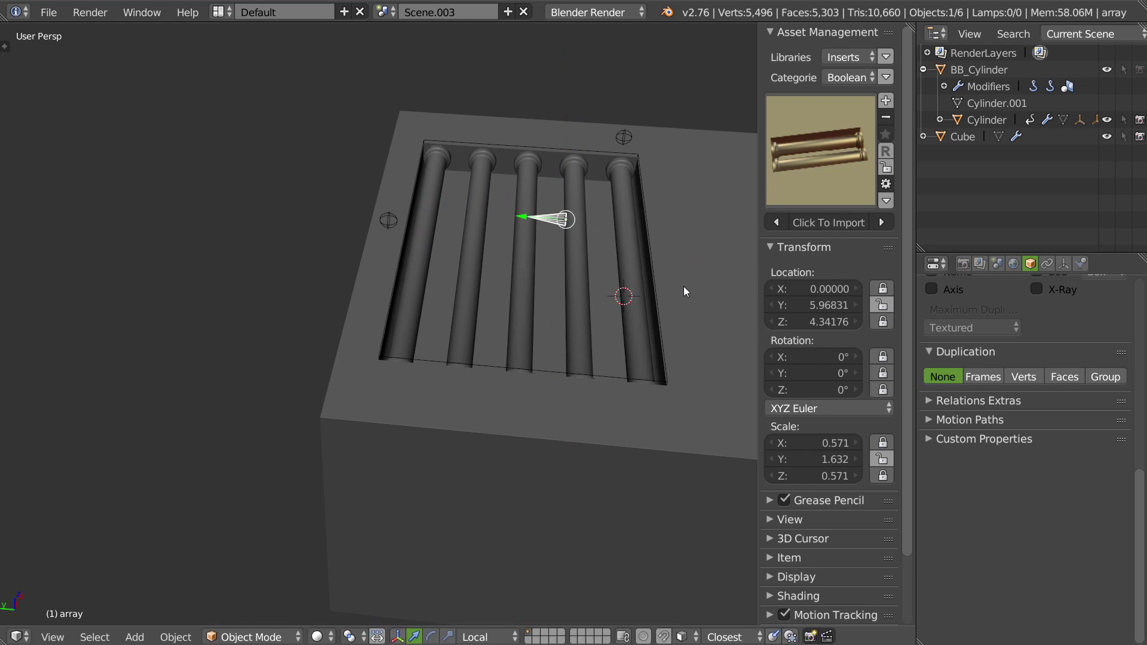
# Shorten the cylinders by moving the length control empty along local X.
pyautogui.rightClick(623, 137)
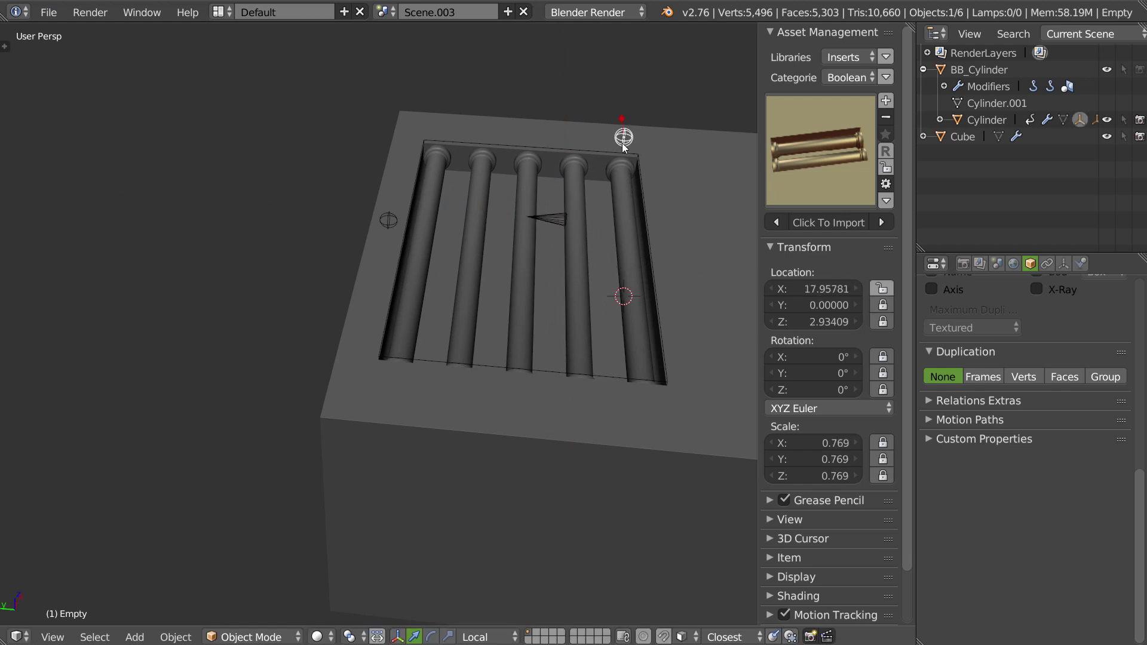
pyautogui.moveTo(623, 136)
pyautogui.mouseDown(button='middle')
pyautogui.moveTo(657, 182)
pyautogui.moveTo(492, 217)
pyautogui.mouseUp(button='middle')
pyautogui.press('g')
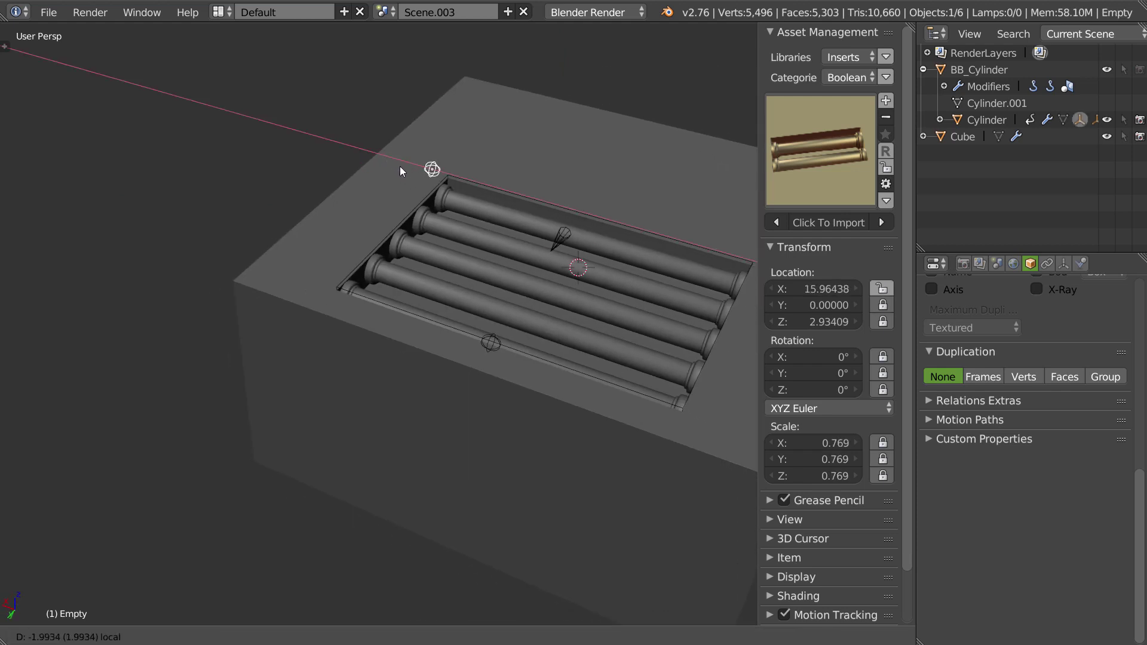
pyautogui.press('x')
pyautogui.press('x')
pyautogui.click(422, 174)
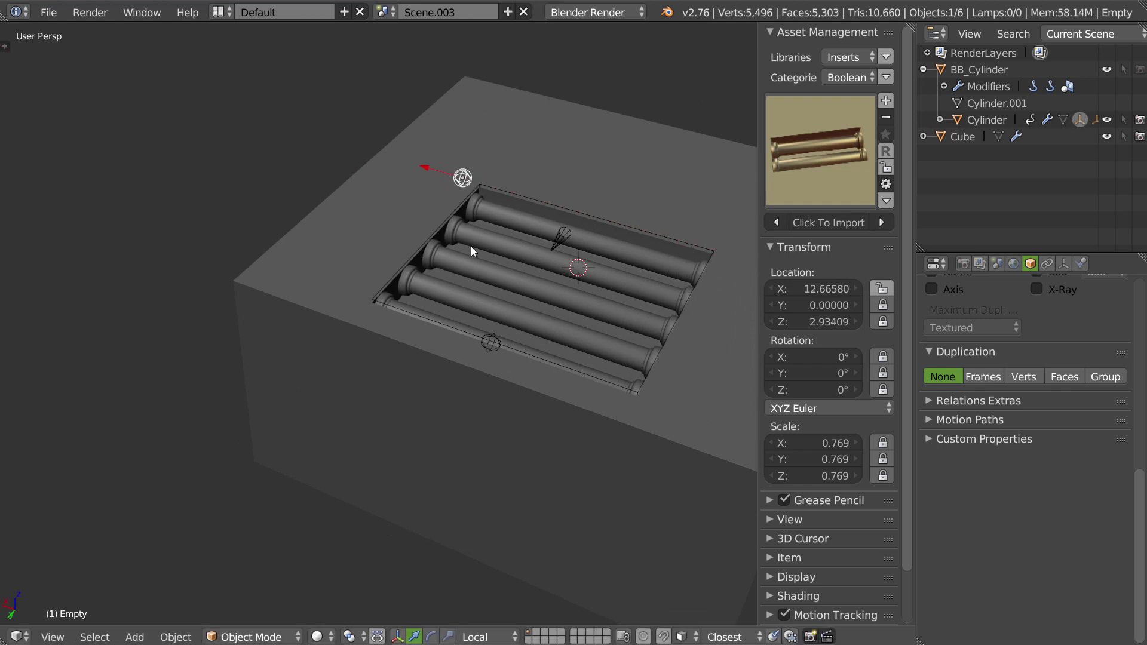
# Make BB_Cylinder selectable again and move the insert along its local Y axis.
pyautogui.moveTo(471, 246); pyautogui.dragTo(598, 239, button='middle')
pyautogui.click(1125, 70)
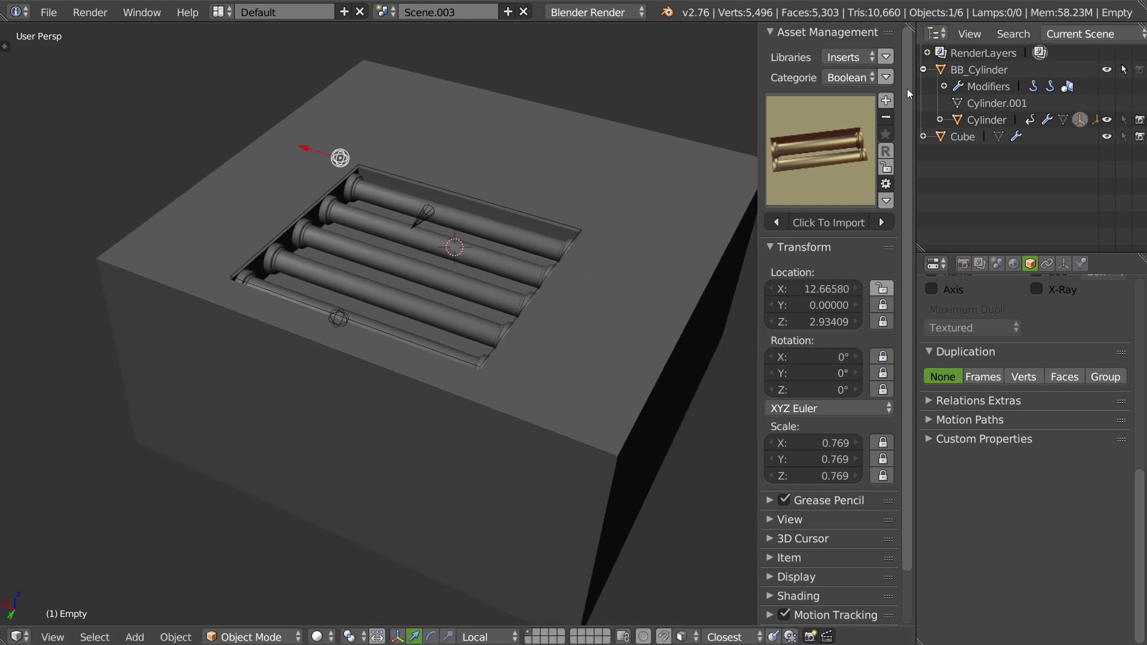
pyautogui.click(980, 70)
pyautogui.moveTo(518, 203); pyautogui.dragTo(478, 263, button='middle')
pyautogui.press('g')
pyautogui.press('y')
pyautogui.press('y')
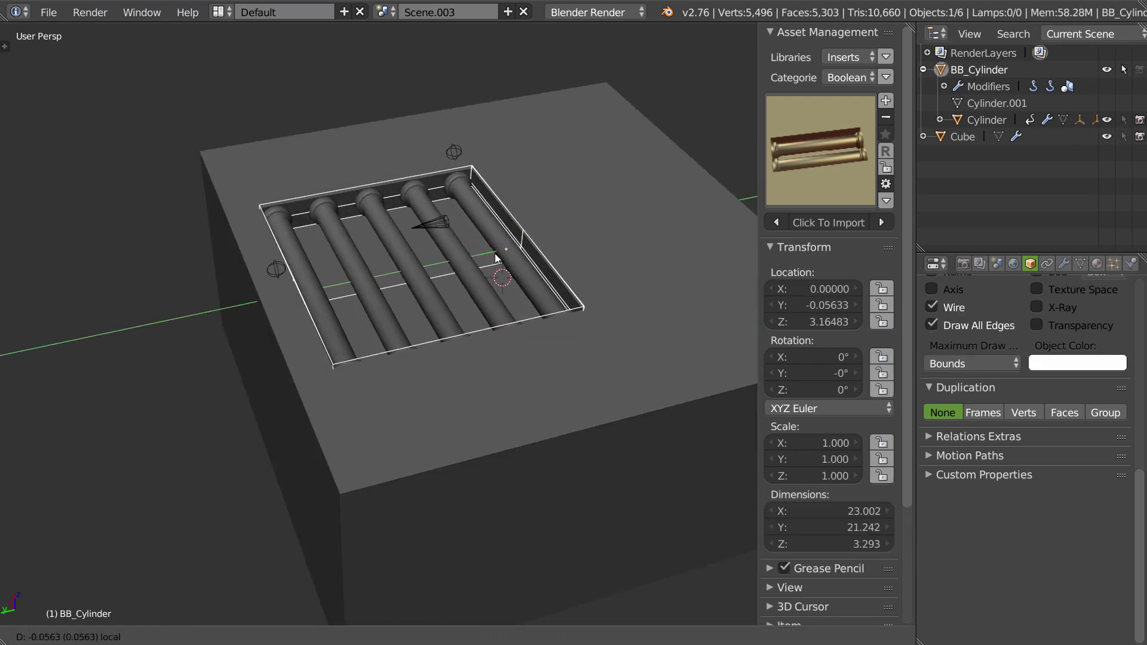
pyautogui.click(653, 244)
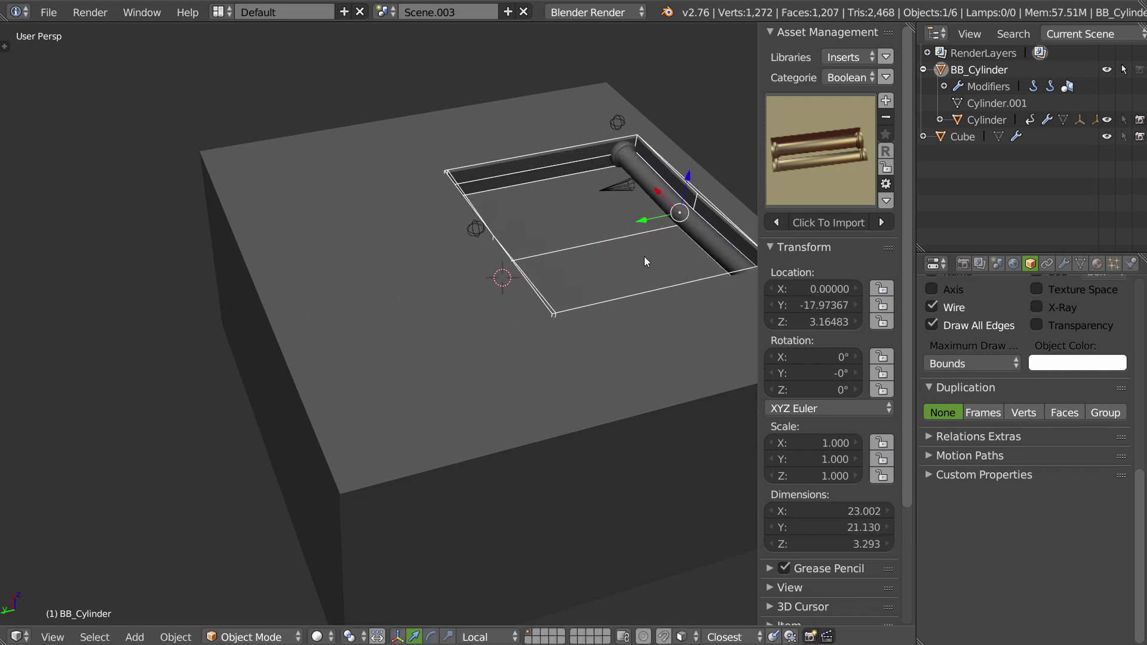
# Move the array control cone along local Y to 6.614.
pyautogui.moveTo(644, 256); pyautogui.dragTo(570, 228, button='middle')
pyautogui.rightClick(546, 189)
pyautogui.press('g')
pyautogui.press('y')
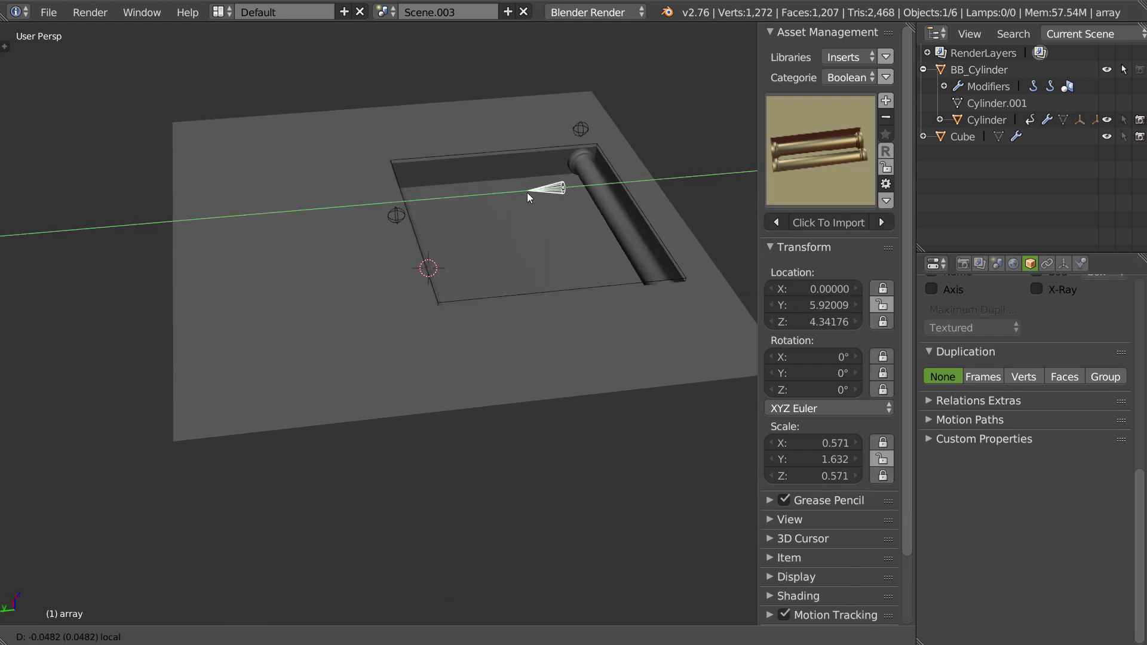
pyautogui.click(572, 243)
pyautogui.press('g')
pyautogui.press('y')
pyautogui.click(538, 202)
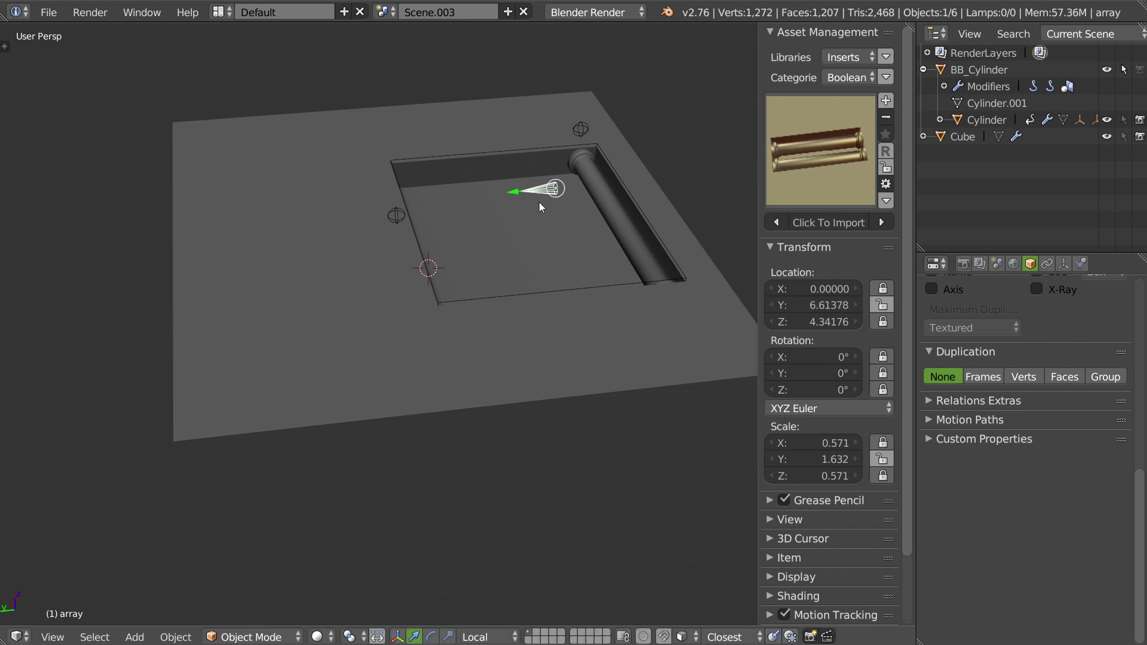
# Split the 3D viewport into two side-by-side areas.
pyautogui.moveTo(539, 202)
pyautogui.mouseDown(button='middle')
pyautogui.moveTo(533, 209)
pyautogui.moveTo(532, 196)
pyautogui.mouseUp(button='middle')
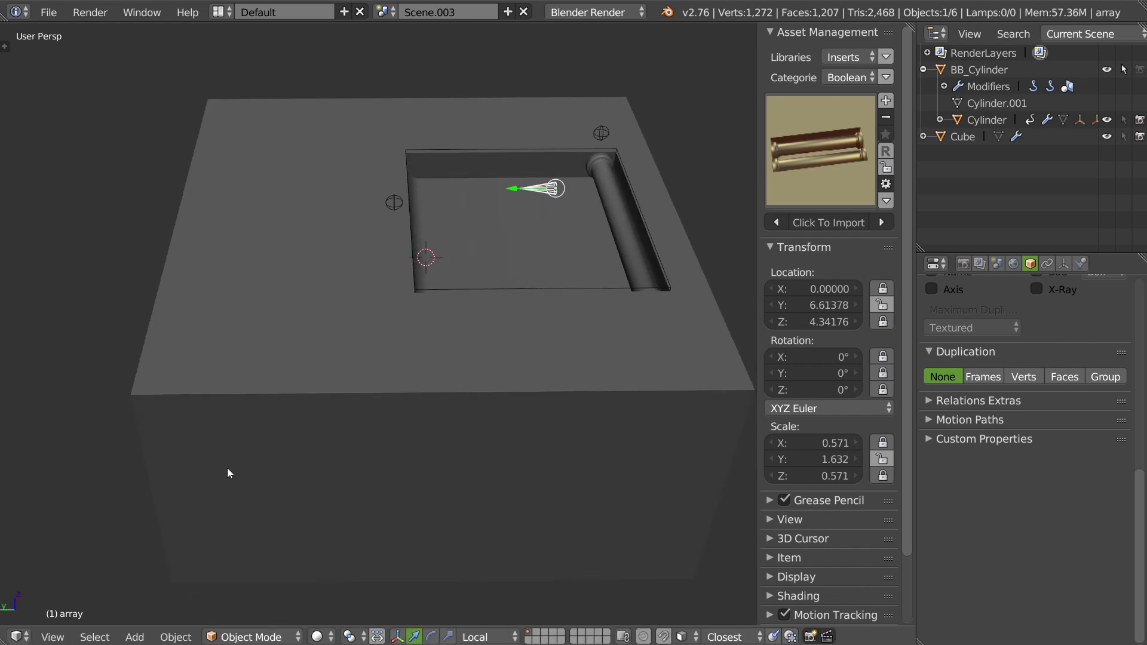
pyautogui.hotkey('ctrl', 'alt', 'space')
pyautogui.click(349, 376)
# Turn the left area into a Graph Editor showing Drivers.
pyautogui.hotkey('ctrl', 'alt', 'space')
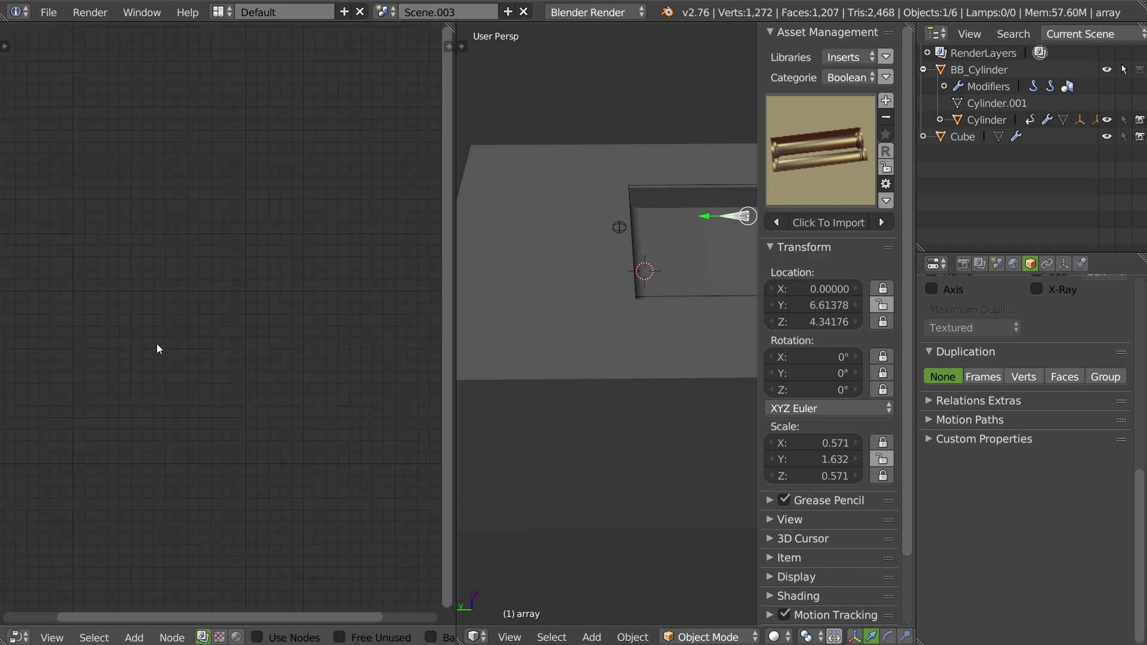
pyautogui.hotkey('ctrl', 'alt', 'space')
pyautogui.click(310, 328)
pyautogui.click(275, 224)
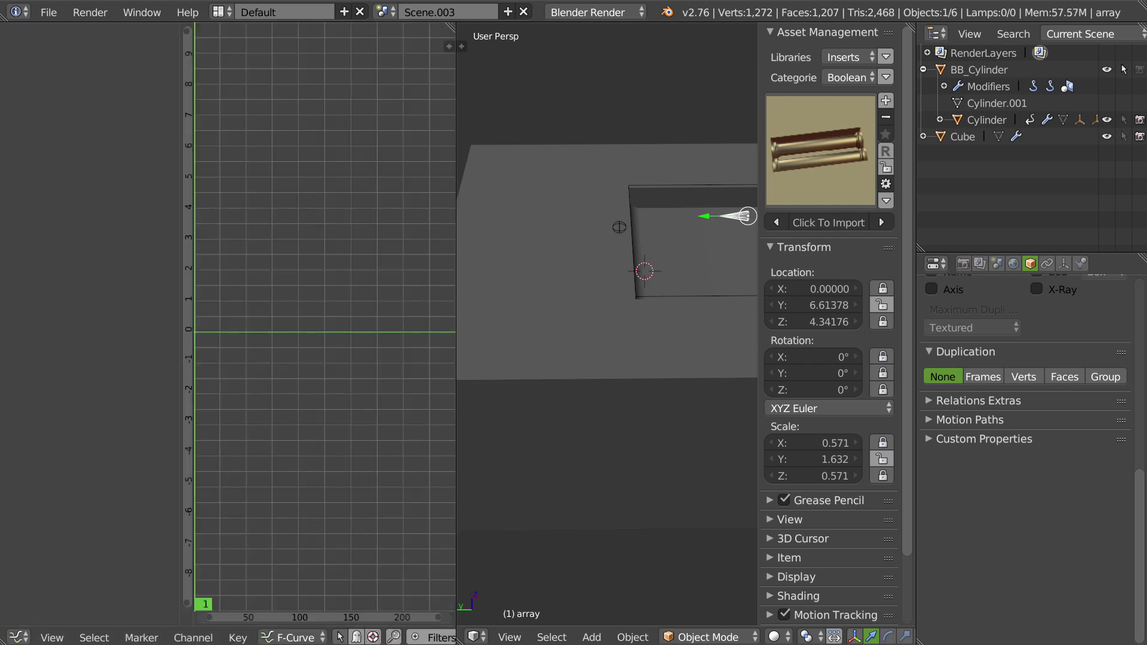
pyautogui.click(293, 636)
pyautogui.click(305, 599)
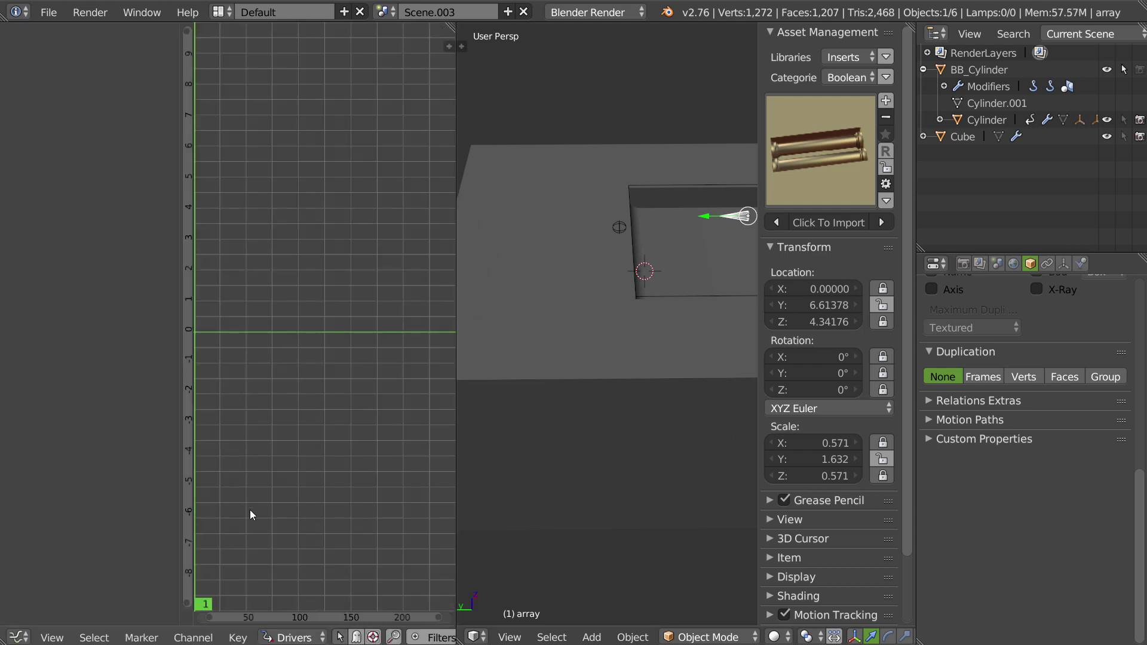
pyautogui.scroll(-3, 702, 282)
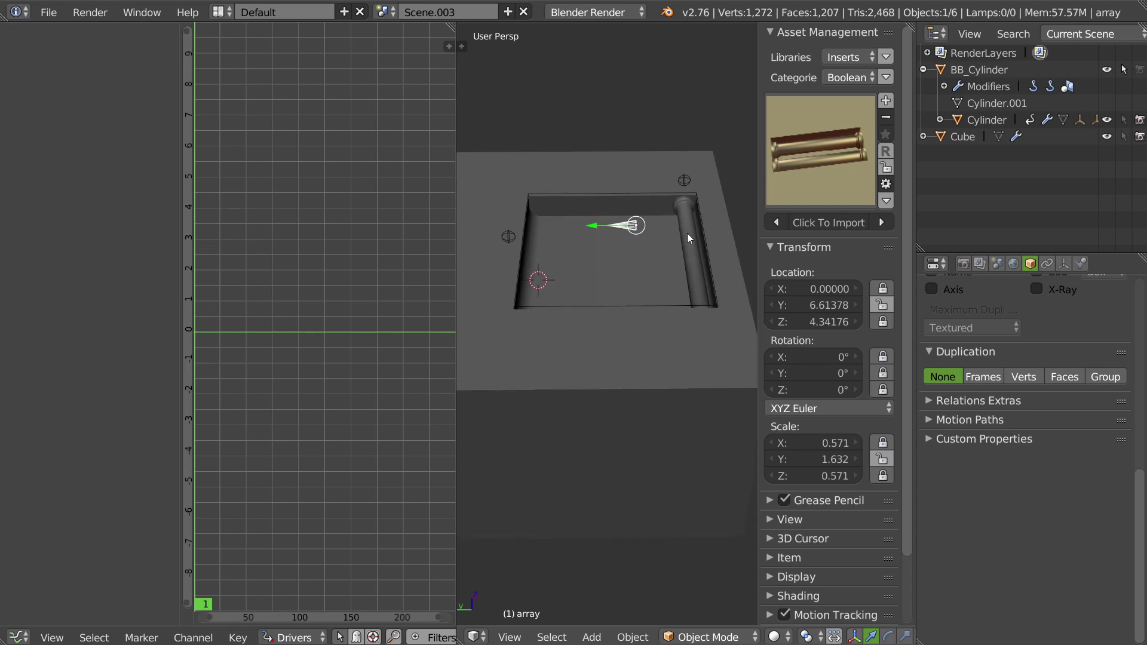
# Set the Cylinder's Count driver variable space to Local Space.
pyautogui.rightClick(687, 233)
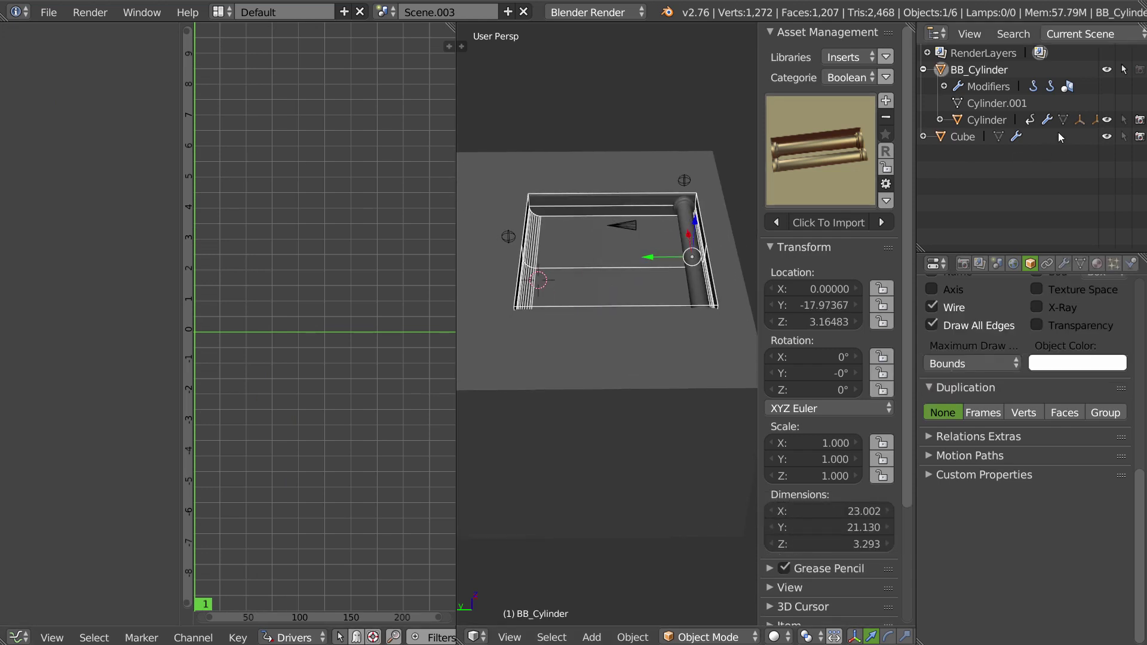
pyautogui.click(986, 121)
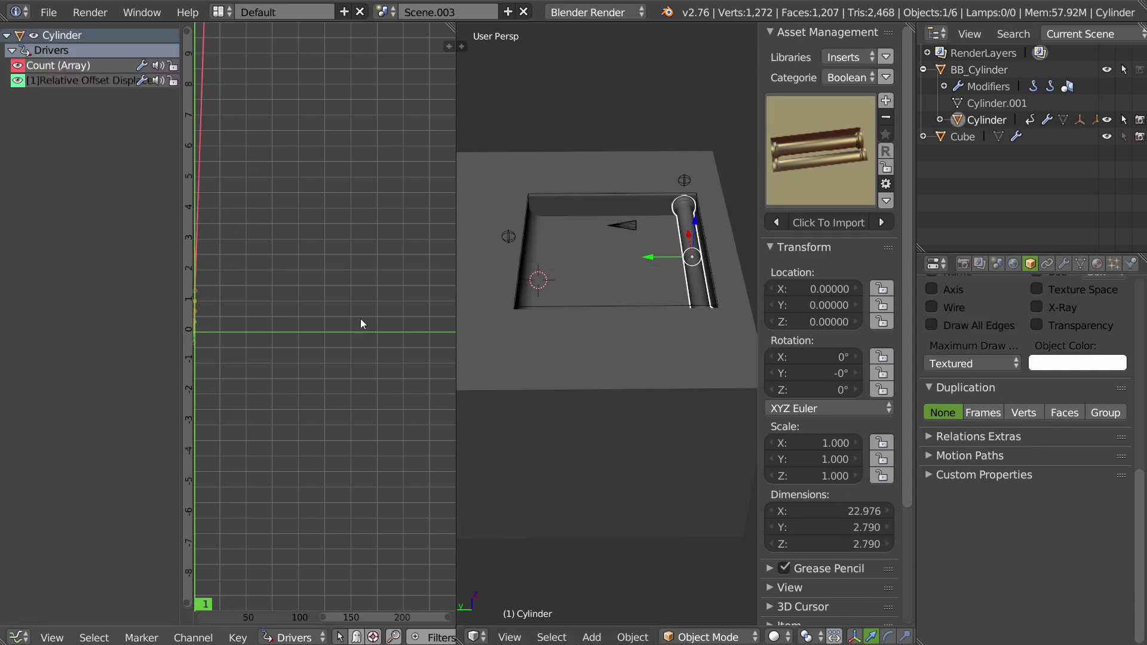
pyautogui.press('n')
pyautogui.scroll(-3, 373, 551)
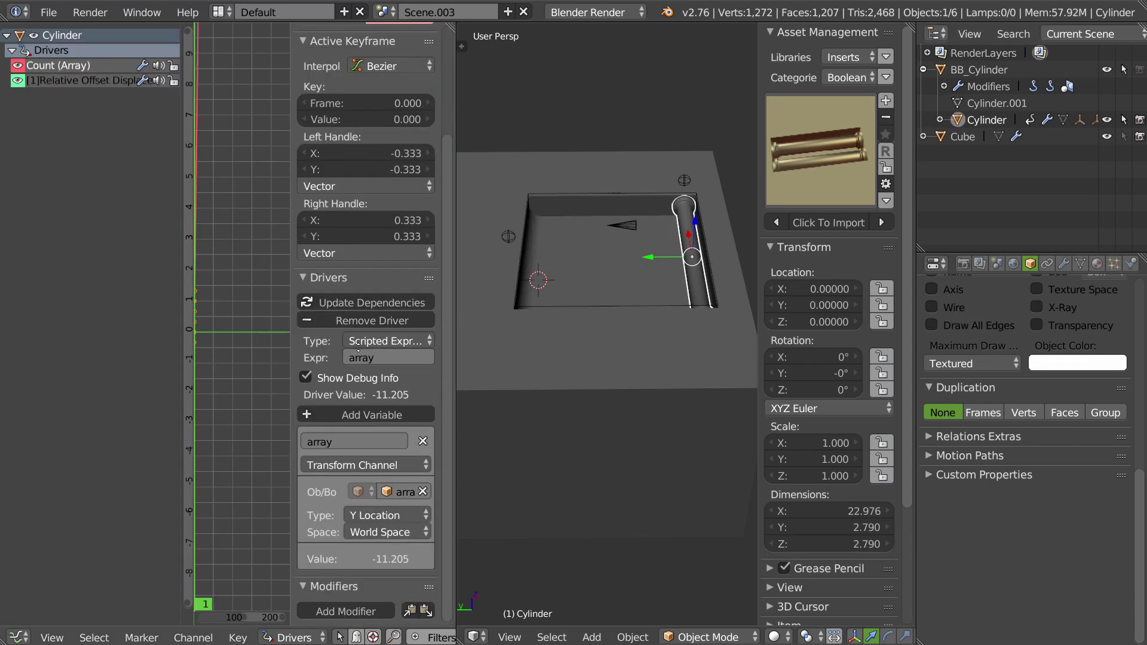
pyautogui.click(368, 528)
pyautogui.click(370, 479)
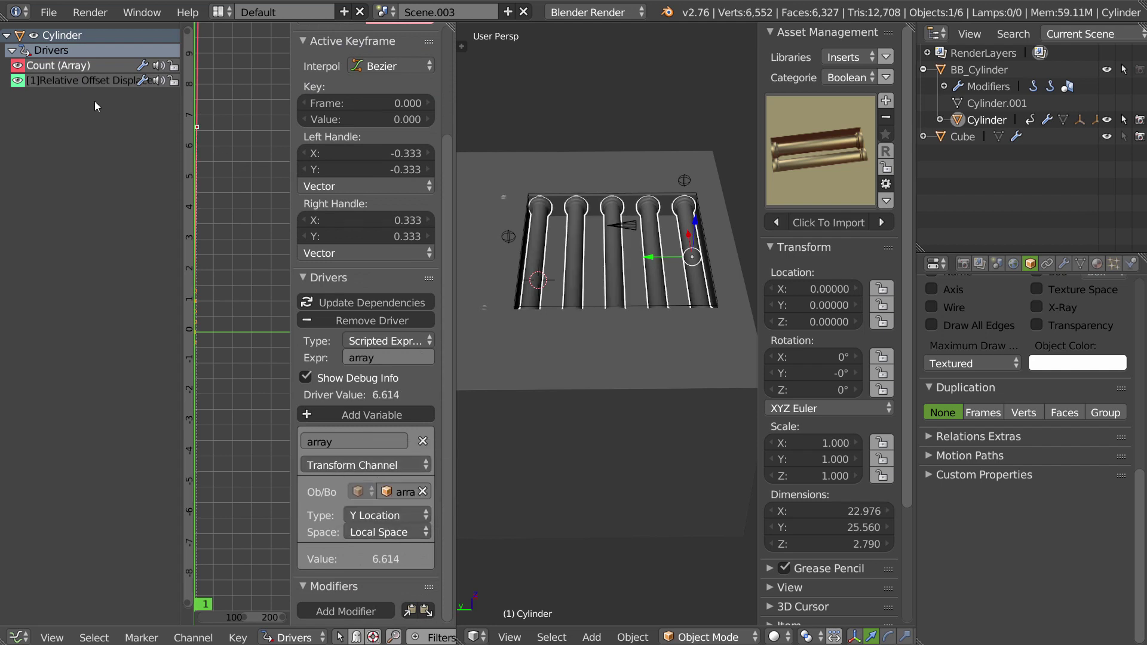
# Set the Relative Offset driver to Local Space and rejoin the areas into one viewport.
pyautogui.click(58, 82)
pyautogui.click(387, 534)
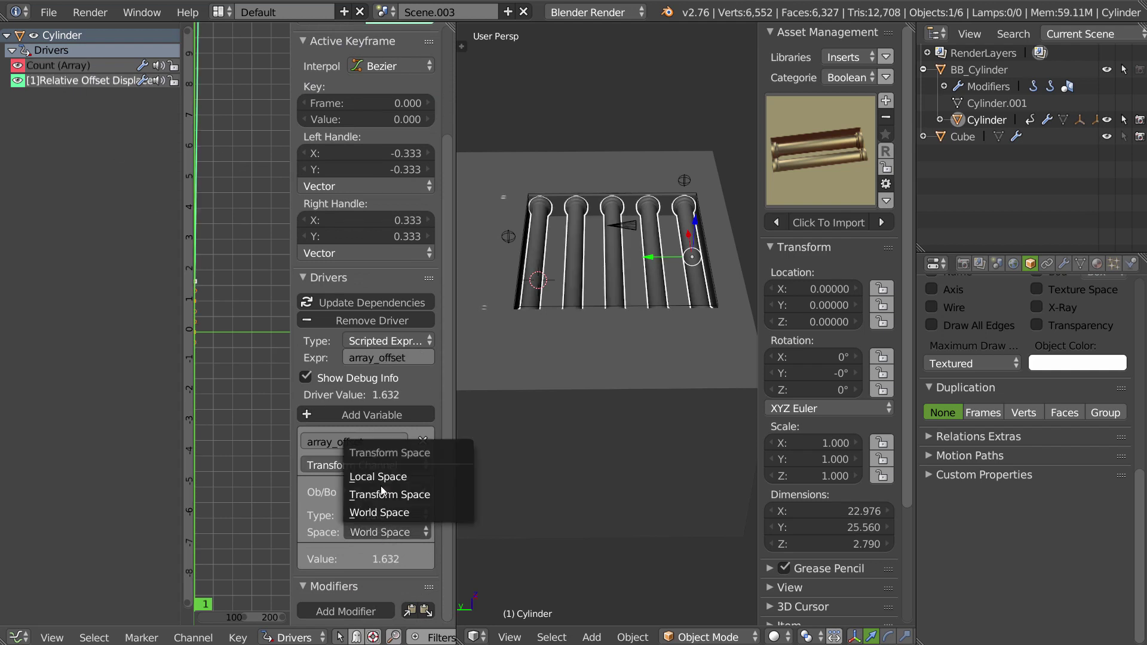
pyautogui.click(379, 475)
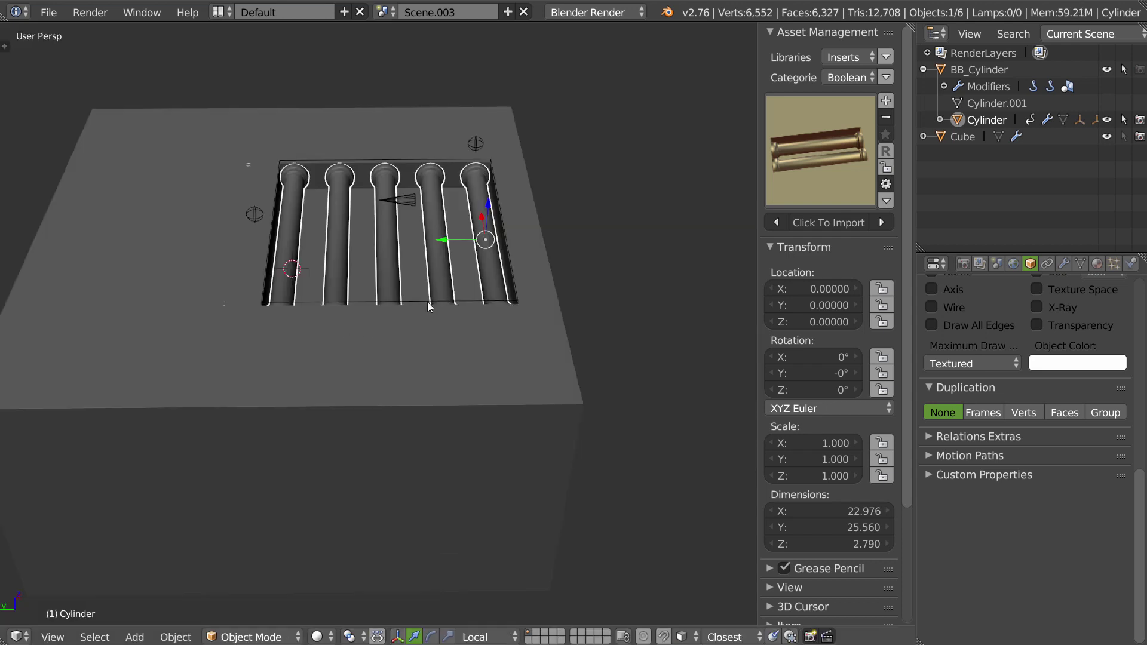
pyautogui.moveTo(428, 303)
pyautogui.mouseDown(button='middle')
pyautogui.moveTo(482, 274)
pyautogui.moveTo(505, 159)
pyautogui.mouseUp(button='middle')
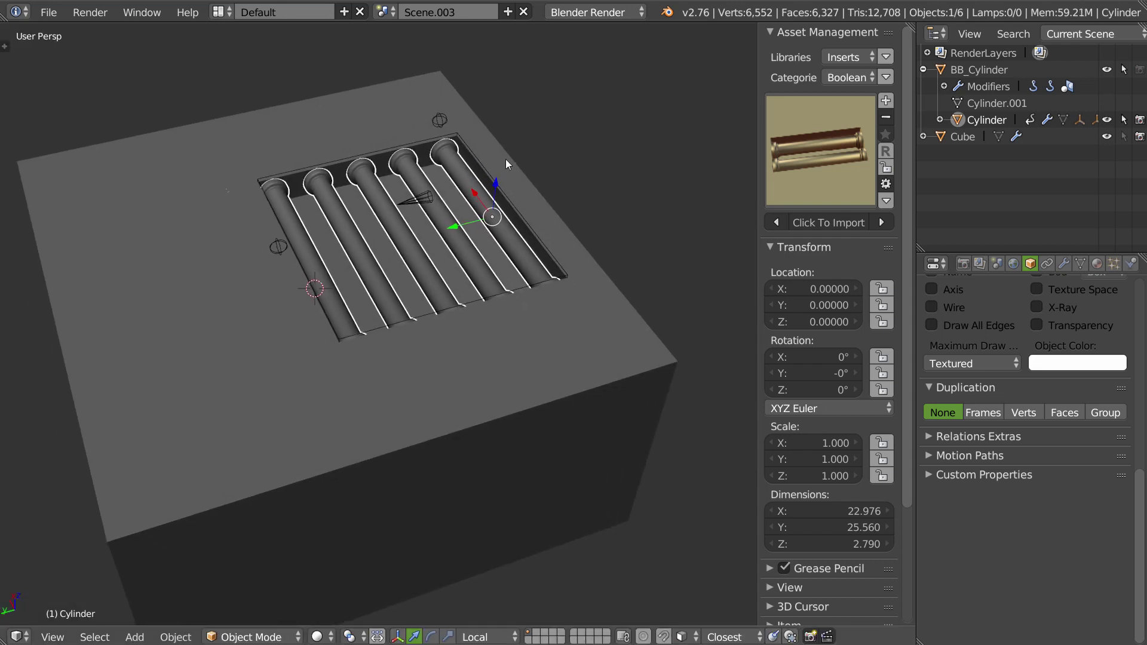
# Slide the insert along Y, move the end empty to X 6.39, and lengthen via Empty.001.
pyautogui.rightClick(473, 156)
pyautogui.moveTo(454, 227); pyautogui.dragTo(307, 258)
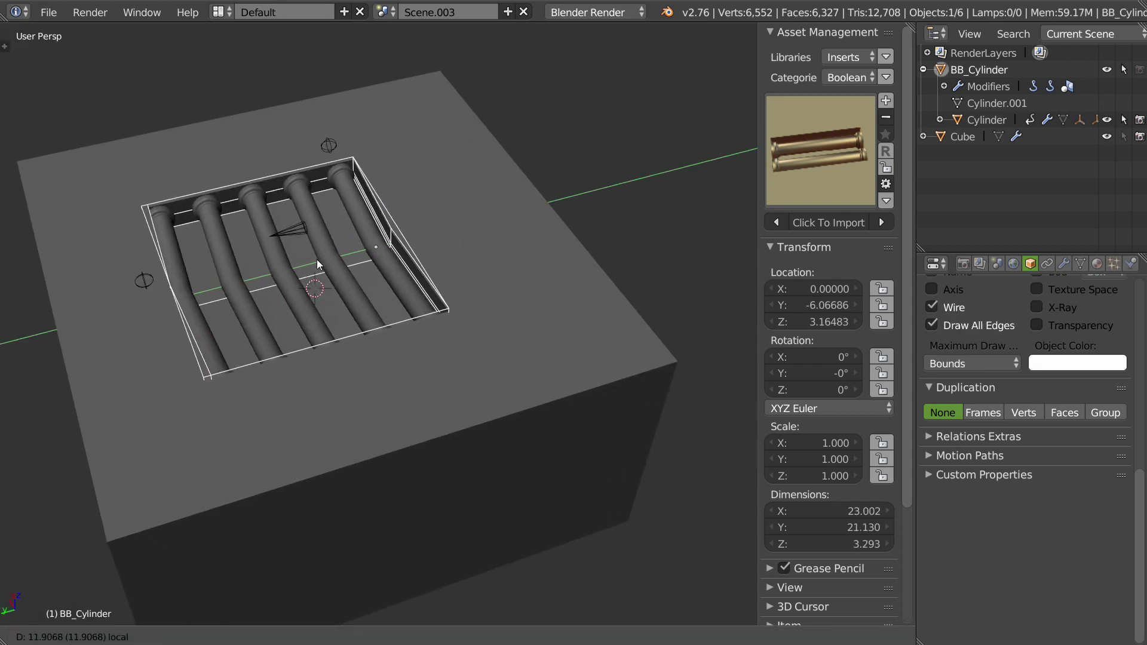
pyautogui.moveTo(307, 258)
pyautogui.keyDown('shift'); pyautogui.mouseDown(button='middle')
pyautogui.moveTo(498, 231)
pyautogui.moveTo(327, 142)
pyautogui.mouseUp(button='middle'); pyautogui.keyUp('shift')
pyautogui.rightClick(338, 128)
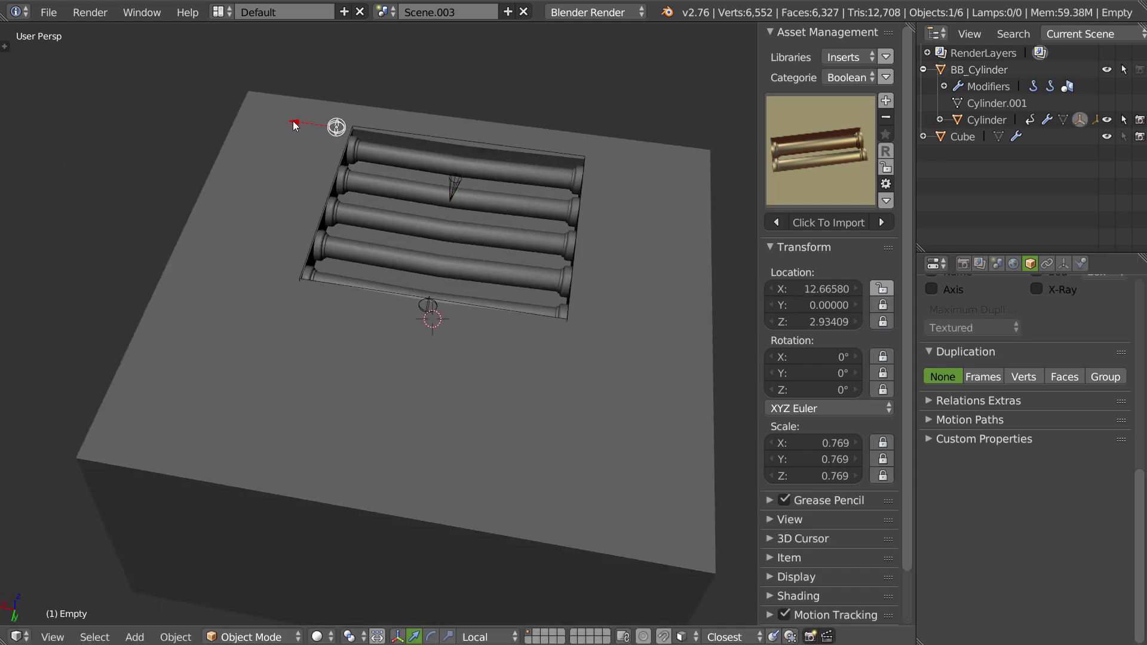
pyautogui.moveTo(294, 125); pyautogui.dragTo(350, 134)
pyautogui.moveTo(461, 212)
pyautogui.mouseDown(button='middle')
pyautogui.moveTo(363, 196)
pyautogui.moveTo(299, 233)
pyautogui.mouseUp(button='middle')
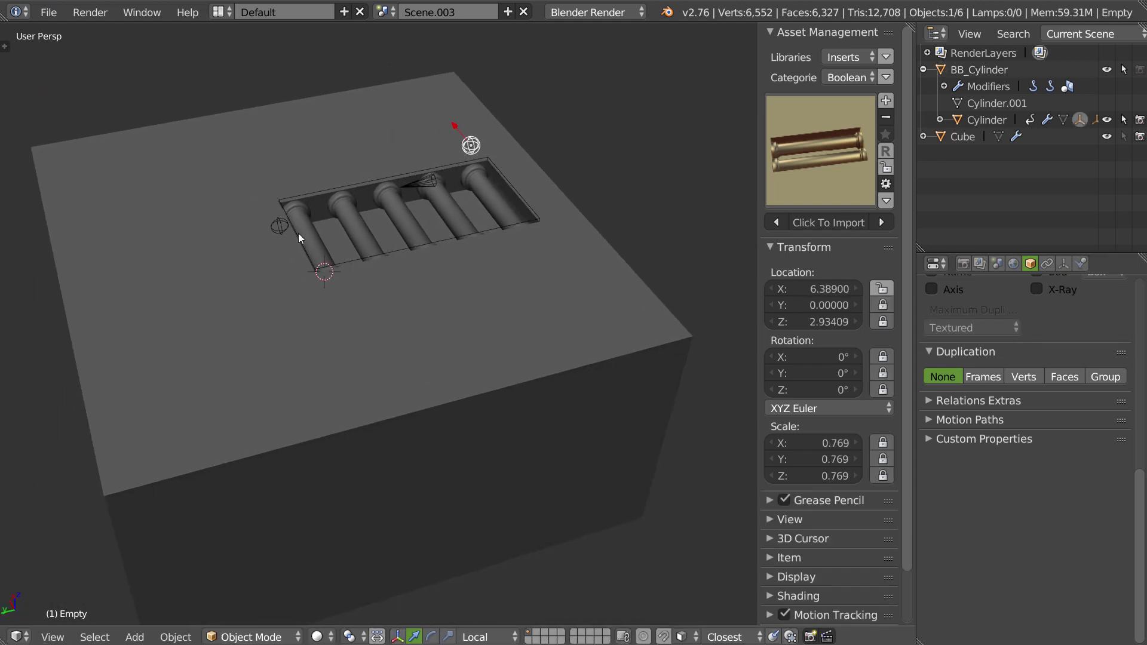
pyautogui.rightClick(284, 227)
pyautogui.moveTo(223, 237); pyautogui.dragTo(31, 301)
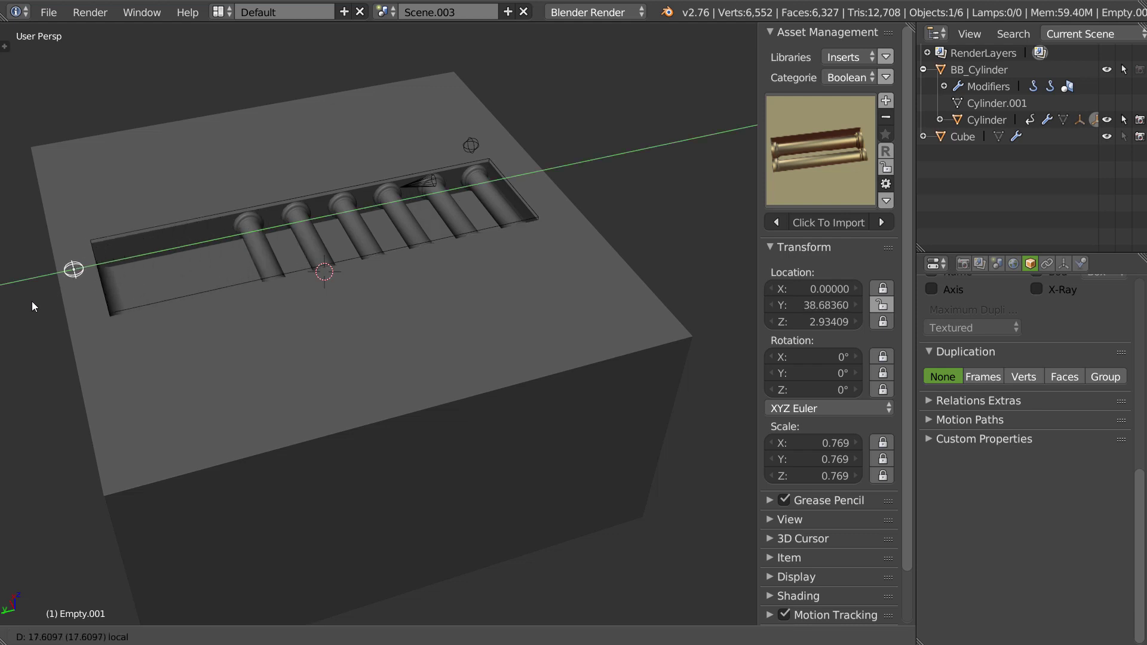
# Adjust the array cone: Y 11.02, Y scale 1.071, then Y 13.584.
pyautogui.rightClick(427, 182)
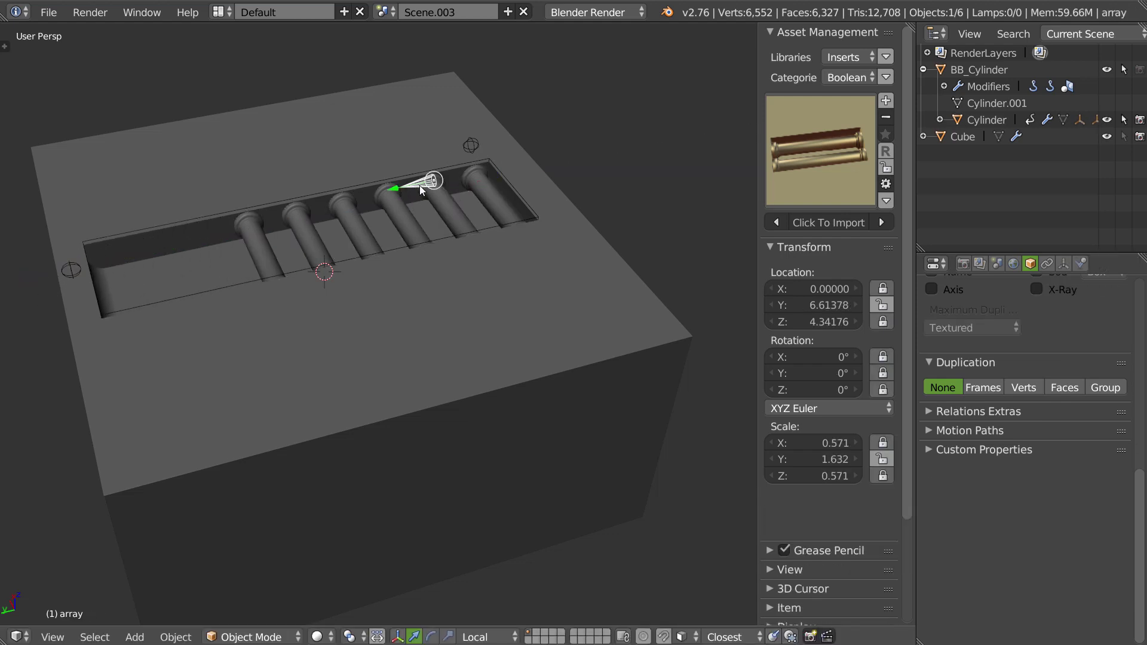
pyautogui.press('s')
pyautogui.press('y')
pyautogui.press('y')
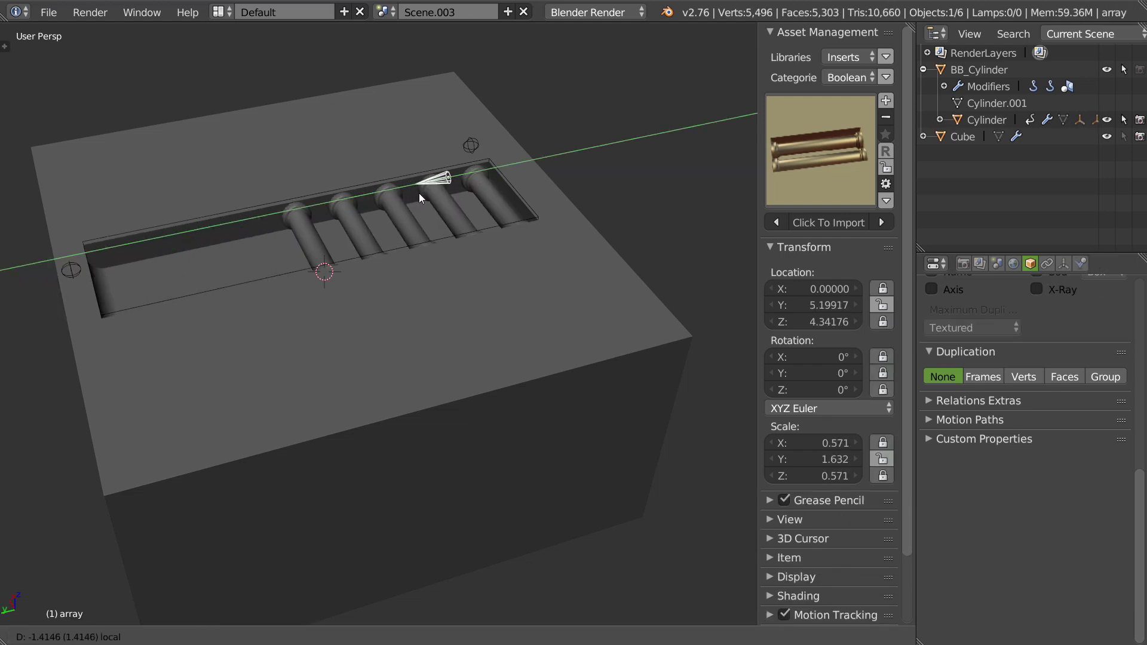
pyautogui.click(377, 232)
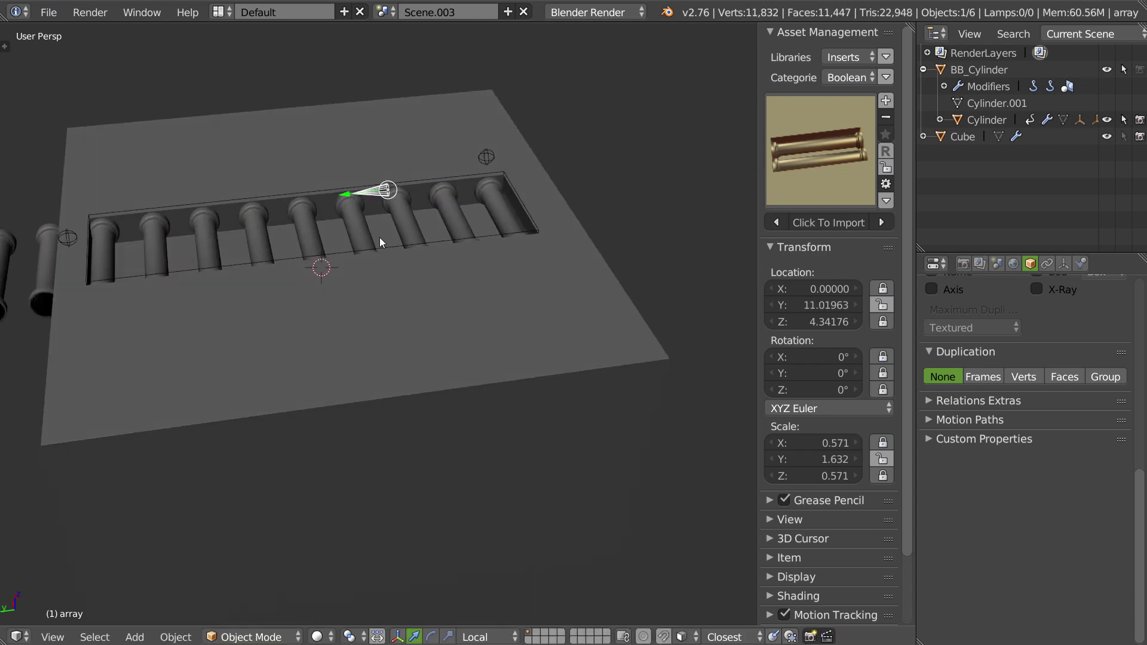
pyautogui.press('s')
pyautogui.press('y')
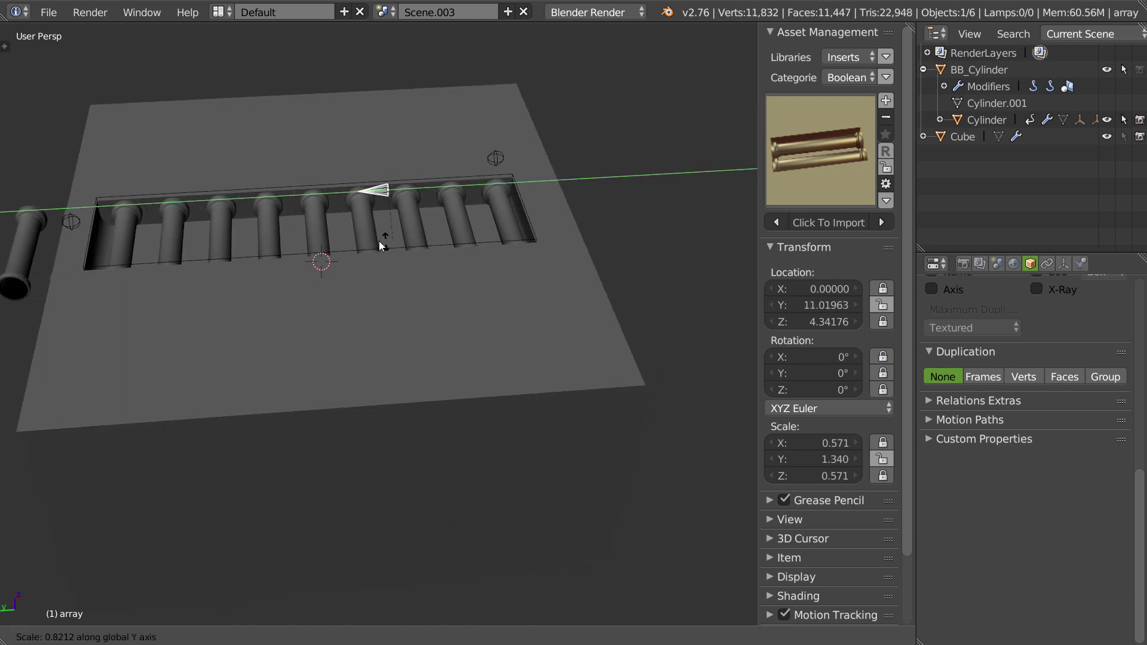
pyautogui.click(226, 197)
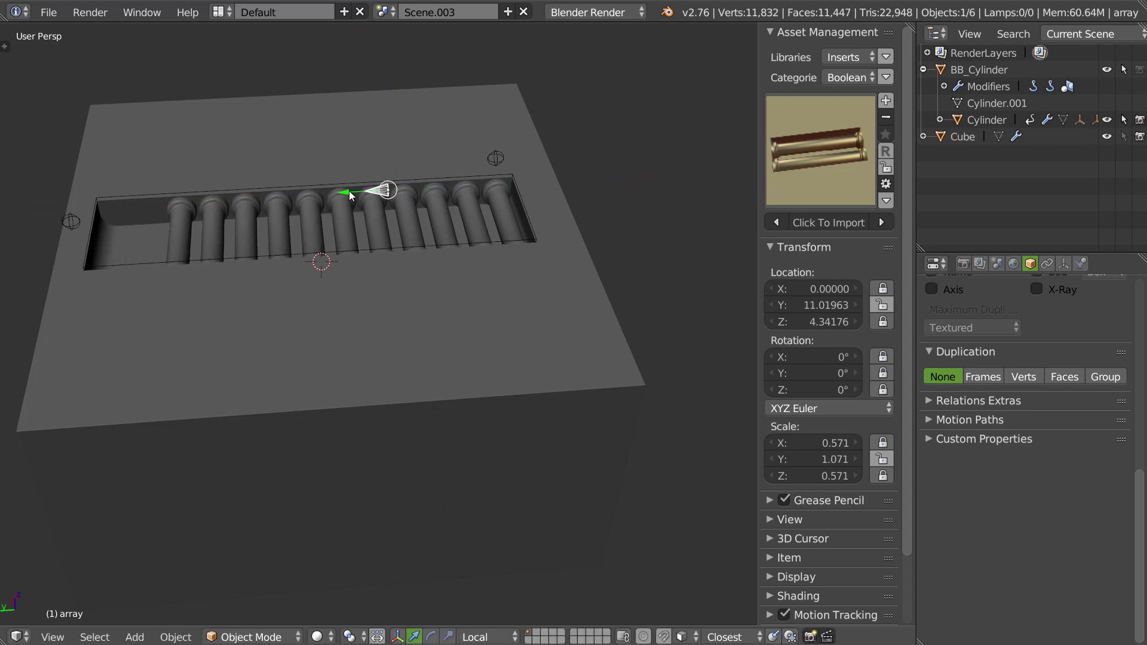
pyautogui.press('g')
pyautogui.press('y')
pyautogui.click(311, 194)
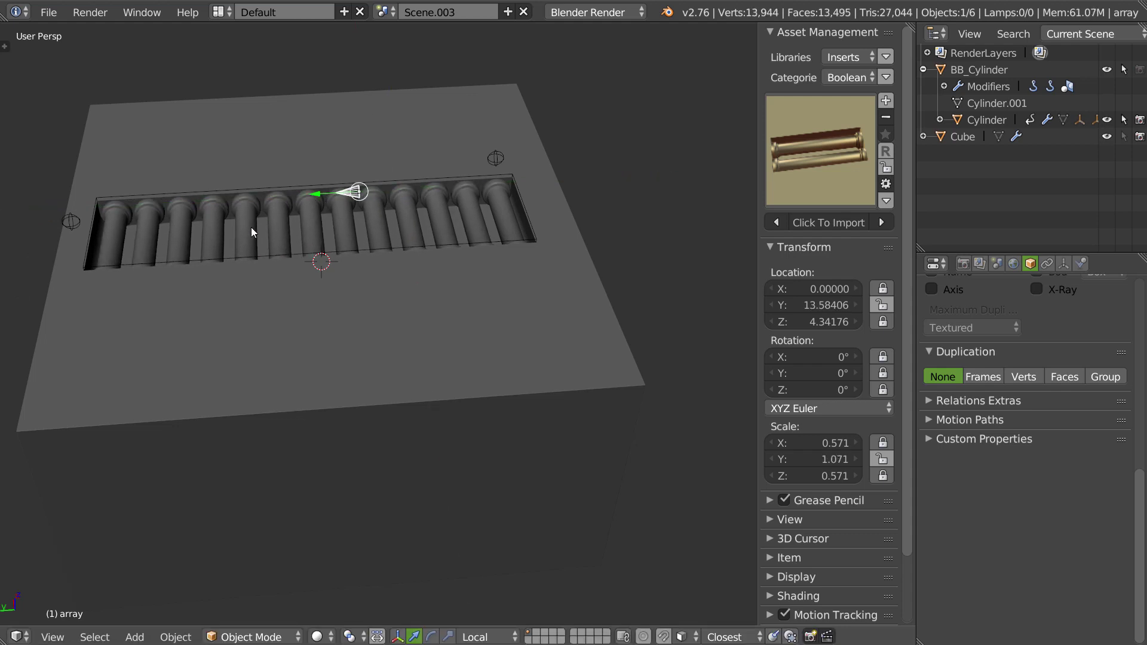
# Nudge Empty.001 slightly inward along Y and make BB_Cylinder unselectable.
pyautogui.moveTo(251, 227)
pyautogui.mouseDown(button='middle')
pyautogui.moveTo(239, 296)
pyautogui.moveTo(189, 212)
pyautogui.moveTo(418, 197)
pyautogui.moveTo(320, 223)
pyautogui.mouseUp(button='middle')
pyautogui.rightClick(188, 209)
pyautogui.press('g')
pyautogui.press('y')
pyautogui.click(159, 213)
pyautogui.rightClick(398, 204)
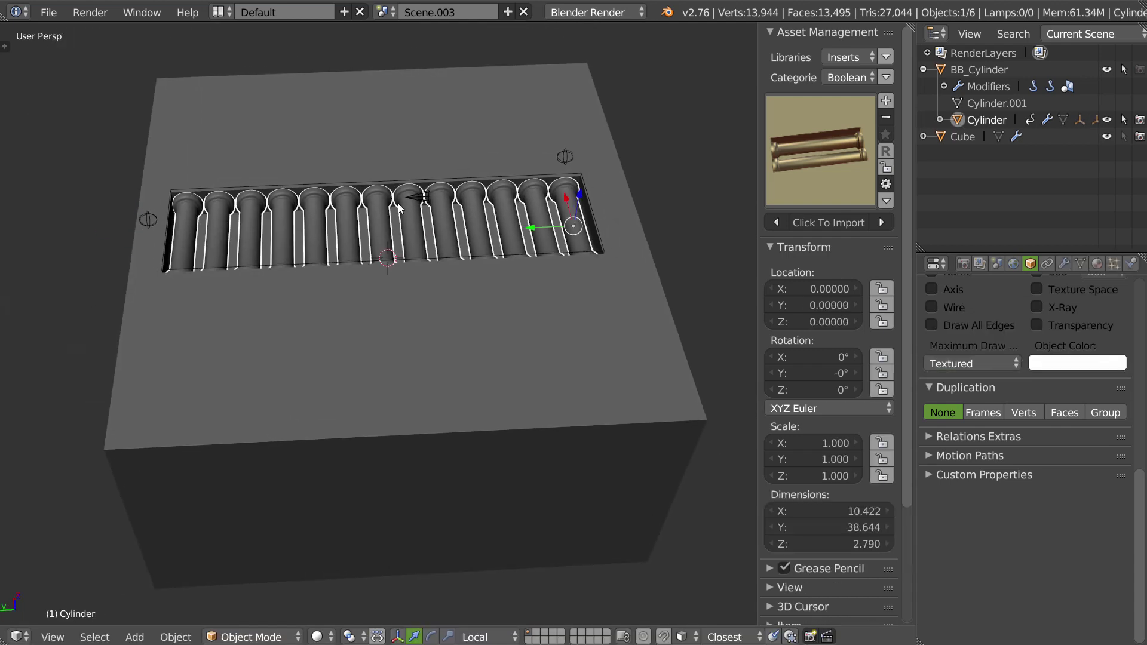
pyautogui.click(1124, 70)
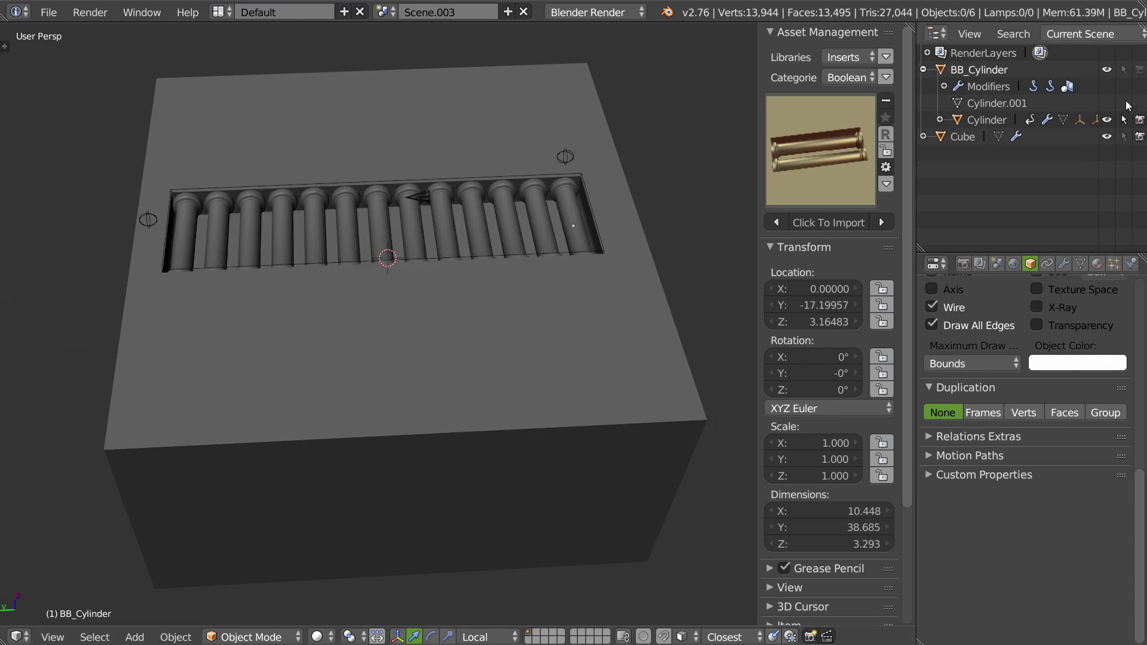
# Set the array cone to Y 8.095 with Y scale 1.825 for about eight cylinders.
pyautogui.rightClick(404, 227)
pyautogui.press('g')
pyautogui.press('y')
pyautogui.press('y')
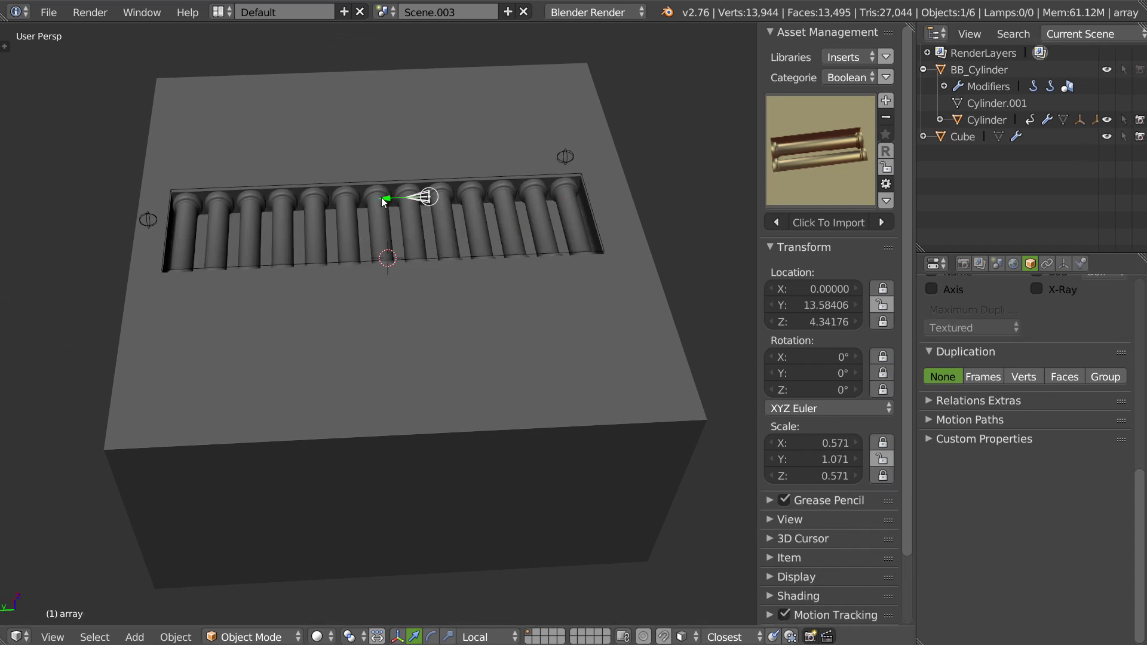
pyautogui.click(442, 202)
pyautogui.press('s')
pyautogui.press('y')
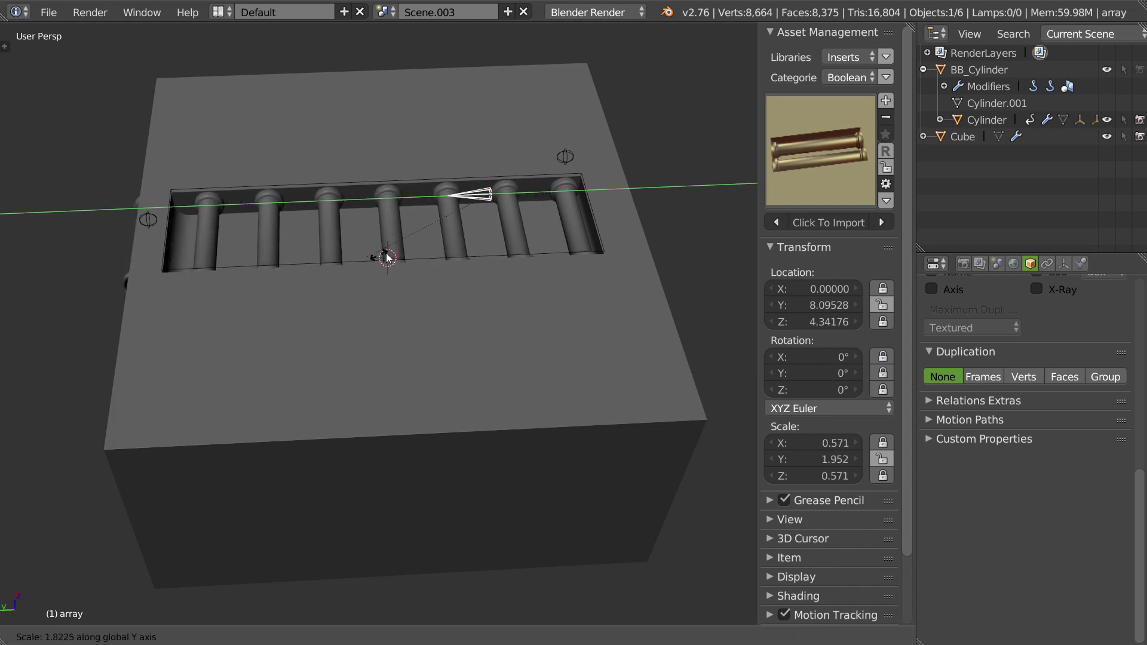
pyautogui.click(410, 253)
# Orbit to inspect the cylinder array, then open and dismiss the Shift+Ctrl+B pie menu.
pyautogui.moveTo(411, 252)
pyautogui.mouseDown(button='middle')
pyautogui.moveTo(477, 225)
pyautogui.moveTo(456, 203)
pyautogui.moveTo(448, 221)
pyautogui.moveTo(260, 214)
pyautogui.moveTo(569, 239)
pyautogui.moveTo(495, 228)
pyautogui.mouseUp(button='middle')
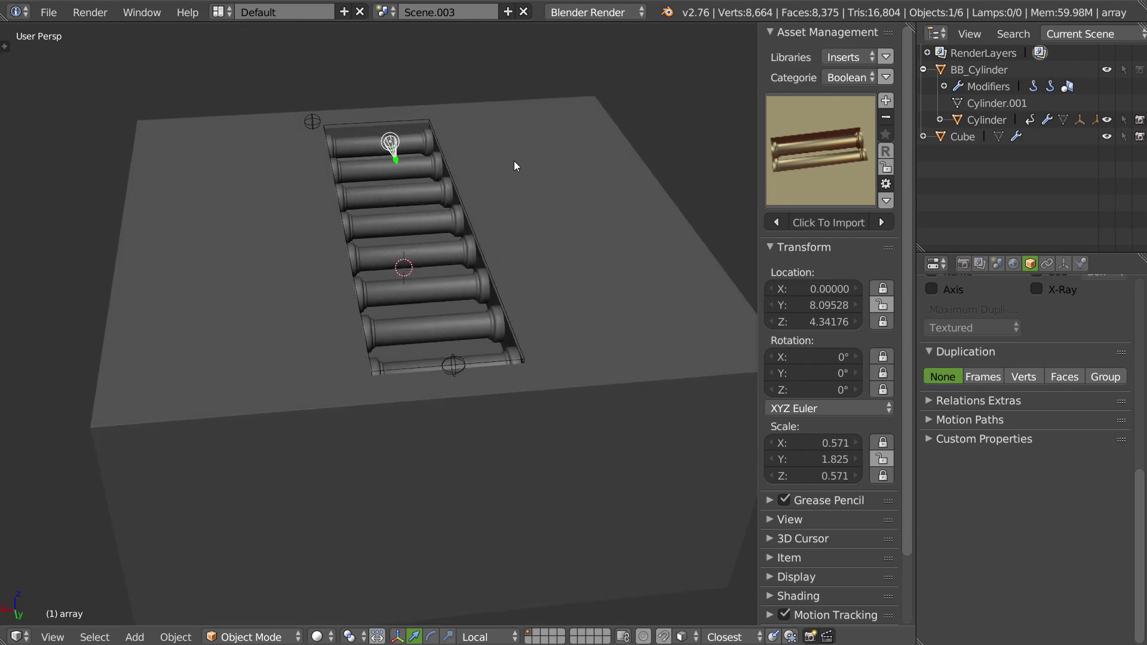
pyautogui.moveTo(513, 161); pyautogui.dragTo(564, 276, button='middle')
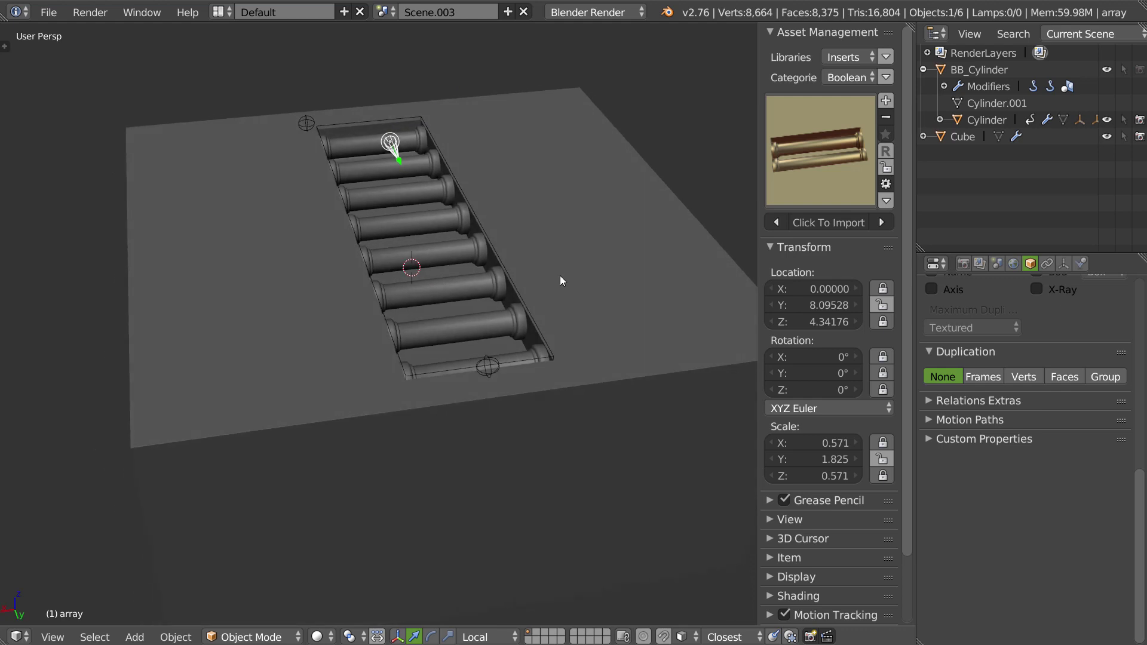
pyautogui.hotkey('shift', 'ctrl', 'b')
pyautogui.press('Escape')
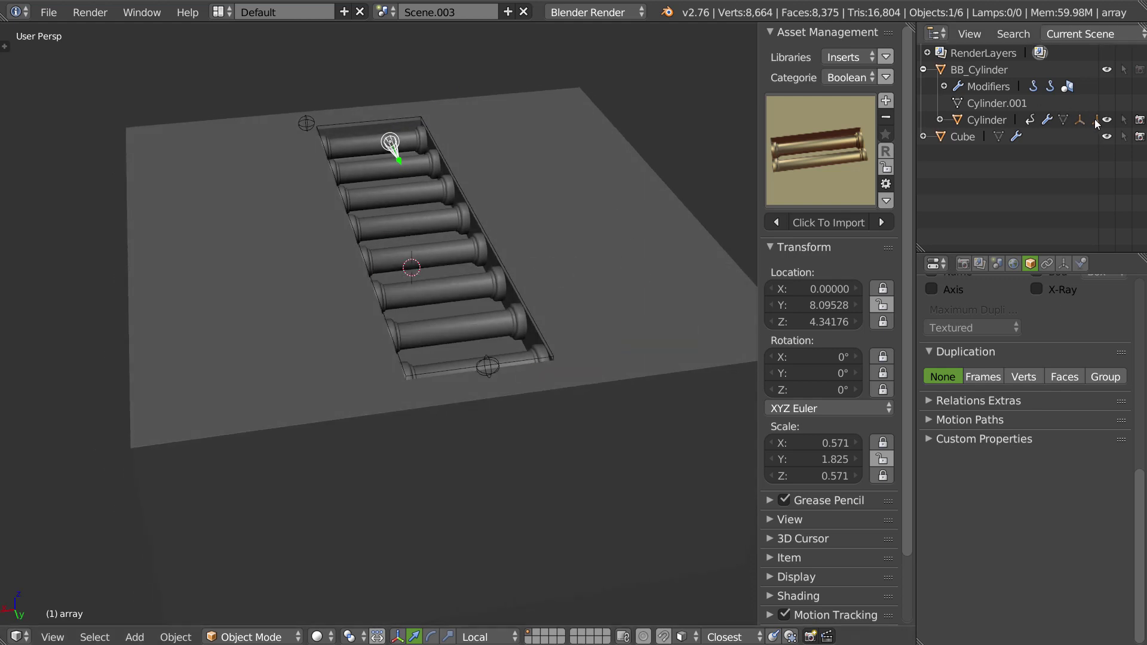
# Apply HardOps (C)Sharpen to the Cube.
pyautogui.rightClick(583, 237)
pyautogui.press('q')
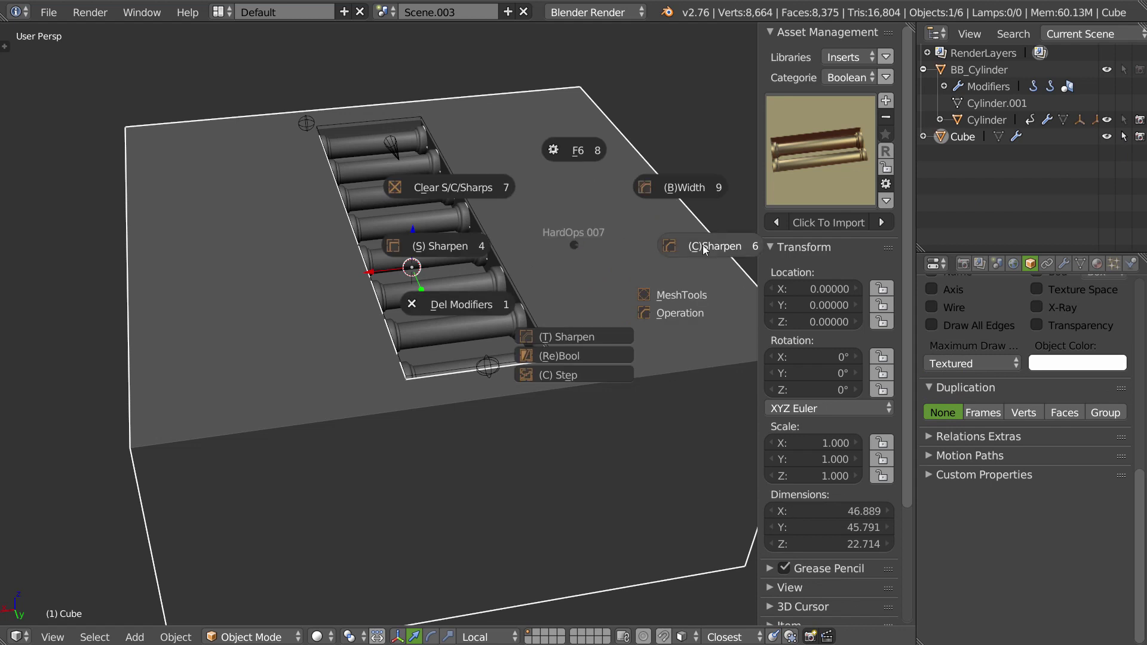
pyautogui.click(698, 248)
pyautogui.scroll(3, 550, 203)
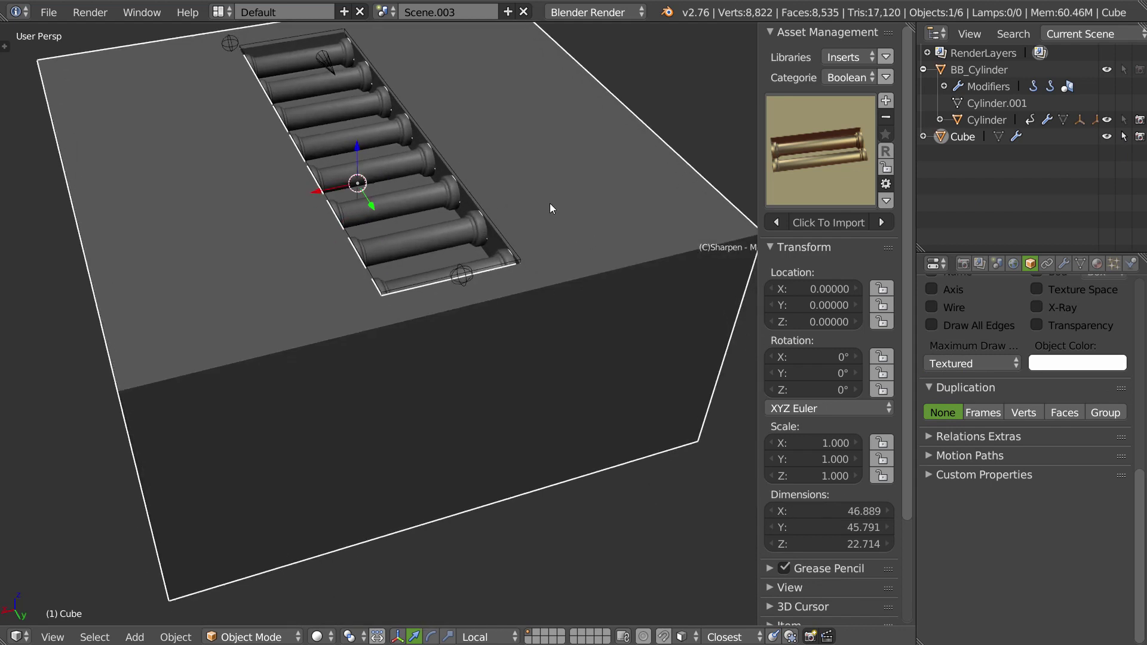
pyautogui.scroll(3, 521, 232)
# In Edit Mode, bevel the selected slot rim edges with Ctrl+B.
pyautogui.press('Tab')
pyautogui.scroll(-4, 476, 197)
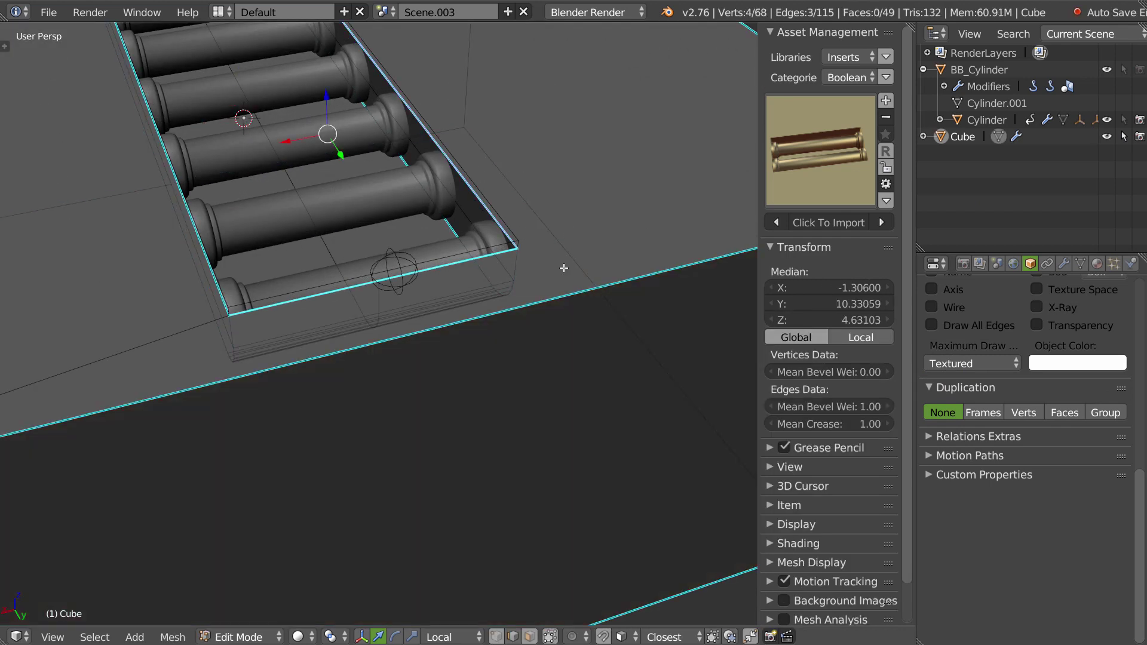
pyautogui.rightClick(488, 324)
pyautogui.keyDown('shift'); pyautogui.moveTo(488, 324); pyautogui.dragTo(511, 353, button='middle'); pyautogui.keyUp('shift')
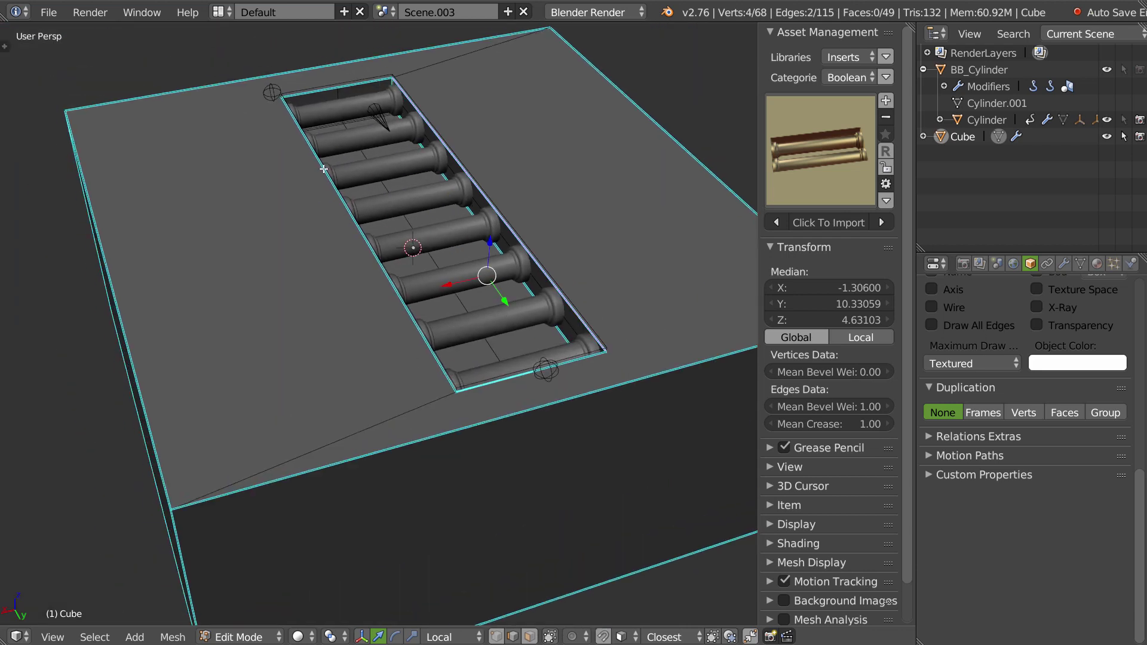
pyautogui.keyDown('shift'); pyautogui.rightClick(338, 93); pyautogui.keyUp('shift')
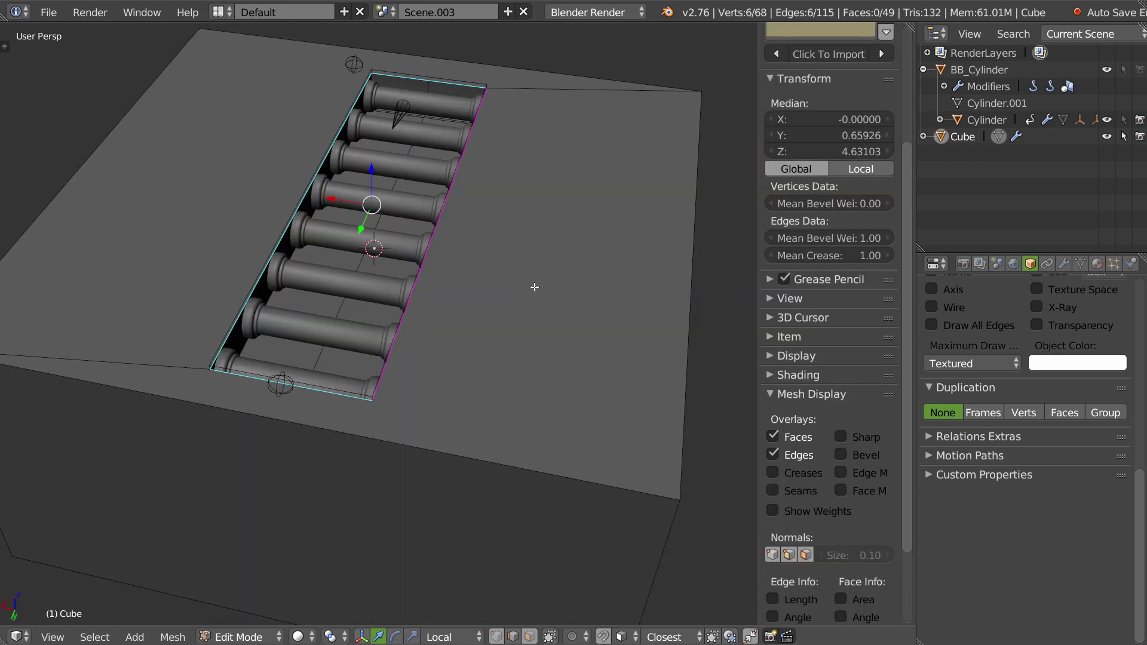
pyautogui.hotkey('ctrl', 'b')
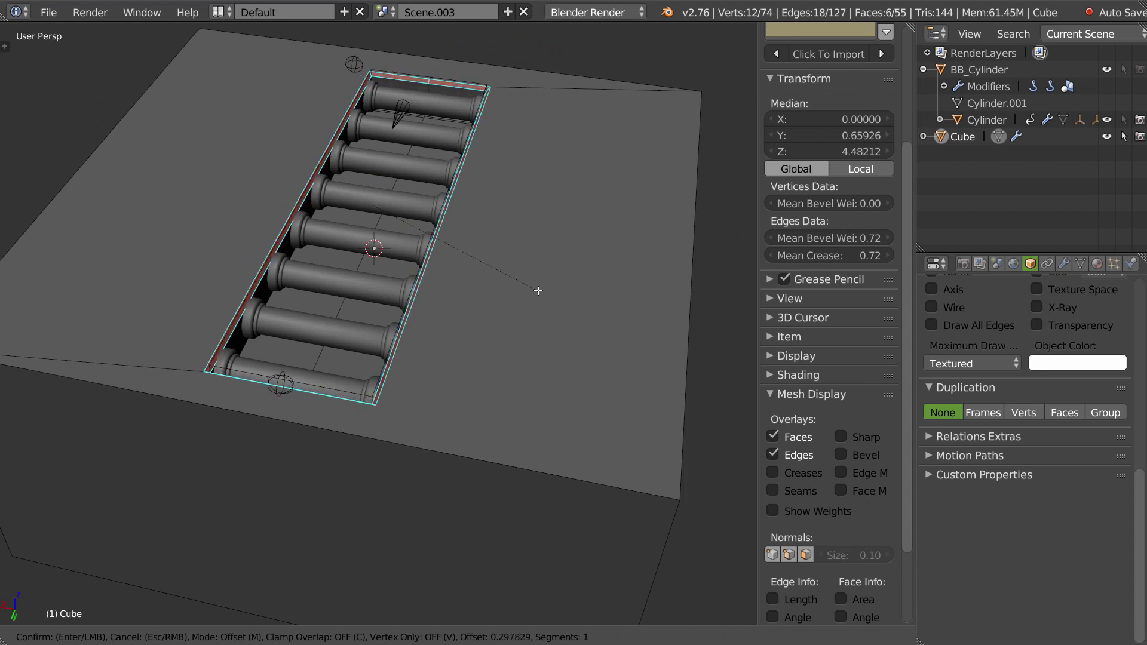
pyautogui.click(540, 294)
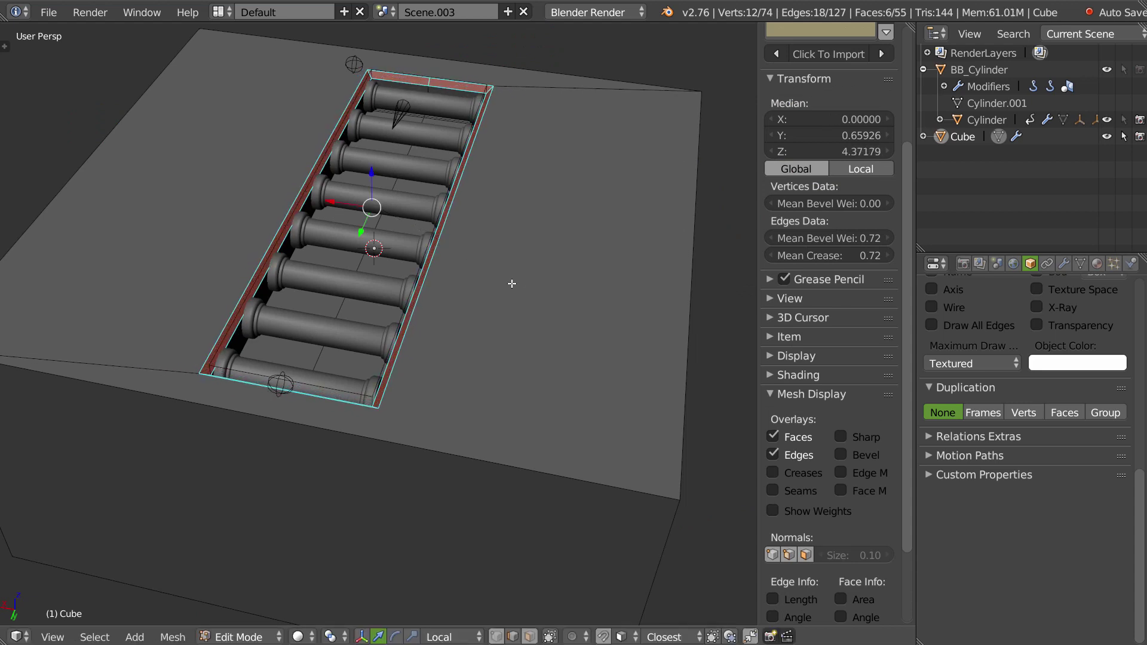
# Try extruding the top faces, cancel it, adjust the selection, and return to Object Mode.
pyautogui.rightClick(547, 274)
pyautogui.keyDown('shift'); pyautogui.rightClick(249, 141); pyautogui.keyUp('shift')
pyautogui.moveTo(249, 141); pyautogui.dragTo(373, 169, button='middle')
pyautogui.press('e')
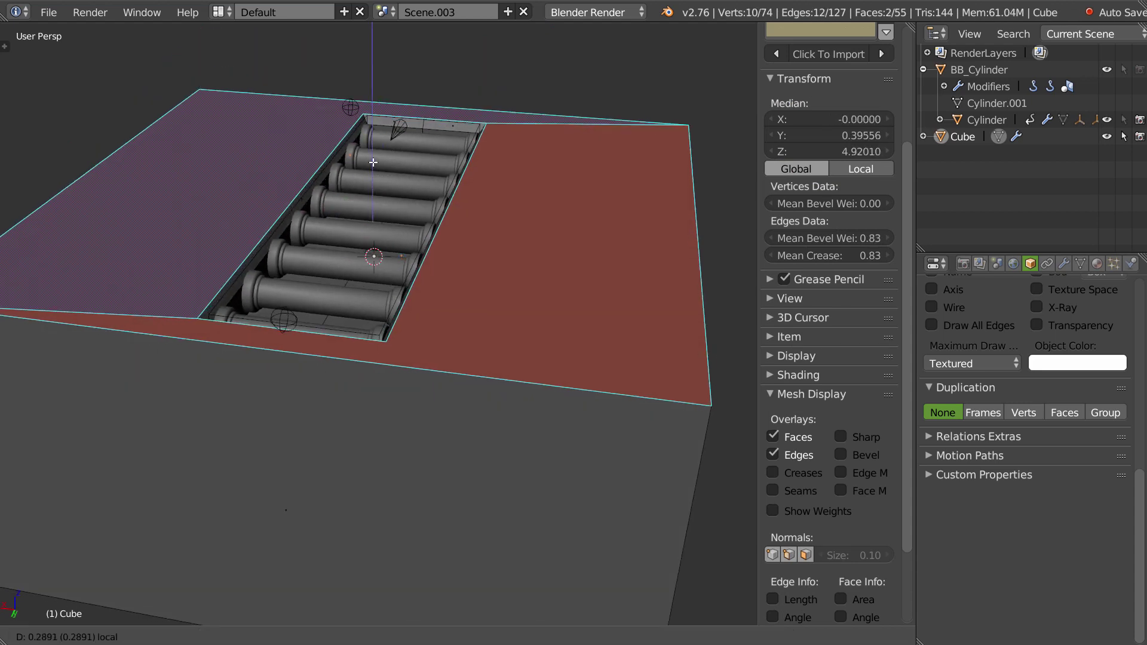
pyautogui.rightClick(373, 161)
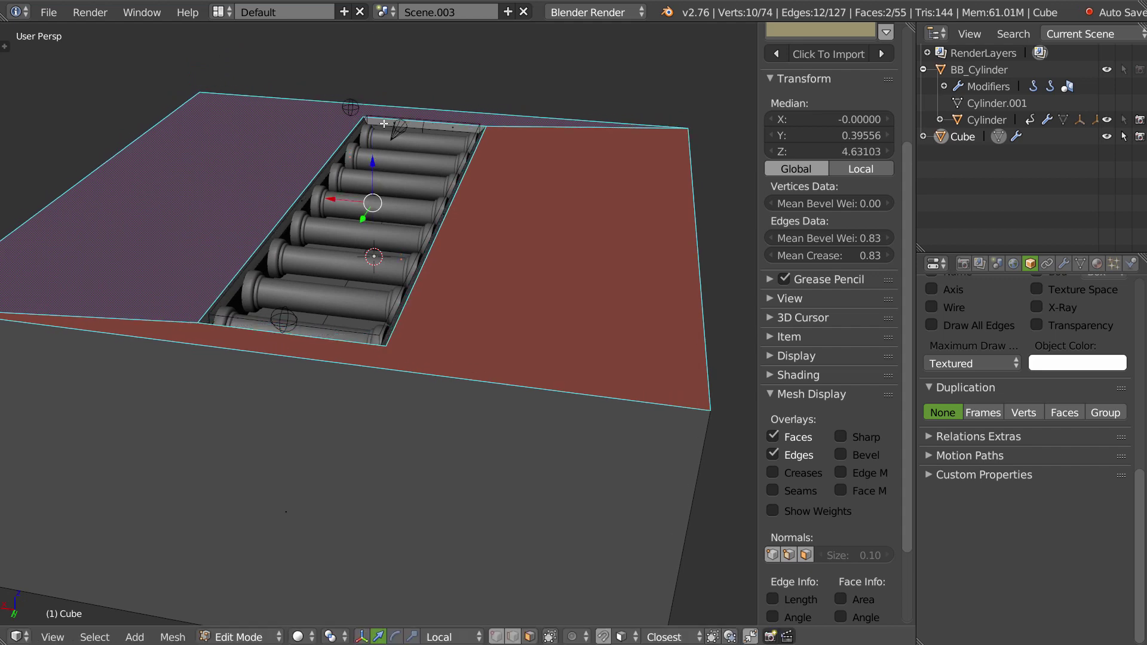
pyautogui.hotkey('ctrl', 'l')
pyautogui.scroll(-3, 384, 123)
pyautogui.scroll(-2, 512, 225)
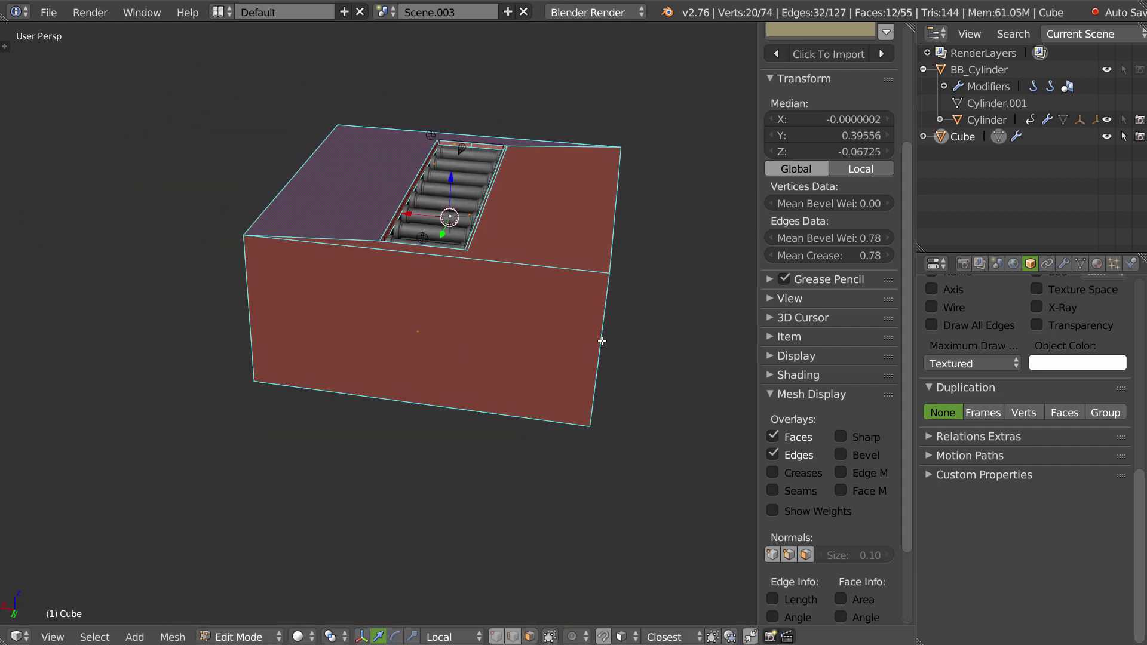
pyautogui.keyDown('shift'); pyautogui.rightClick(602, 341); pyautogui.keyUp('shift')
pyautogui.scroll(4, 488, 165)
pyautogui.moveTo(477, 155)
pyautogui.mouseDown(button='middle')
pyautogui.moveTo(562, 208)
pyautogui.moveTo(523, 259)
pyautogui.moveTo(455, 239)
pyautogui.moveTo(472, 230)
pyautogui.mouseUp(button='middle')
pyautogui.press('Tab')
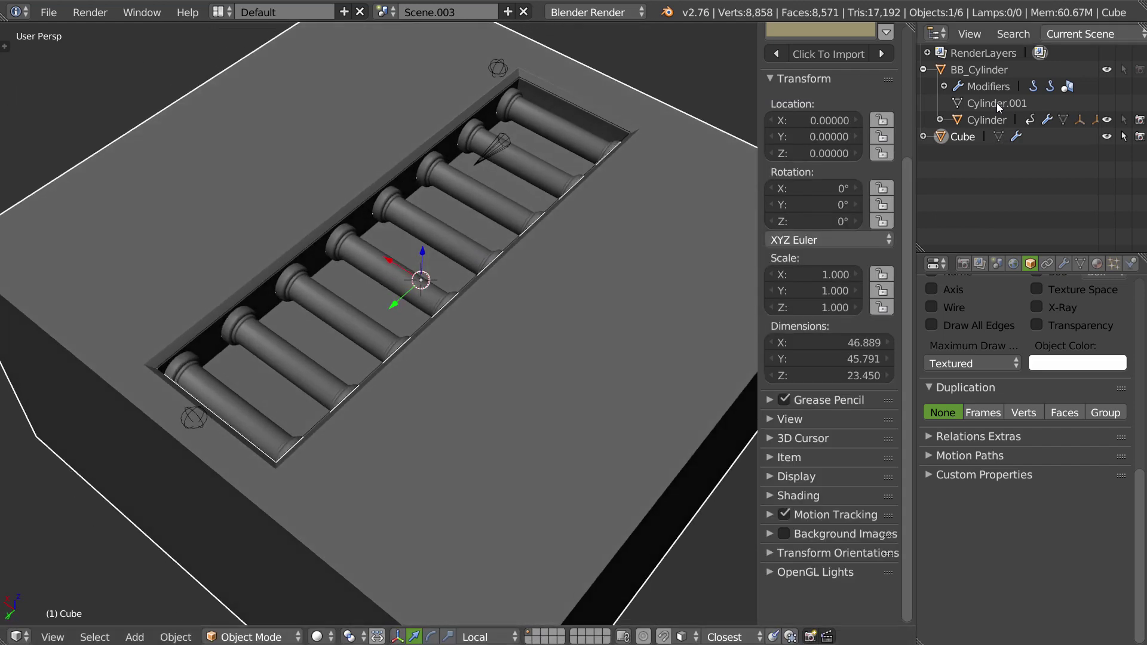
# Hide Empty, Empty.001, the array and BB_Cylinder in the Outliner.
pyautogui.click(940, 120)
pyautogui.scroll(-1, 1077, 194)
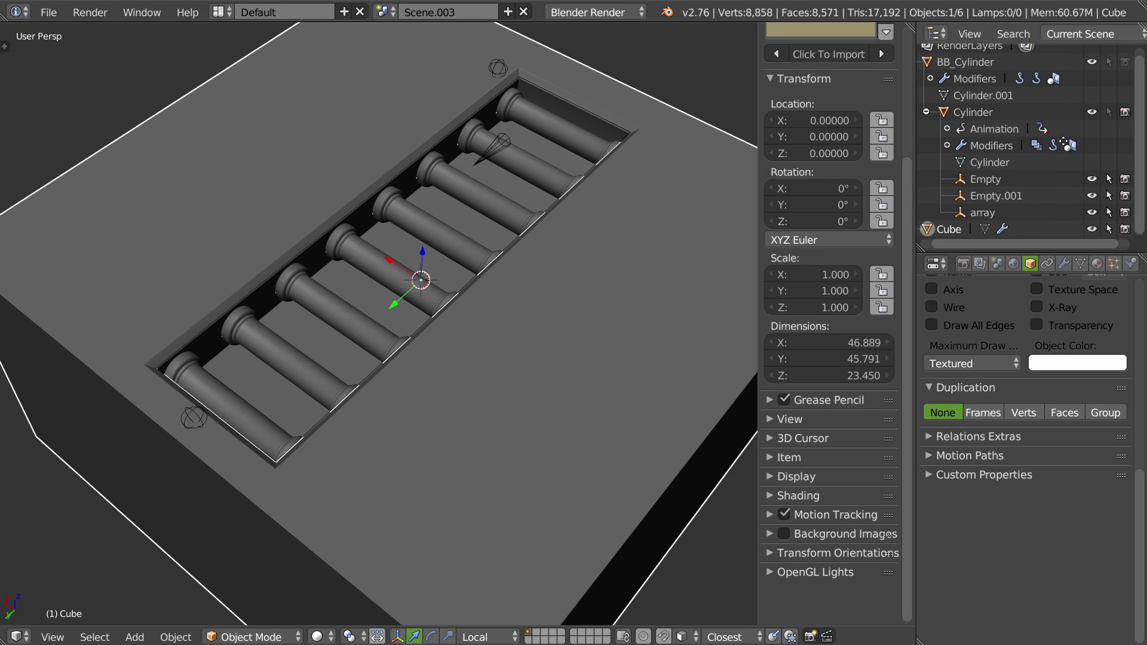
pyautogui.moveTo(1091, 180); pyautogui.dragTo(1092, 213)
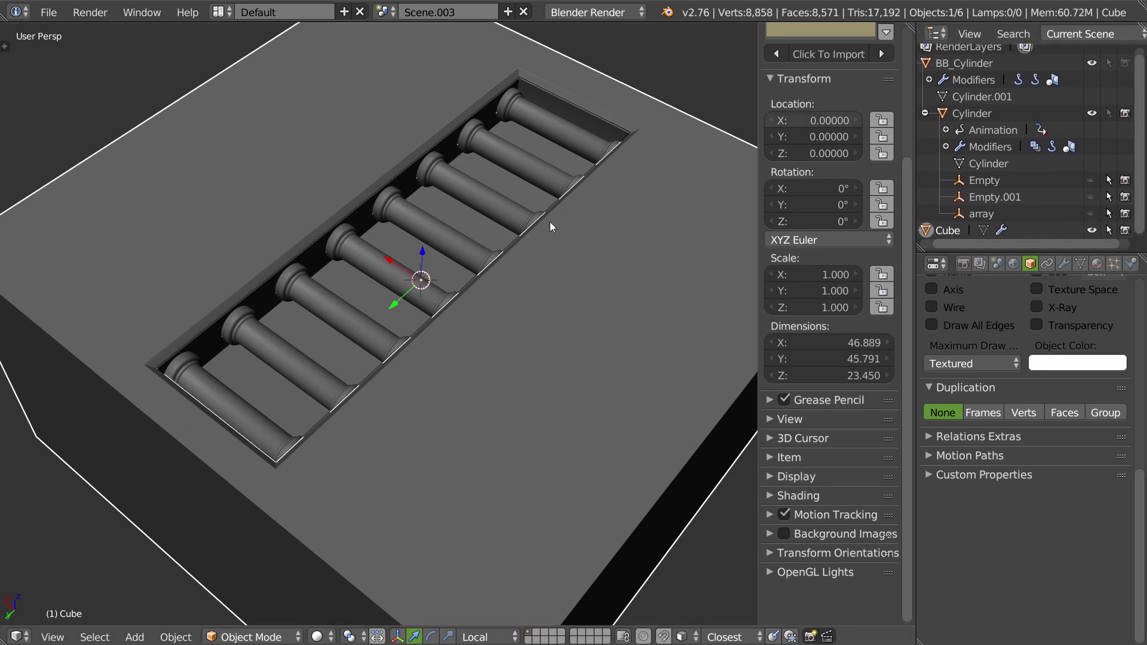
pyautogui.moveTo(1108, 83); pyautogui.dragTo(1117, 90, button='middle')
pyautogui.click(1092, 71)
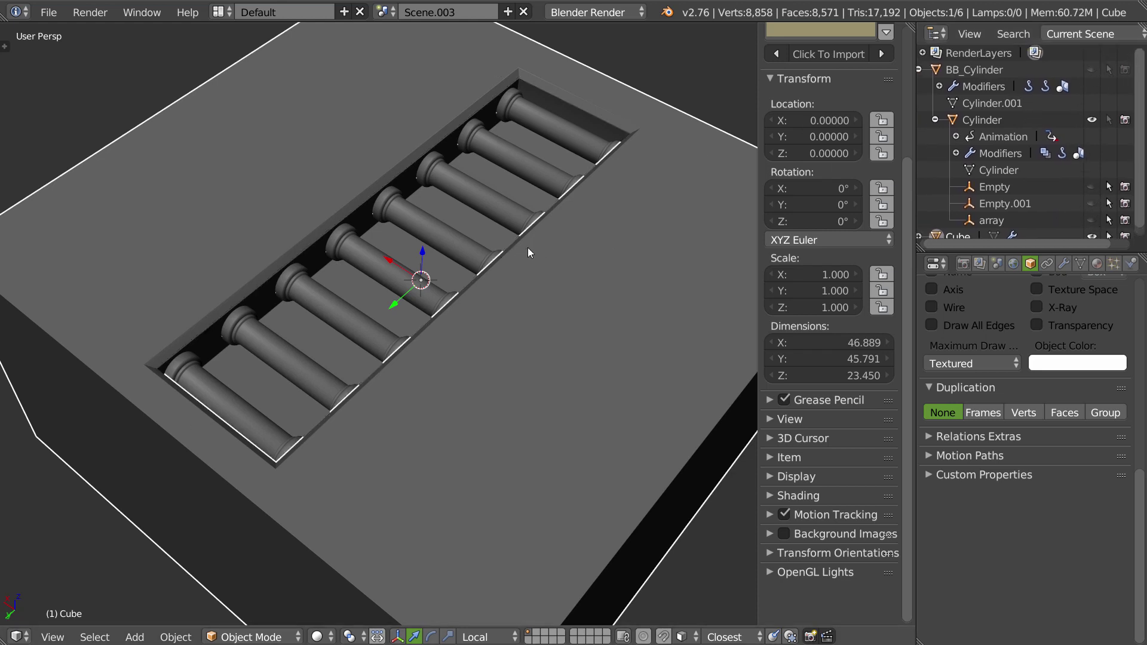
# Orbit around the finished cube slot and bring up the scene list.
pyautogui.moveTo(528, 247)
pyautogui.mouseDown(button='middle')
pyautogui.moveTo(707, 234)
pyautogui.moveTo(811, 243)
pyautogui.moveTo(806, 265)
pyautogui.mouseUp(button='middle')
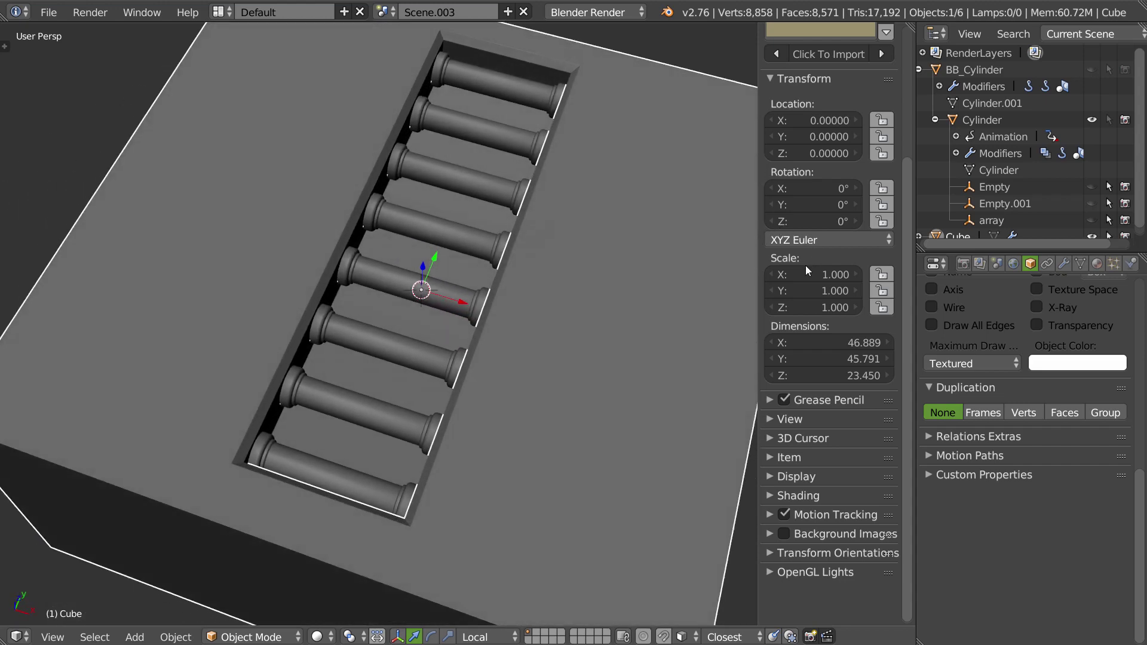
pyautogui.scroll(-3, 558, 245)
pyautogui.moveTo(558, 245)
pyautogui.mouseDown(button='middle')
pyautogui.moveTo(508, 288)
pyautogui.moveTo(468, 284)
pyautogui.moveTo(478, 273)
pyautogui.mouseUp(button='middle')
pyautogui.scroll(6, 830, 299)
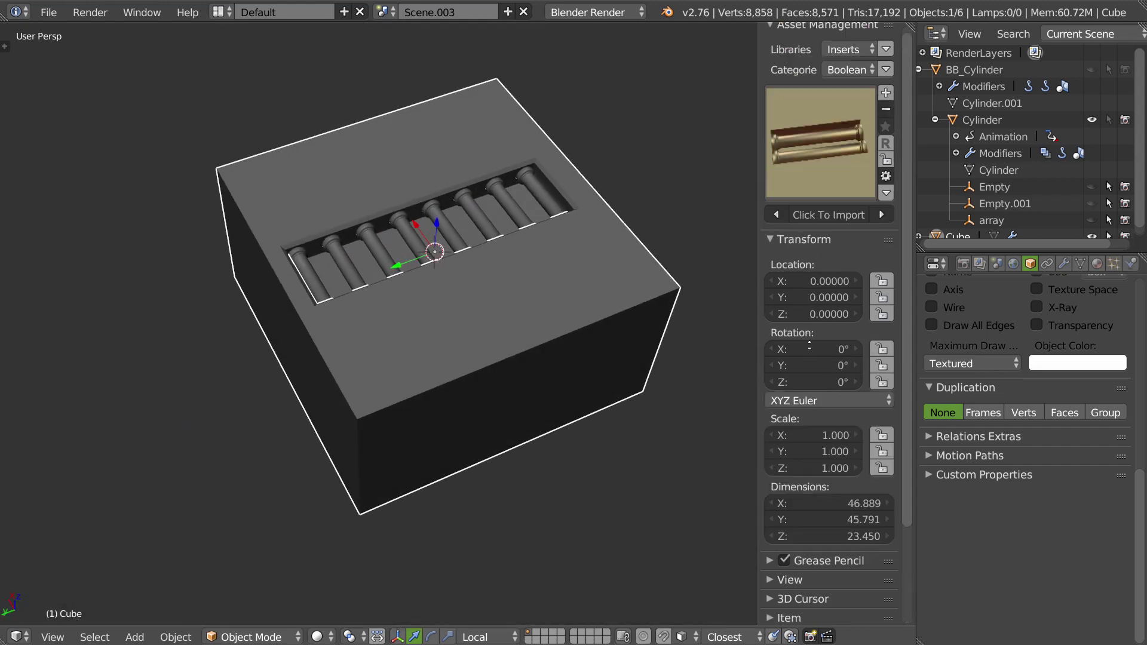
pyautogui.click(385, 12)
# Switch to the Scene scene and lower the slatted table with its height arrow.
pyautogui.click(412, 36)
pyautogui.scroll(-5, 461, 232)
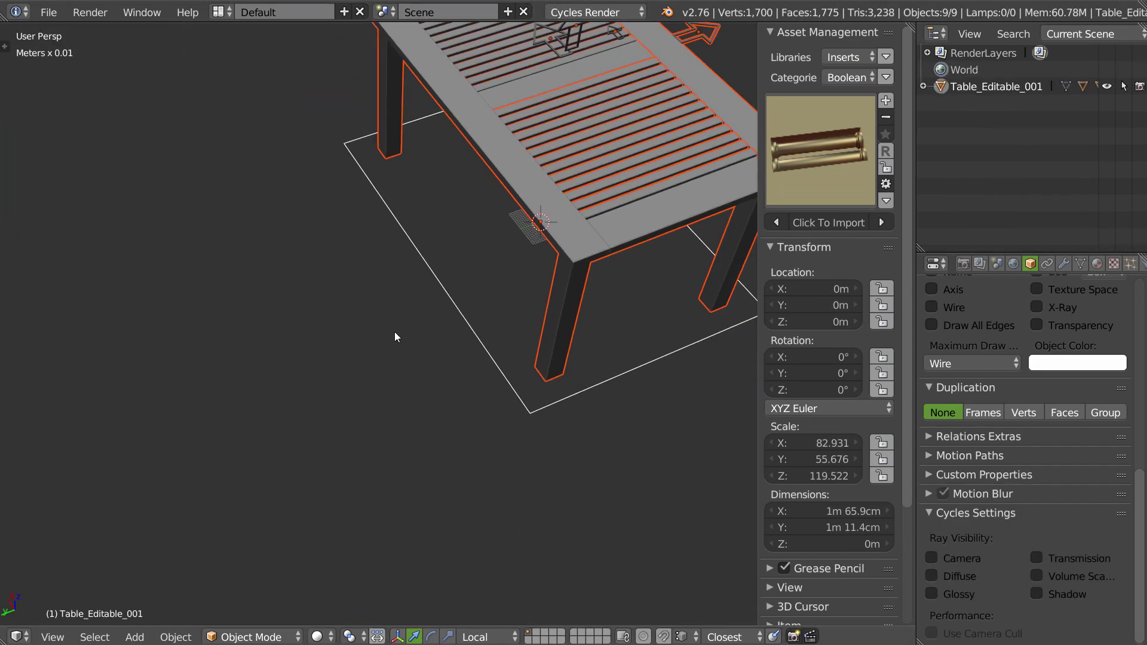
pyautogui.moveTo(395, 332)
pyautogui.mouseDown(button='middle')
pyautogui.moveTo(473, 307)
pyautogui.moveTo(338, 289)
pyautogui.moveTo(431, 278)
pyautogui.moveTo(432, 346)
pyautogui.moveTo(419, 214)
pyautogui.mouseUp(button='middle')
pyautogui.rightClick(445, 354)
pyautogui.rightClick(410, 210)
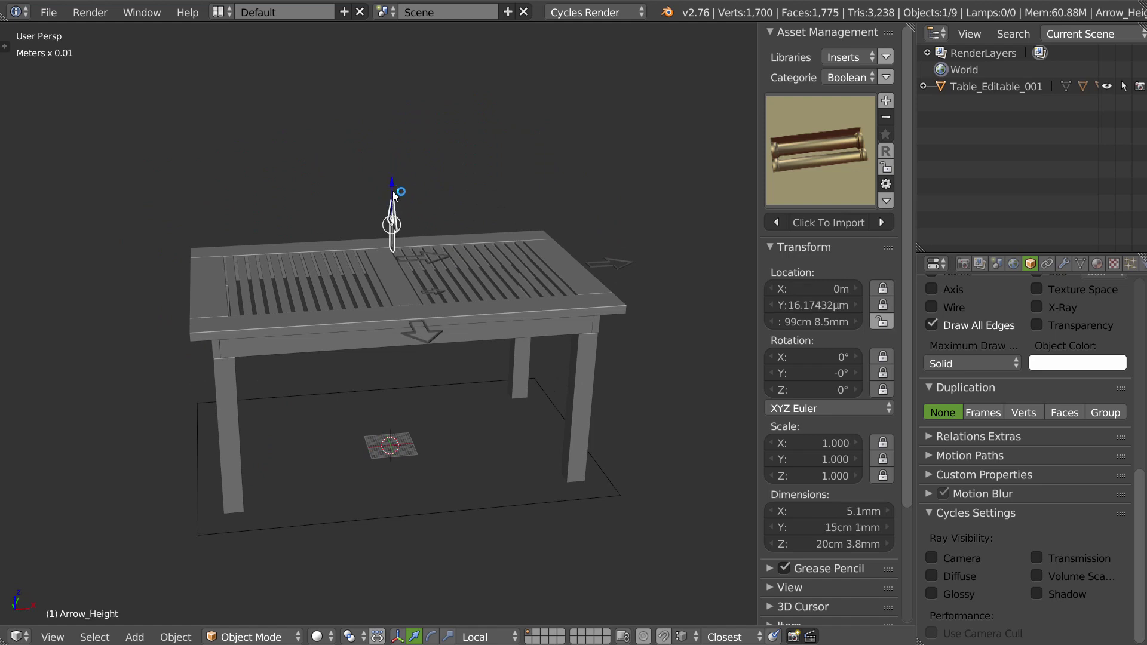
pyautogui.moveTo(393, 191); pyautogui.dragTo(392, 256)
# Lengthen the table and widen its slats using the length and slat-width arrows.
pyautogui.moveTo(392, 256); pyautogui.dragTo(634, 273, button='middle')
pyautogui.rightClick(633, 278)
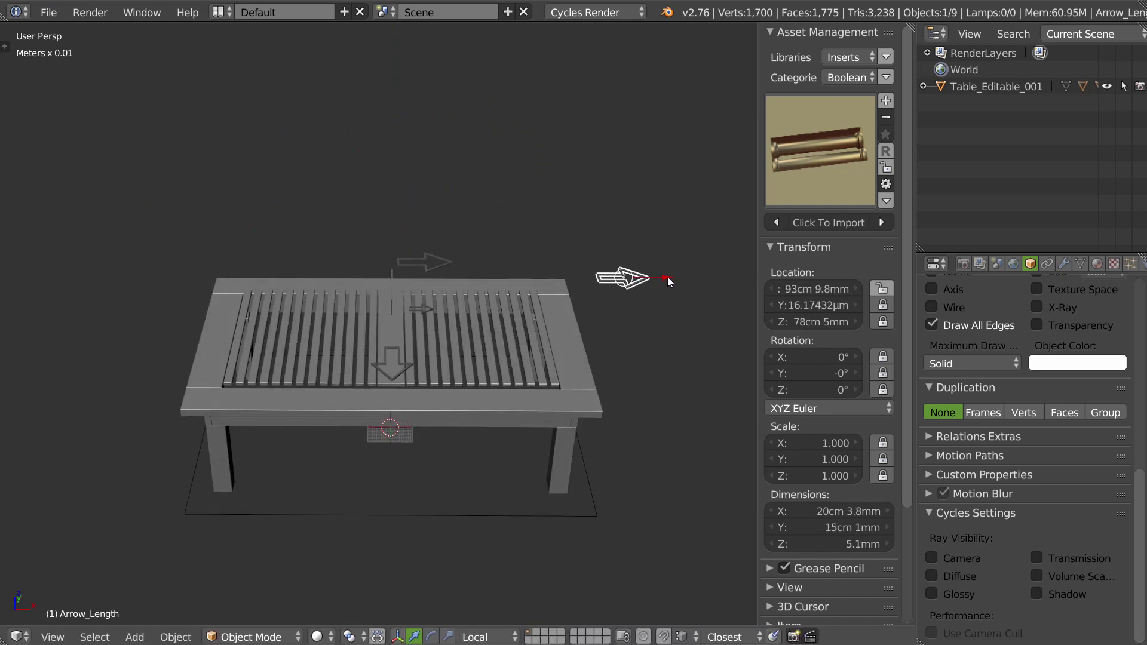
pyautogui.moveTo(668, 277); pyautogui.dragTo(722, 280)
pyautogui.moveTo(722, 279); pyautogui.dragTo(425, 306, button='middle')
pyautogui.rightClick(422, 303)
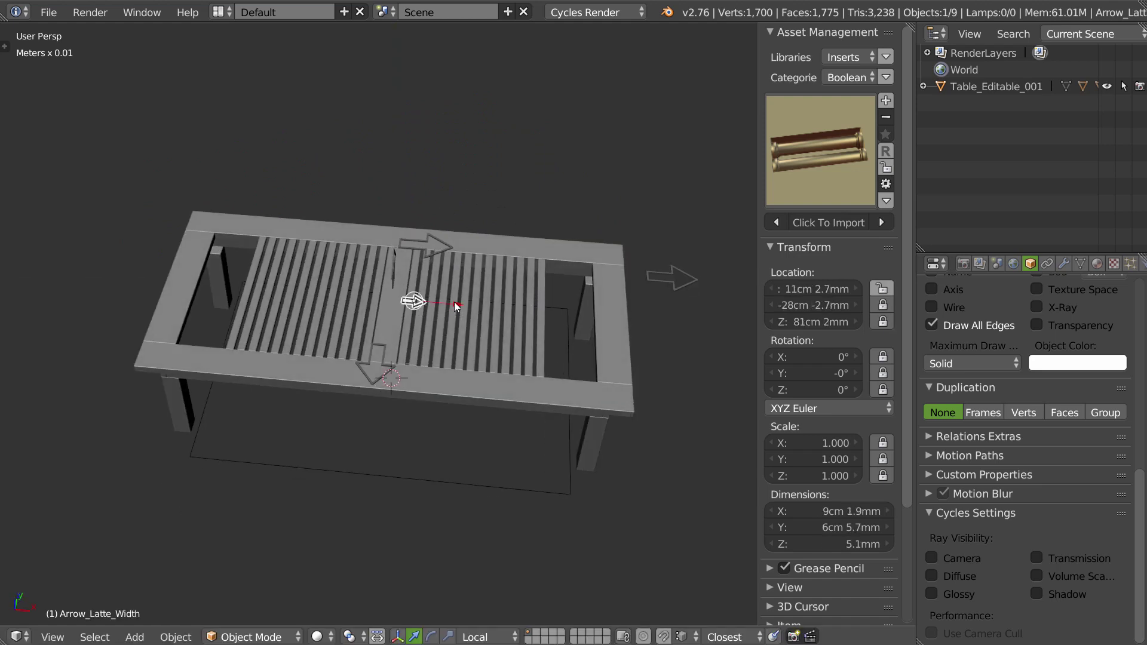
pyautogui.moveTo(423, 303)
pyautogui.mouseDown()
pyautogui.moveTo(460, 310)
pyautogui.moveTo(444, 306)
pyautogui.mouseUp()
# Browse the Boolean insert thumbnails and open the asset library list.
pyautogui.moveTo(427, 269); pyautogui.dragTo(477, 243, button='middle')
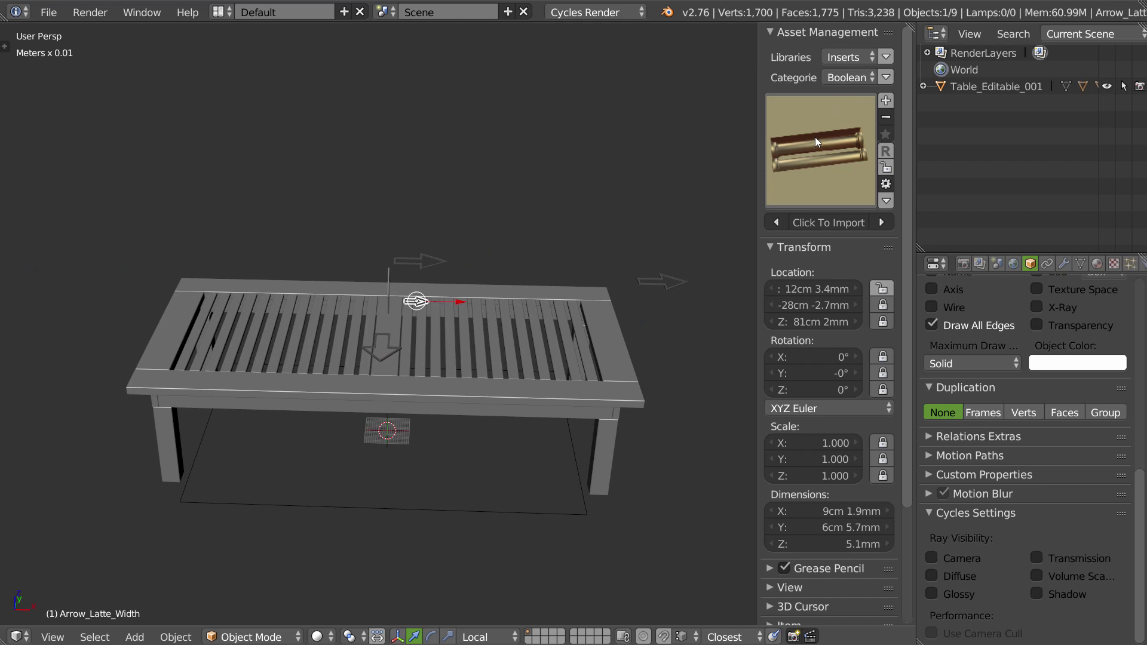
pyautogui.click(820, 140)
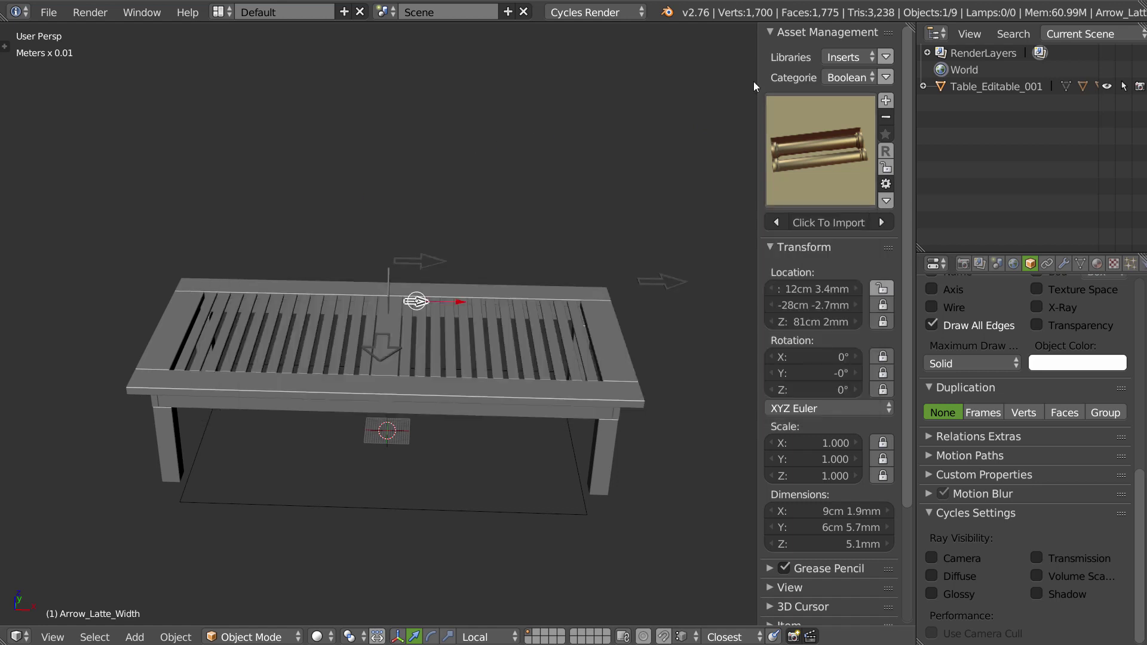
pyautogui.click(847, 57)
# Switch to asset library 001 and pick the Table_Editable asset.
pyautogui.click(840, 77)
pyautogui.click(786, 129)
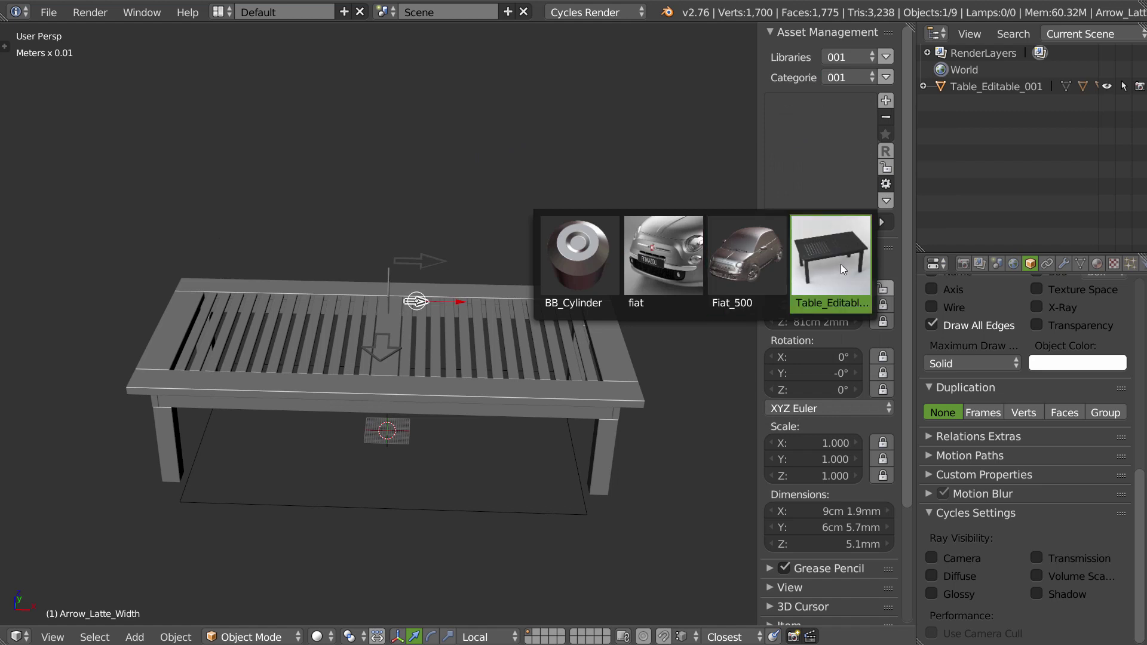
pyautogui.click(837, 271)
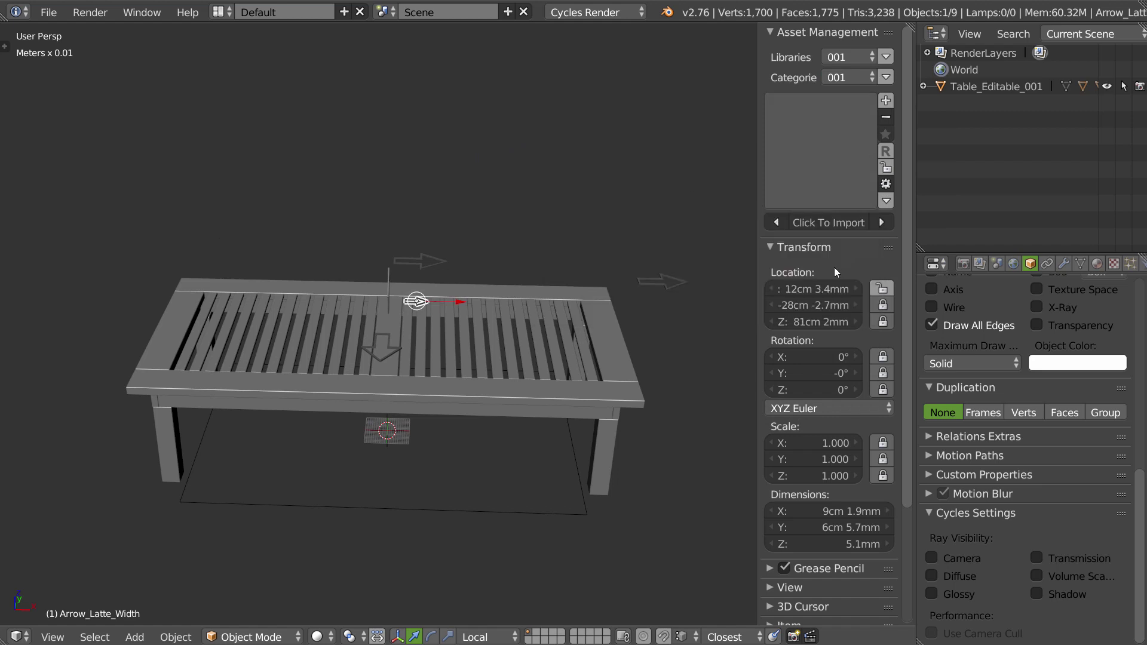
pyautogui.scroll(-3, 429, 228)
pyautogui.scroll(-2, 432, 275)
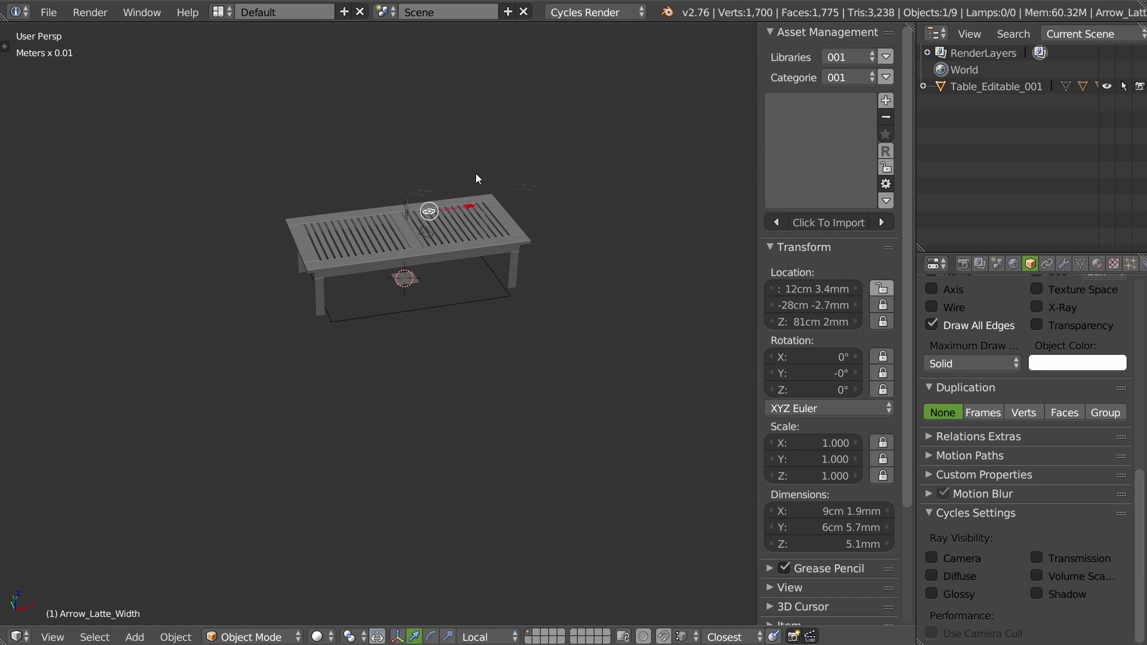
# Import the Studio_05 setup from the Renders library's studio setups category.
pyautogui.click(861, 55)
pyautogui.click(858, 240)
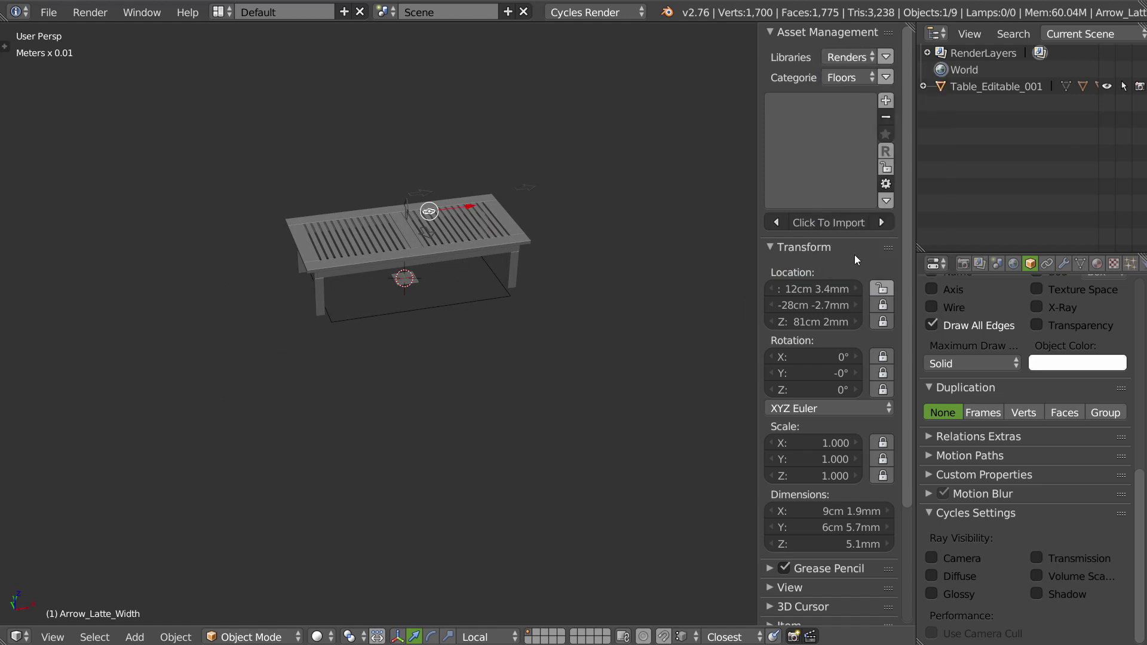
pyautogui.click(837, 78)
pyautogui.click(845, 41)
pyautogui.click(808, 140)
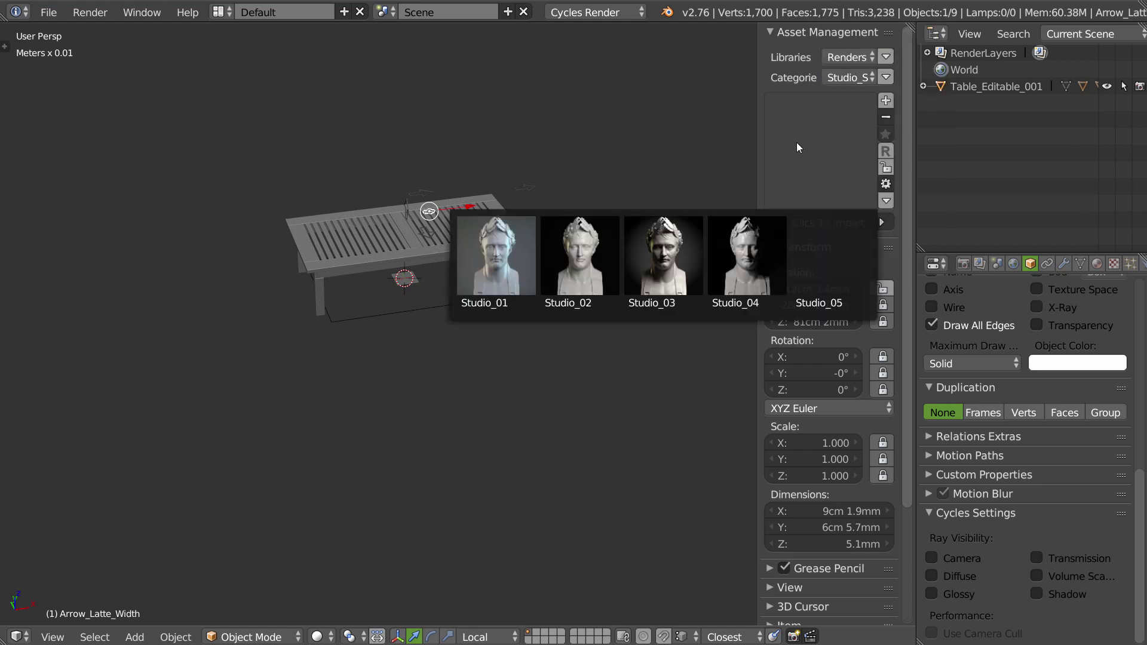
pyautogui.click(819, 257)
pyautogui.click(795, 222)
pyautogui.scroll(-2, 508, 167)
# Try moving the table vertically on Z, then undo, redo and cancel the move.
pyautogui.scroll(-2, 511, 146)
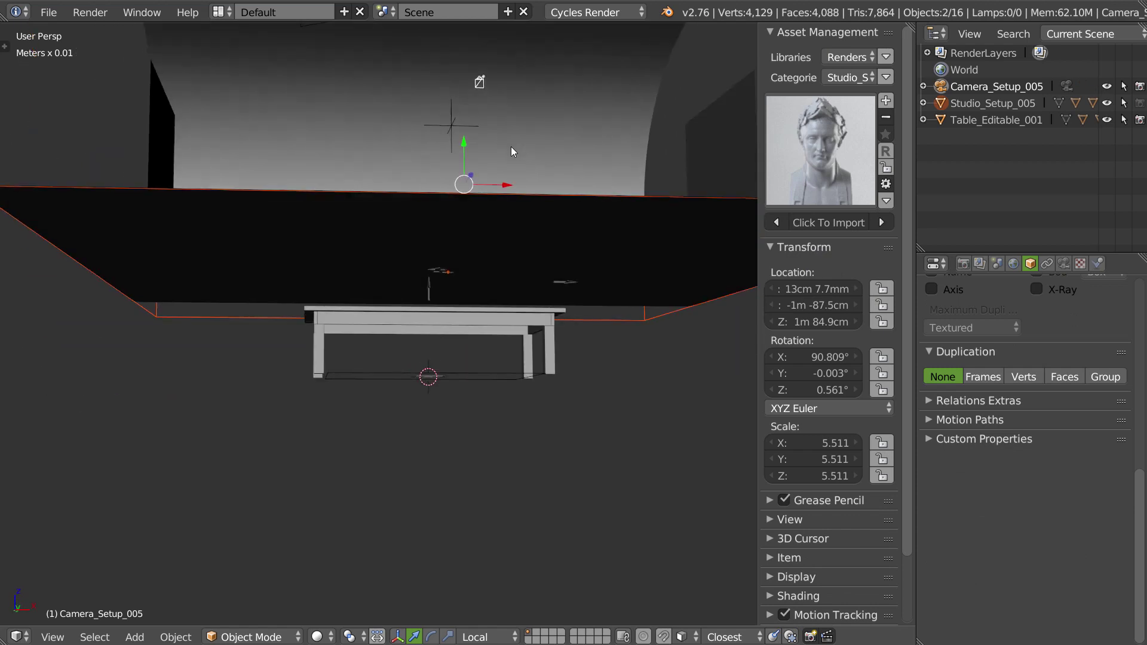
pyautogui.moveTo(511, 147); pyautogui.dragTo(516, 234, button='middle')
pyautogui.rightClick(460, 360)
pyautogui.press('g')
pyautogui.press('z')
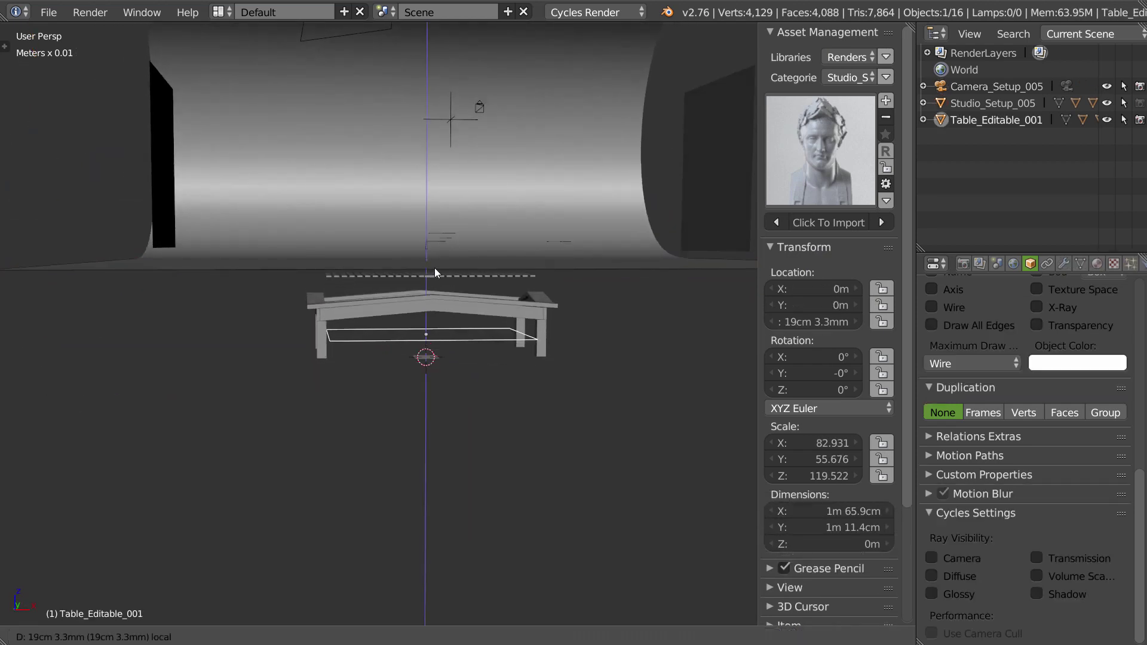
pyautogui.click(452, 241)
pyautogui.hotkey('ctrl', 'z')
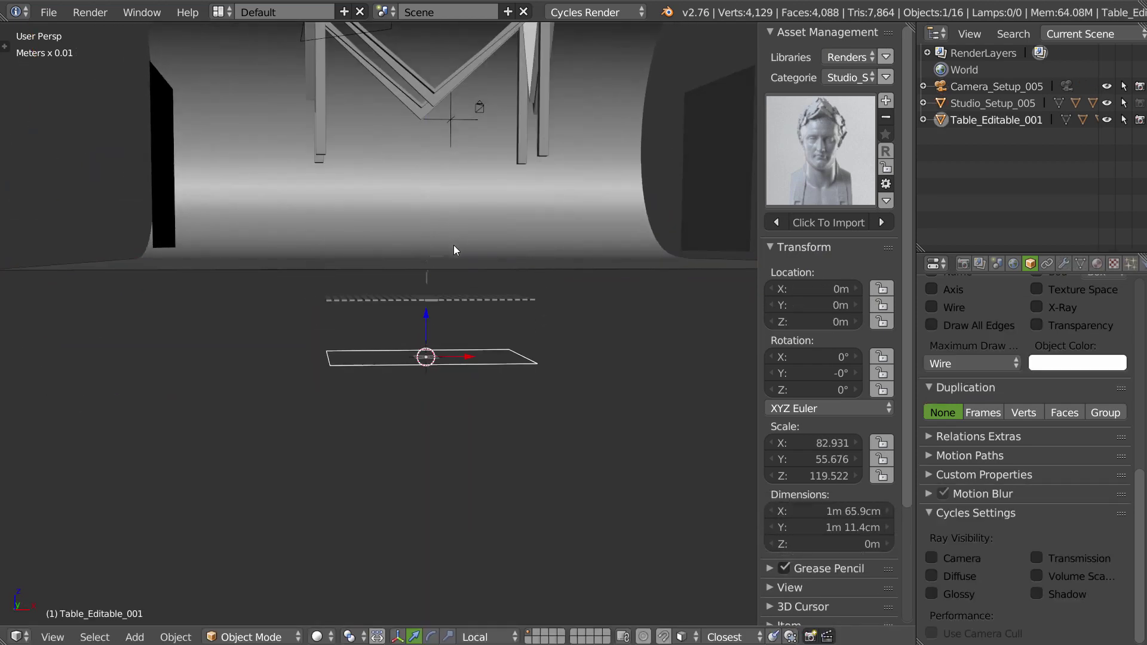
pyautogui.hotkey('ctrl', 'shift', 'z')
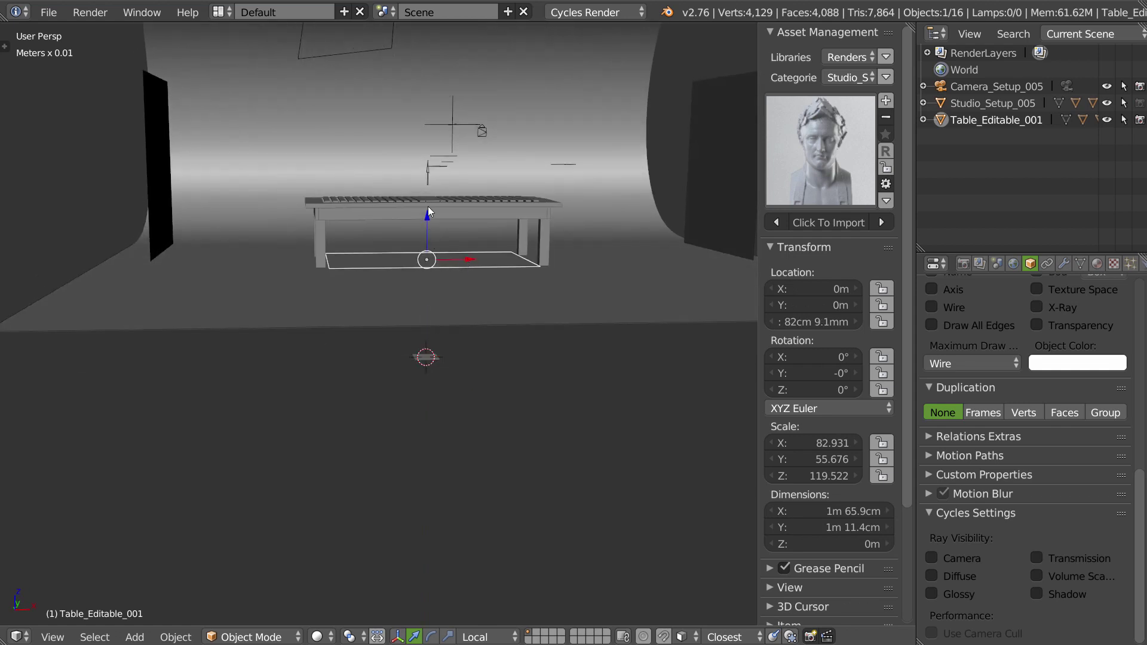
pyautogui.press('g')
pyautogui.press('z')
pyautogui.press('z')
pyautogui.rightClick(429, 209)
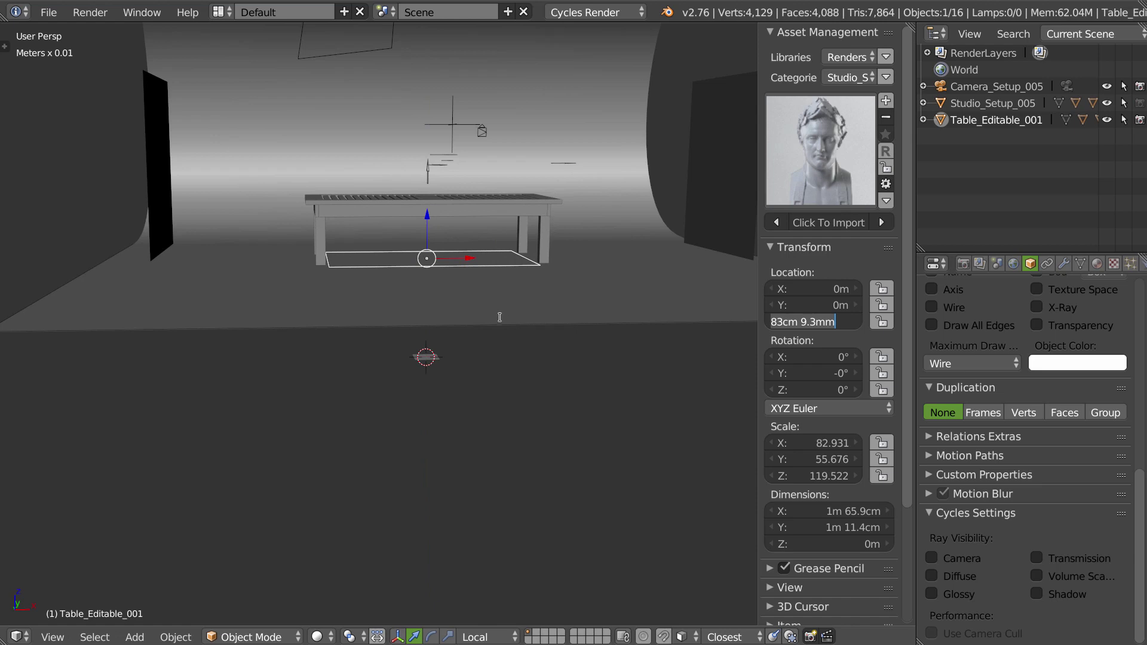
# Reset the studio setup to the world origin and set the table's Location Z to 0.
pyautogui.rightClick(551, 300)
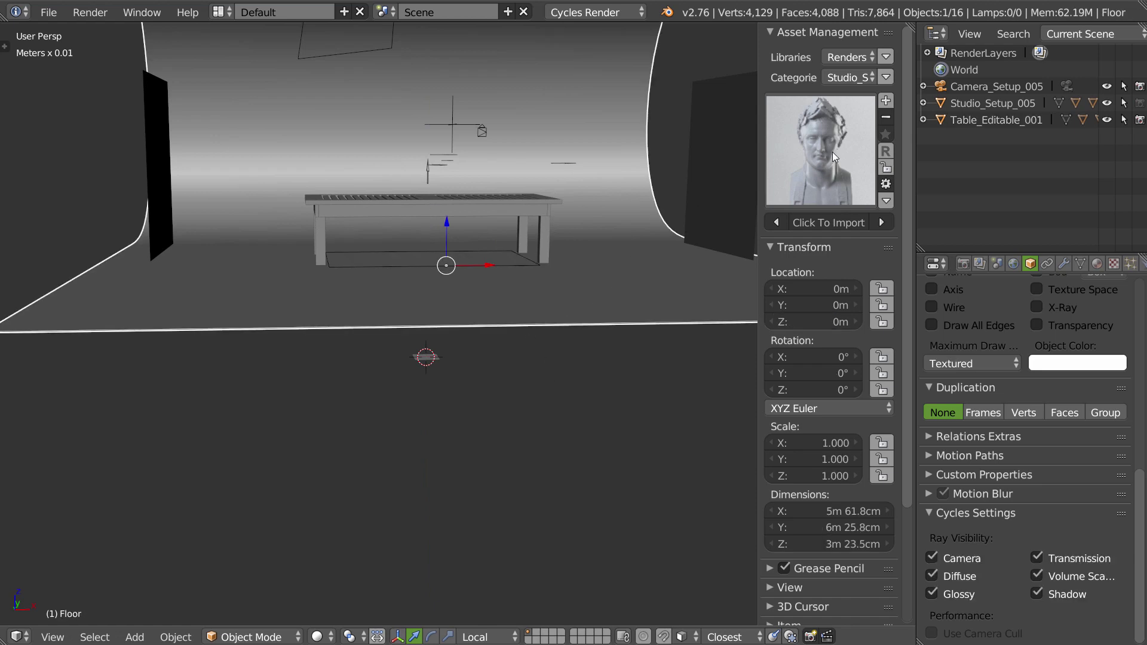
pyautogui.click(942, 119)
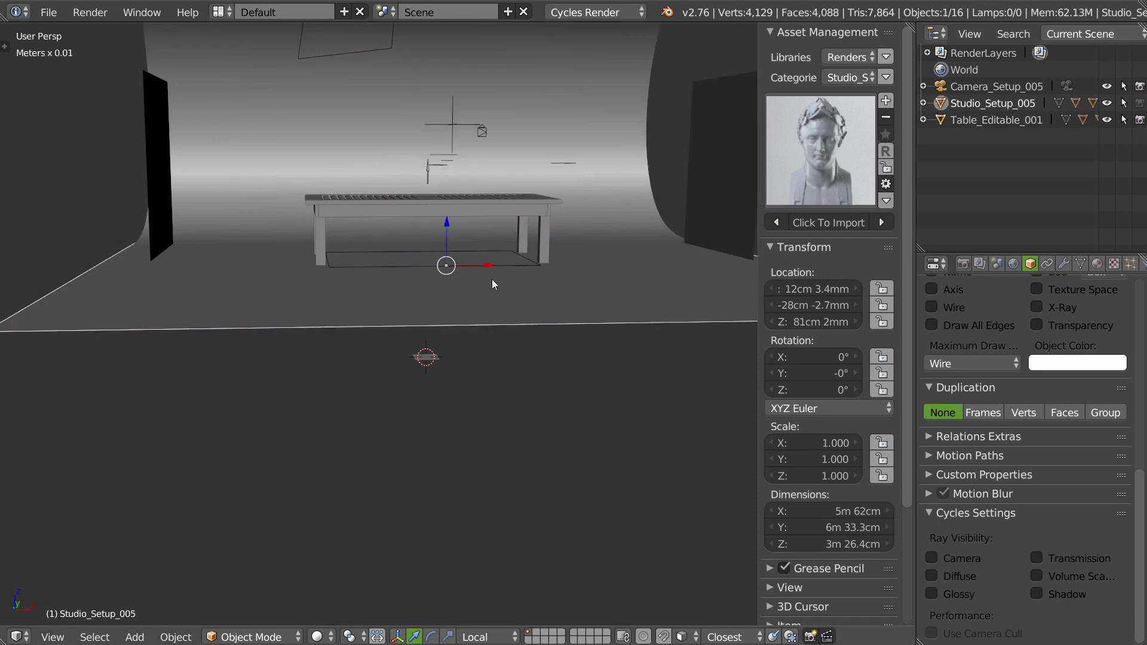
pyautogui.hotkey('alt', 'g')
pyautogui.rightClick(469, 255)
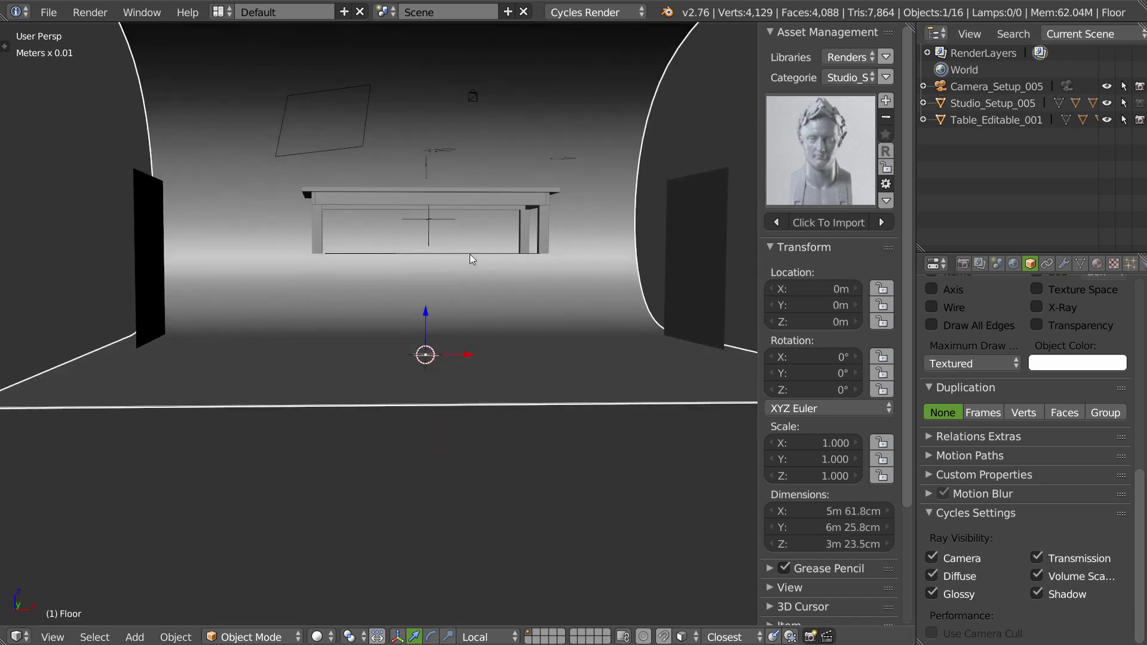
pyautogui.rightClick(471, 270)
pyautogui.click(841, 321)
pyautogui.write('0')
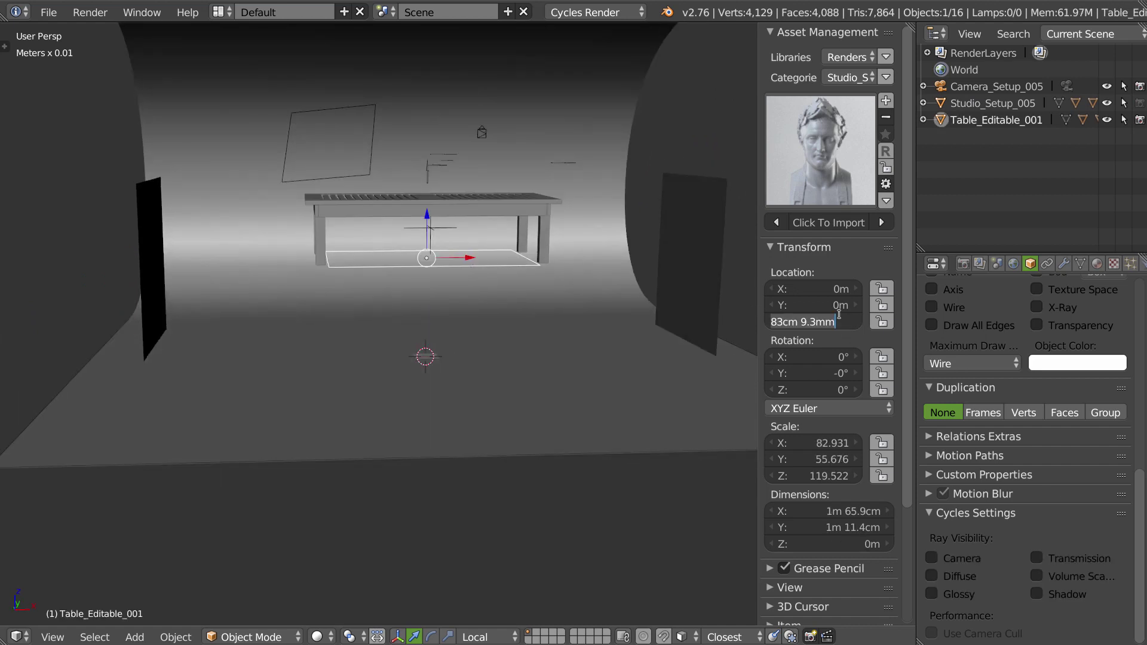
pyautogui.press('Return')
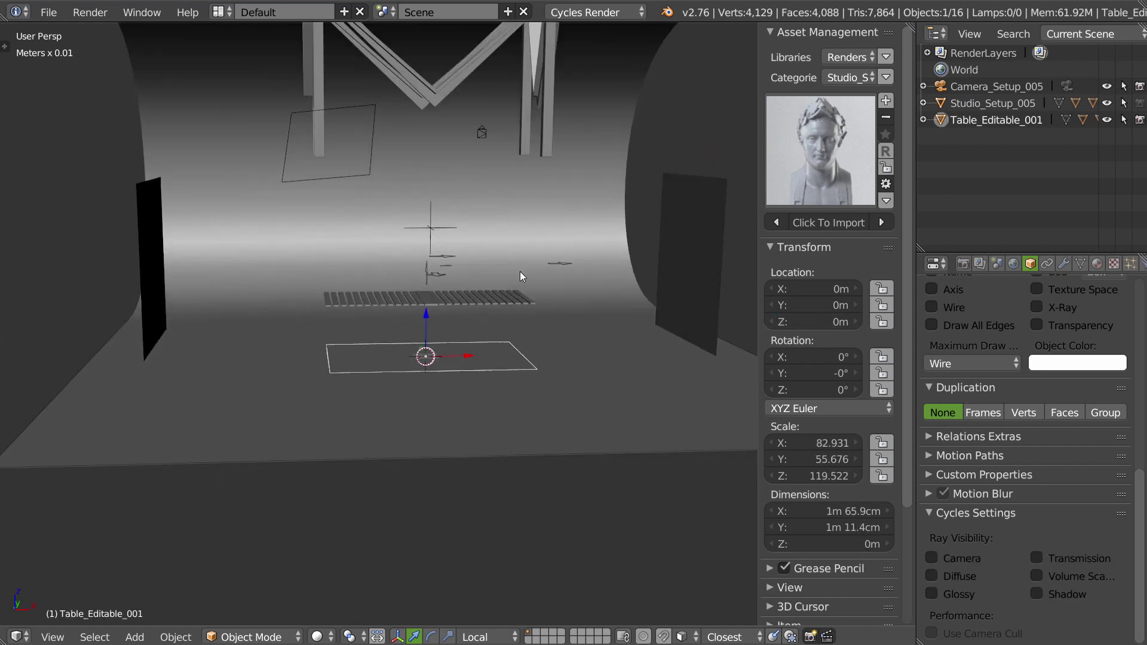
# Look down on the table, then view it through the scene camera.
pyautogui.rightClick(557, 264)
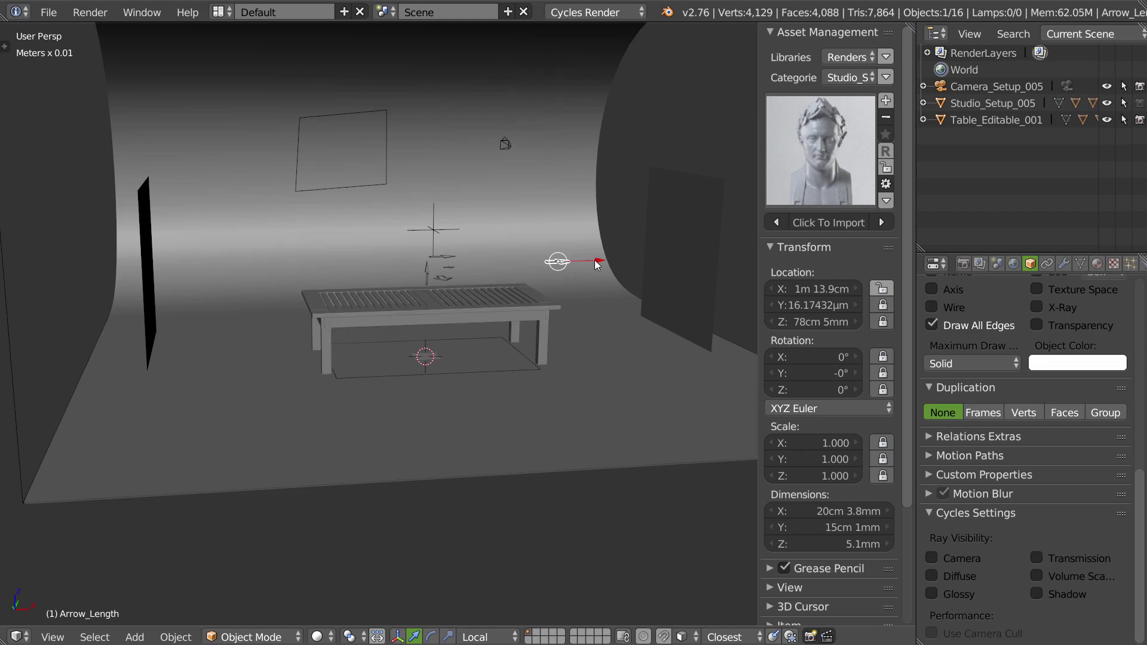
pyautogui.moveTo(512, 305)
pyautogui.mouseDown(button='middle')
pyautogui.moveTo(498, 310)
pyautogui.moveTo(494, 295)
pyautogui.mouseUp(button='middle')
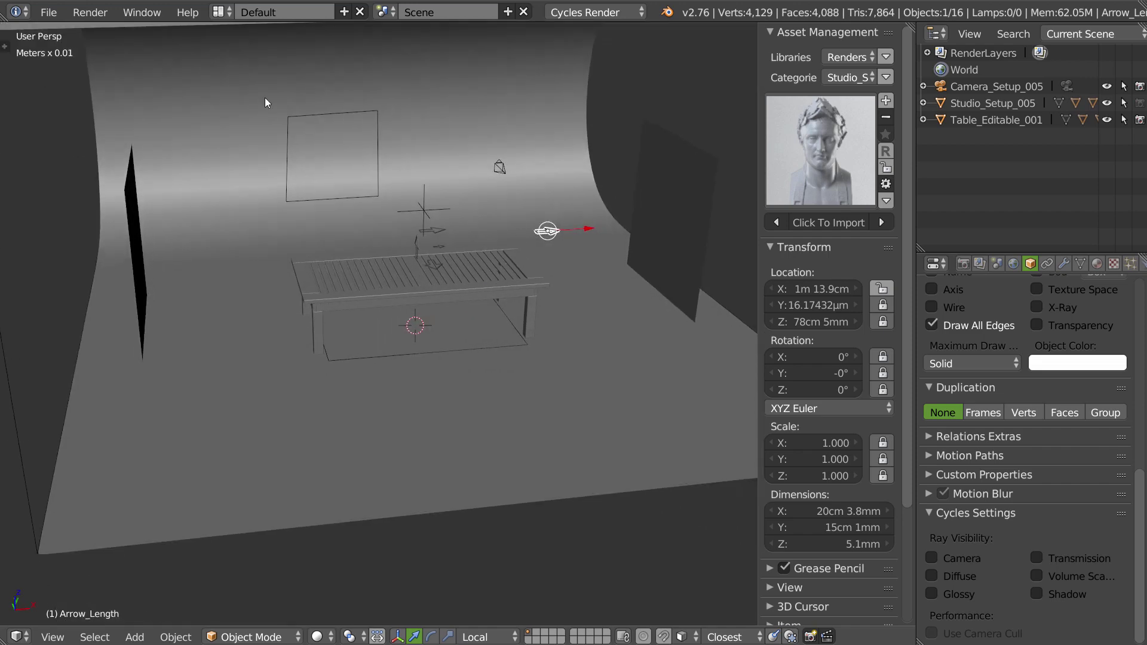
pyautogui.press('KP_0')
pyautogui.click(980, 120)
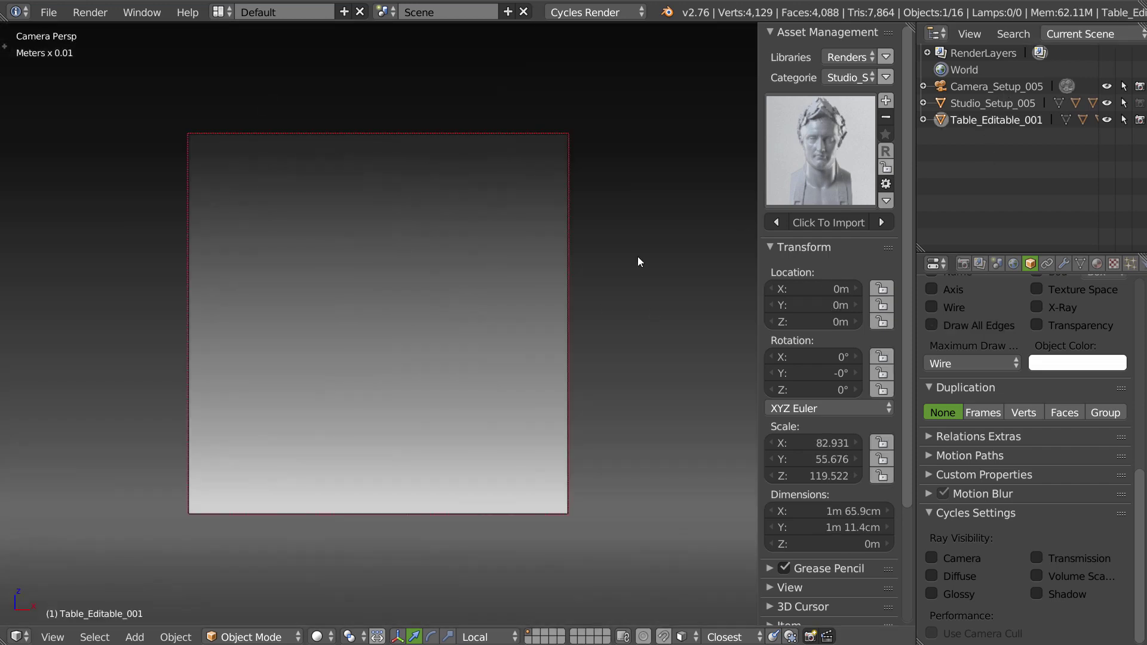
# Zoom out in camera view, switch to Rendered shading and enable Border for the camera frame.
pyautogui.moveTo(637, 257)
pyautogui.mouseDown(button='middle')
pyautogui.moveTo(411, 338)
pyautogui.moveTo(339, 432)
pyautogui.moveTo(465, 389)
pyautogui.moveTo(432, 275)
pyautogui.moveTo(450, 317)
pyautogui.moveTo(428, 295)
pyautogui.moveTo(424, 320)
pyautogui.moveTo(446, 317)
pyautogui.moveTo(429, 297)
pyautogui.moveTo(356, 310)
pyautogui.mouseUp(button='middle')
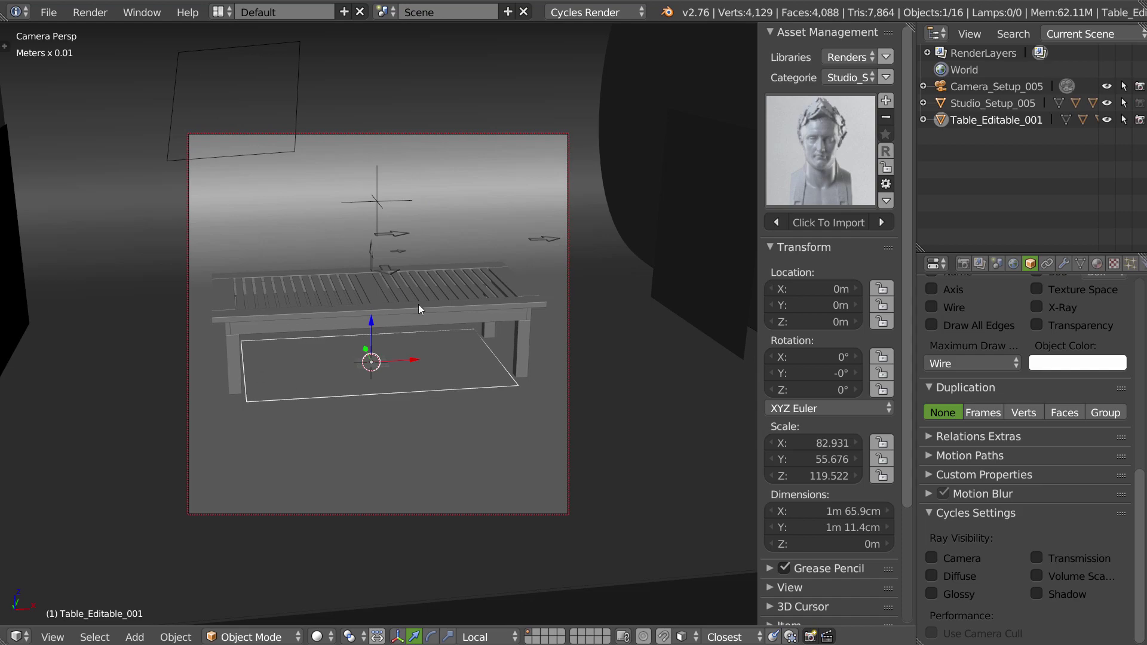
pyautogui.press('z')
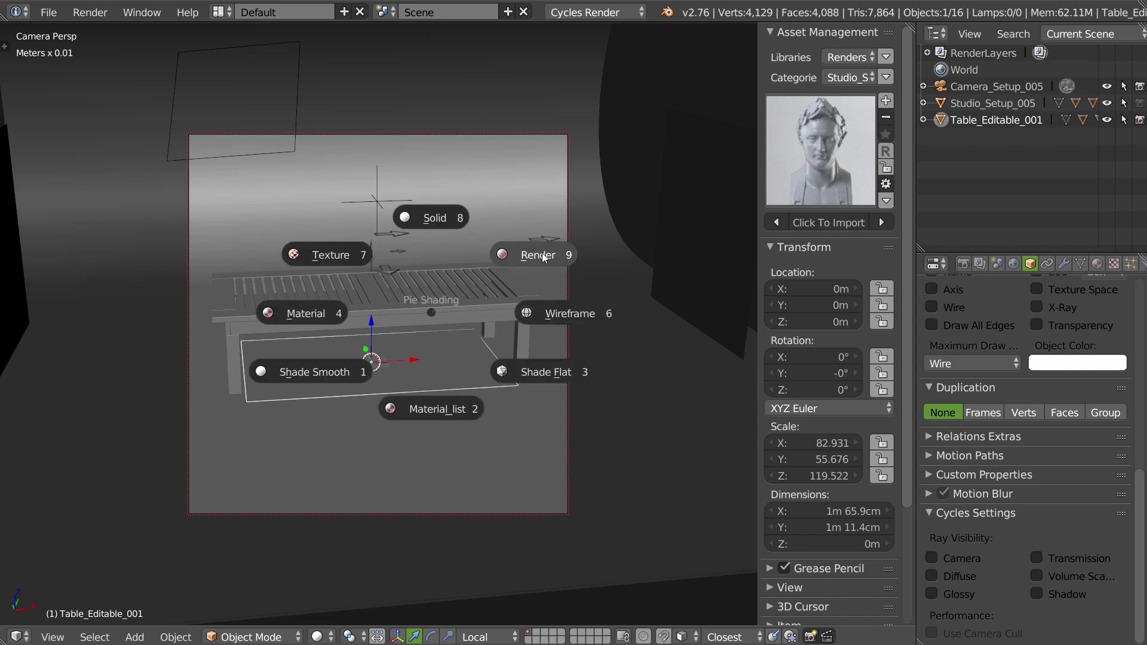
pyautogui.click(543, 254)
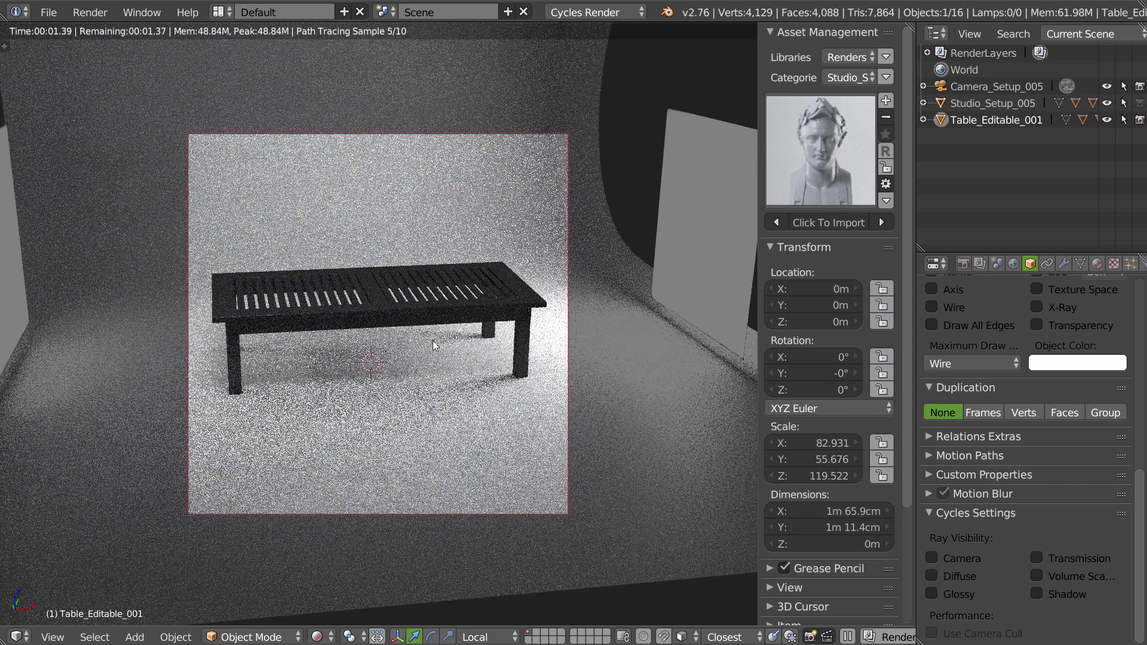
pyautogui.press('q')
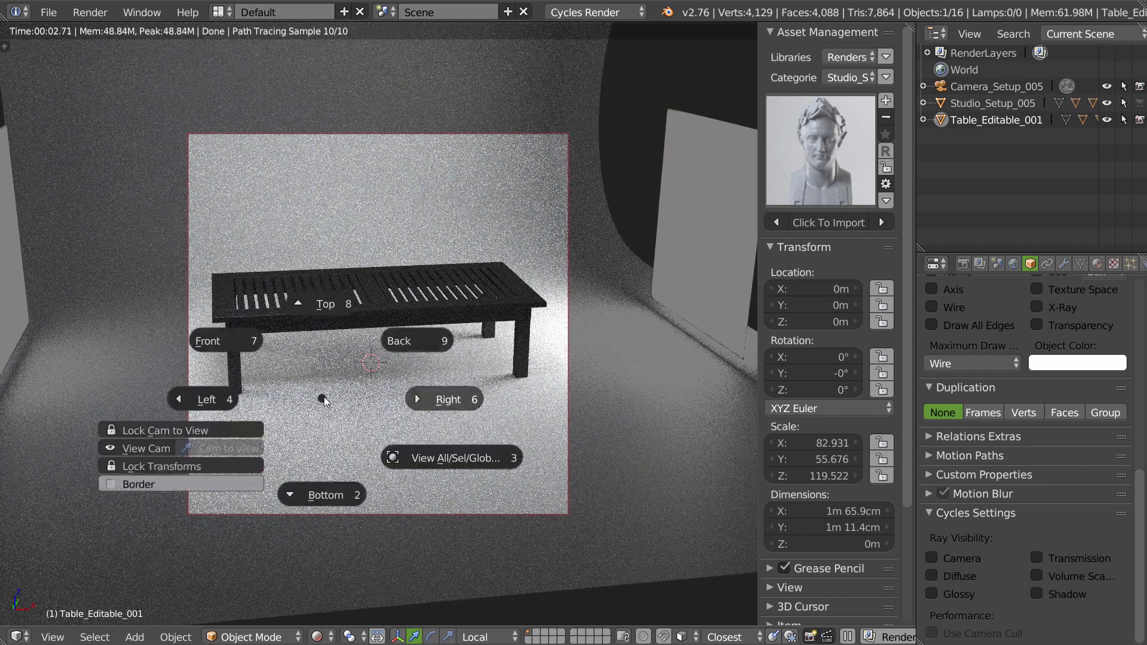
pyautogui.click(157, 486)
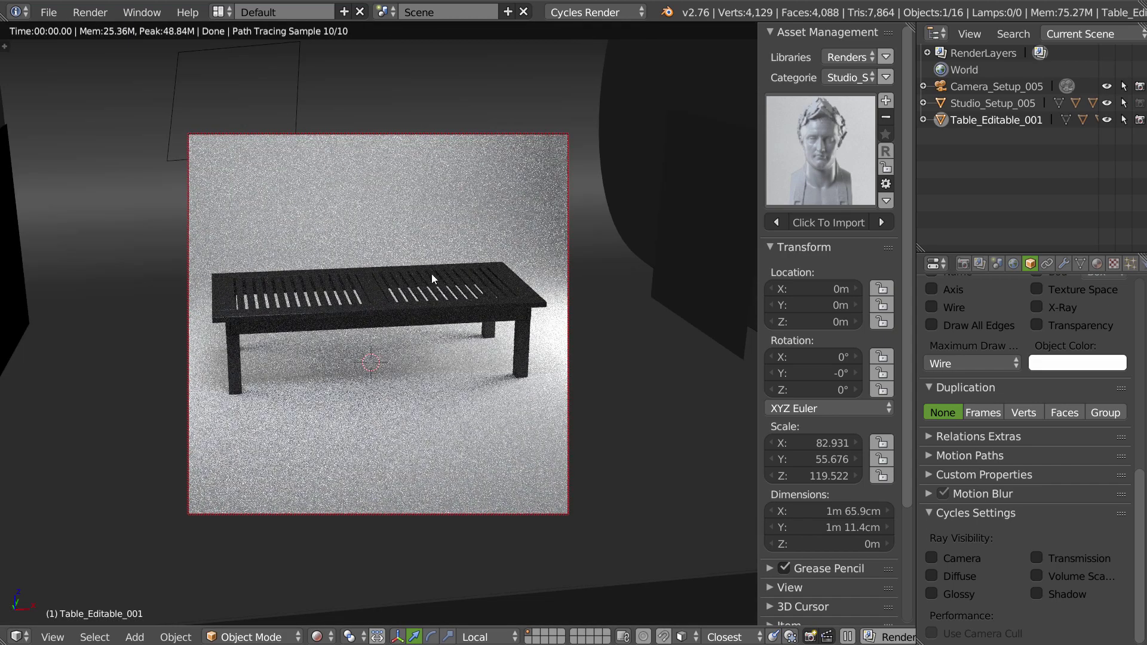
# Import Studio_Setup_001 and 002, then hide 002 and show 001 in the viewport.
pyautogui.click(772, 158)
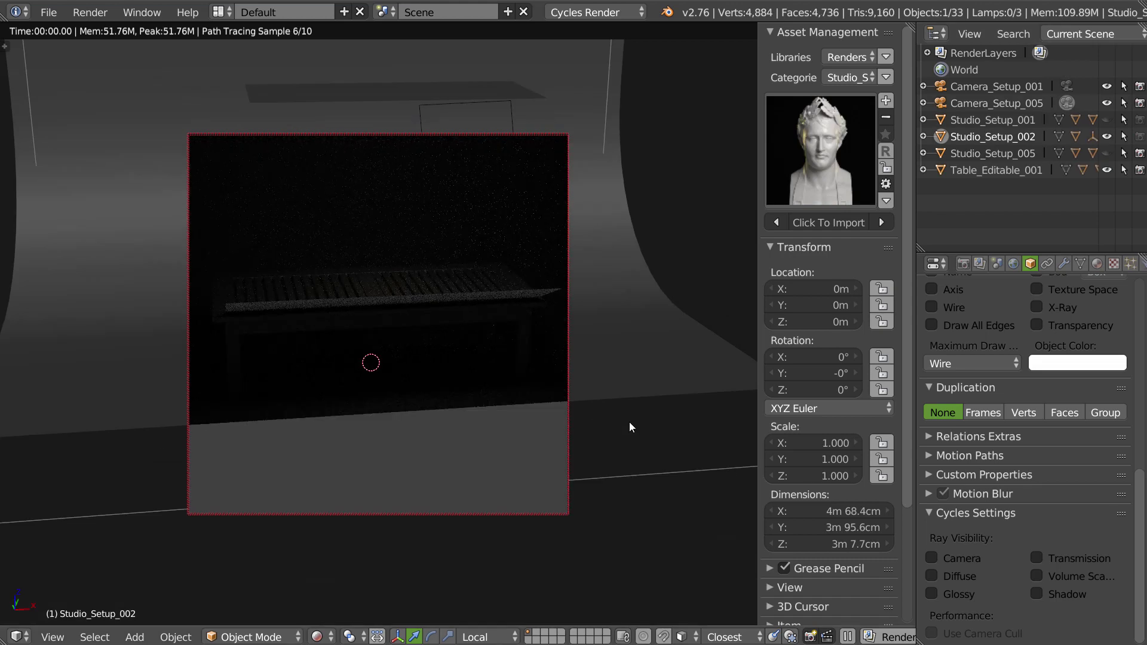
pyautogui.moveTo(553, 346)
pyautogui.mouseDown(button='middle')
pyautogui.moveTo(407, 343)
pyautogui.moveTo(338, 307)
pyautogui.mouseUp(button='middle')
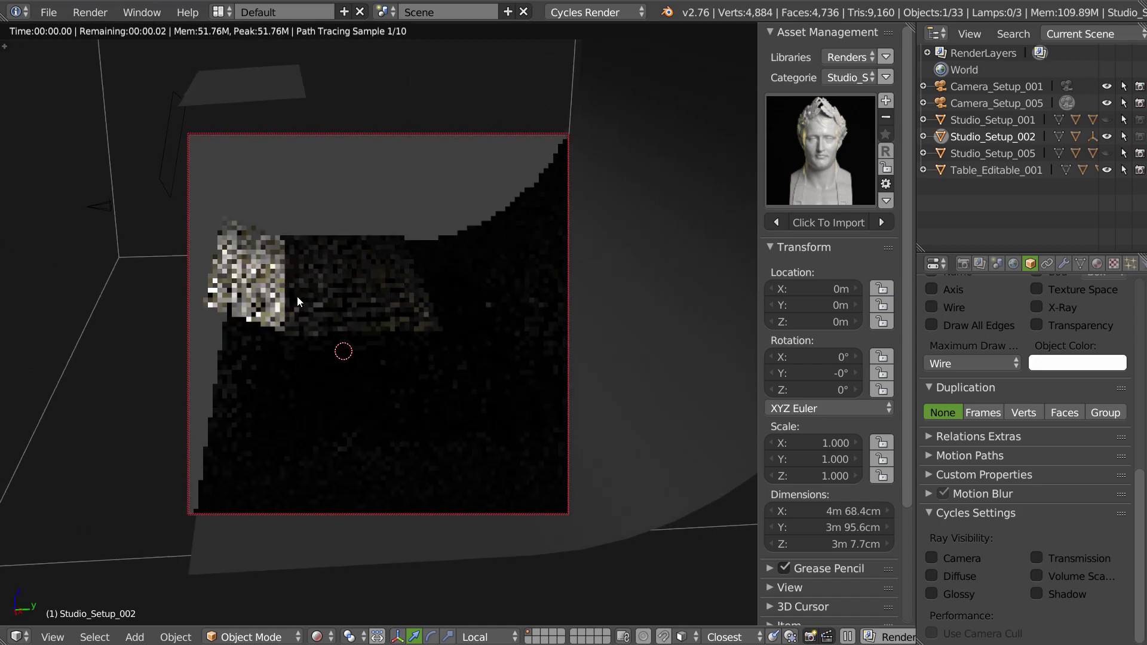
pyautogui.moveTo(296, 296); pyautogui.dragTo(383, 281, button='middle')
pyautogui.click(1107, 136)
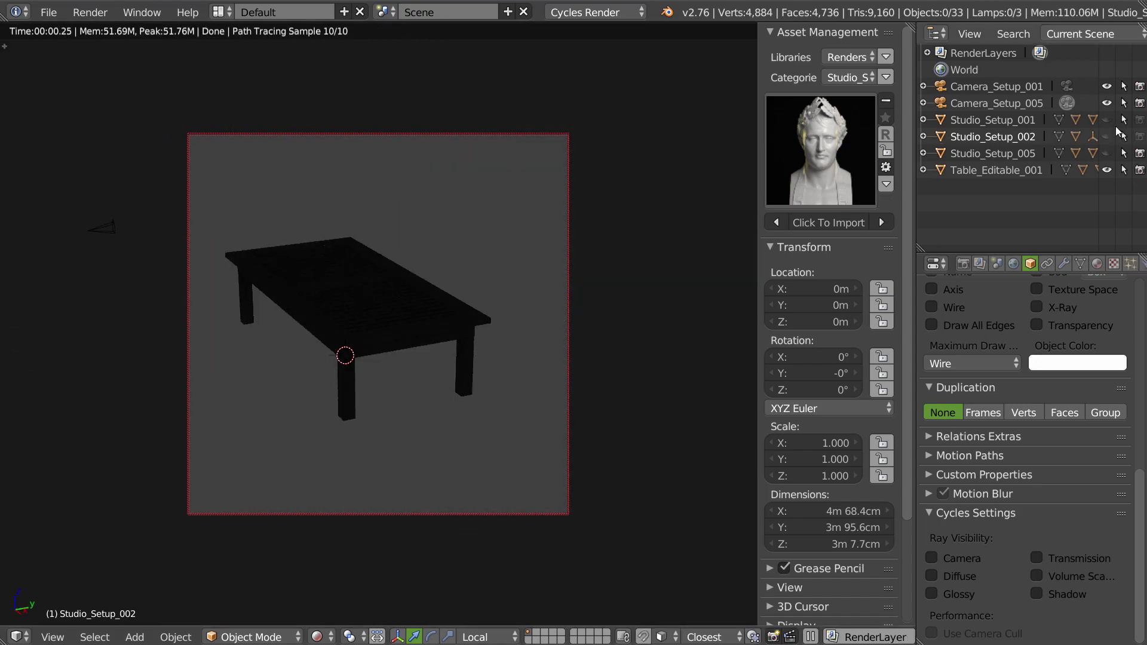
pyautogui.click(1107, 121)
# Orbit and zoom to inspect the table under Studio_Setup_001 lighting.
pyautogui.moveTo(361, 278); pyautogui.dragTo(493, 280, button='middle')
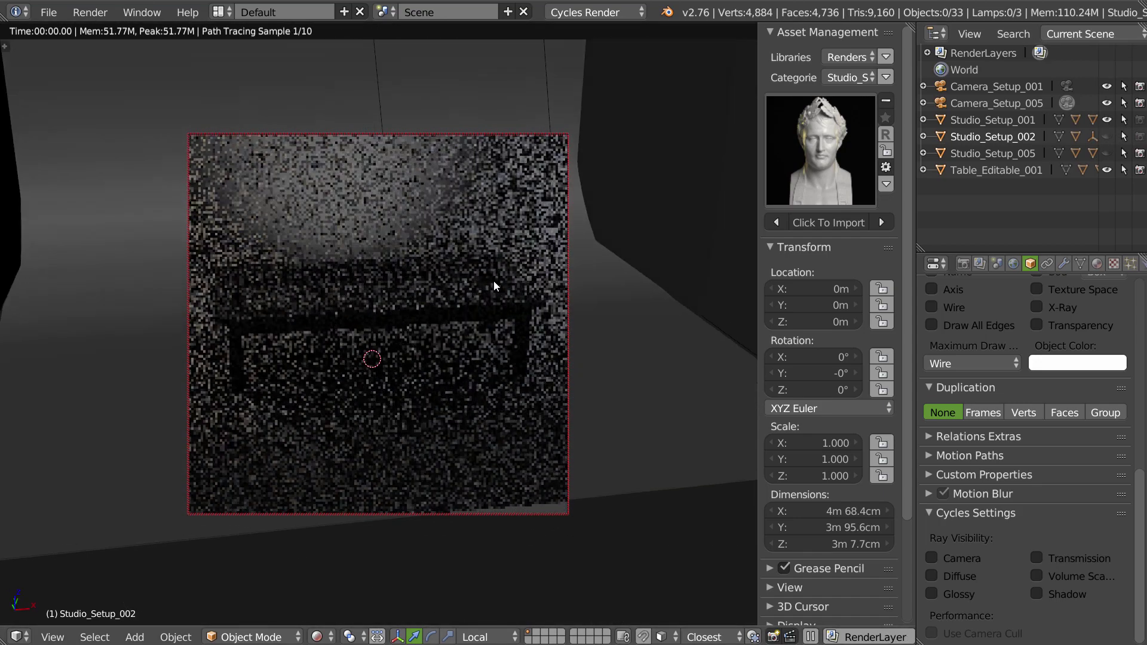
pyautogui.scroll(3, 493, 281)
pyautogui.scroll(2, 481, 293)
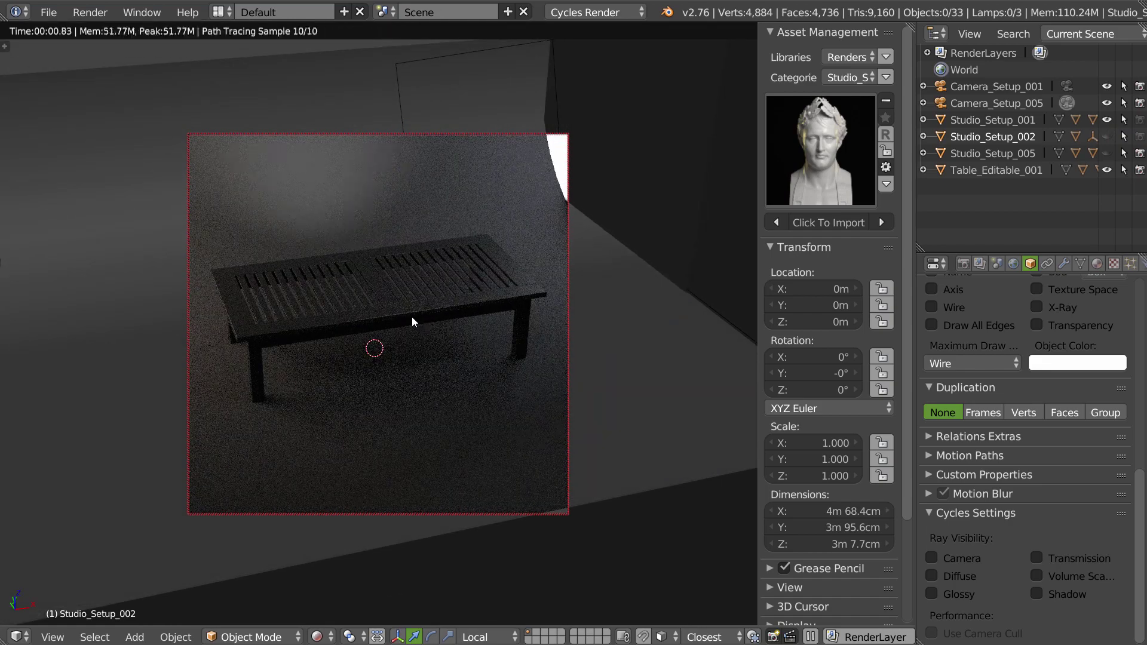
pyautogui.moveTo(411, 317); pyautogui.dragTo(429, 310, button='middle')
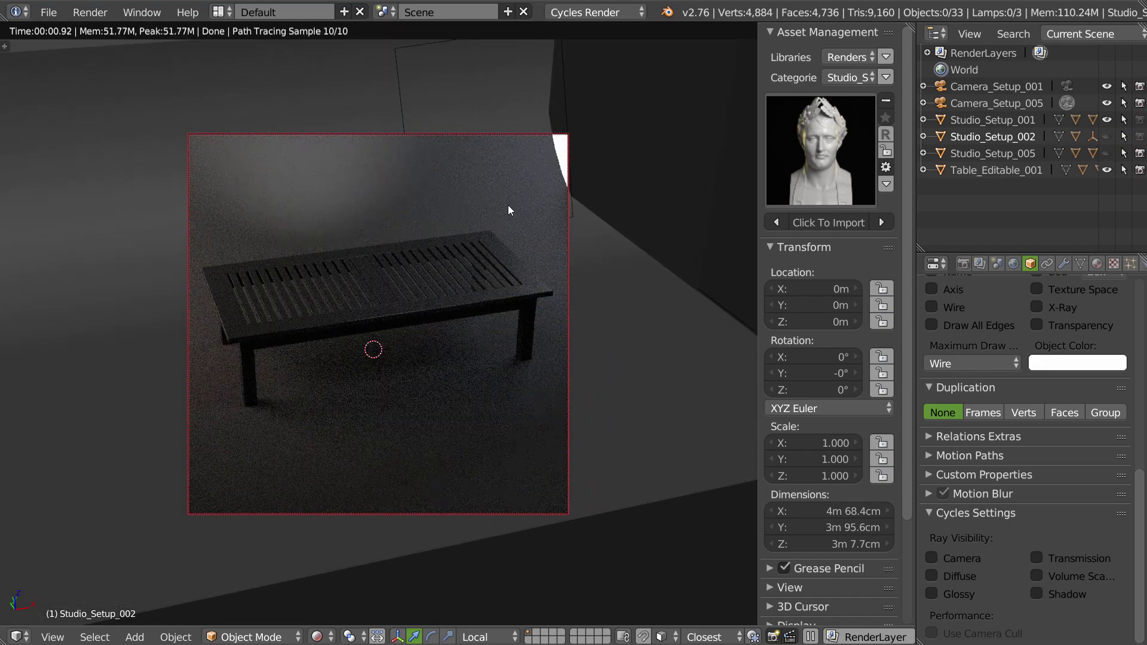
pyautogui.moveTo(551, 200); pyautogui.dragTo(532, 210, button='middle')
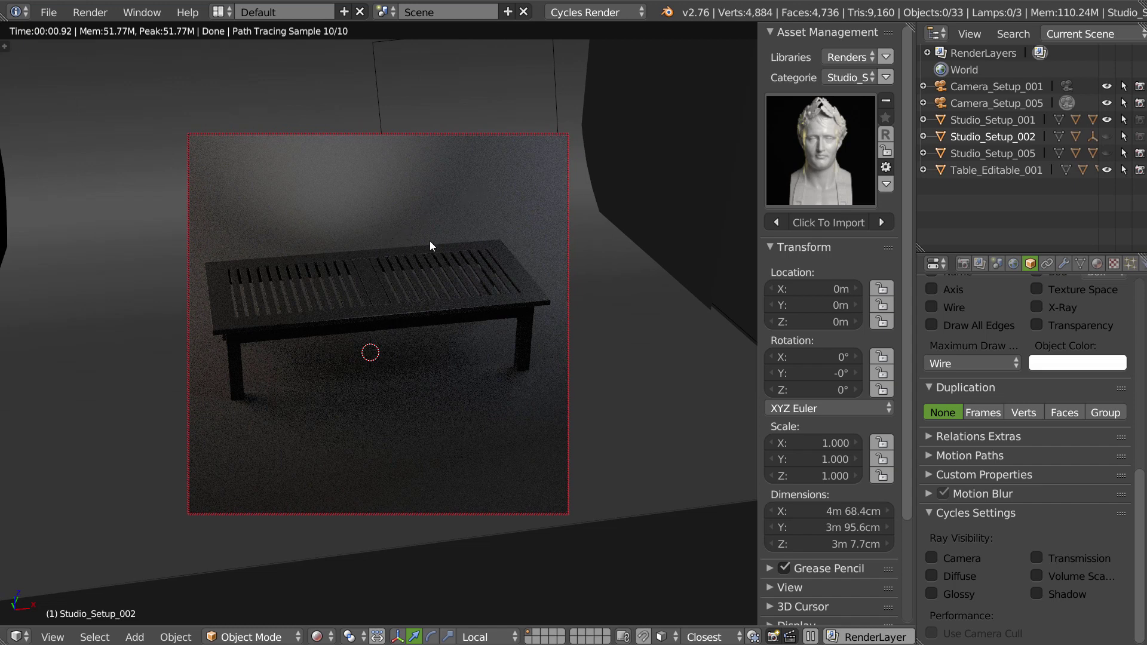
pyautogui.click(821, 149)
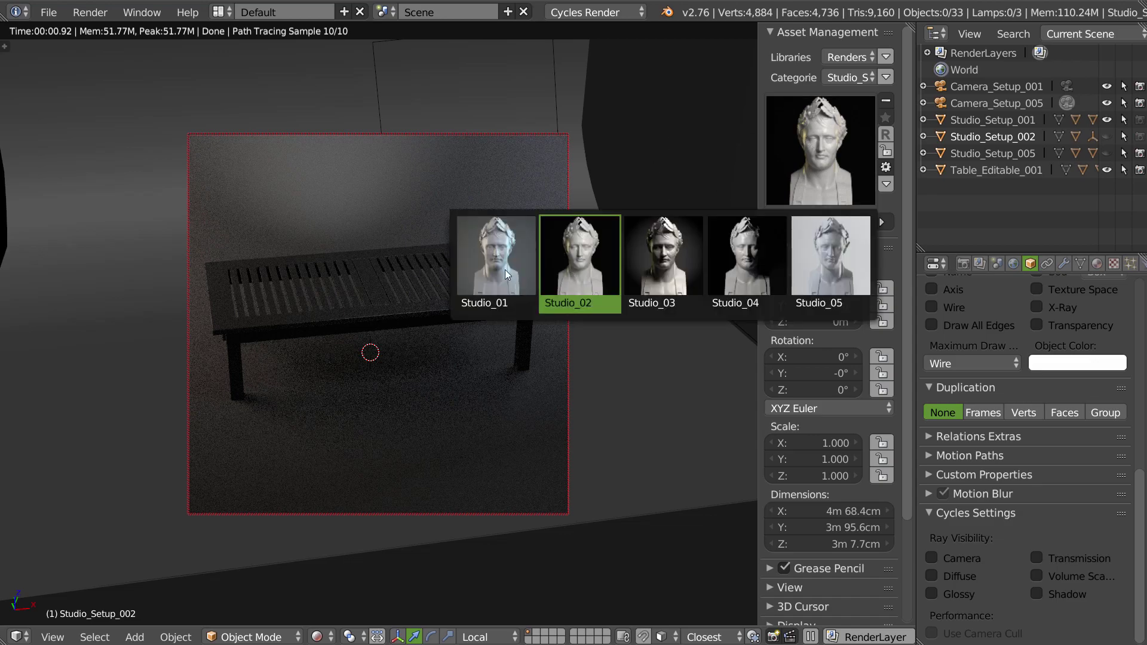